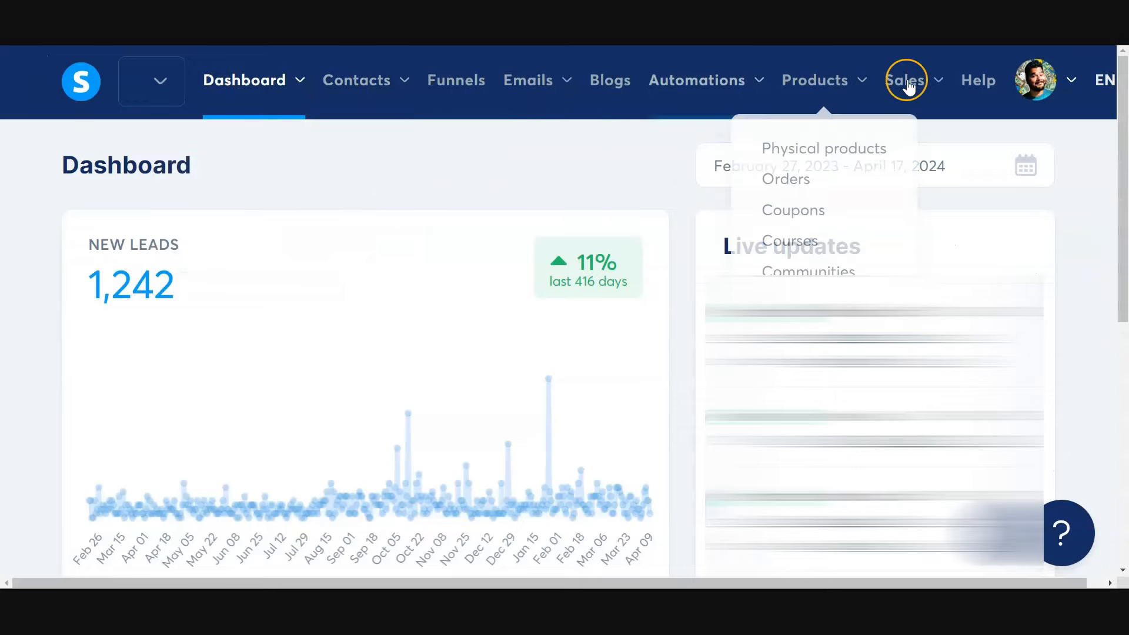
- Review the pages offered under Dashboard and Contacts, from Main dashboard to Marketplace and from Contacts to Tags
mouse_move(265, 82)
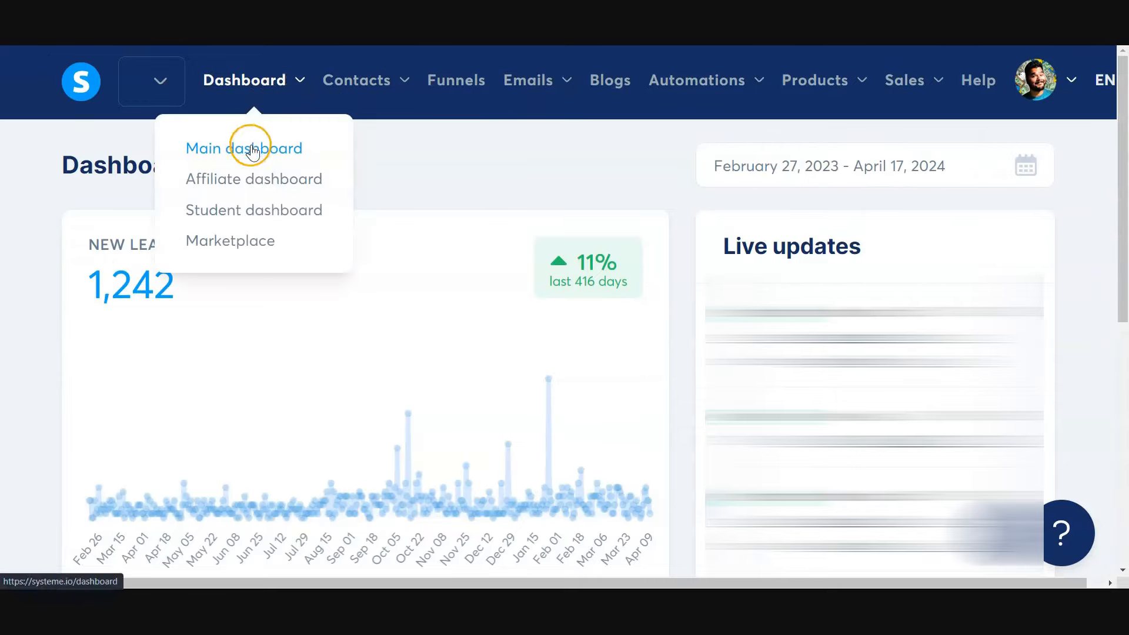
click(257, 180)
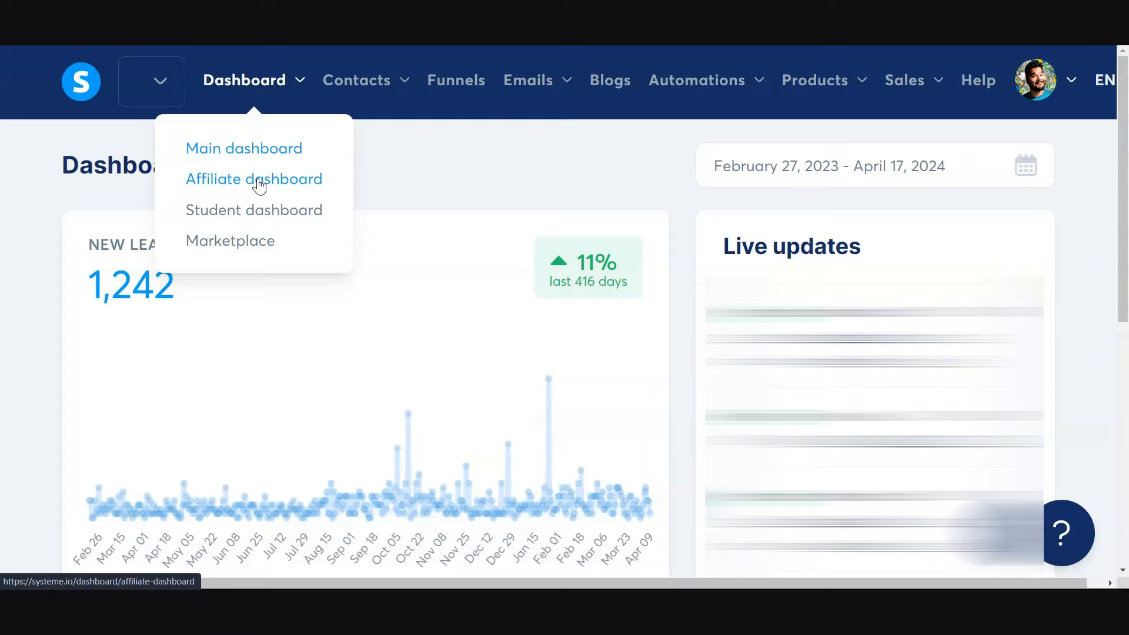
click(256, 216)
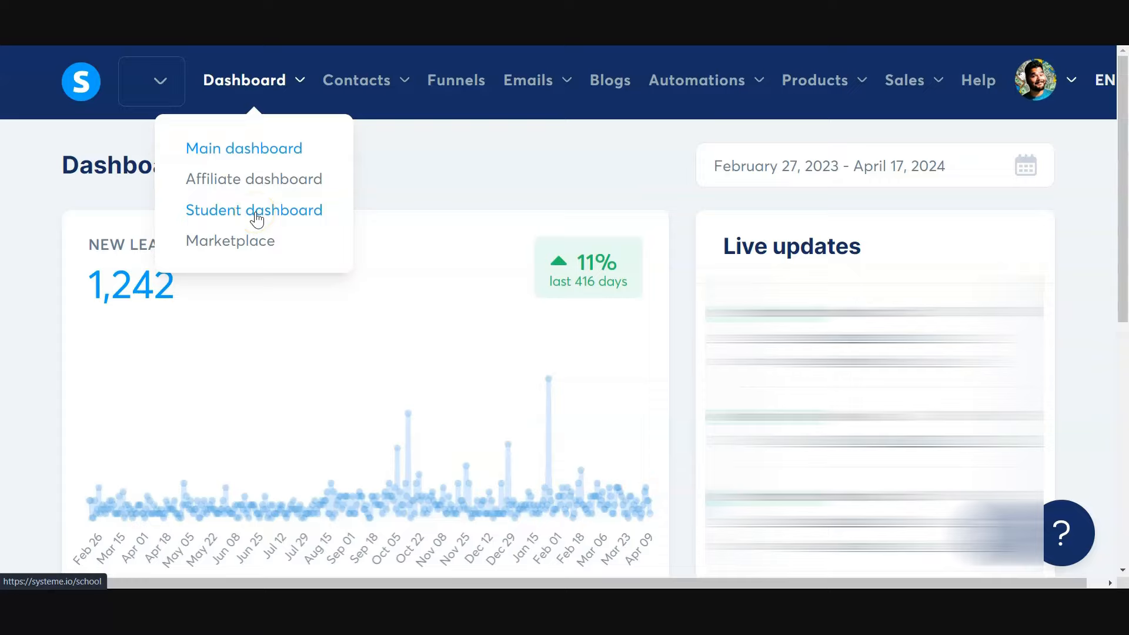
click(206, 241)
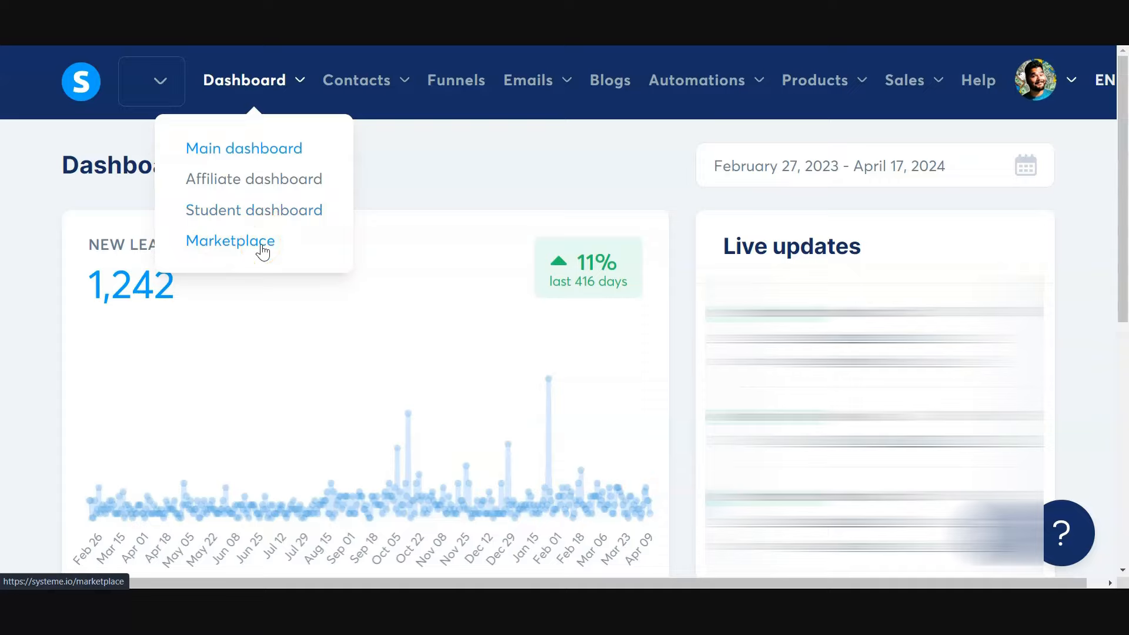
click(359, 79)
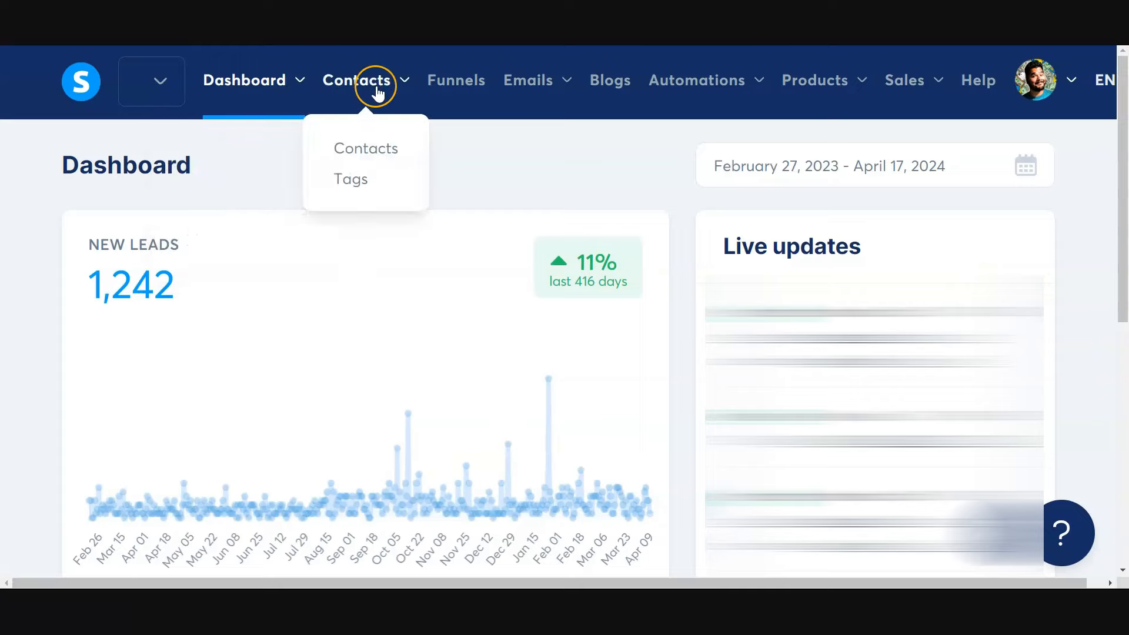
click(354, 148)
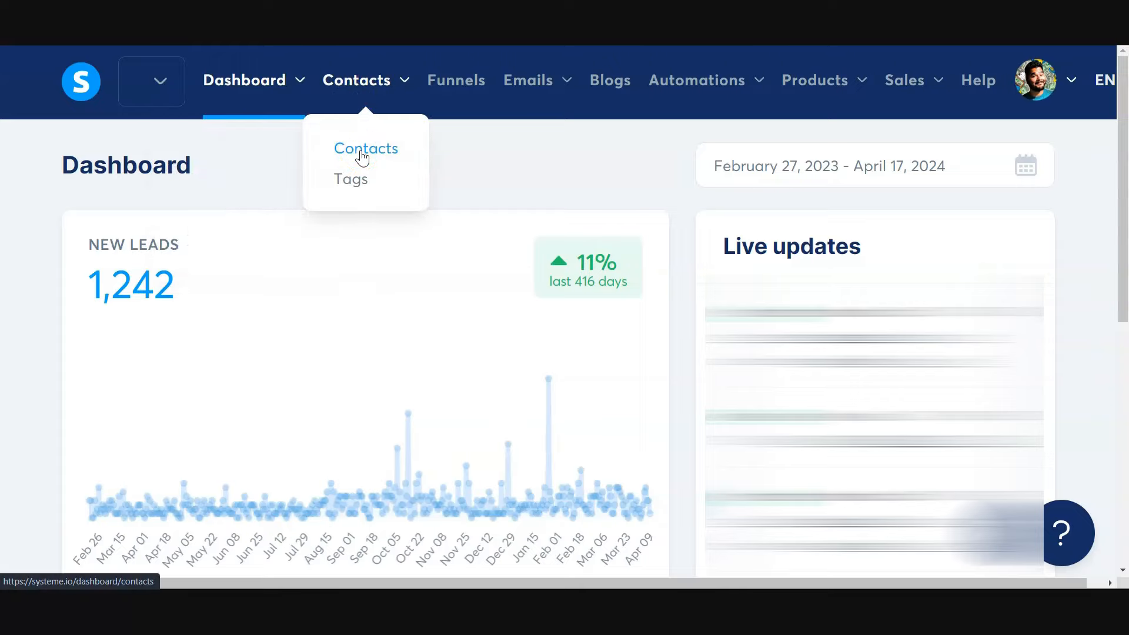
click(390, 151)
click(354, 184)
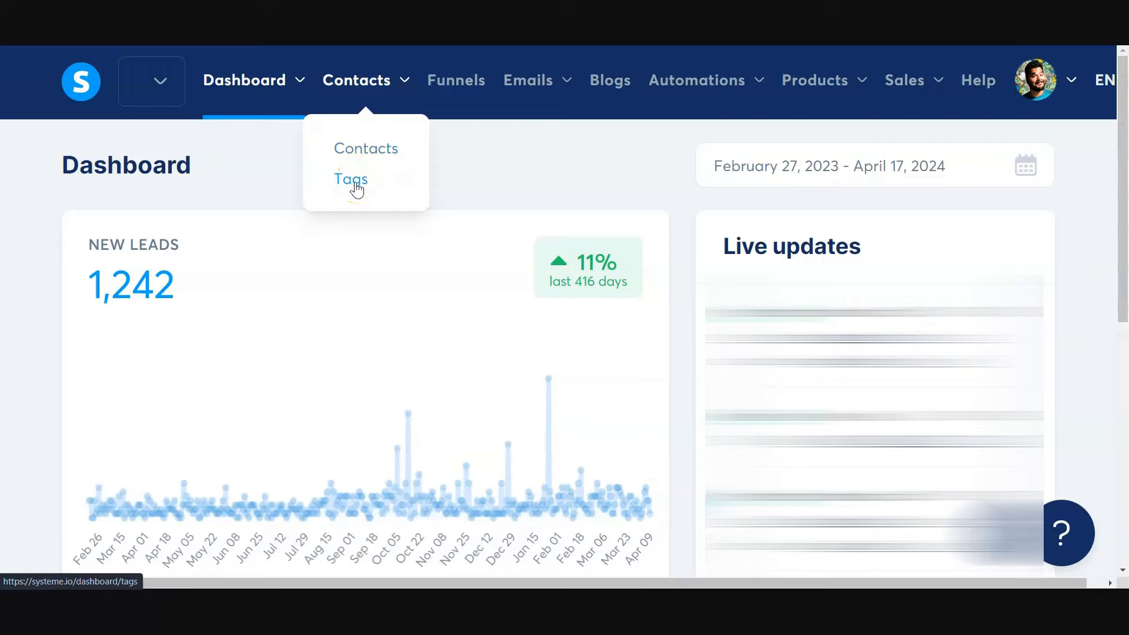
- Review the Funnels, Emails and Blogs sections, including the Newsletters, Campaigns and Statistics options for emails
click(456, 88)
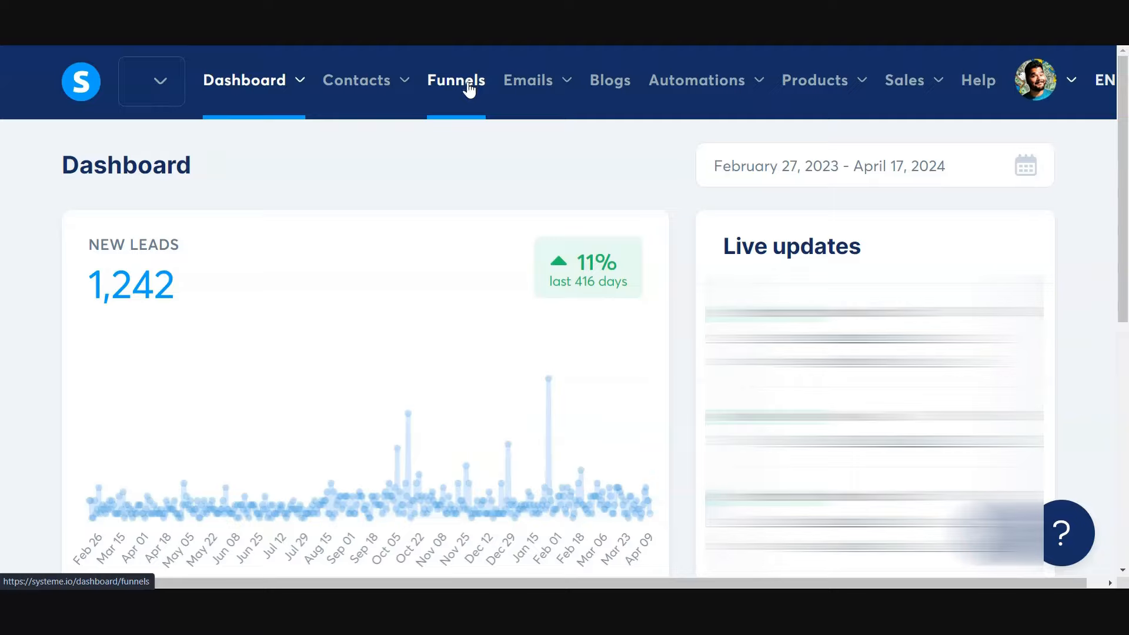
click(462, 88)
click(540, 88)
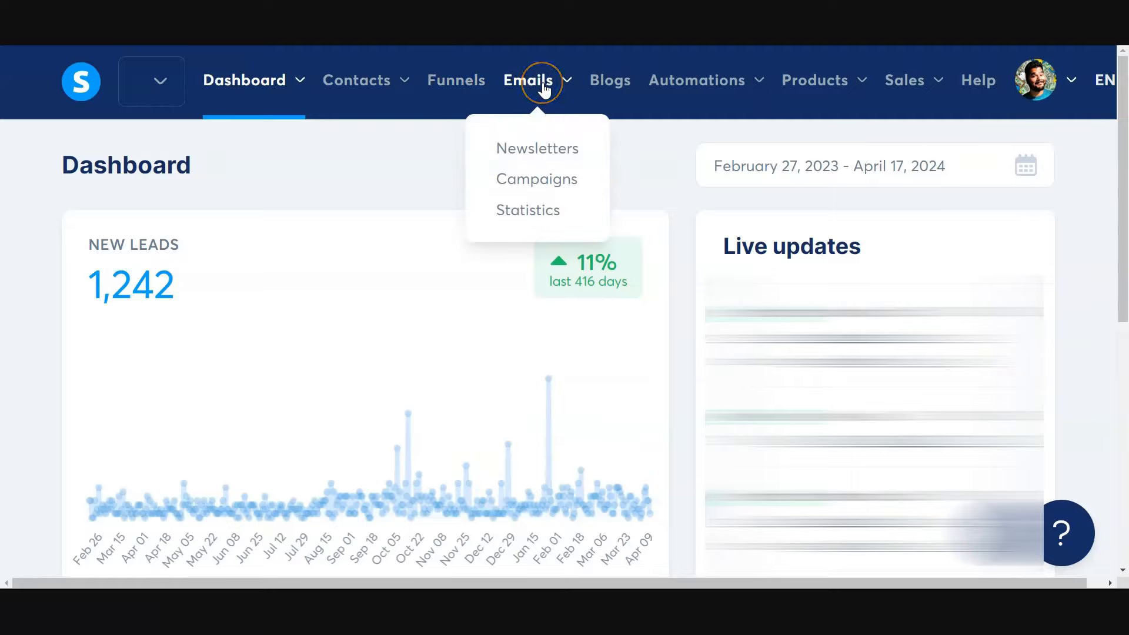
click(528, 148)
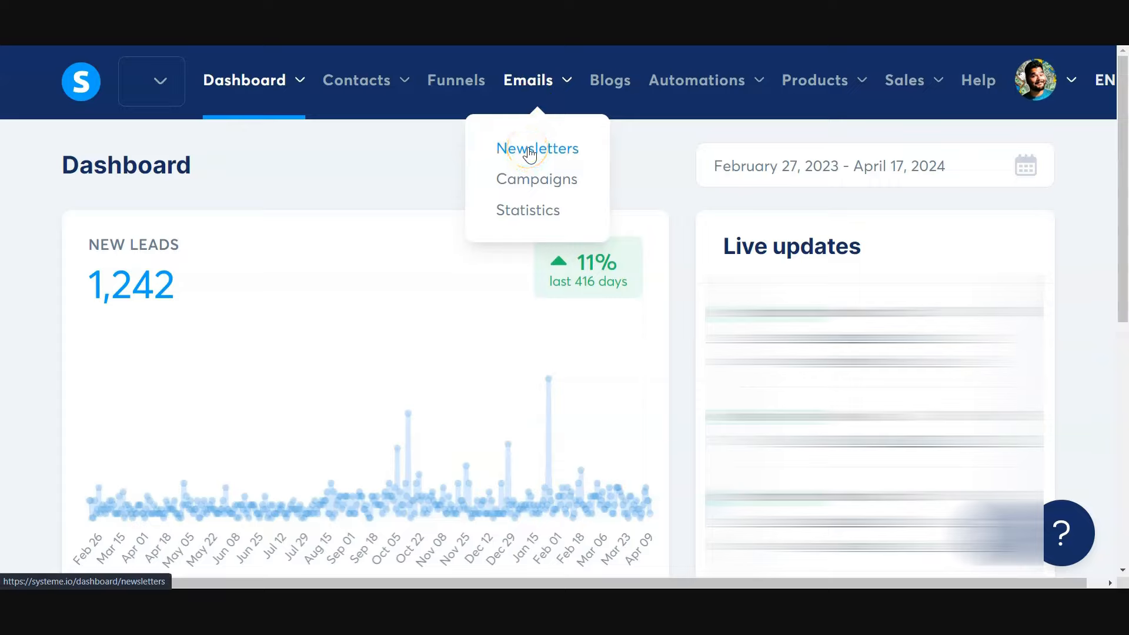
click(531, 183)
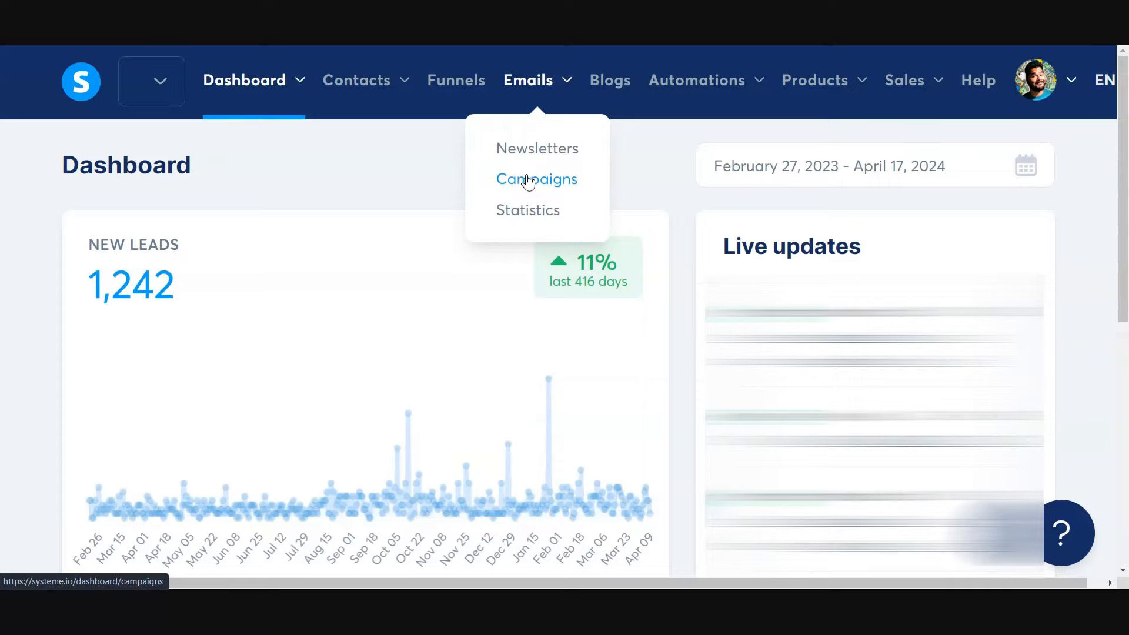
click(504, 213)
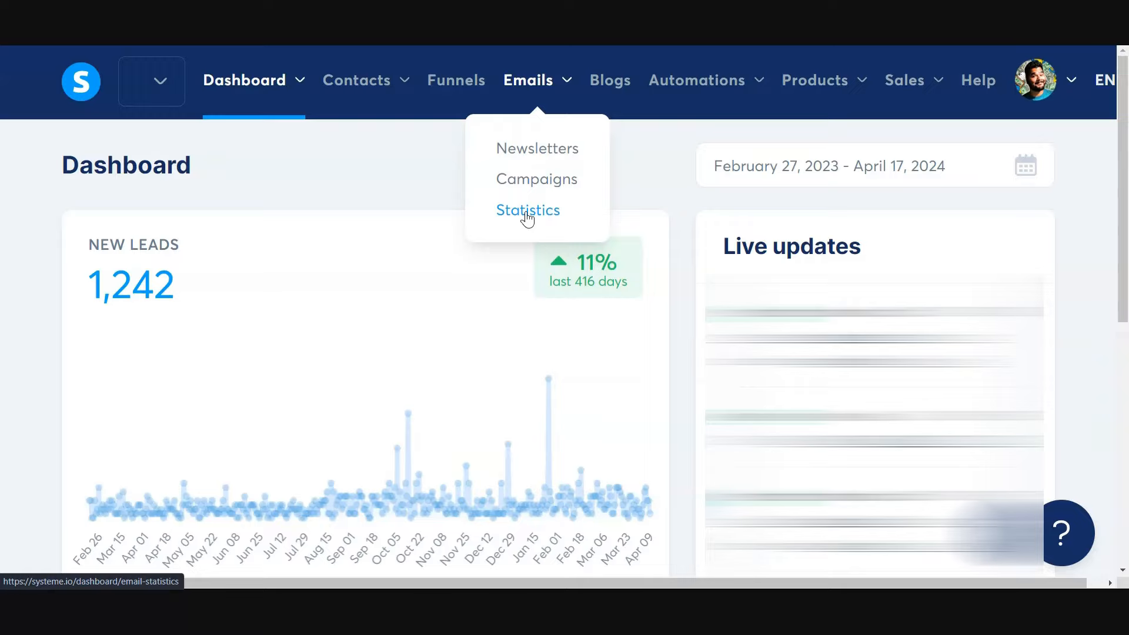
click(616, 88)
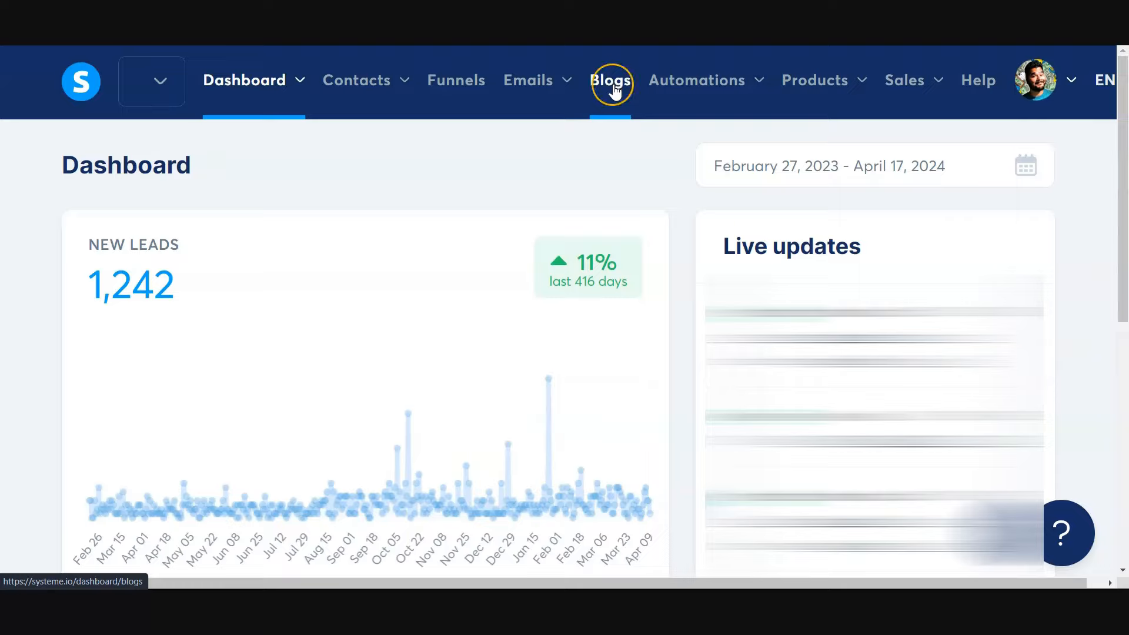
- Review the Automations, Products and Sales options, such as Rules, Workflows, Courses, Subscriptions and Affiliate invoices
click(730, 88)
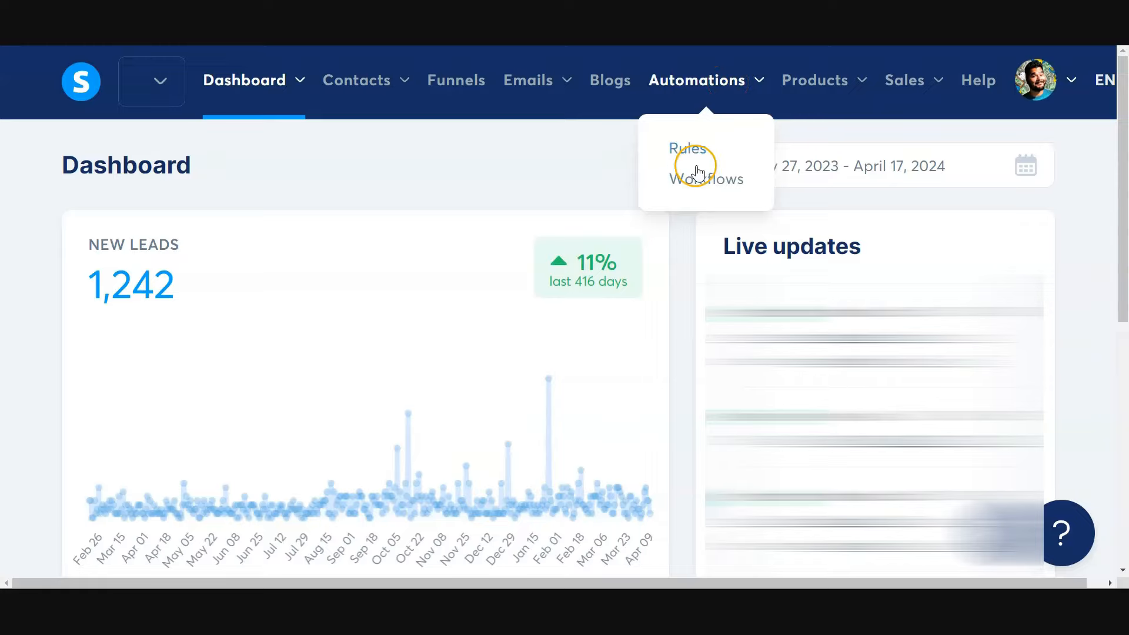
click(684, 181)
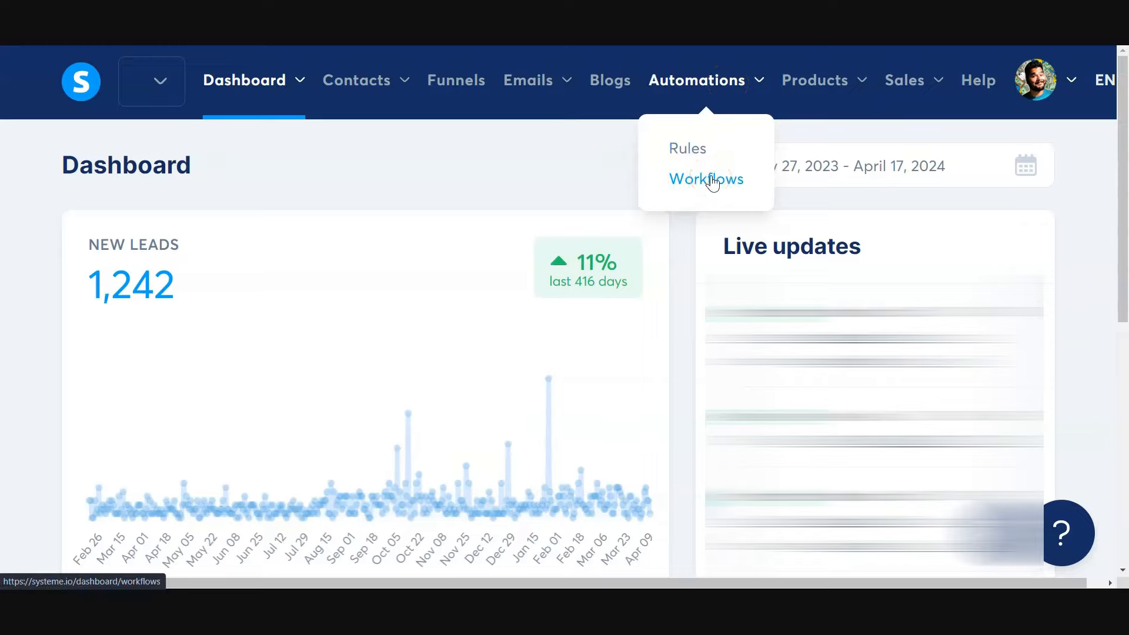
click(753, 78)
click(812, 80)
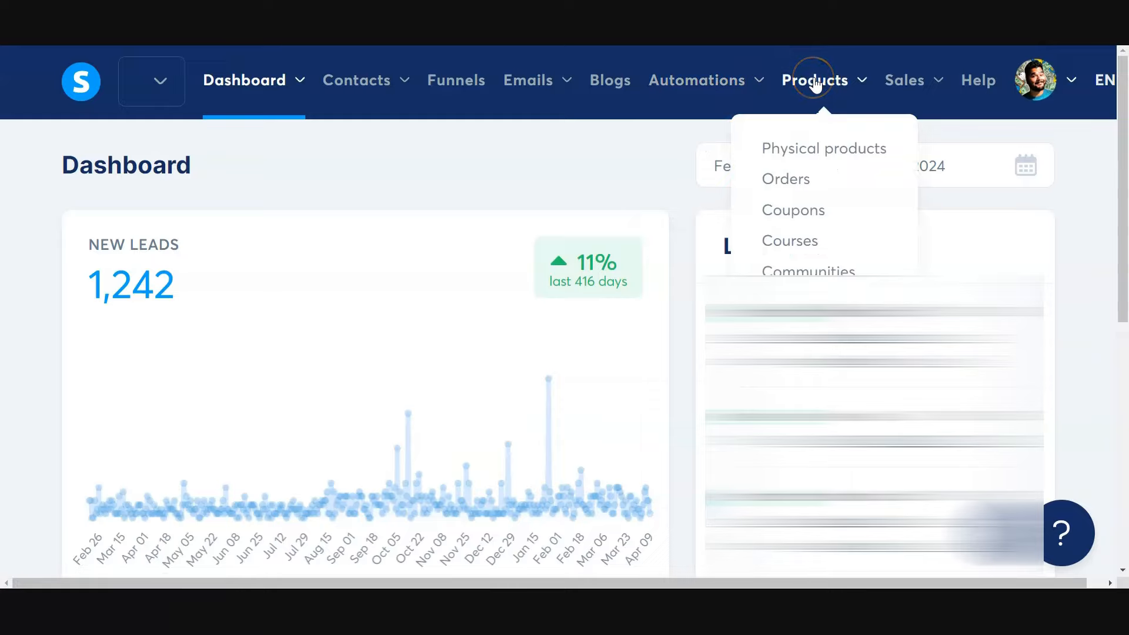
click(811, 141)
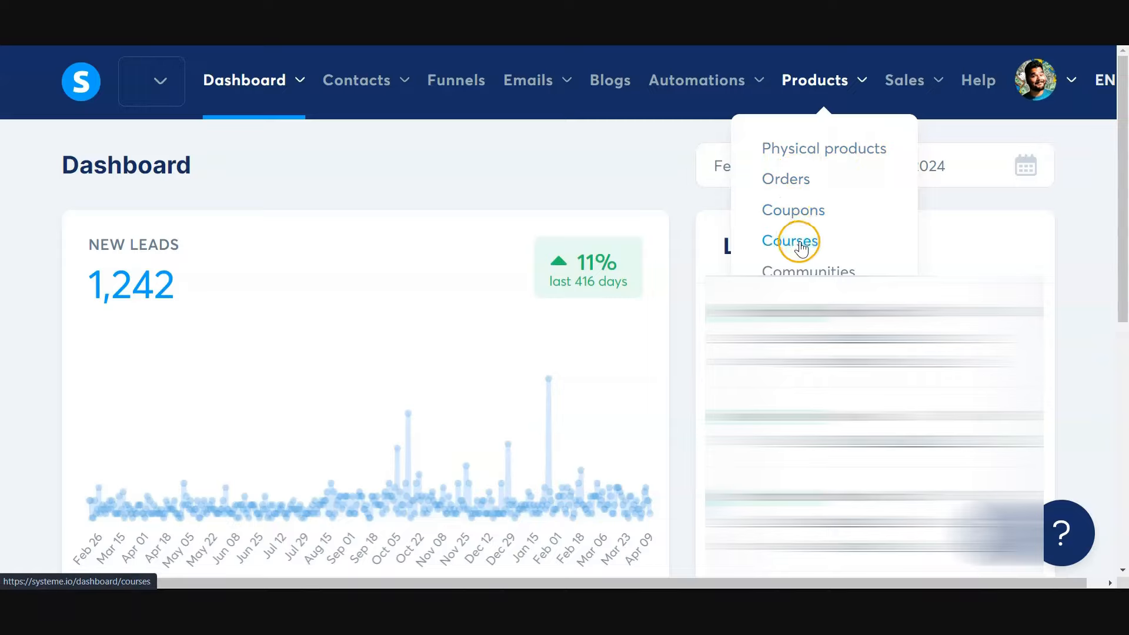
mouse_move(902, 82)
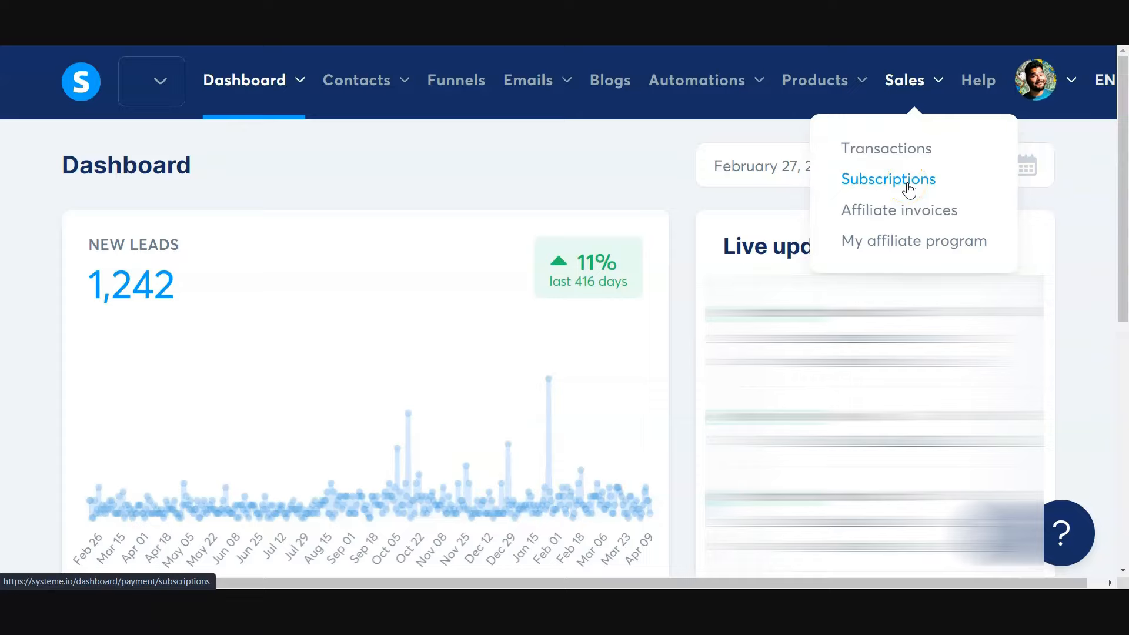
click(884, 216)
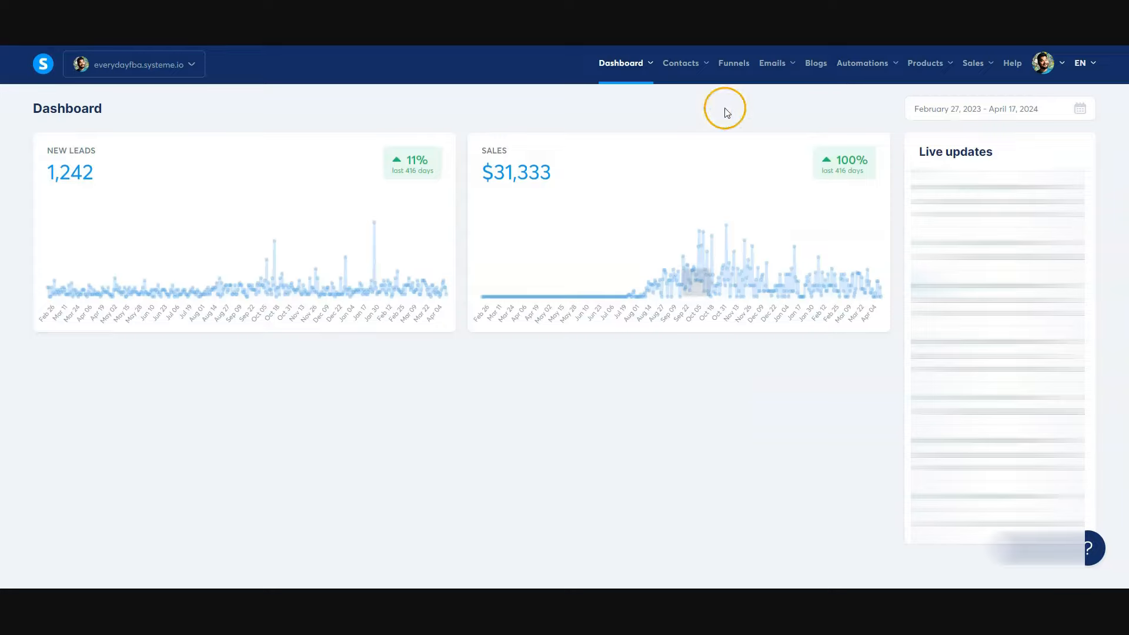
- Create a funnel named "youtube" with the Custom goal and save it
click(734, 64)
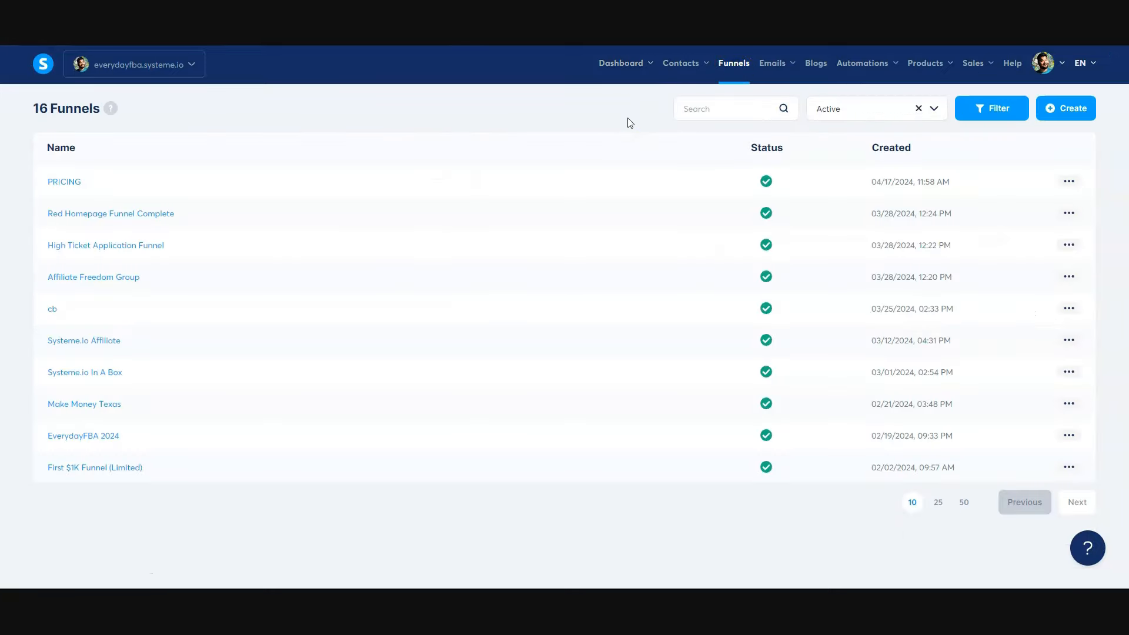
click(1075, 113)
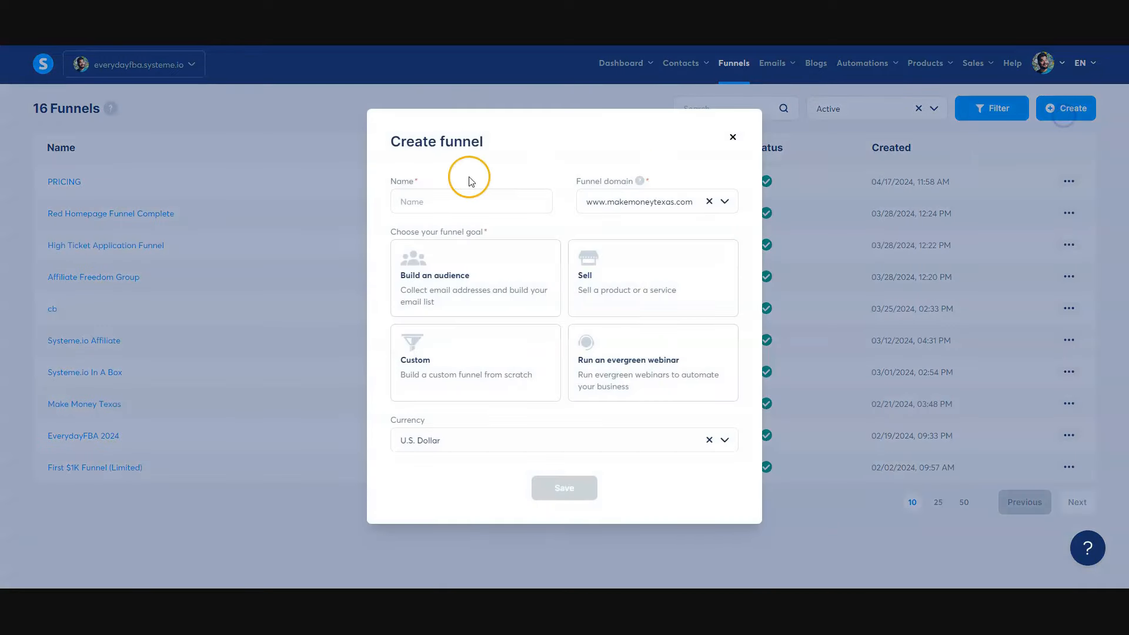
click(474, 202)
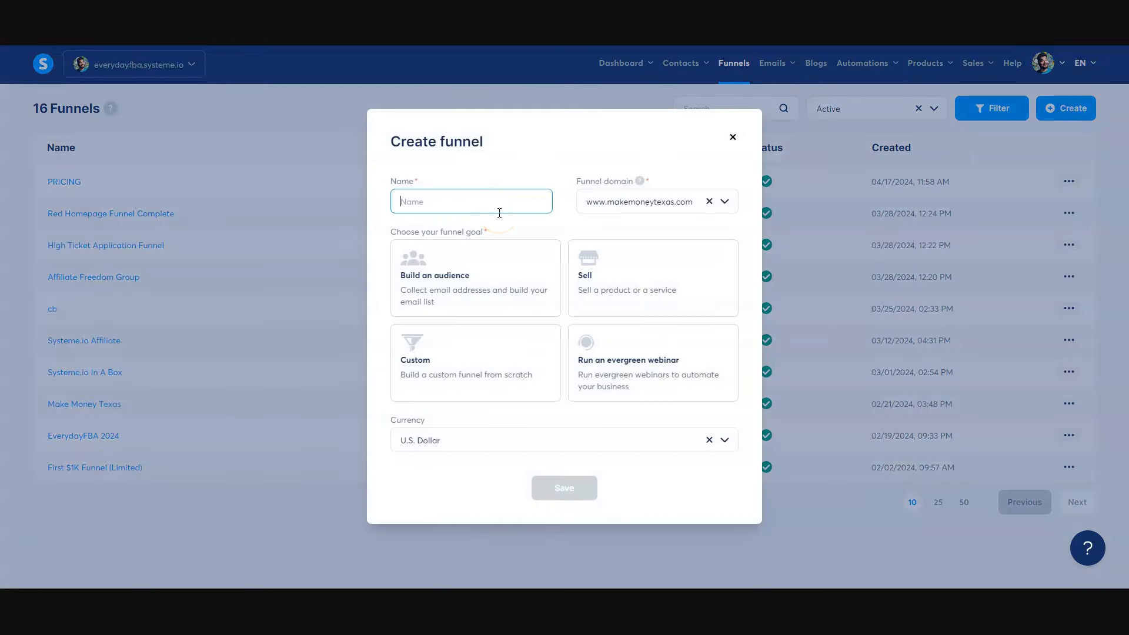
text(youtube)
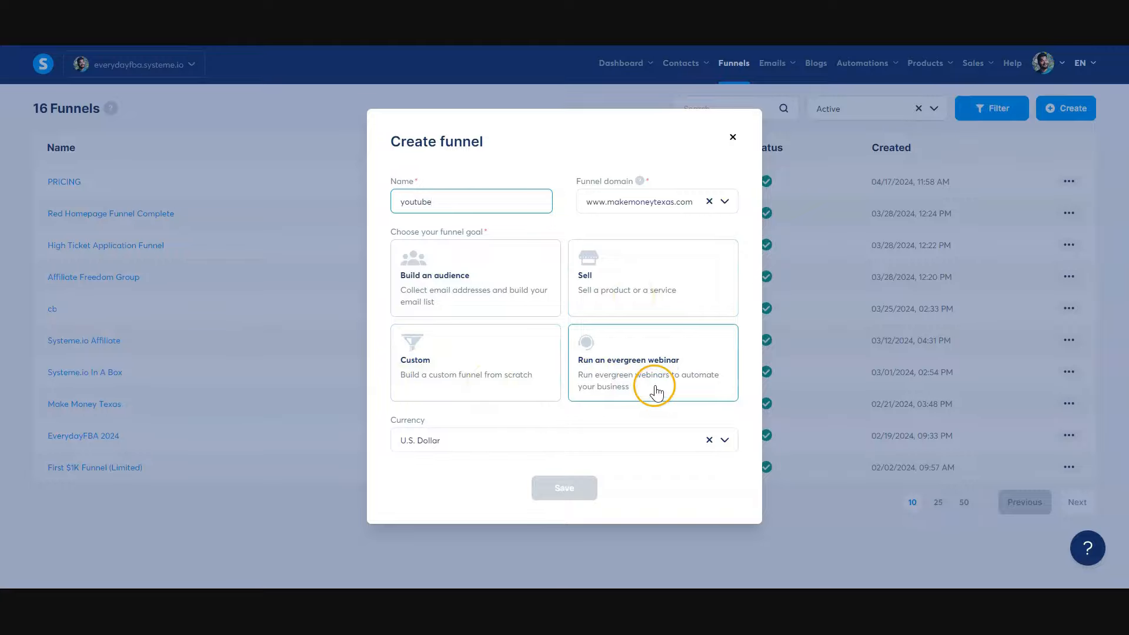
click(427, 351)
click(573, 493)
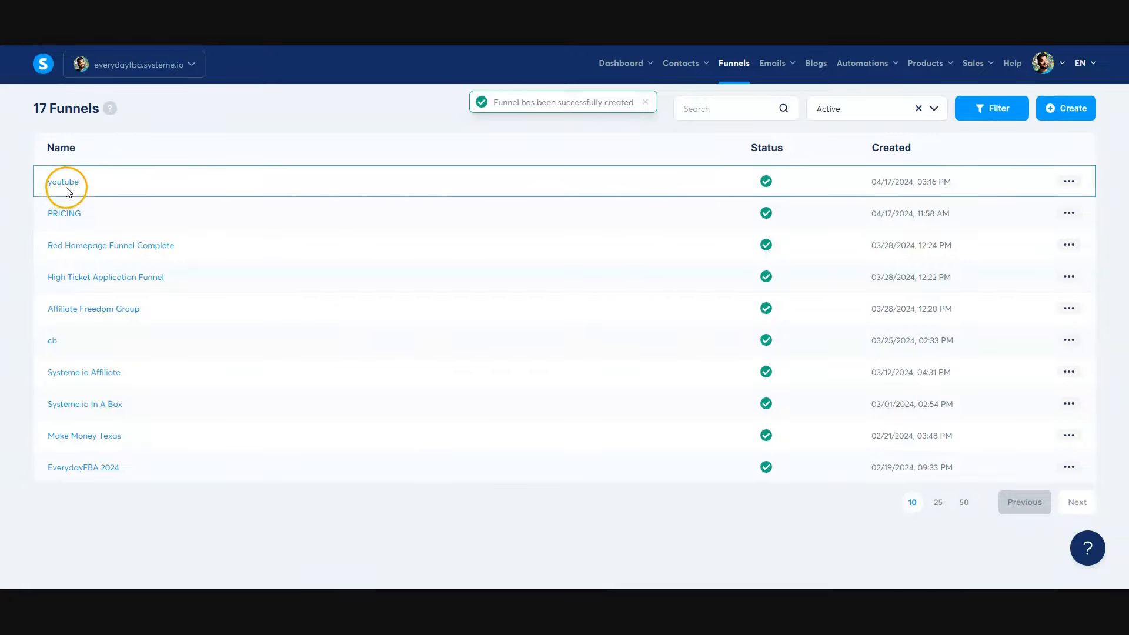
- Open the "youtube" funnel and add a step named "sfghsdh" of type Squeeze page
click(68, 182)
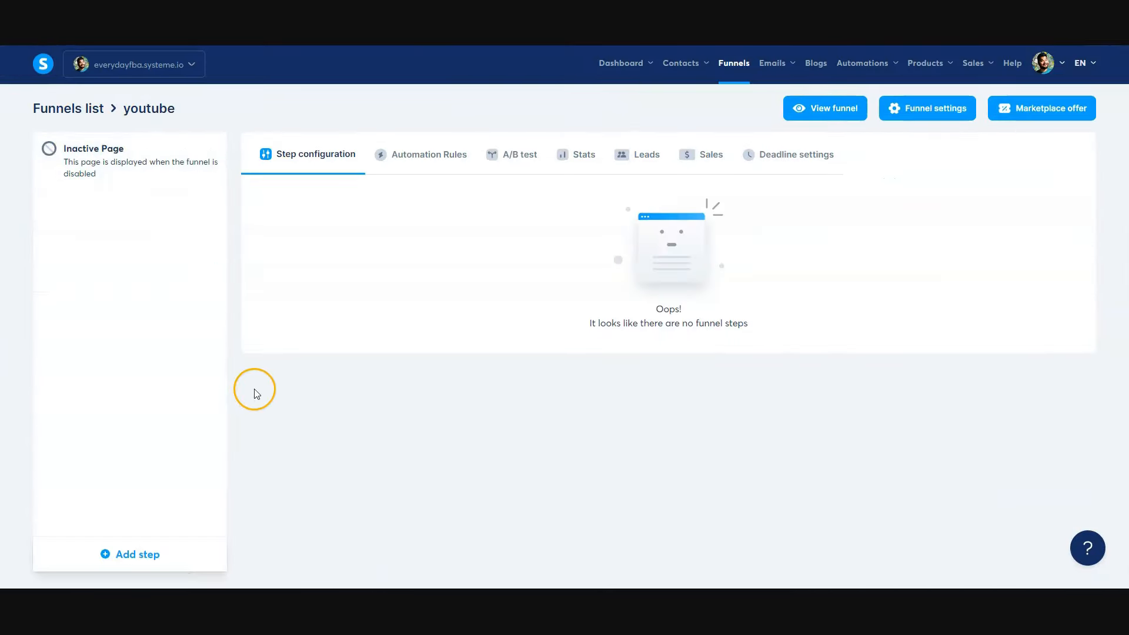
click(146, 561)
click(430, 293)
text(sfghsdh)
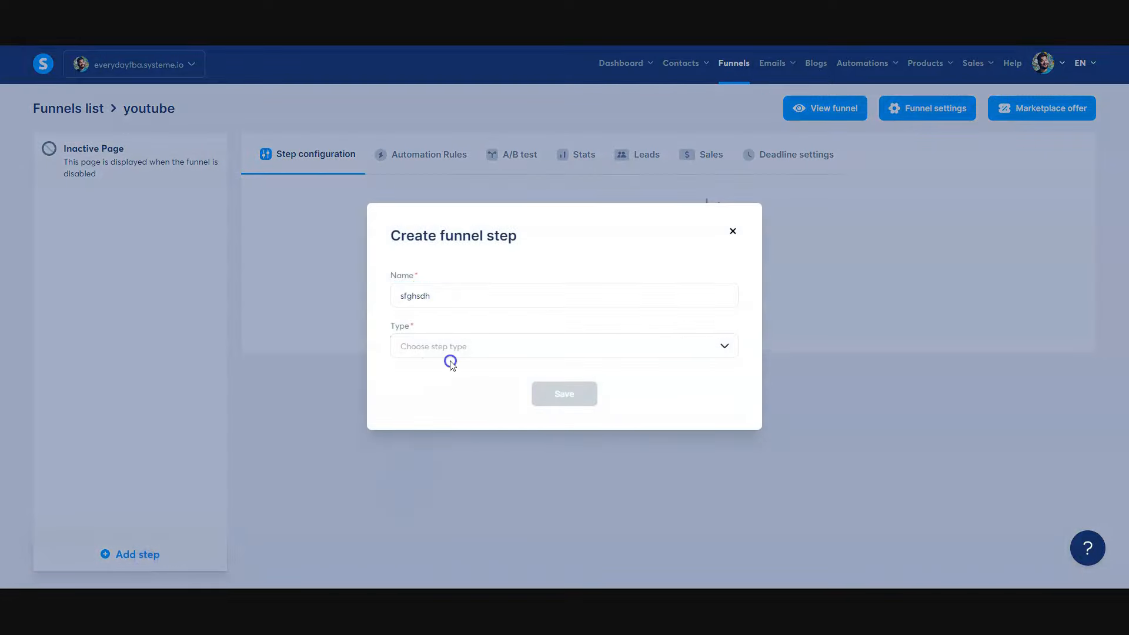
click(454, 347)
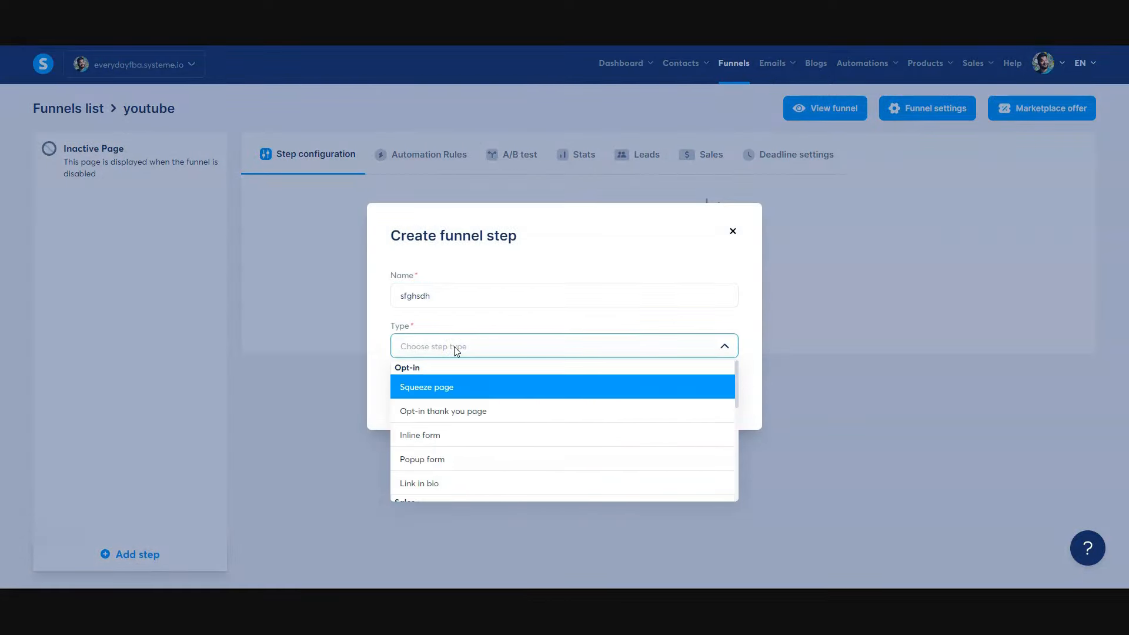
click(467, 398)
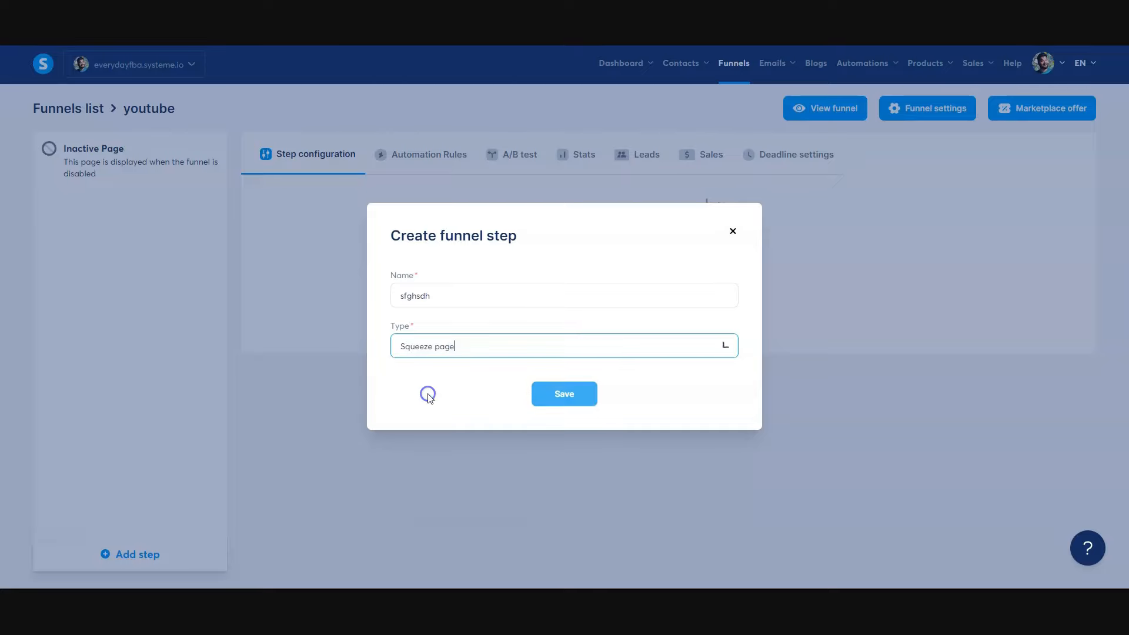
click(556, 402)
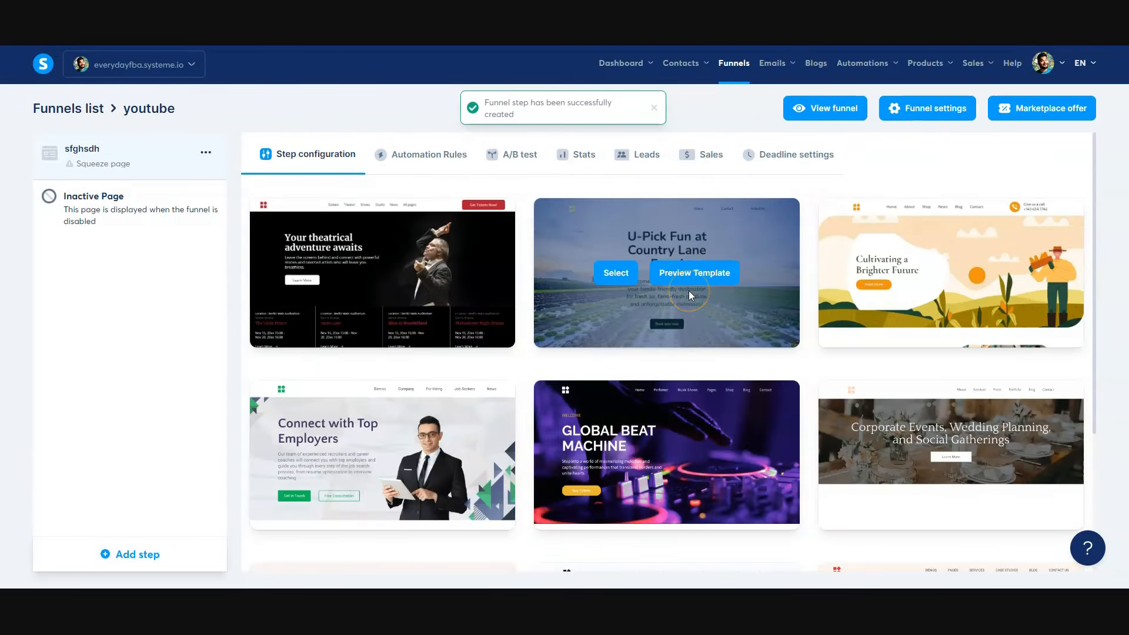
- Browse the page templates offered for the new squeeze page step
scroll(907, 359, down, 4)
click(966, 542)
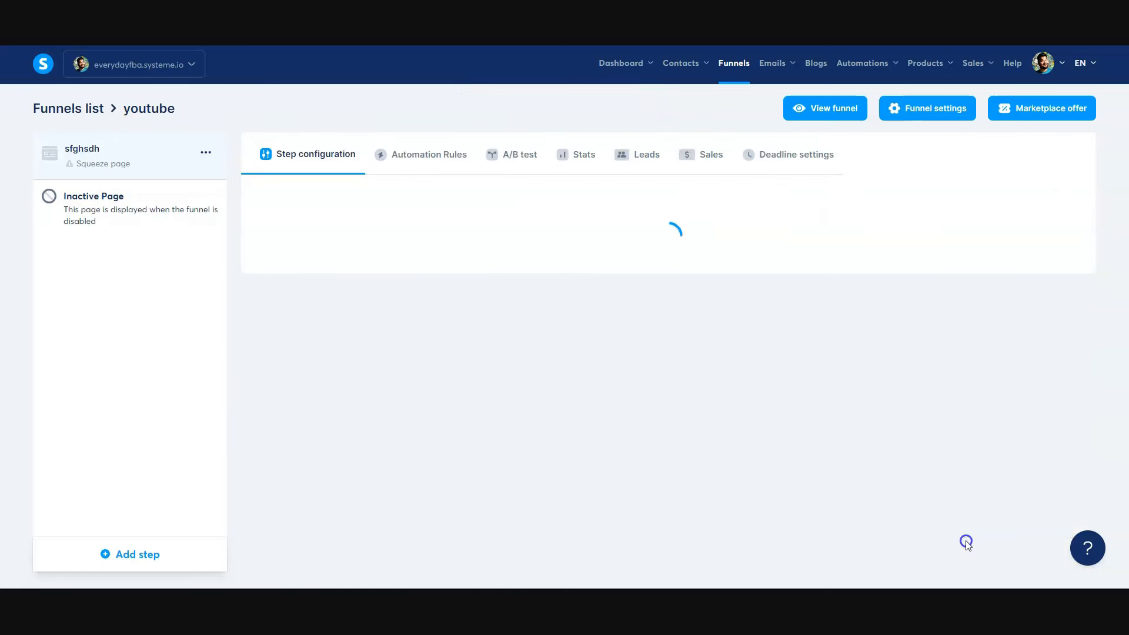
scroll(661, 324, down, 10)
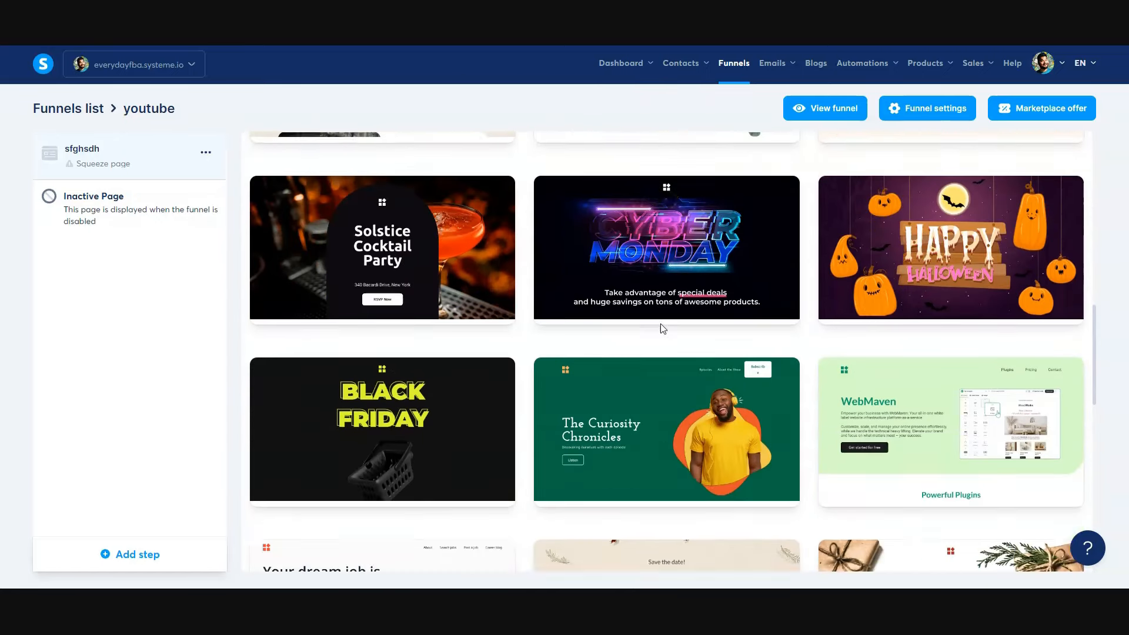
scroll(662, 328, down, 6)
scroll(662, 329, down, 2)
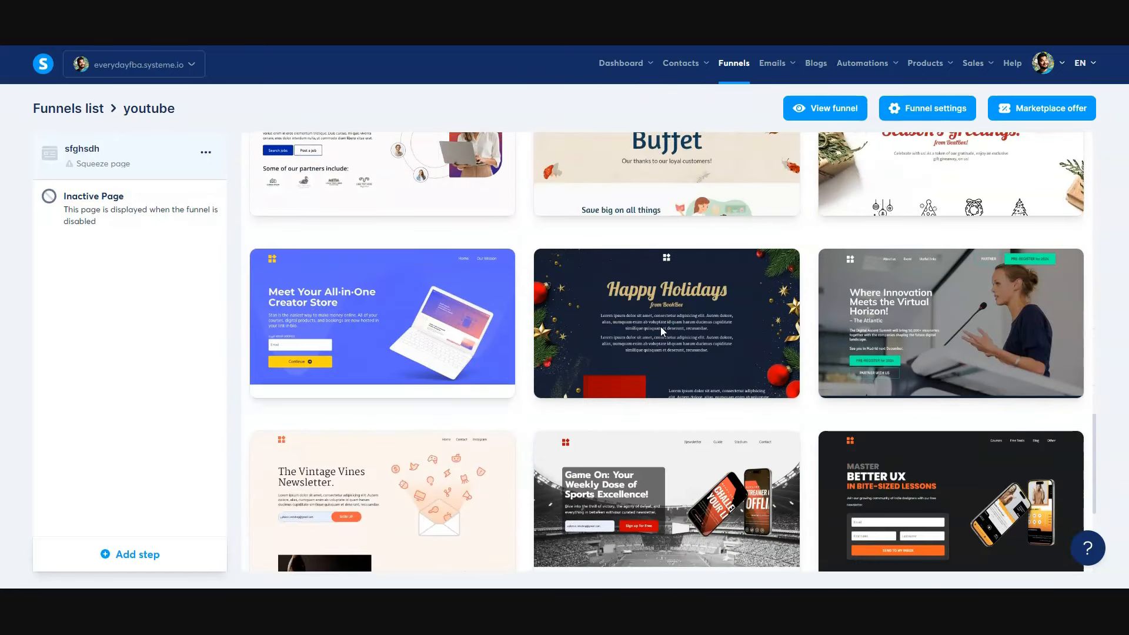
- Switch to the systeme.io Template library and look through its list of template categories
click(653, 380)
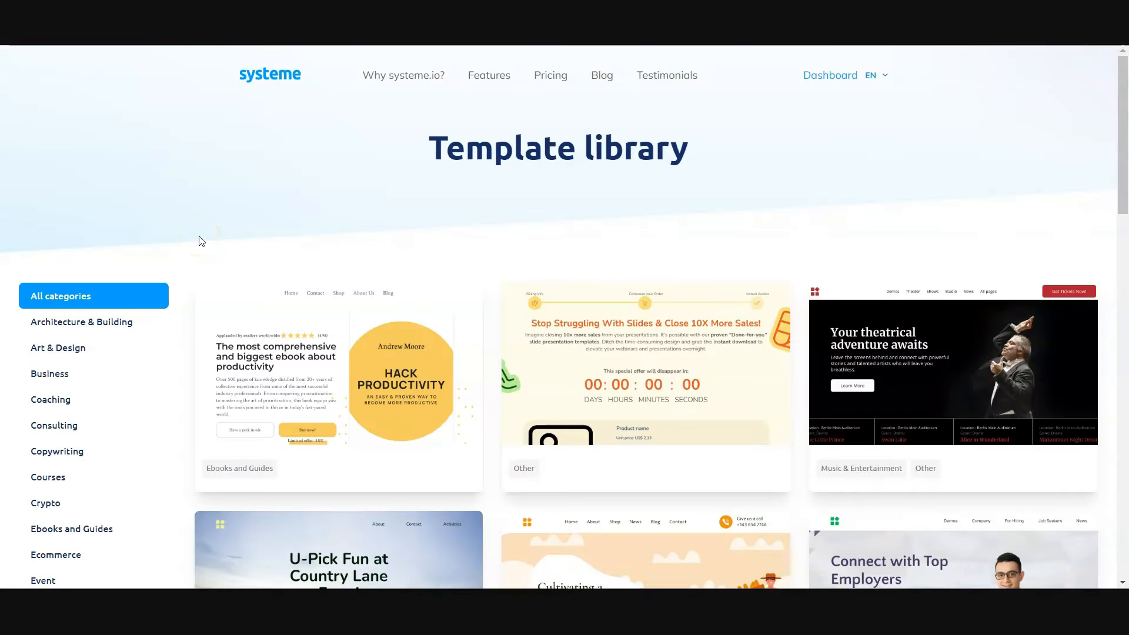
scroll(202, 241, down, 4)
scroll(201, 241, up, 3)
scroll(544, 307, down, 4)
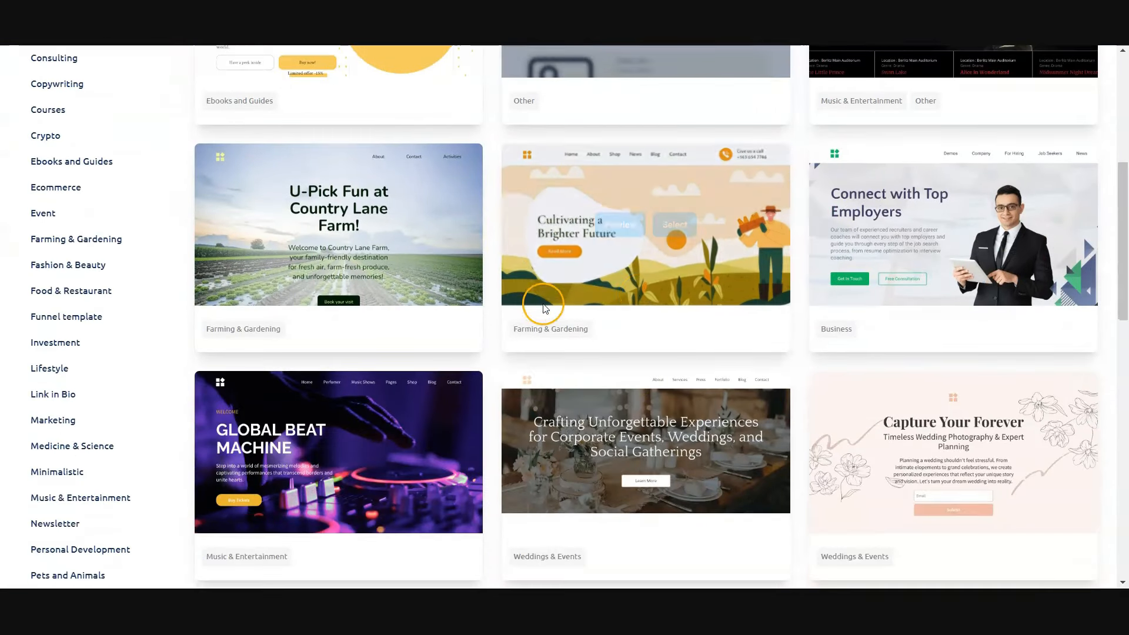
click(68, 325)
scroll(70, 333, up, 2)
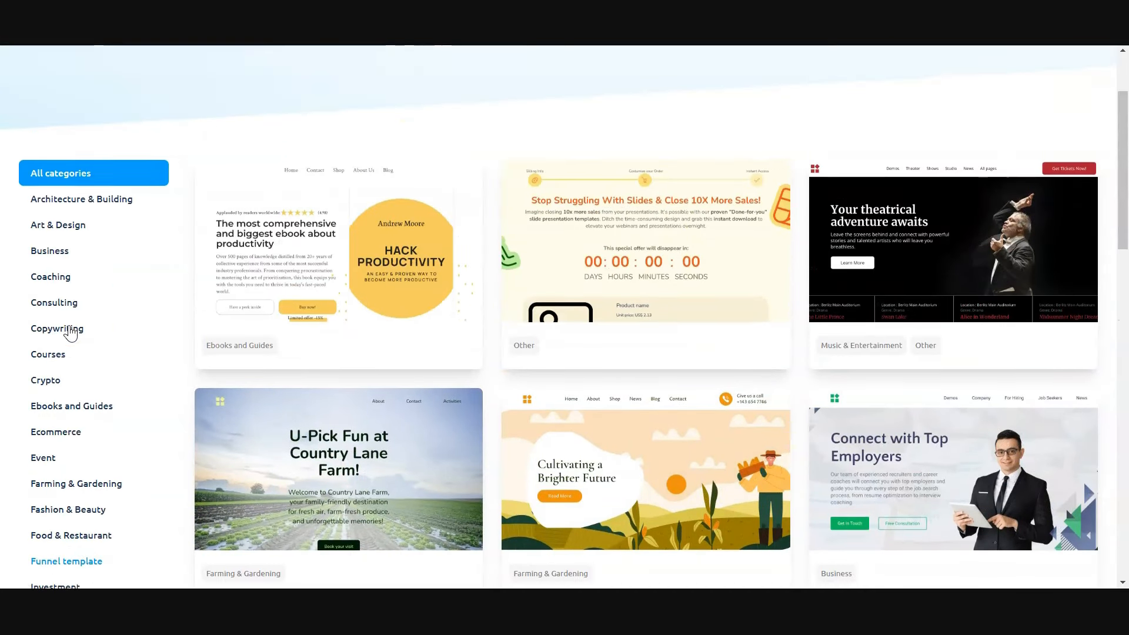
click(72, 227)
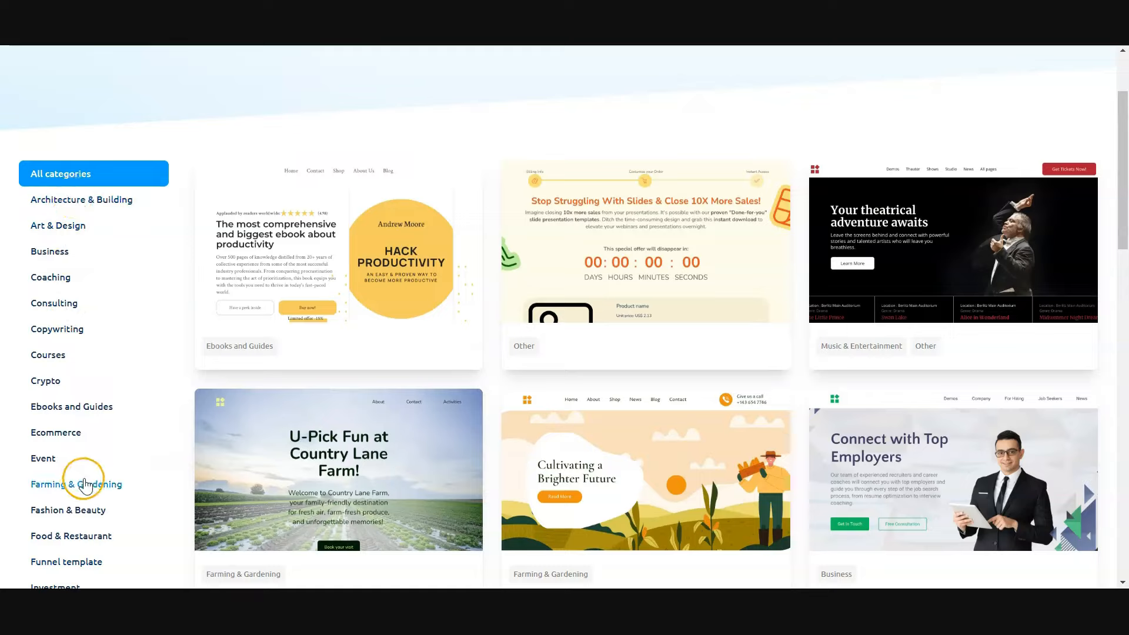
- Browse the template thumbnails in the library down to the end of the page
mouse_move(560, 349)
scroll(644, 346, down, 8)
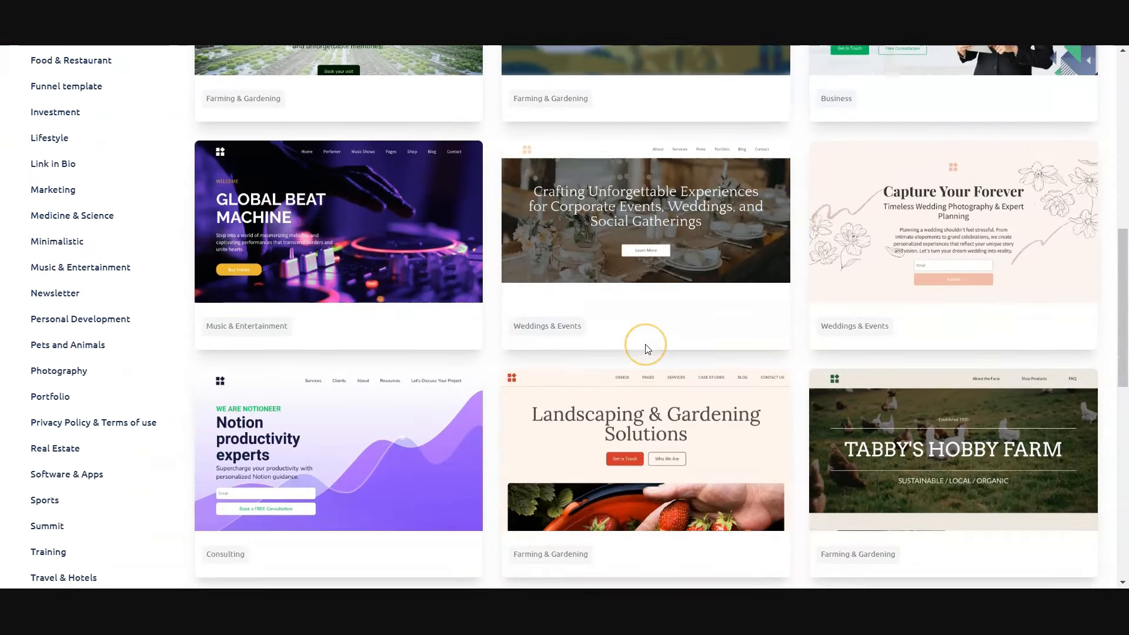
scroll(644, 347, down, 4)
scroll(647, 349, down, 4)
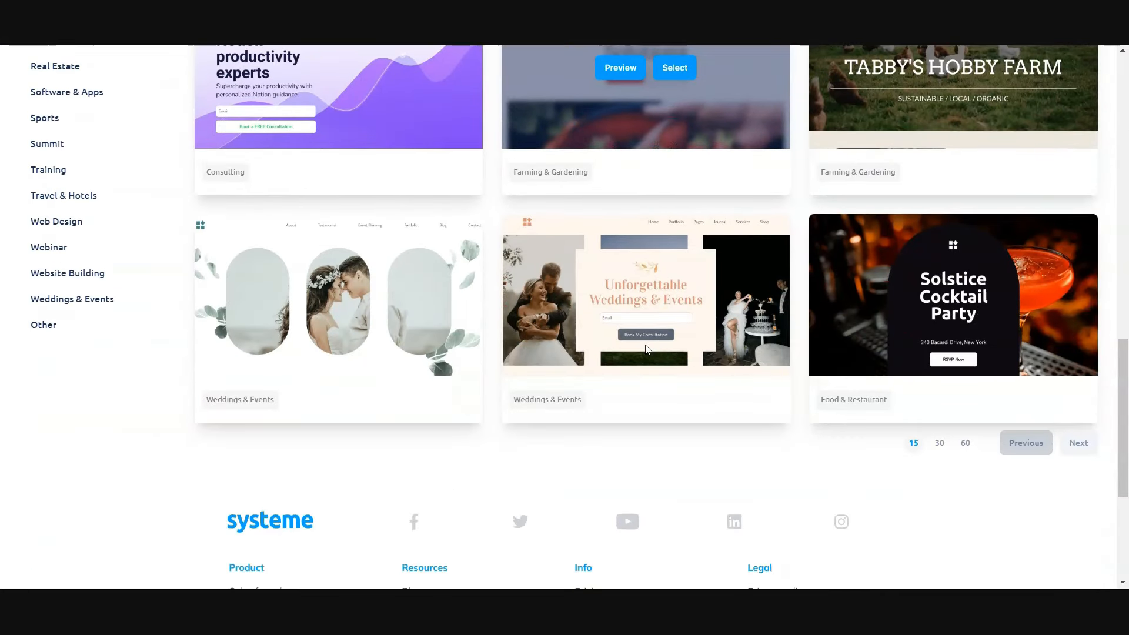
- Preview the Solstice Cocktail Party template and look through the whole page down to its footer
scroll(647, 349, up, 4)
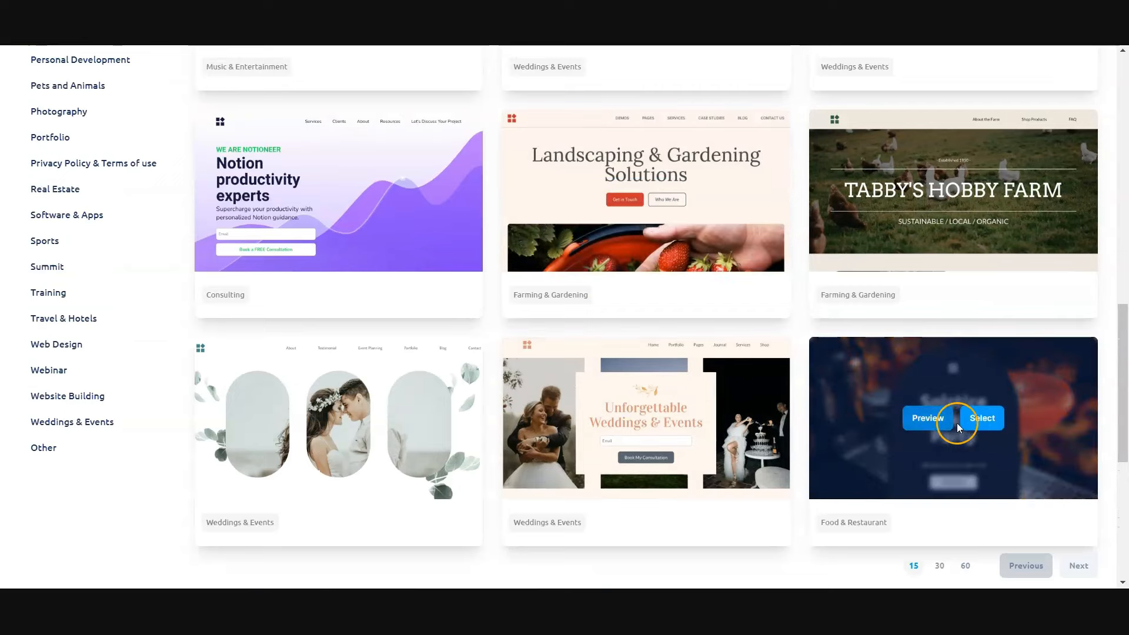
click(934, 420)
scroll(601, 355, down, 6)
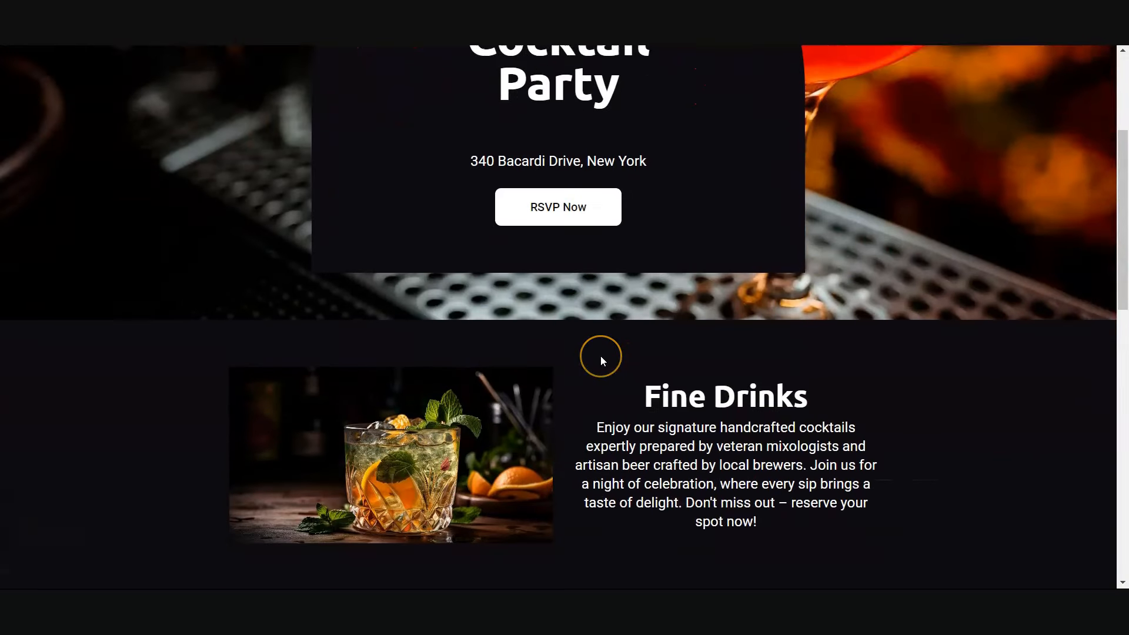
scroll(600, 355, down, 8)
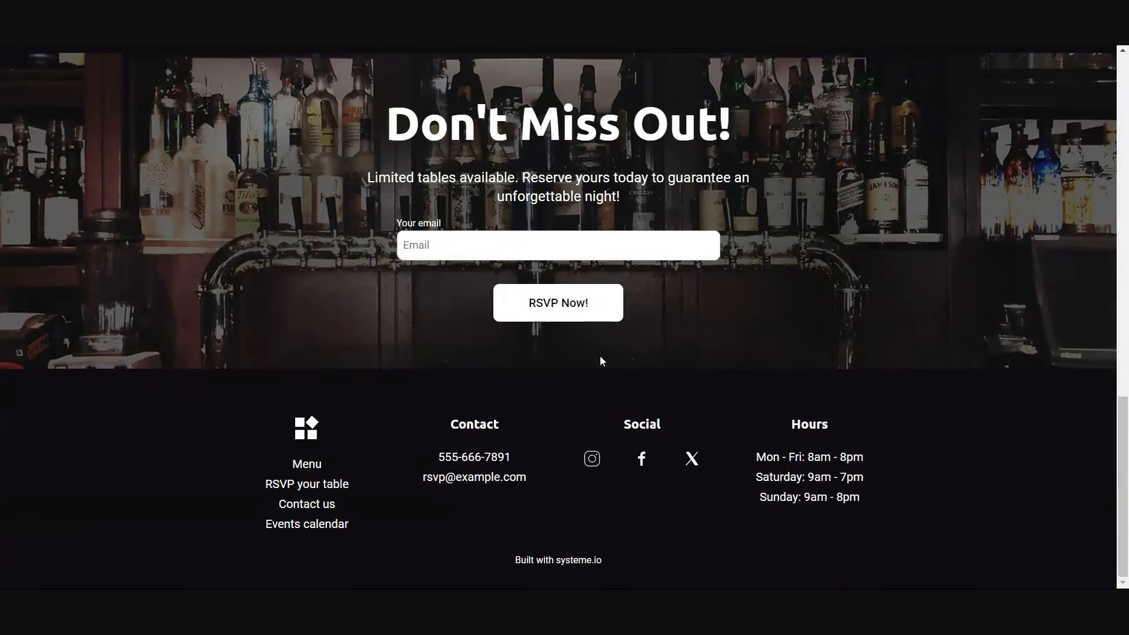
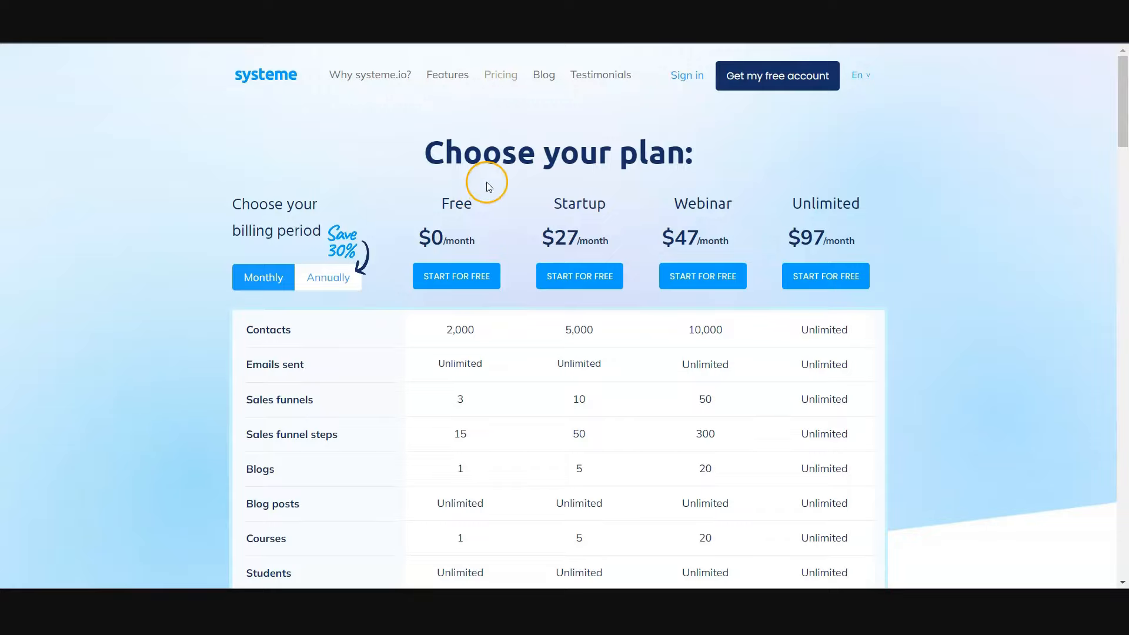
- Compare the monthly prices and feature limits of the Free, Startup, Webinar and Unlimited plans on the systeme.io pricing page
scroll(467, 378, down, 11)
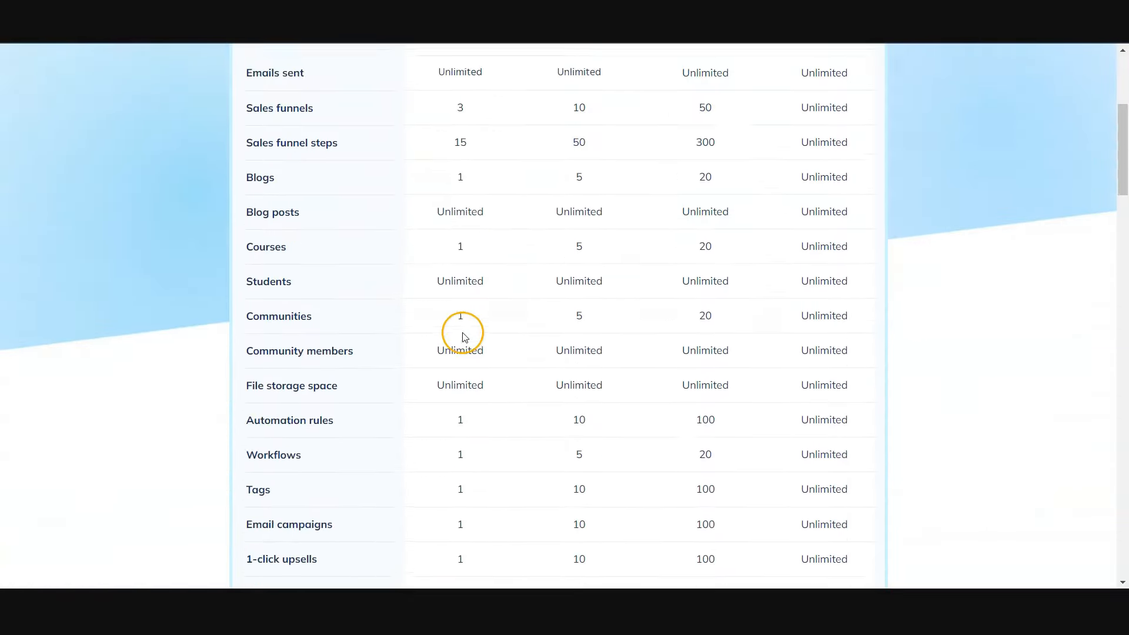
scroll(464, 497, down, 2)
scroll(462, 492, up, 12)
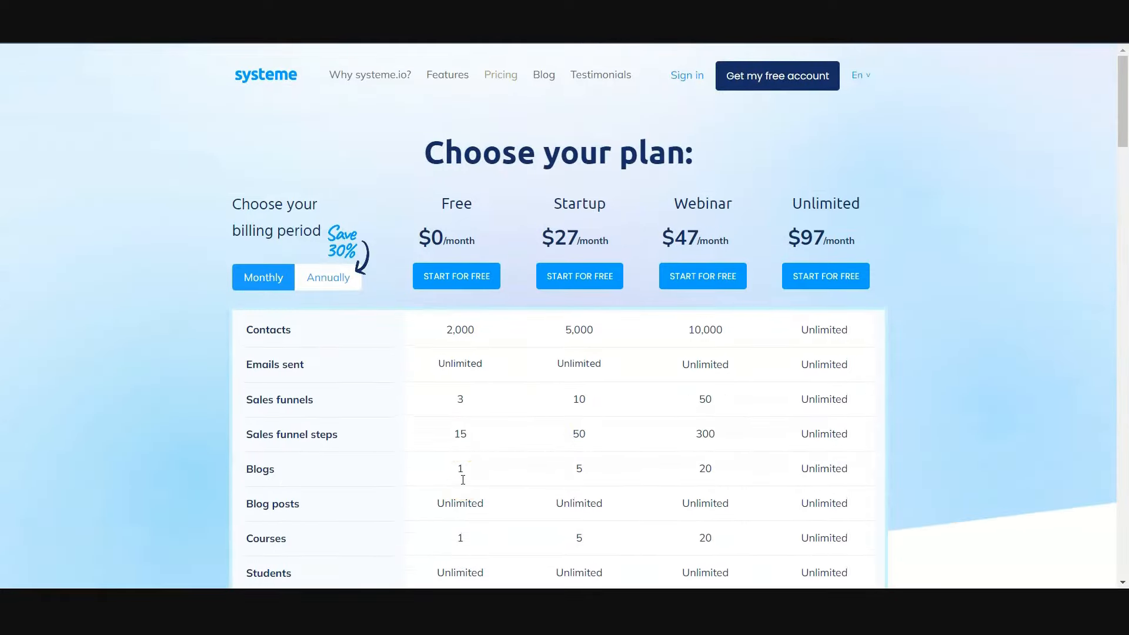
drag(555, 201, 735, 211)
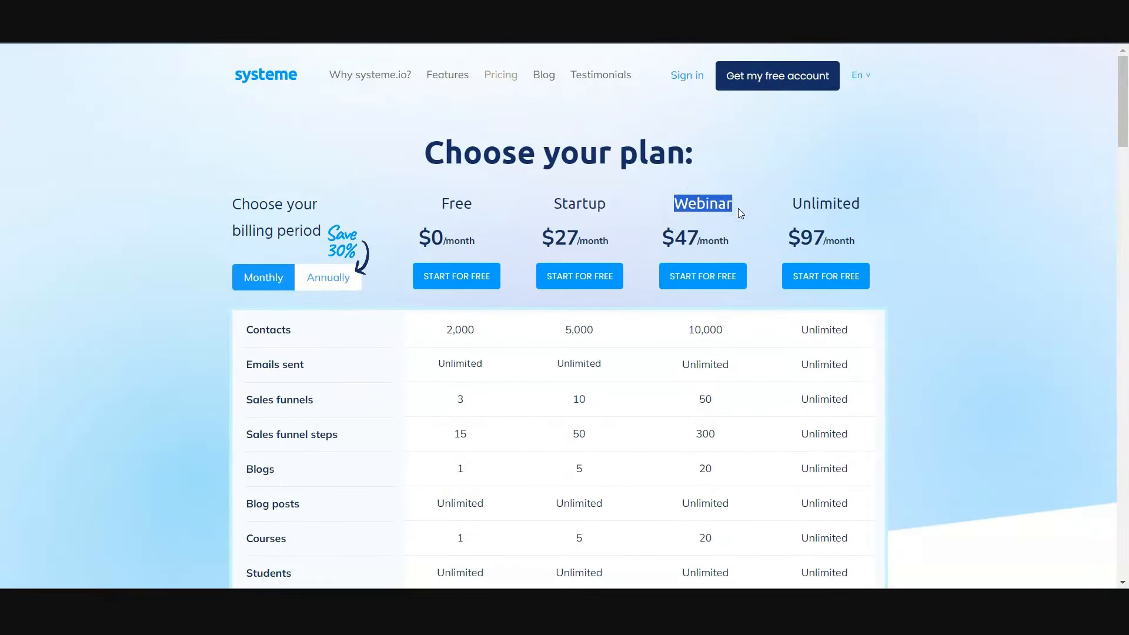
drag(574, 235, 642, 235)
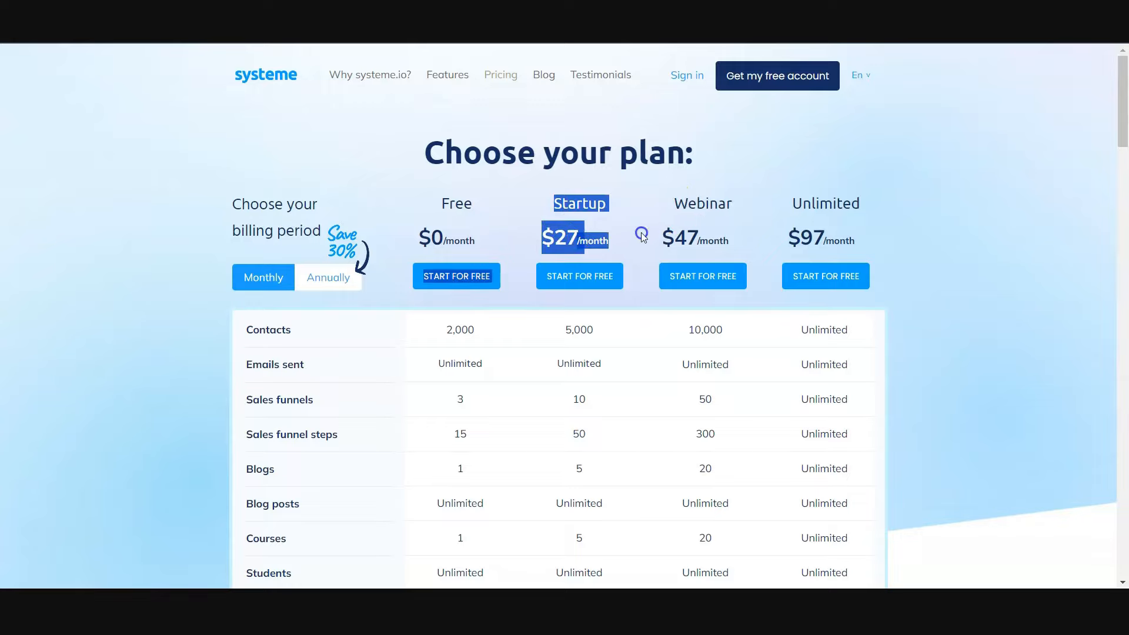
click(612, 239)
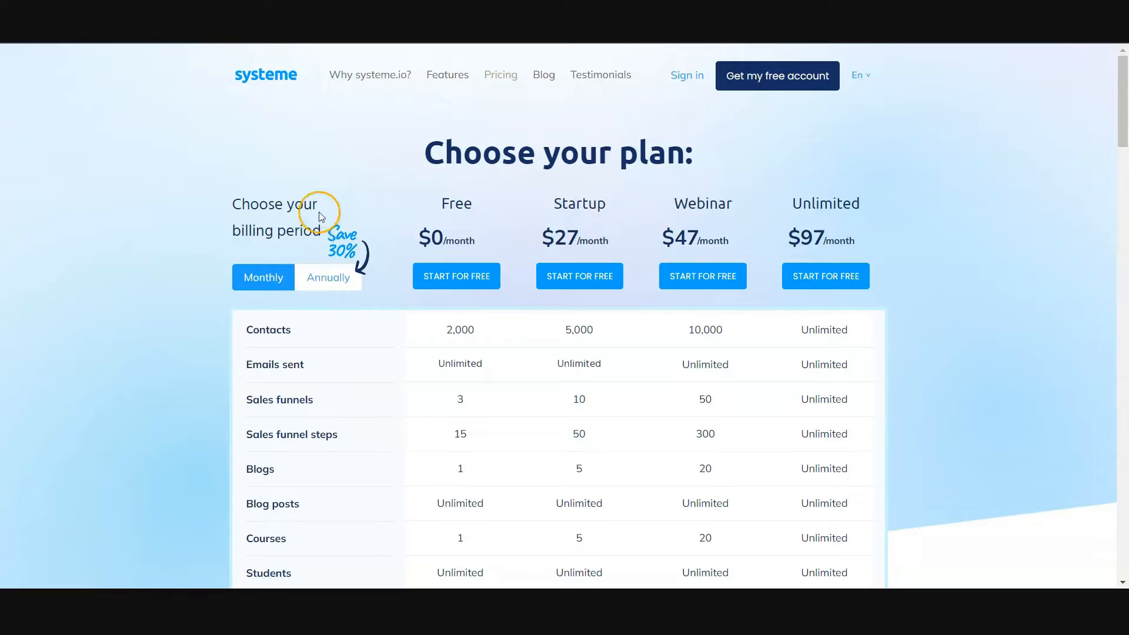
- Switch the billing period to annually and review the yearly prices, focusing on the Startup plan
click(320, 280)
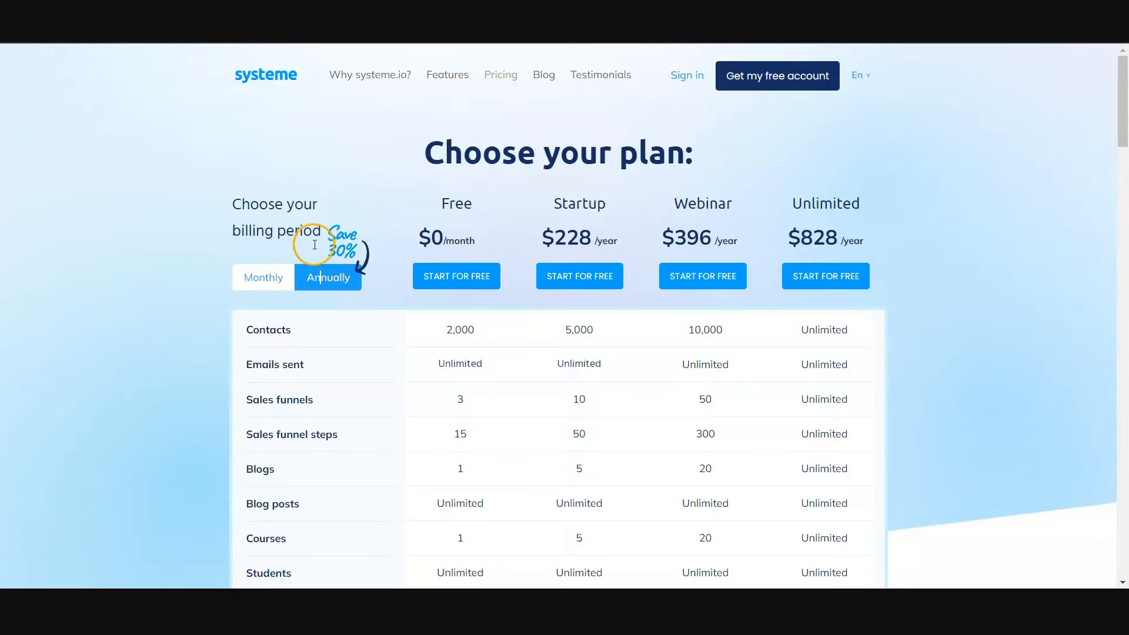
drag(553, 199, 617, 211)
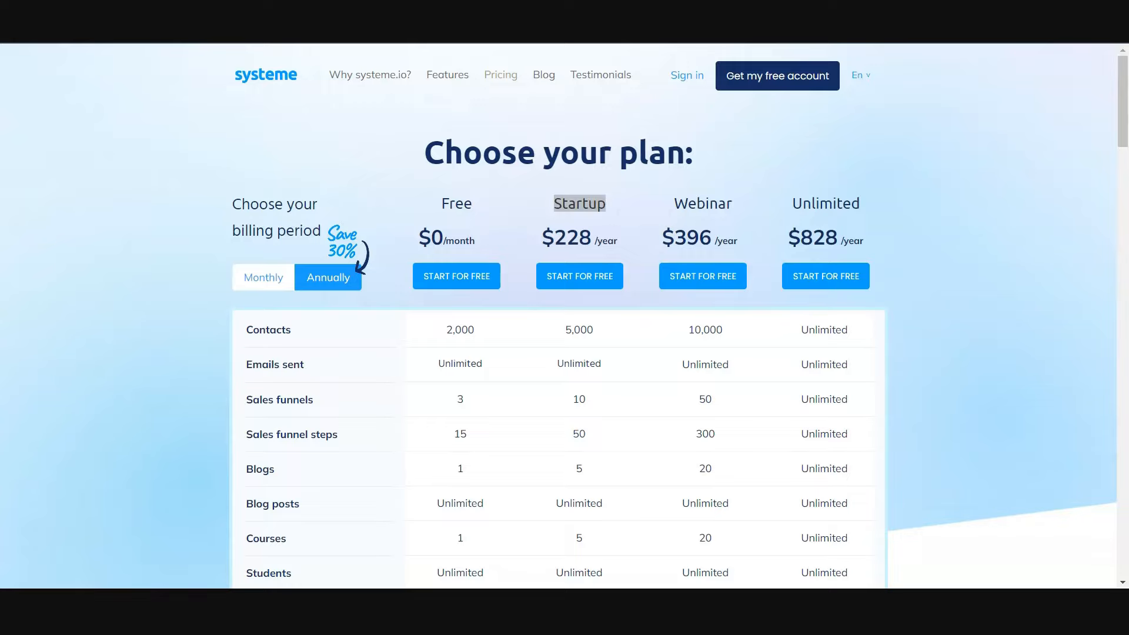
click(24, 599)
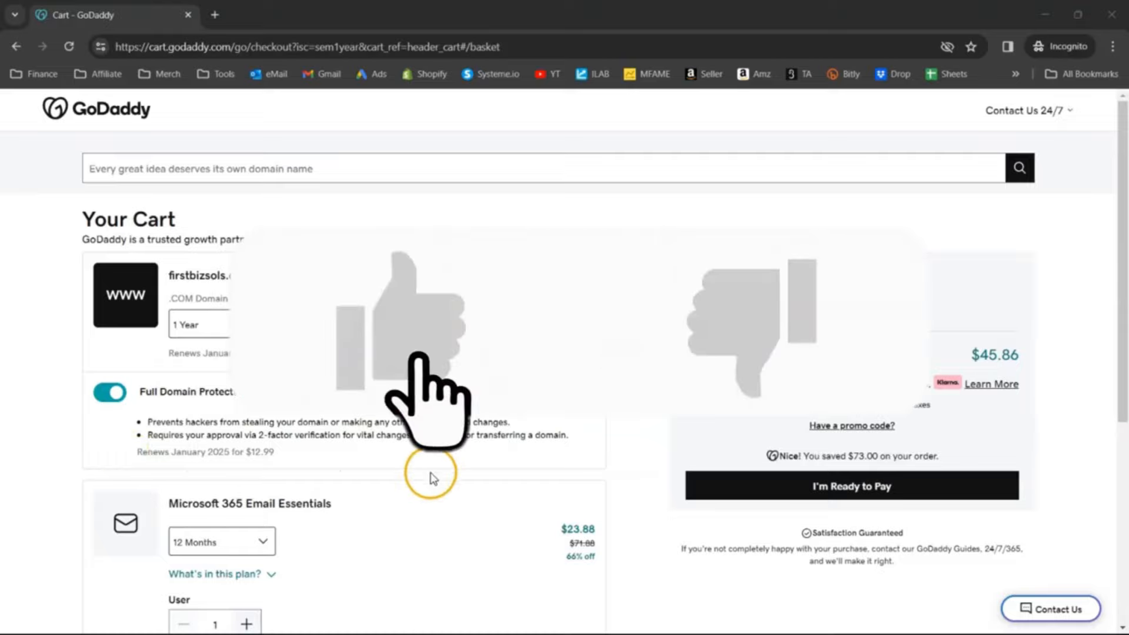
- Review the GoDaddy cart's items for firstbizsols.com, including domain protection and email, along with the order subtotal
scroll(454, 486, down, 4)
drag(228, 259, 351, 259)
click(366, 289)
scroll(474, 391, up, 4)
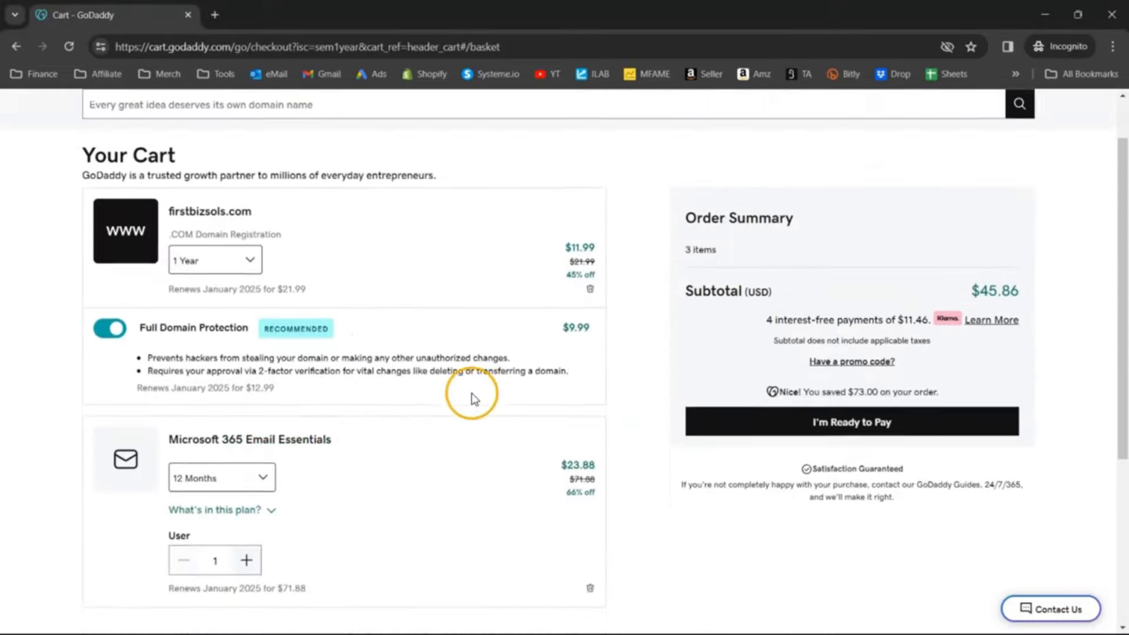
drag(948, 348, 1033, 359)
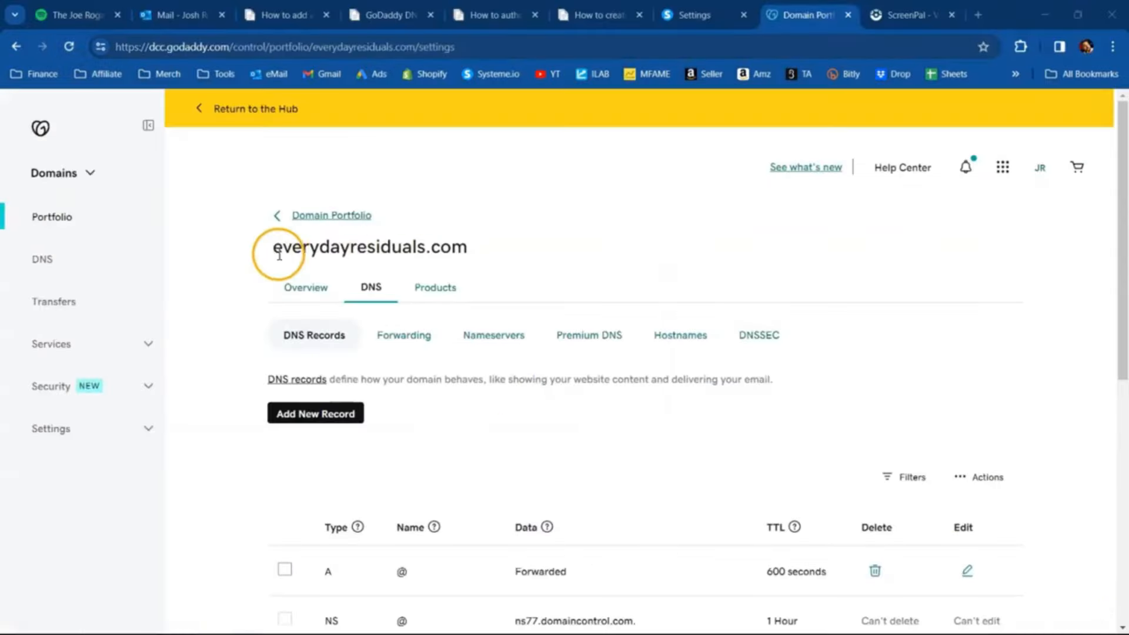
drag(274, 248, 519, 251)
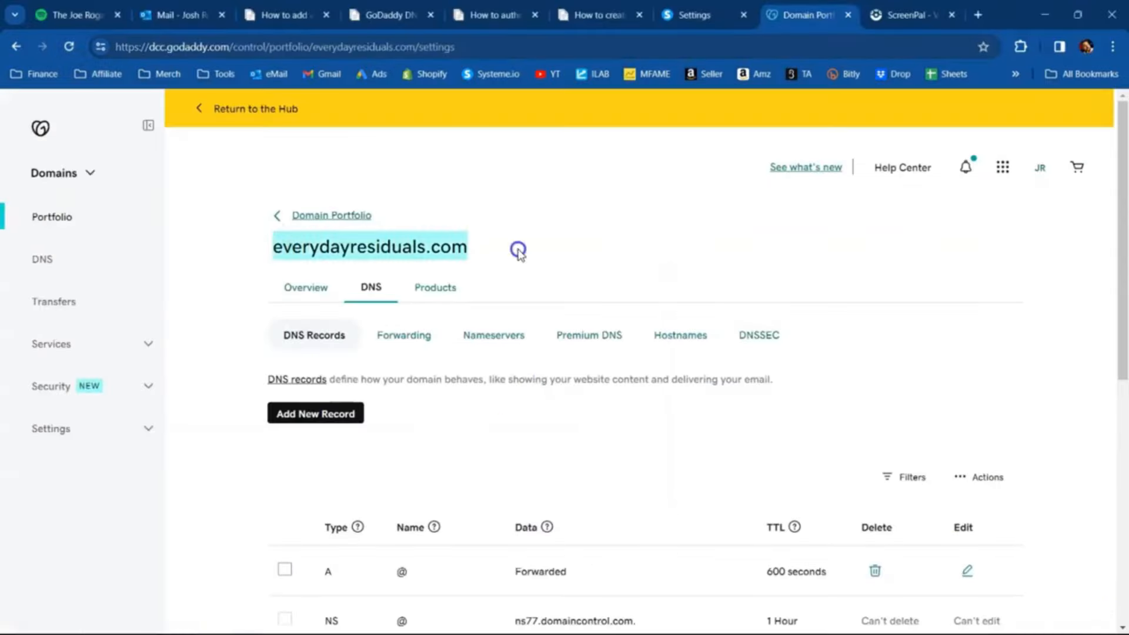
click(694, 15)
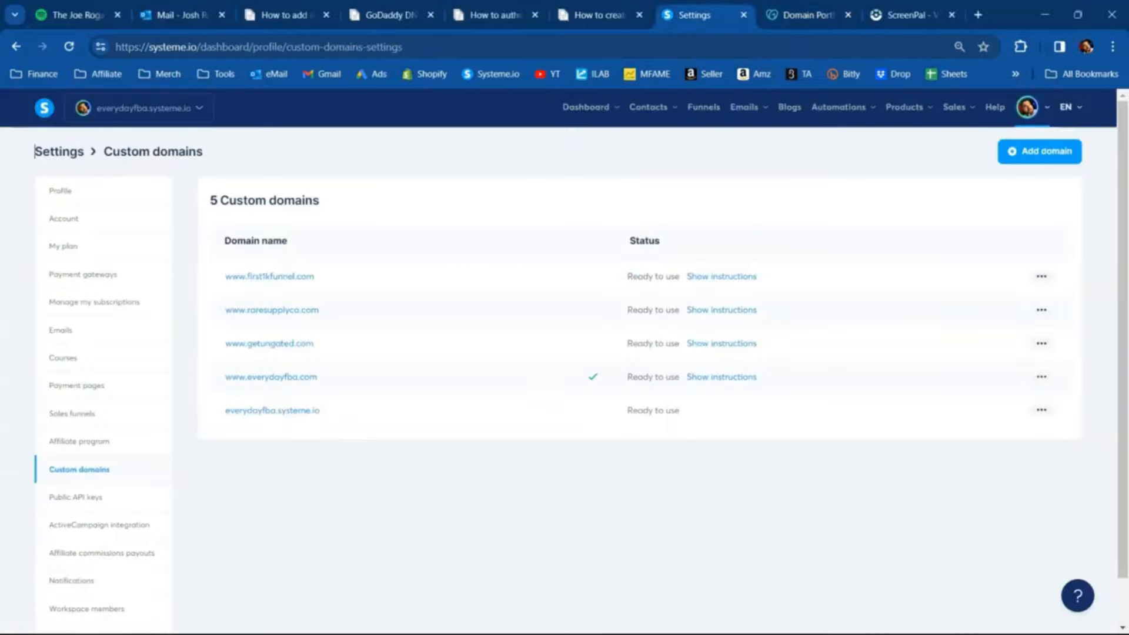
click(1026, 107)
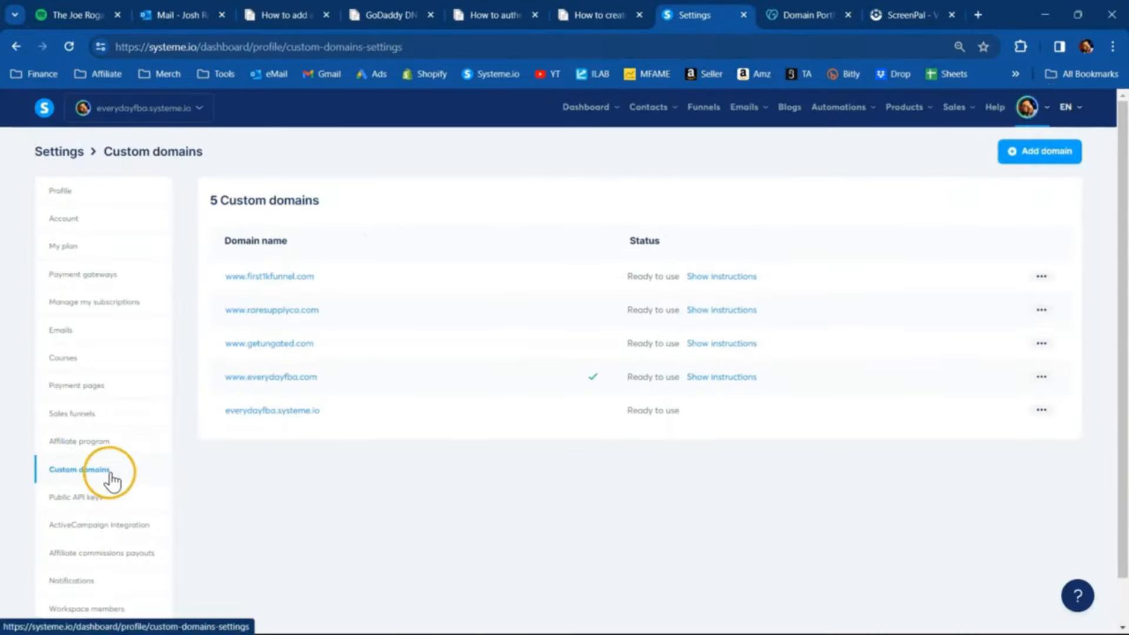
click(1036, 154)
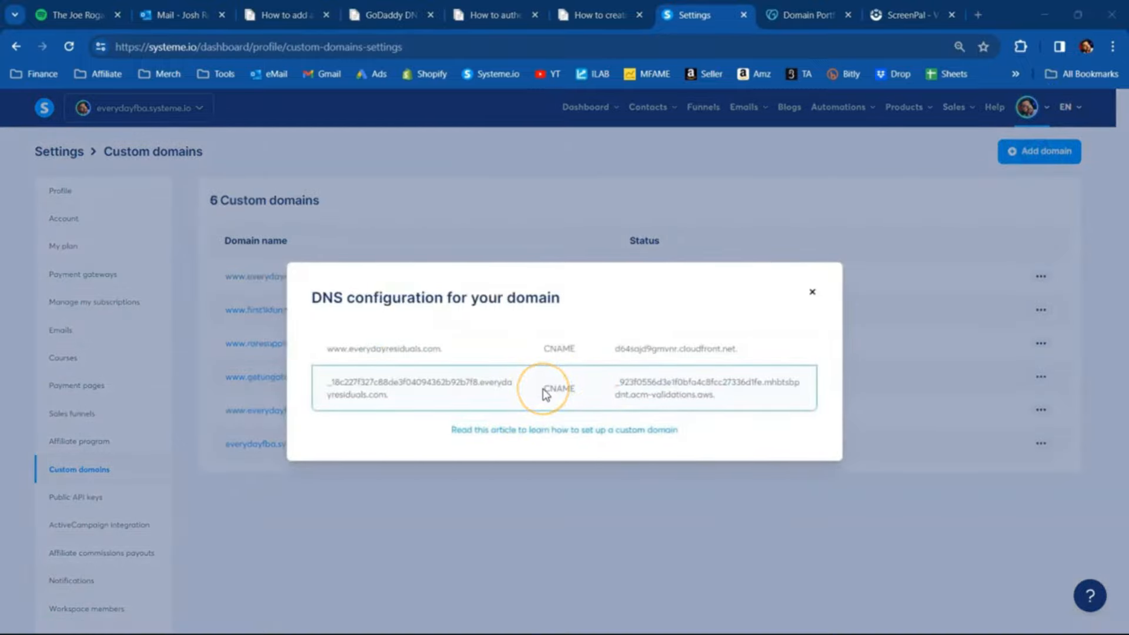
click(806, 15)
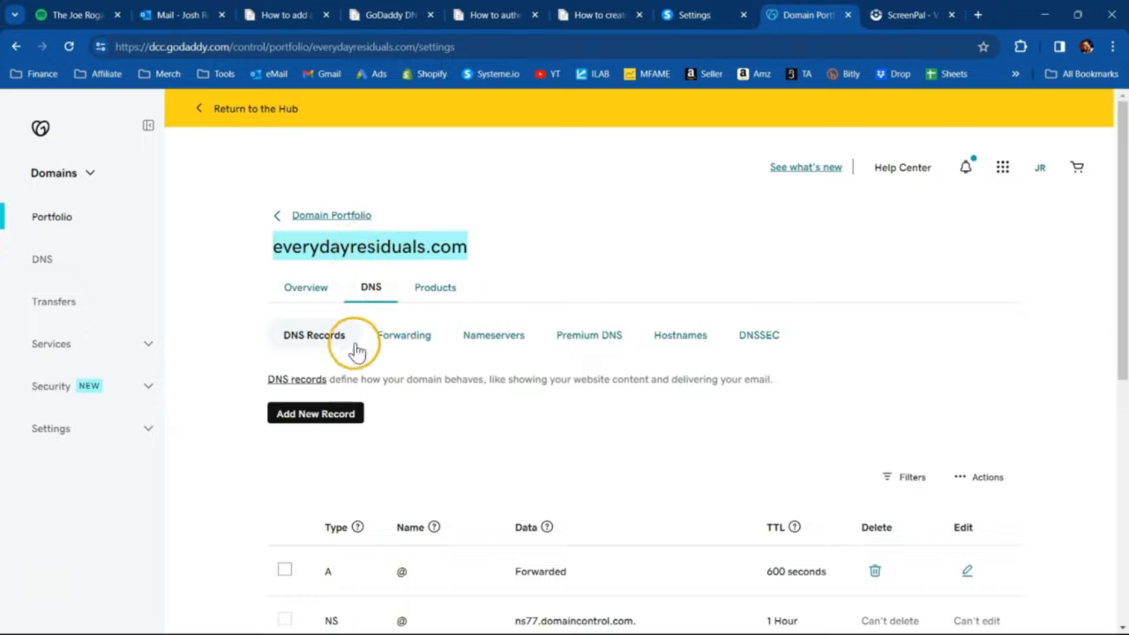
click(310, 416)
scroll(382, 365, down, 4)
click(374, 255)
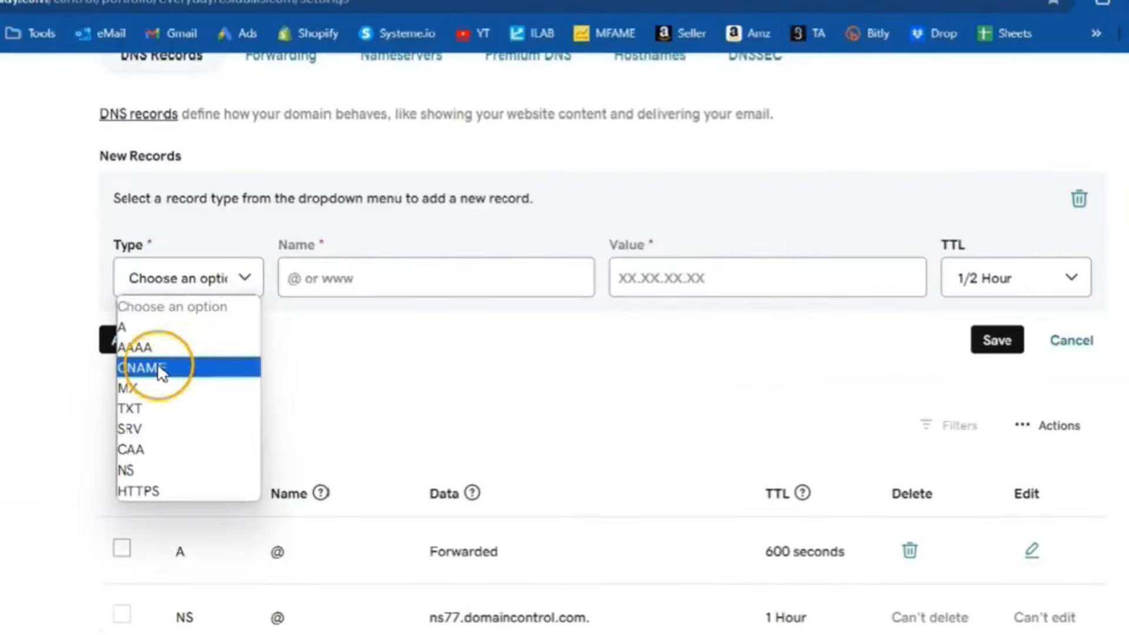
click(159, 368)
click(290, 280)
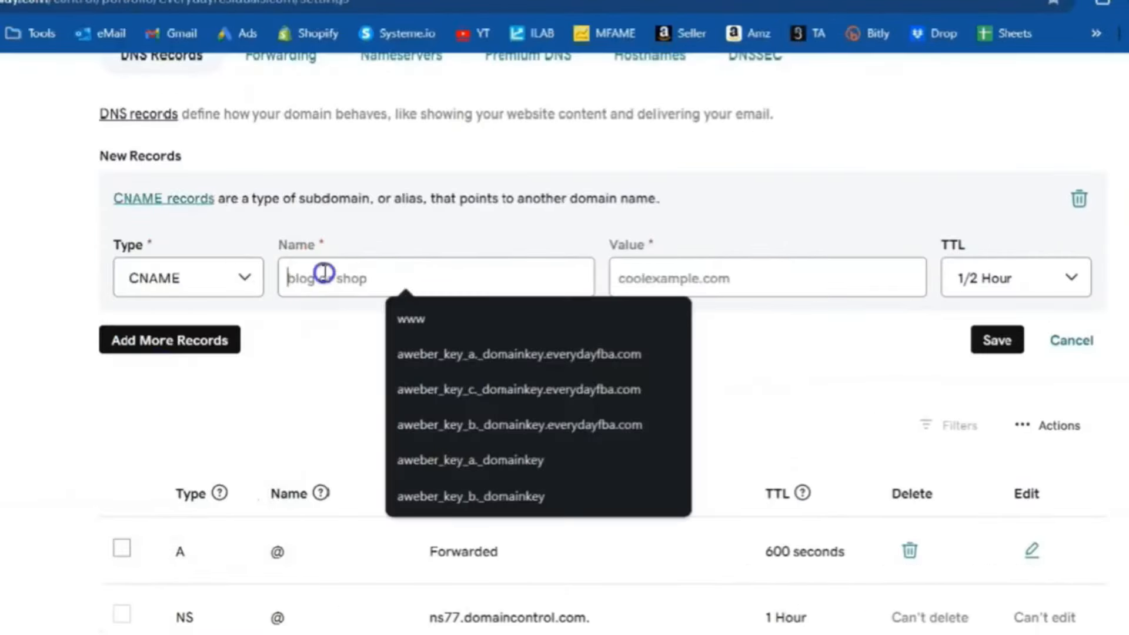
text(www)
click(322, 323)
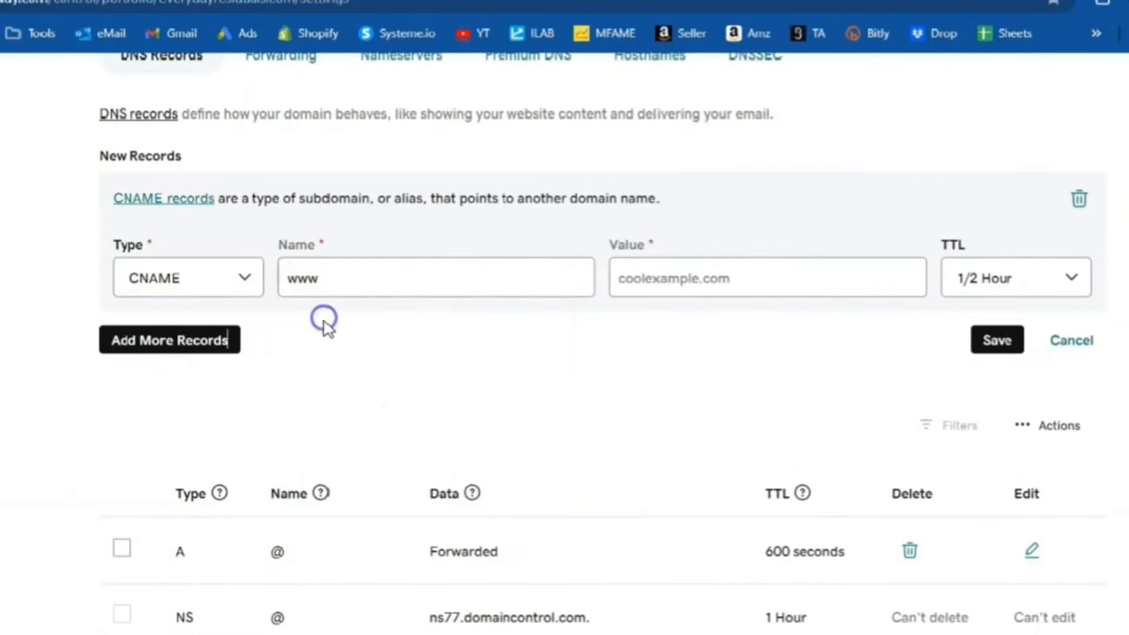
click(318, 284)
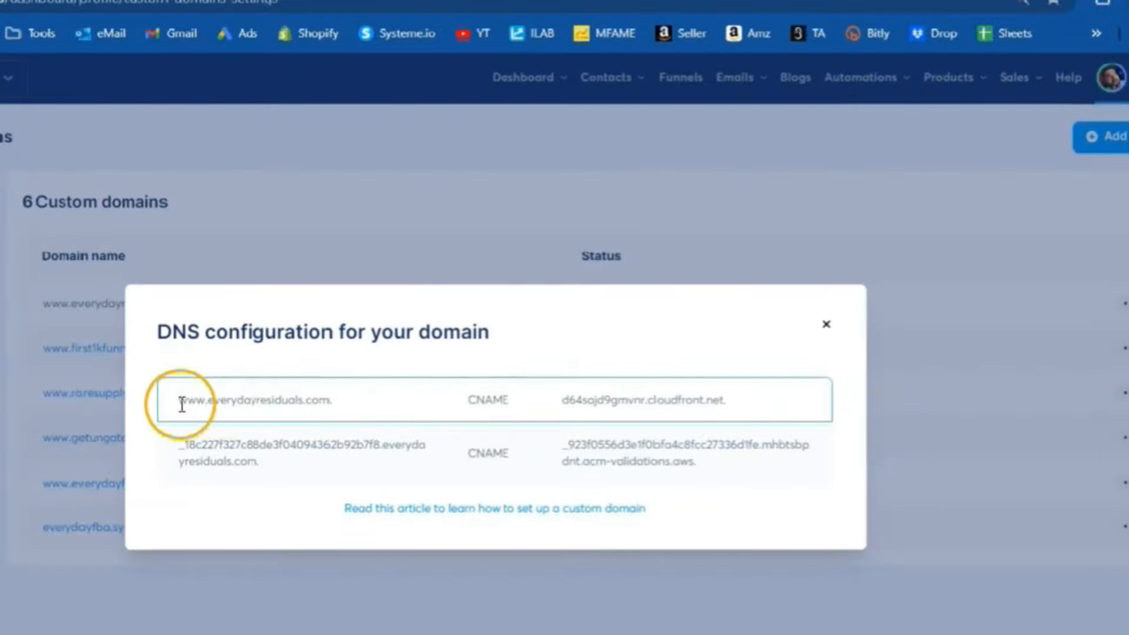
- Copy the www record's target d64sajd9gmvnr.cloudfront.net. from systeme.io's DNS configuration into the GoDaddy record's value and save the record
double_click(183, 400)
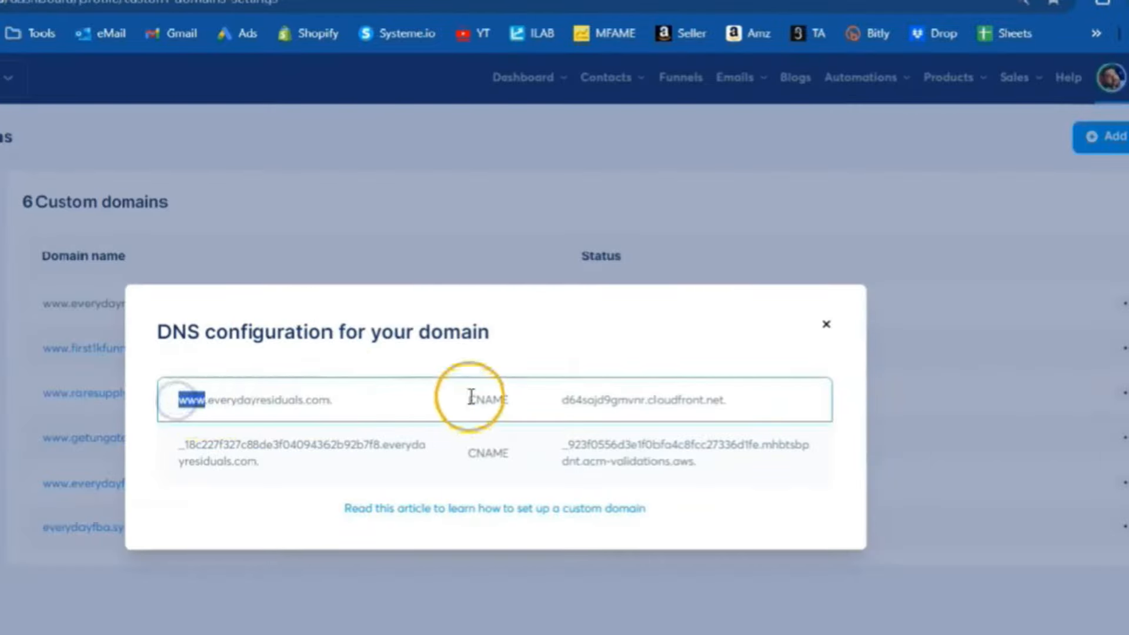
drag(467, 400, 730, 404)
right_click(718, 401)
click(754, 425)
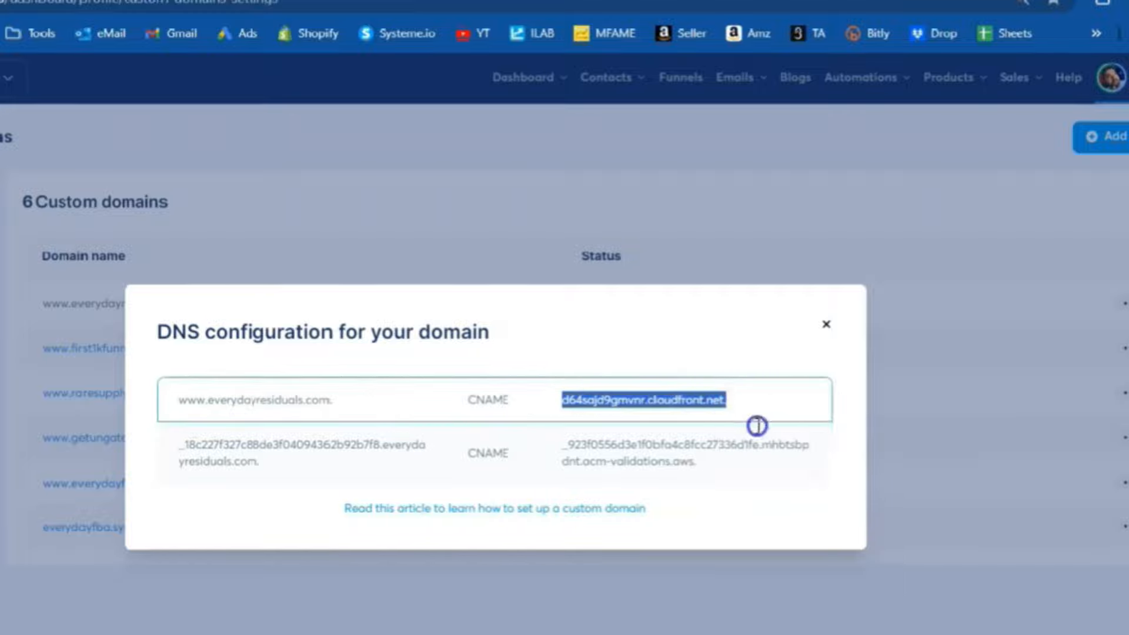
click(353, 0)
click(653, 280)
right_click(669, 280)
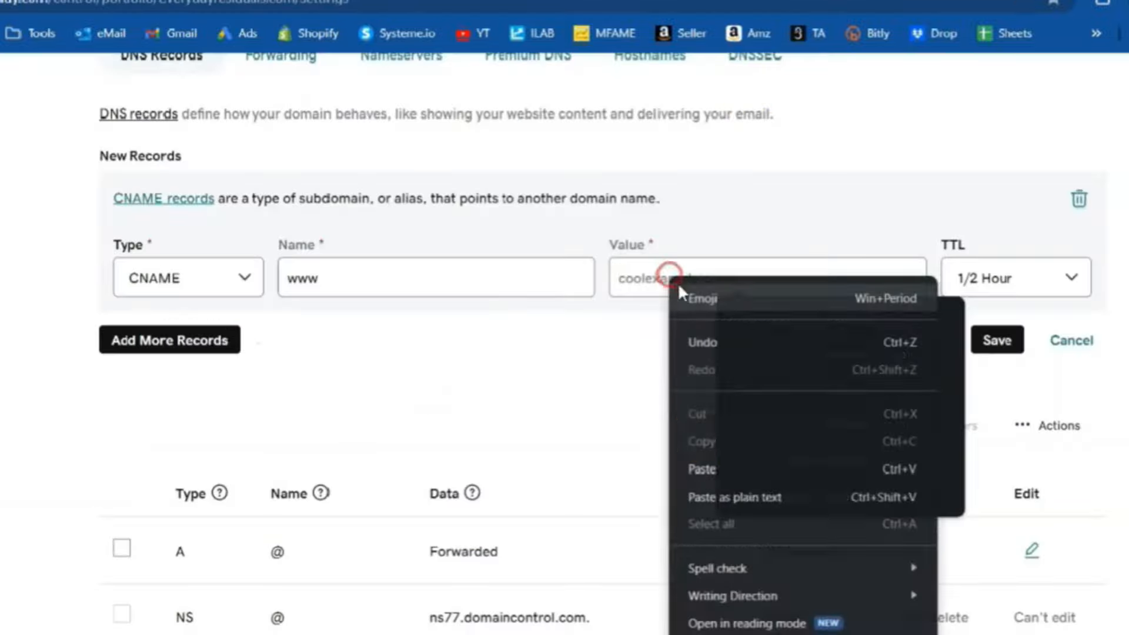
click(711, 466)
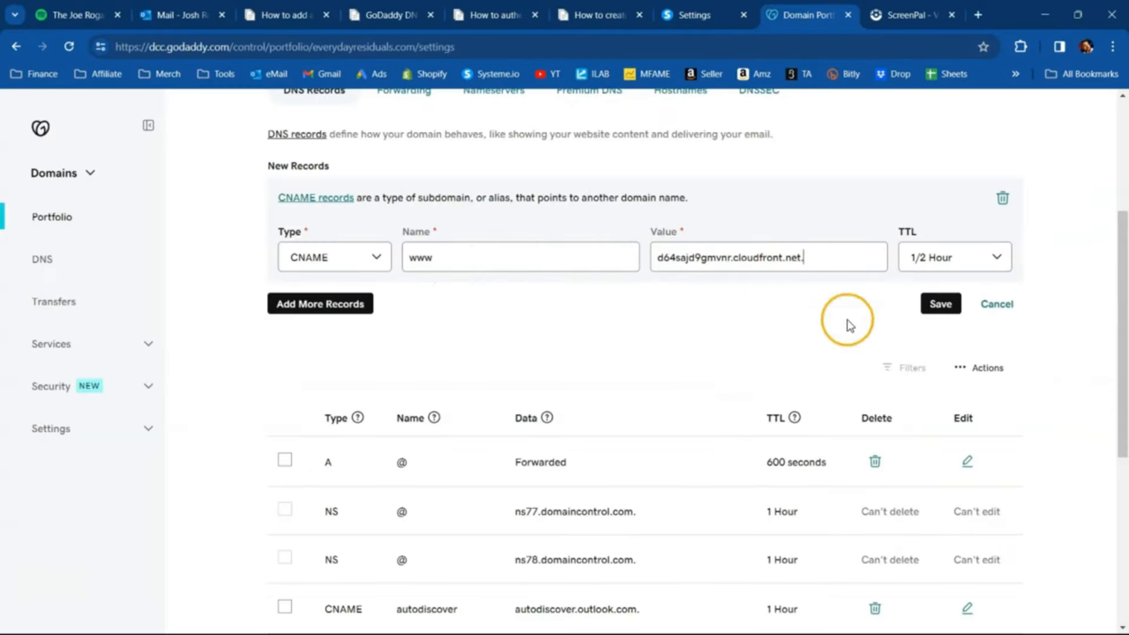
click(939, 313)
- Add another CNAME record in GoDaddy, using the second host name from systeme.io's DNS configuration without its domain part as the name
click(323, 413)
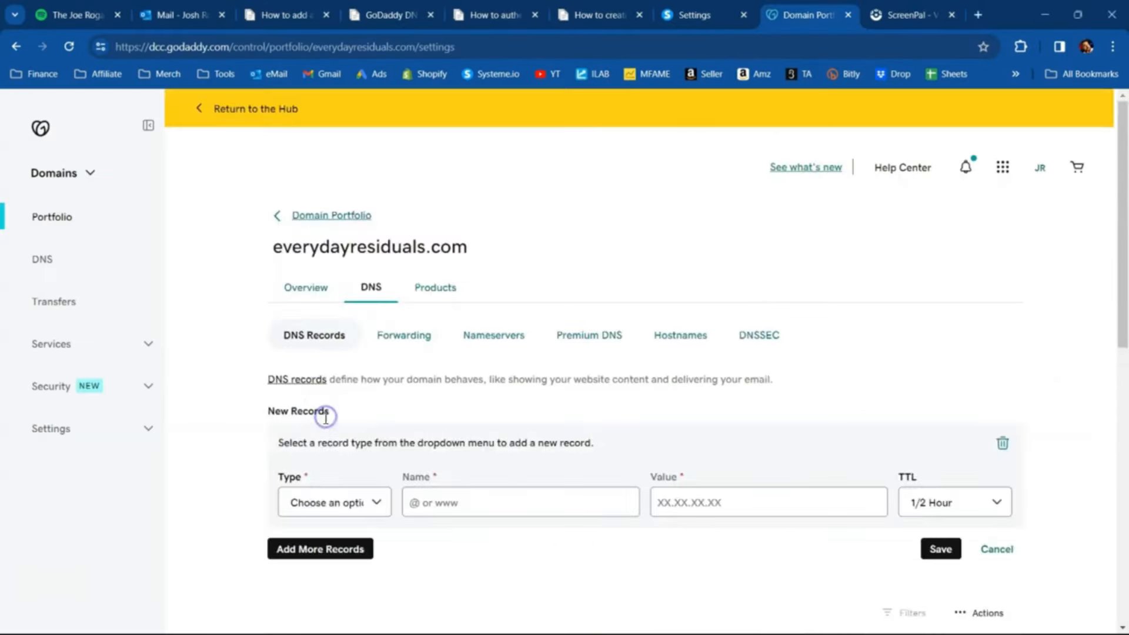
click(360, 504)
click(333, 389)
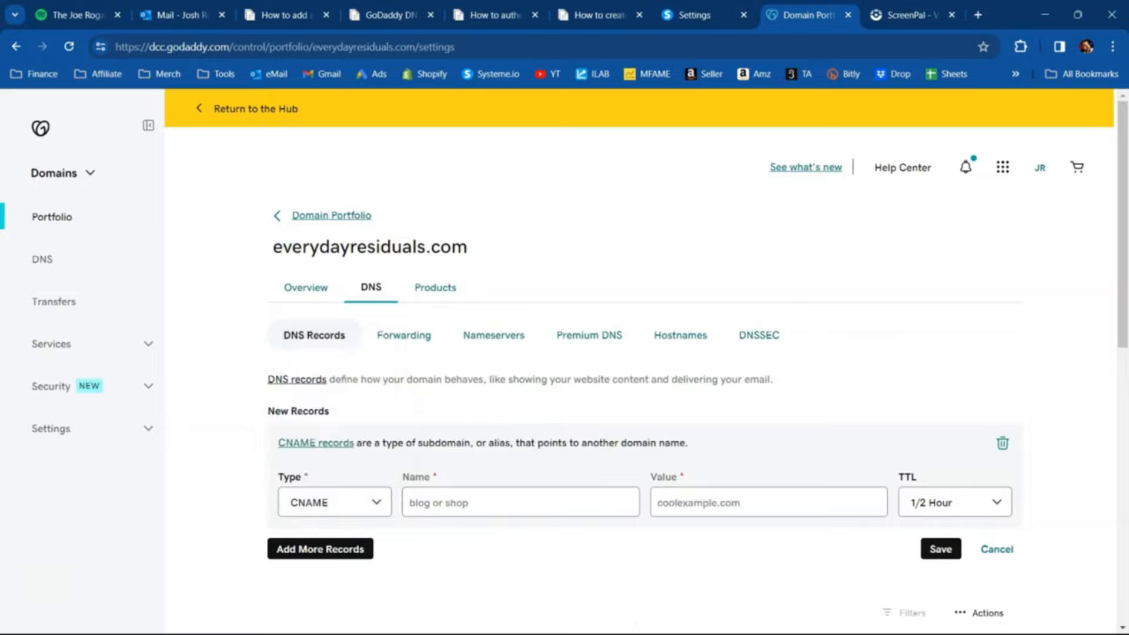
click(703, 10)
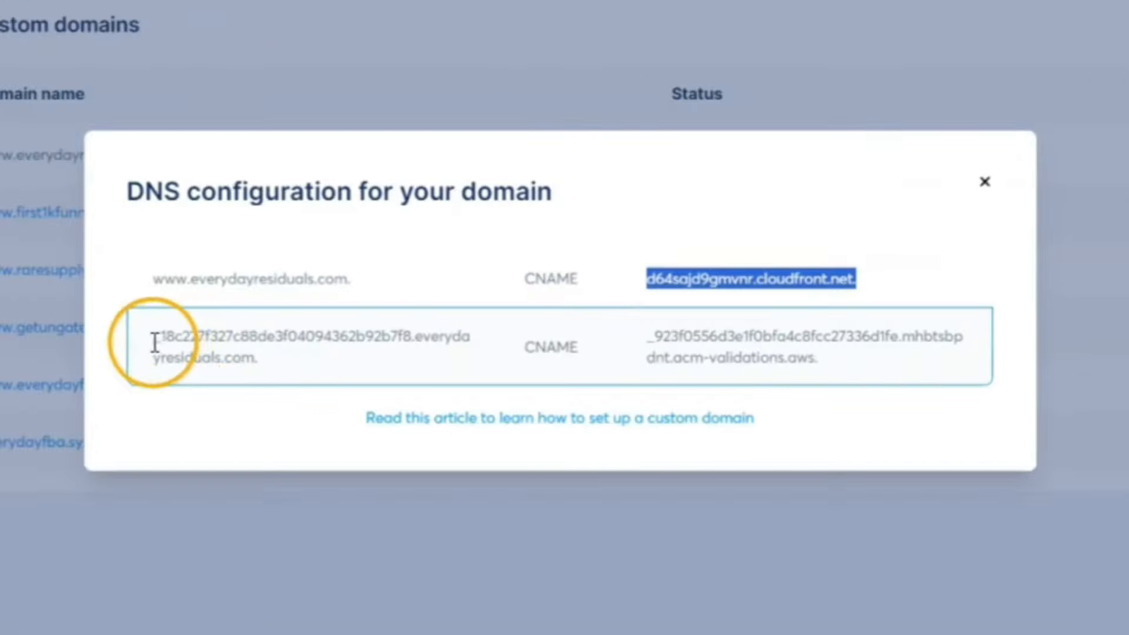
drag(328, 382, 347, 386)
drag(188, 341, 416, 344)
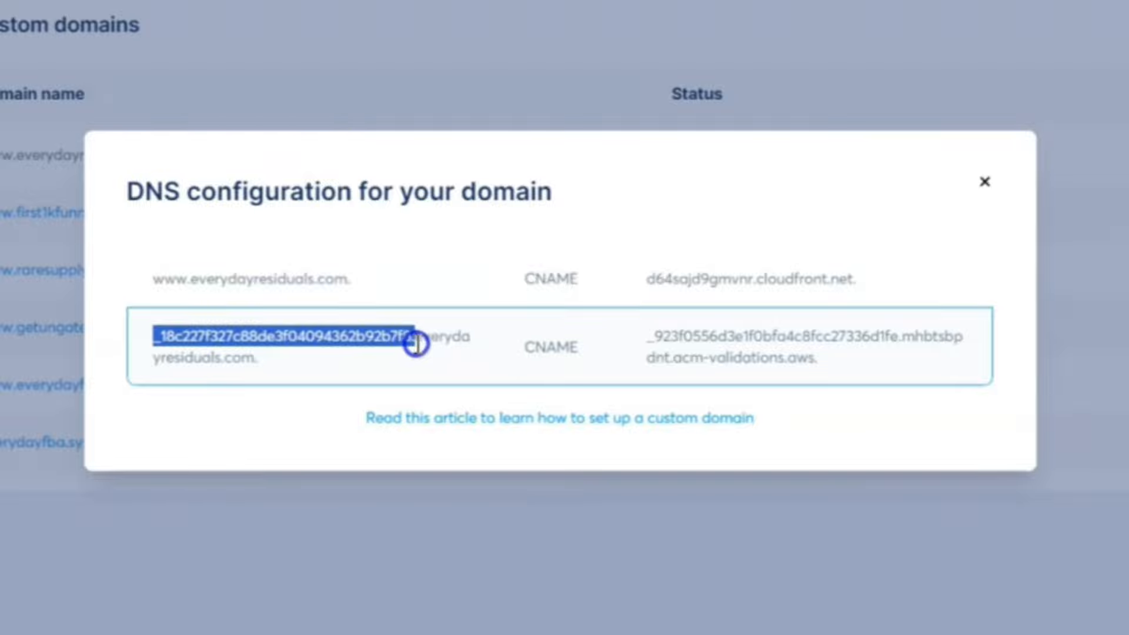
right_click(412, 343)
click(493, 398)
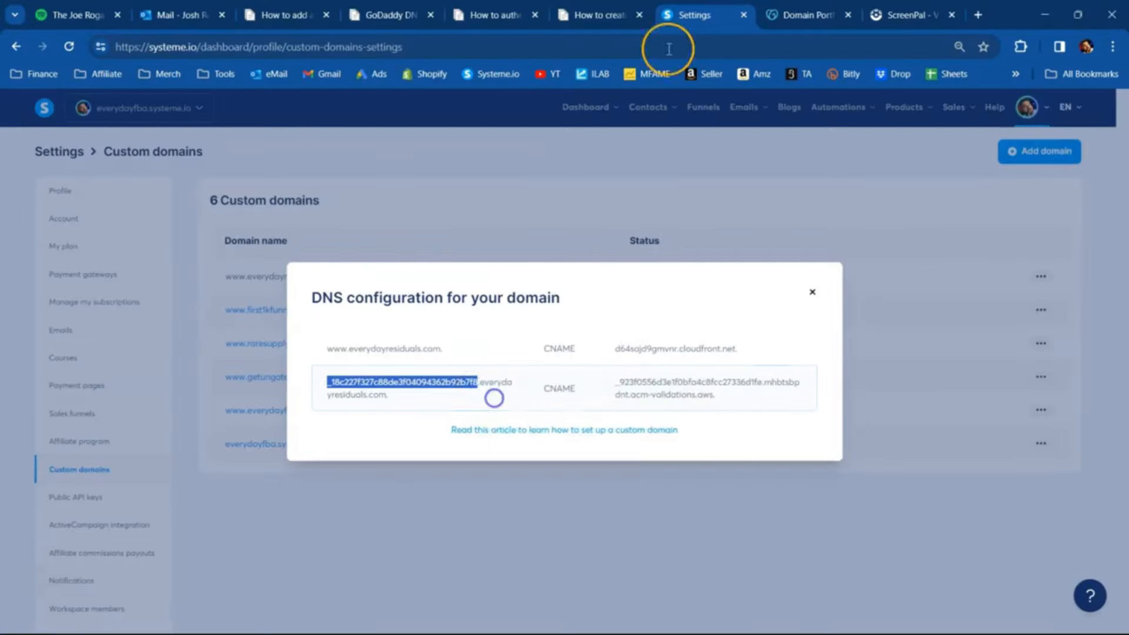
click(790, 15)
right_click(426, 502)
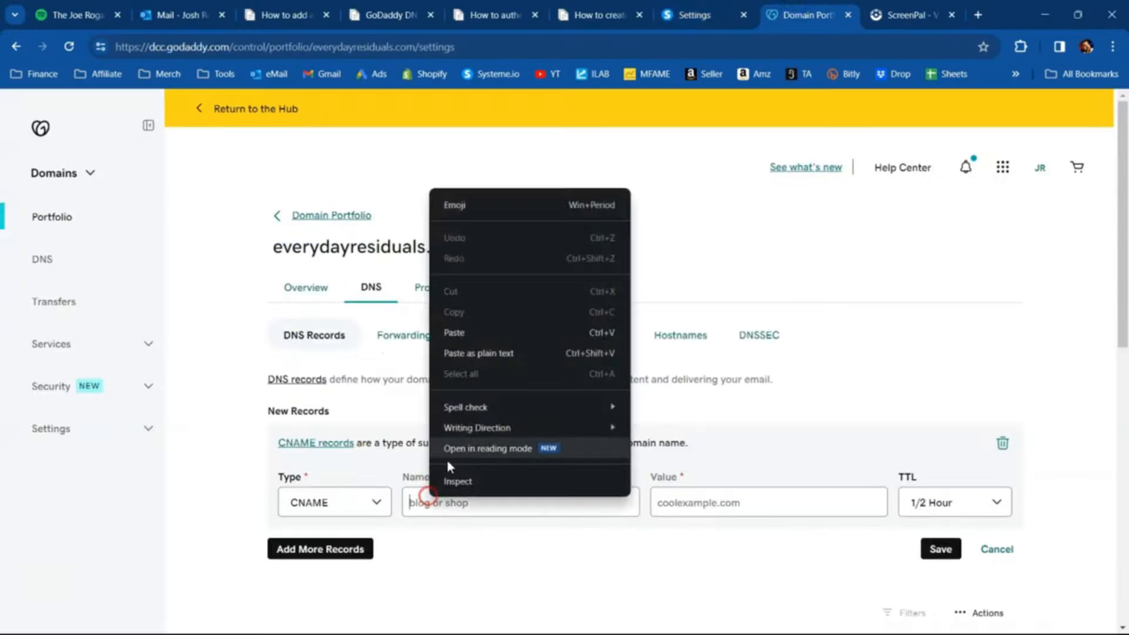
click(469, 329)
- Copy the second record's acm-validations.aws target from systeme.io into the new GoDaddy record's value, save it and confirm the DNS update
click(685, 13)
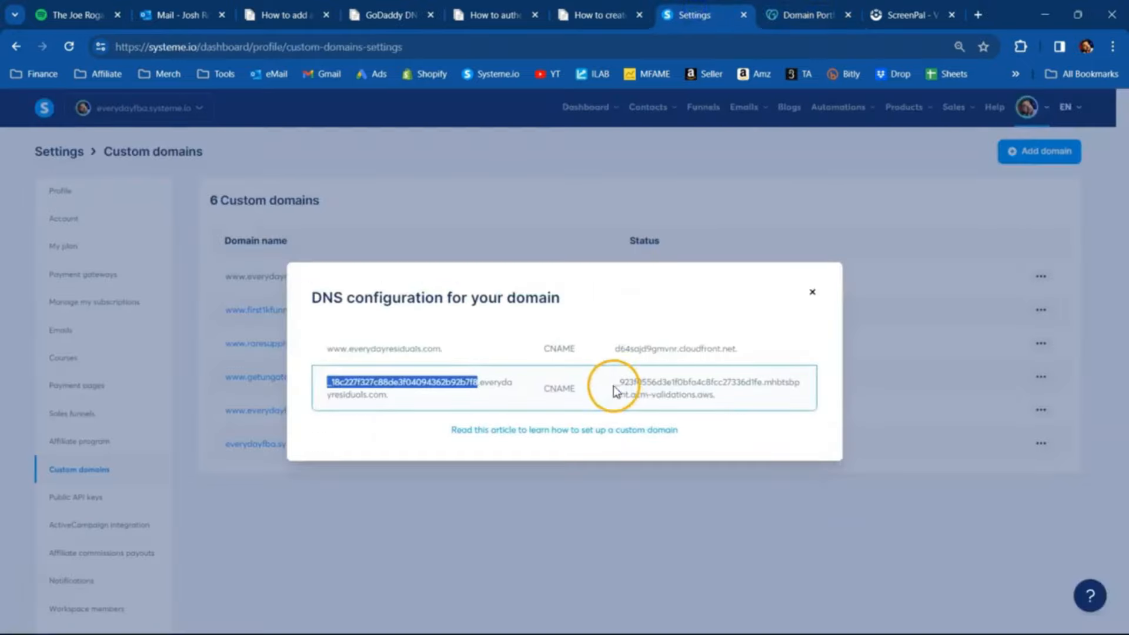
drag(615, 381, 678, 389)
drag(754, 384, 831, 390)
right_click(747, 382)
click(786, 404)
click(807, 15)
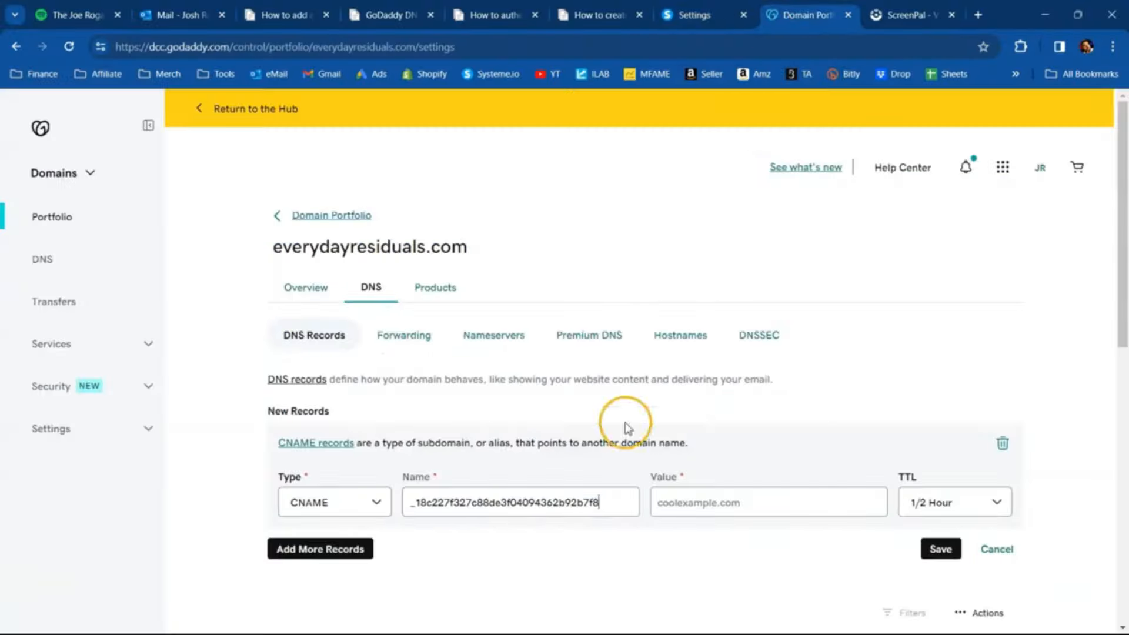
right_click(708, 504)
click(781, 335)
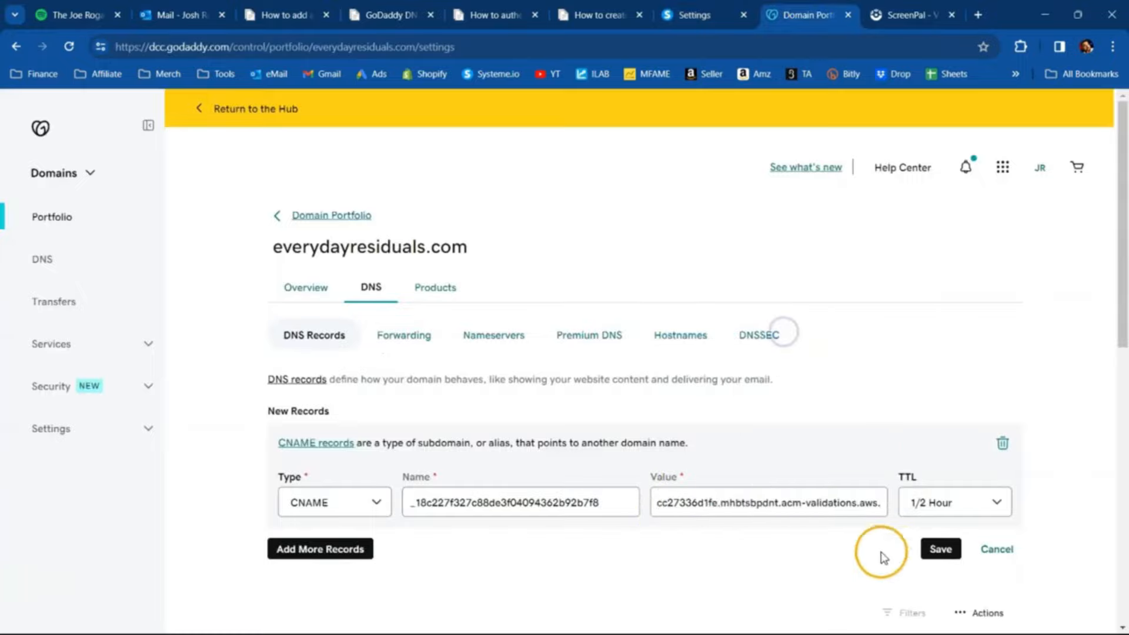
click(932, 551)
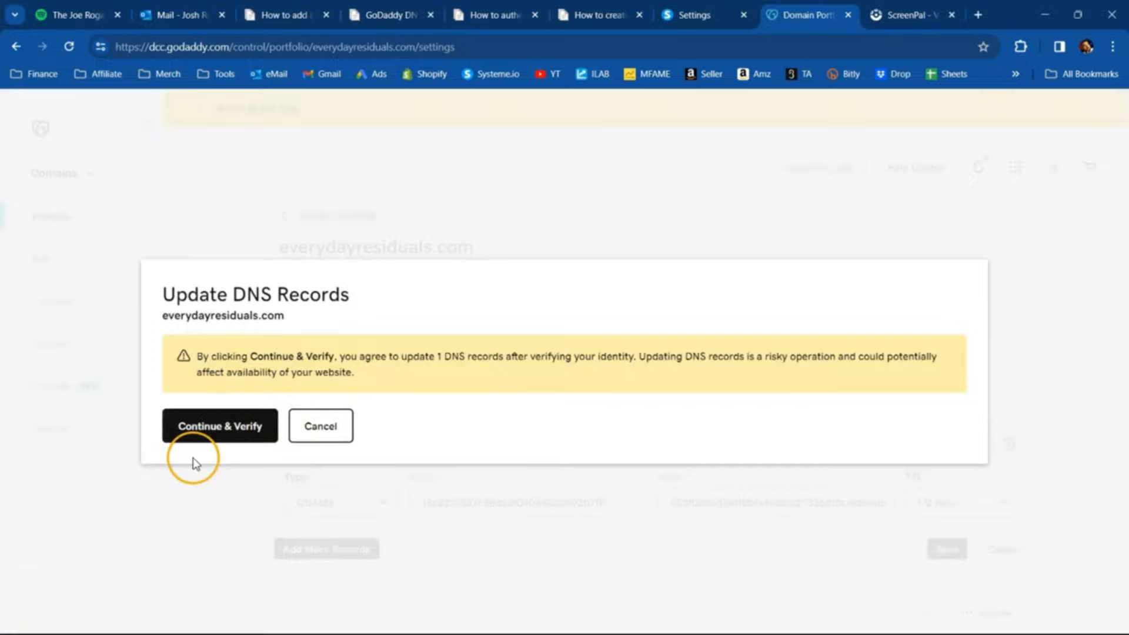
click(198, 436)
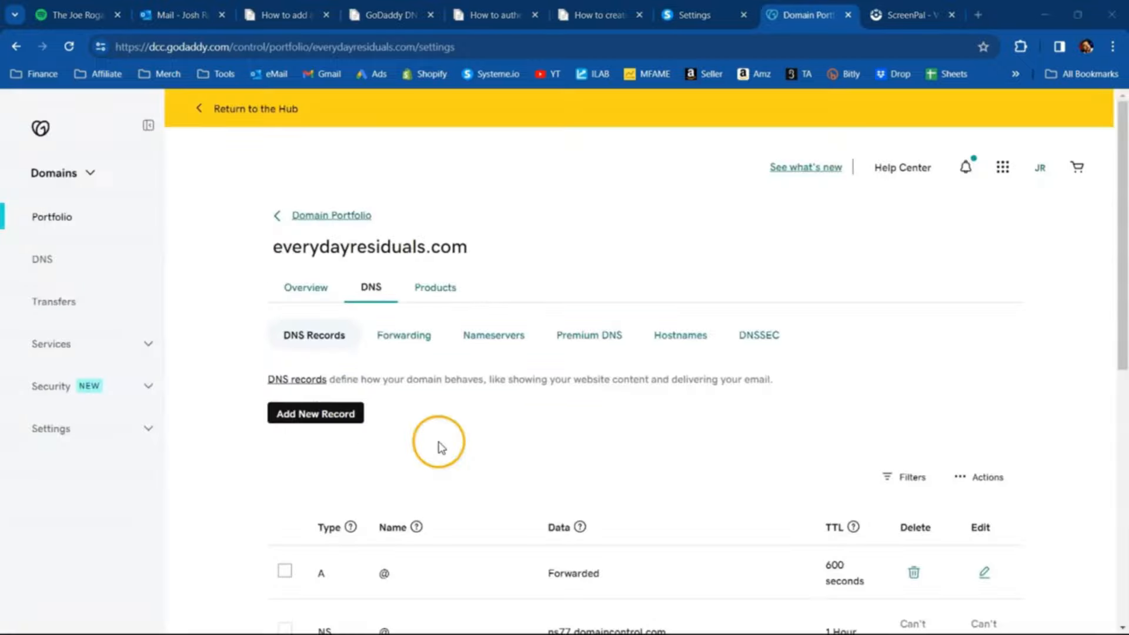
click(416, 347)
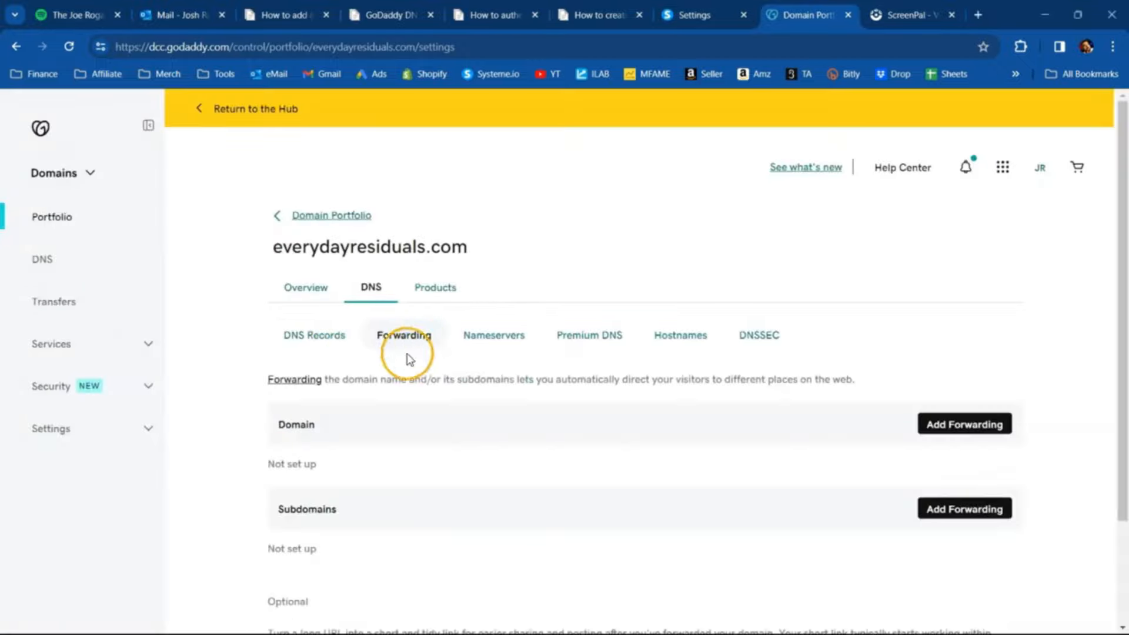
click(997, 429)
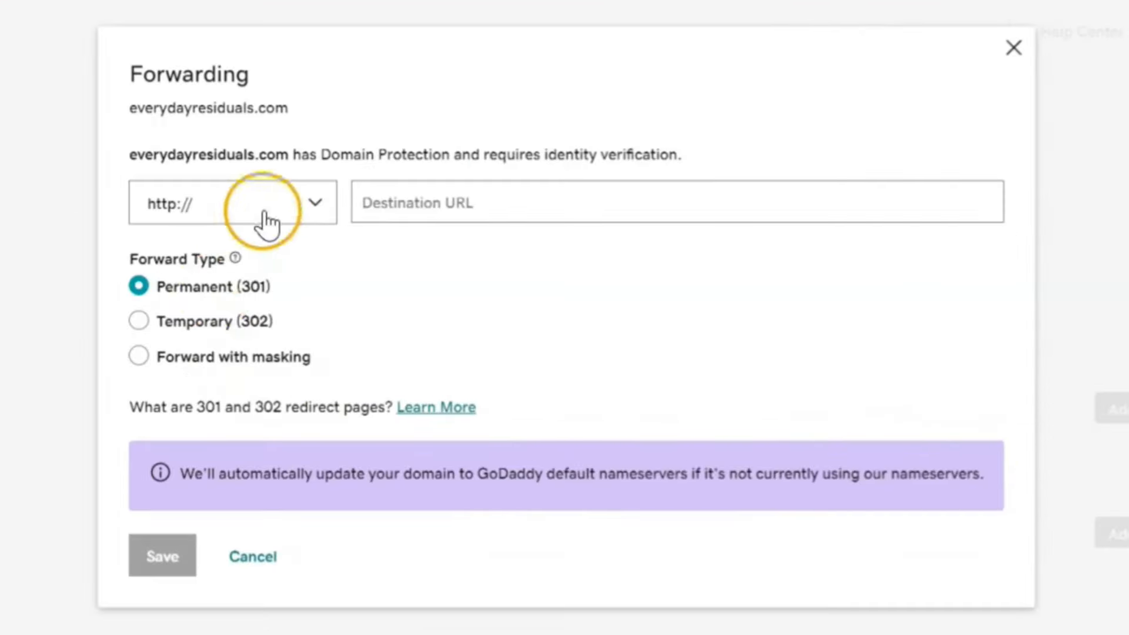
click(361, 279)
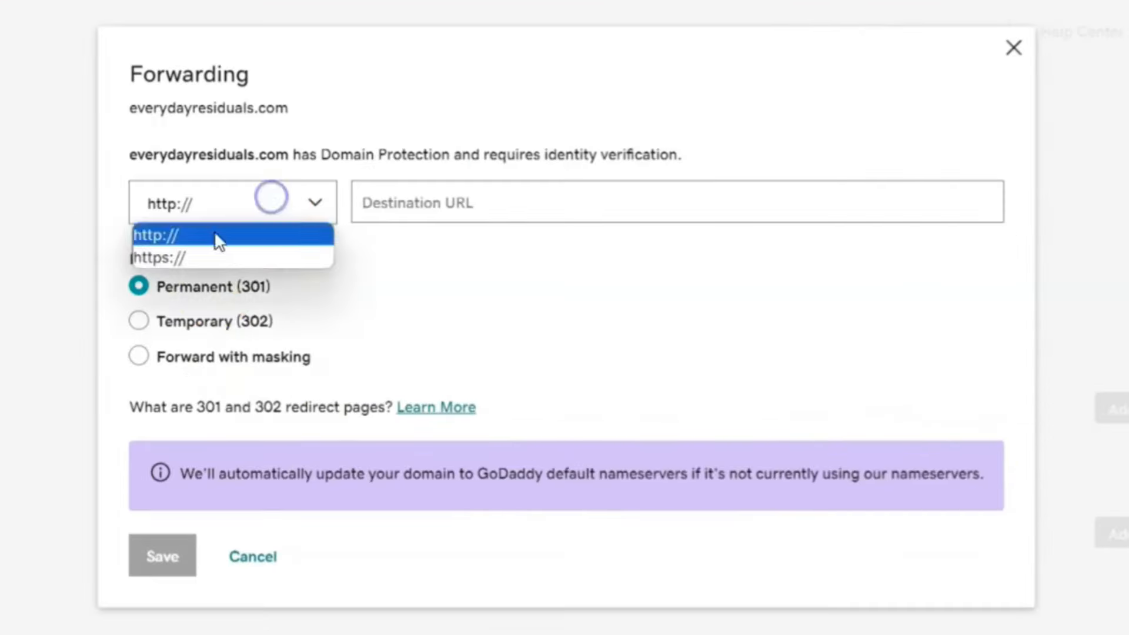
click(157, 259)
click(415, 212)
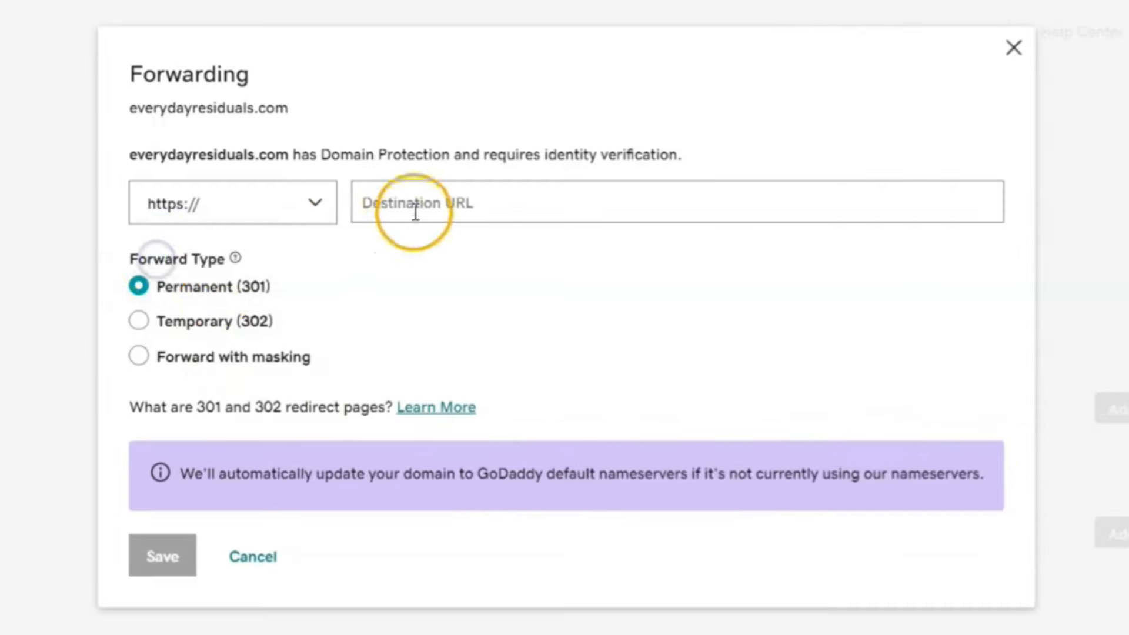
text(www.ever)
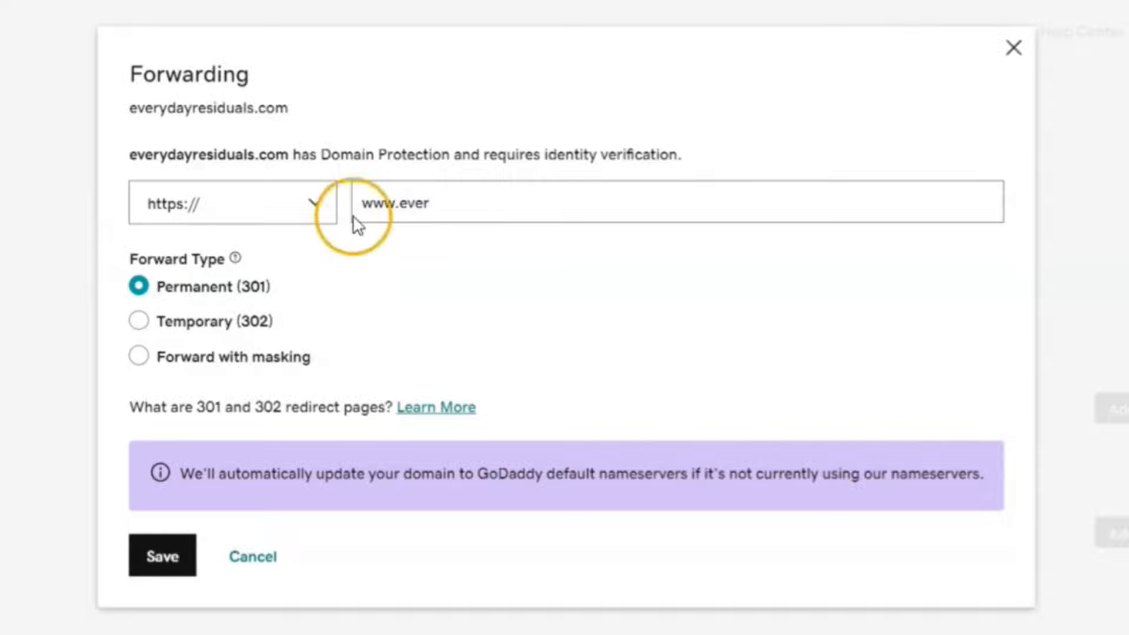
text(ydayresiduals.com)
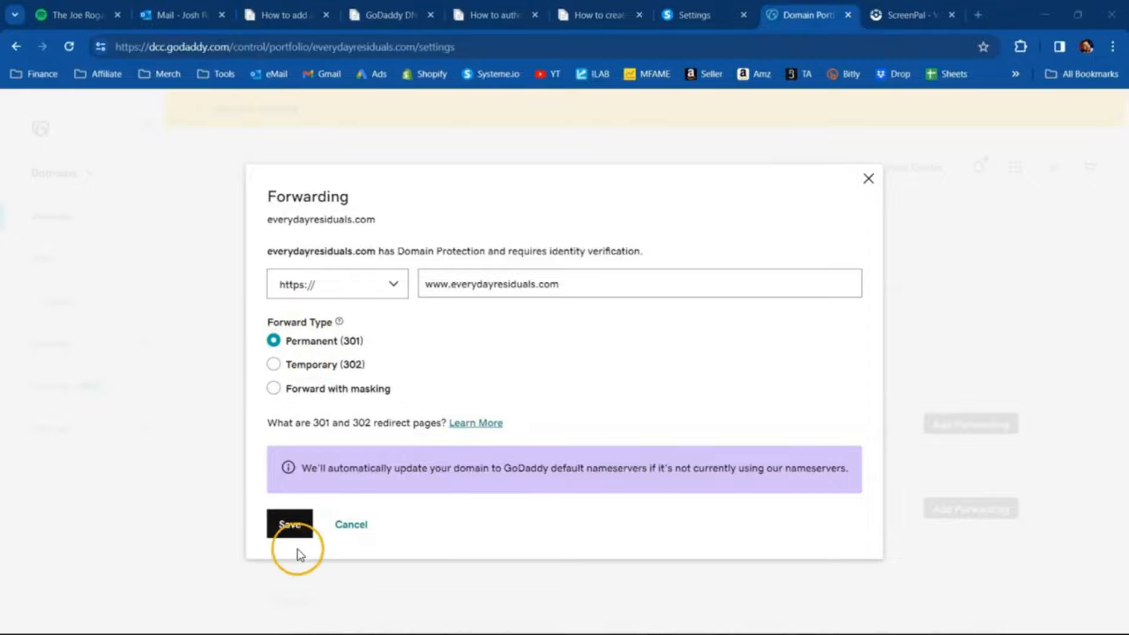
click(291, 524)
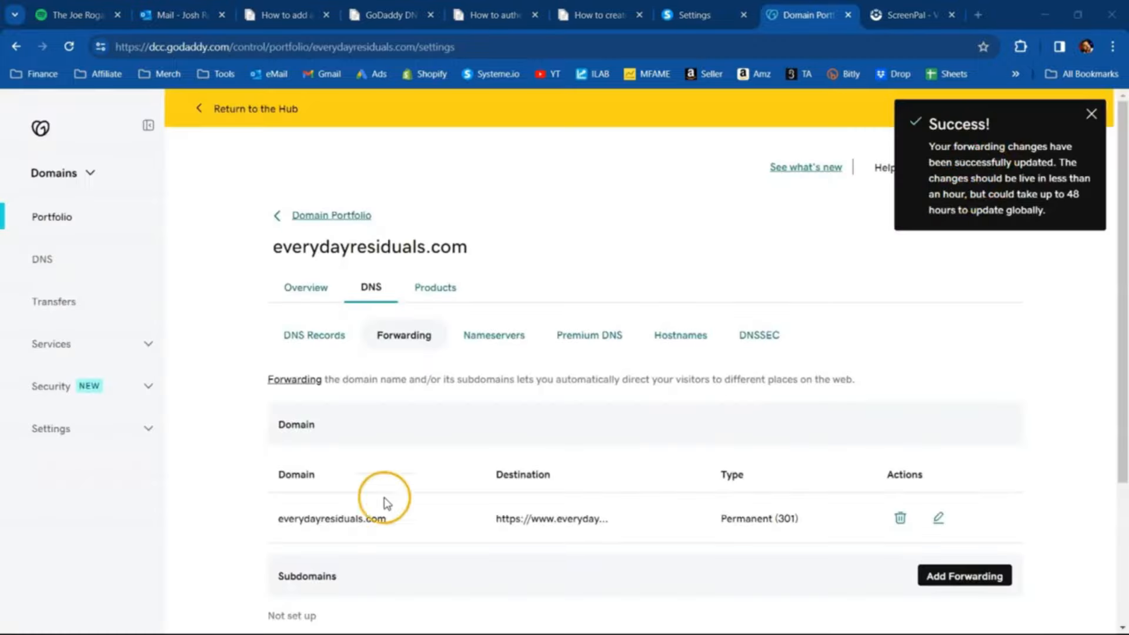
- Switch to systeme.io, close the DNS configuration and set up domain authentication for everydayresiduals.com in the email settings
click(723, 15)
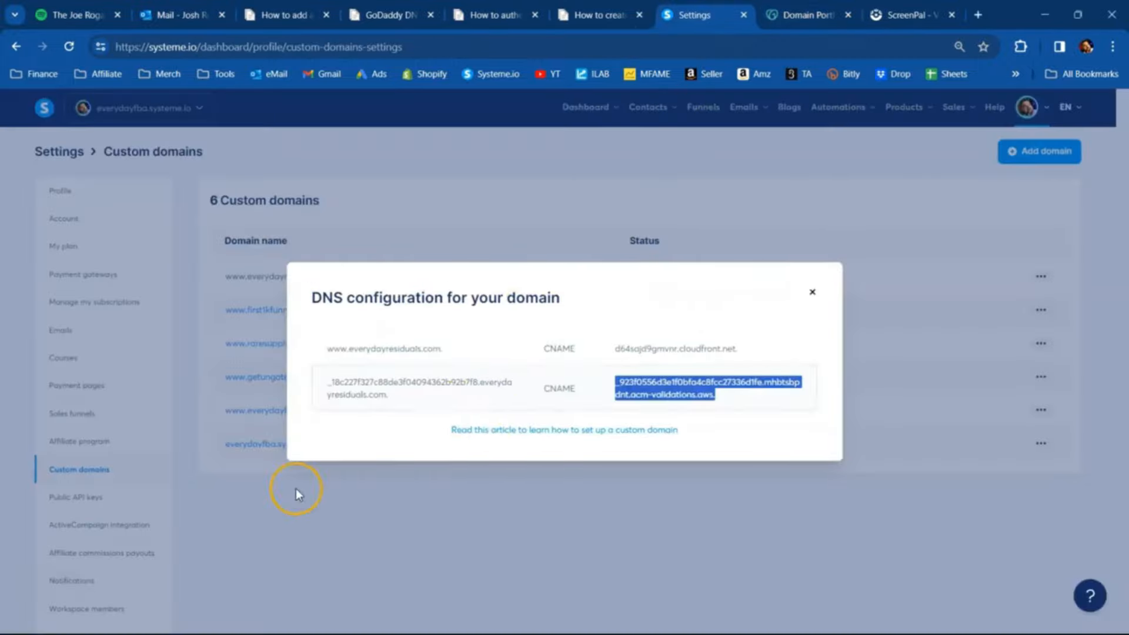
click(812, 292)
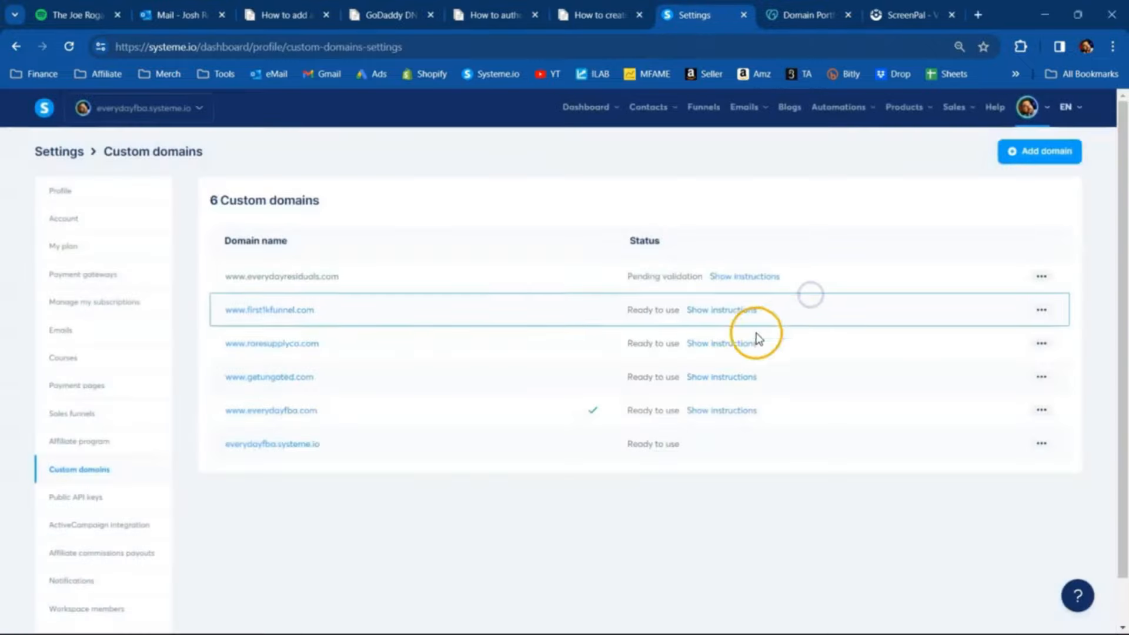
click(69, 333)
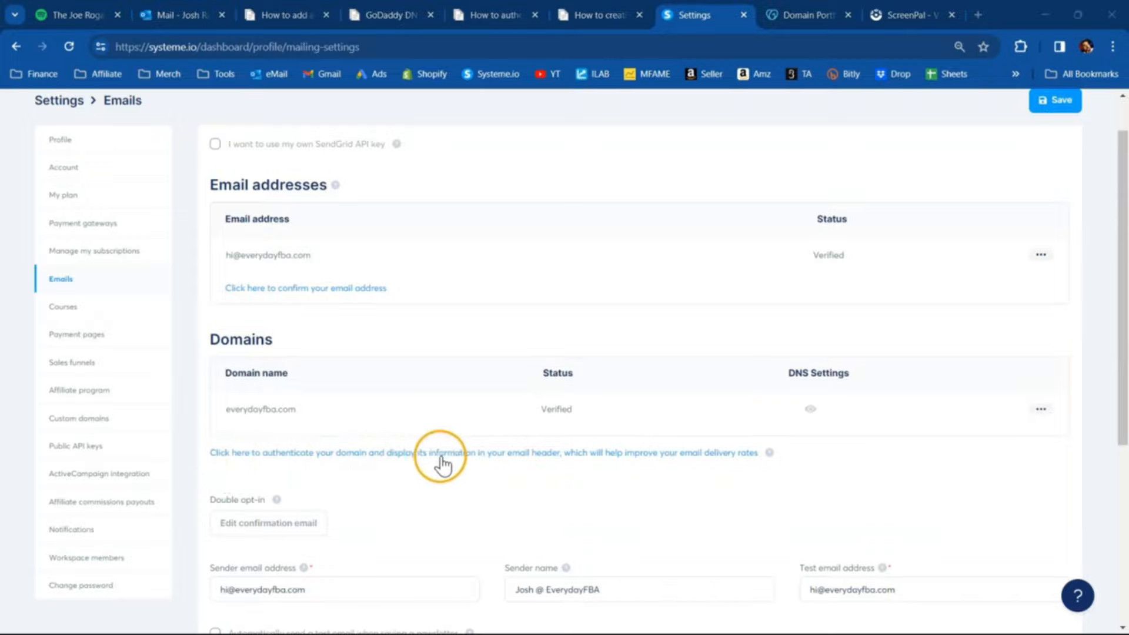
click(482, 453)
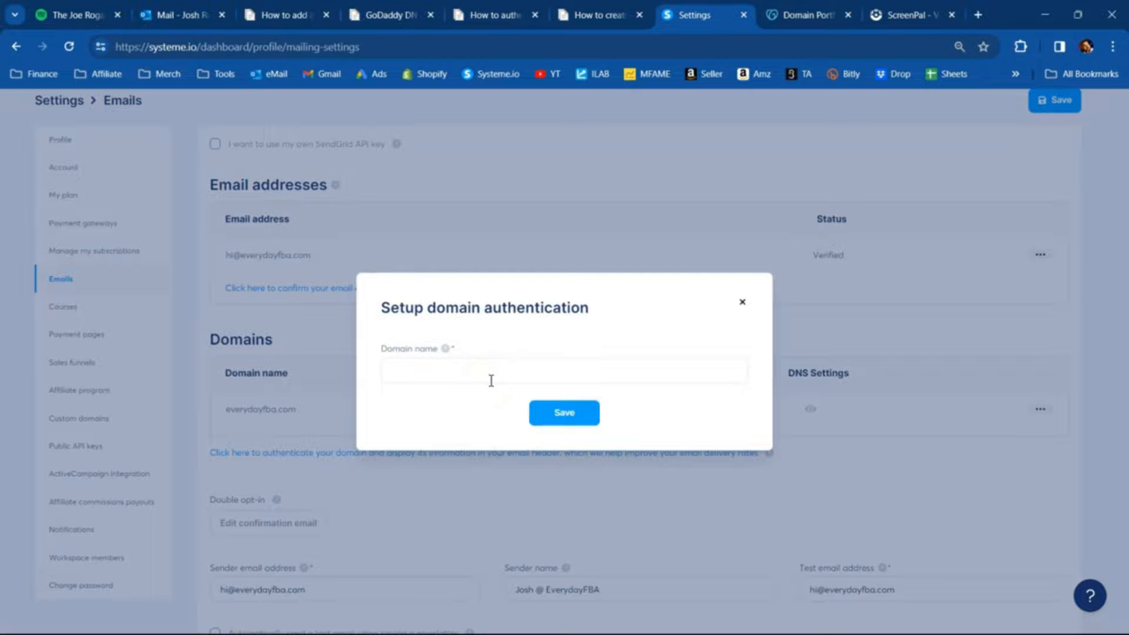
click(793, 15)
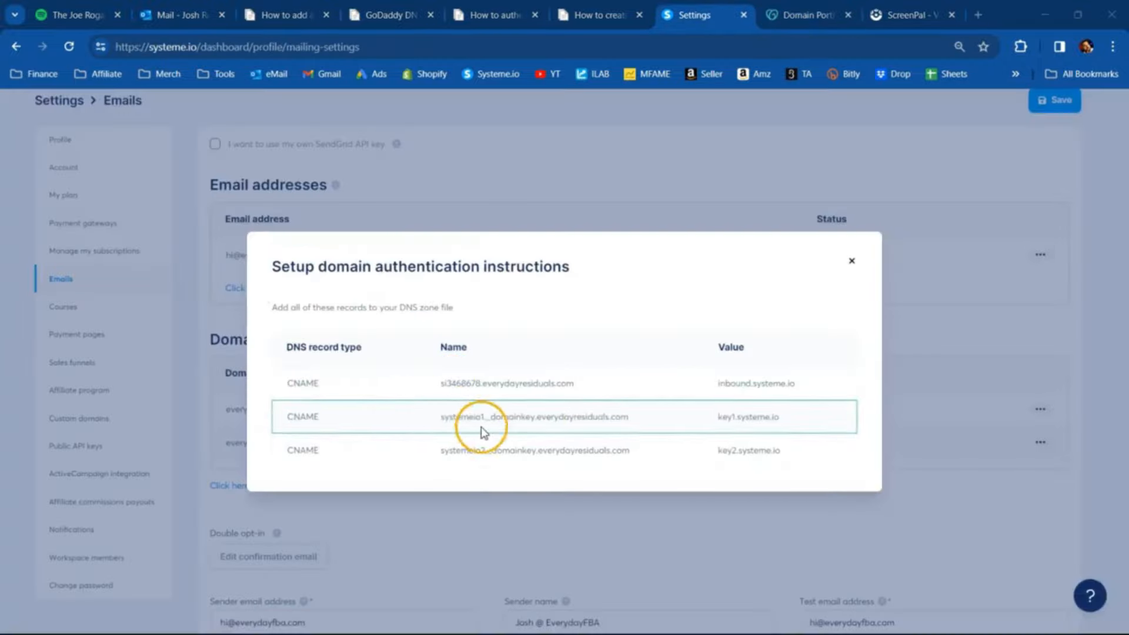
- Switch to GoDaddy and start a new DNS record of type CNAME for everydayresiduals.com
click(809, 17)
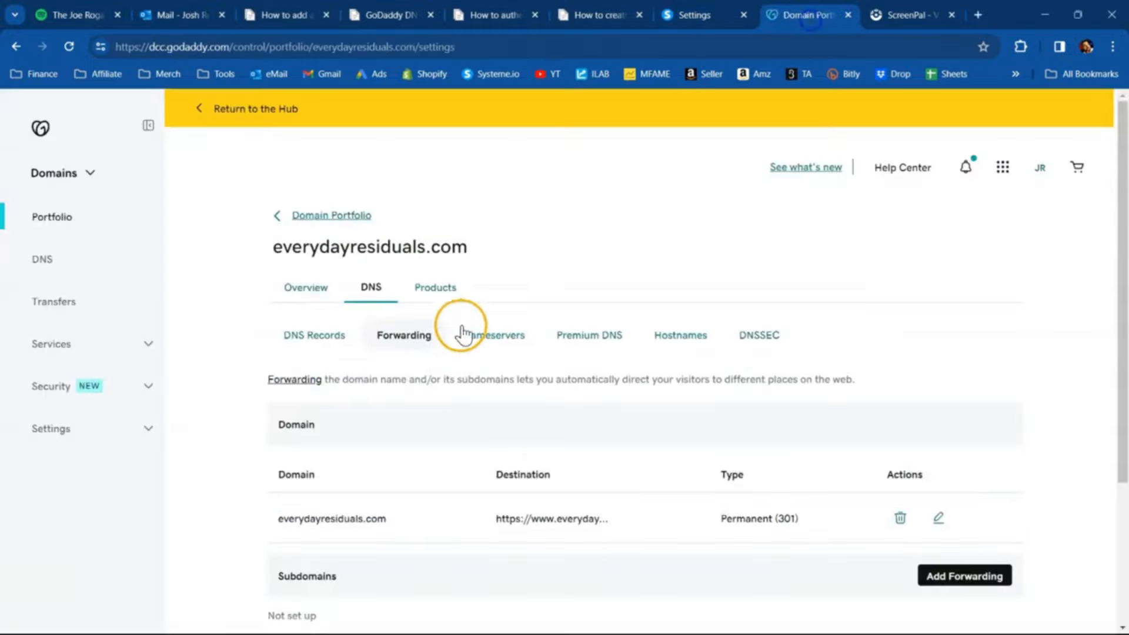
click(305, 344)
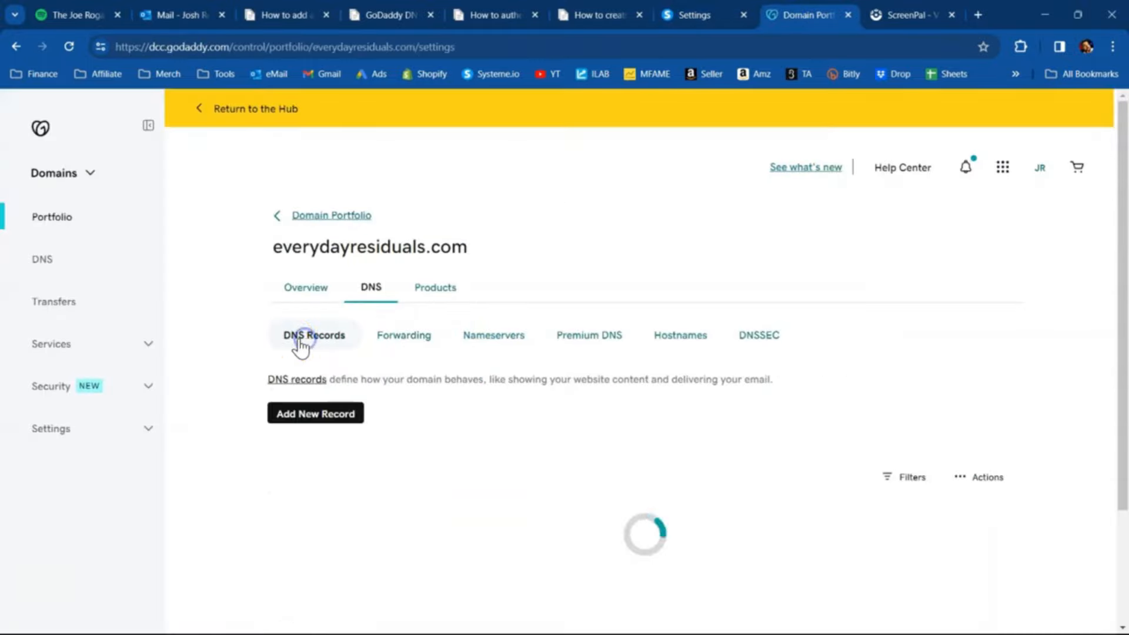
click(310, 414)
click(374, 504)
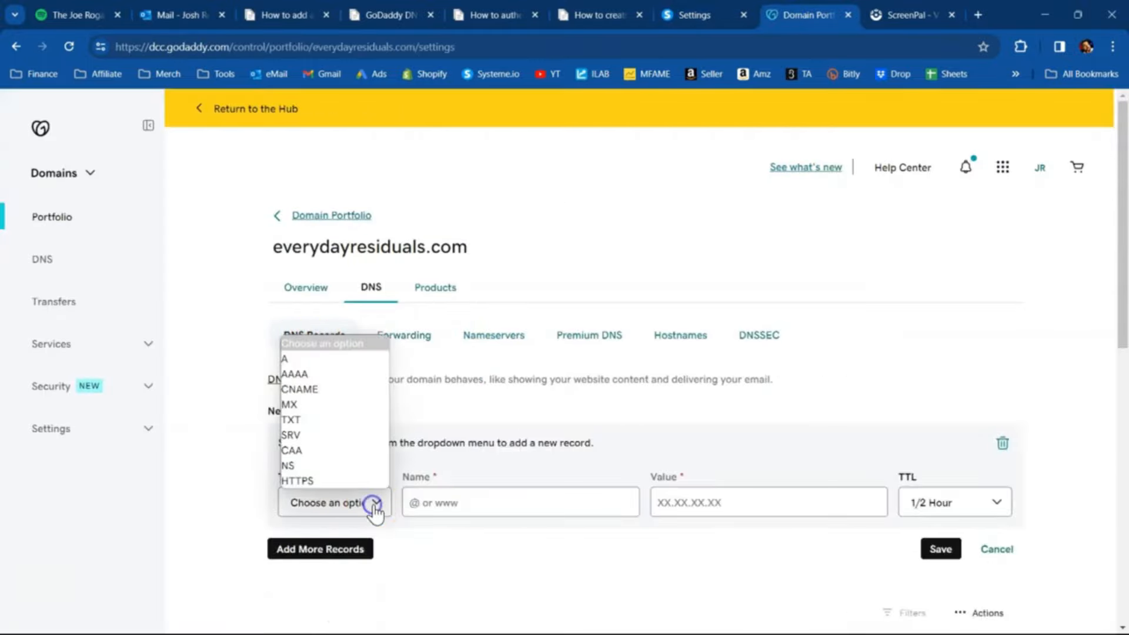
click(316, 389)
- Copy the host part si3468678 from systeme.io's domain authentication instructions into the new GoDaddy record's name
click(702, 15)
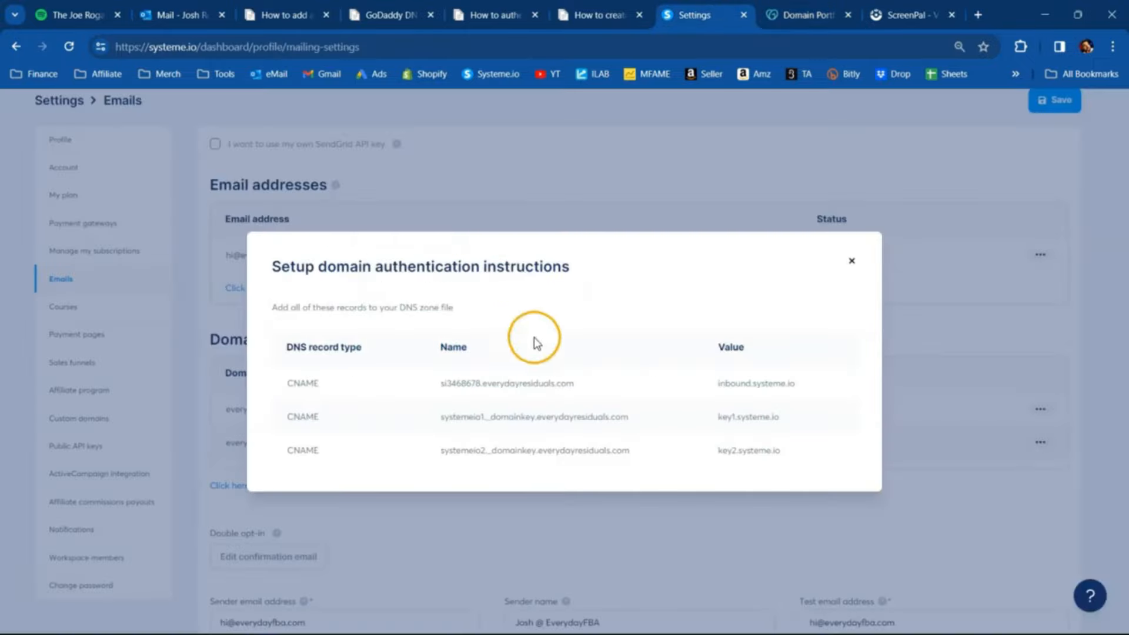
drag(440, 388, 454, 388)
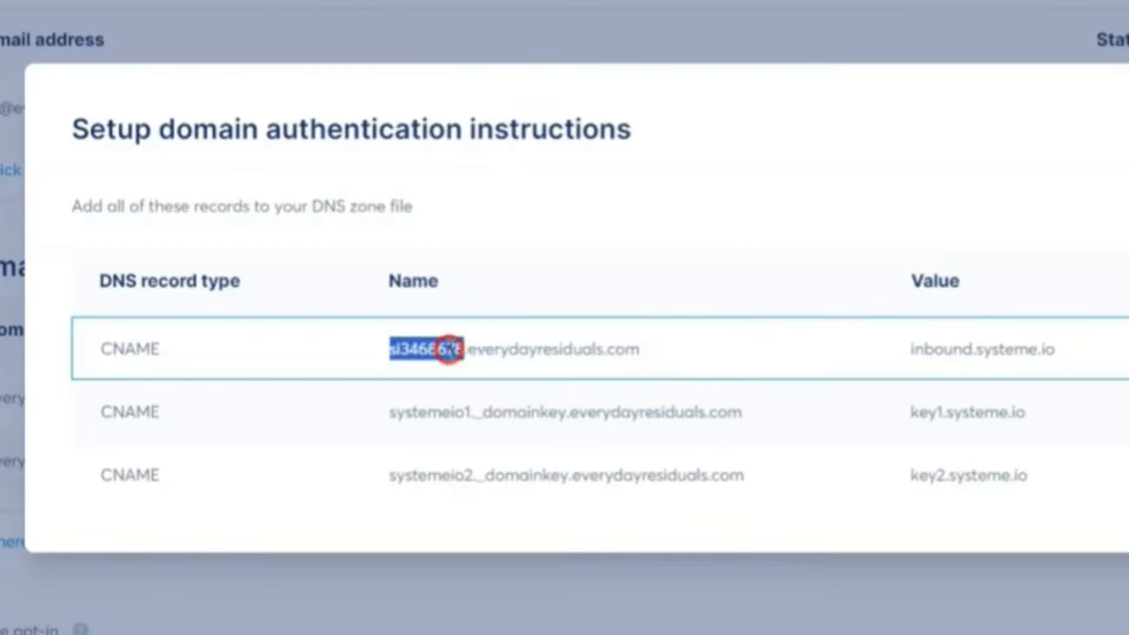
right_click(448, 349)
click(521, 380)
click(809, 15)
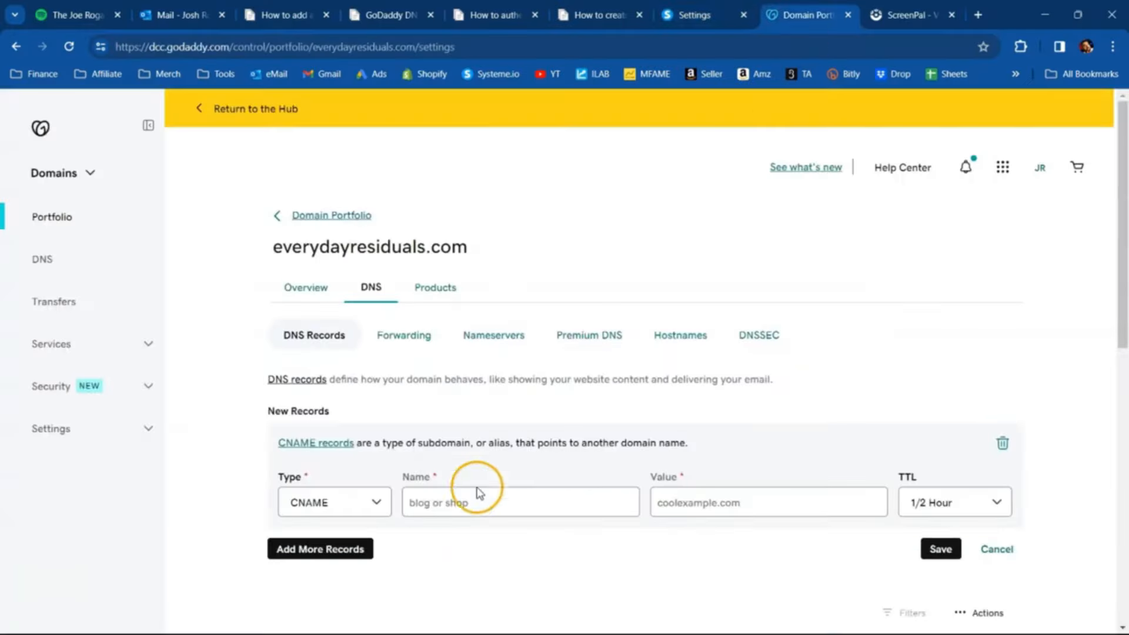
right_click(479, 493)
click(509, 331)
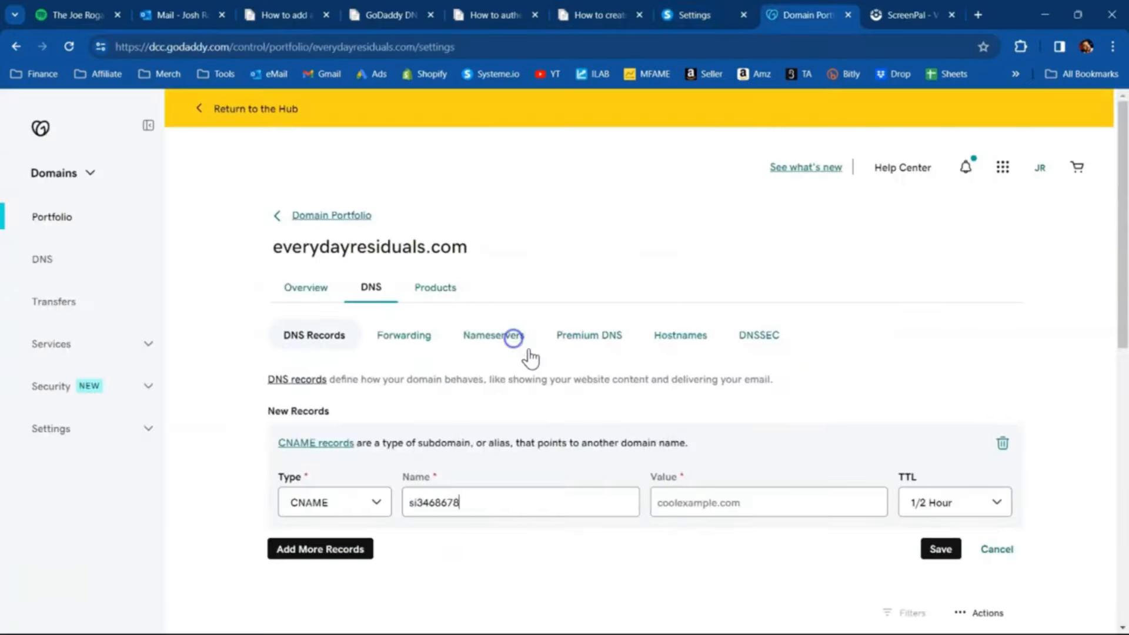
- Copy the value inbound.systeme.io from the systeme.io instructions into the si3468678 record in GoDaddy and save the record
click(710, 15)
drag(716, 384, 792, 388)
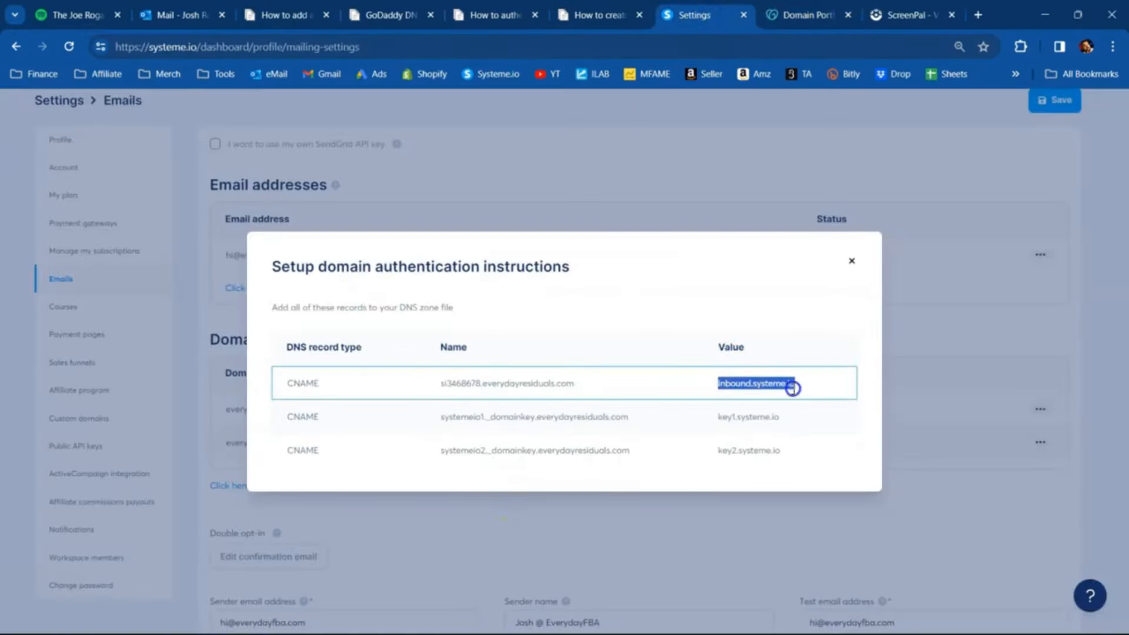
right_click(778, 384)
click(806, 398)
click(806, 14)
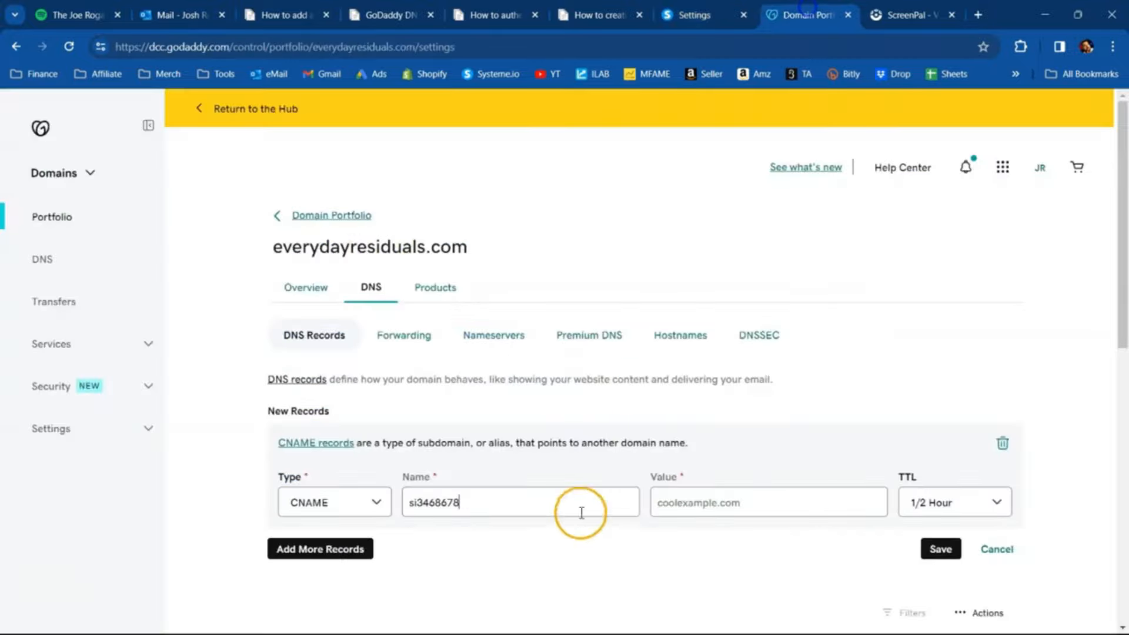
right_click(694, 504)
click(690, 335)
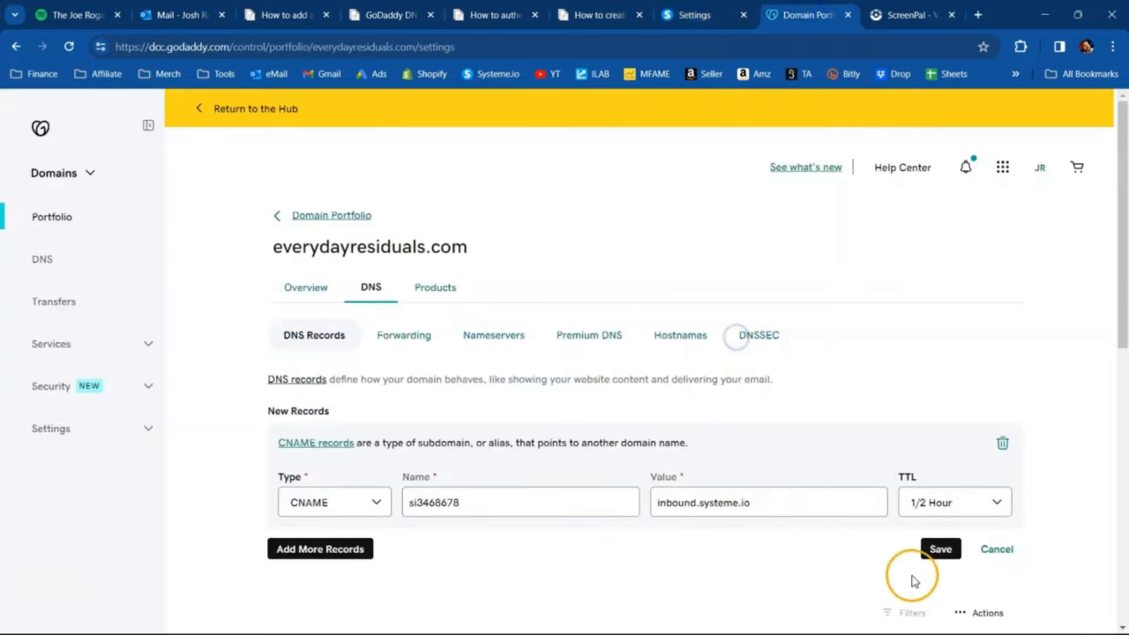
click(931, 551)
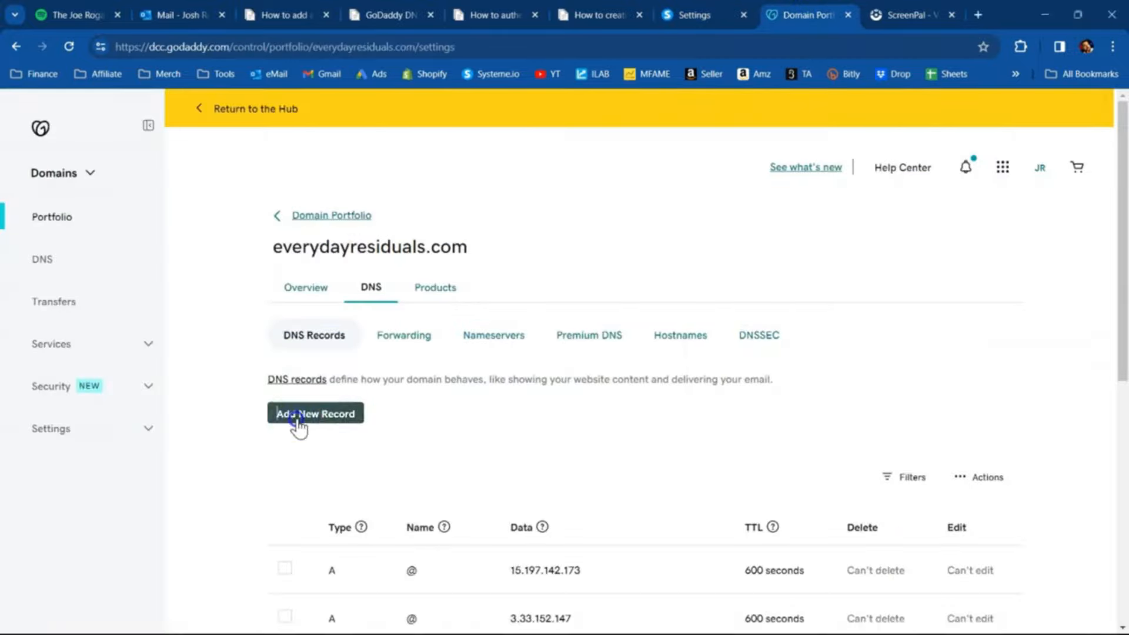
- Add another CNAME record in GoDaddy with the name systemeio1._domainkey copied from systeme.io's authentication instructions
click(297, 421)
click(360, 504)
click(329, 388)
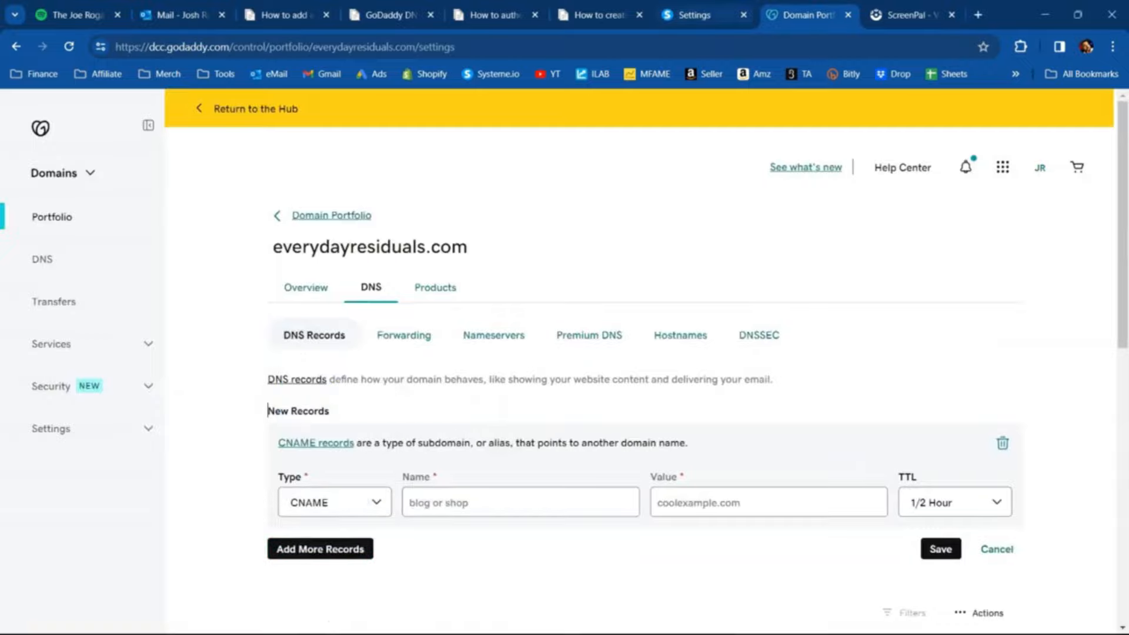
click(693, 14)
drag(439, 416, 537, 420)
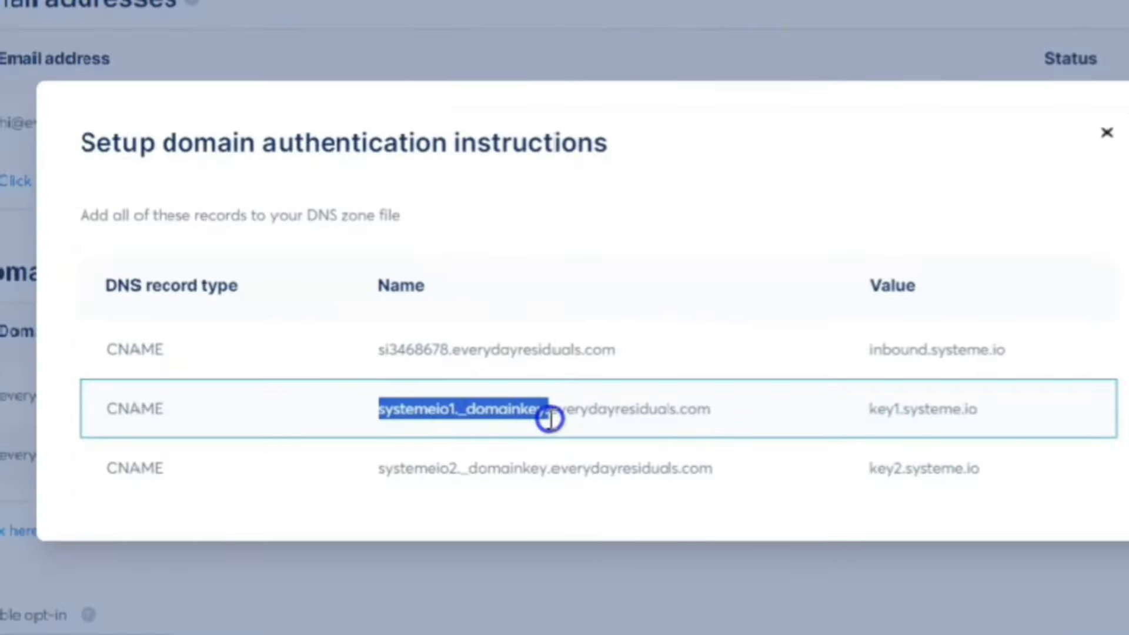
right_click(523, 410)
click(570, 436)
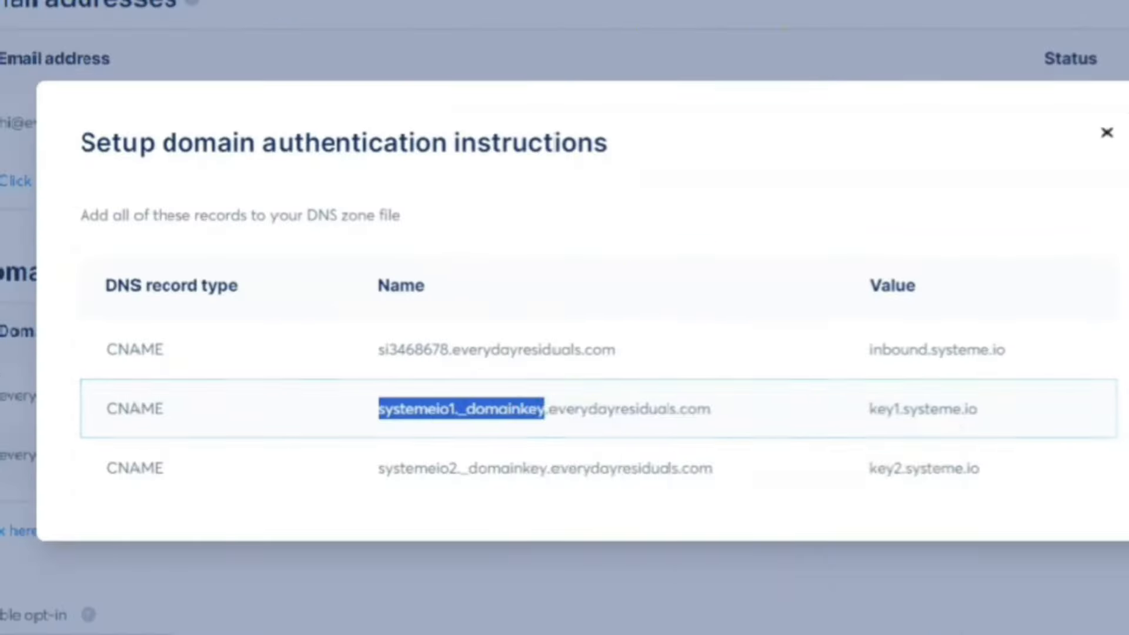
click(807, 15)
right_click(493, 500)
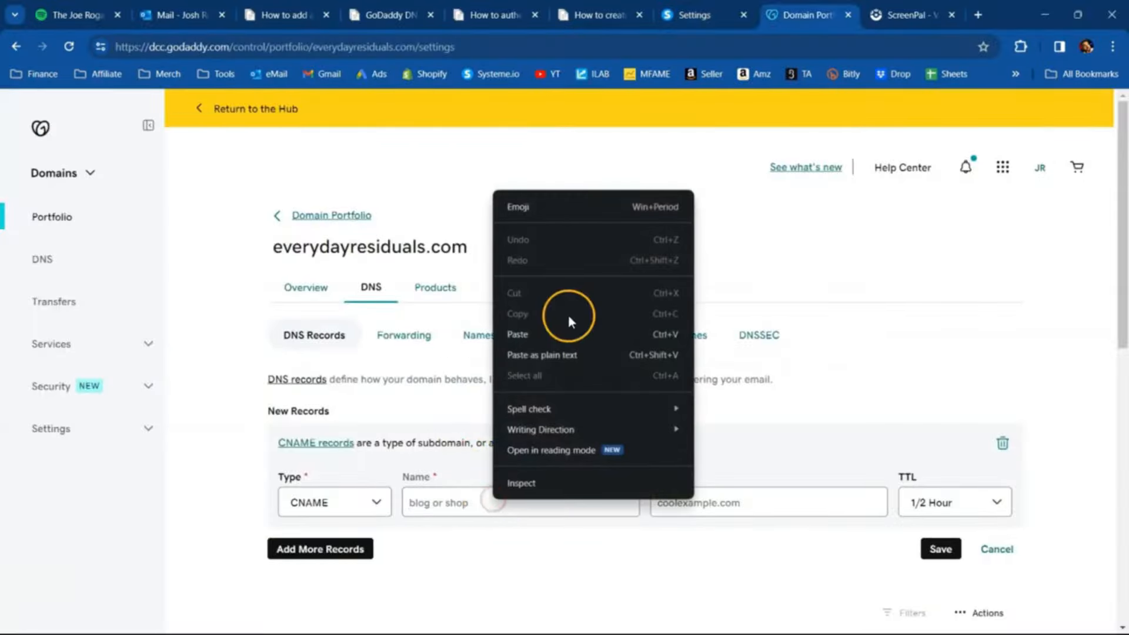
click(568, 330)
- Copy the value key1.systeme.io from systeme.io into the systemeio1._domainkey record in GoDaddy and save the record
click(705, 16)
drag(714, 416, 809, 421)
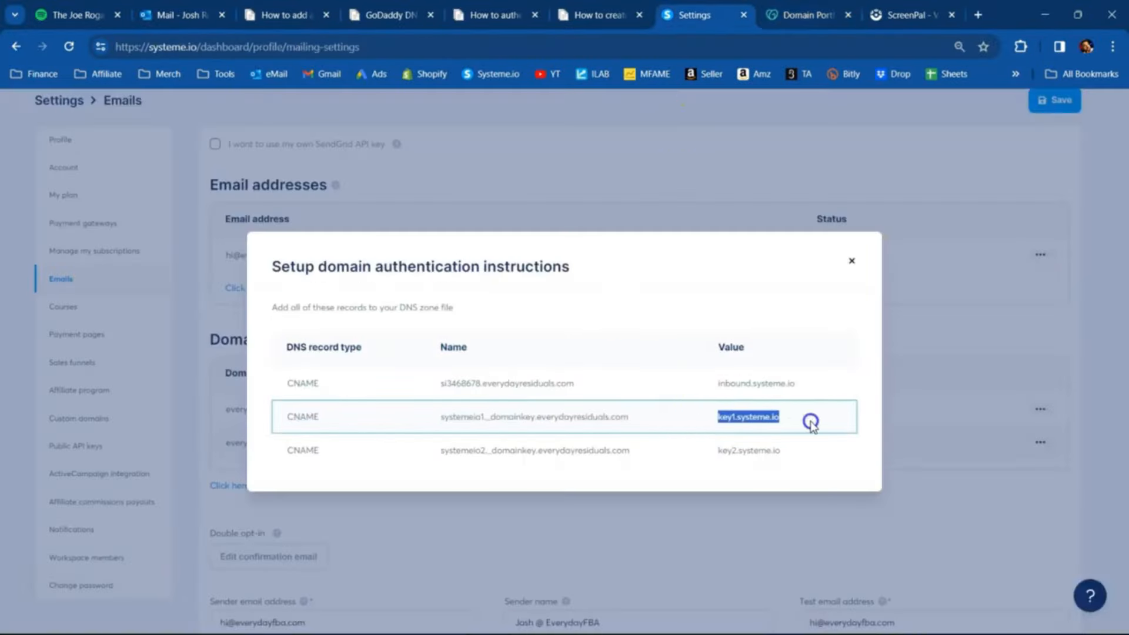
right_click(768, 419)
click(781, 435)
click(807, 14)
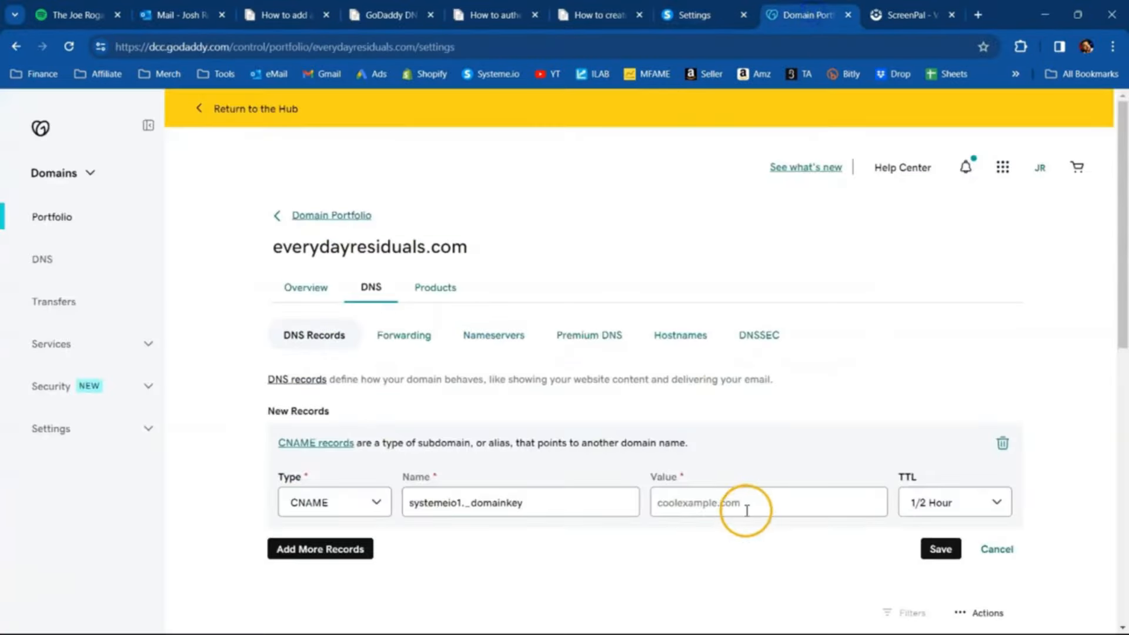
right_click(744, 503)
click(768, 348)
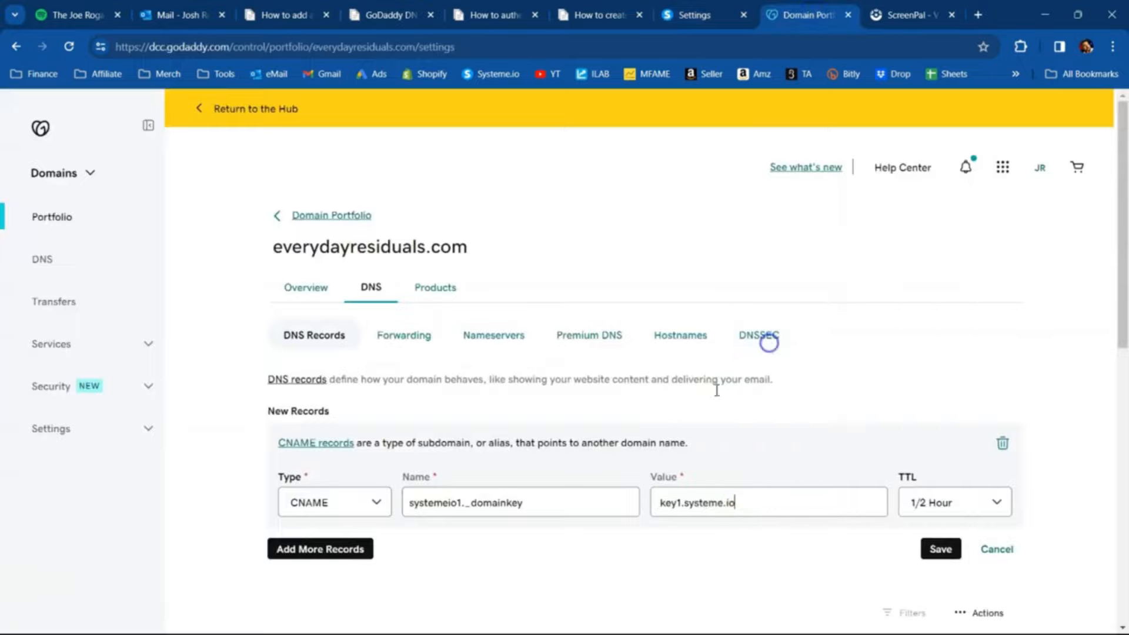
click(938, 555)
- Add a third authentication CNAME record in GoDaddy with the name systemeio2._domainkey copied from systeme.io's instructions
click(329, 506)
click(373, 595)
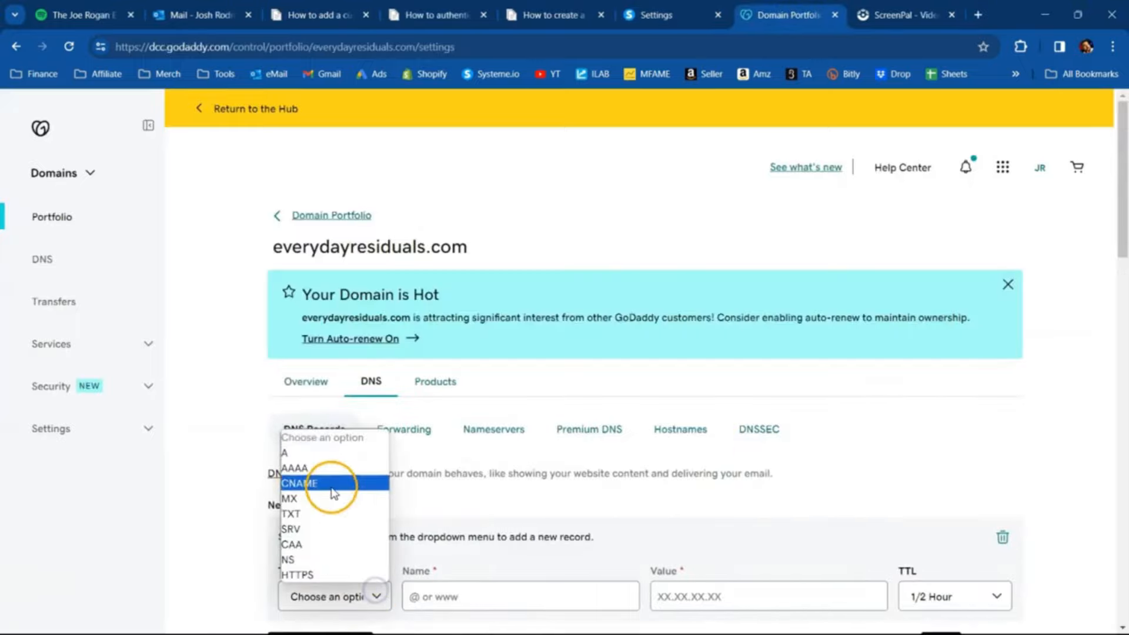
click(333, 492)
scroll(521, 465, down, 5)
key(ctrl+shift+Tab)
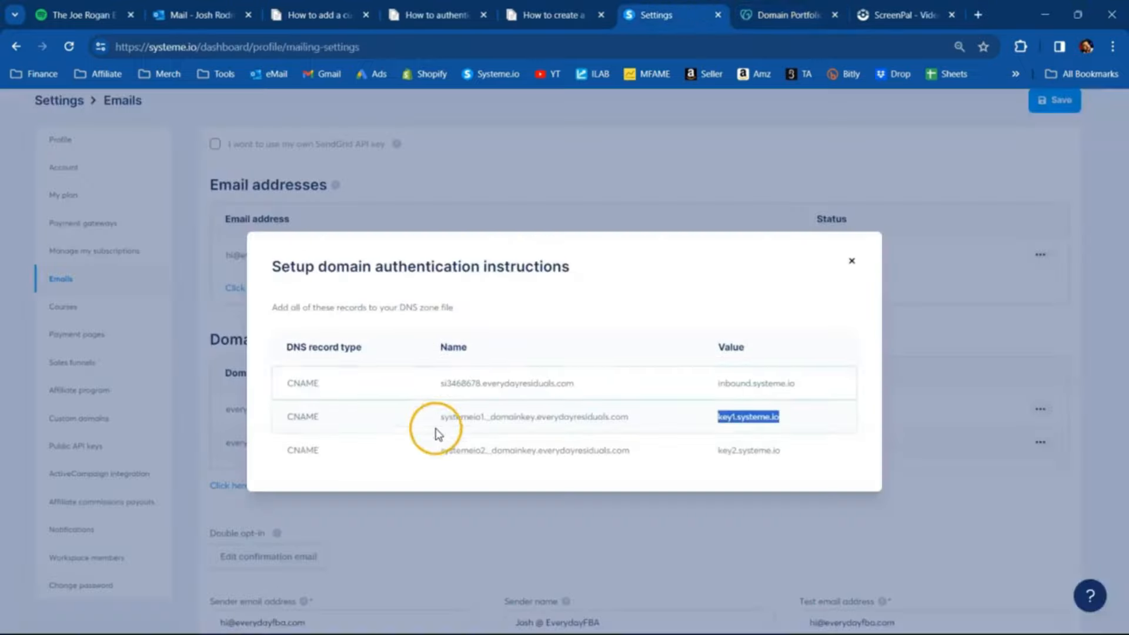
drag(441, 450, 505, 448)
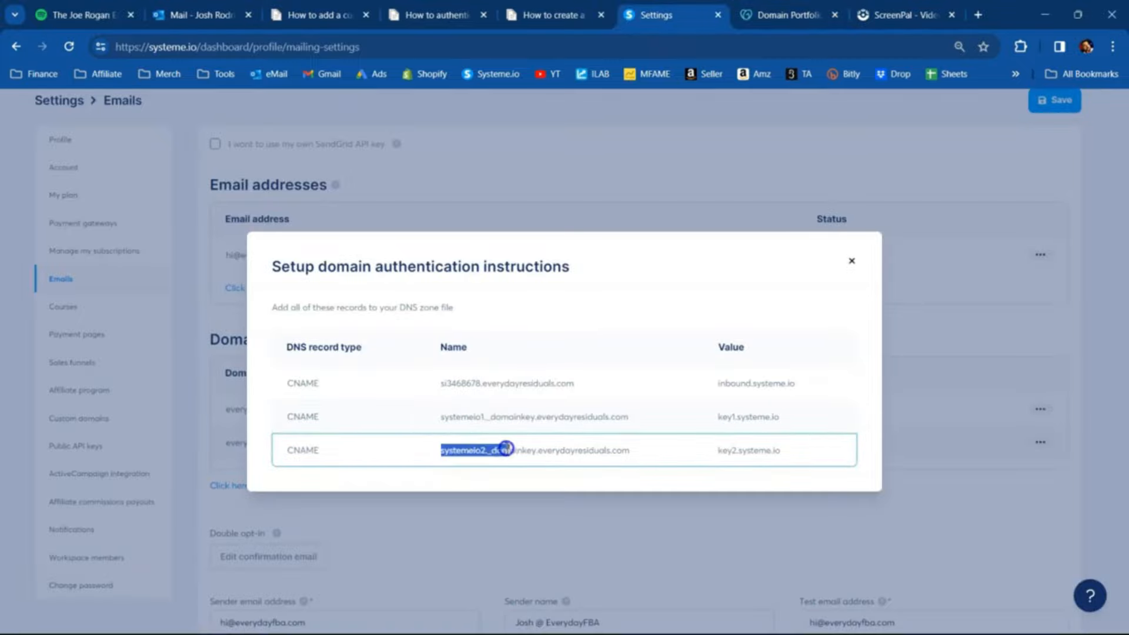
right_click(536, 448)
click(555, 459)
key(ctrl+Tab)
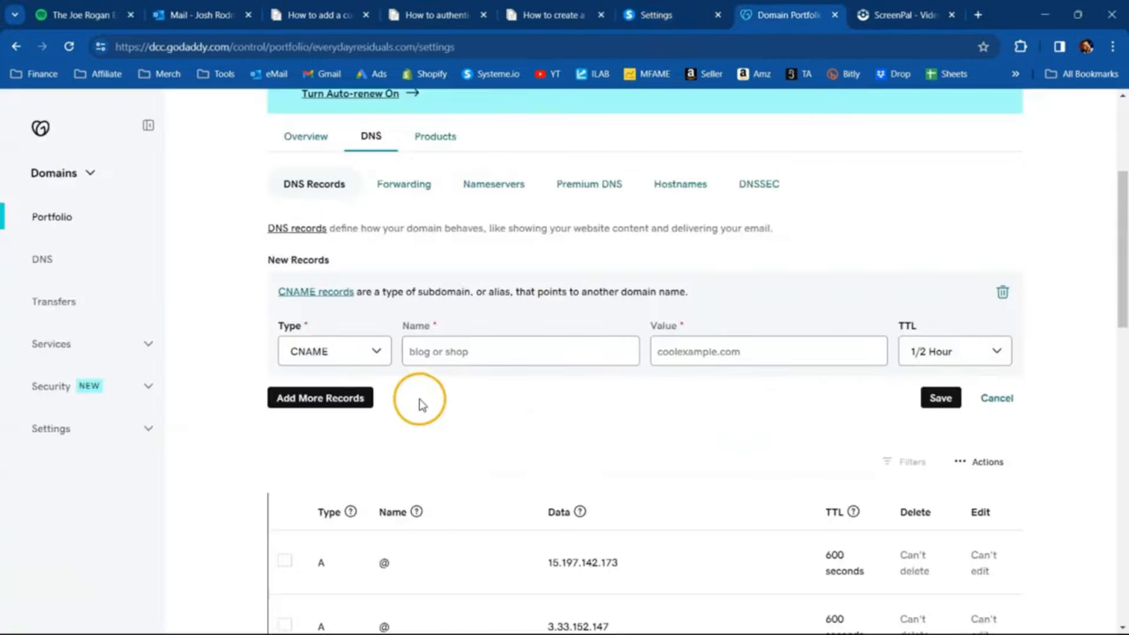
right_click(462, 365)
right_click(462, 353)
click(478, 184)
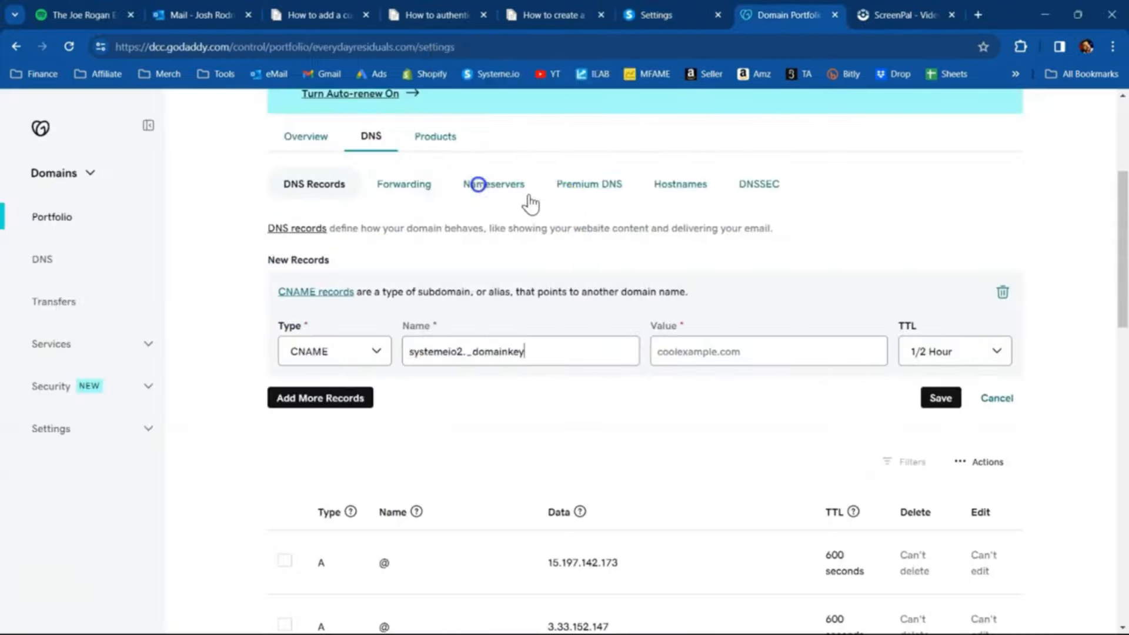
- Copy the value key2.systeme.io from systeme.io's instructions into the systemeio2._domainkey record in GoDaddy and save the record
key(ctrl+shift+Tab)
drag(706, 453, 788, 456)
right_click(770, 454)
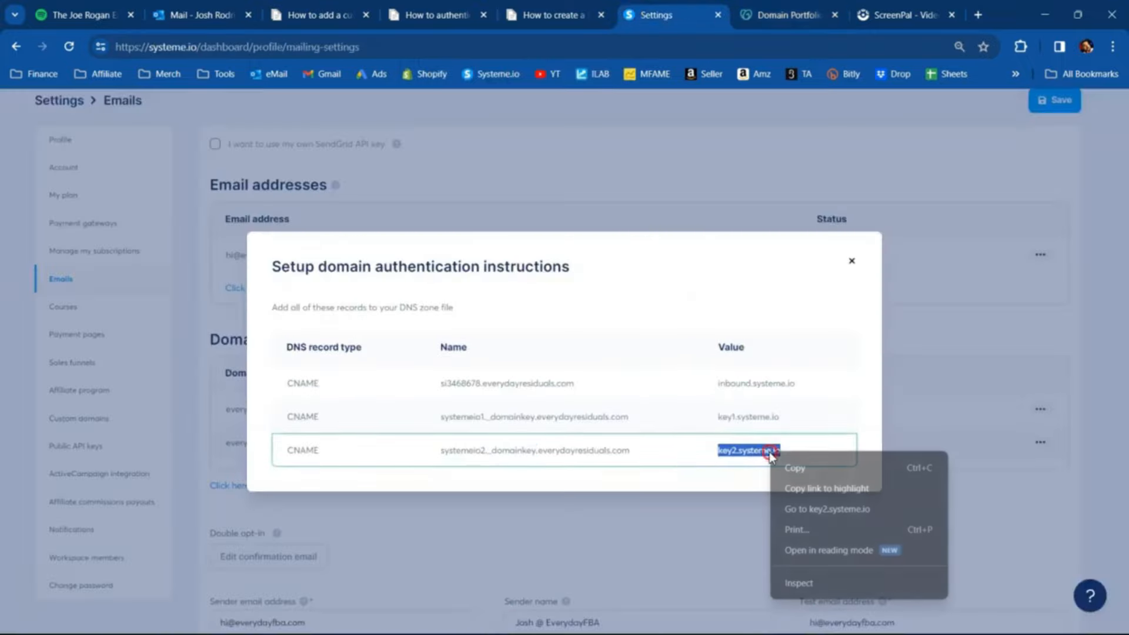
click(799, 468)
click(777, 18)
click(715, 354)
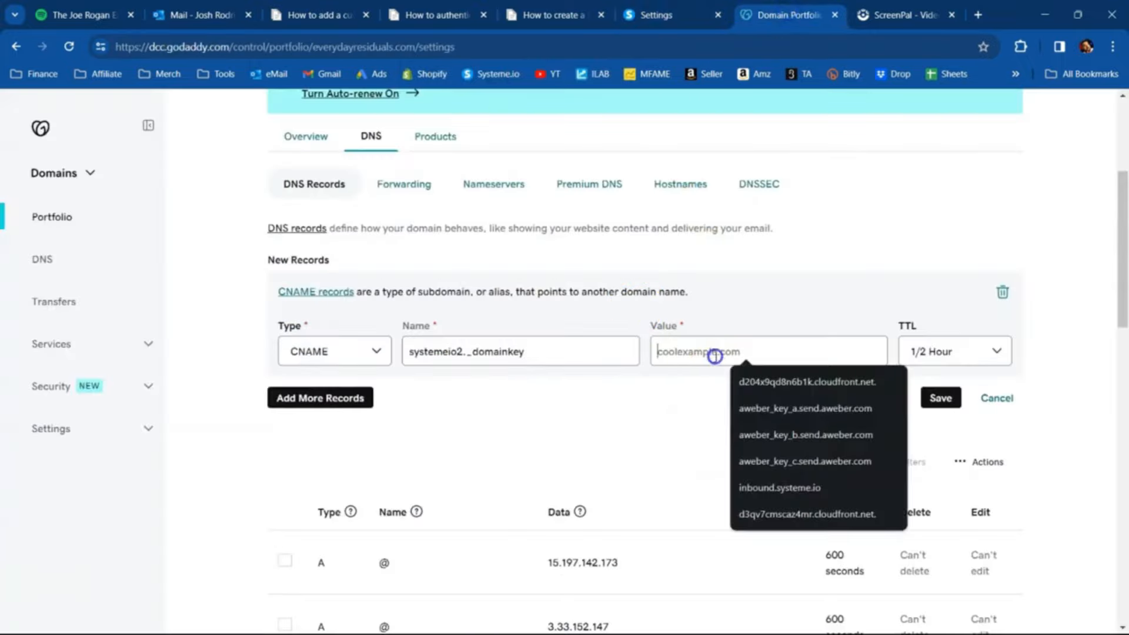
right_click(715, 355)
click(764, 184)
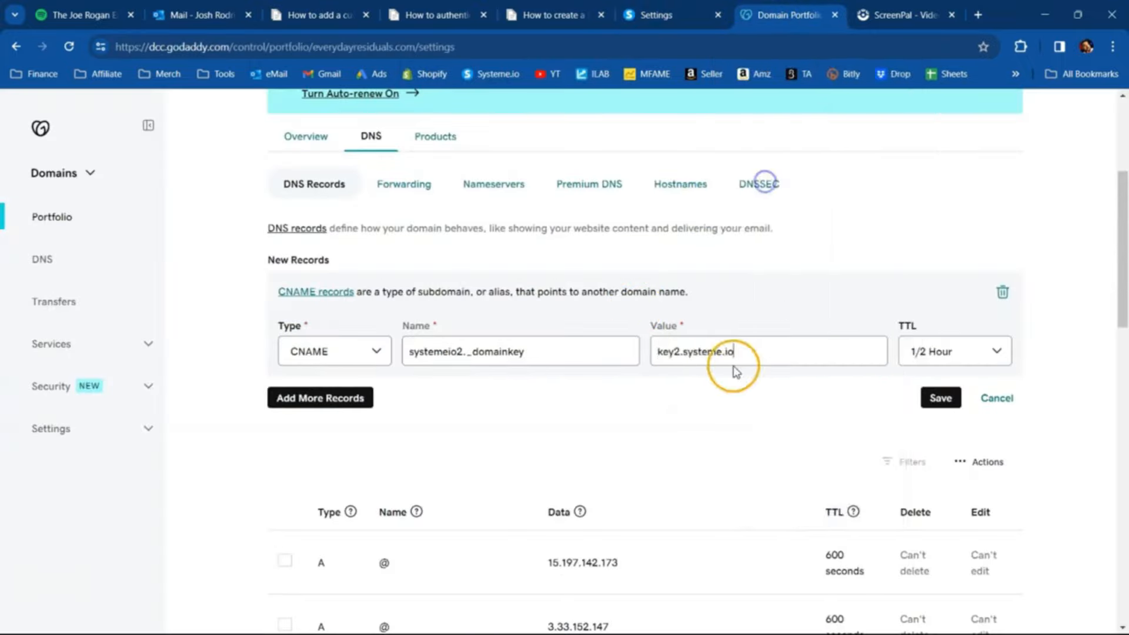
click(825, 381)
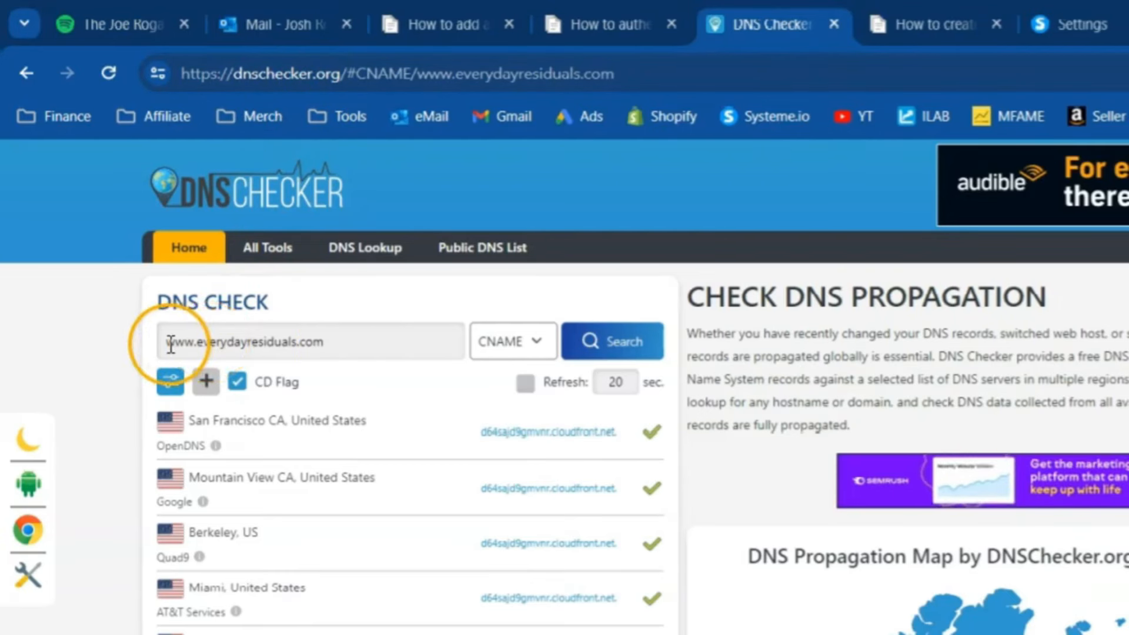
drag(162, 345, 366, 357)
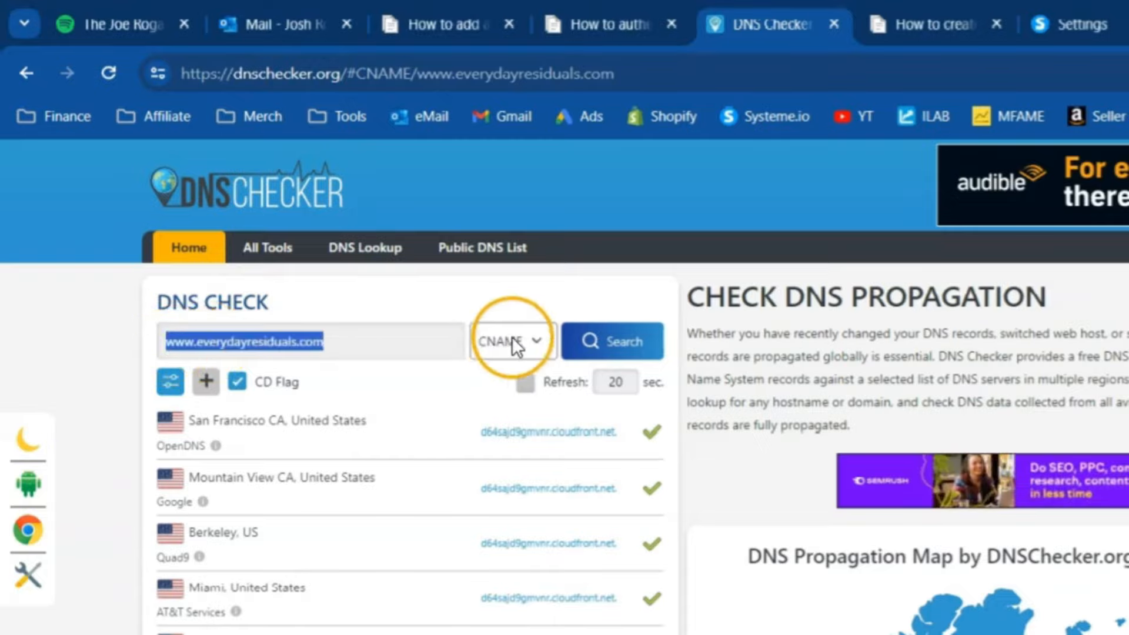
click(625, 342)
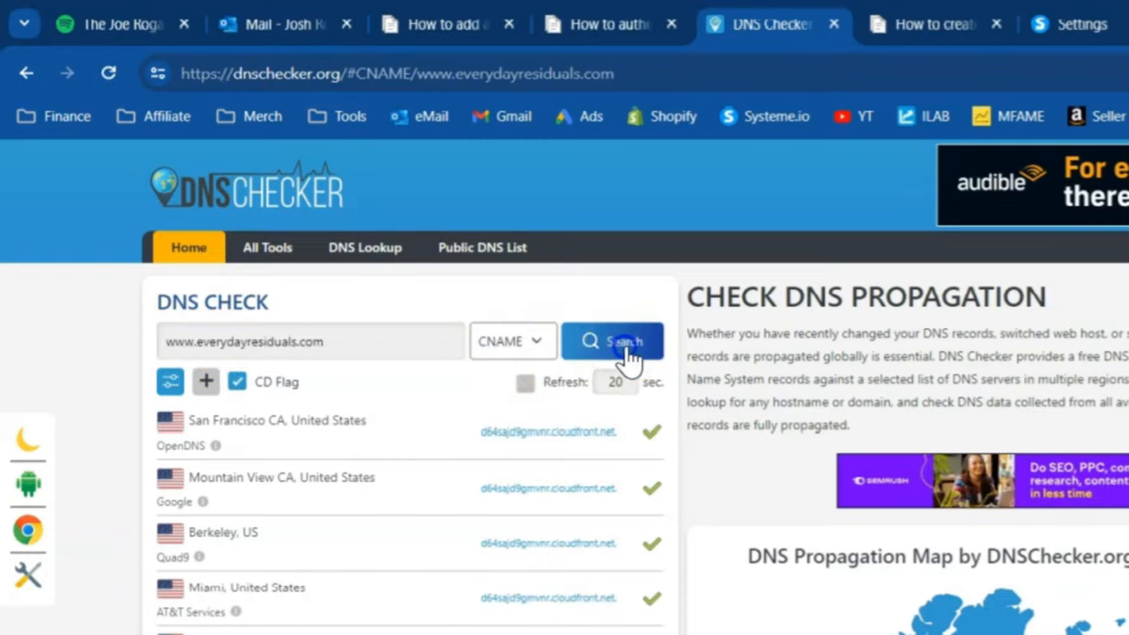
scroll(626, 564, down, 15)
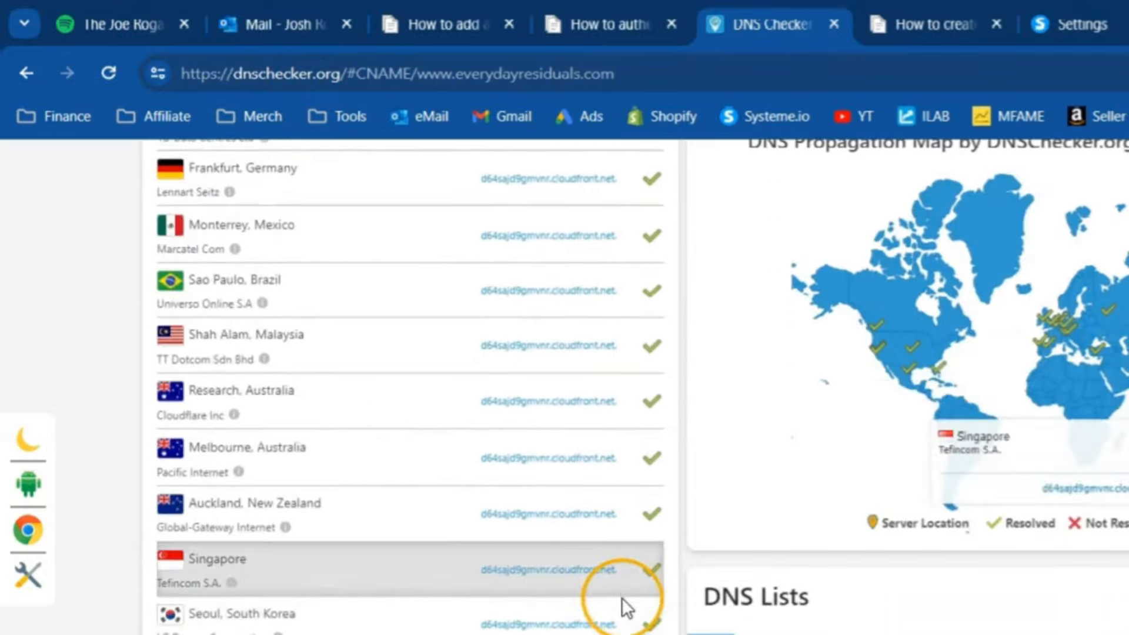
scroll(627, 607, down, 5)
scroll(617, 517, up, 20)
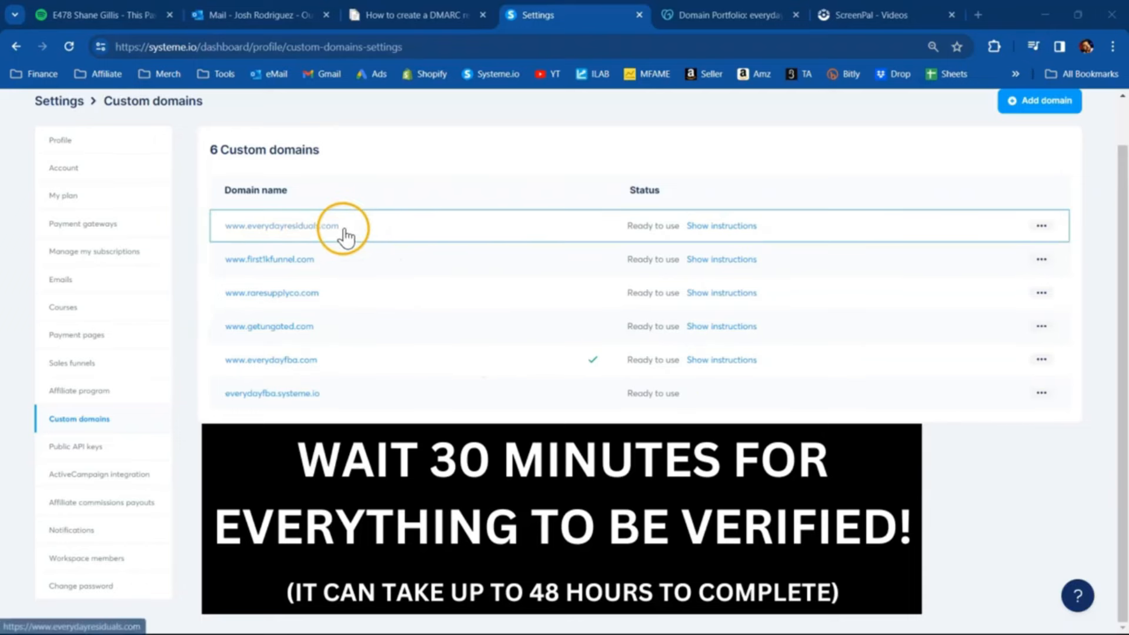
- Add a new sender email in systeme.io's email settings by entering the custom domain's email address and saving it
click(78, 282)
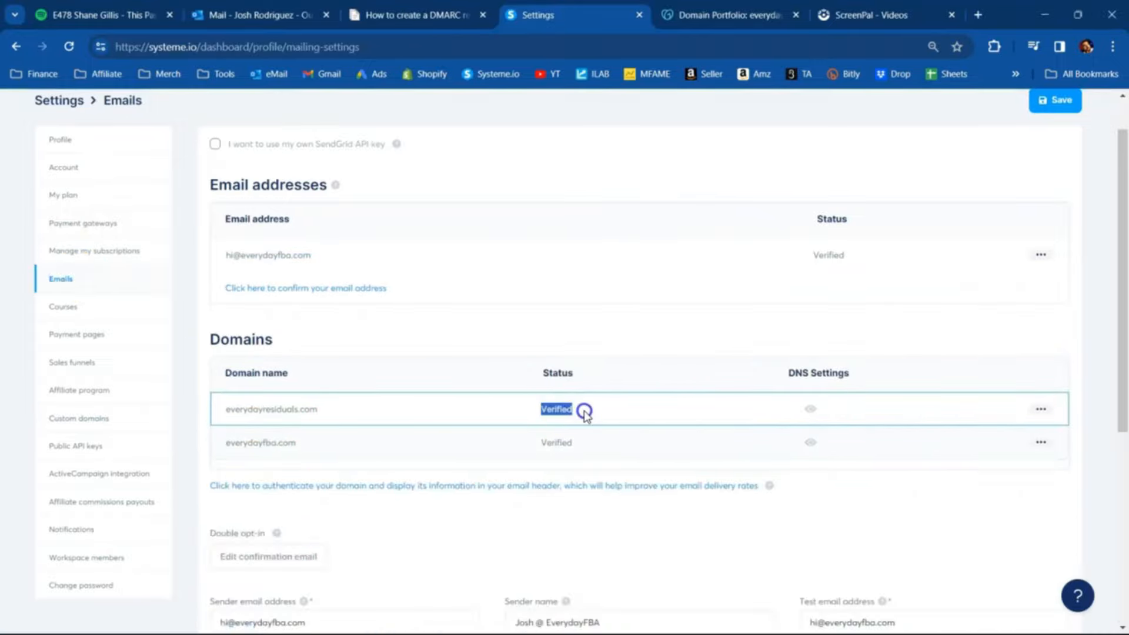
click(272, 314)
click(301, 288)
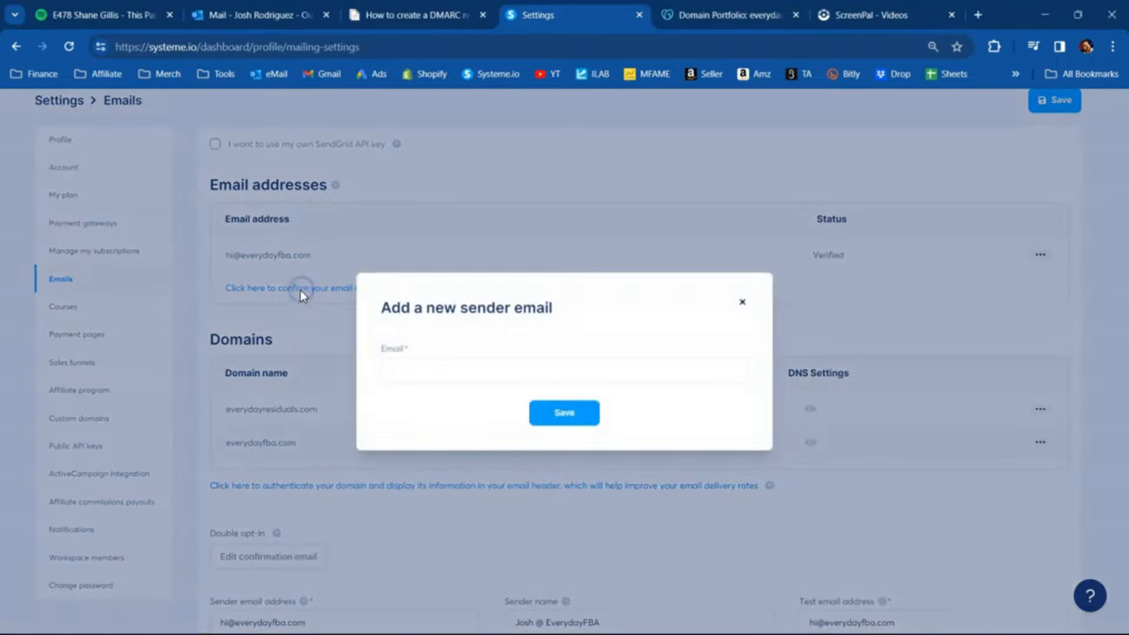
click(408, 374)
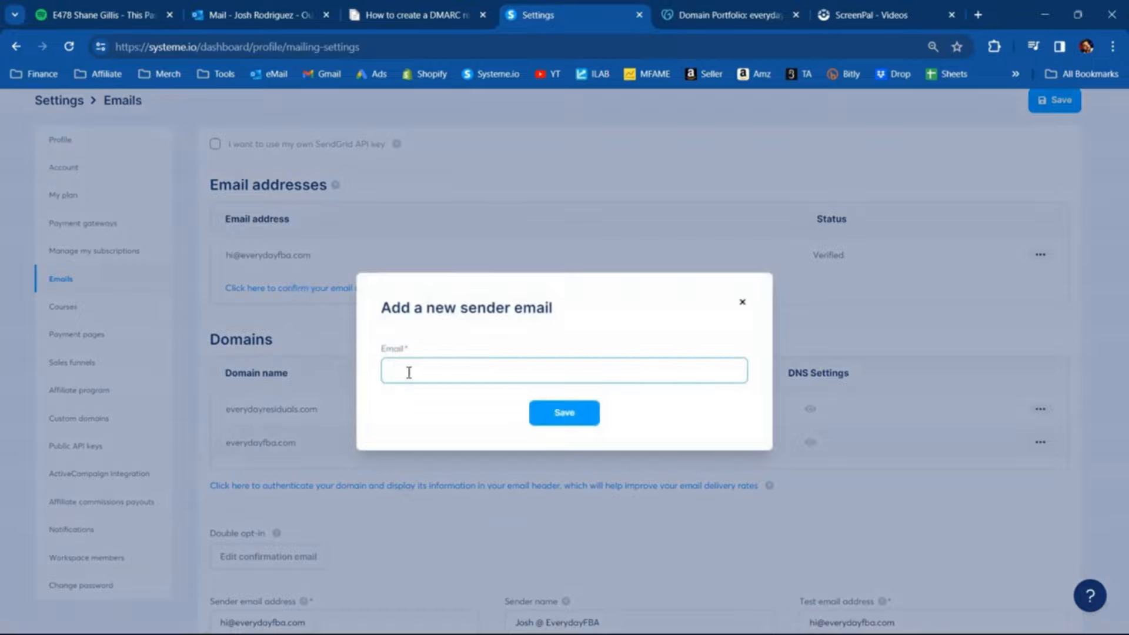
key(ctrl+v)
click(573, 414)
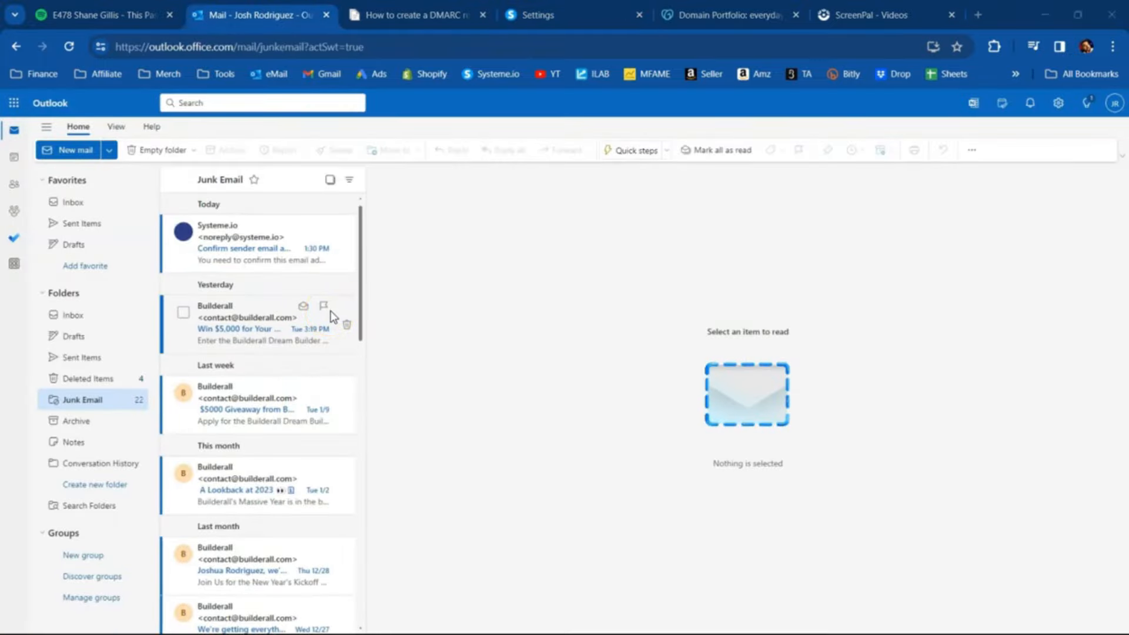
- Open systeme.io's confirmation message in Outlook's Junk Email folder, follow its verification link and confirm the sender email address
click(347, 146)
click(242, 181)
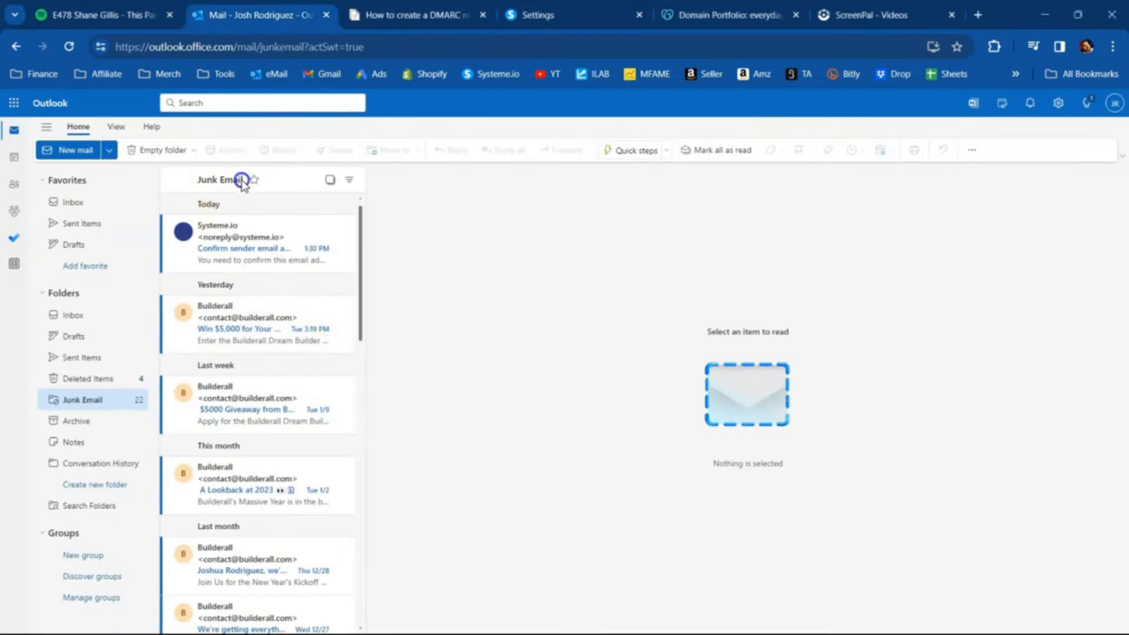
click(238, 254)
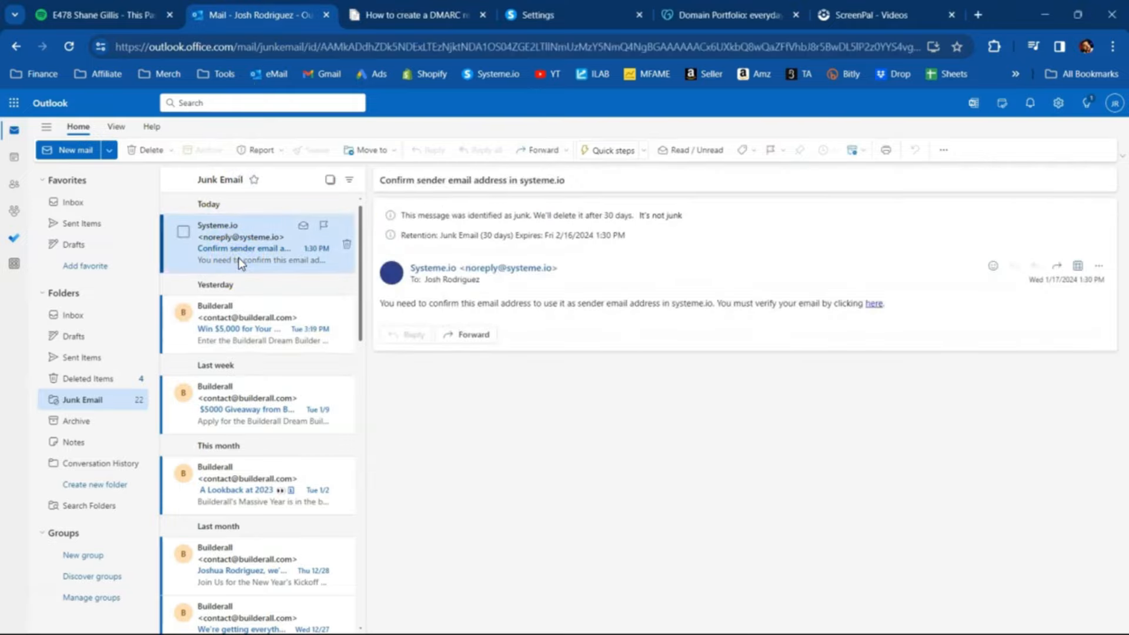
click(872, 302)
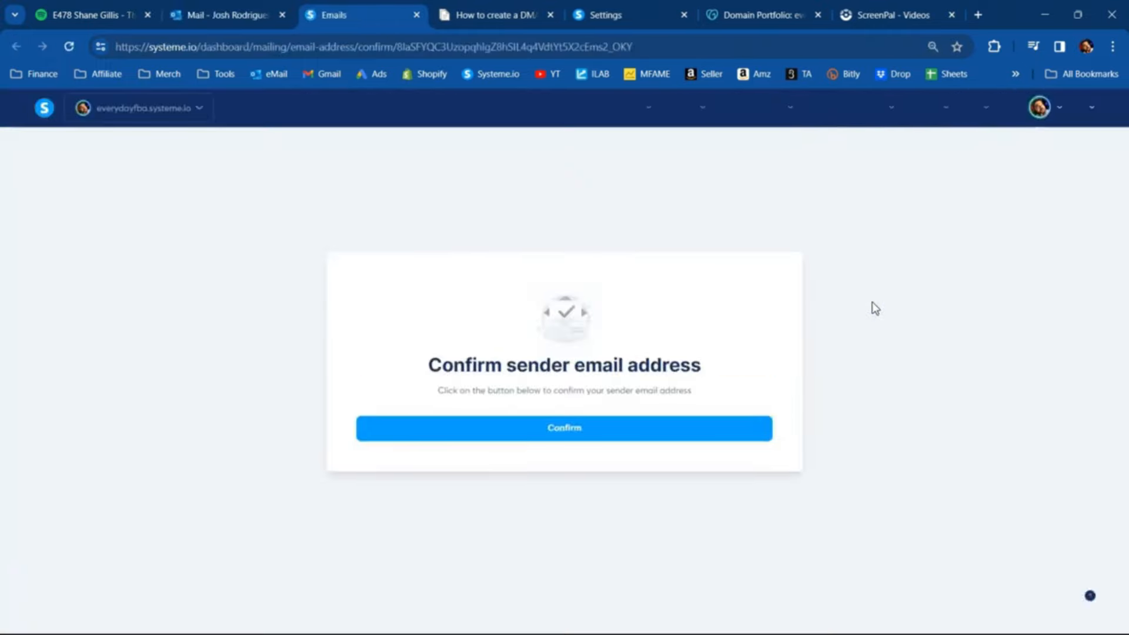
click(562, 428)
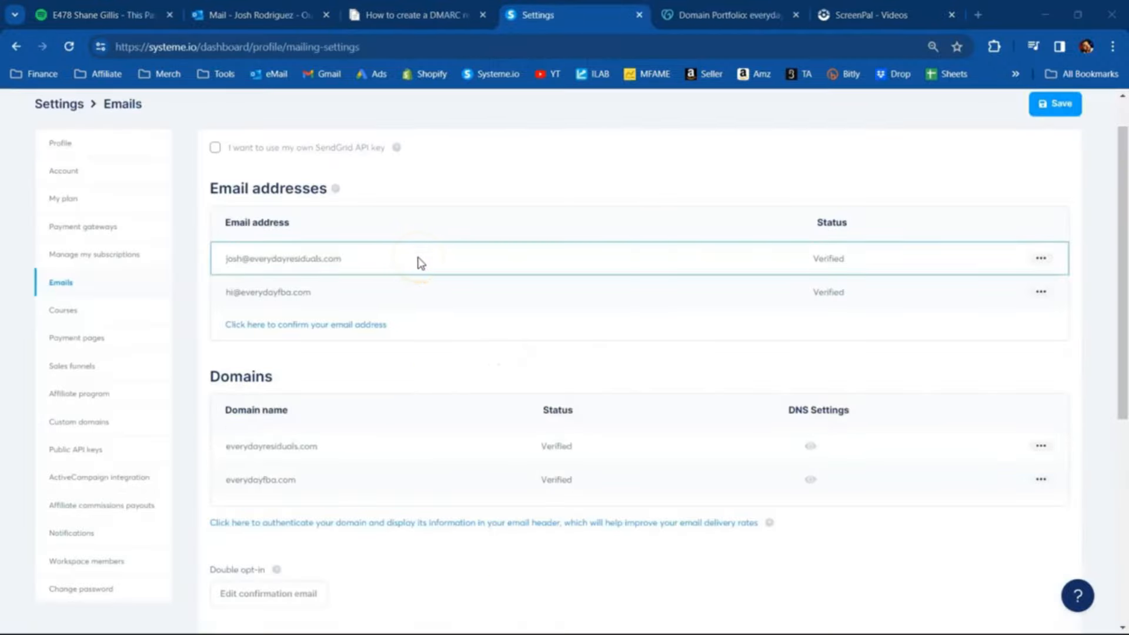
- Consult systeme.io's help article on creating a DMARC record and add a new TXT record for everydayresiduals.com in GoDaddy
click(399, 208)
click(416, 15)
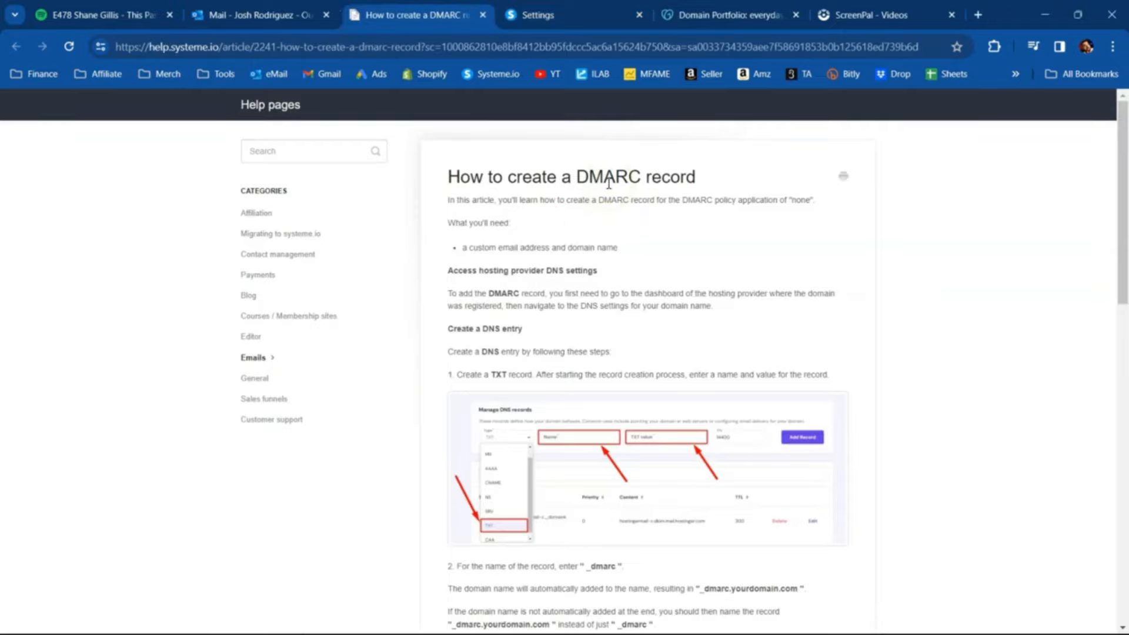
click(447, 468)
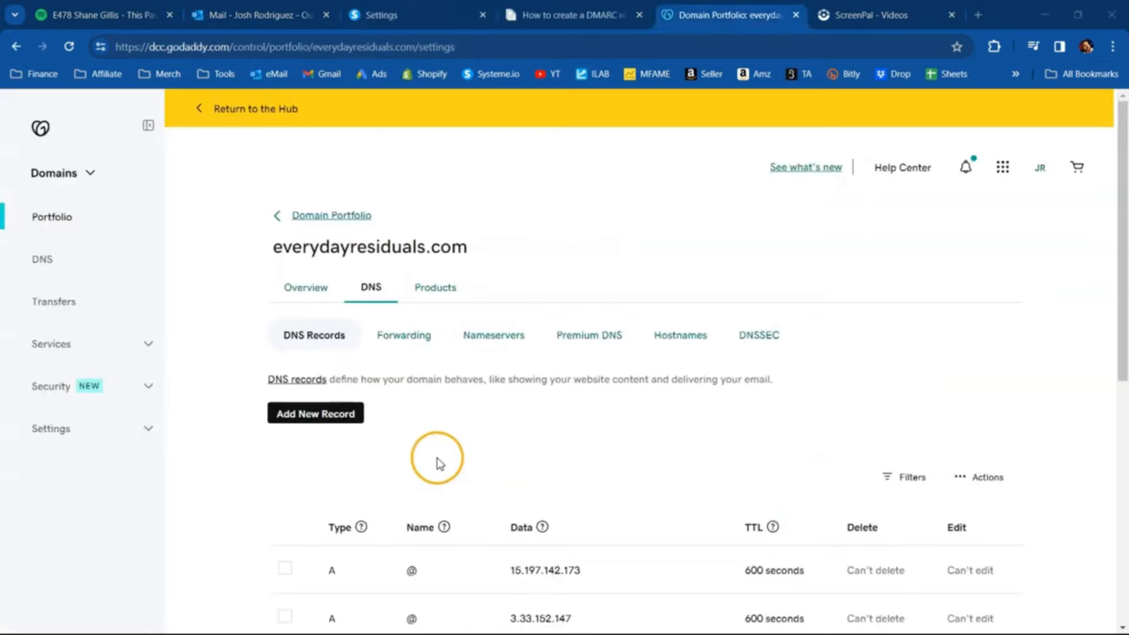
click(300, 414)
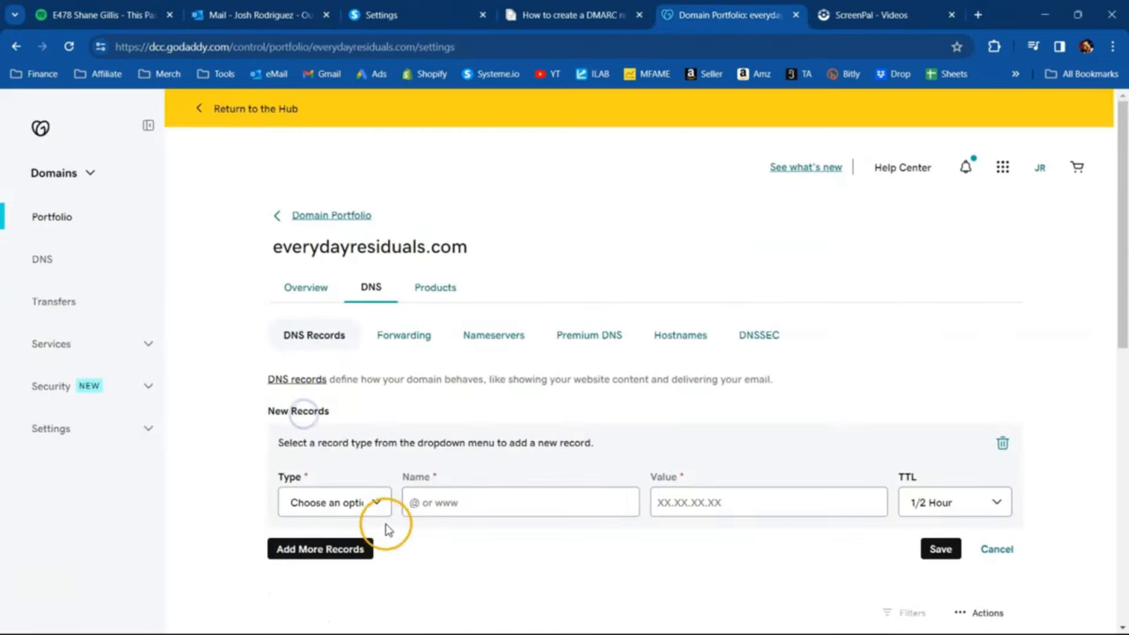
click(377, 502)
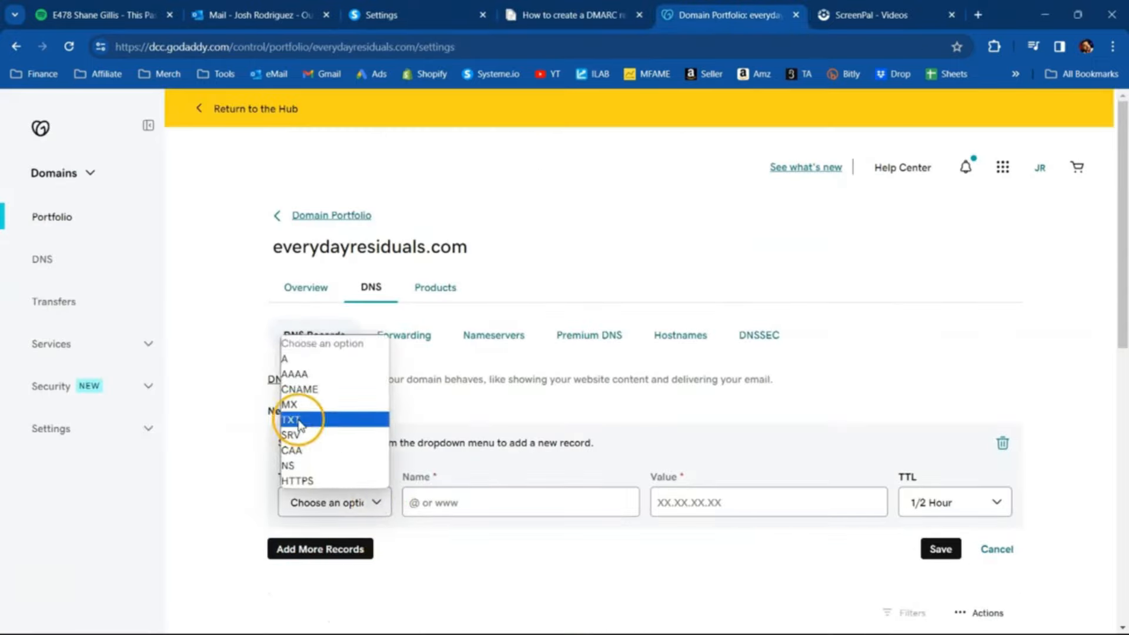
click(298, 419)
- Copy the record name _dmarc from the help article into the name of the new TXT record in GoDaddy
key(ctrl+Page_Up)
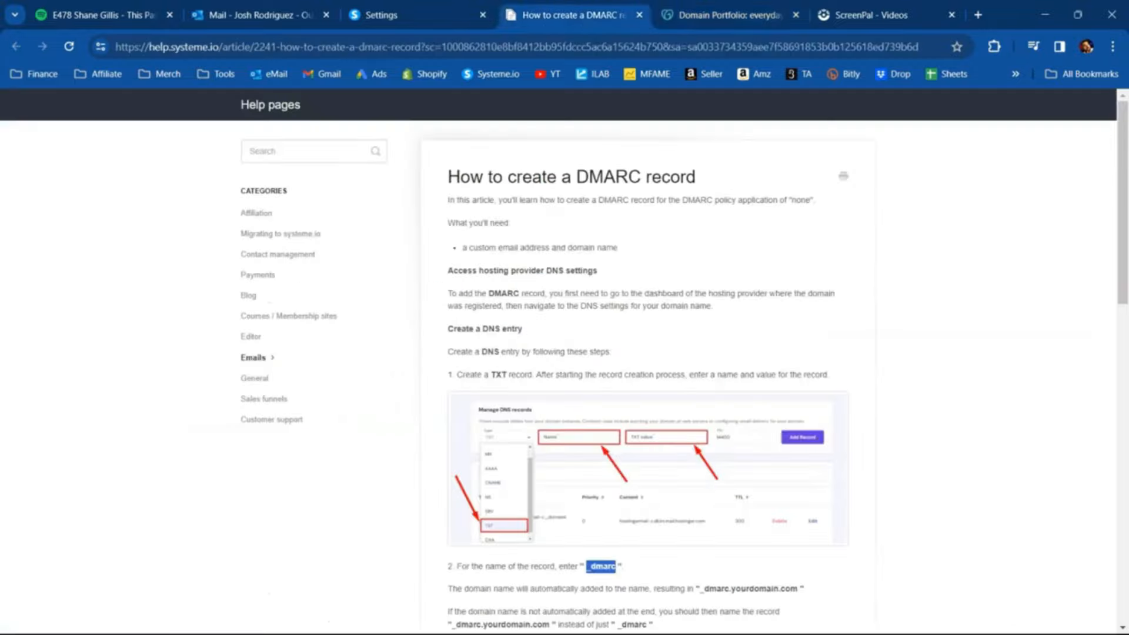
scroll(547, 293, down, 5)
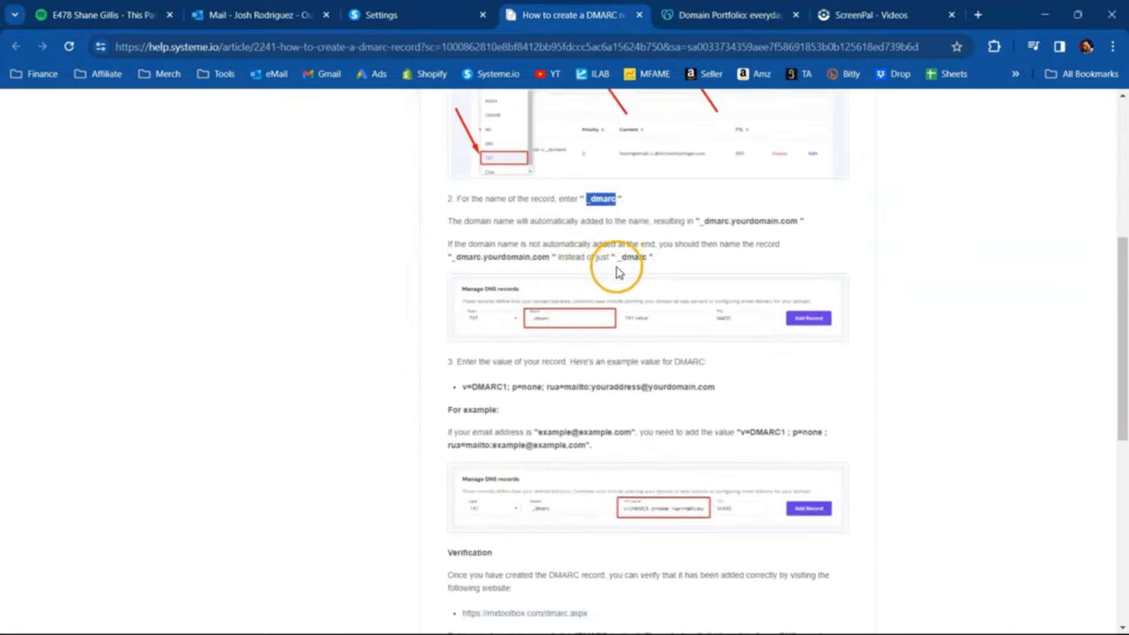
scroll(617, 264, down, 2)
scroll(606, 294, up, 4)
click(582, 324)
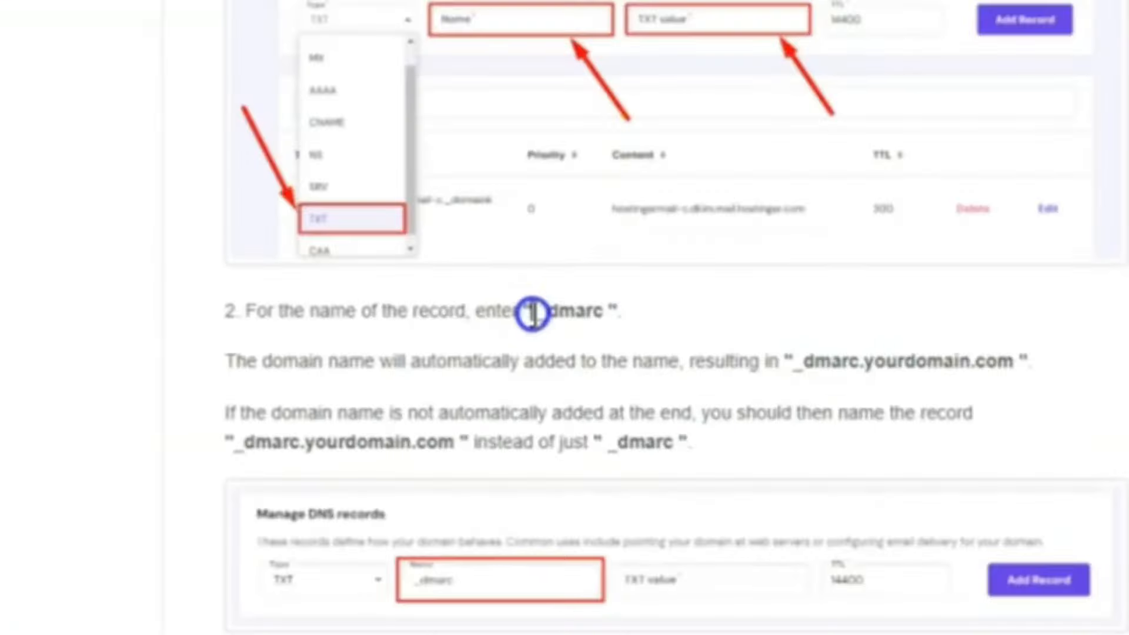
drag(532, 313, 590, 314)
right_click(593, 307)
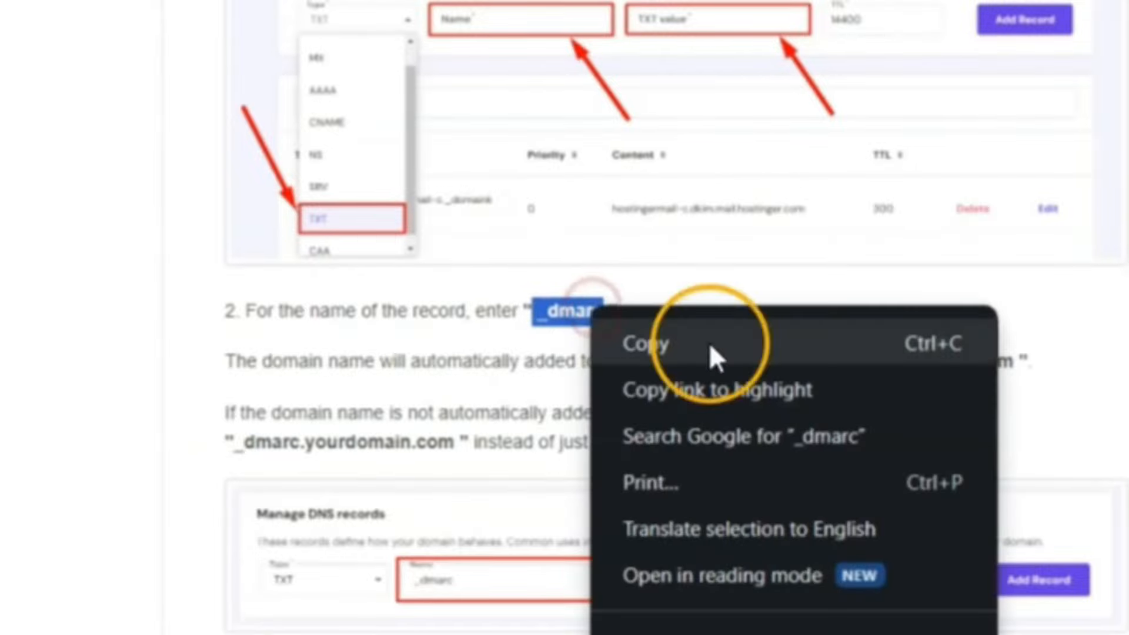
click(709, 341)
click(752, 5)
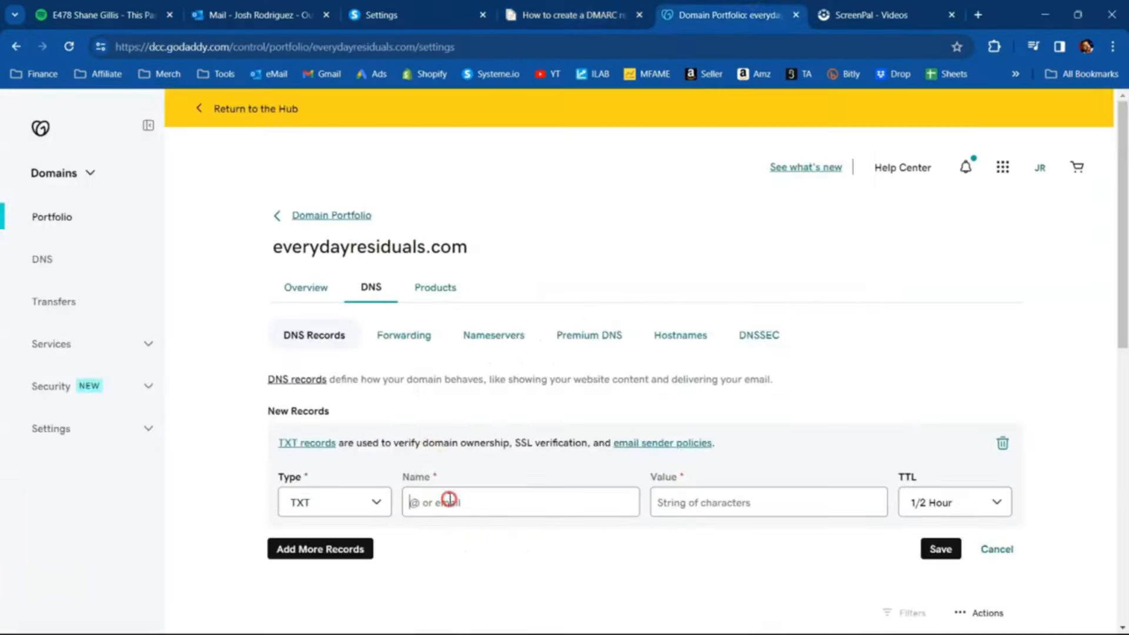
right_click(449, 499)
click(478, 429)
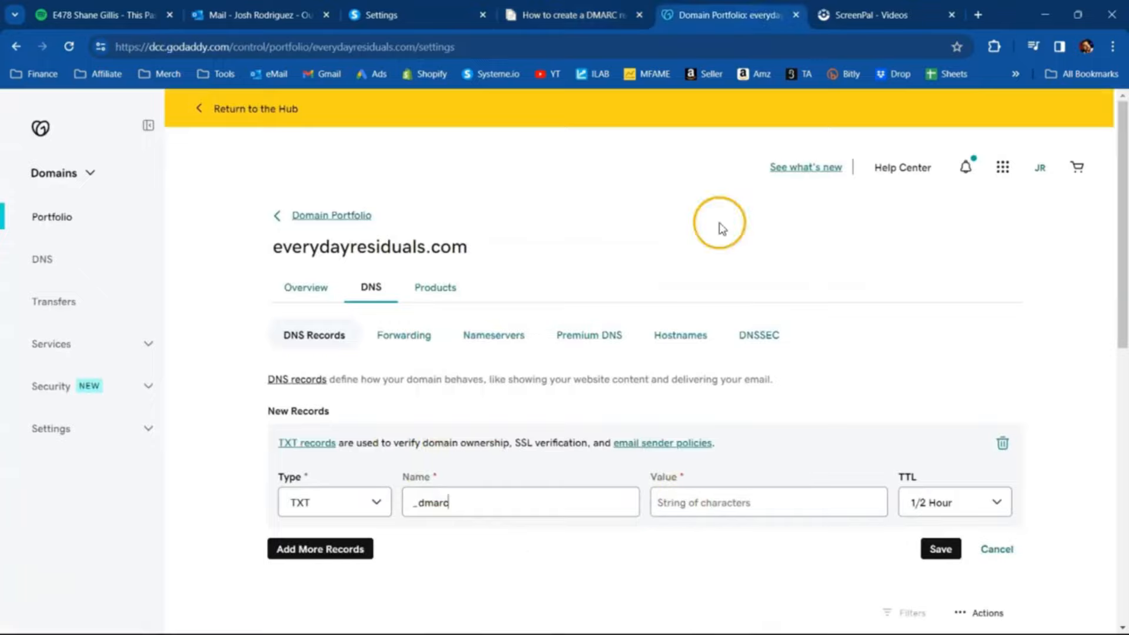
- Copy the example value starting v=DMARC1; p=none; rua=mailto: from the help article into the _dmarc record's value in GoDaddy
click(579, 13)
scroll(528, 362, down, 4)
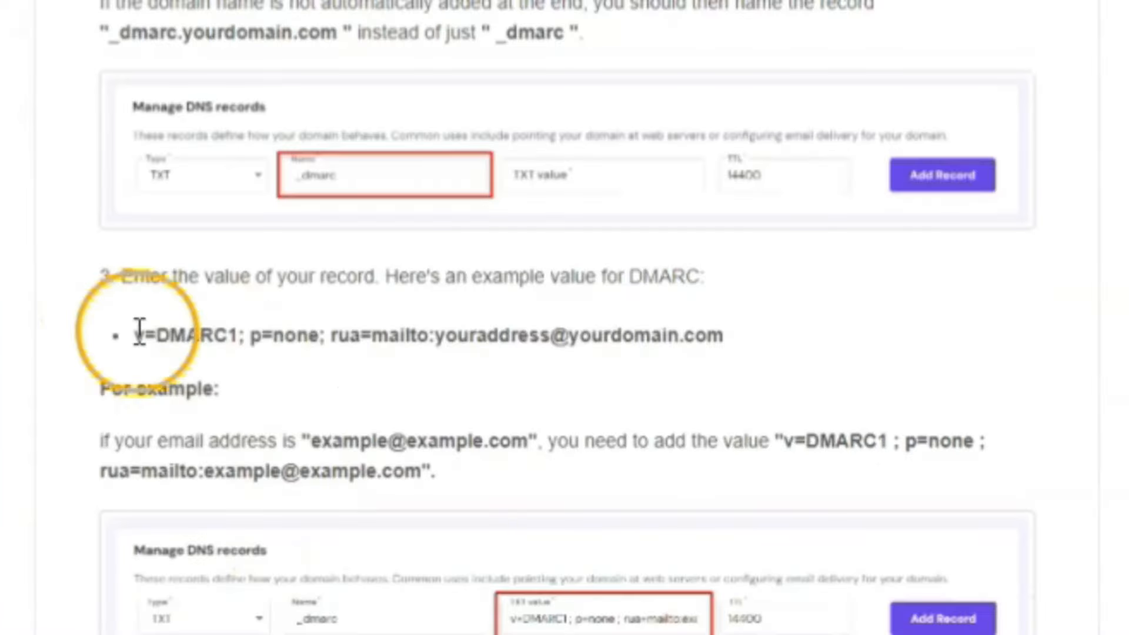
drag(138, 332, 731, 346)
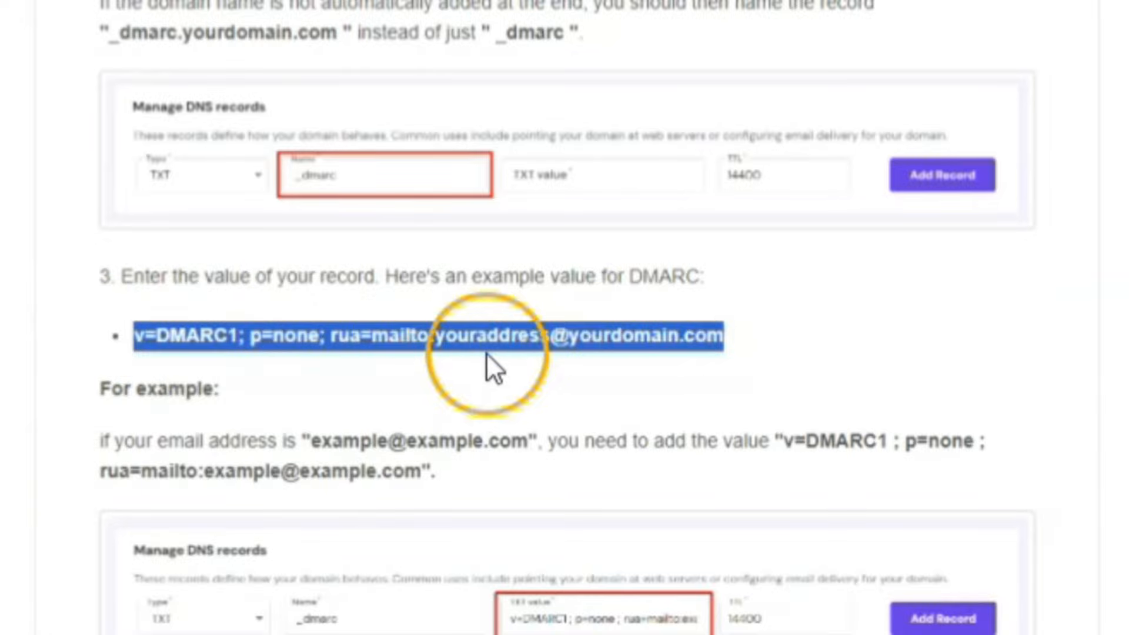
right_click(628, 344)
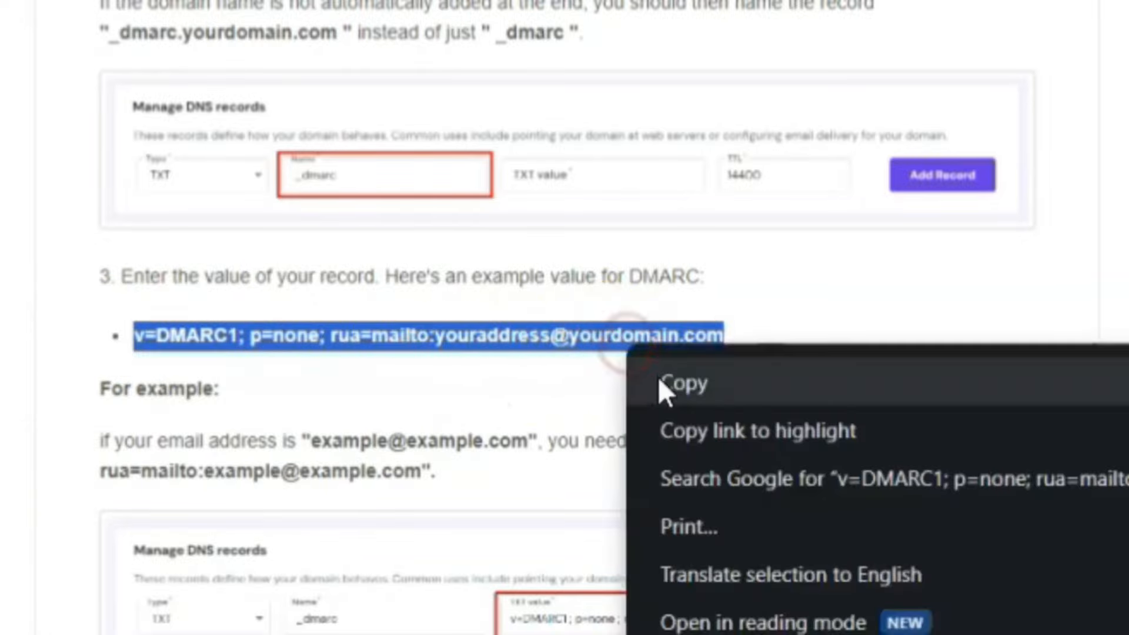
click(659, 380)
click(729, 15)
click(680, 497)
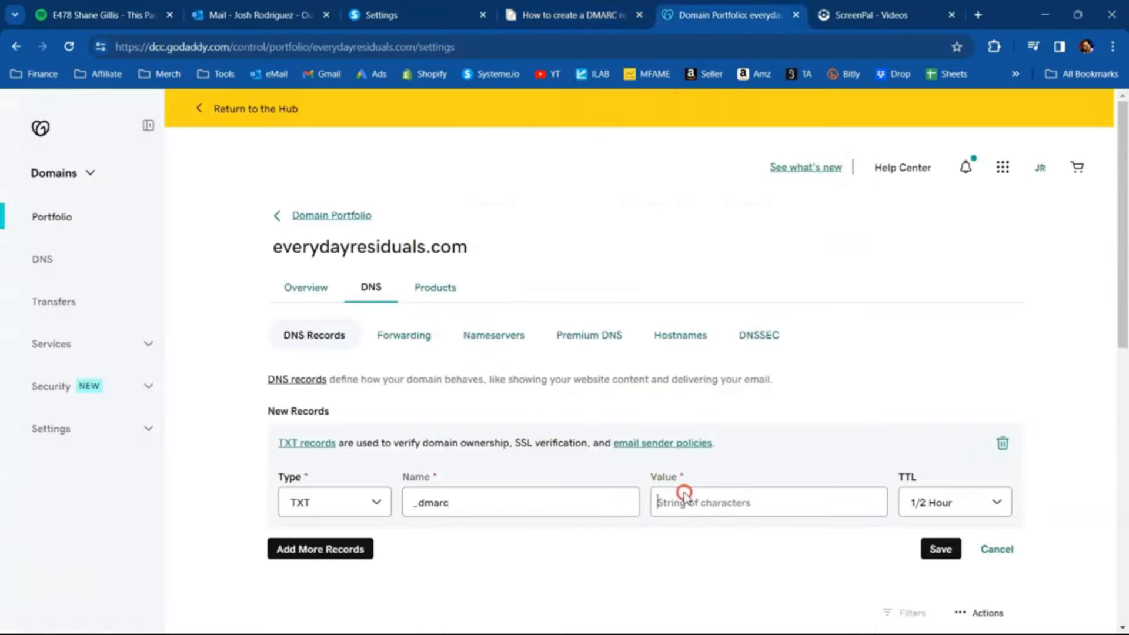
right_click(682, 496)
click(660, 500)
right_click(680, 502)
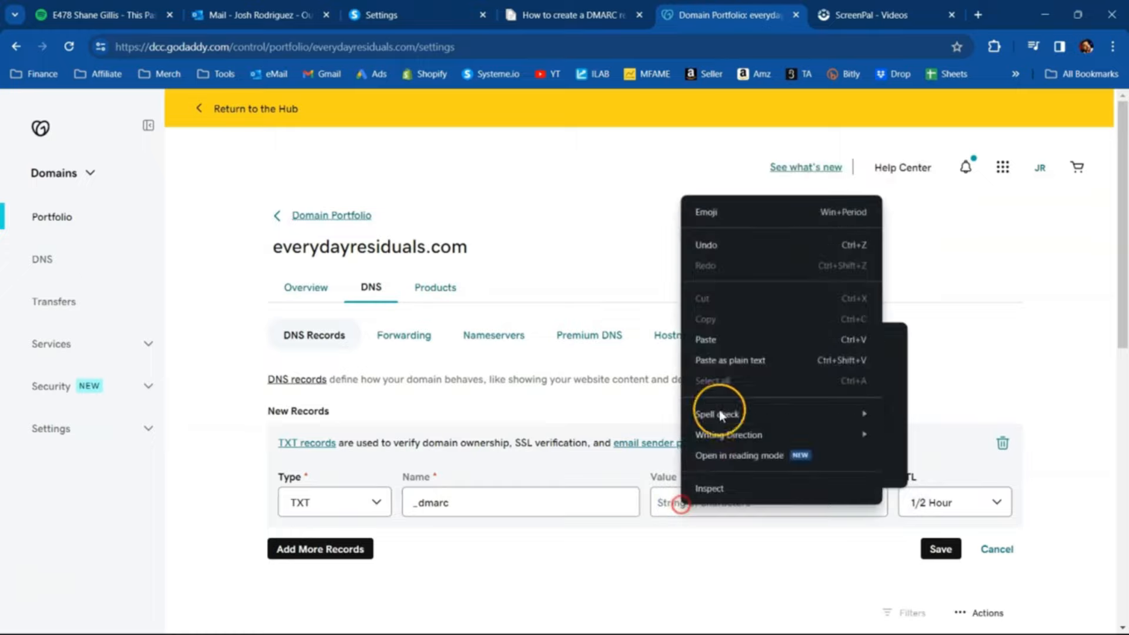
click(727, 343)
- Replace the placeholder youraddress in the _dmarc record's value with the user name of the sender email address
click(736, 503)
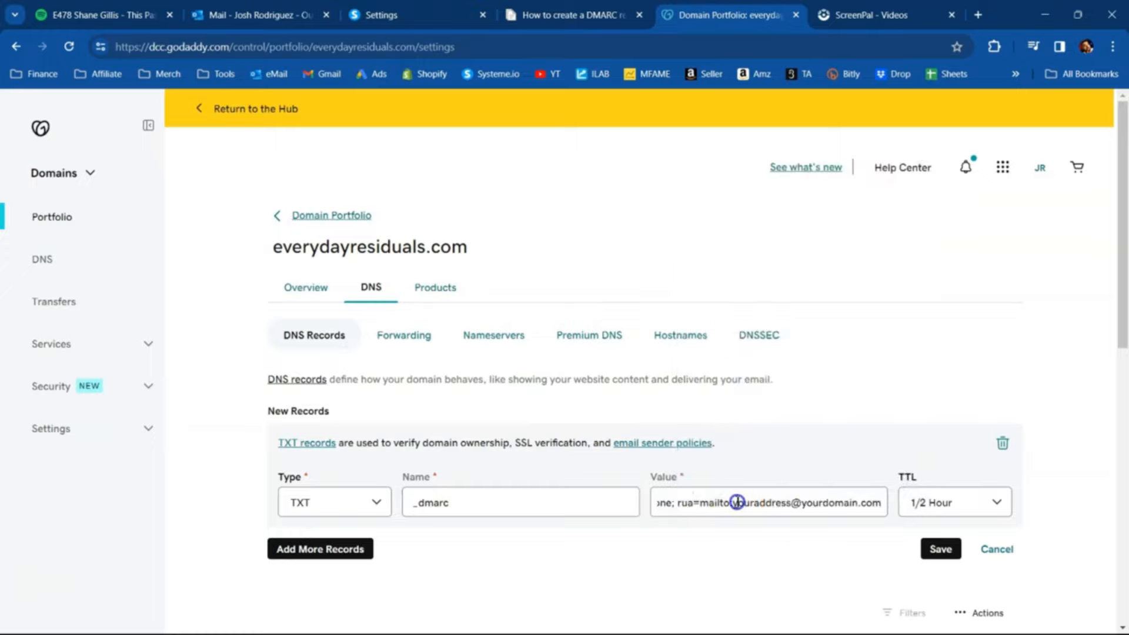
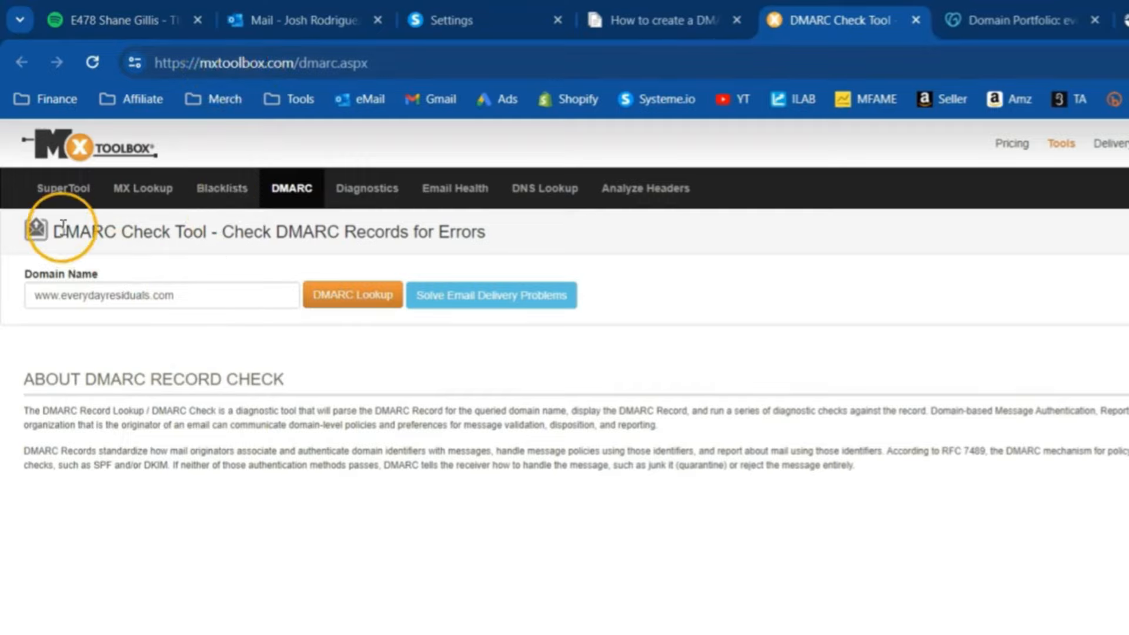
drag(56, 231, 214, 232)
click(92, 305)
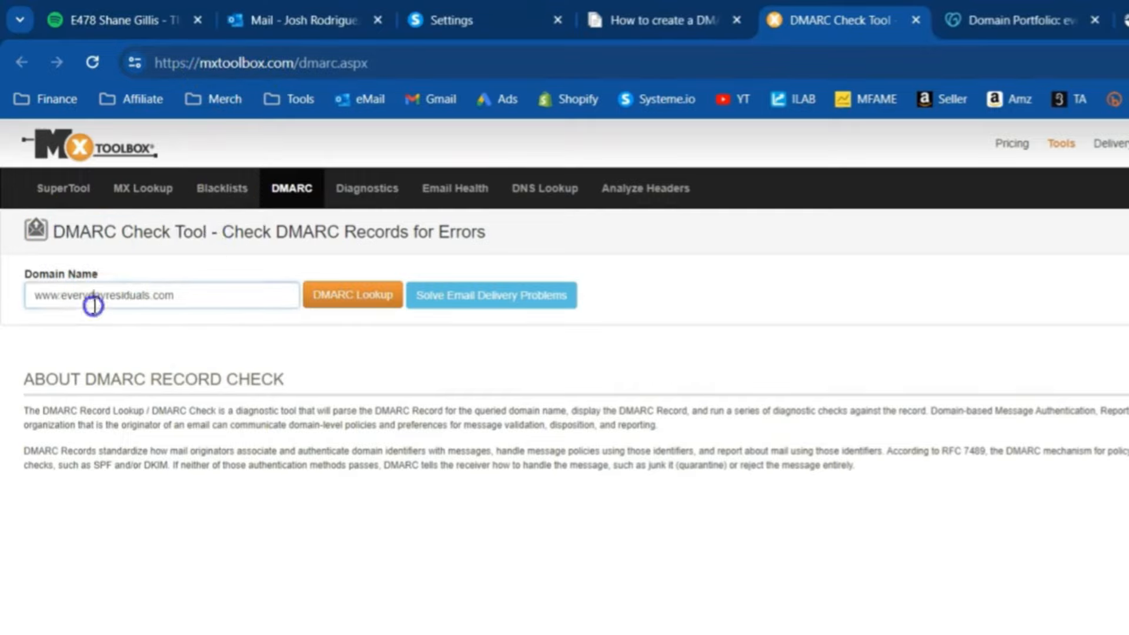
triple_click(93, 305)
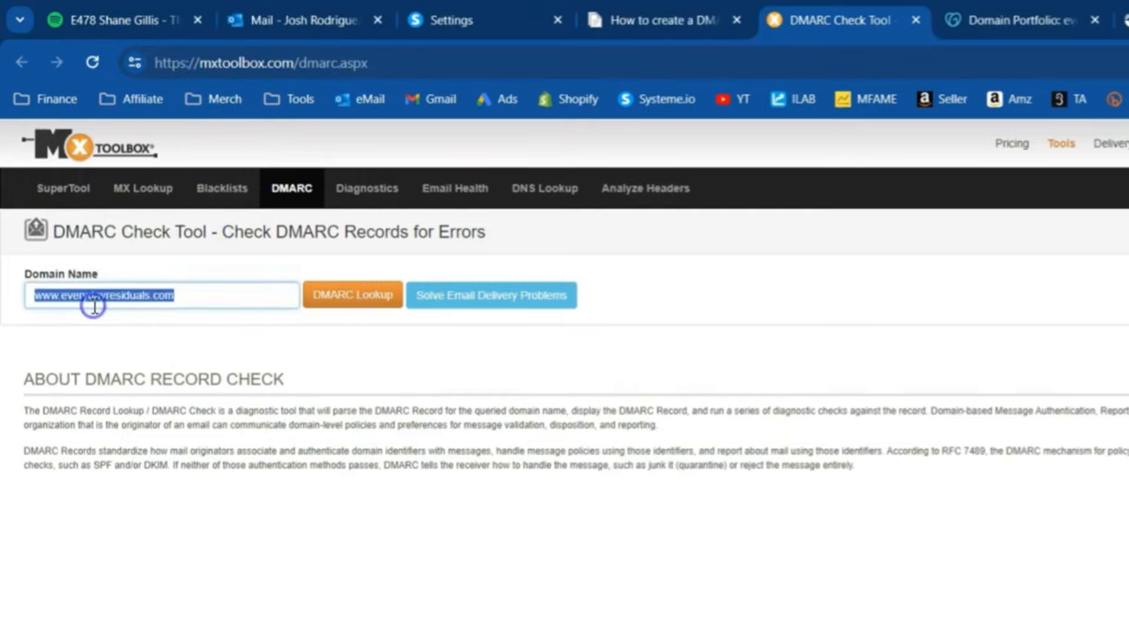
click(366, 295)
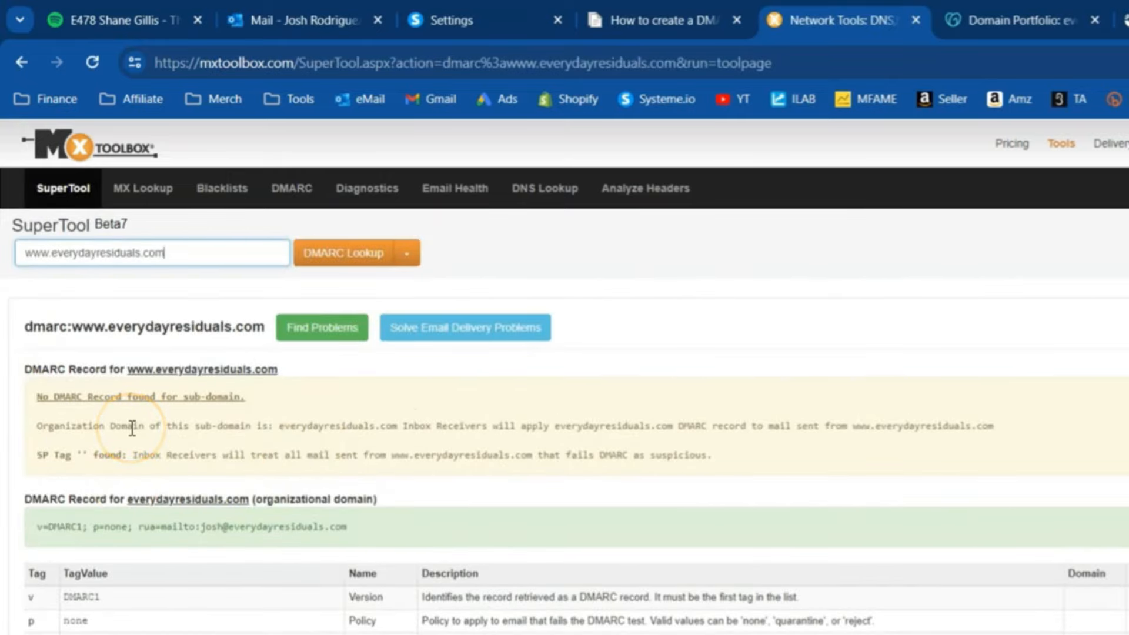
- Examine the DMARC lookup results for the www sub-domain and for the organizational domain everydayresiduals.com
drag(43, 527, 360, 525)
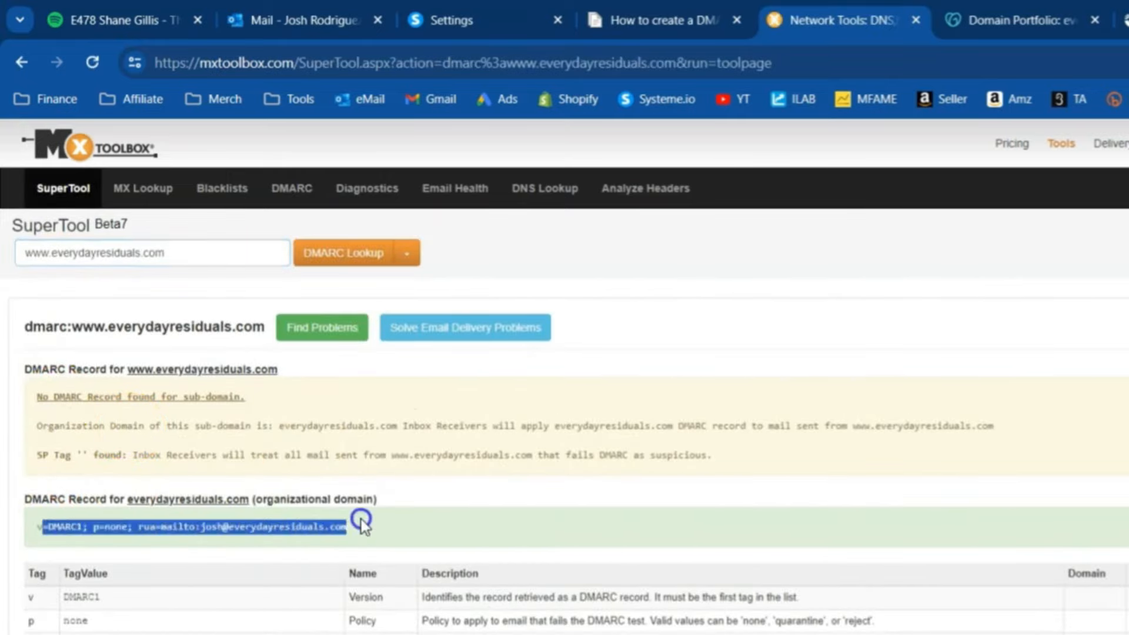
drag(36, 398, 267, 406)
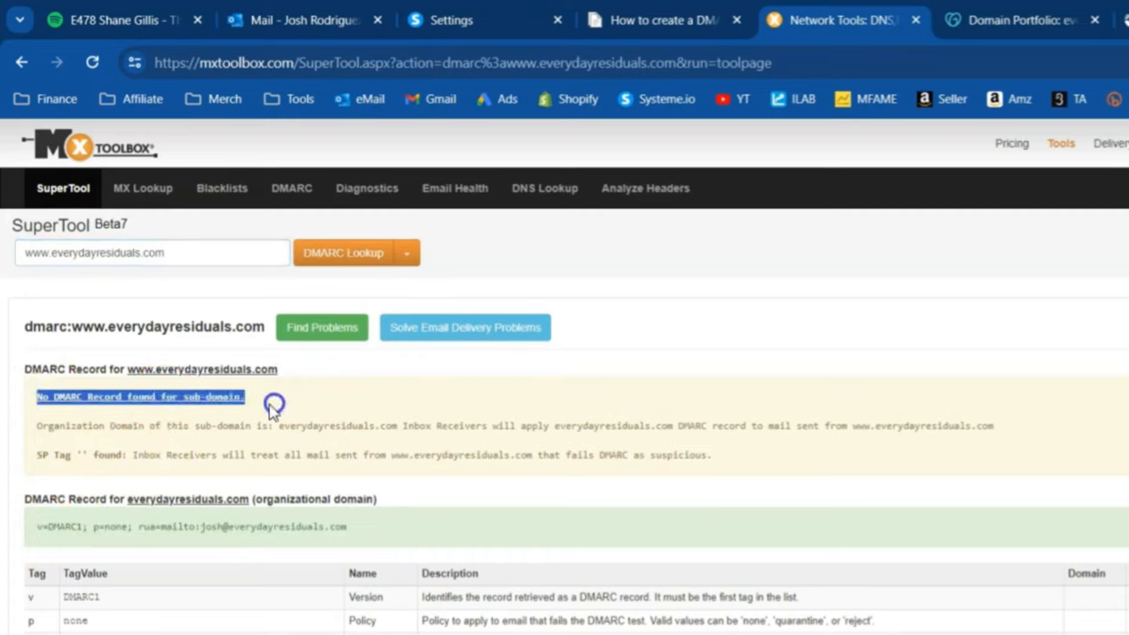
triple_click(253, 427)
click(321, 453)
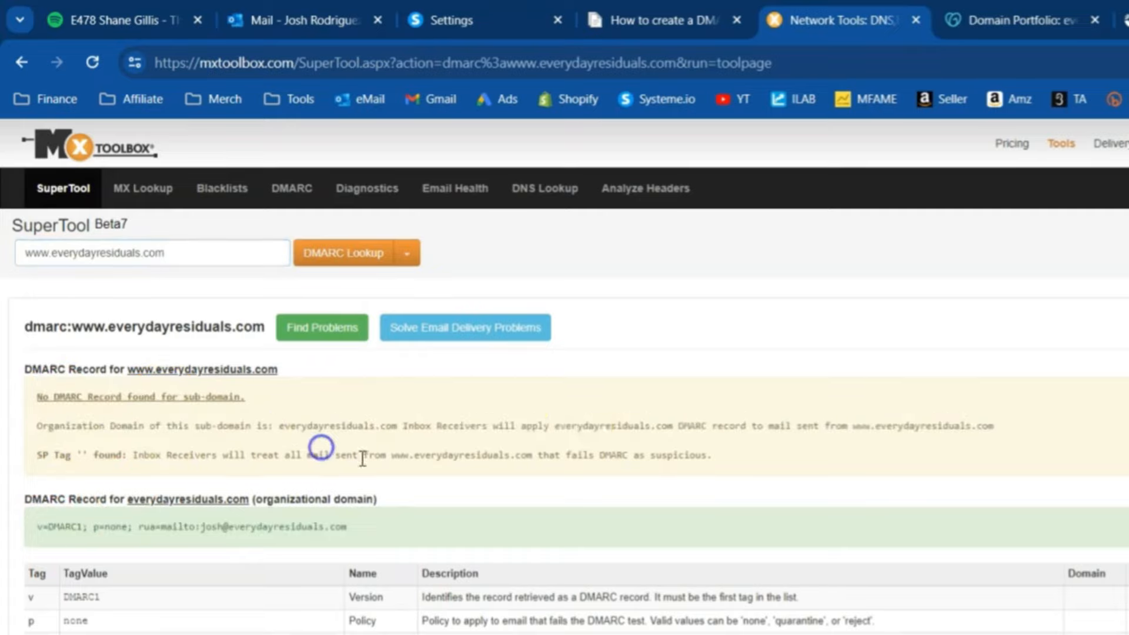
triple_click(720, 428)
click(336, 529)
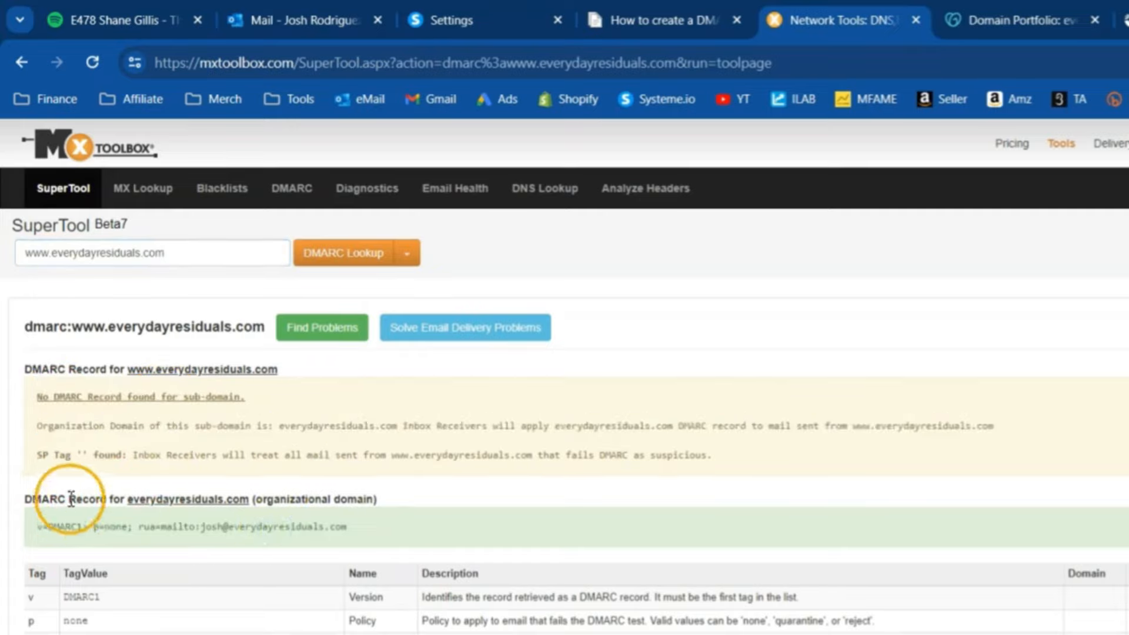
drag(25, 499, 416, 536)
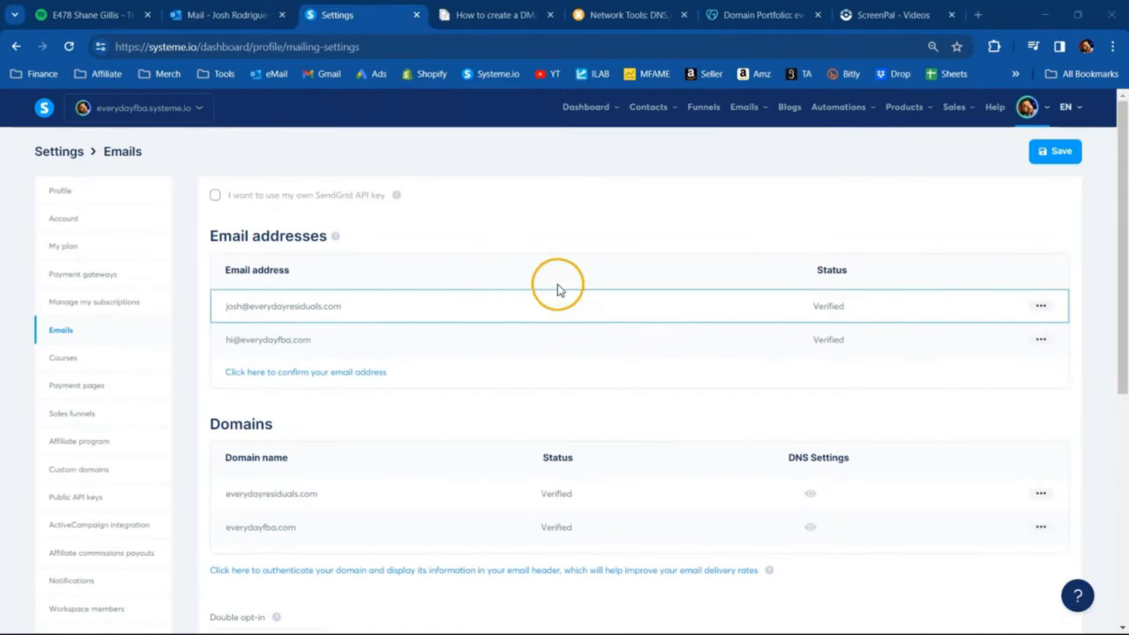
- Switch to systeme.io, open the Affiliate Optin funnel and preview the live page of its Systeme (Optin) step
click(709, 117)
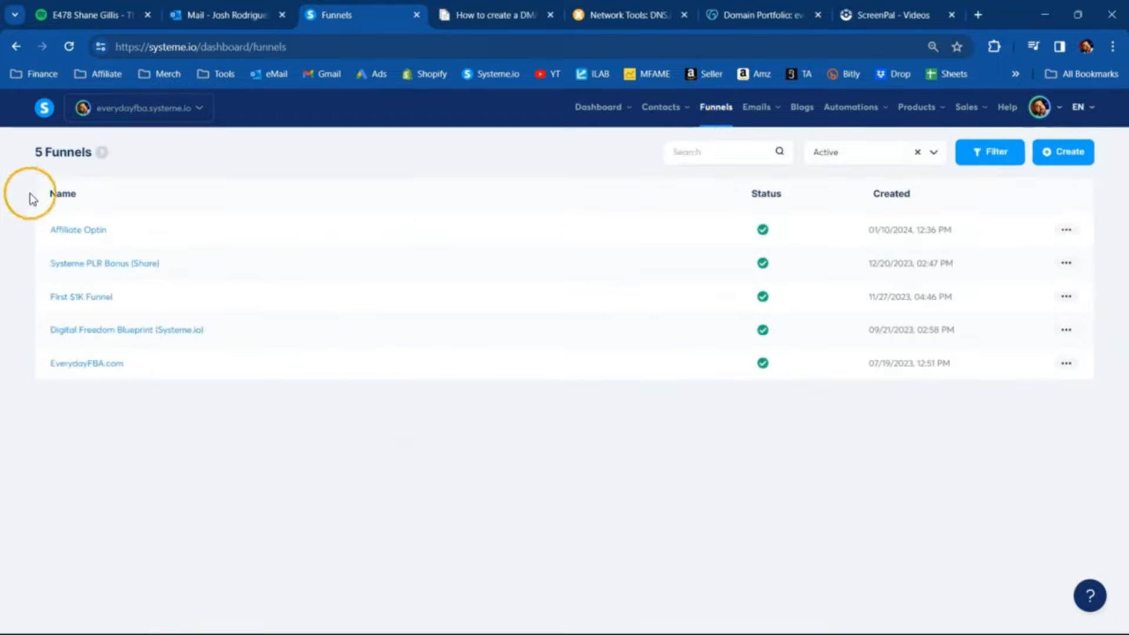
click(83, 230)
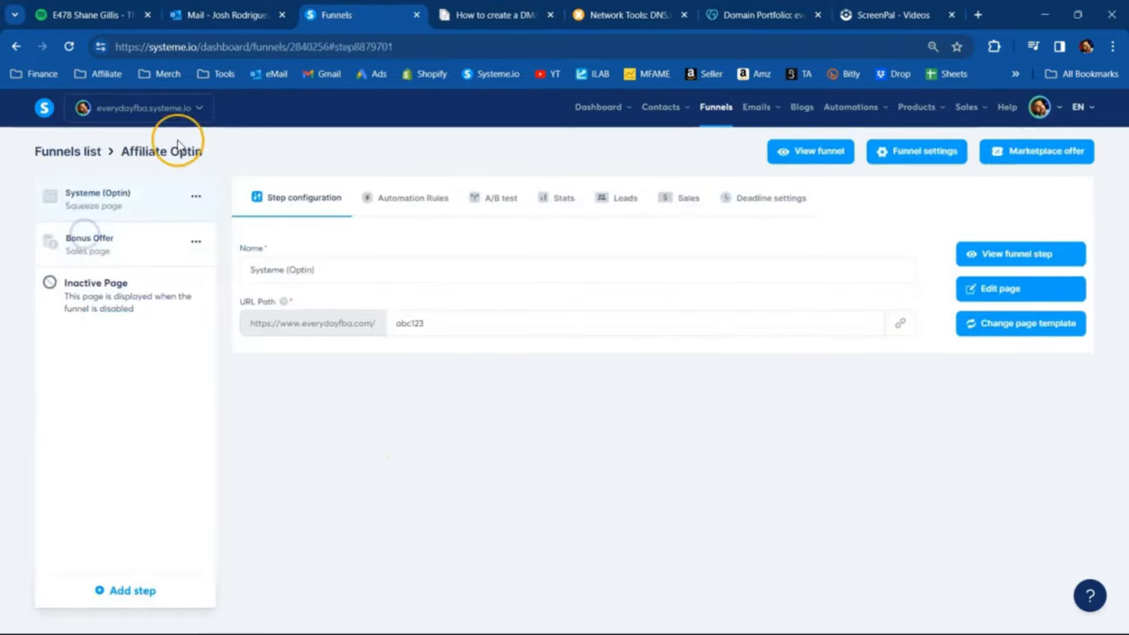
click(994, 256)
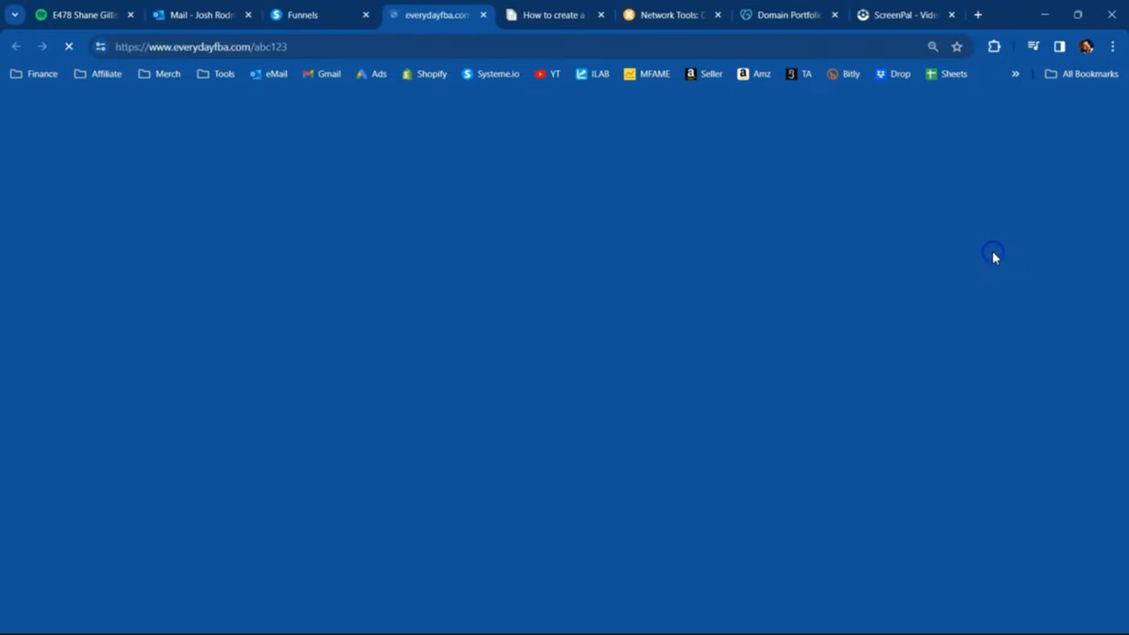
click(483, 14)
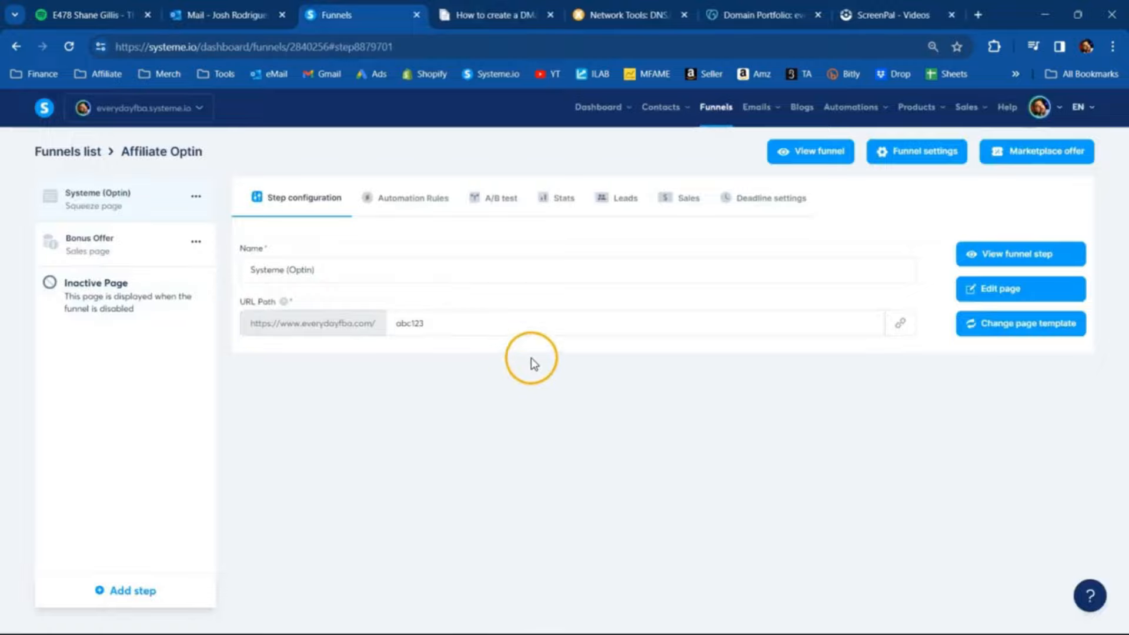
click(909, 154)
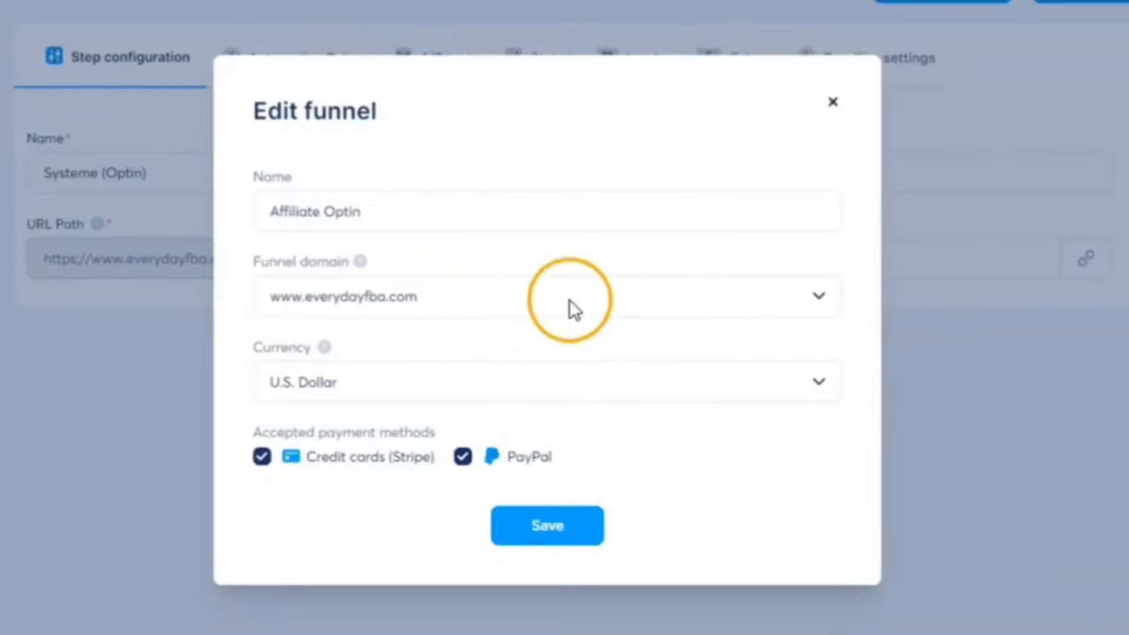
click(579, 351)
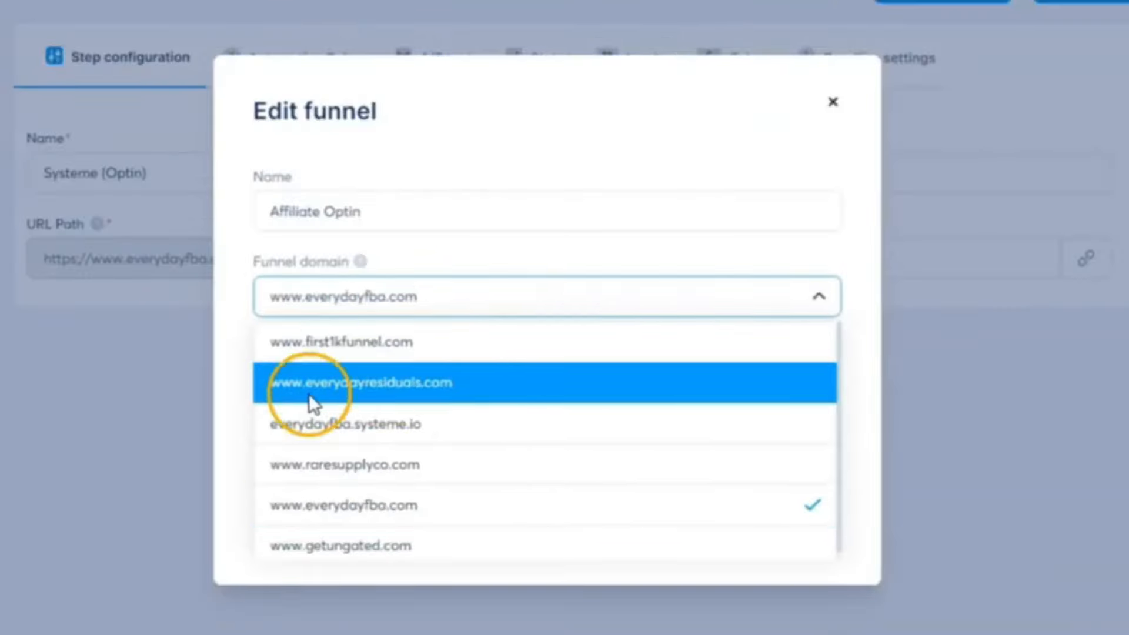
click(363, 384)
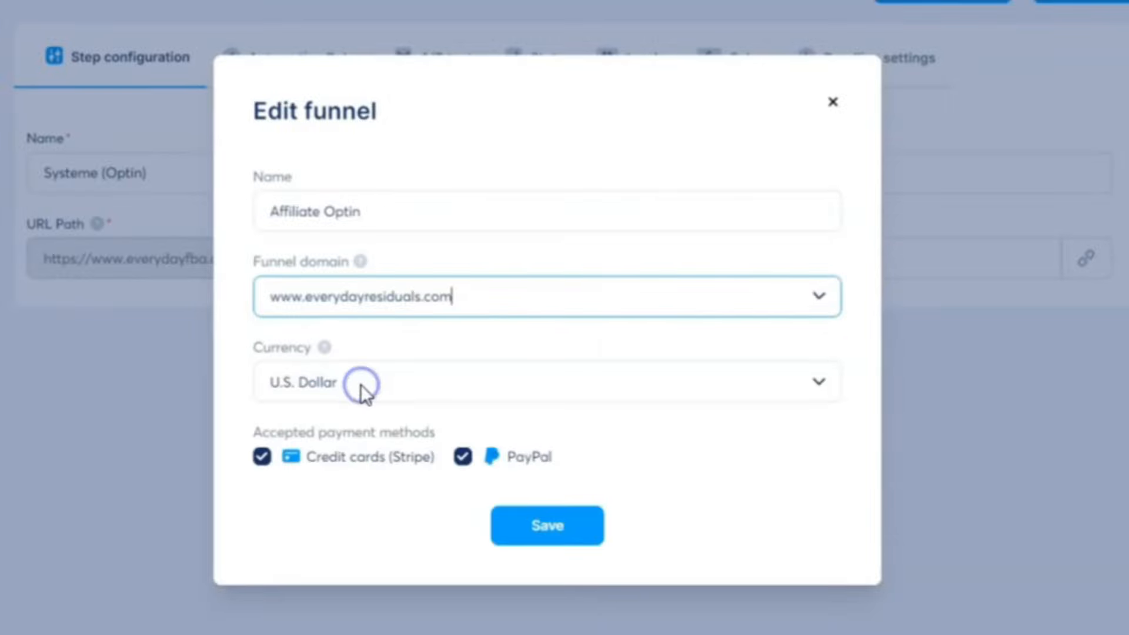
click(555, 536)
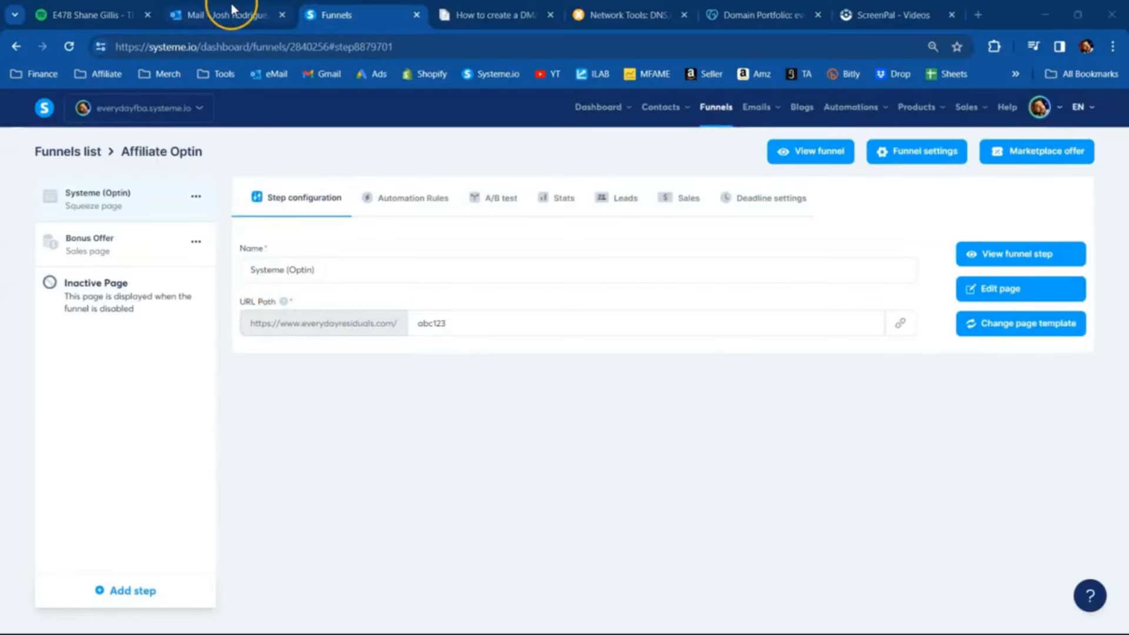
- Switch to Outlook and review the remaining requirements in systeme.io's deliverability email, through the section on spam complaints
click(232, 13)
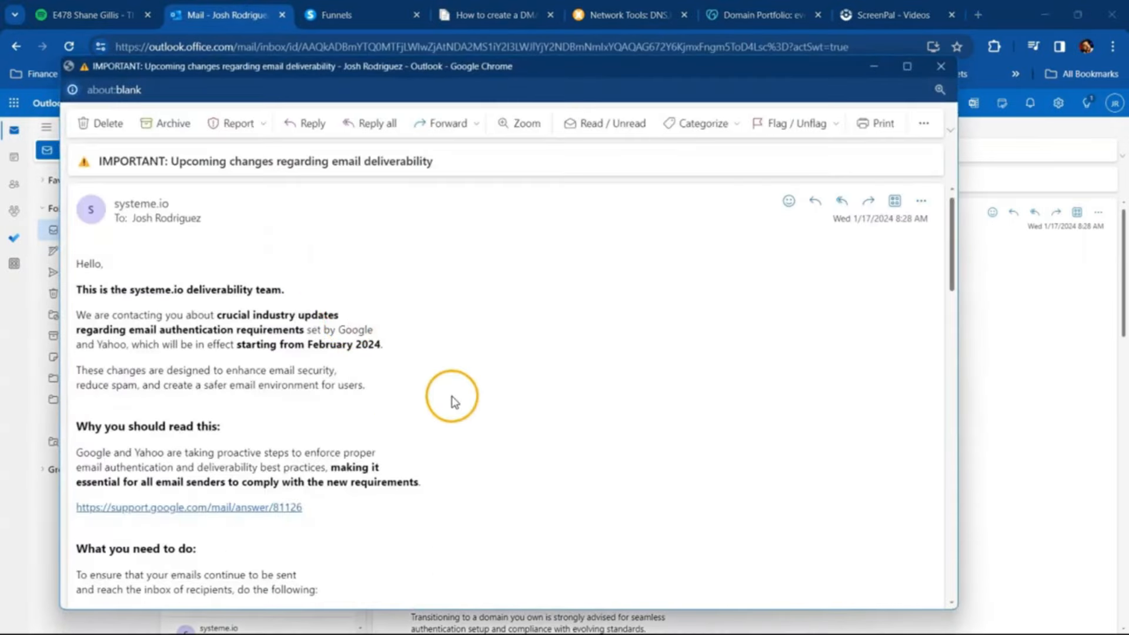
scroll(453, 404, down, 10)
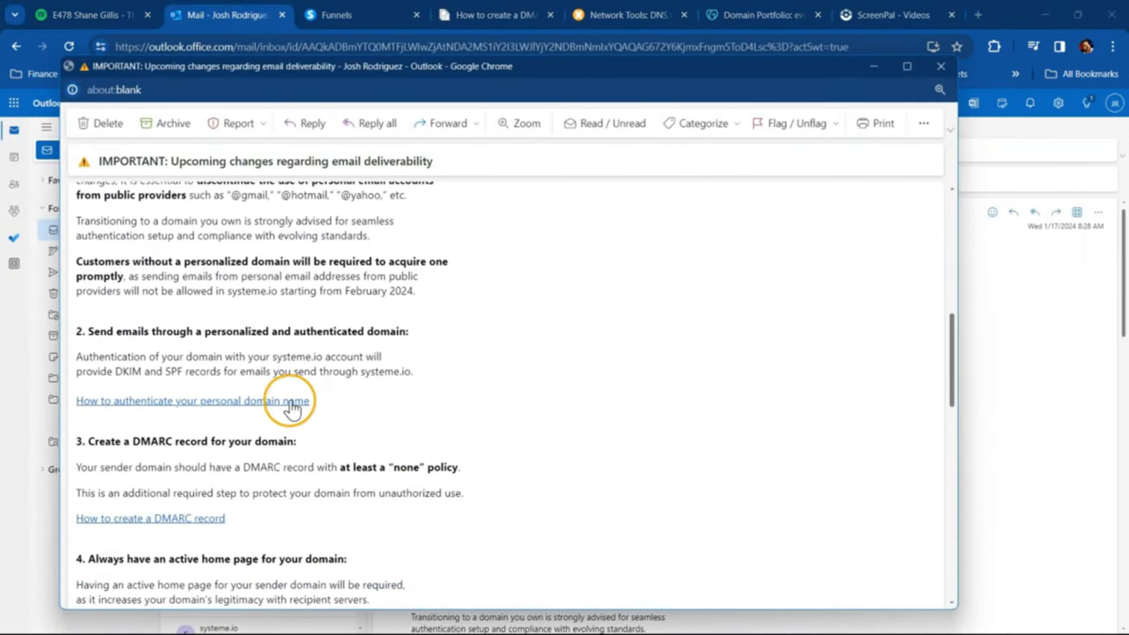
scroll(332, 399, down, 3)
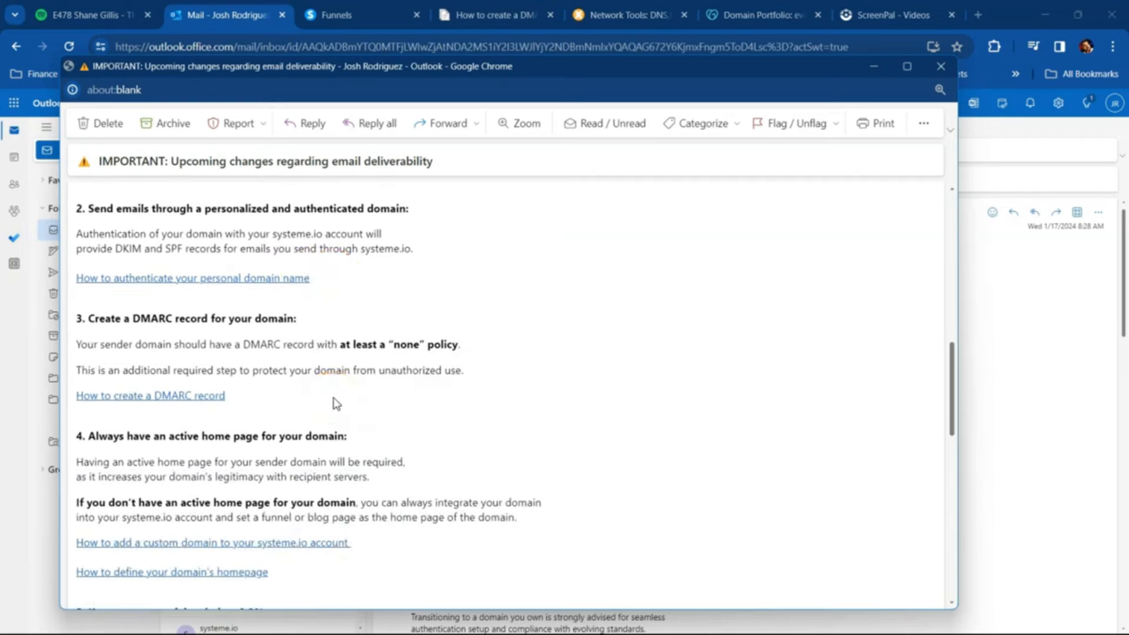
scroll(336, 403, down, 4)
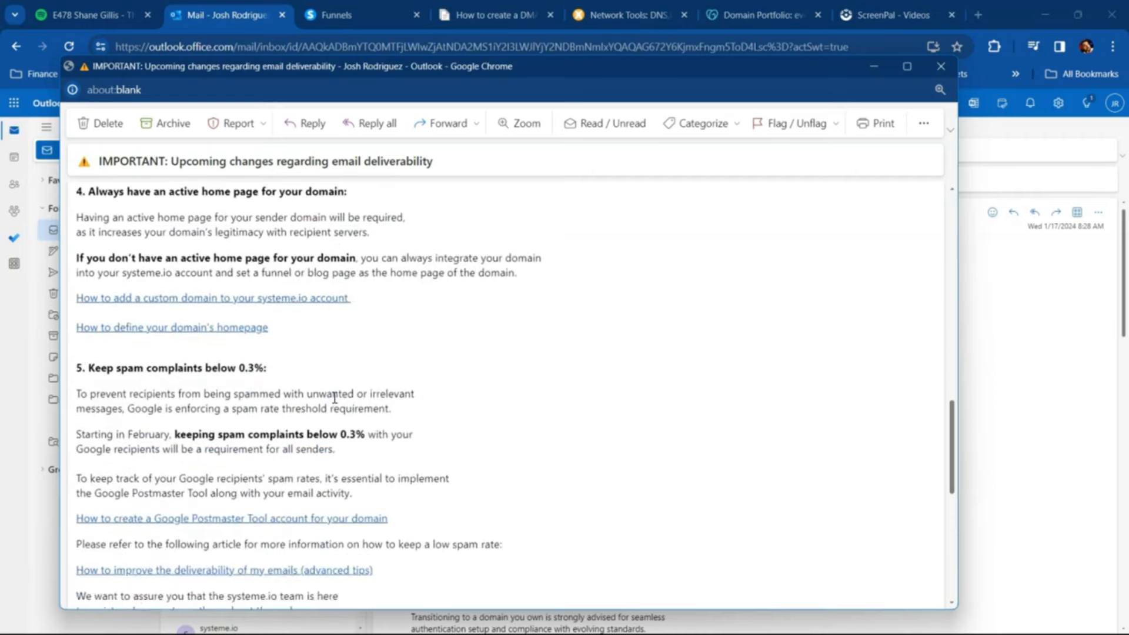
scroll(334, 398, down, 2)
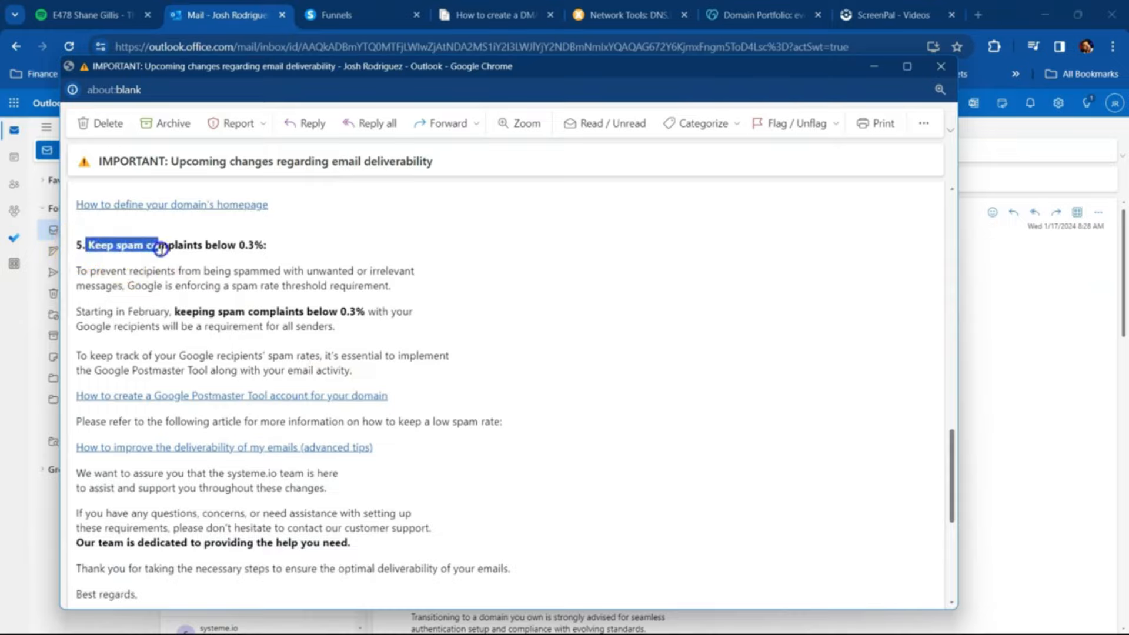
drag(160, 248, 283, 245)
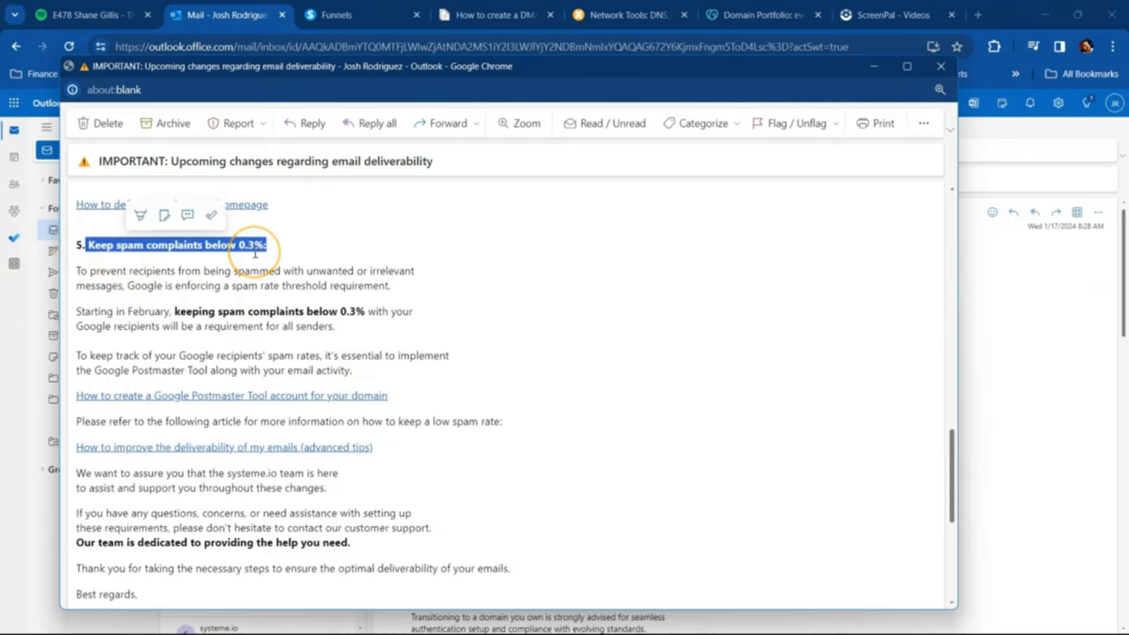
- Return to systeme.io and examine the charts in the account's email statistics
click(372, 8)
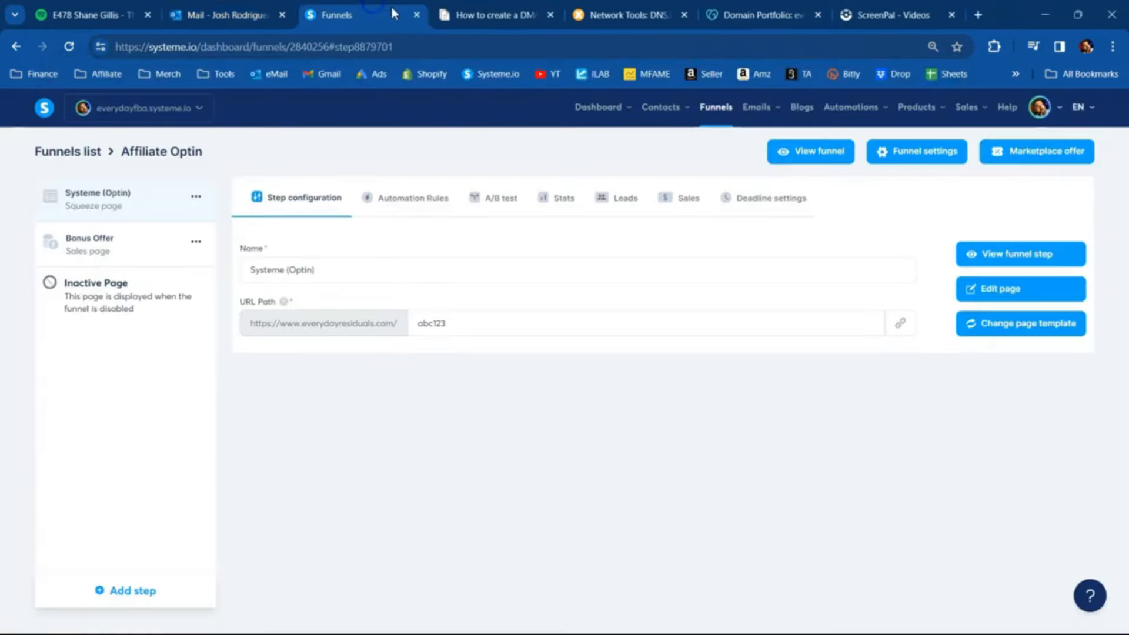
mouse_move(762, 117)
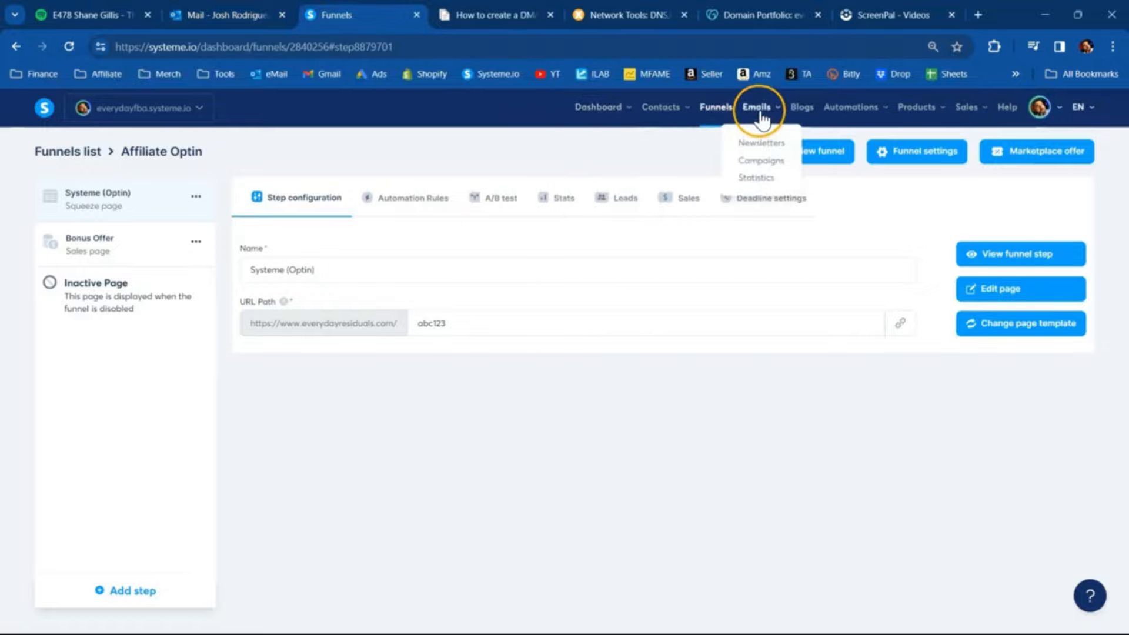
click(758, 178)
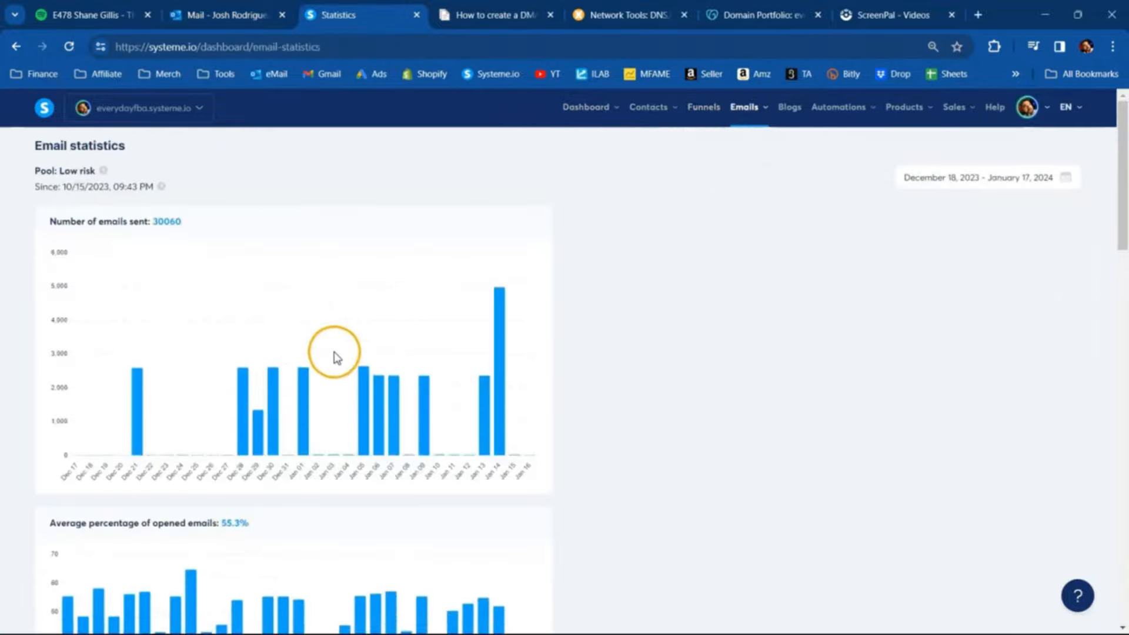
scroll(335, 357, down, 15)
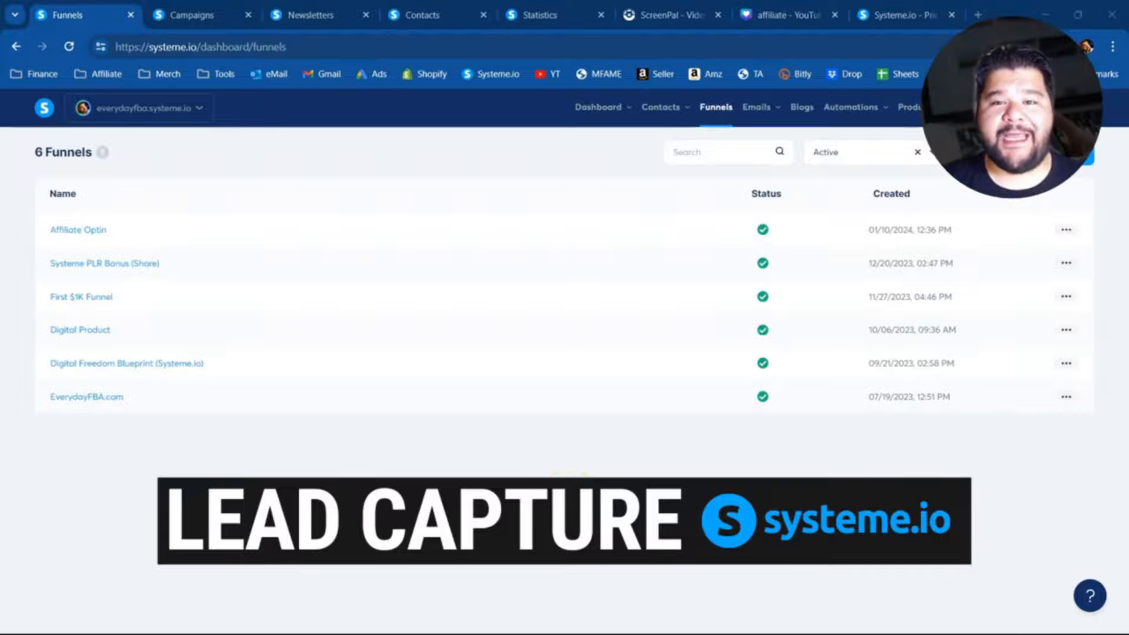
- Create a funnel named OPTIN with the goal Build an audience and save it
click(1087, 160)
click(470, 250)
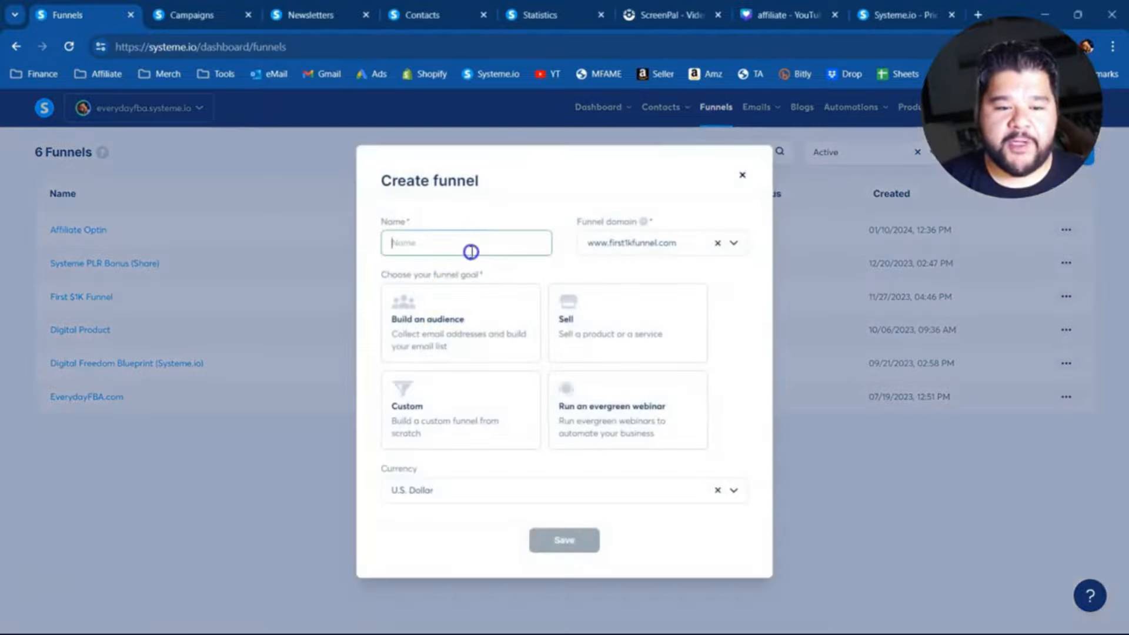
text(OPTIN)
click(479, 343)
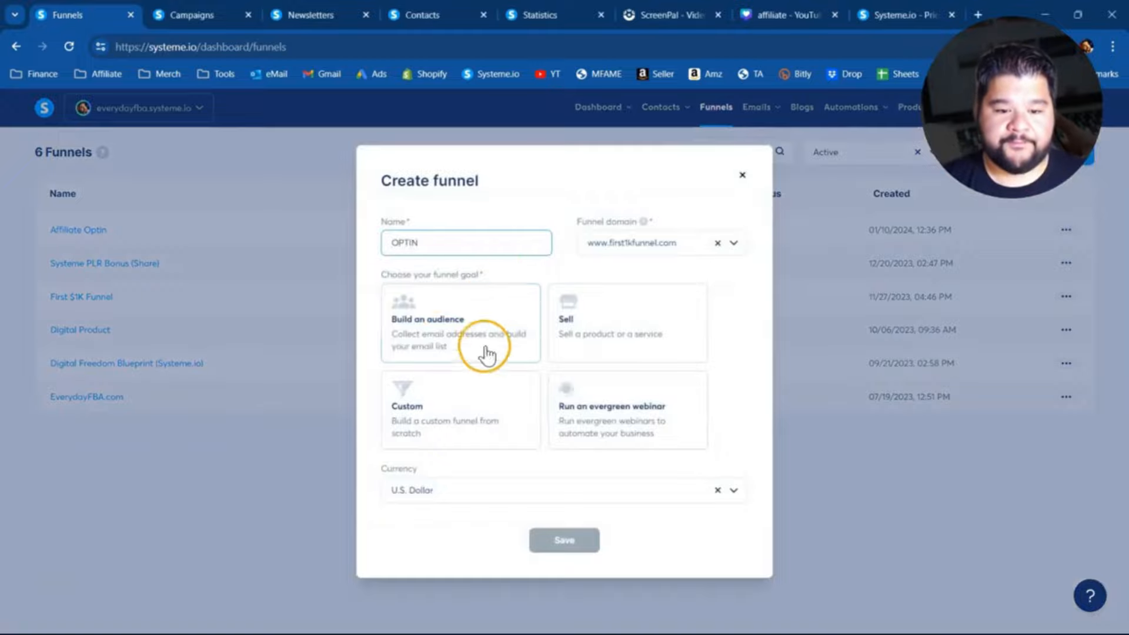
click(563, 547)
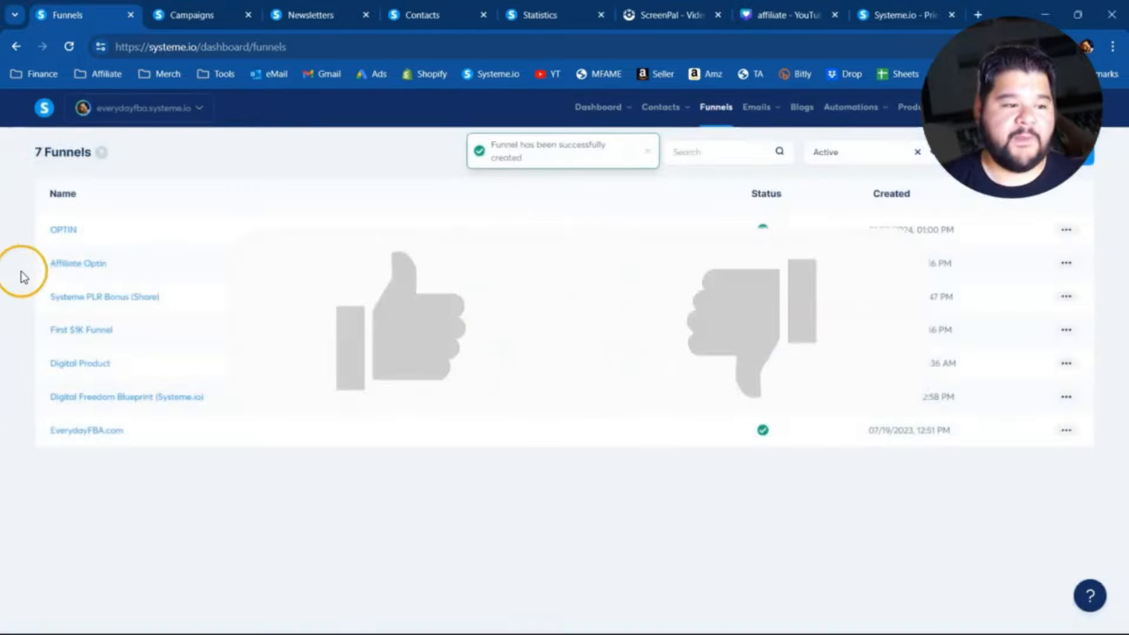
- Apply the "A task hub for modern teams." template to the OPTIN funnel's squeeze page and preview the resulting page
click(63, 234)
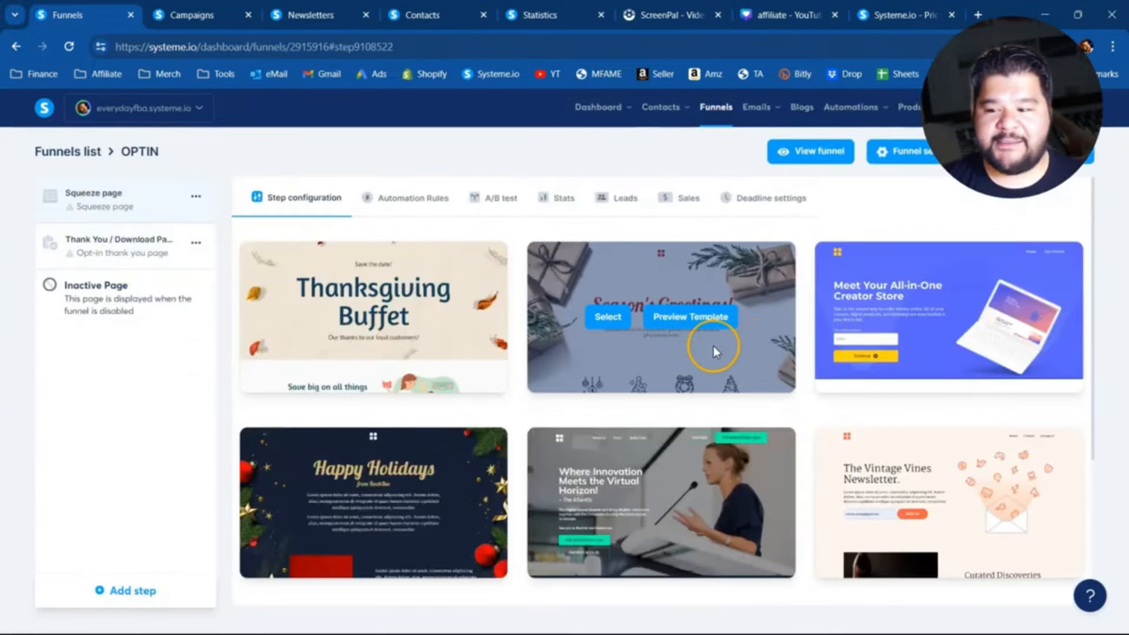
scroll(481, 376, down, 4)
click(955, 567)
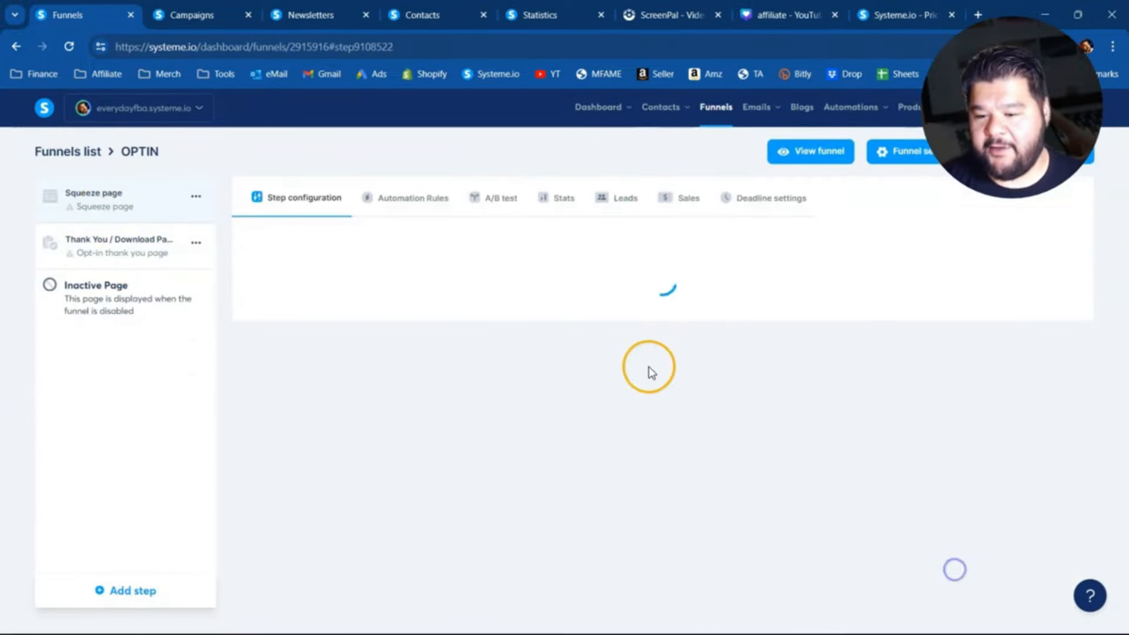
scroll(616, 356, down, 20)
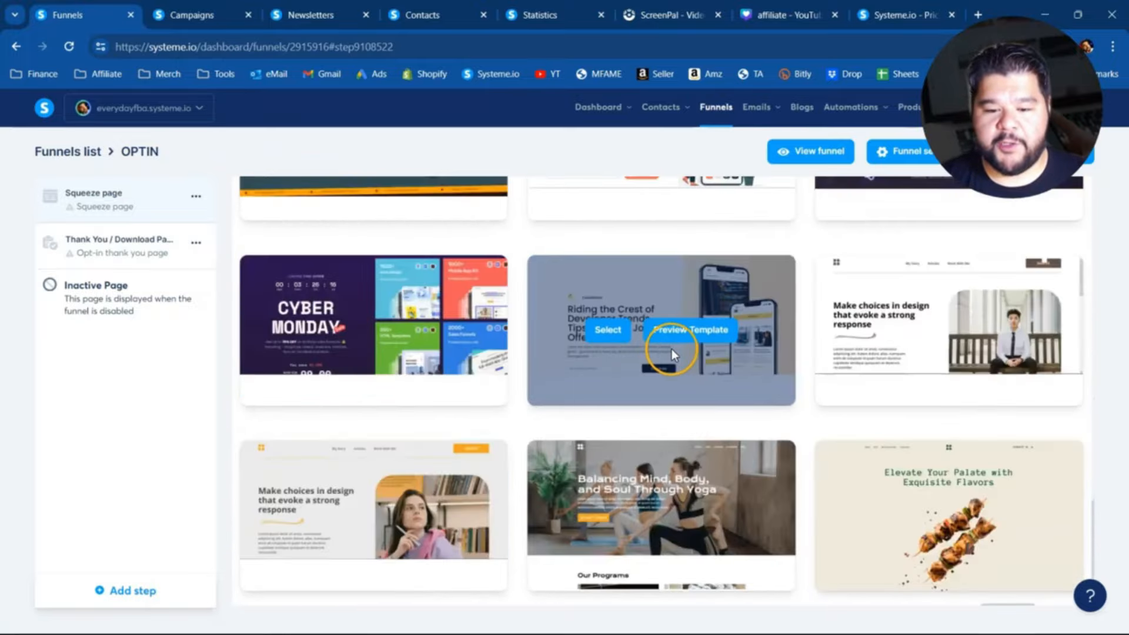
scroll(935, 297, up, 5)
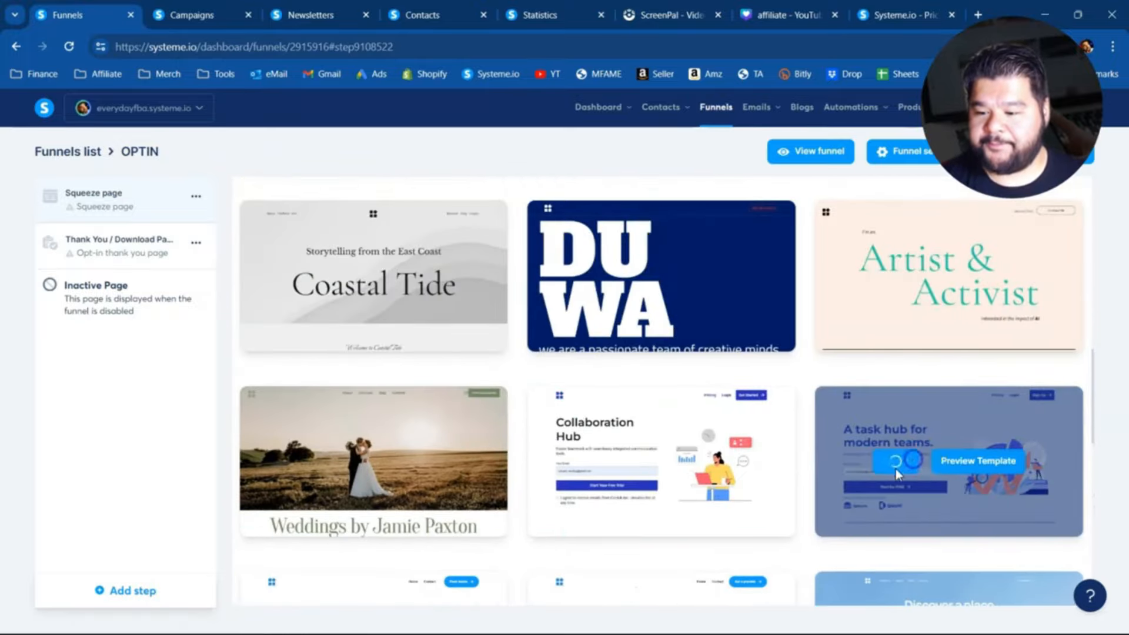
click(895, 462)
click(1007, 265)
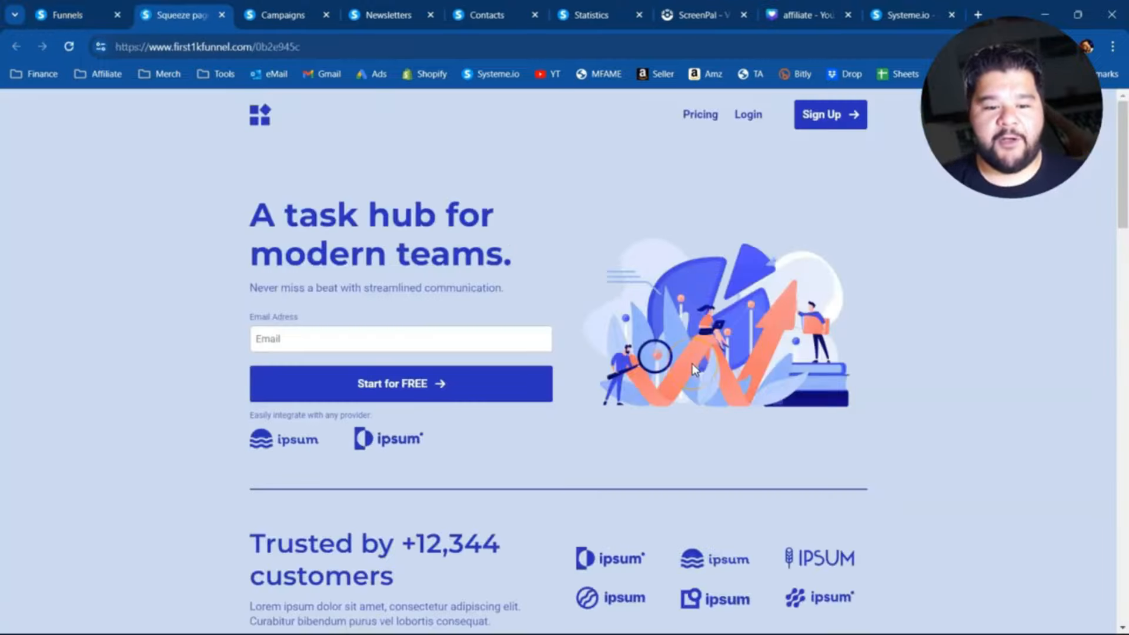
scroll(666, 383, down, 15)
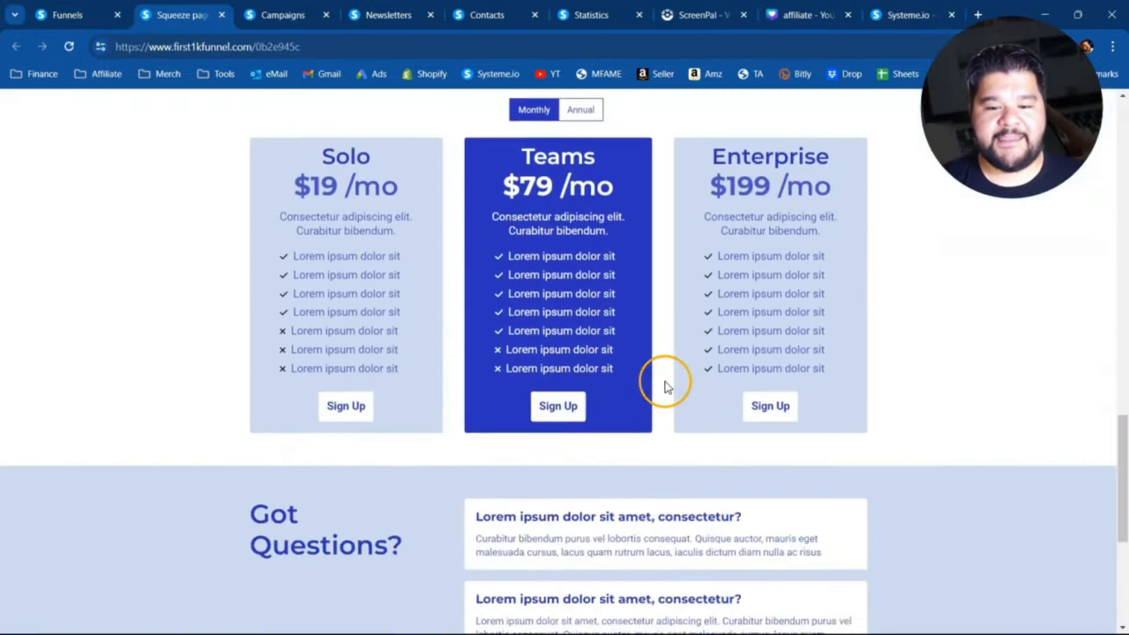
- Open the OPTIN squeeze page in the editor and delete the header and all sections below the hero with the email form
scroll(529, 423, up, 15)
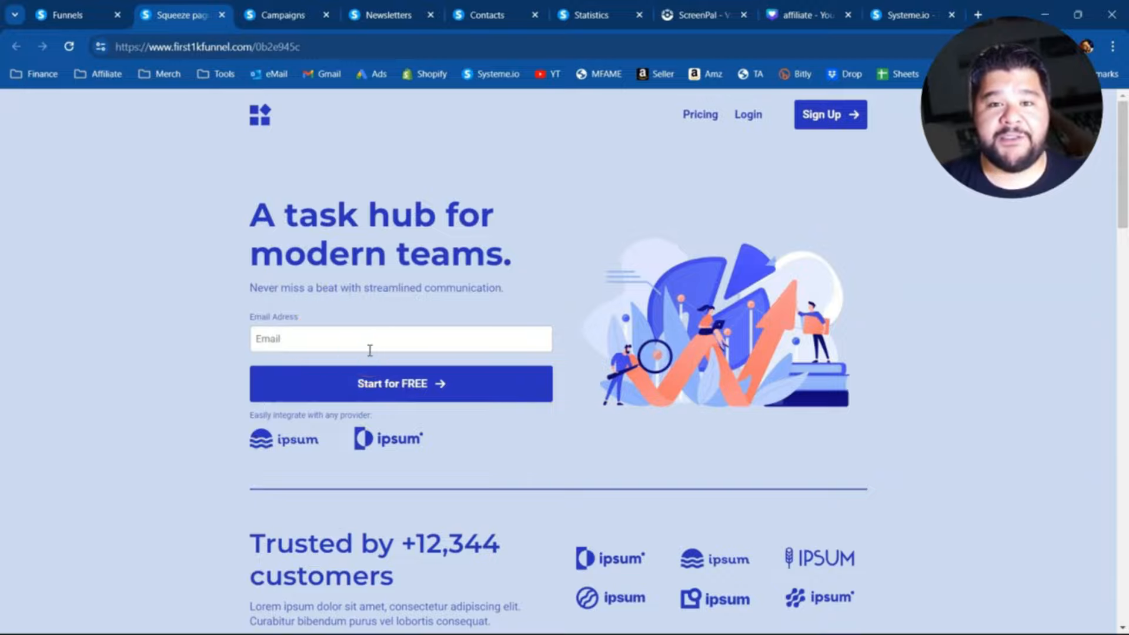
click(71, 15)
click(1011, 291)
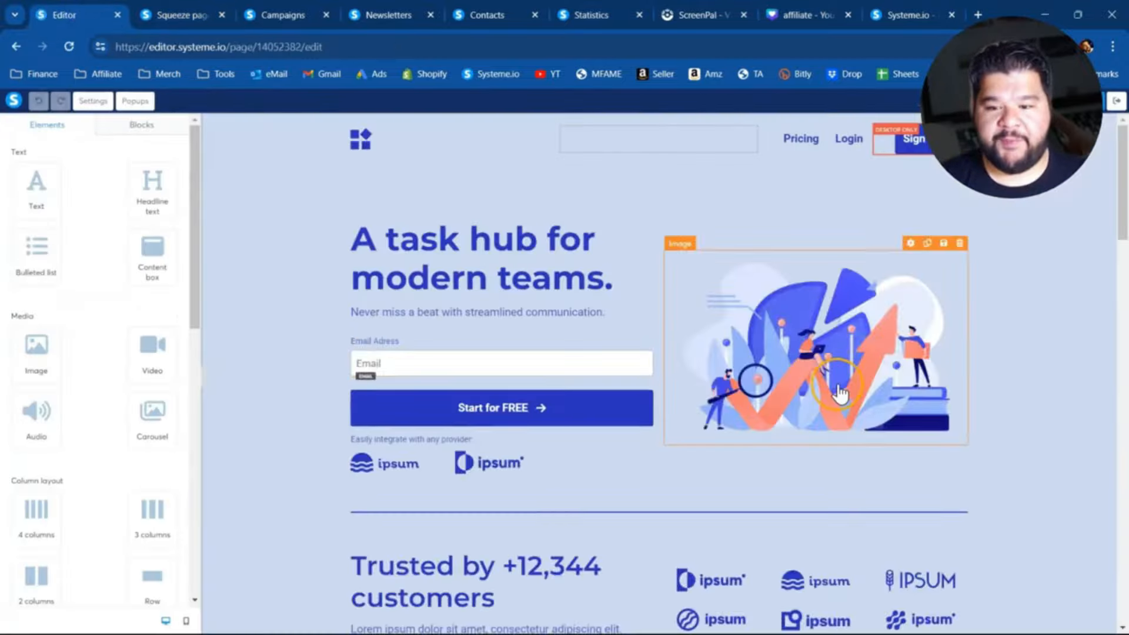
scroll(1088, 381, down, 5)
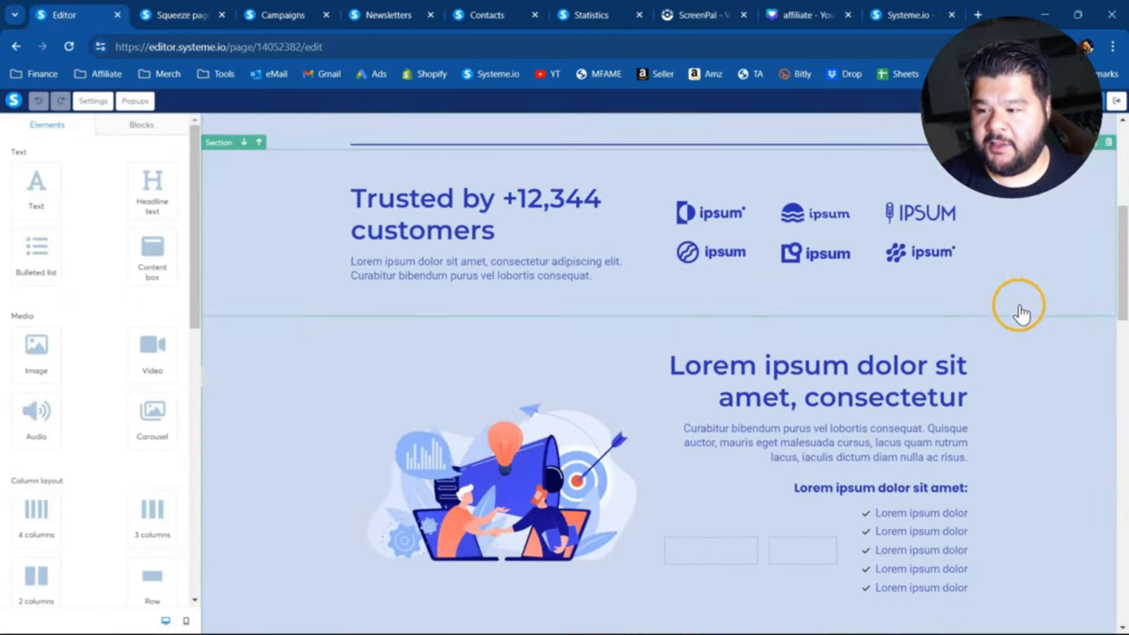
click(1109, 144)
click(627, 136)
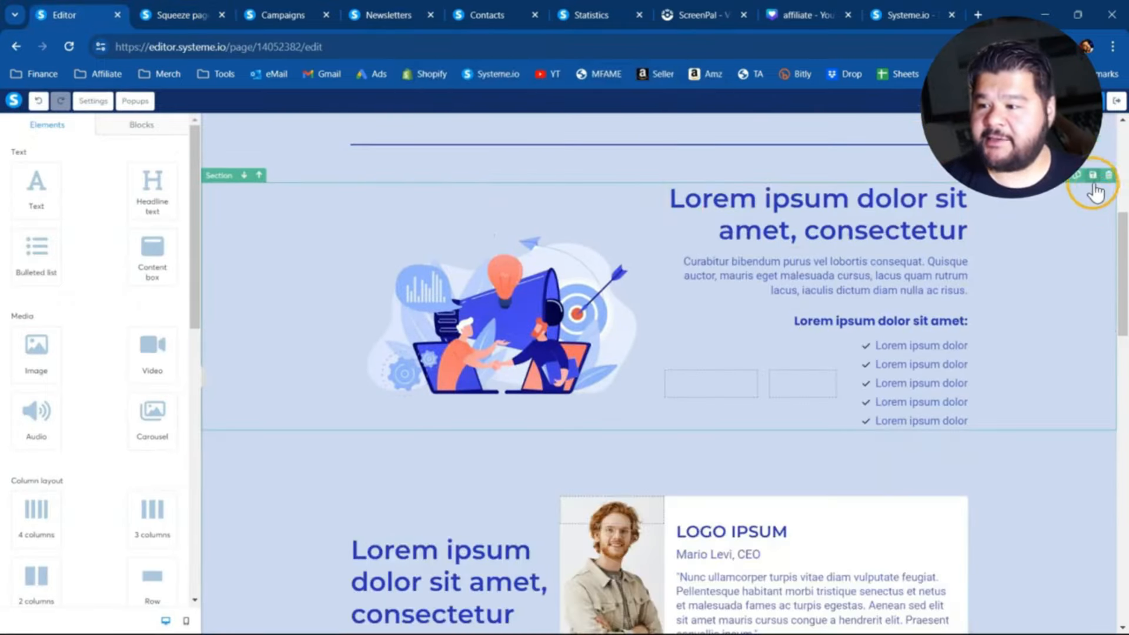
click(1108, 176)
click(639, 145)
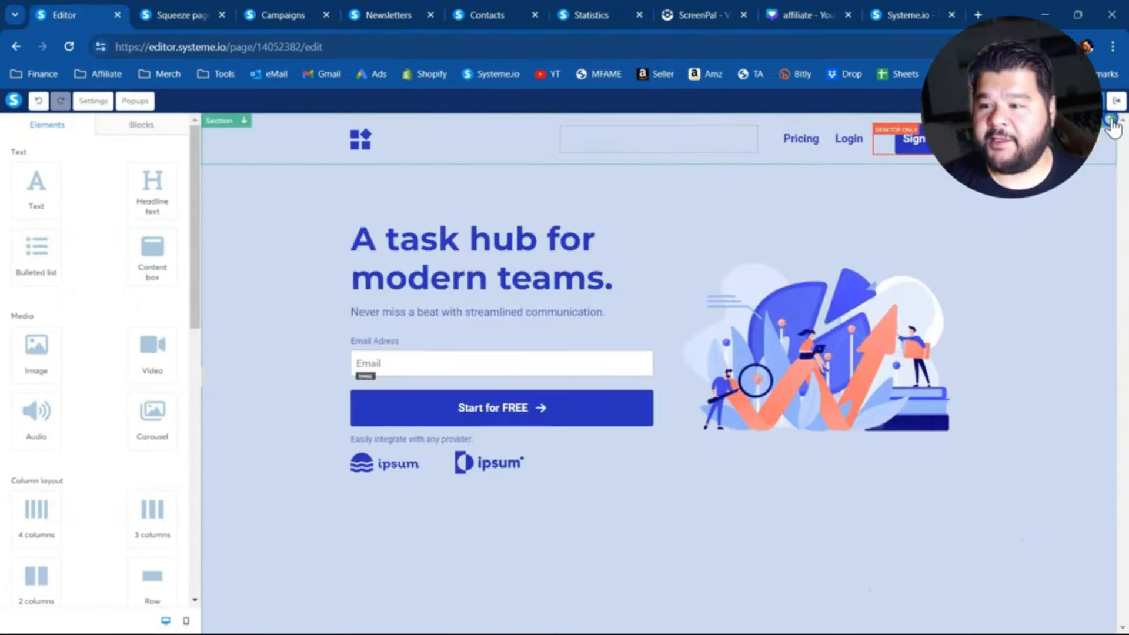
click(1111, 124)
click(629, 140)
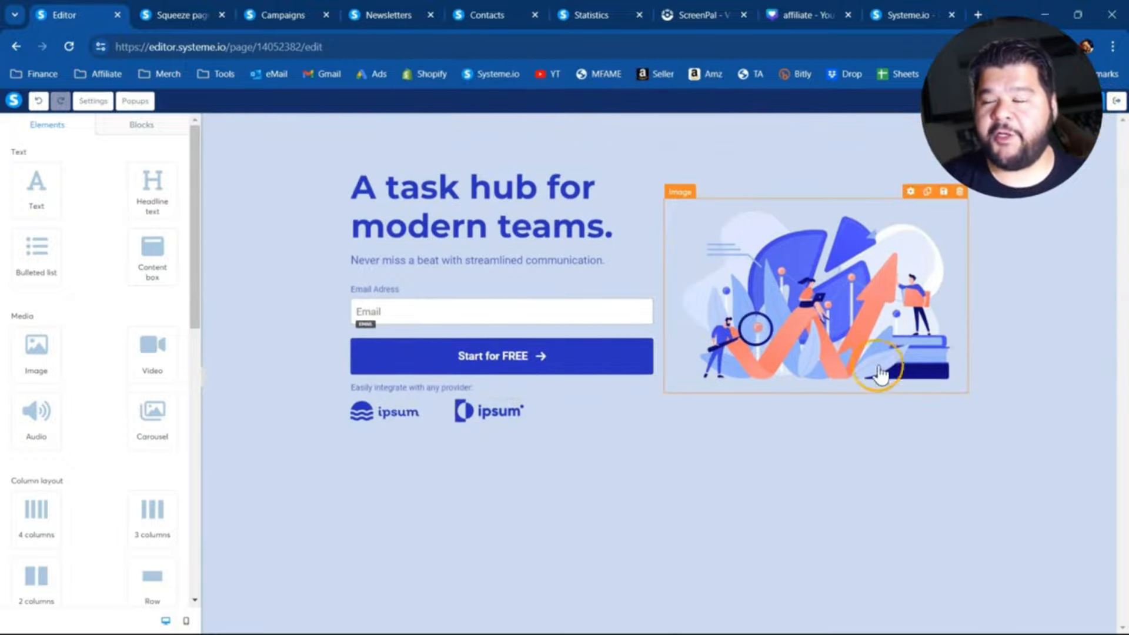
- Leave the page editor and preview the trimmed squeeze page from the OPTIN funnel
click(1117, 101)
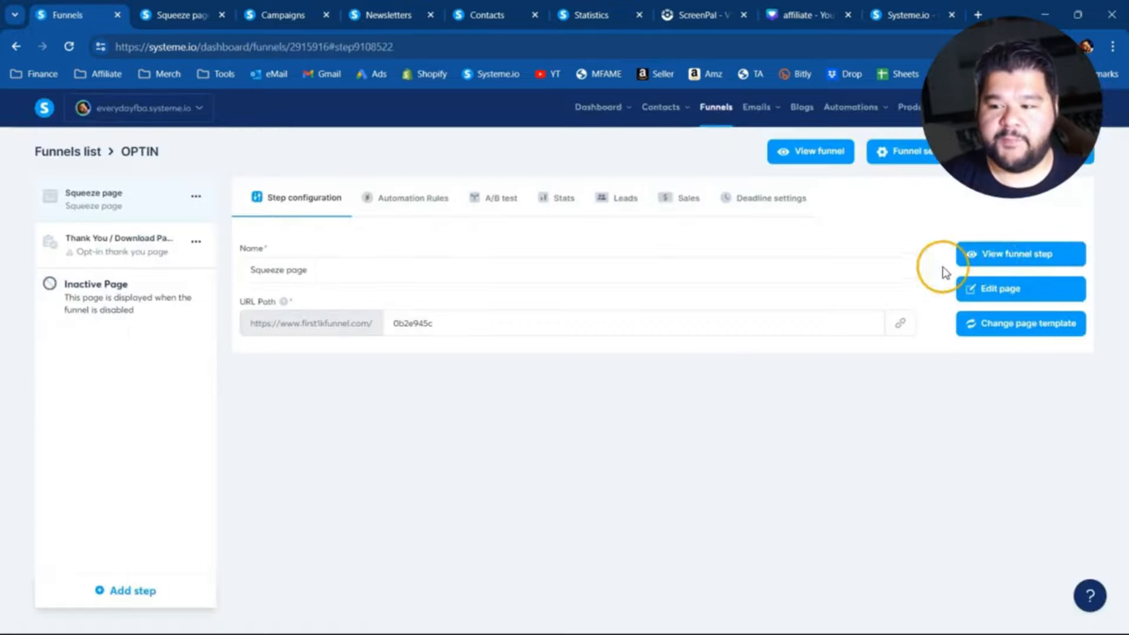
click(1021, 251)
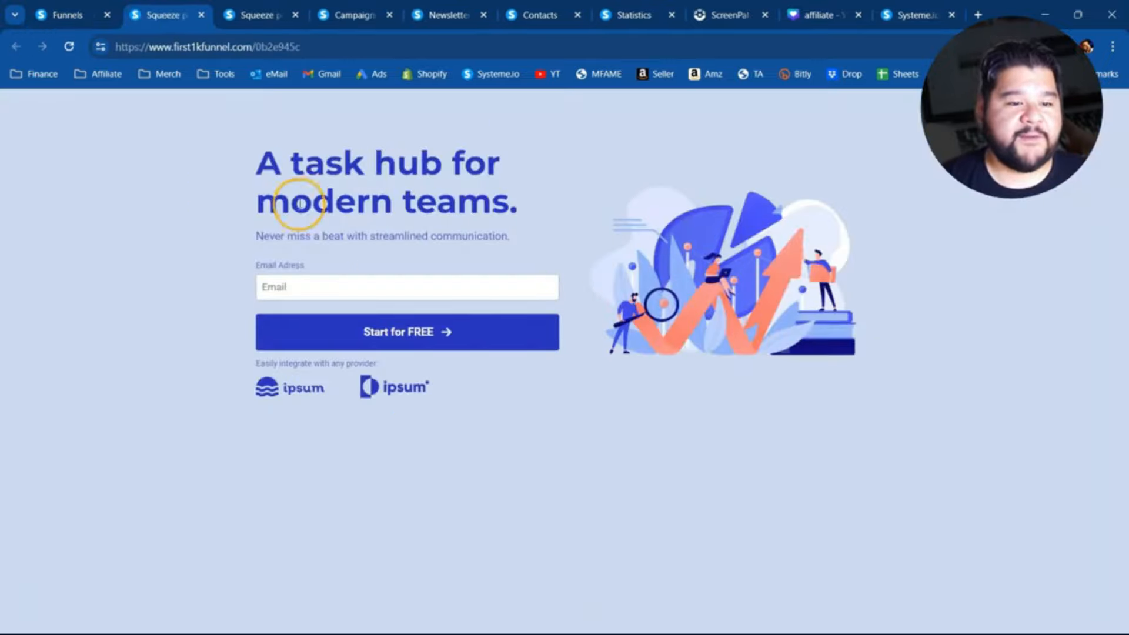
click(60, 15)
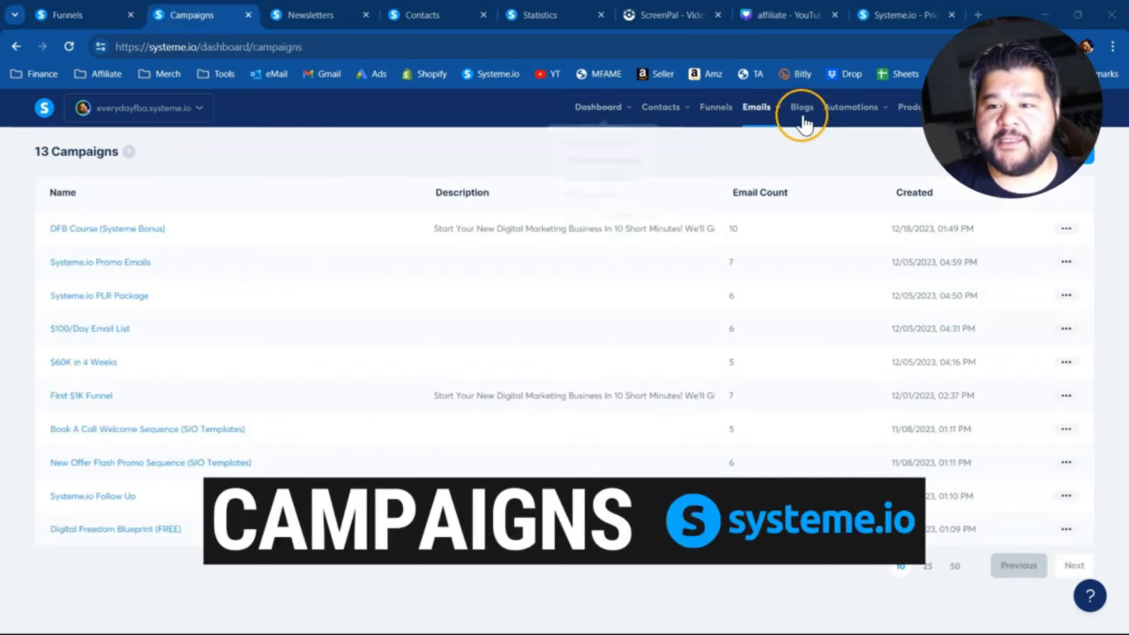
- Create an email campaign with TEST as both its name and description
mouse_move(757, 111)
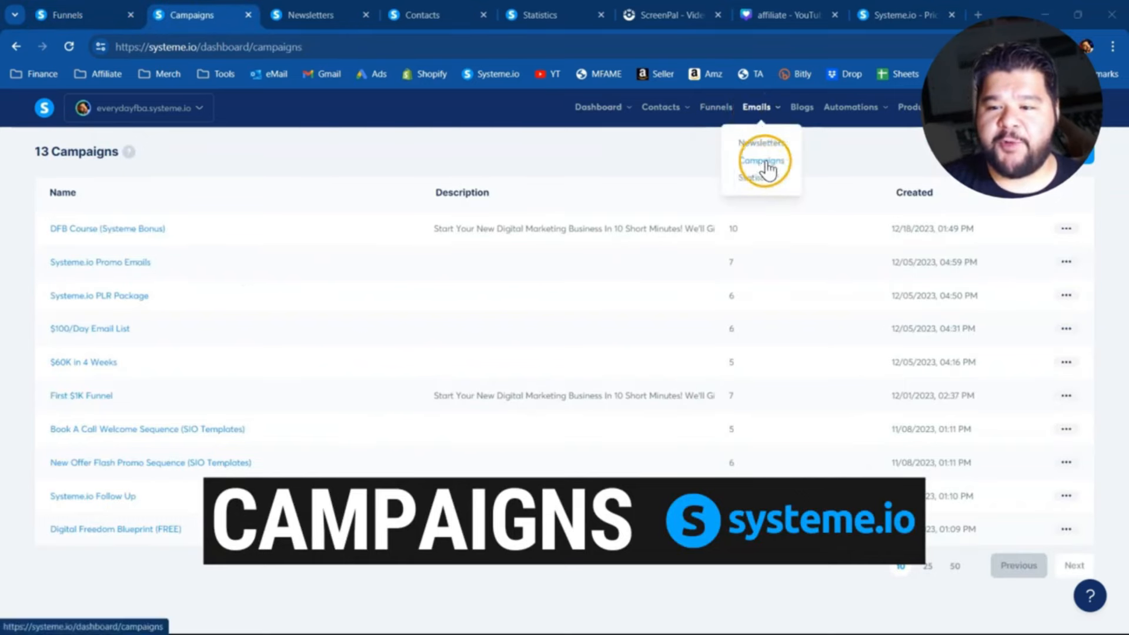
click(1086, 165)
click(414, 336)
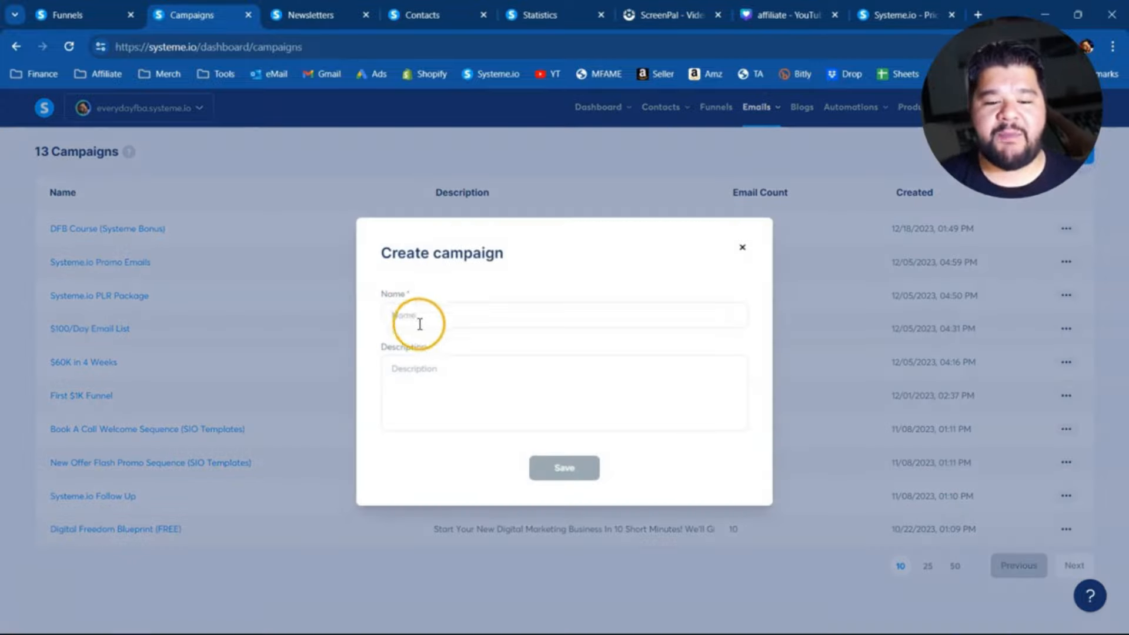
click(428, 324)
text(TEST)
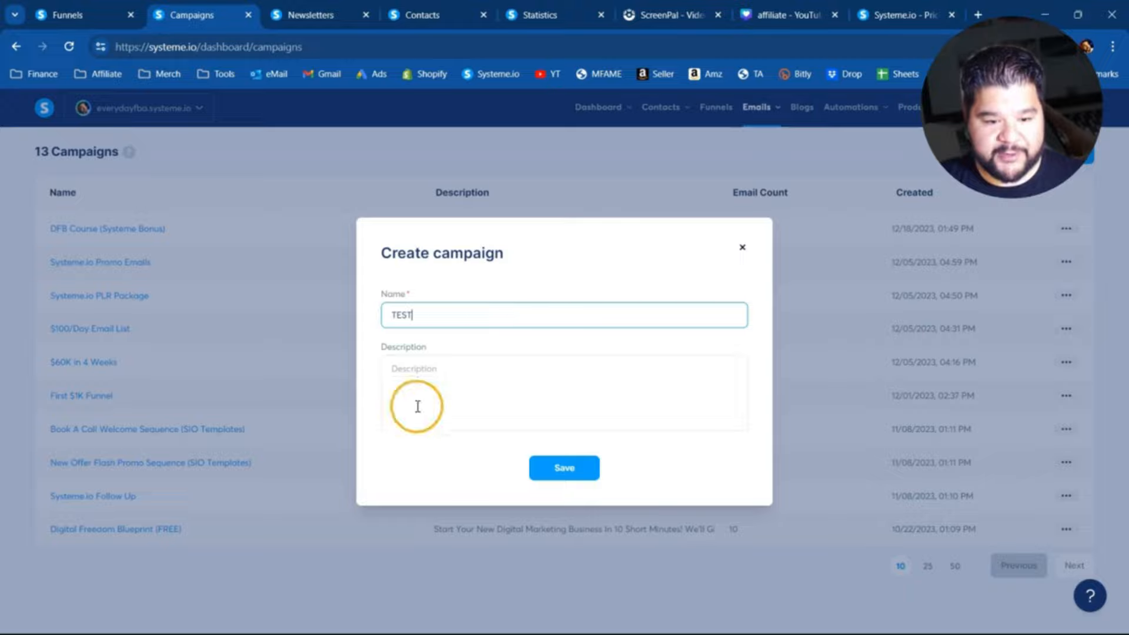
click(417, 406)
text(TEST)
click(561, 469)
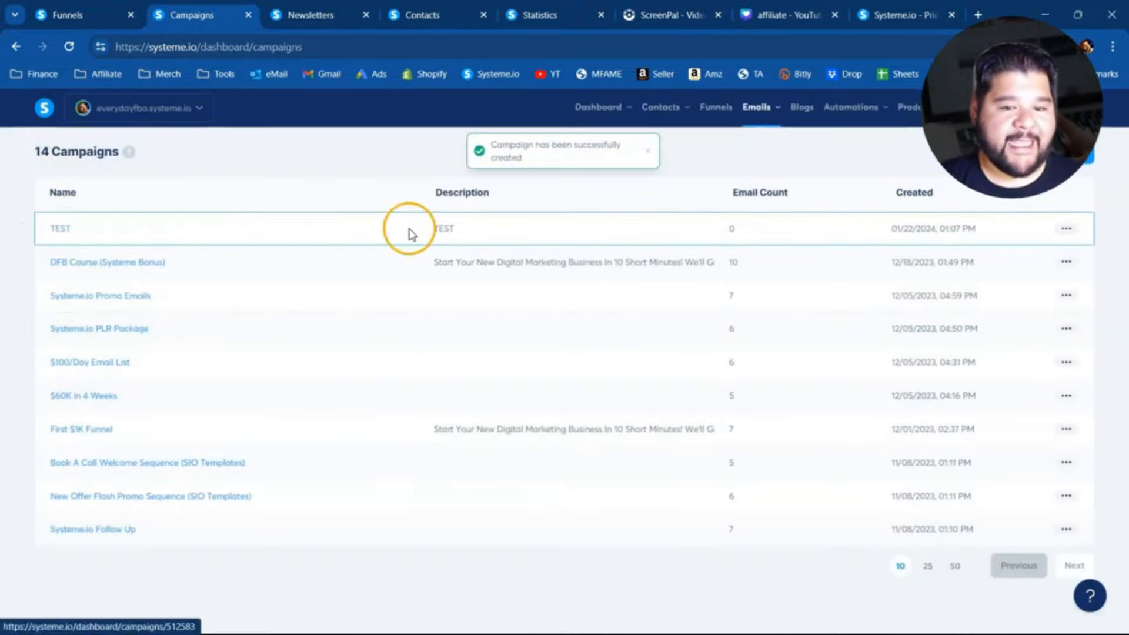
- Add an email with subject #1 and body ASDFASDFASDFASDF to the TEST campaign, save it and return to the campaign
click(54, 230)
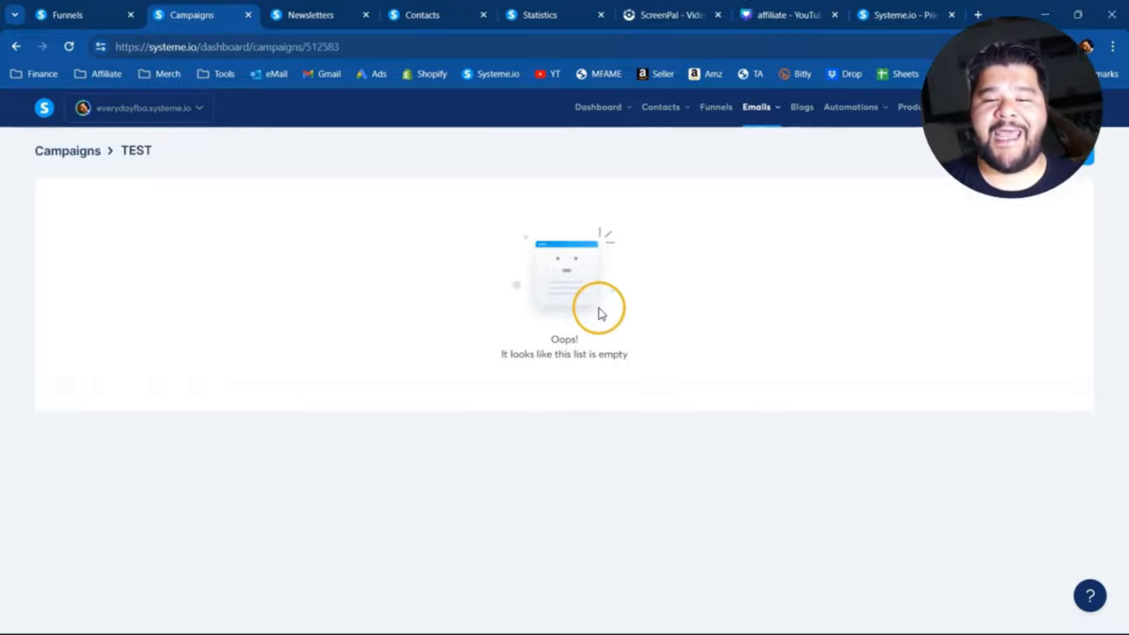
click(1087, 156)
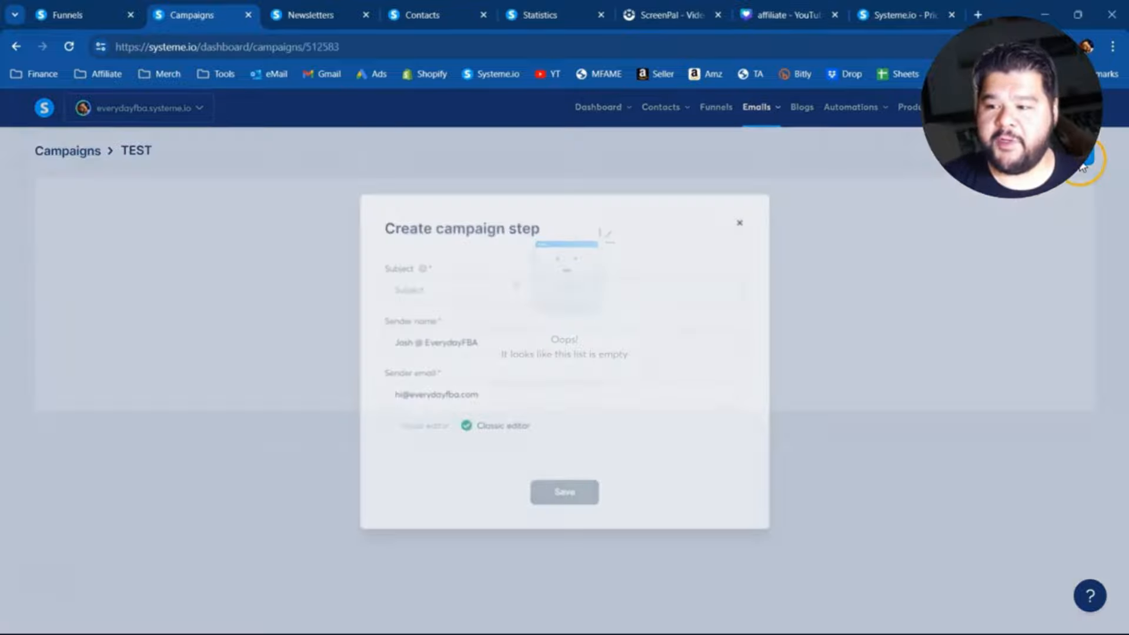
click(421, 285)
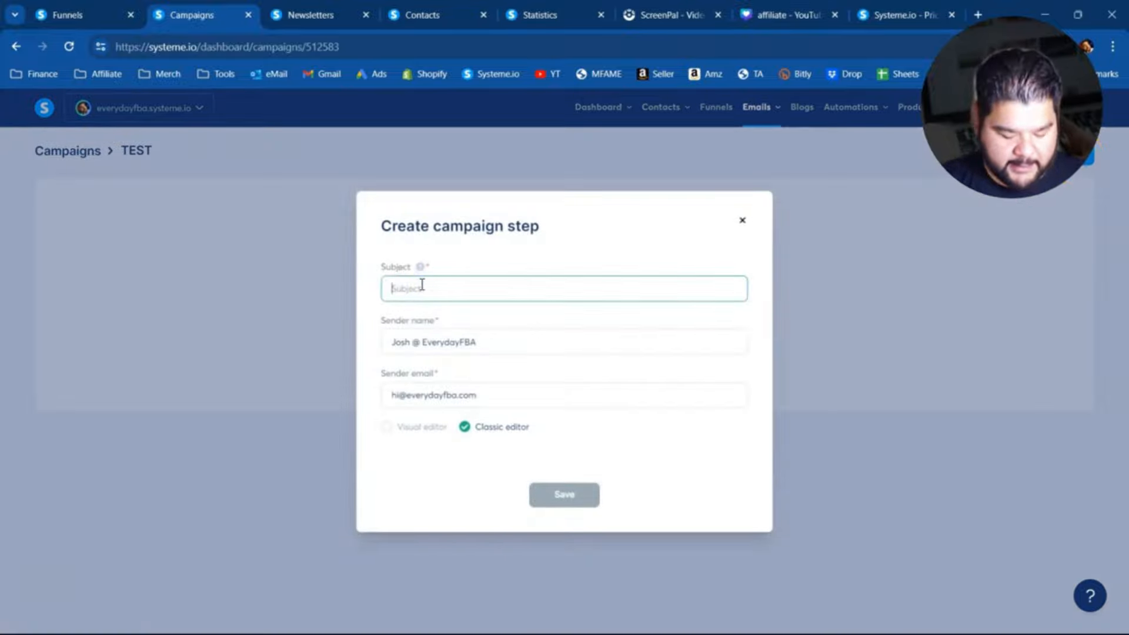
text(#1)
click(588, 498)
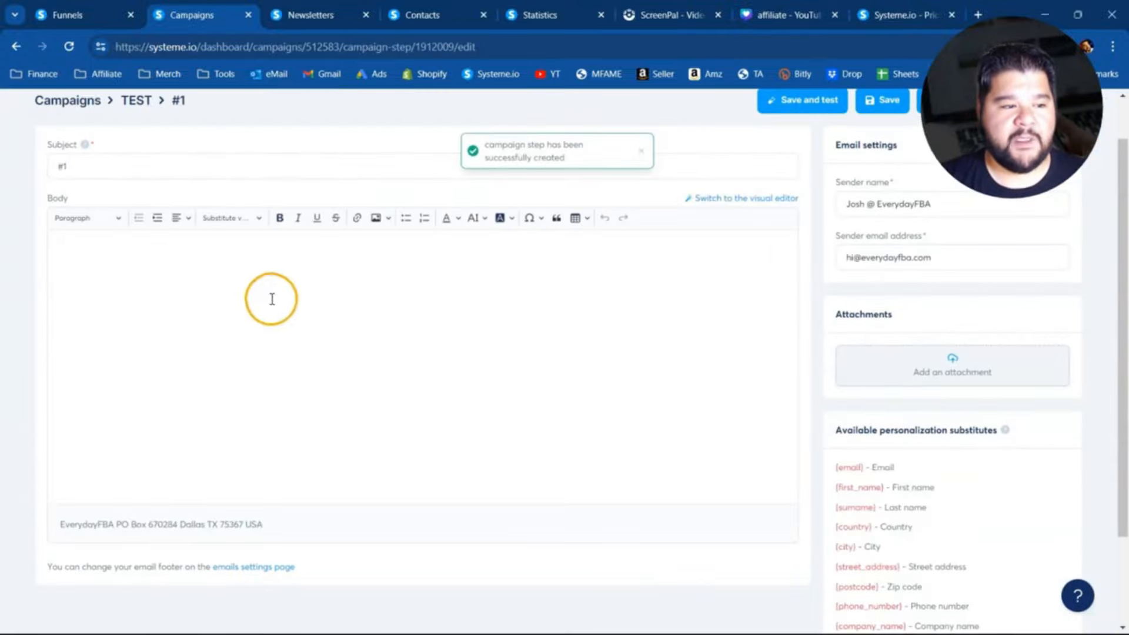
click(270, 300)
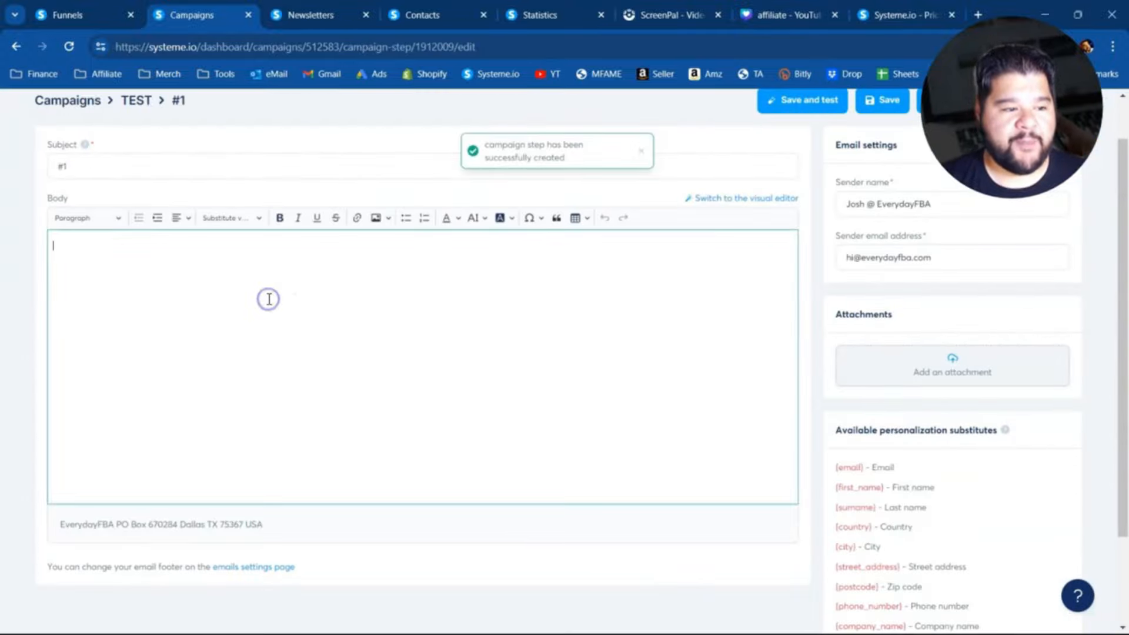
text(ASDFASDFASDFASDF)
click(881, 101)
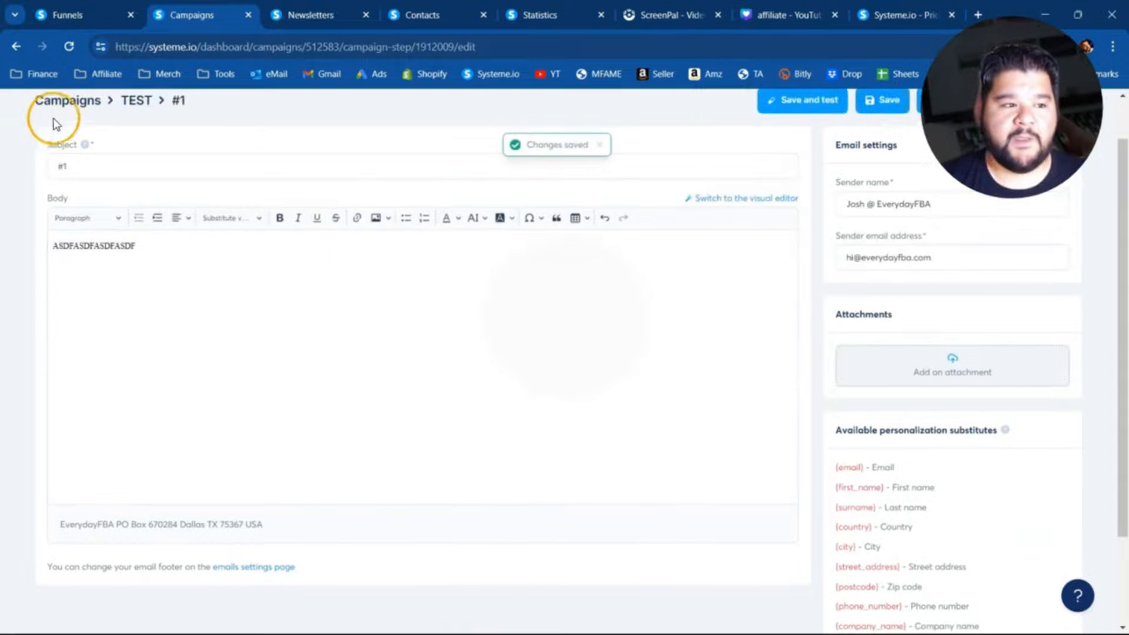
click(136, 101)
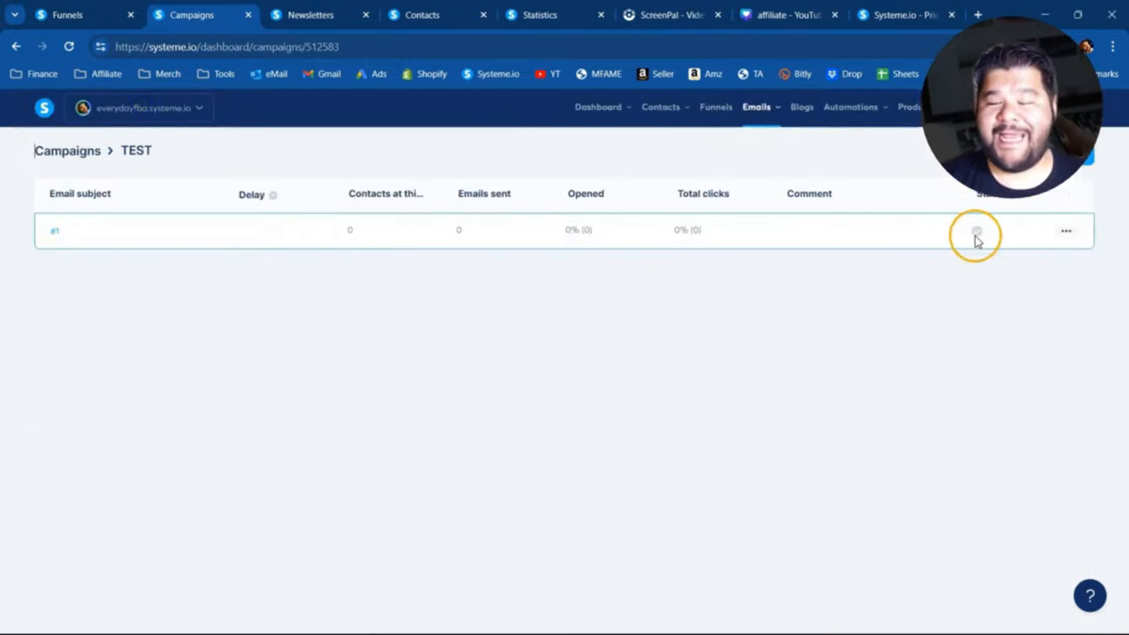
- Add an email with subject #2 and body ASDFASDFASDFAS to the TEST campaign, save it and return to the campaign
click(1083, 156)
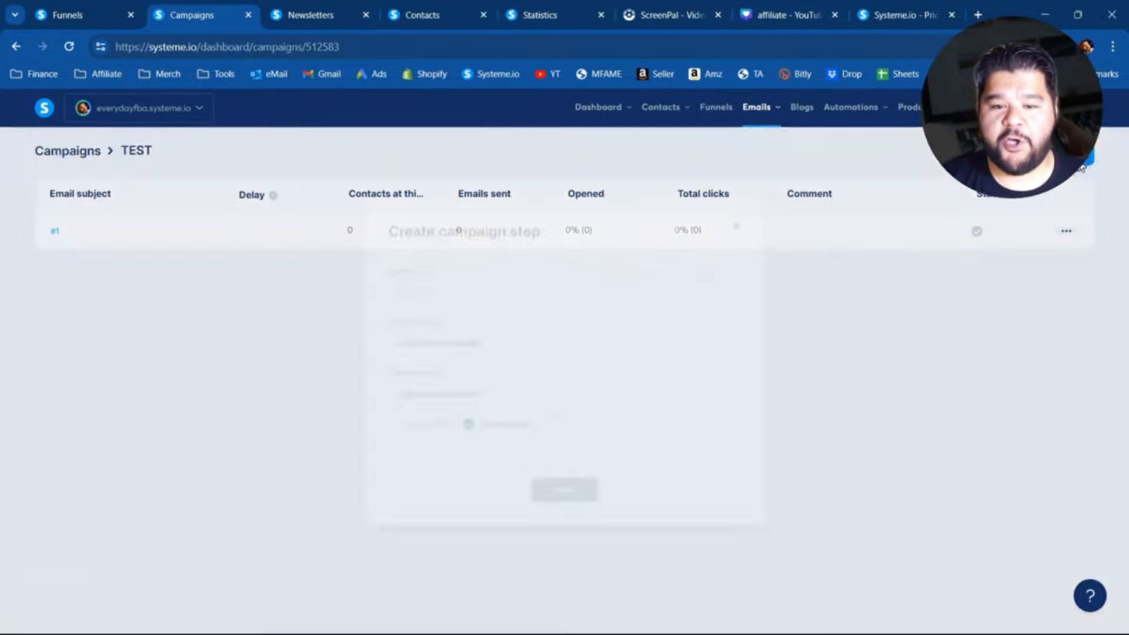
click(450, 289)
text(10)
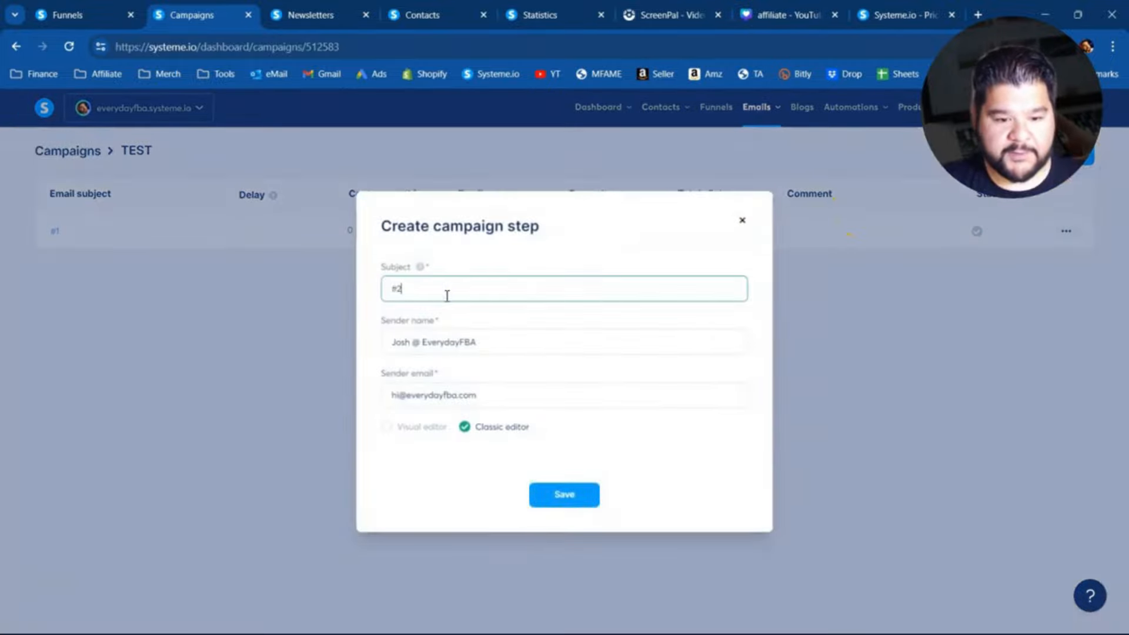
click(571, 497)
click(259, 278)
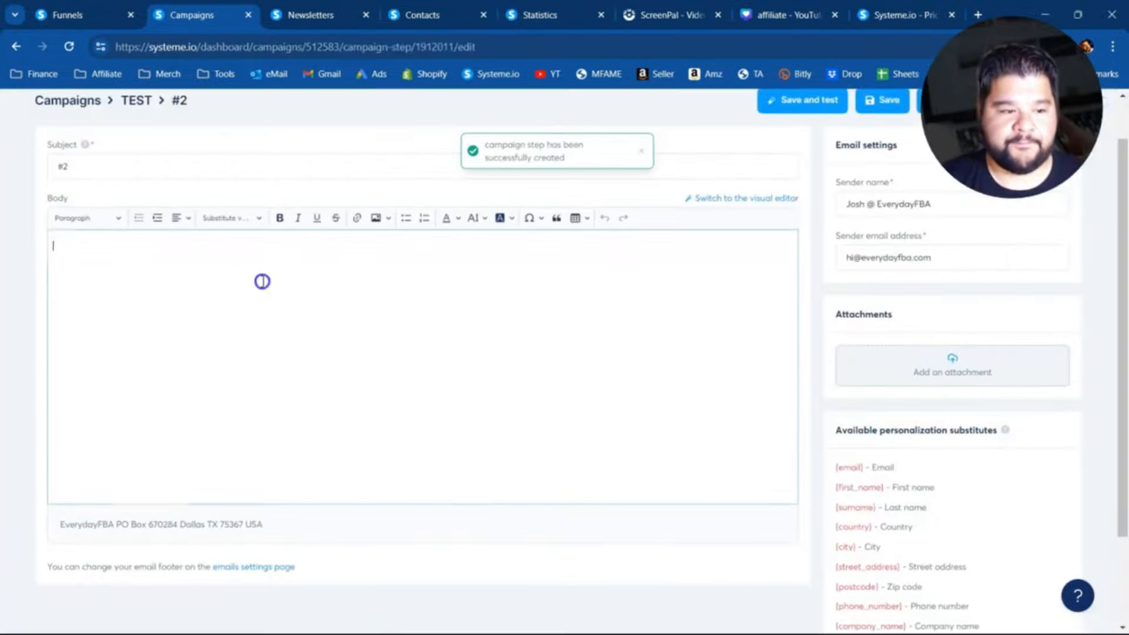
text(ASDFASDFASDFAS)
click(887, 101)
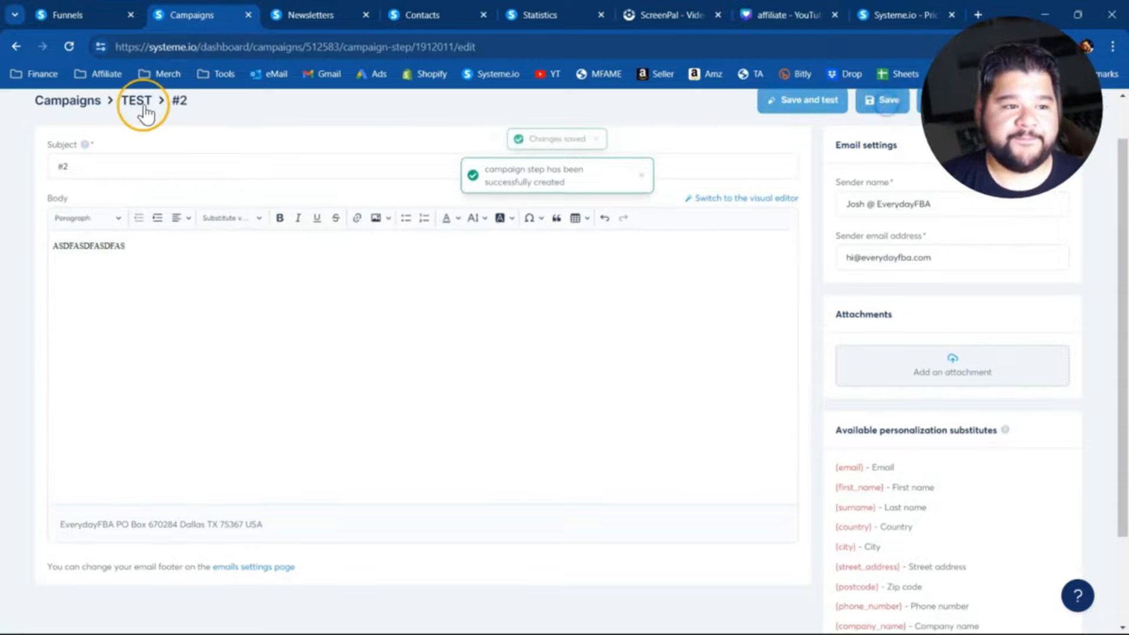
click(138, 104)
- Add an email with subject #3 and body ASDFASDFASDF to the TEST campaign, save it and return to the campaign
click(1091, 158)
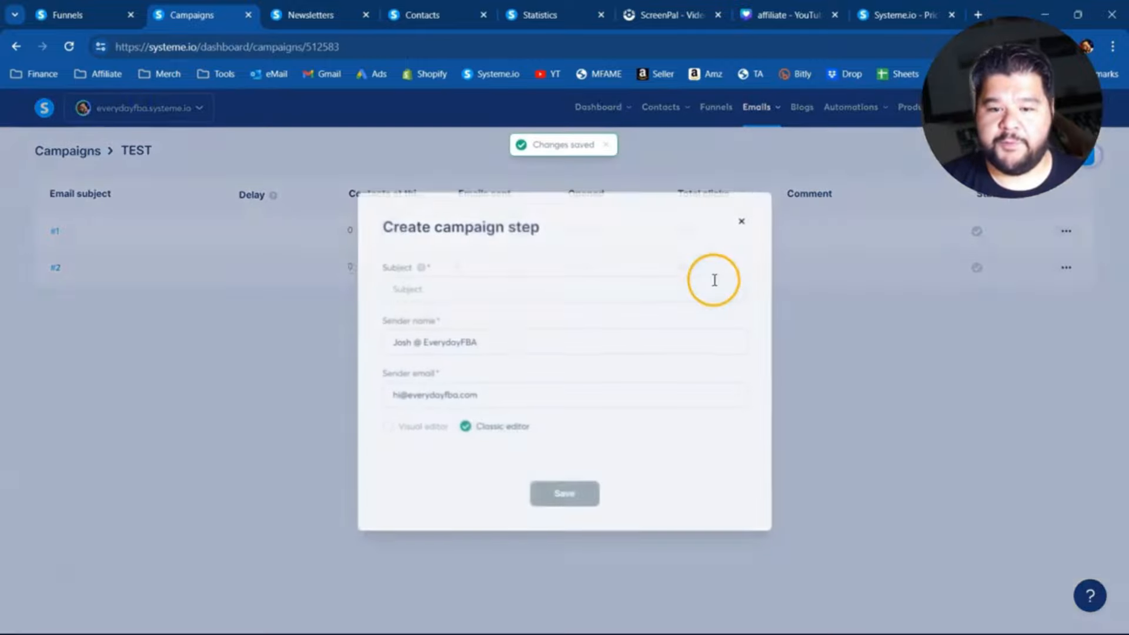
click(434, 298)
text(#3)
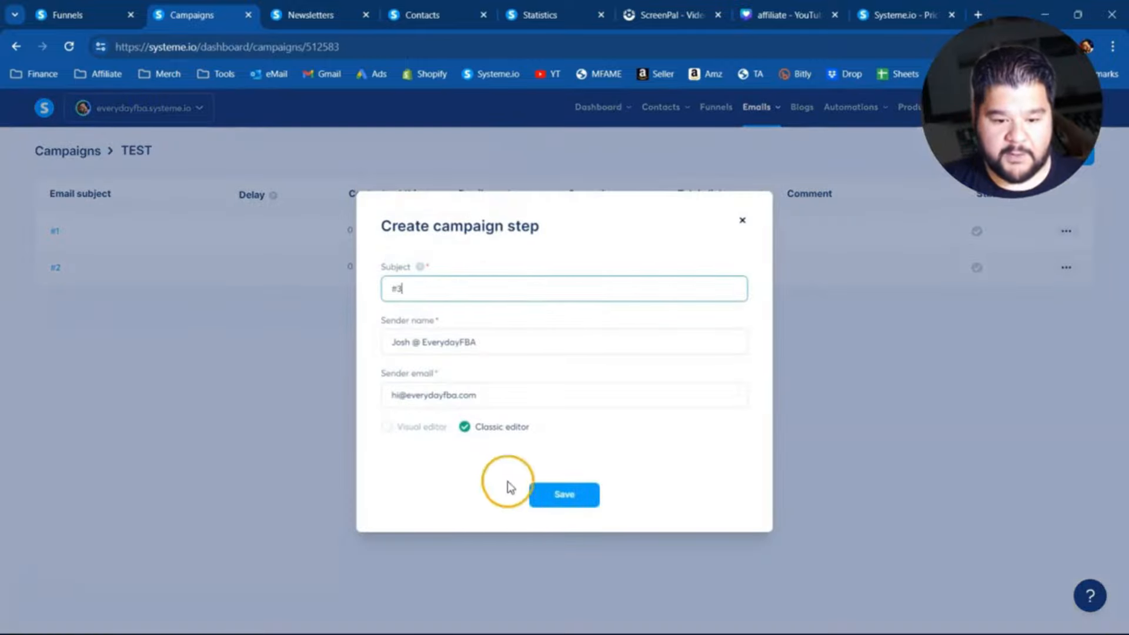
click(566, 494)
click(266, 316)
text(ASDFASDFASDF)
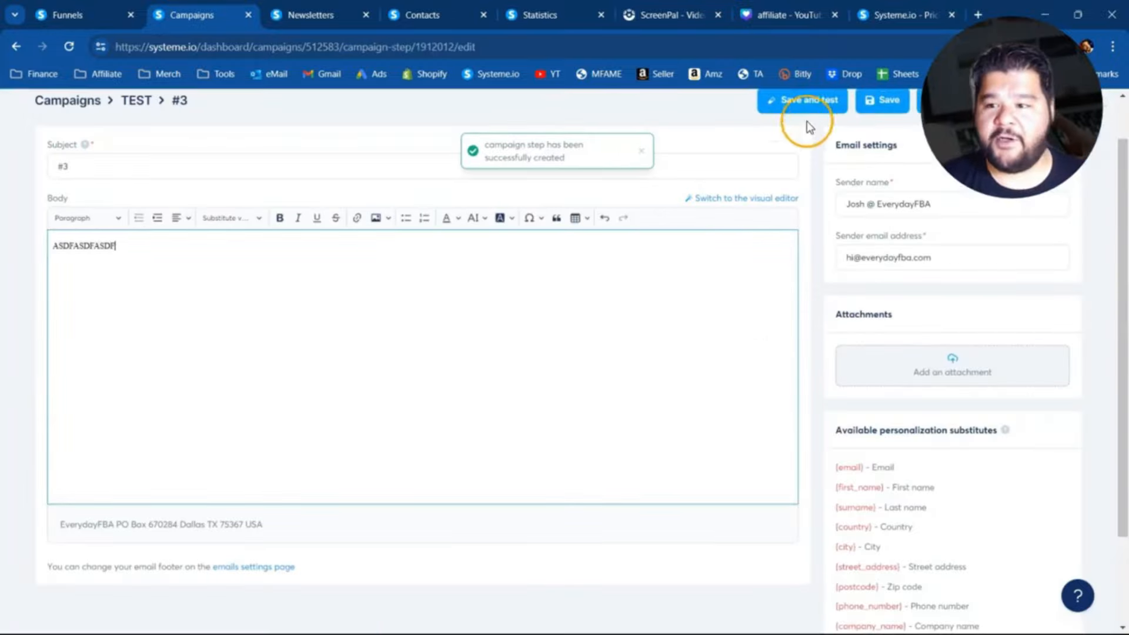
click(809, 101)
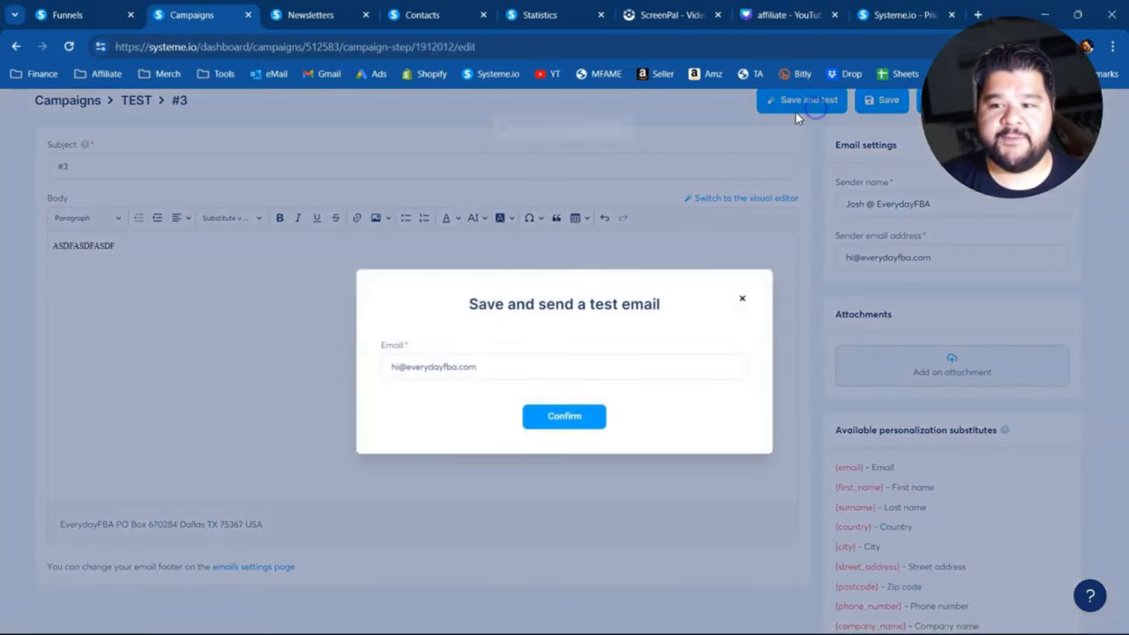
click(738, 299)
click(882, 100)
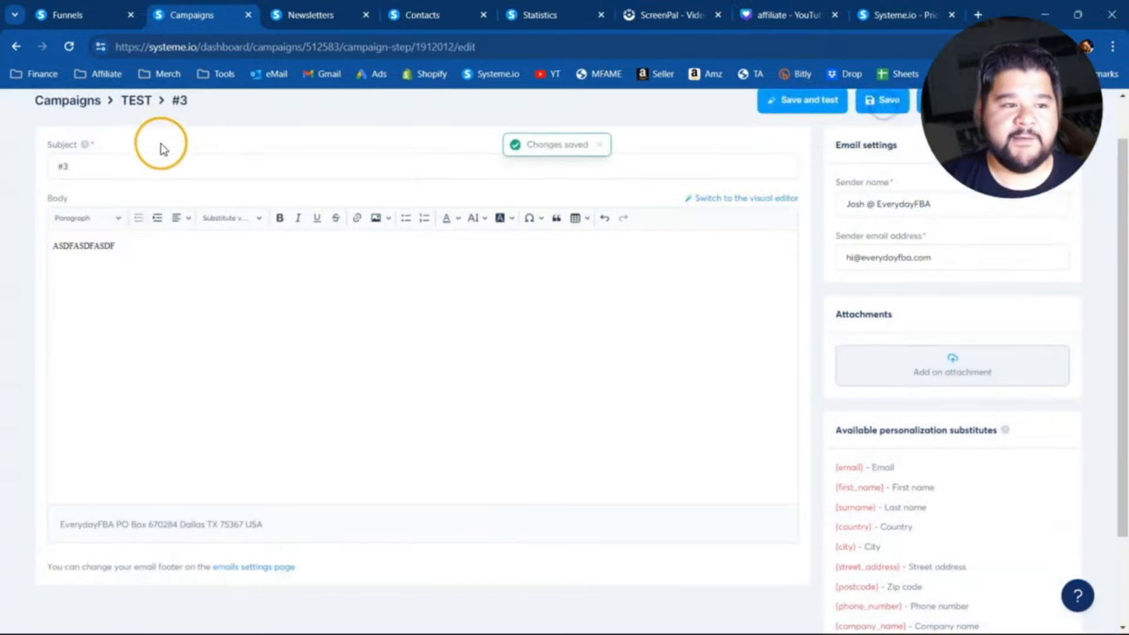
click(138, 100)
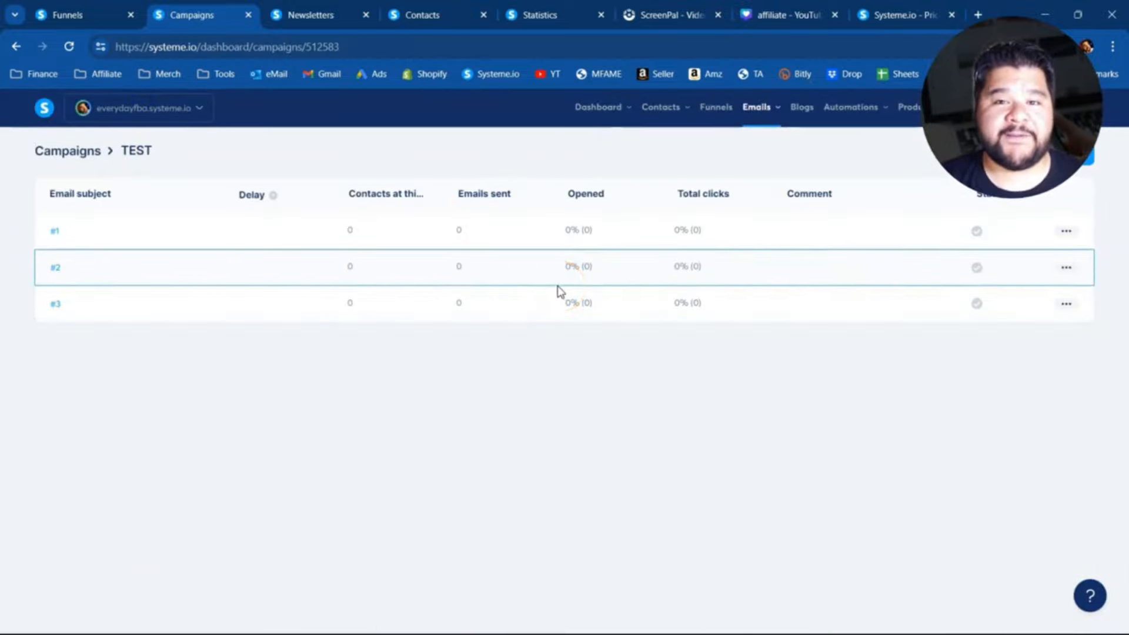
- Activate email #1 in the TEST campaign with a sending delay of 5 minutes
click(1067, 231)
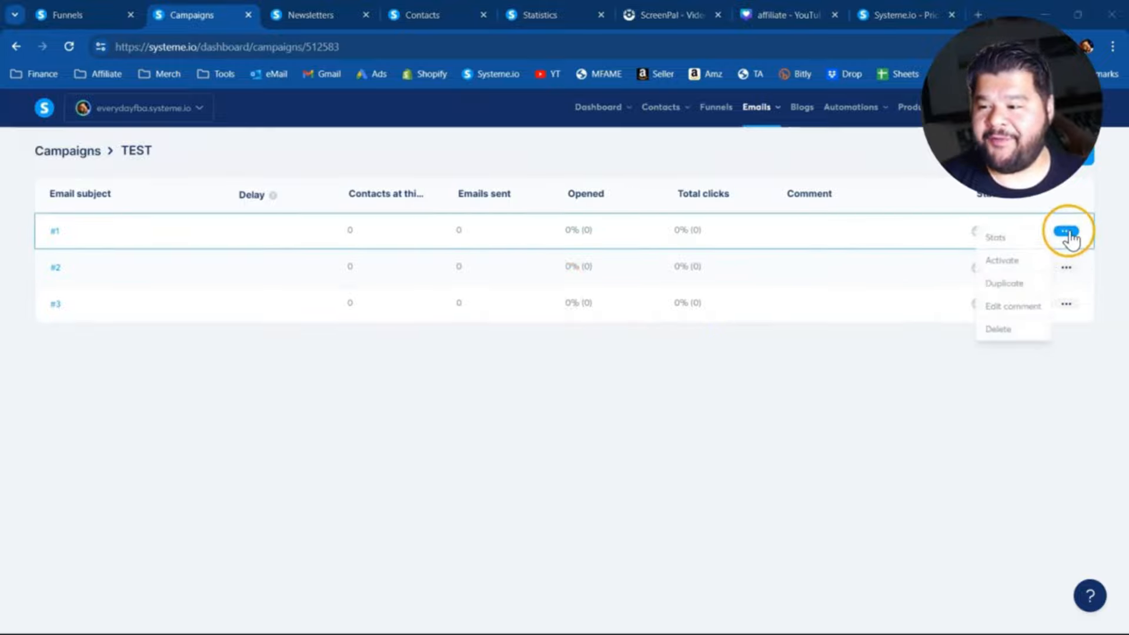
click(1001, 262)
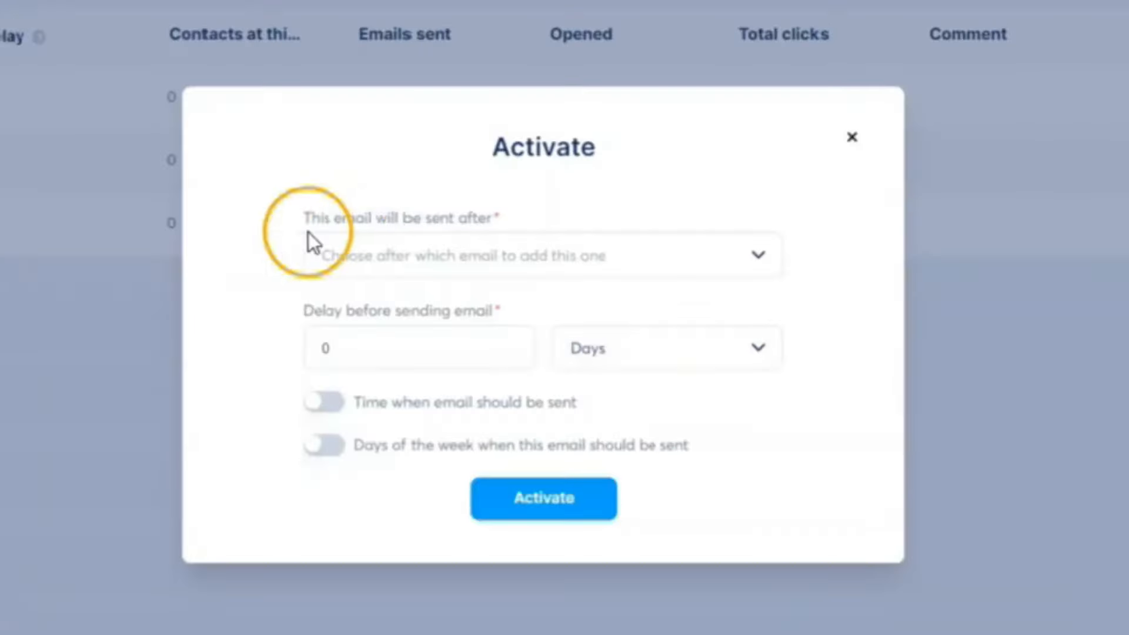
drag(427, 302, 450, 304)
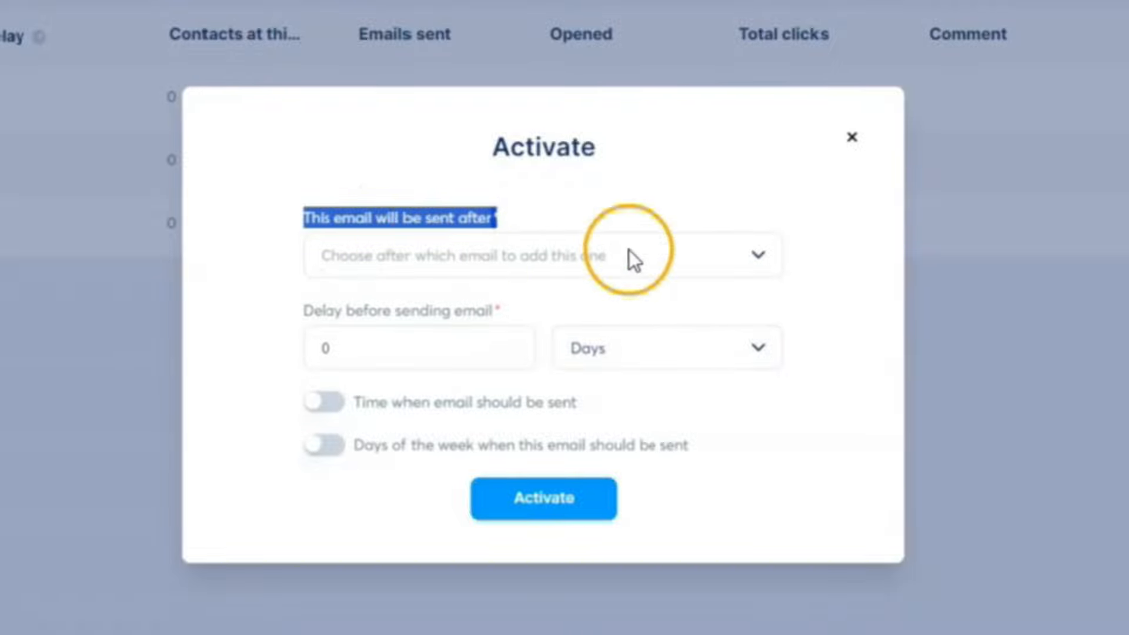
click(232, 307)
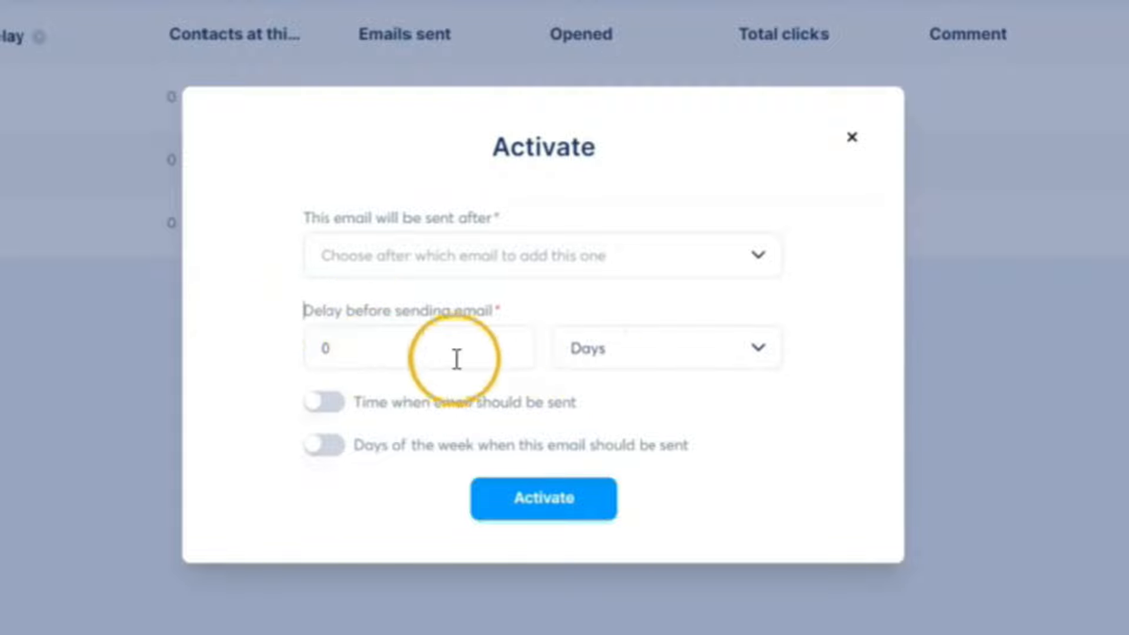
double_click(330, 348)
key(BackSpace)
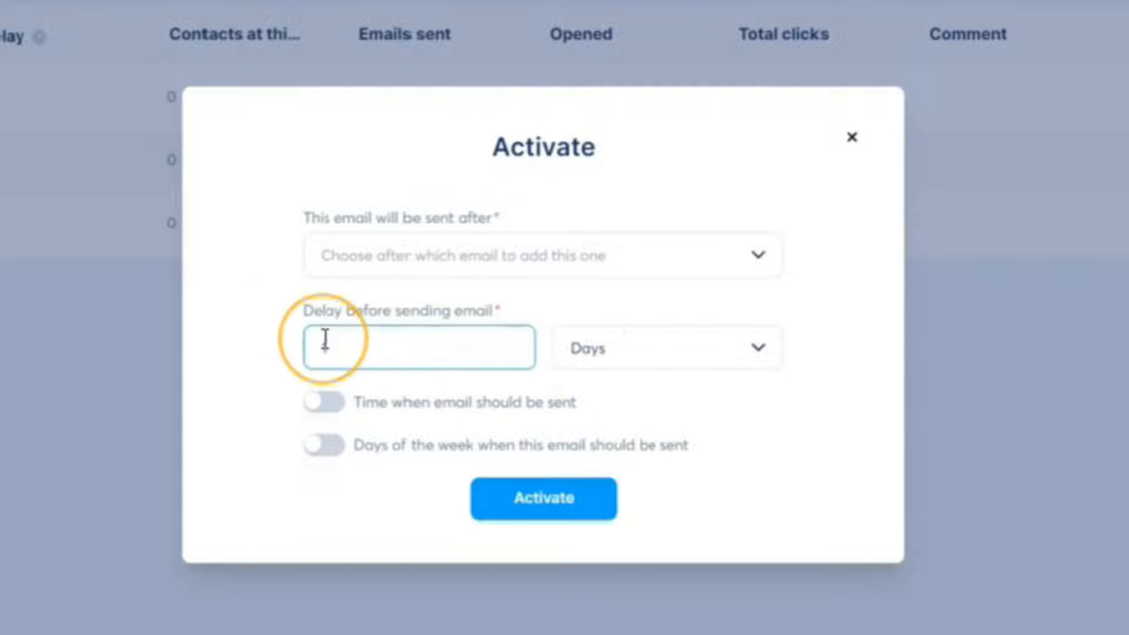
text(5)
click(749, 341)
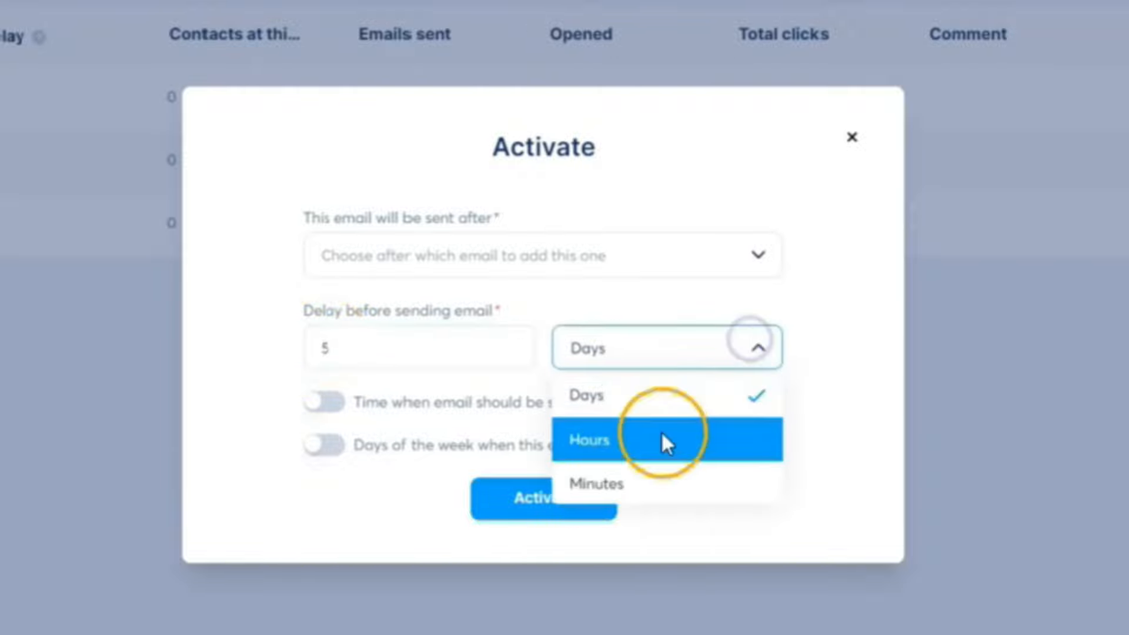
click(658, 467)
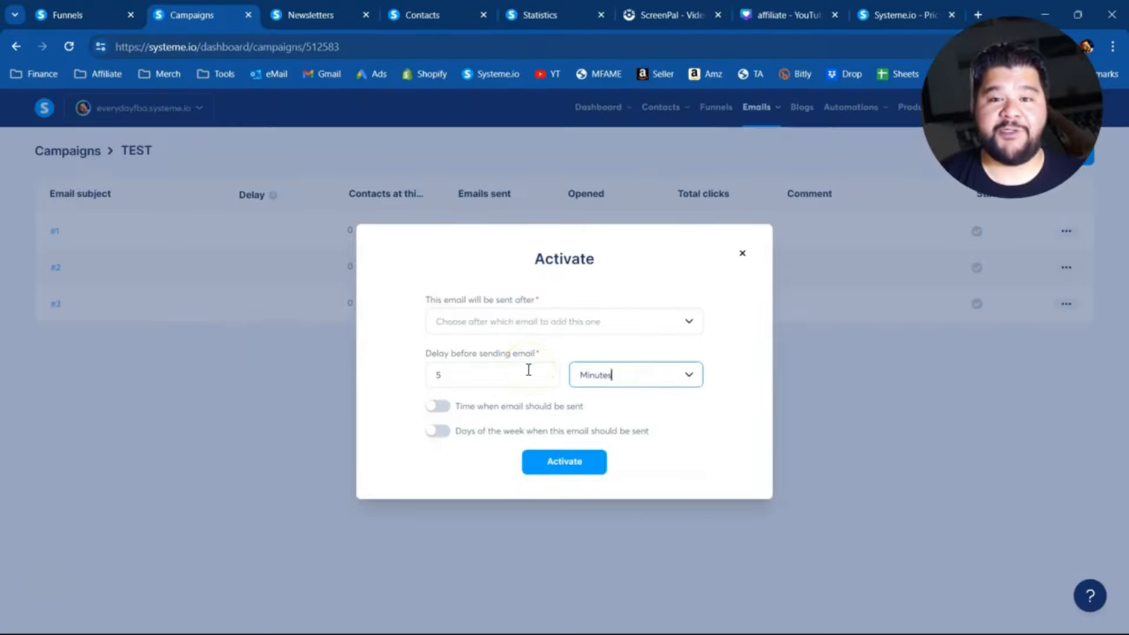
click(557, 468)
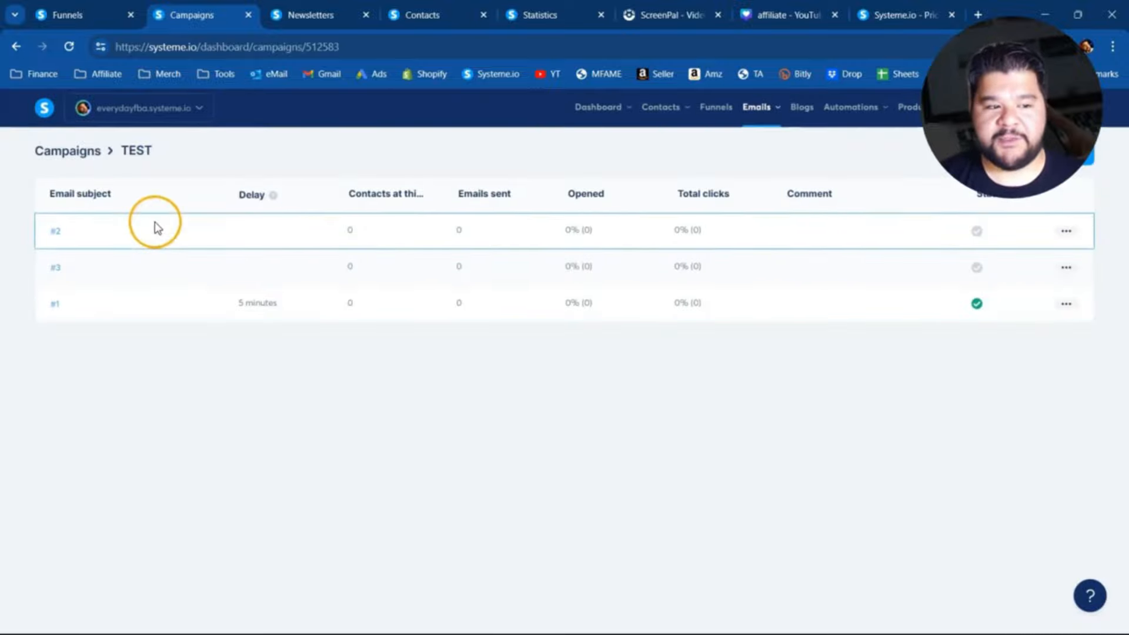
- Activate email #2 to be sent after email #1 with a delay of 1 day
click(1064, 231)
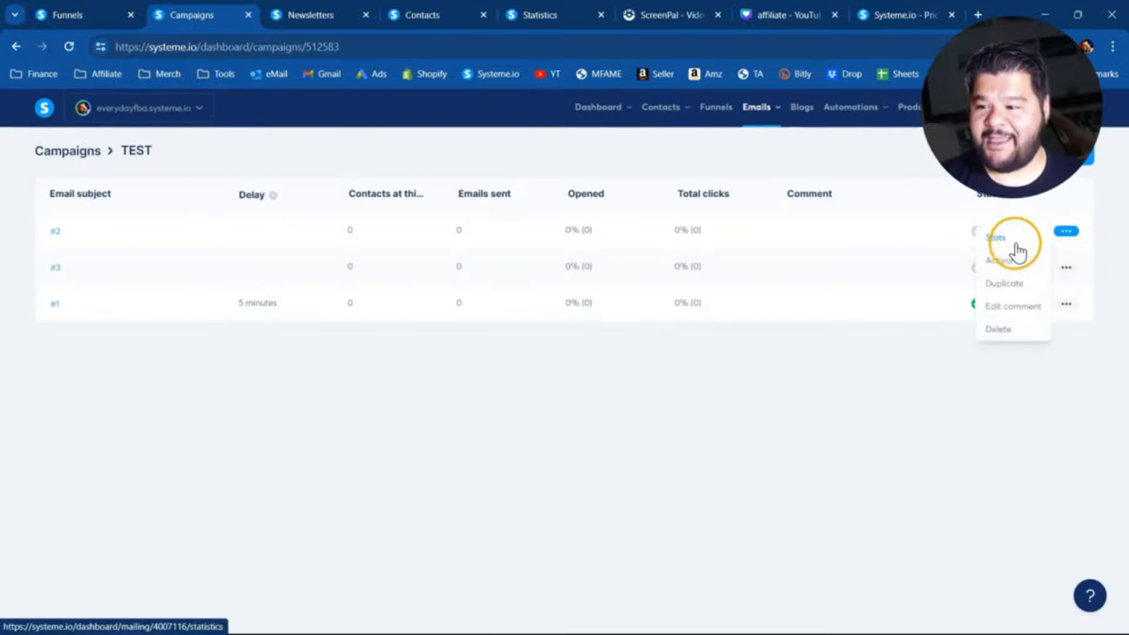
click(1004, 259)
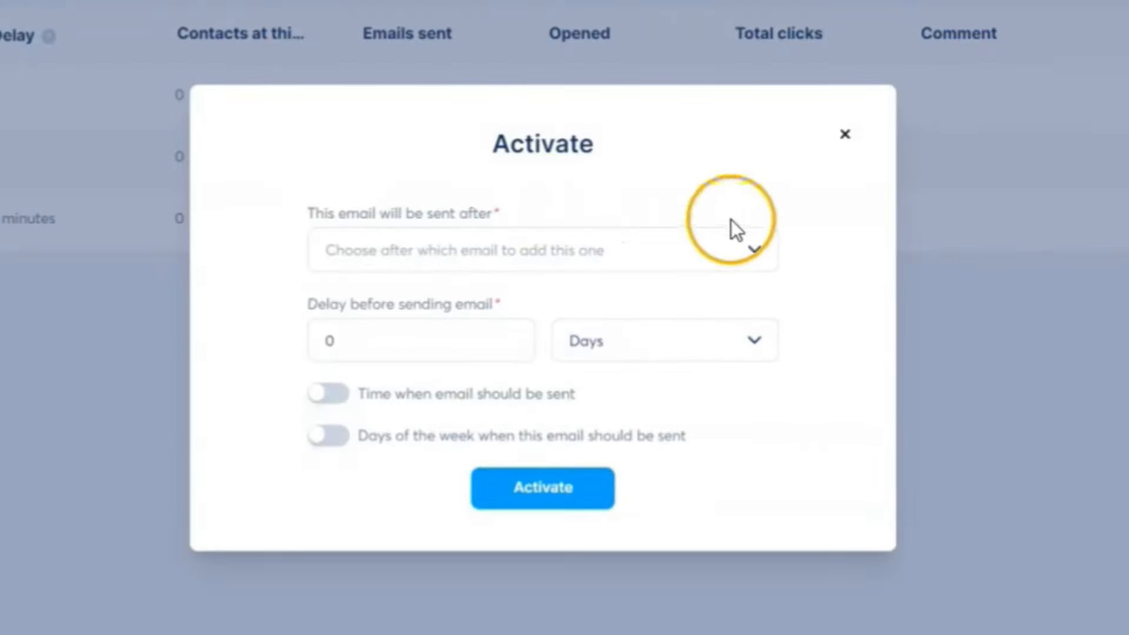
click(766, 242)
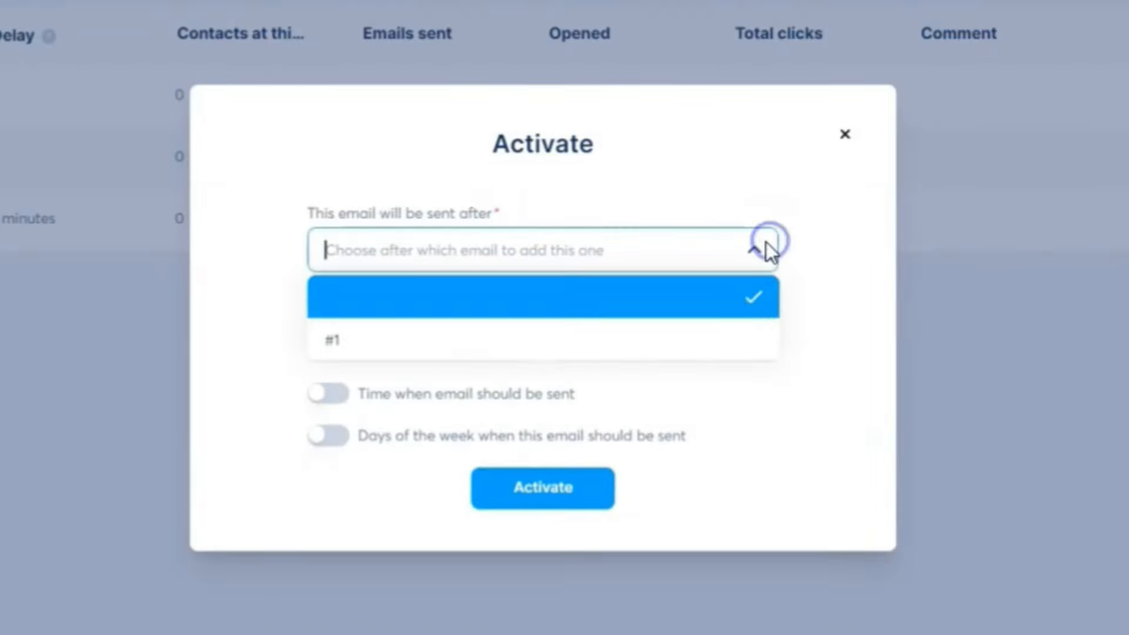
click(358, 351)
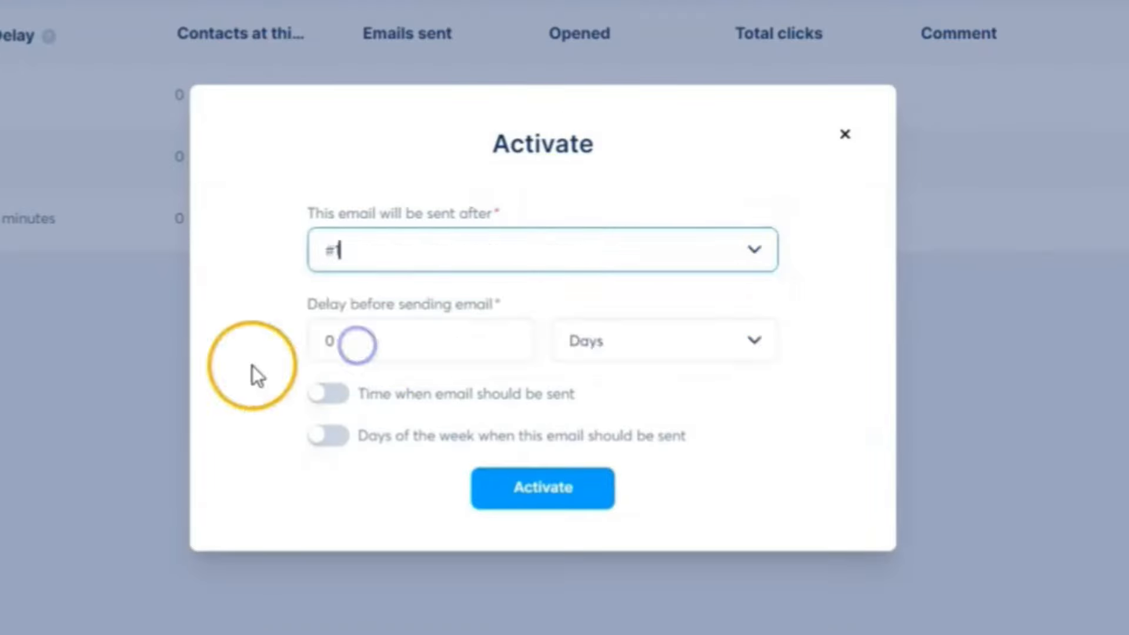
click(360, 345)
text(1)
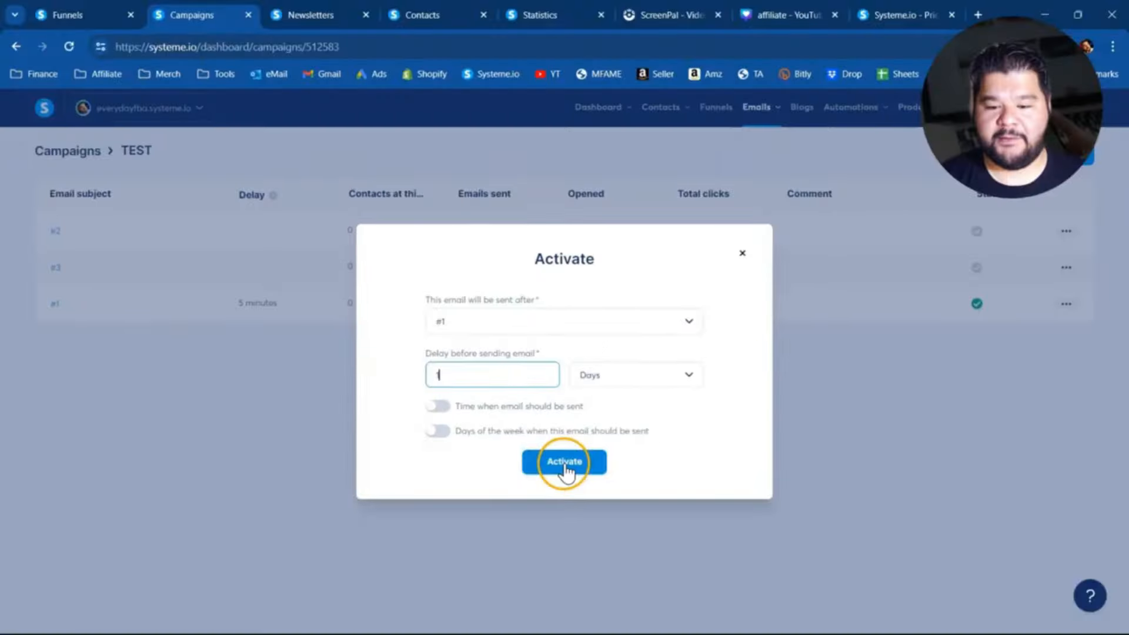
click(565, 467)
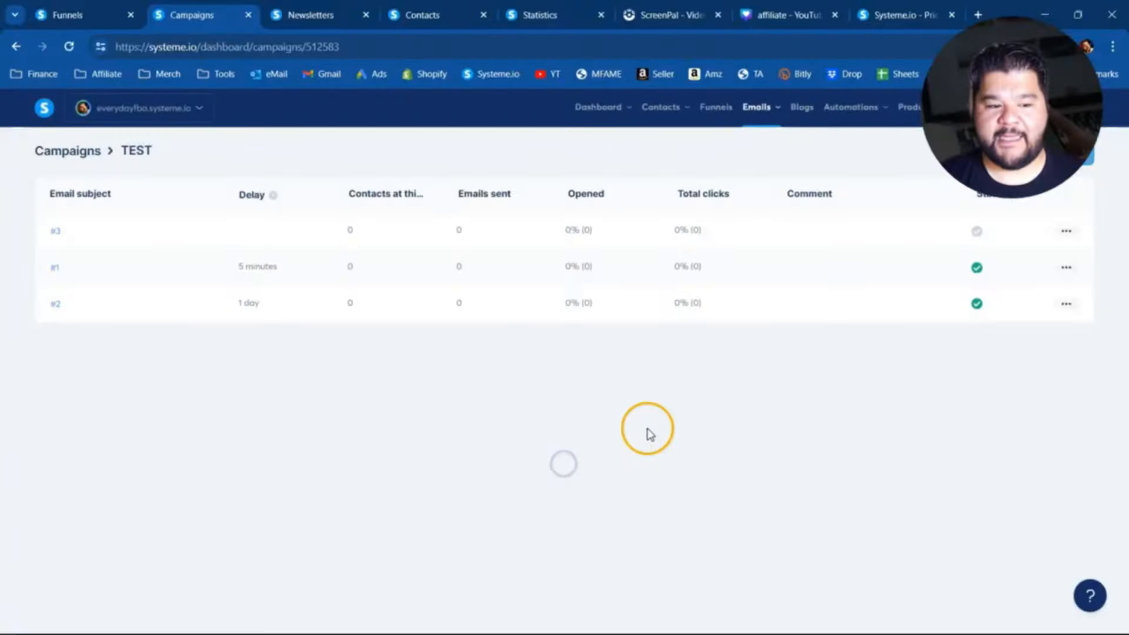
- Activate email #3 to be sent after email #2 with a delay of 1 day
click(1066, 233)
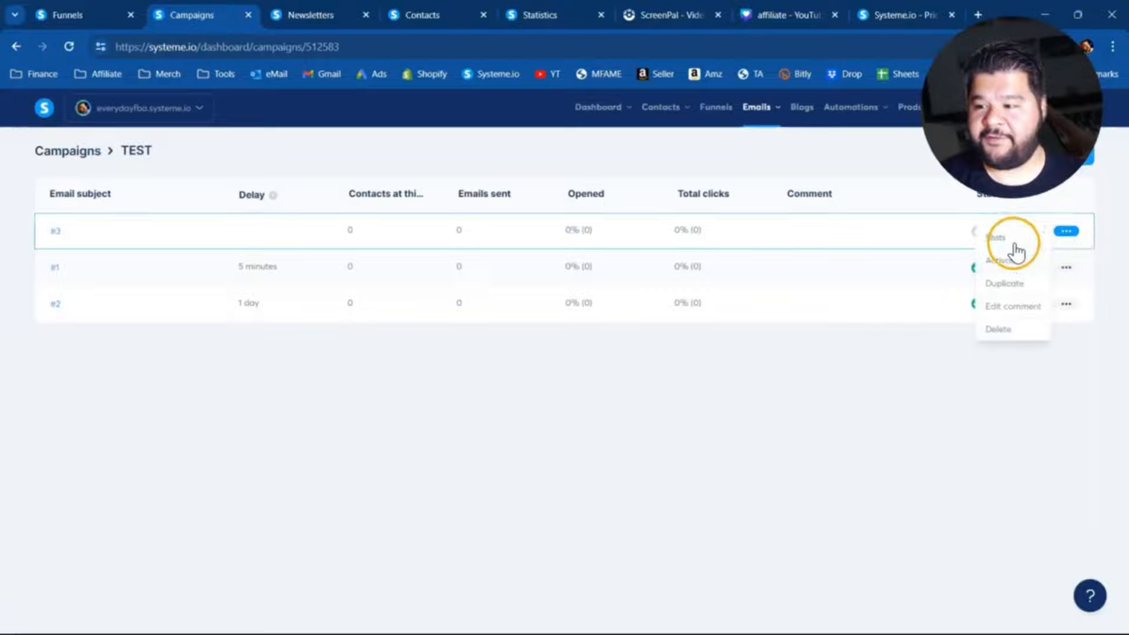
click(1010, 261)
click(692, 322)
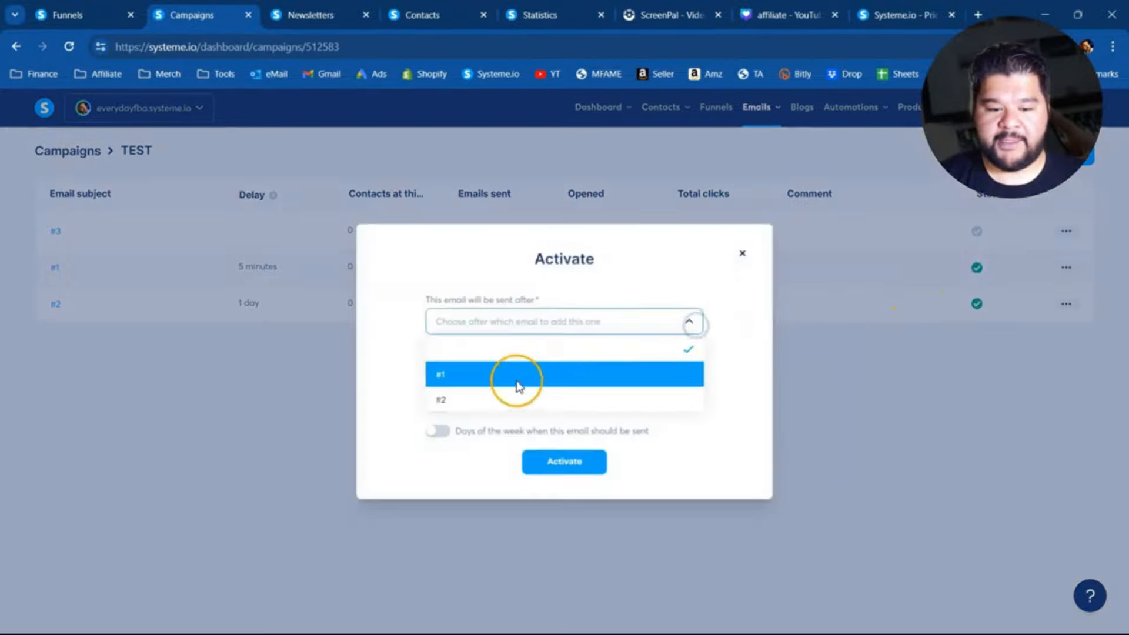
click(490, 400)
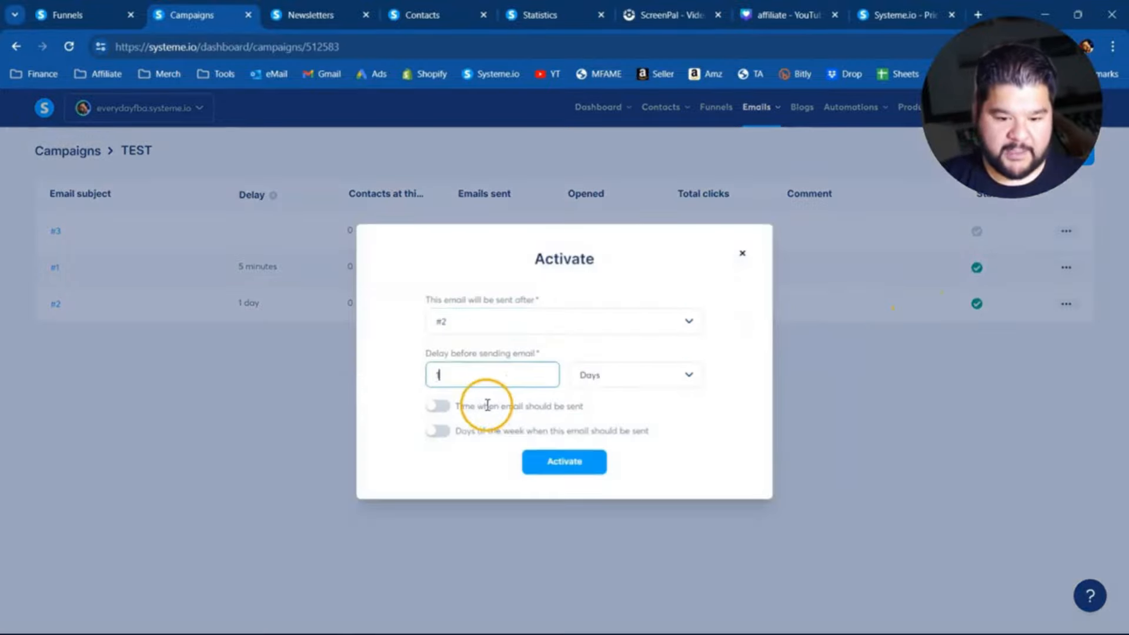
click(575, 468)
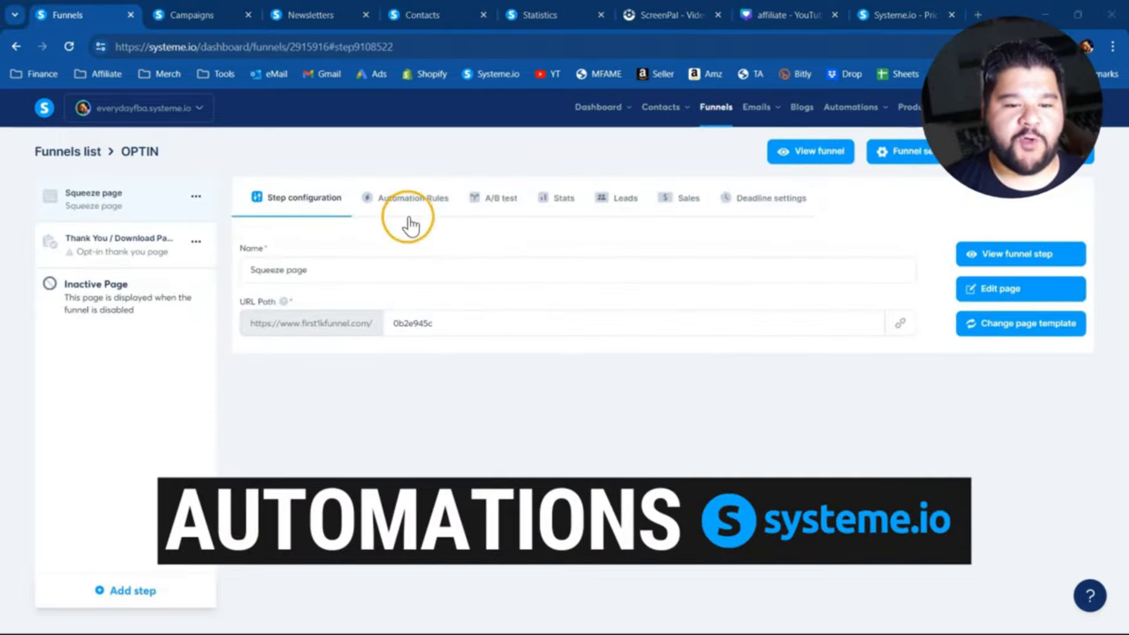
- Add an automation rule to the OPTIN funnel's Squeeze page with the Funnel step form subscribed trigger
click(417, 200)
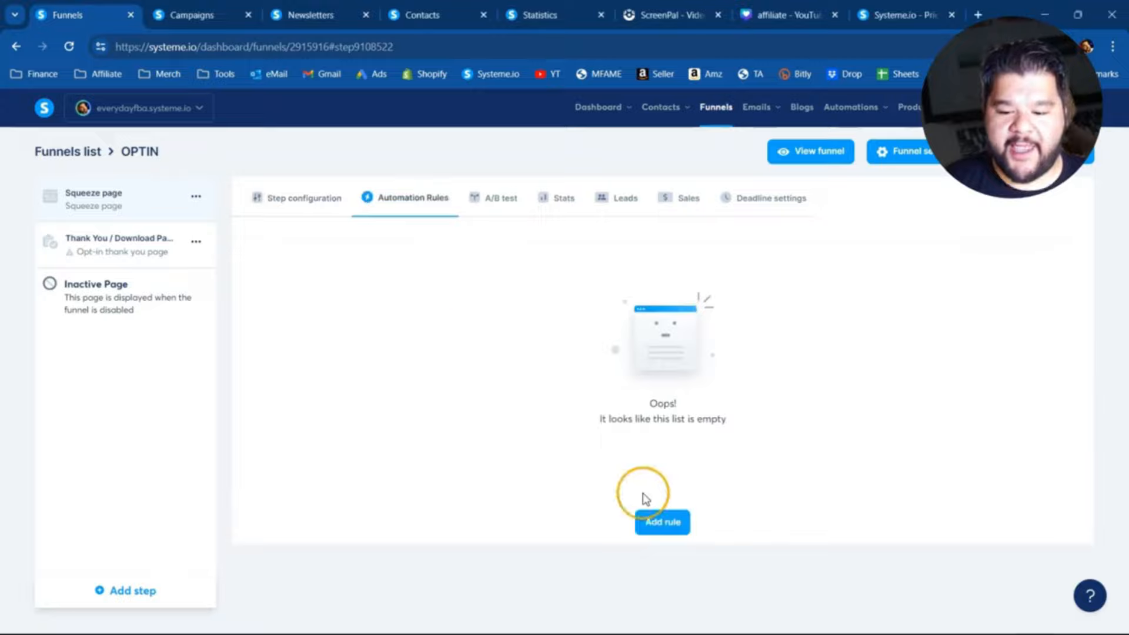
click(679, 525)
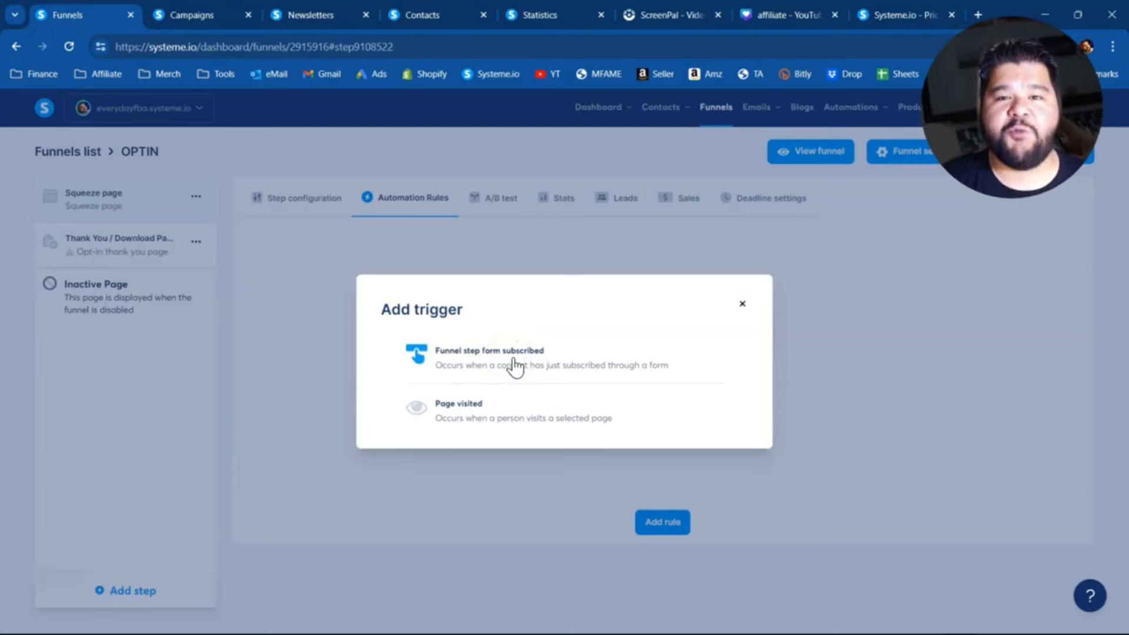
click(513, 359)
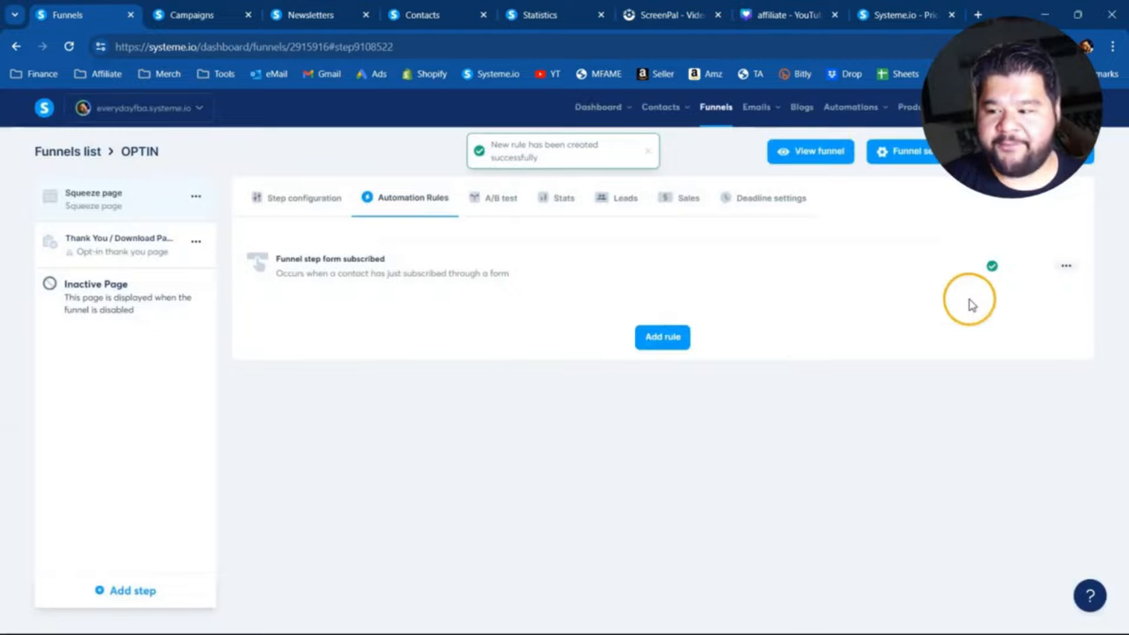
- Edit the form-subscribed rule and add a Subscribe to campaign action that uses the TEST campaign
click(1065, 267)
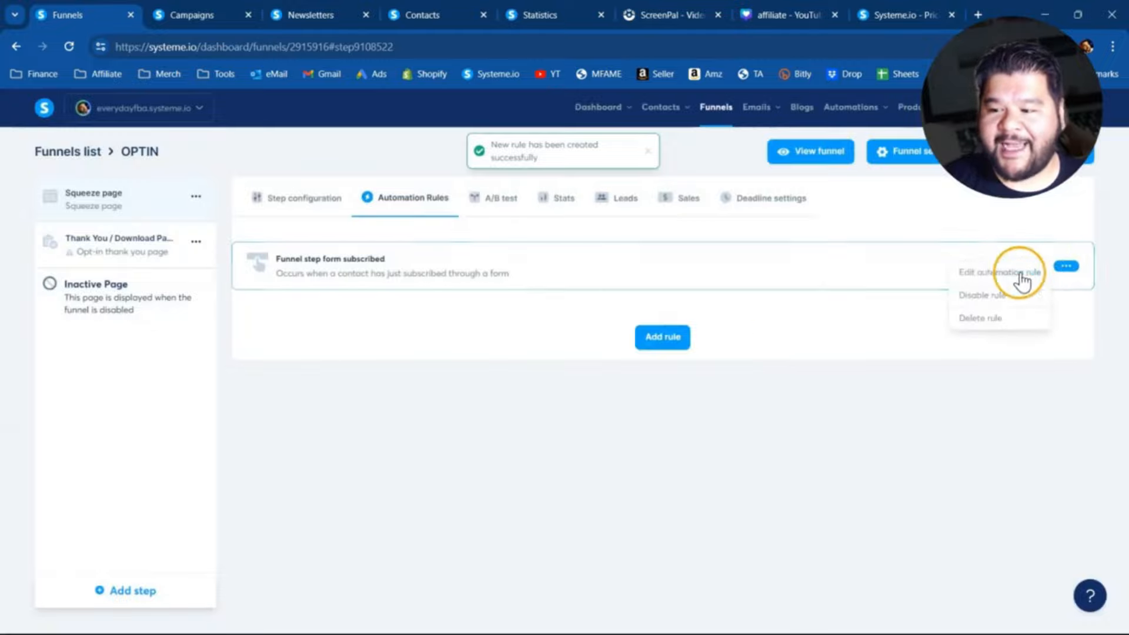
click(984, 276)
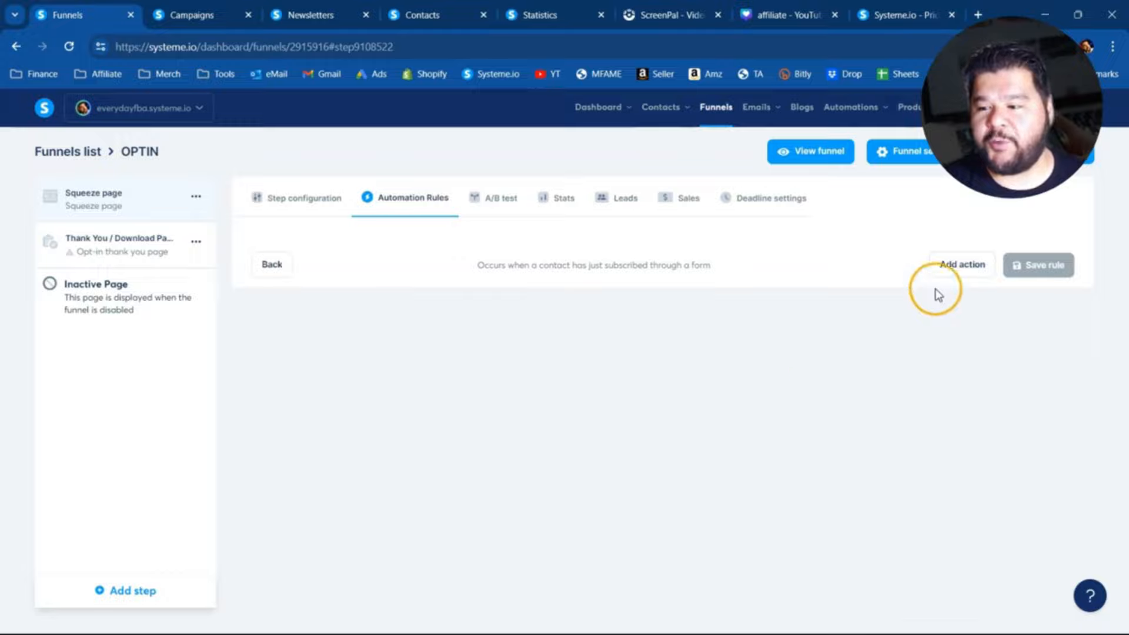
click(956, 271)
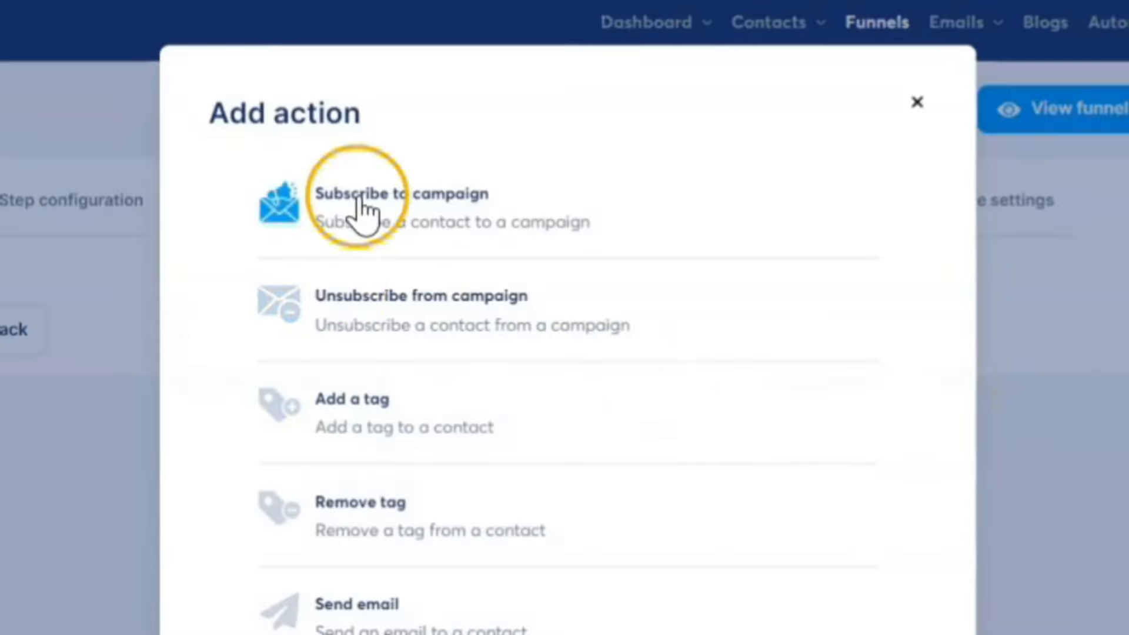
click(388, 212)
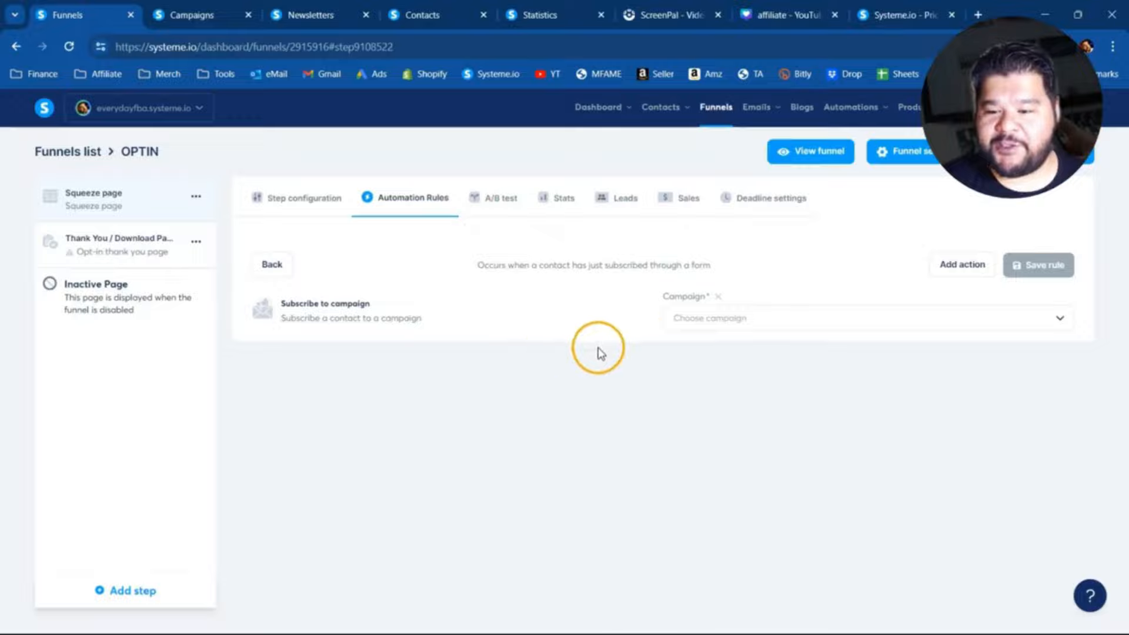
click(862, 323)
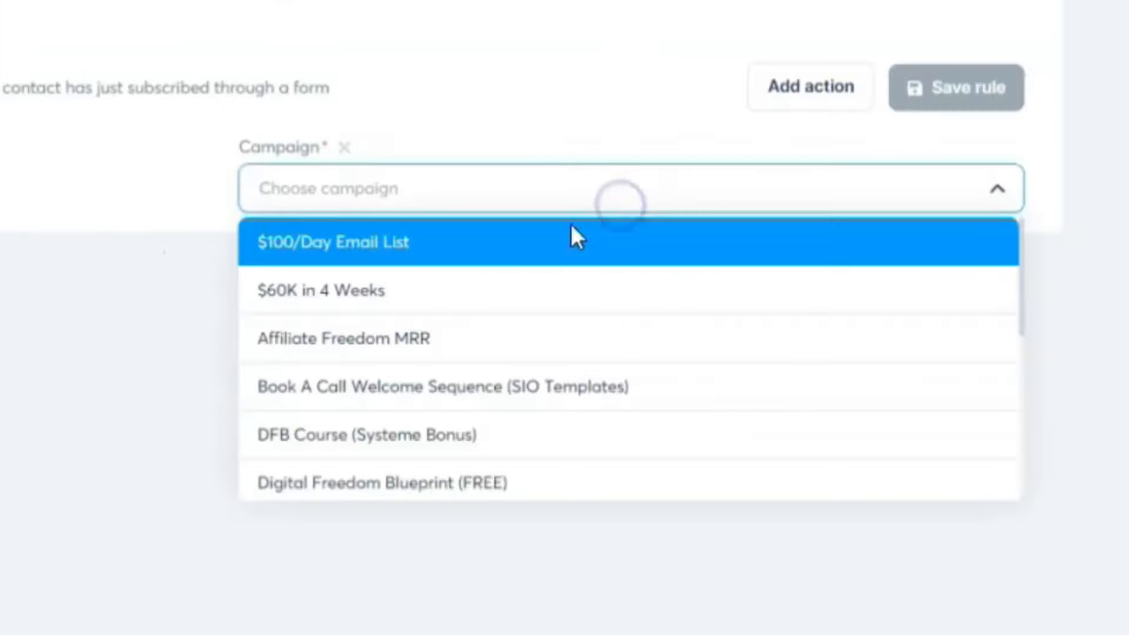
scroll(436, 383, down, 5)
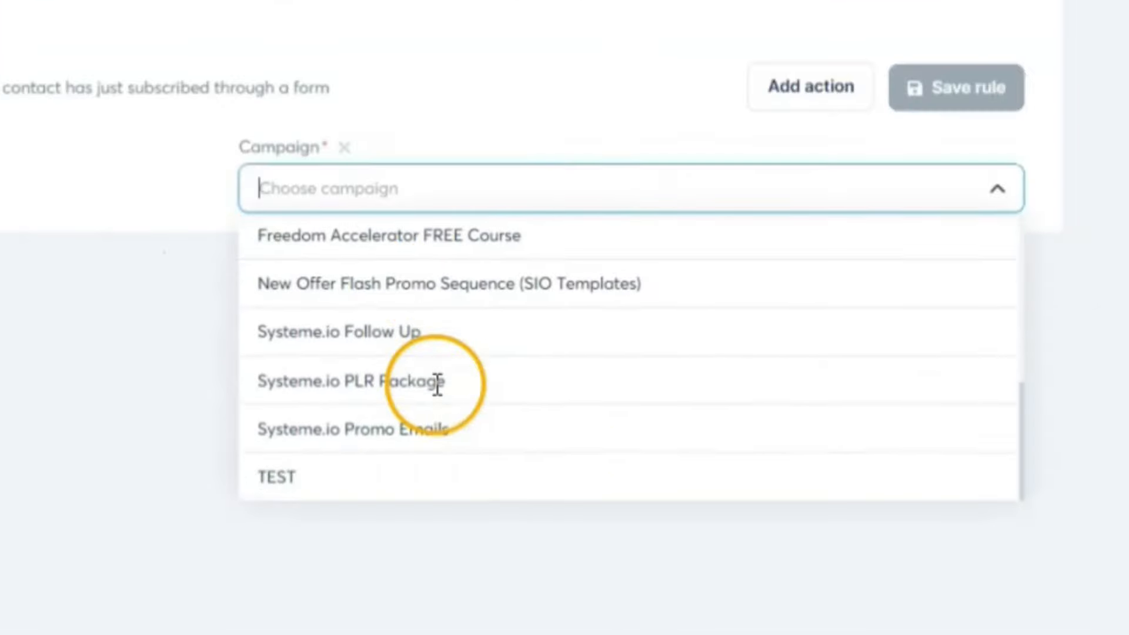
click(349, 476)
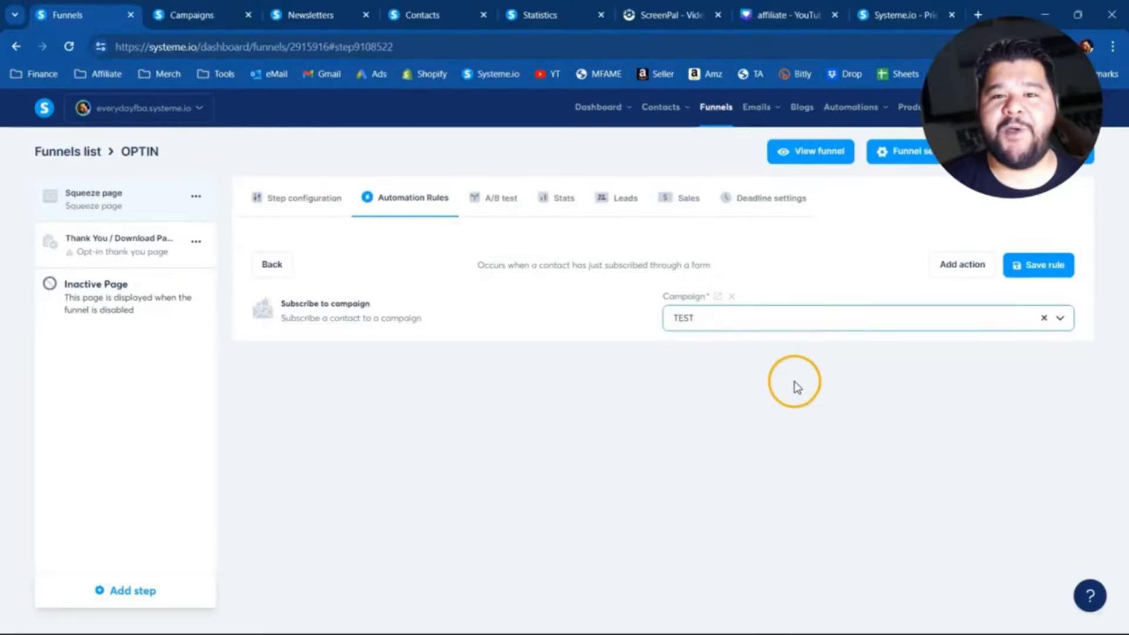
- Add an Add a tag action with a newly created TEST tag and save the rule
click(952, 268)
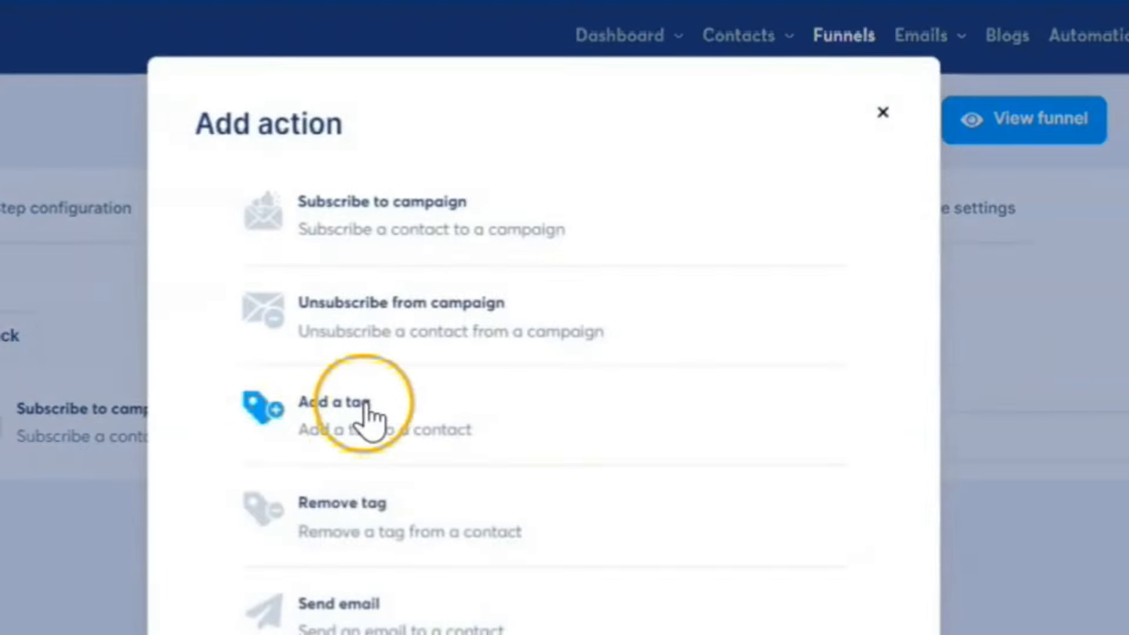
click(368, 414)
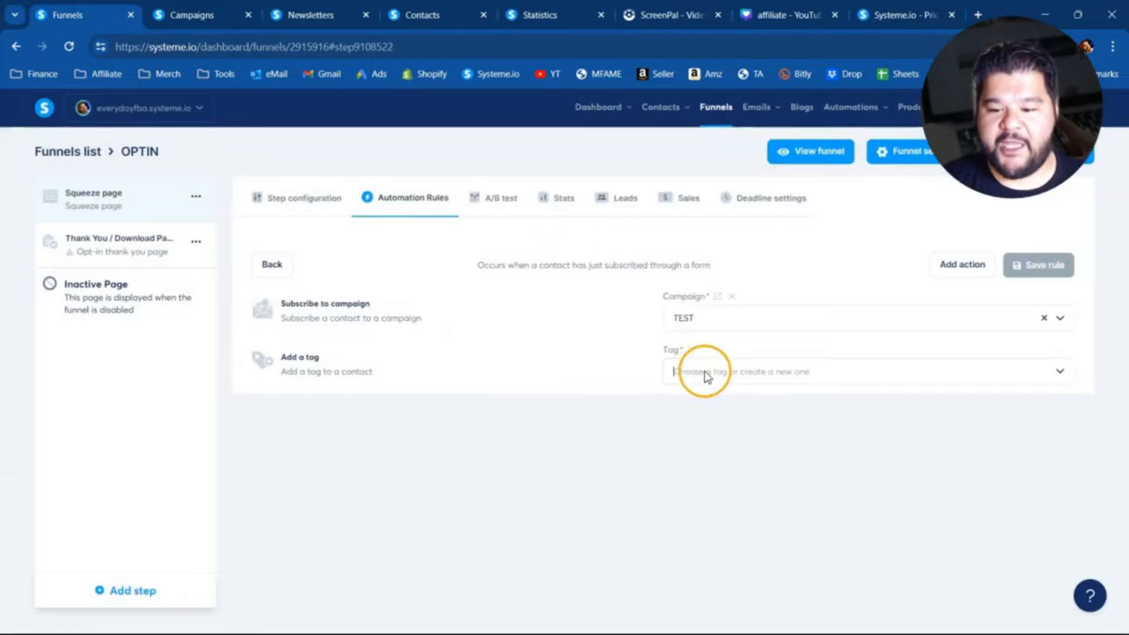
click(705, 373)
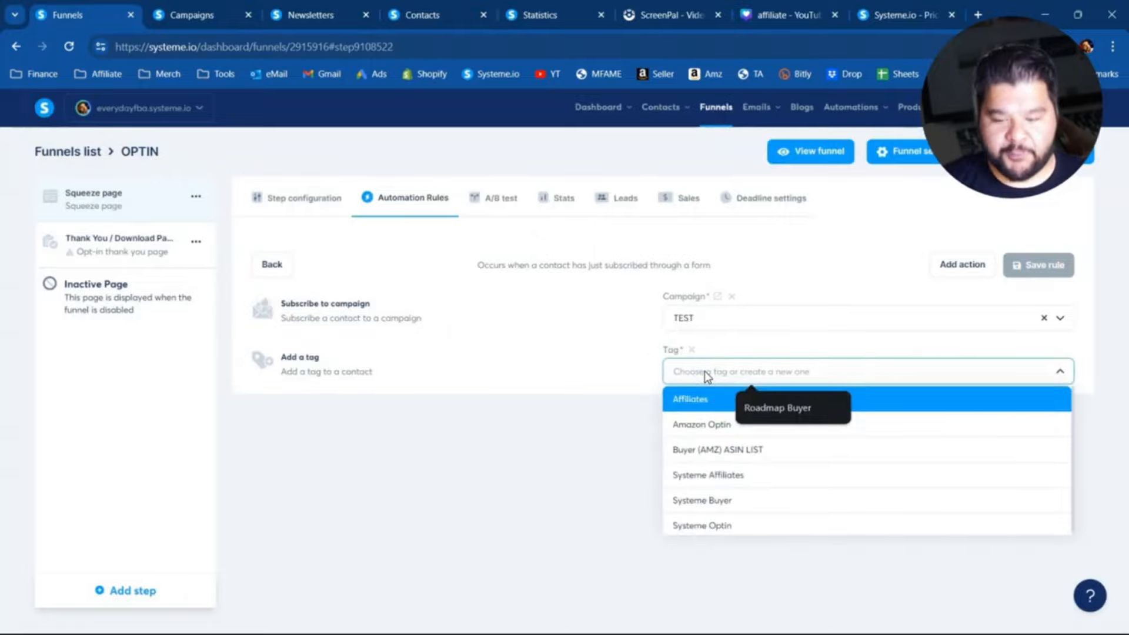
text(TEST)
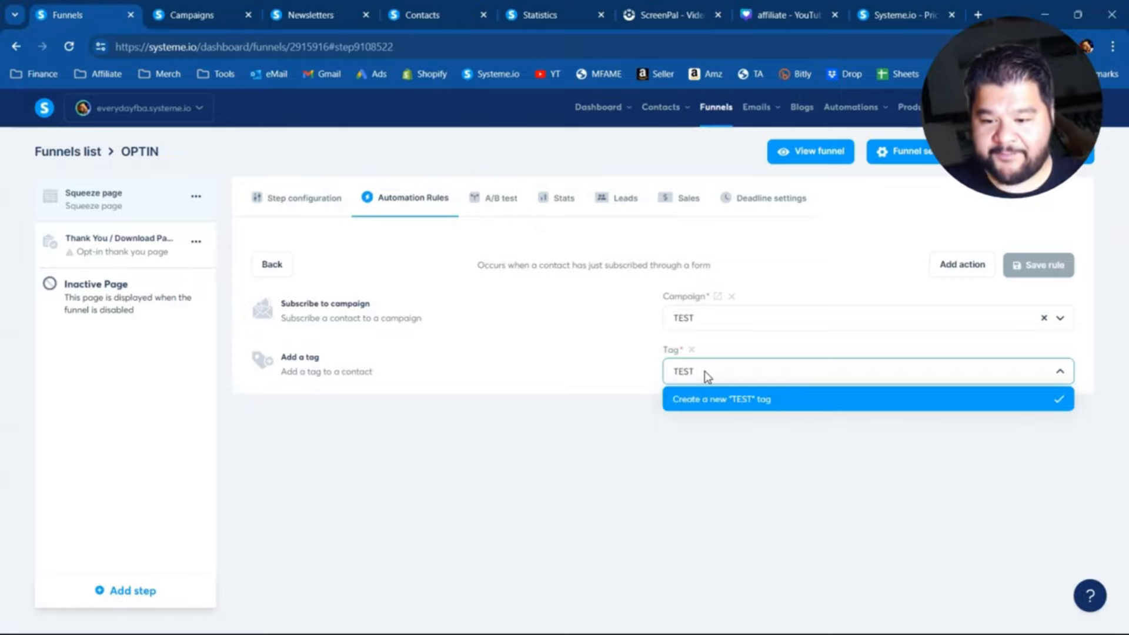
click(738, 399)
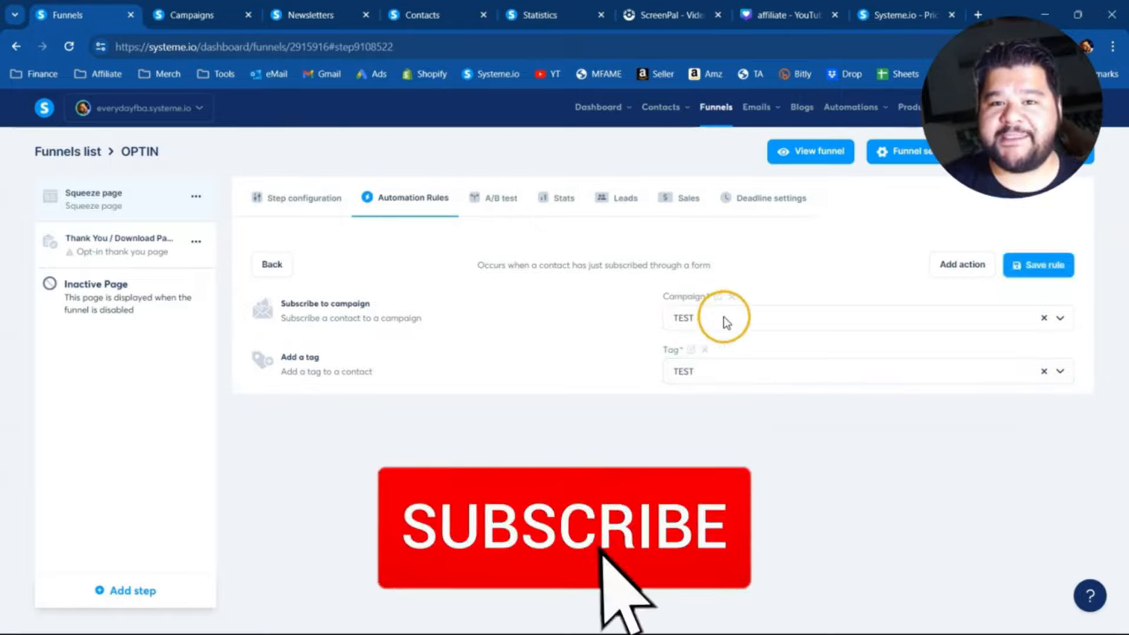
click(1038, 266)
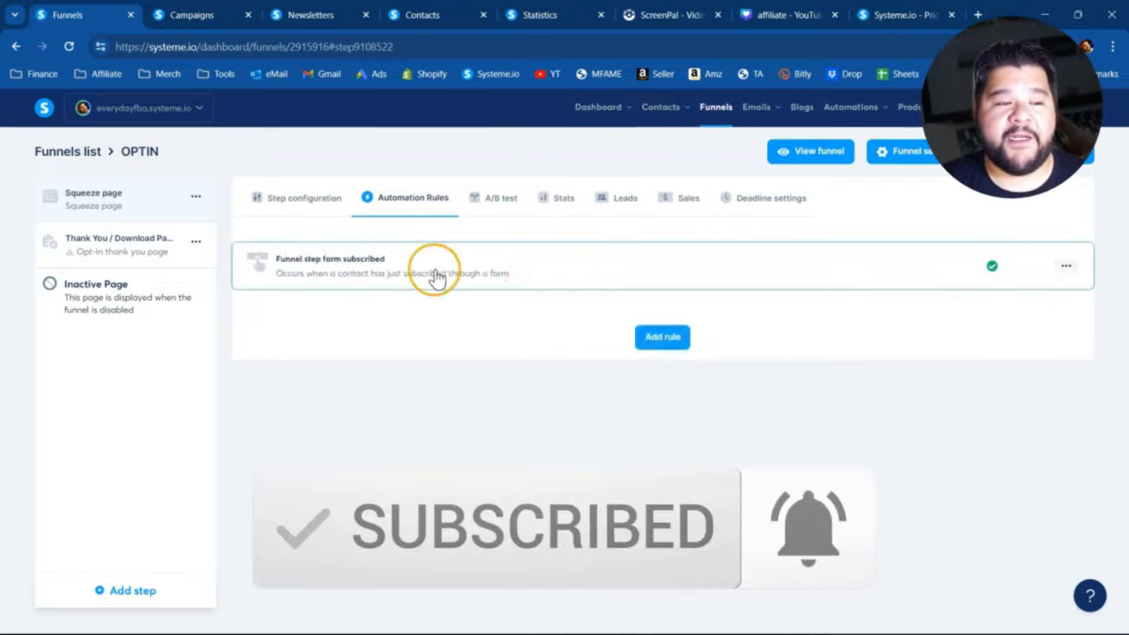
- View the live Squeeze page of the OPTIN funnel and return to the funnel
click(144, 208)
click(1045, 259)
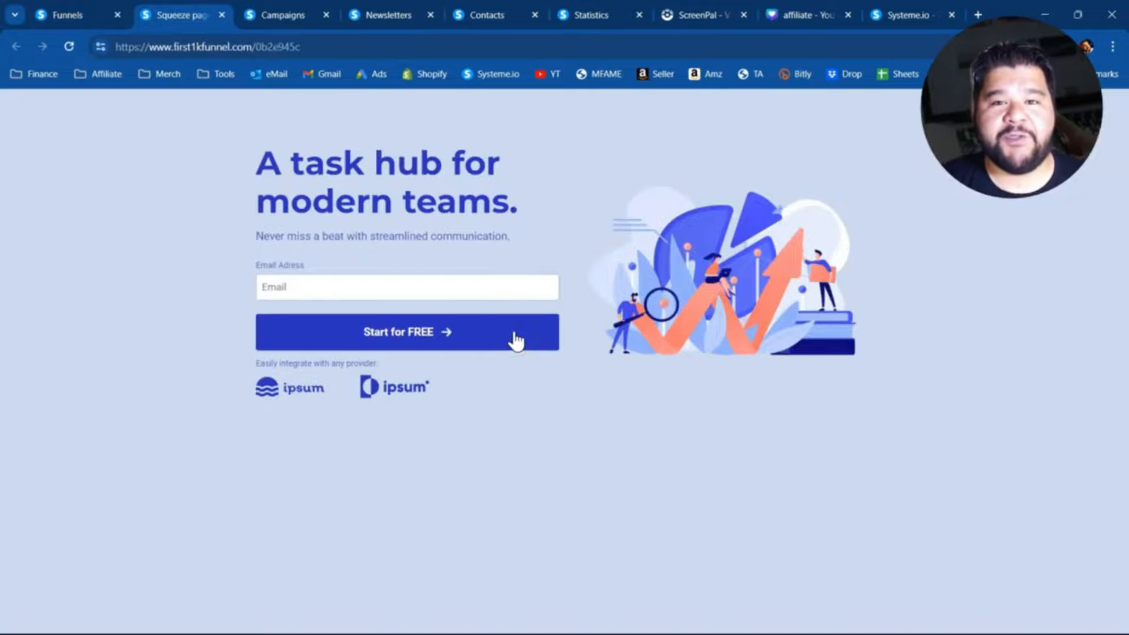
click(67, 15)
- Choose the "Congrats! You're in! Welcome to our program" template for the OPTIN funnel's Thank You / Download Page
click(103, 247)
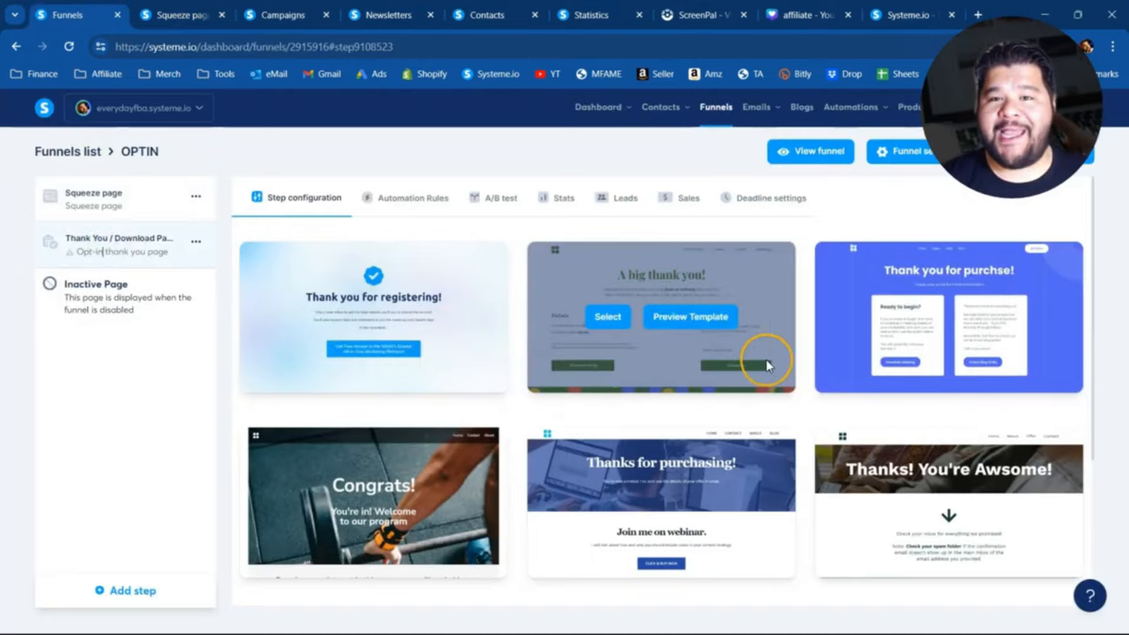
scroll(716, 348, down, 4)
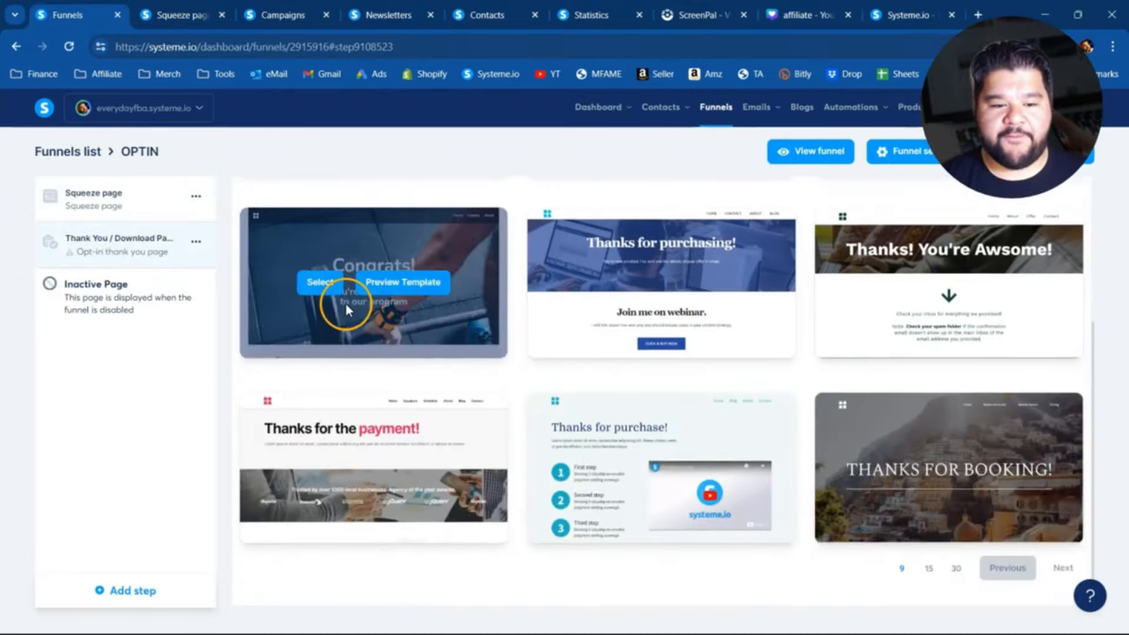
click(320, 282)
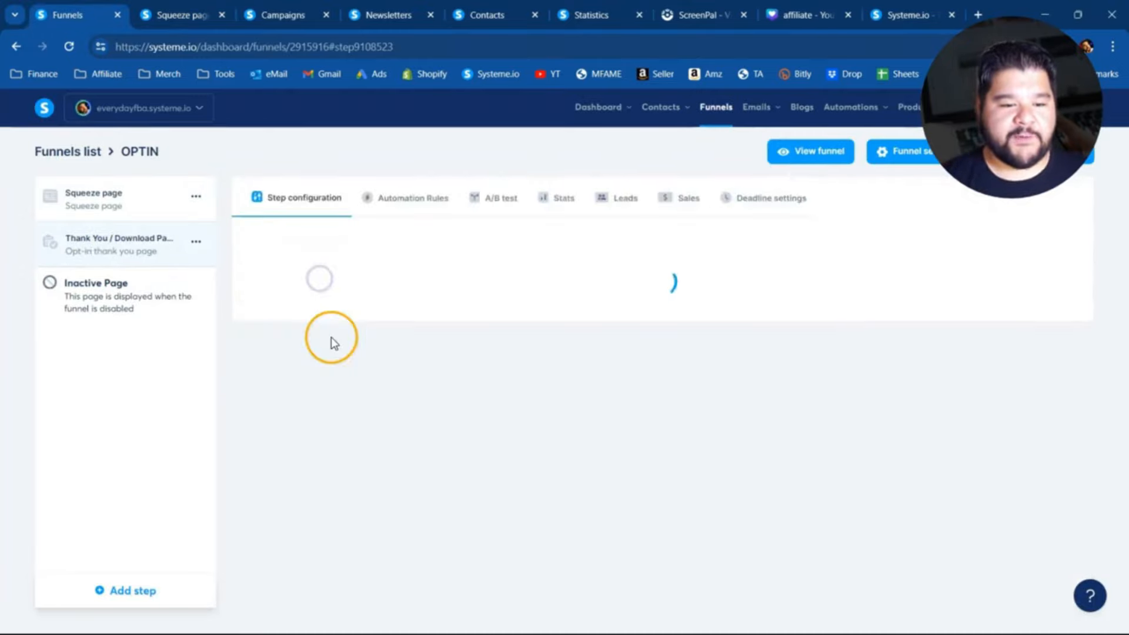
- View the live Thank You / Download Page from its header to its footer and return to the funnel
click(1003, 253)
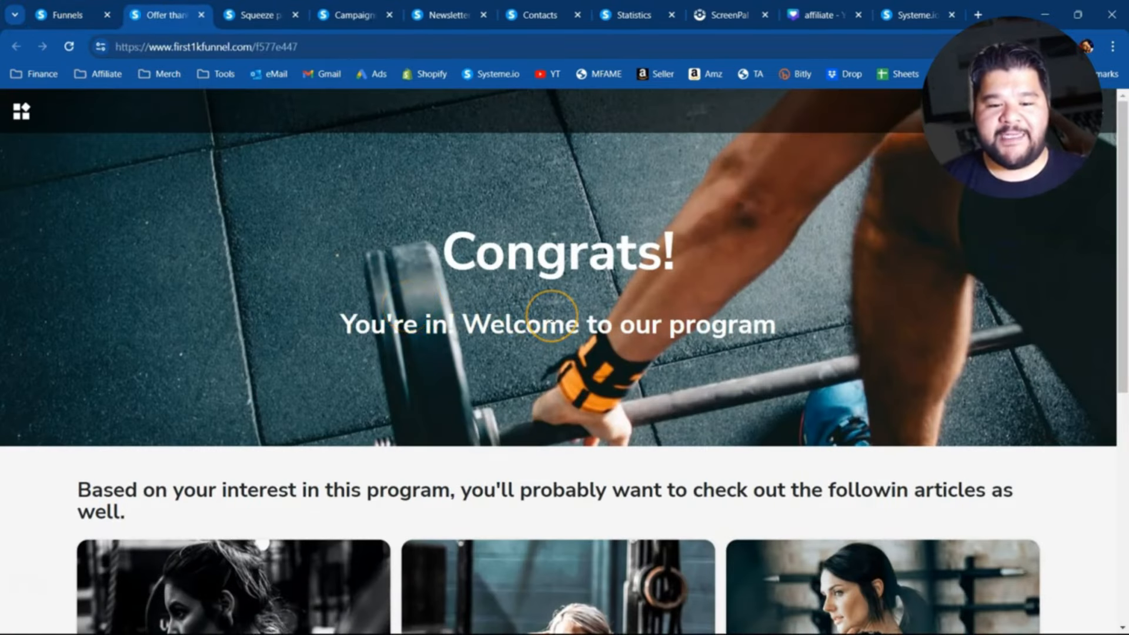
scroll(552, 310, down, 6)
scroll(550, 307, up, 6)
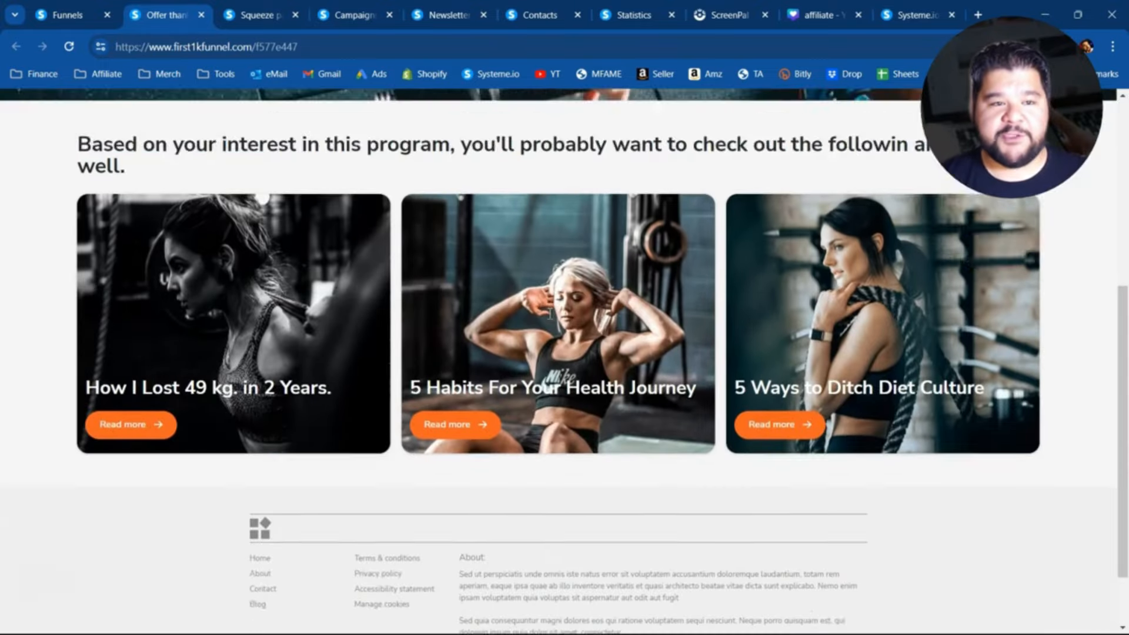
click(65, 10)
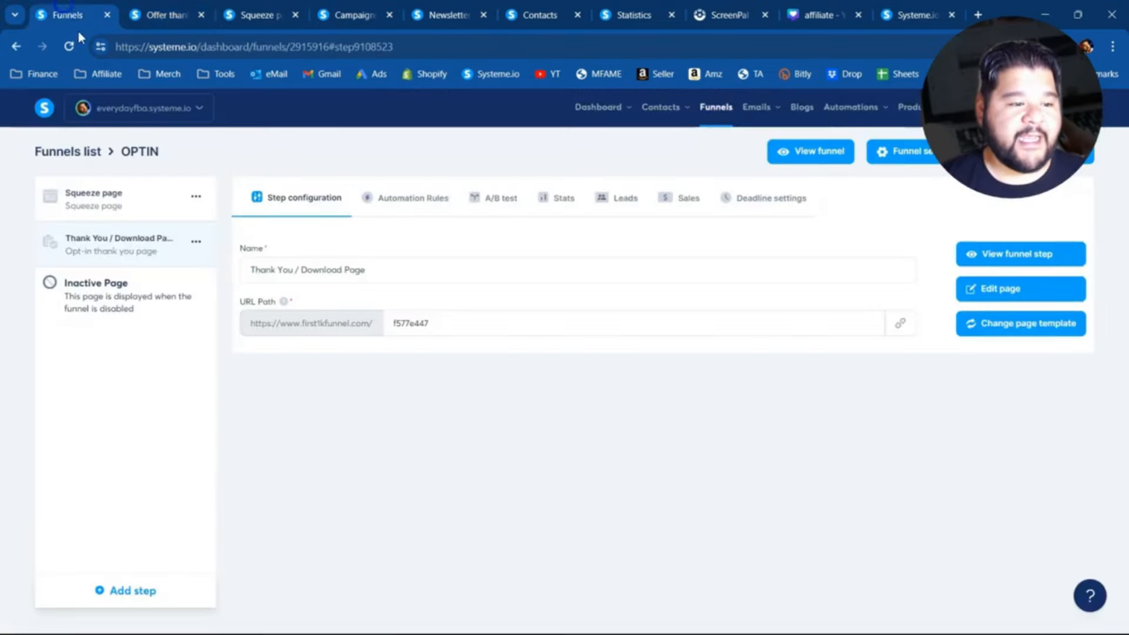
- Open the OPTIN funnel's Squeeze page in the page editor and select its Start for FREE button
click(126, 197)
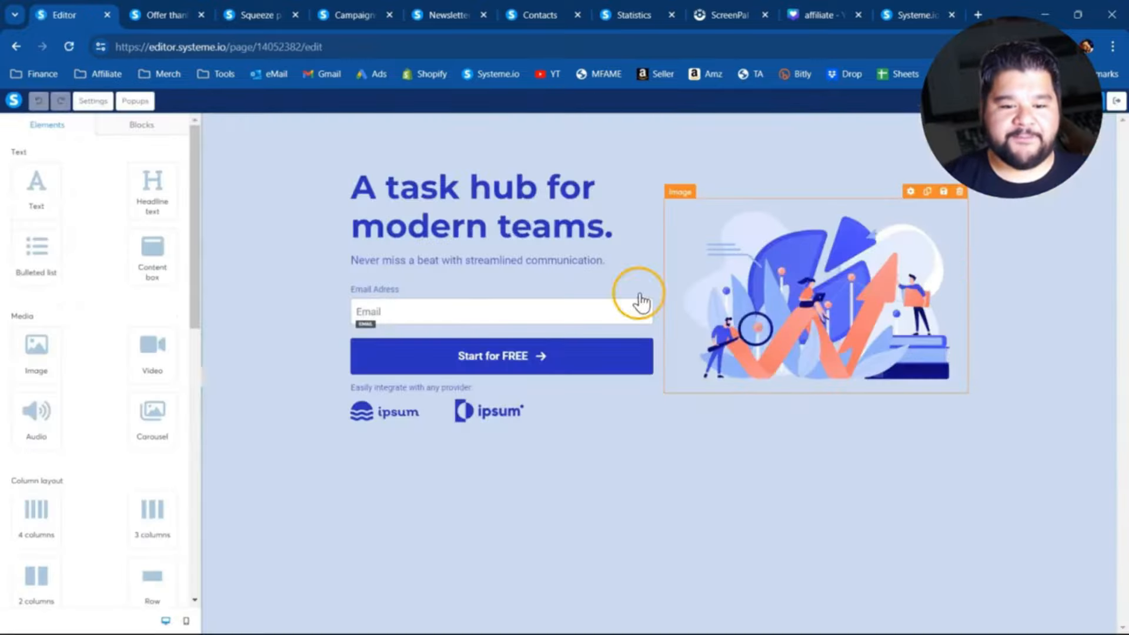
click(404, 357)
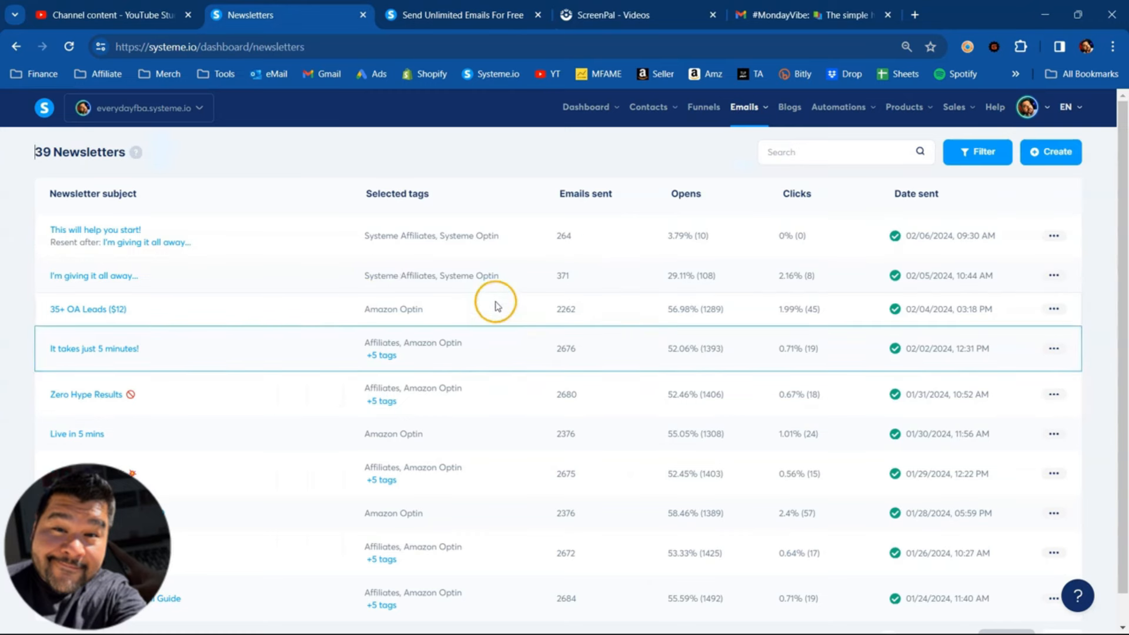
- Create a newsletter with the subject "test", using the visual editor and the first template, and save it
mouse_move(744, 106)
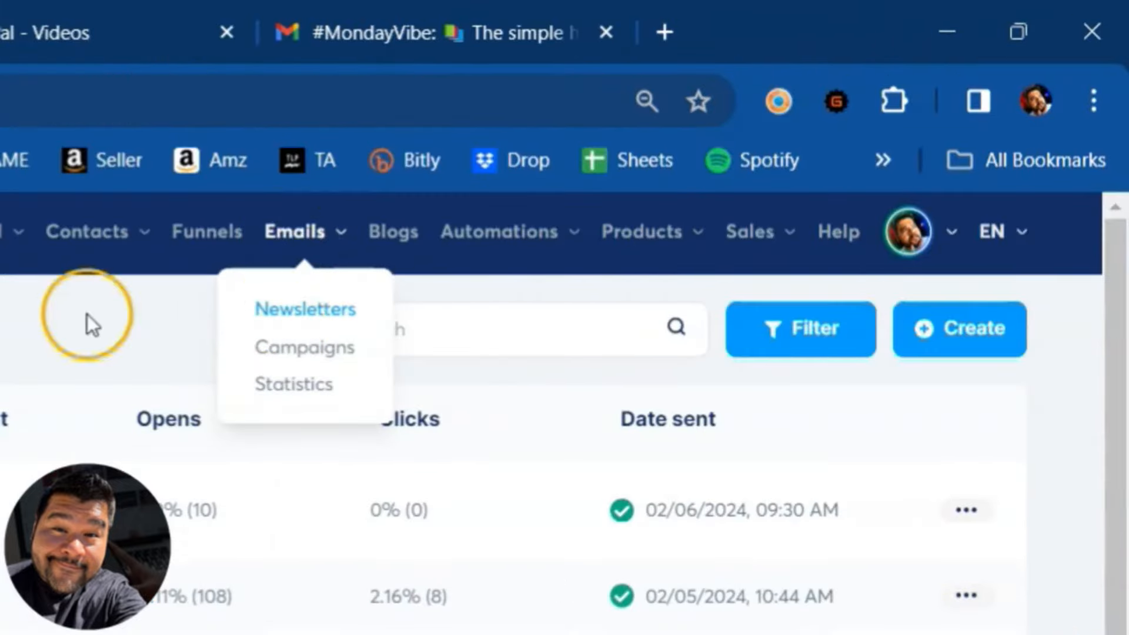
click(940, 344)
text(test)
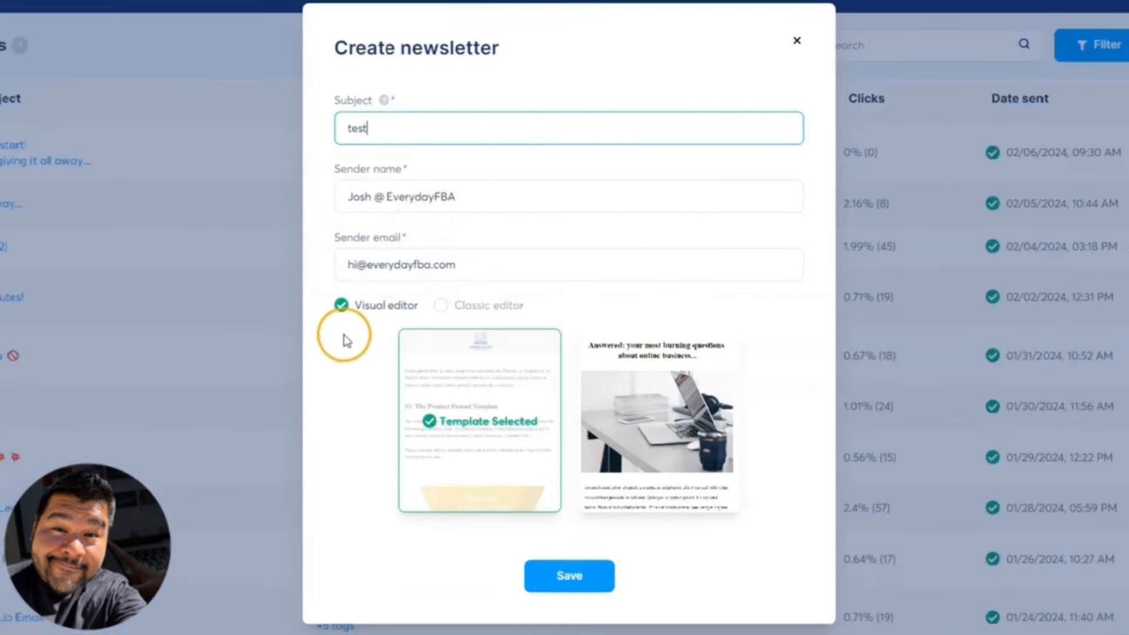
click(438, 305)
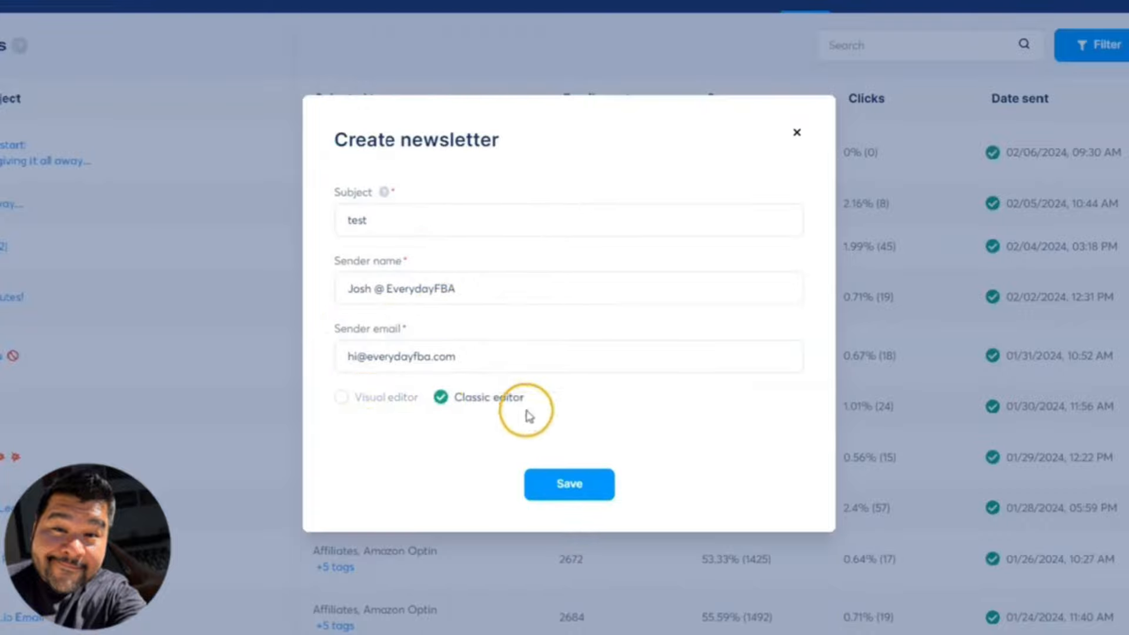
click(341, 397)
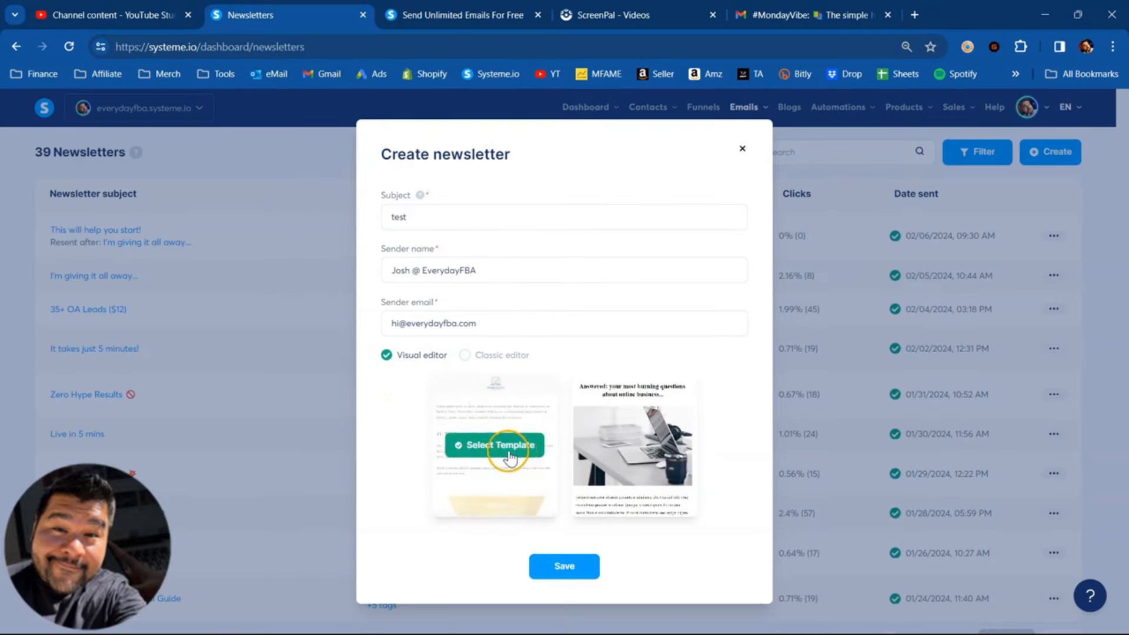
click(502, 445)
click(538, 565)
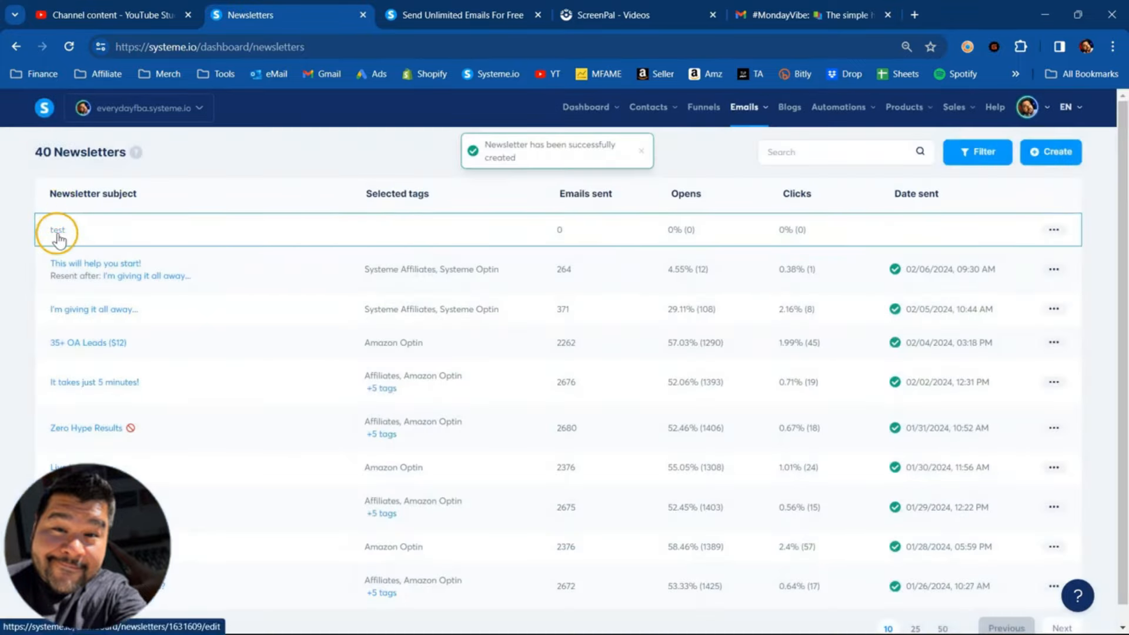
- Open the test newsletter, review its email and contact settings, and open its body in the visual email editor
click(58, 234)
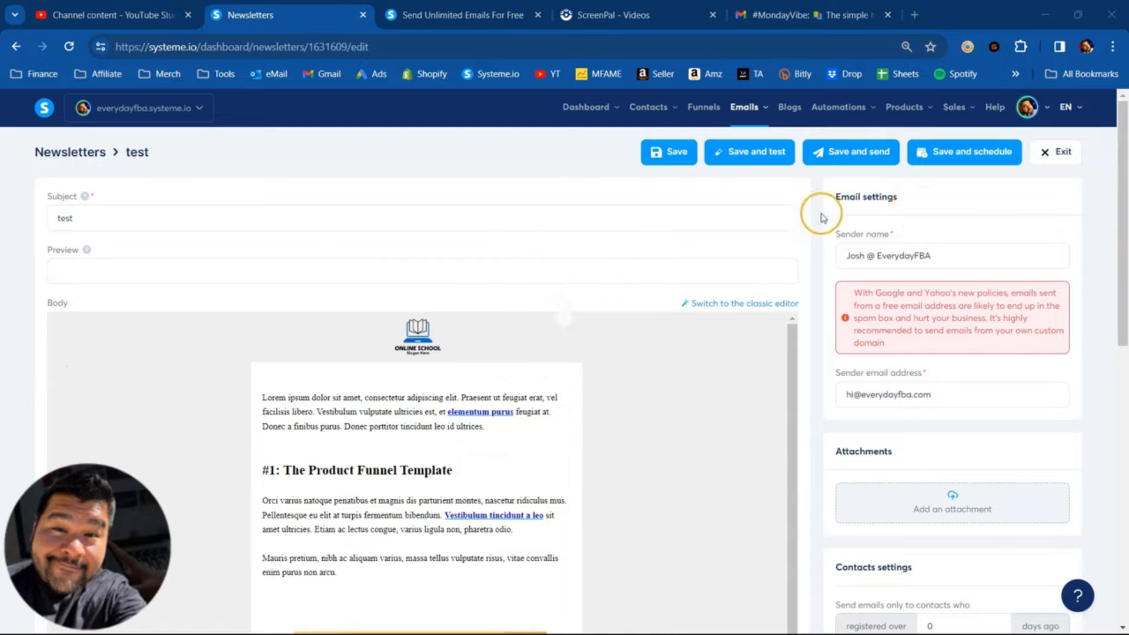
scroll(921, 394, down, 9)
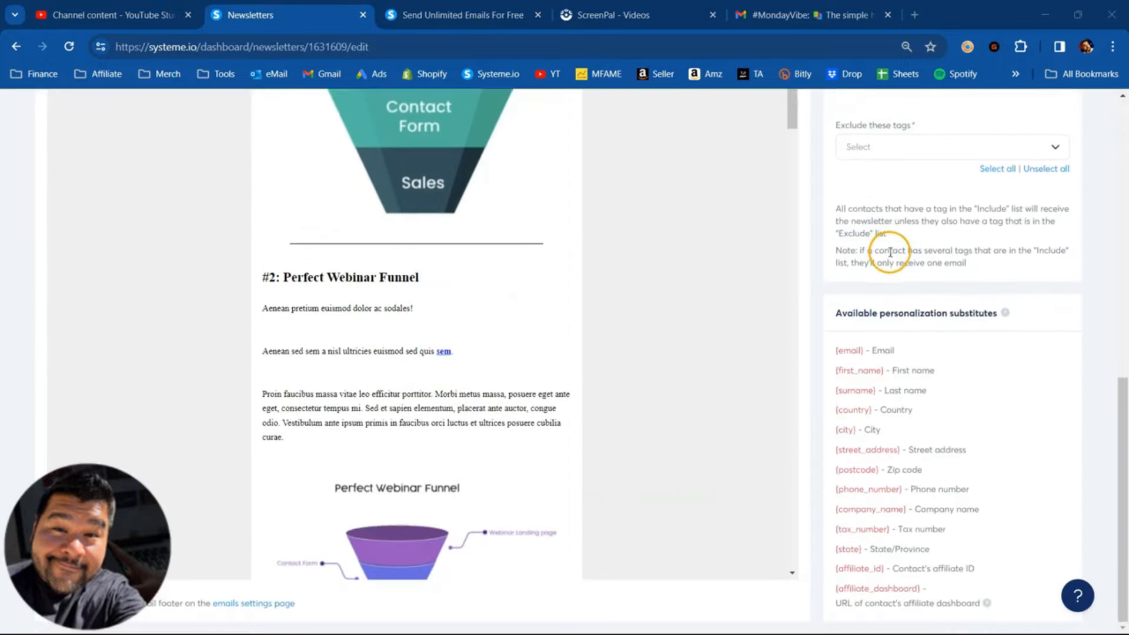
scroll(903, 340, up, 9)
scroll(905, 338, up, 1)
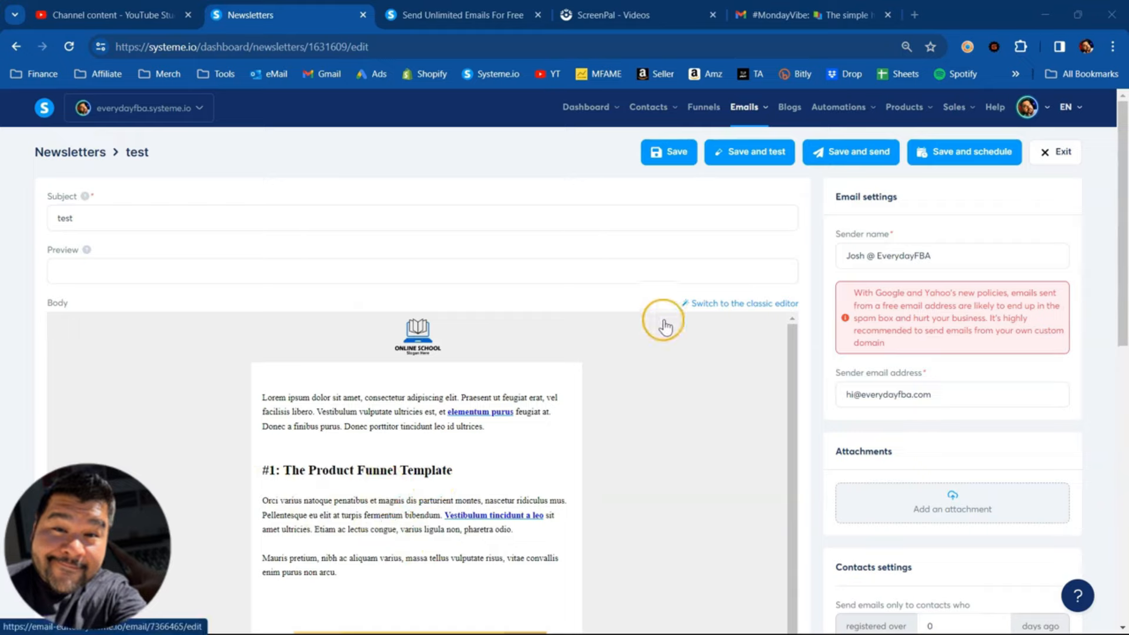
scroll(247, 423, down, 2)
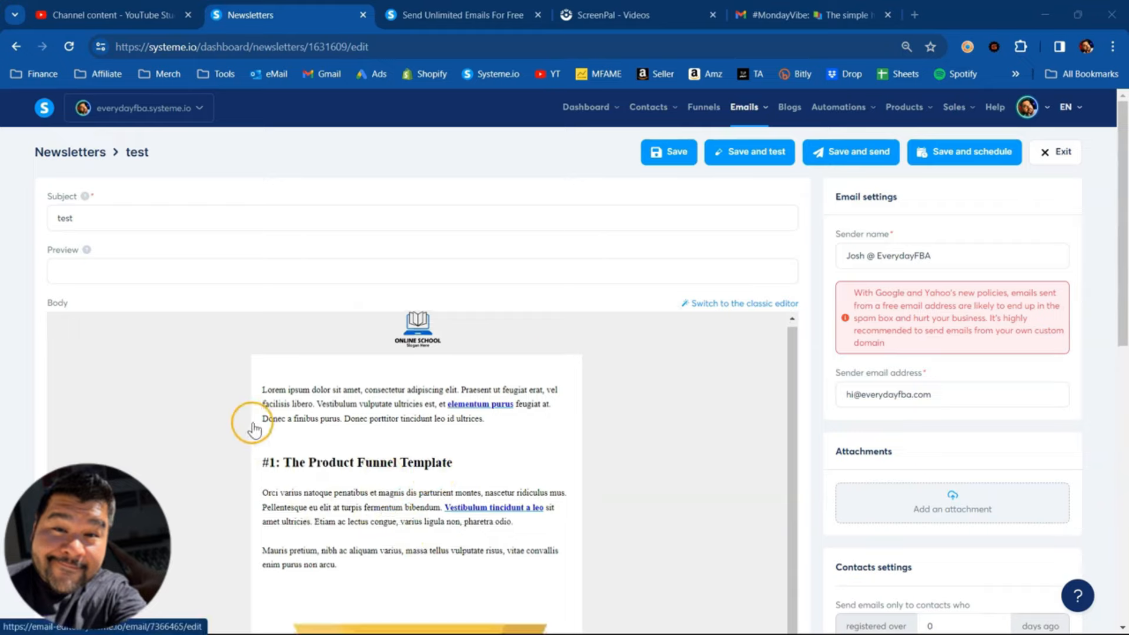
scroll(398, 397, up, 2)
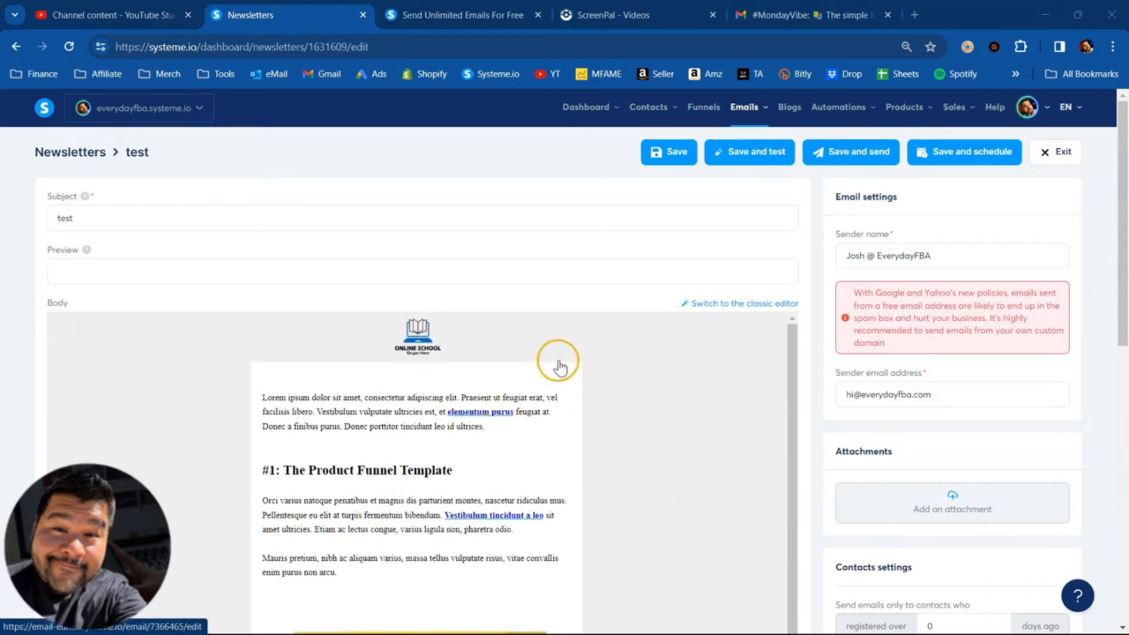
click(560, 355)
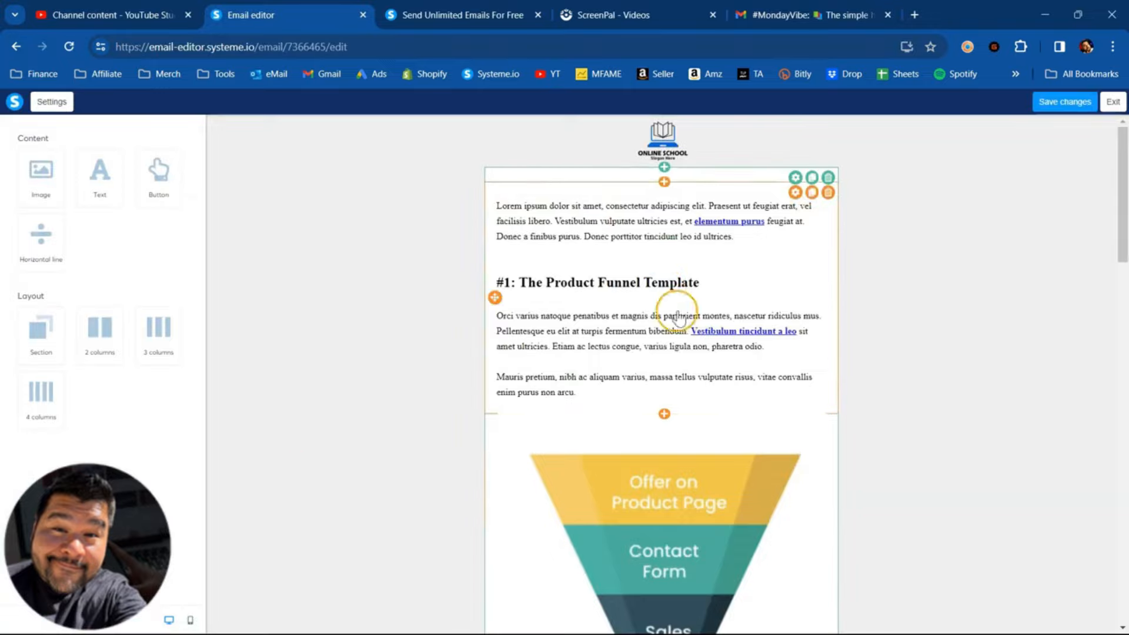
- Replace the email template's header logo with the EVERYDAYFBA logo from the file manager
scroll(663, 302, down, 10)
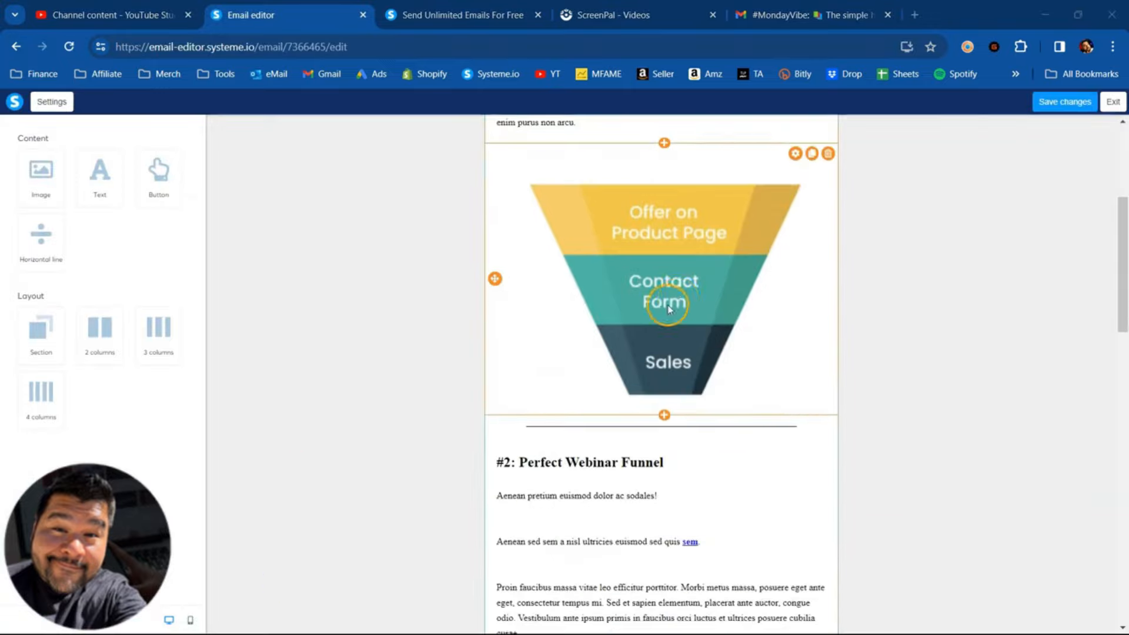
scroll(617, 335, up, 6)
scroll(670, 338, up, 6)
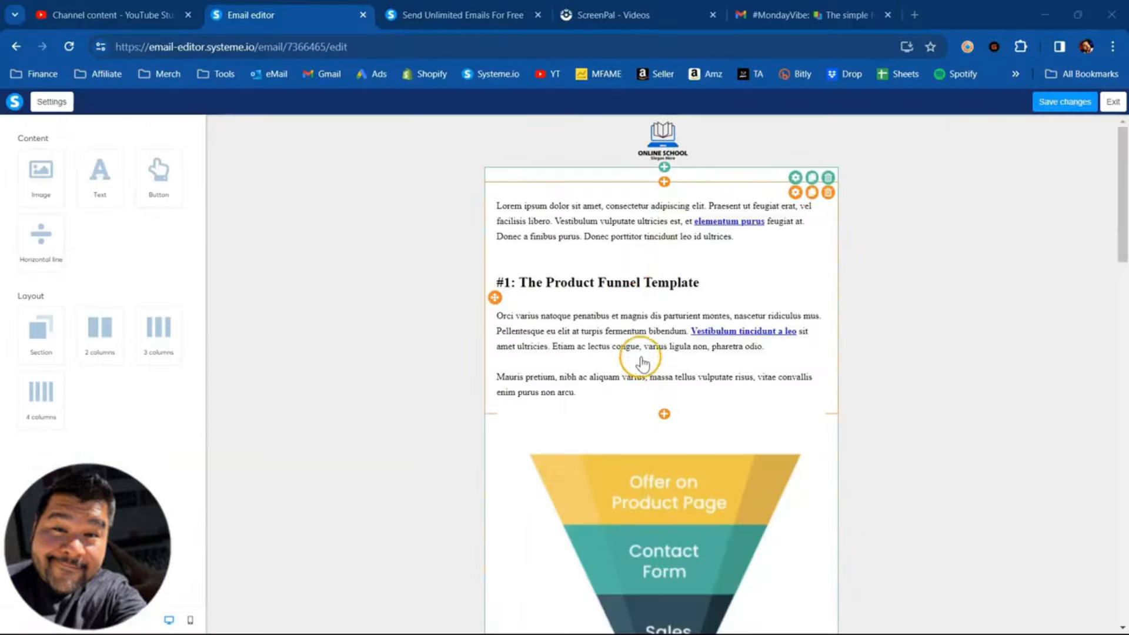
scroll(643, 363, down, 5)
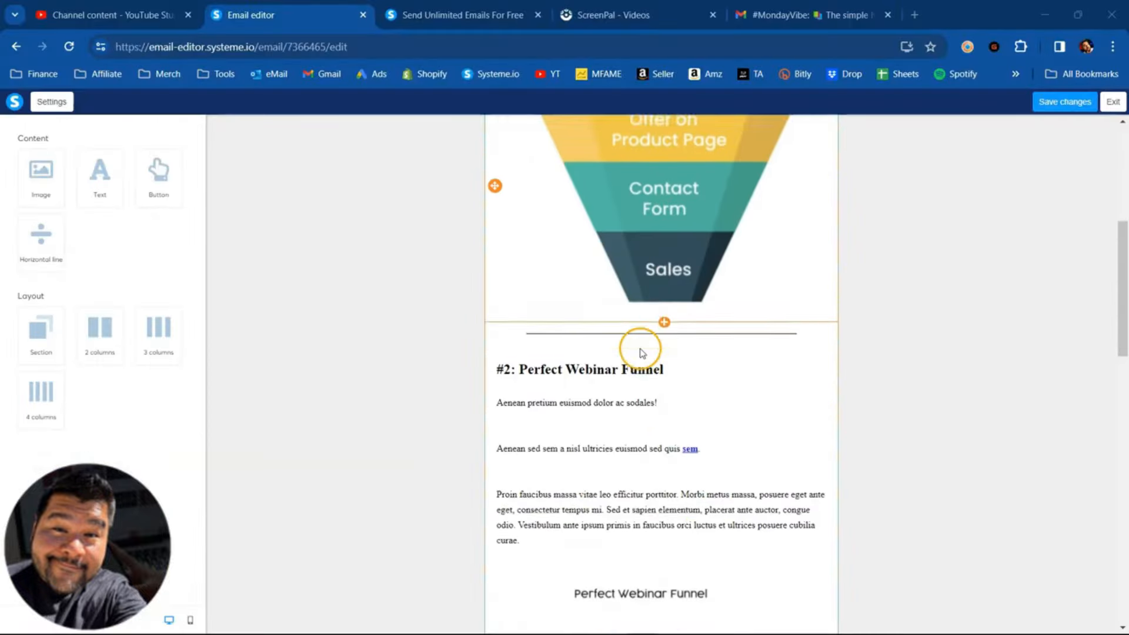
scroll(640, 352, up, 5)
click(663, 144)
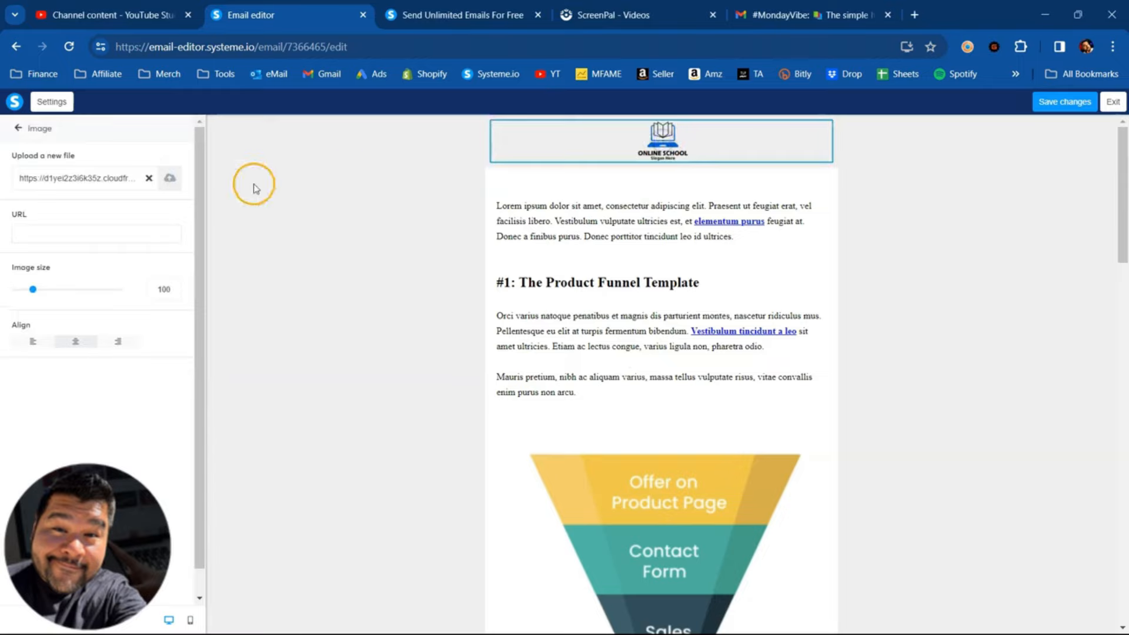
click(170, 178)
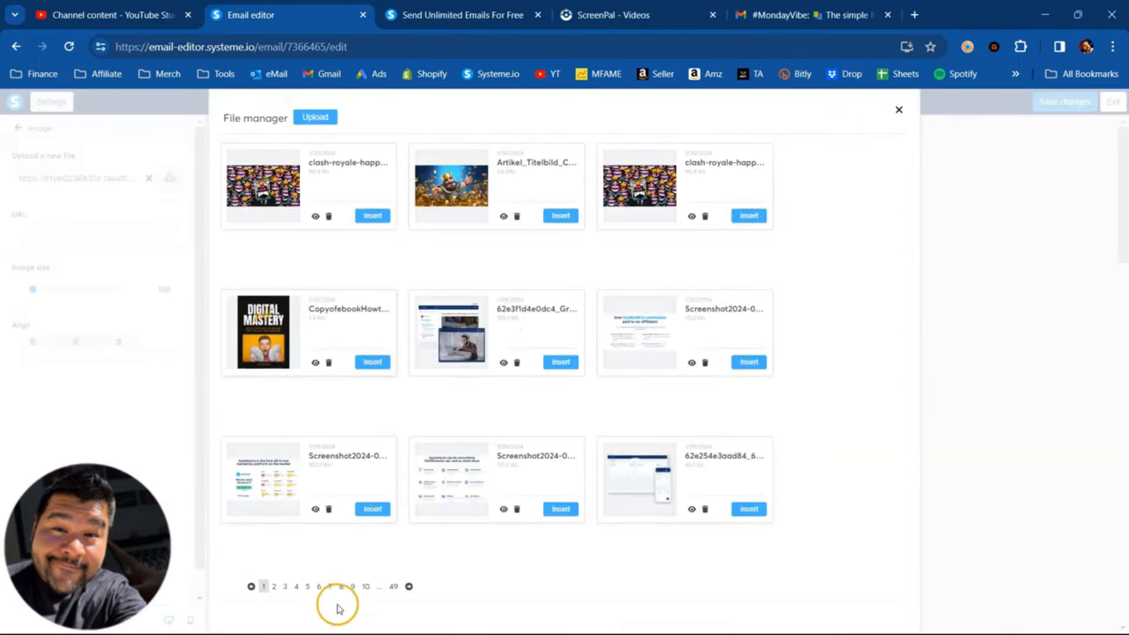
click(340, 586)
click(557, 509)
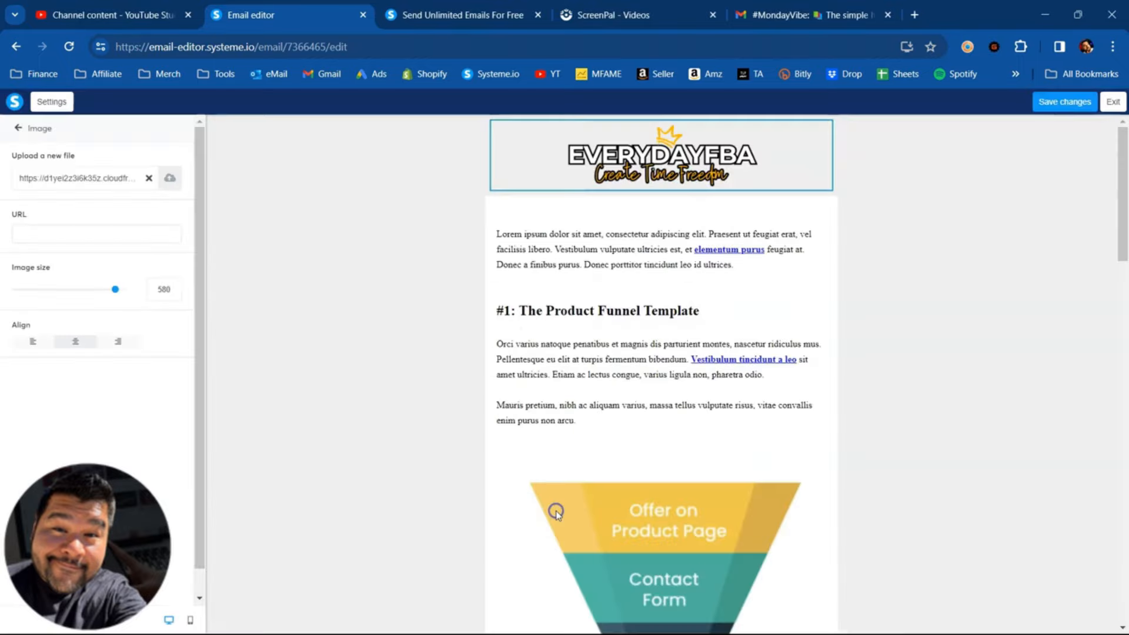
click(407, 203)
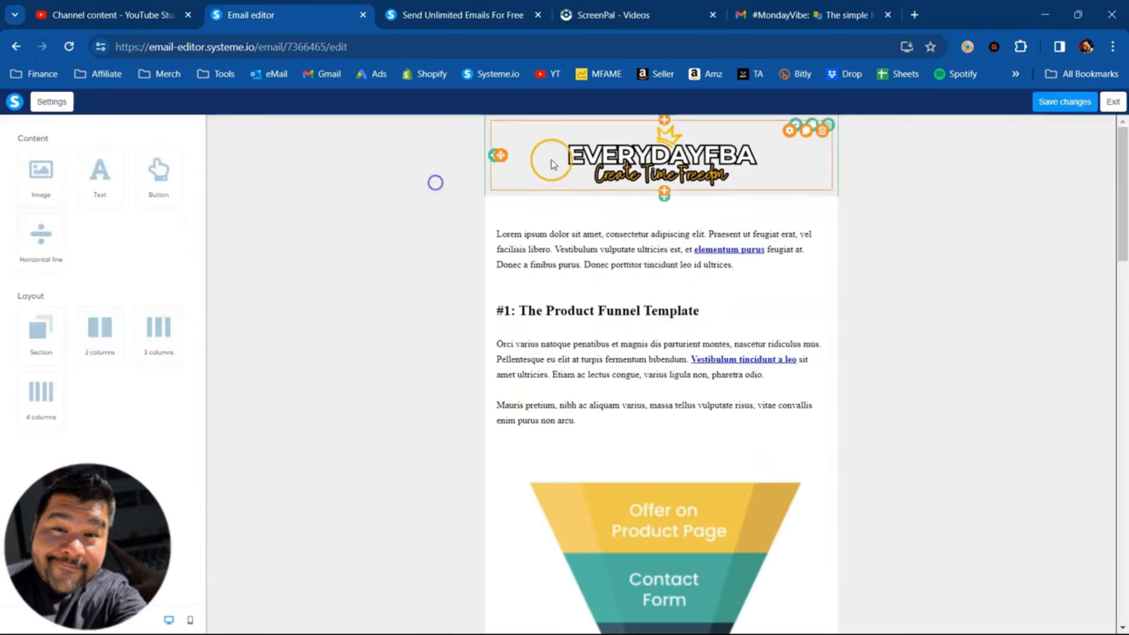
- Set the background color of the header section behind the logo to black
click(486, 129)
click(20, 229)
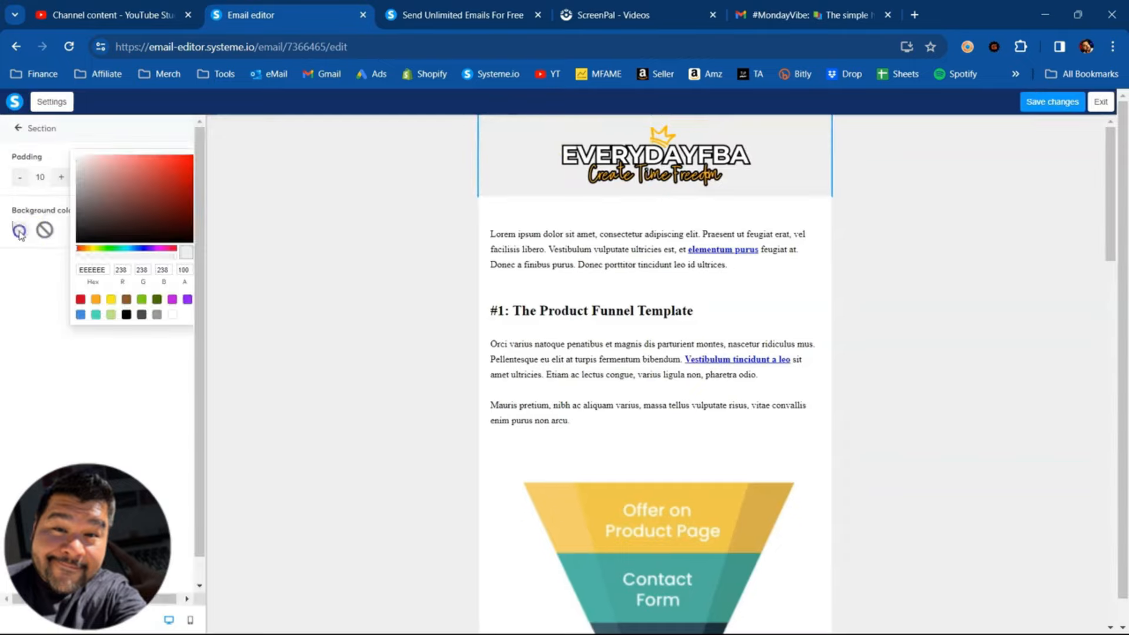
click(126, 314)
click(96, 395)
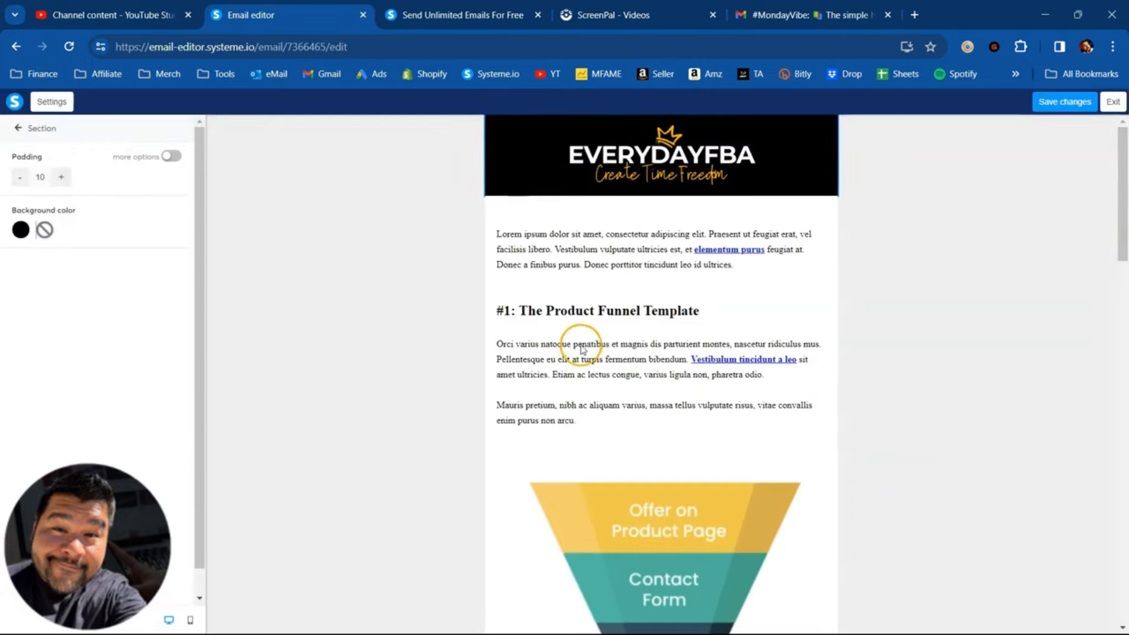
- Delete the template's entire body section below the header
click(574, 365)
scroll(618, 271, down, 2)
click(640, 236)
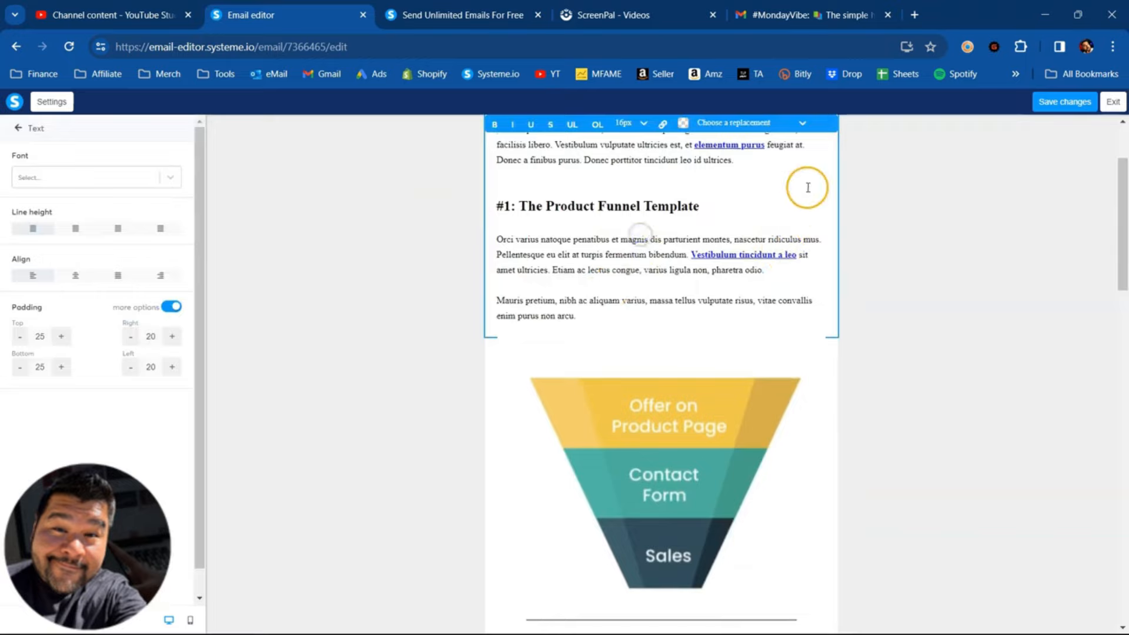
scroll(870, 271, up, 2)
click(874, 274)
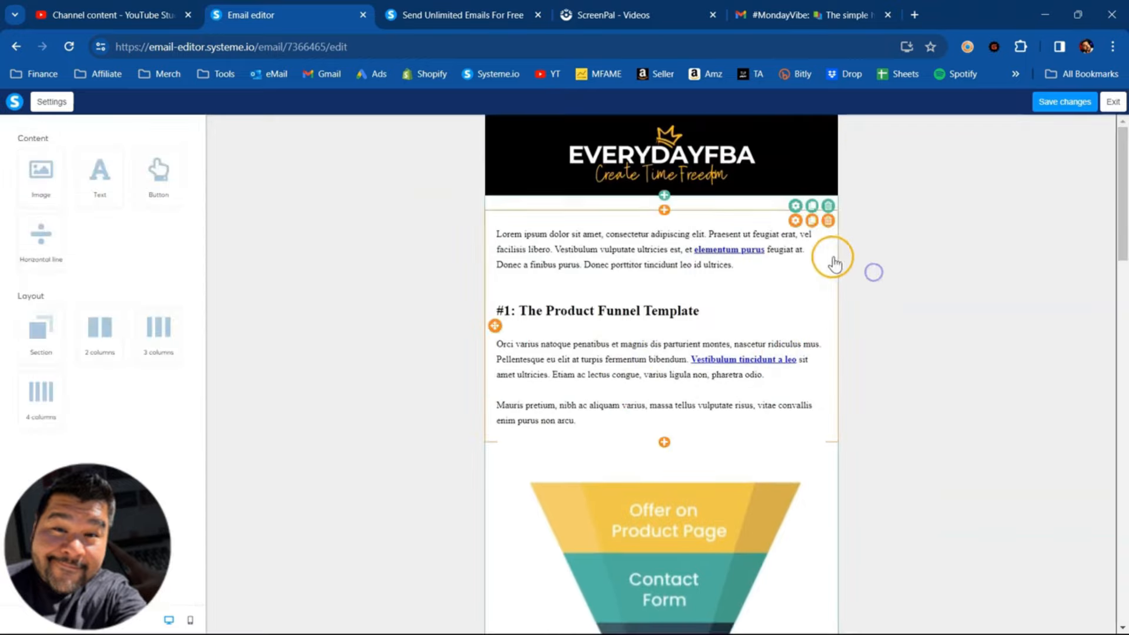
click(827, 206)
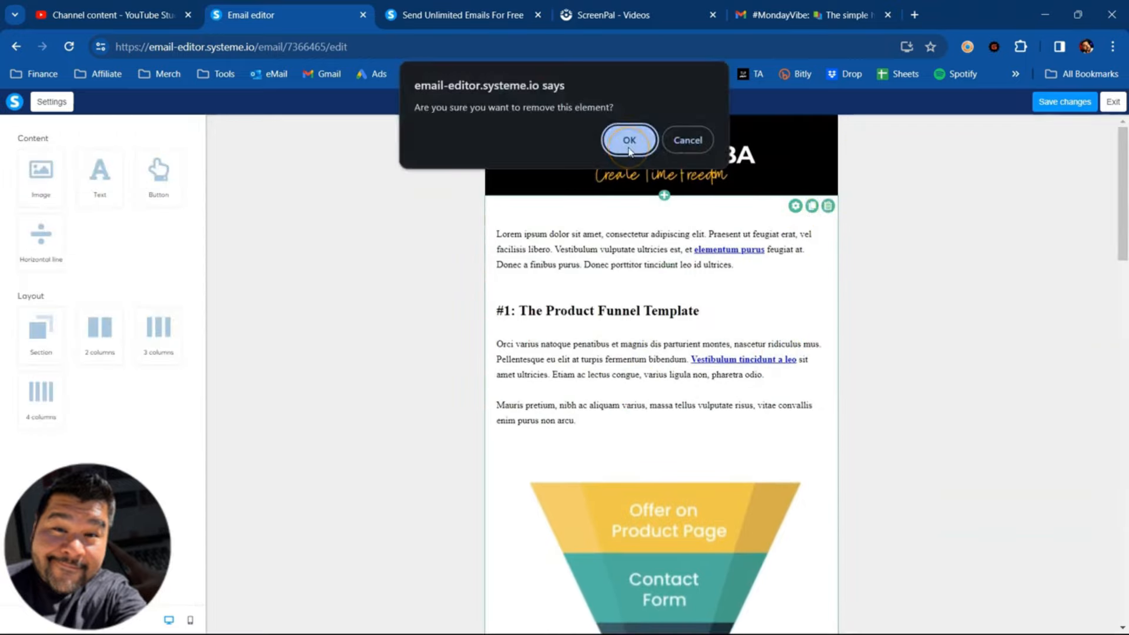
click(629, 141)
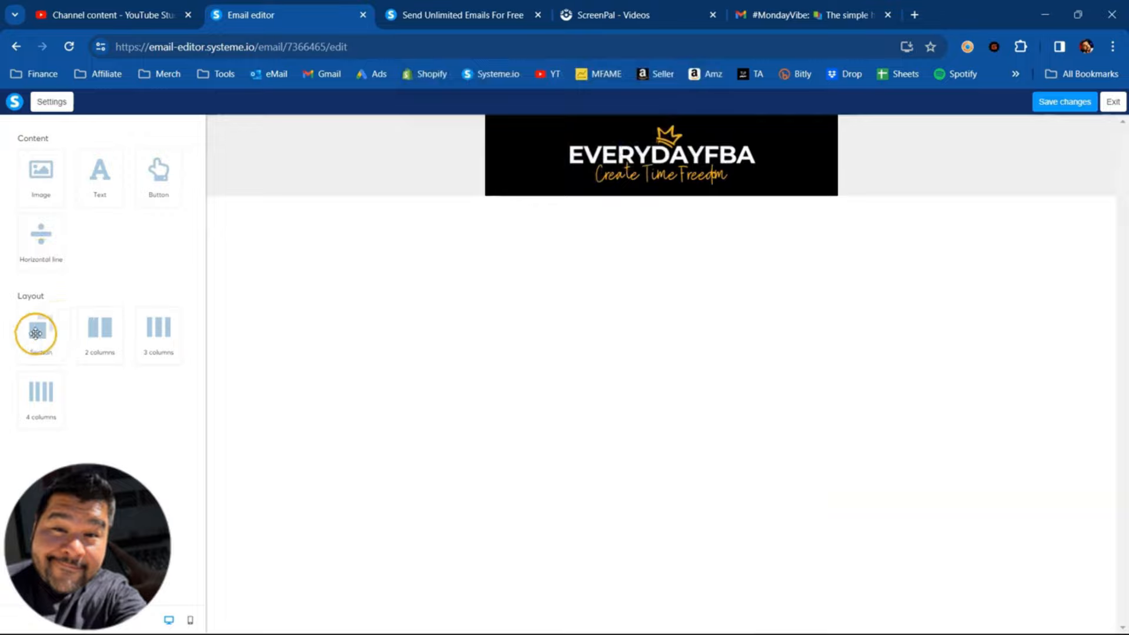
- Add a new section below the header and place a text element and an image element in it
drag(38, 331, 516, 221)
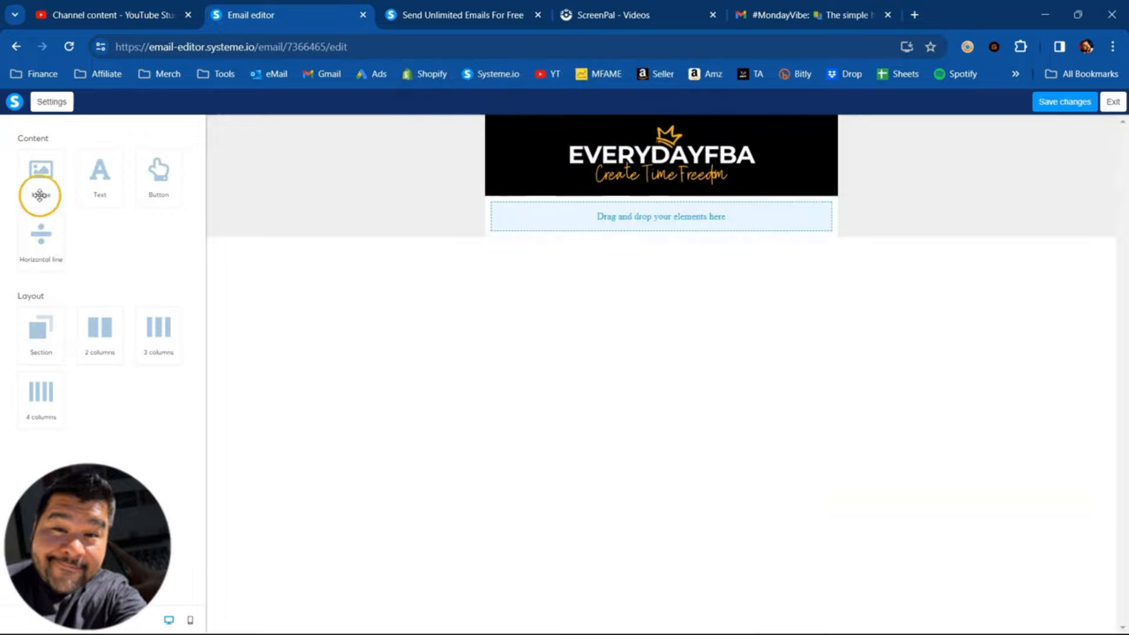
drag(101, 171, 577, 222)
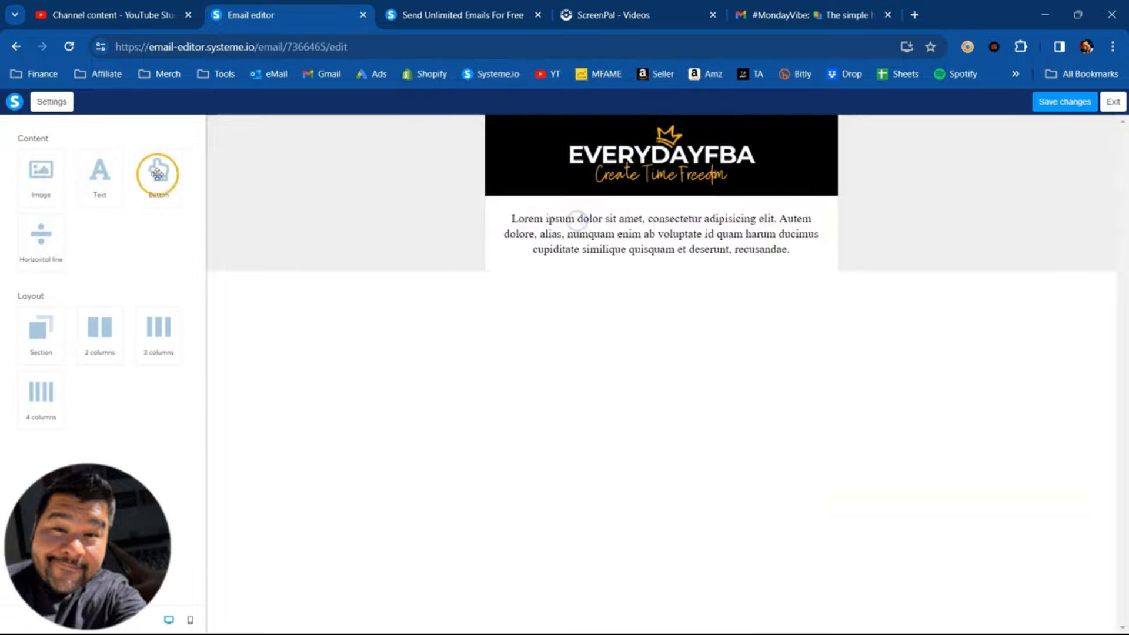
drag(41, 174, 667, 263)
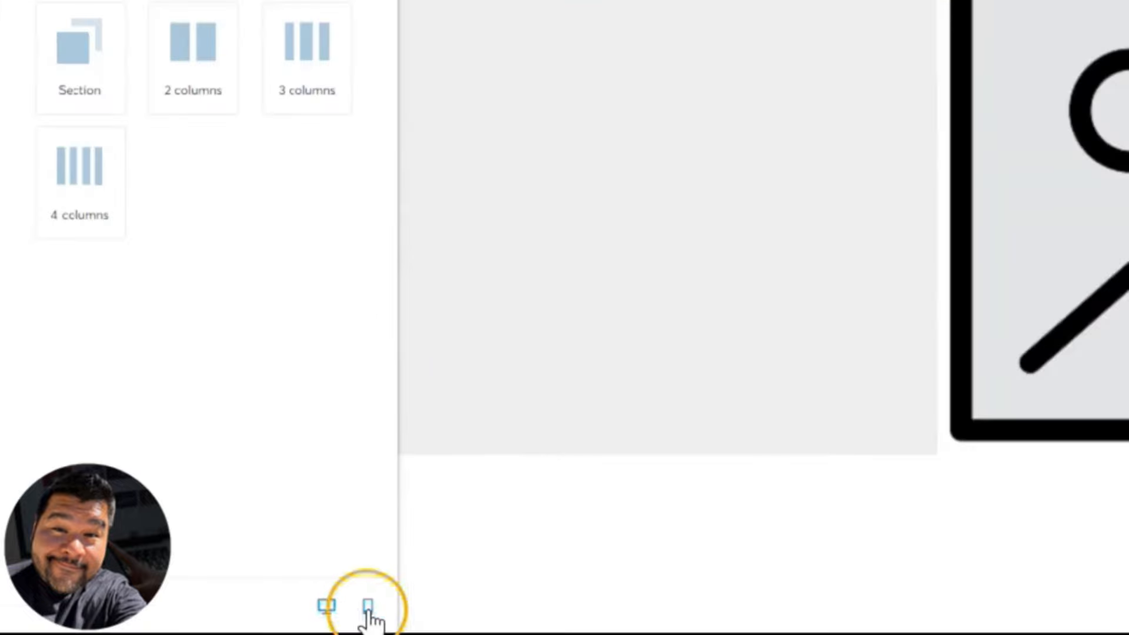
- Preview the email layout on mobile and return to the desktop view
click(368, 608)
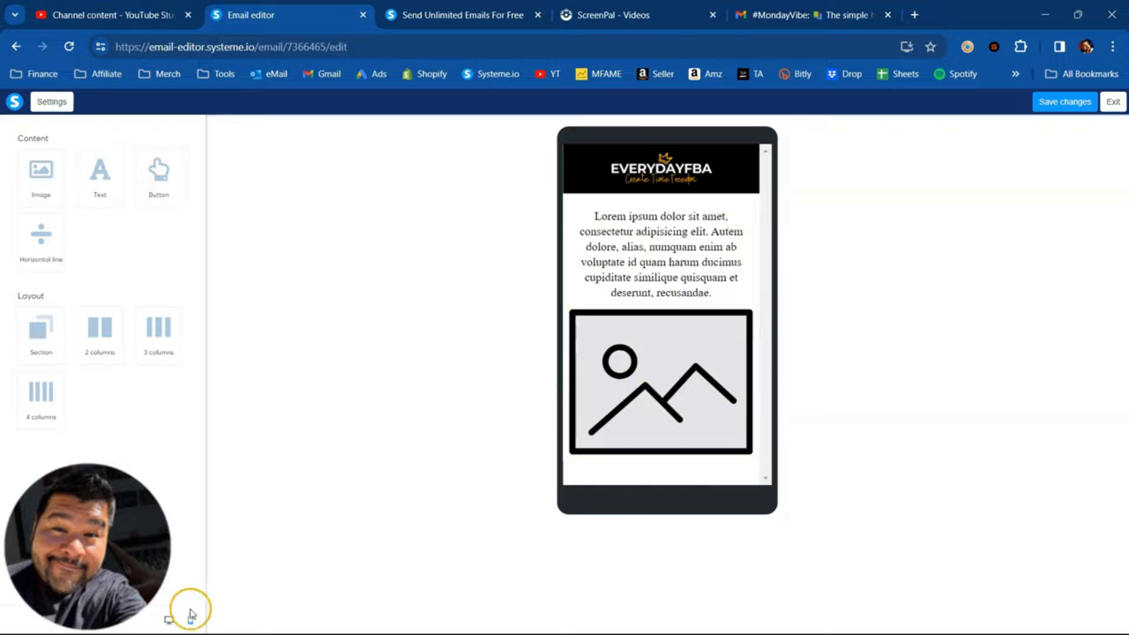
click(171, 621)
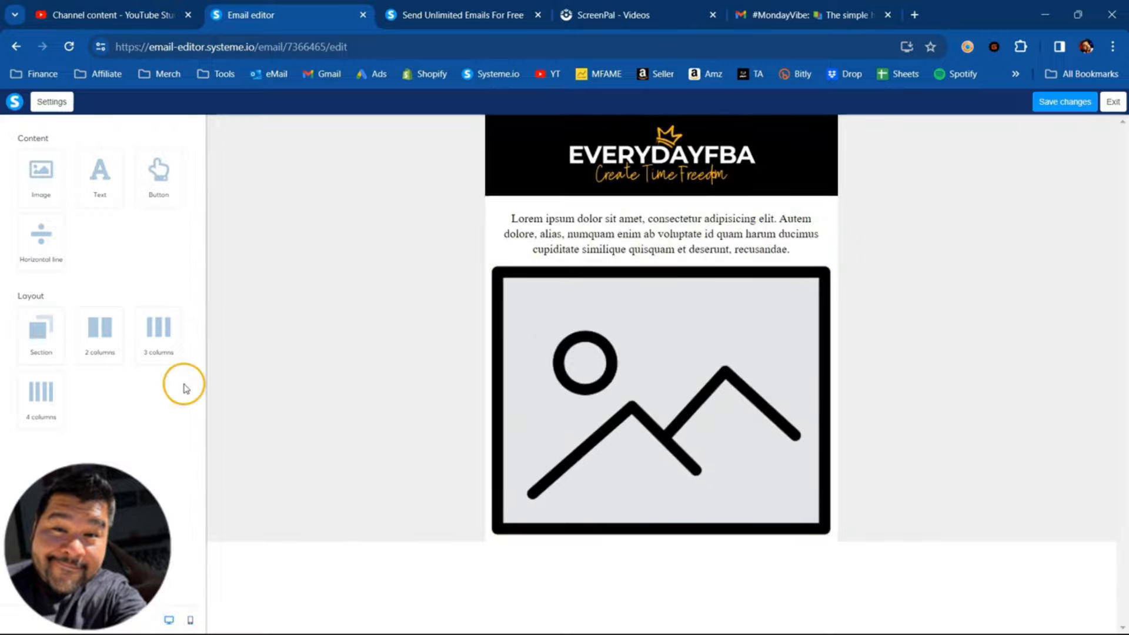
- Add a button between the text and image elements and set its text to "click here to get started"
drag(168, 179, 658, 281)
click(659, 281)
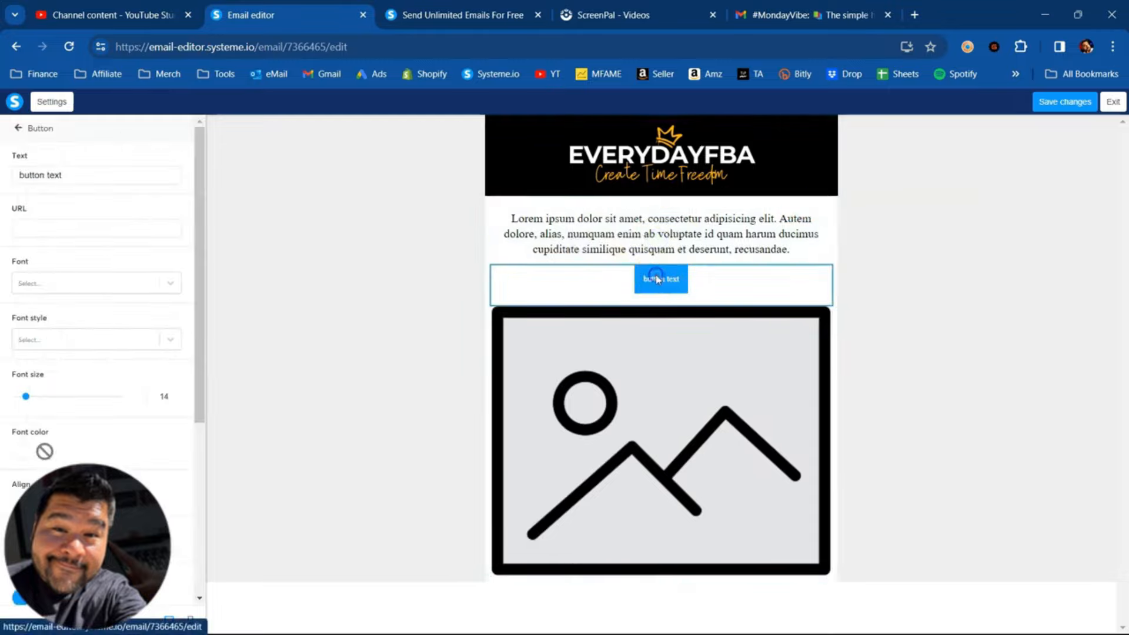
triple_click(53, 176)
text(click here to get started)
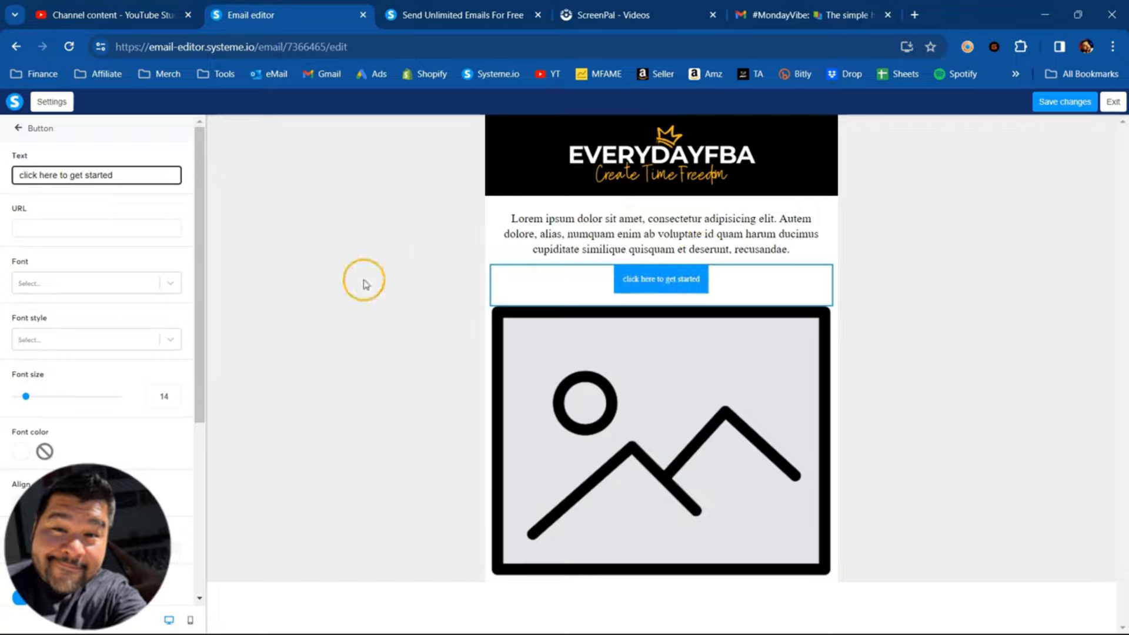
scroll(127, 321, down, 5)
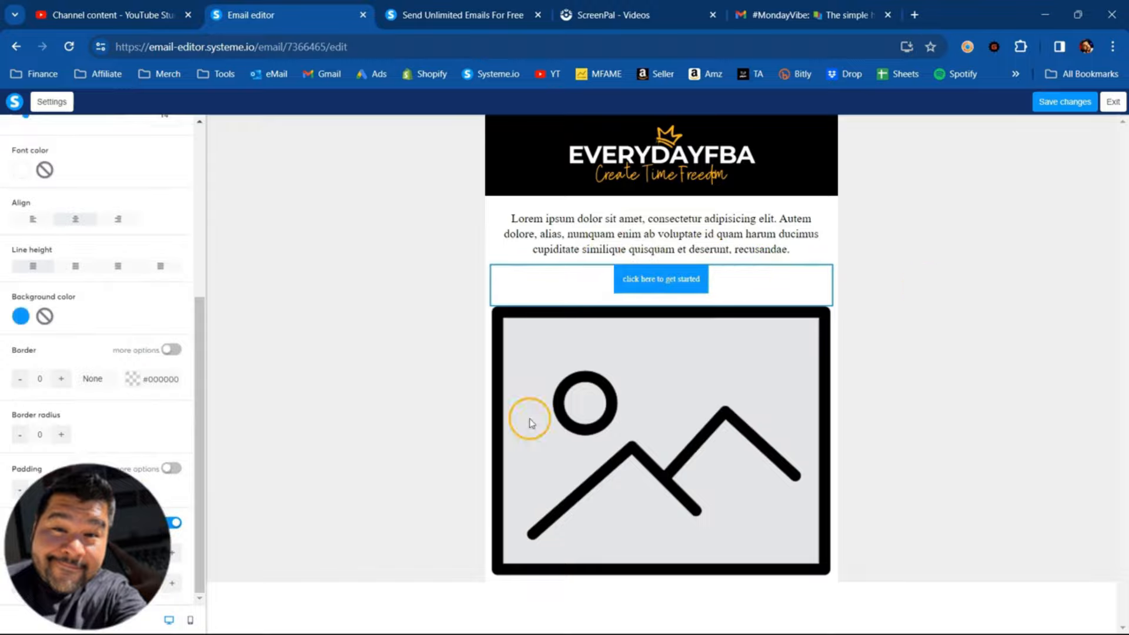
- Preview the email with its button on mobile and exit the email editor to the newsletter's settings page
click(191, 621)
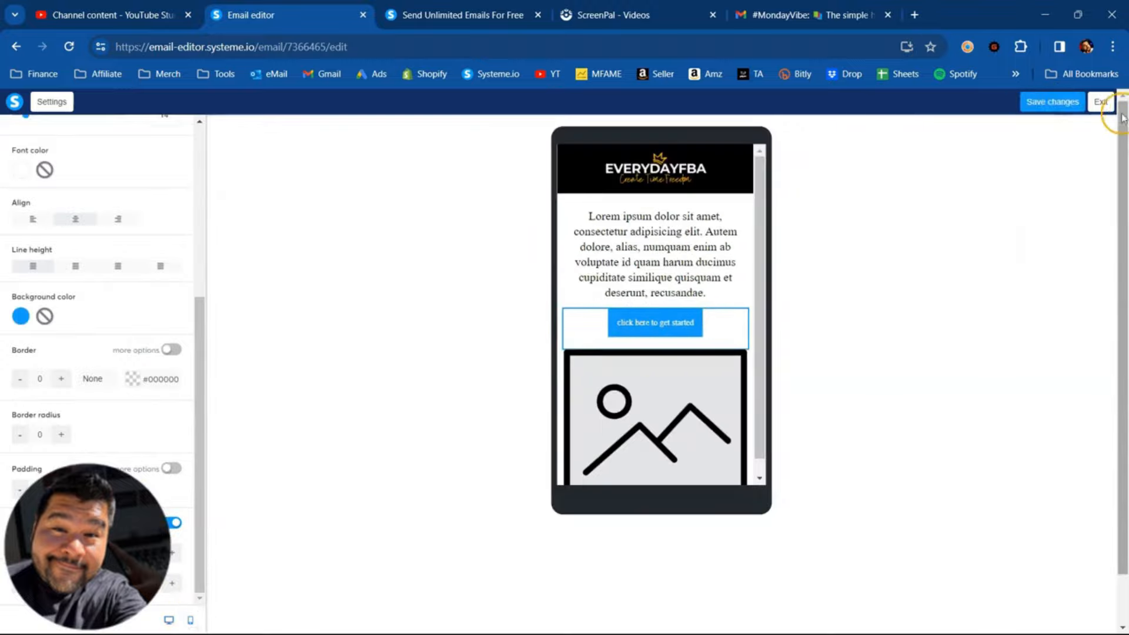
click(1096, 104)
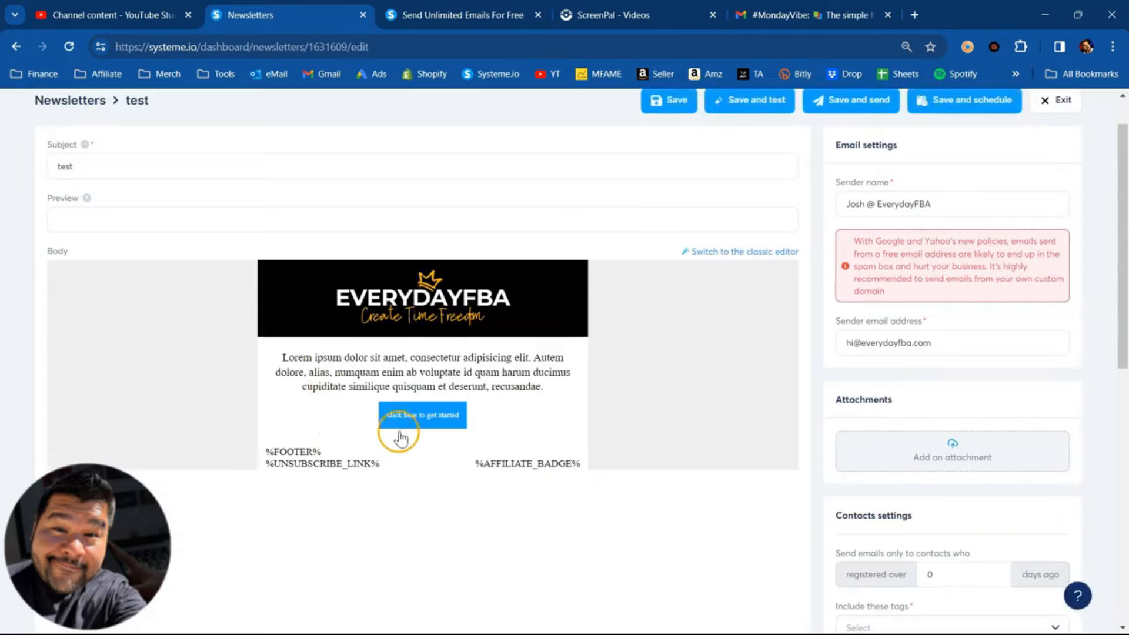
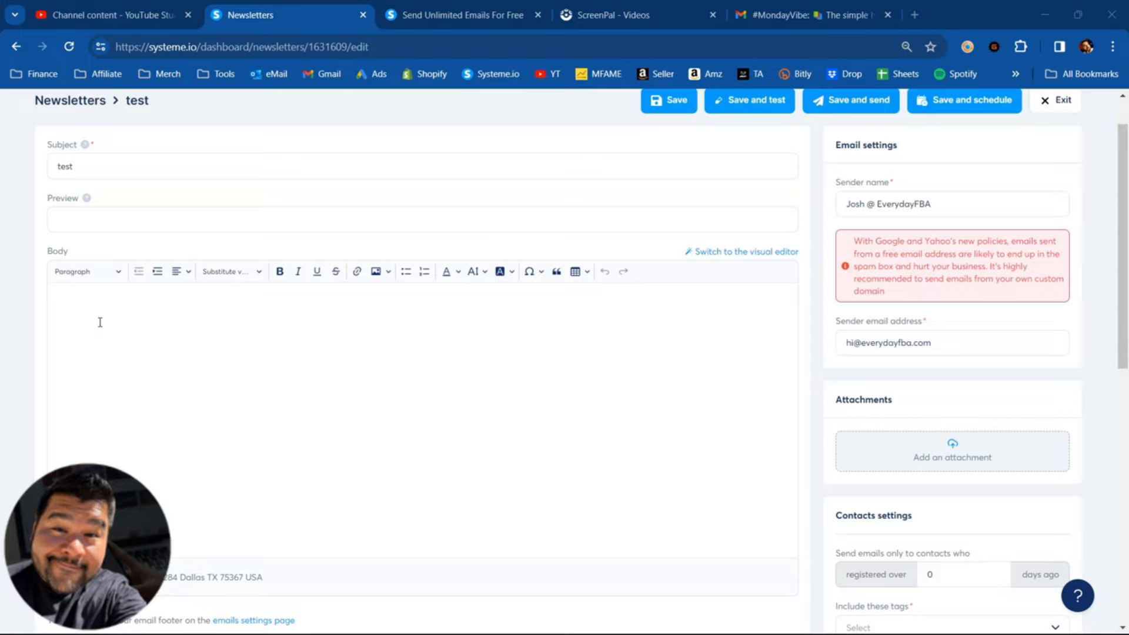
- Fill in the newsletter from the Notepad draft: subject "Results or regrets???", preview "Something weird is happening", and the body text from "Isn't it crazy" onward
click(100, 323)
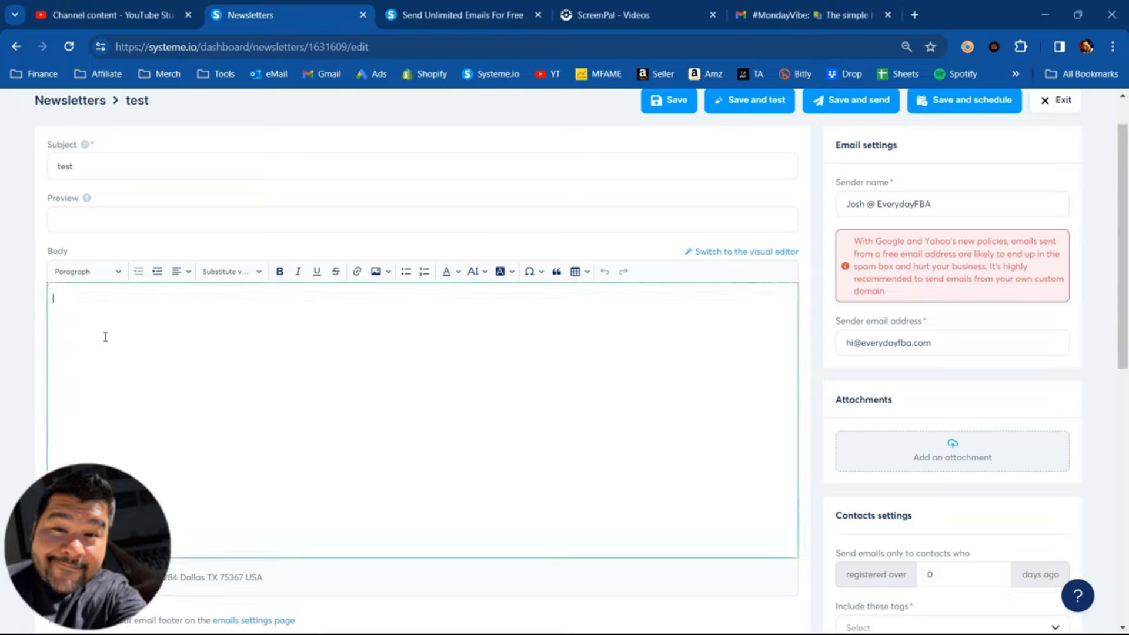
click(115, 15)
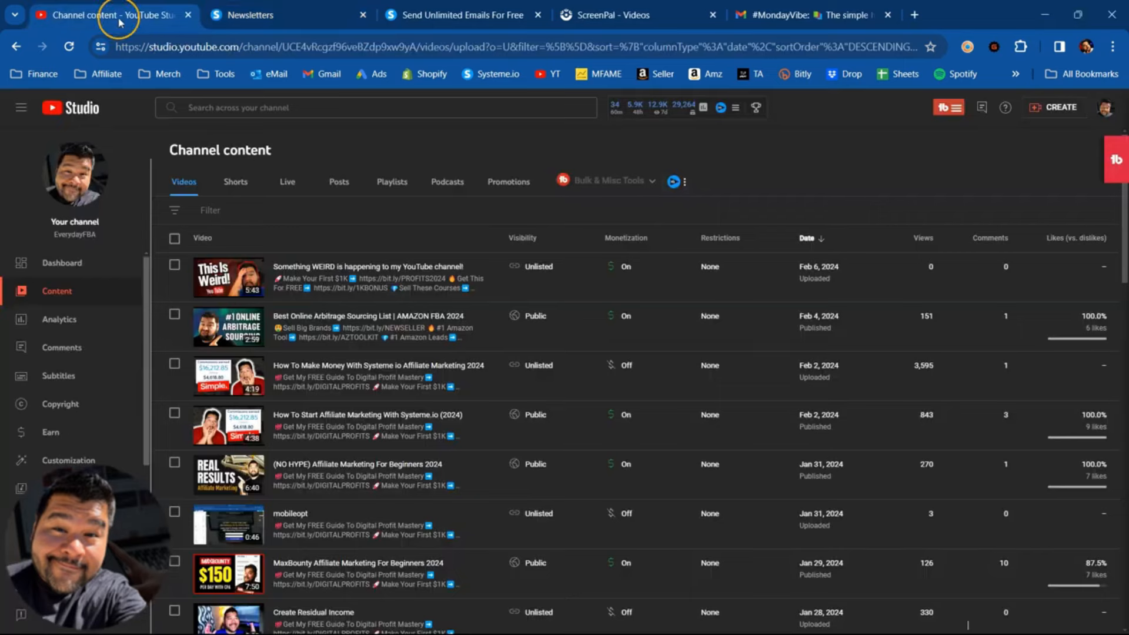
click(282, 15)
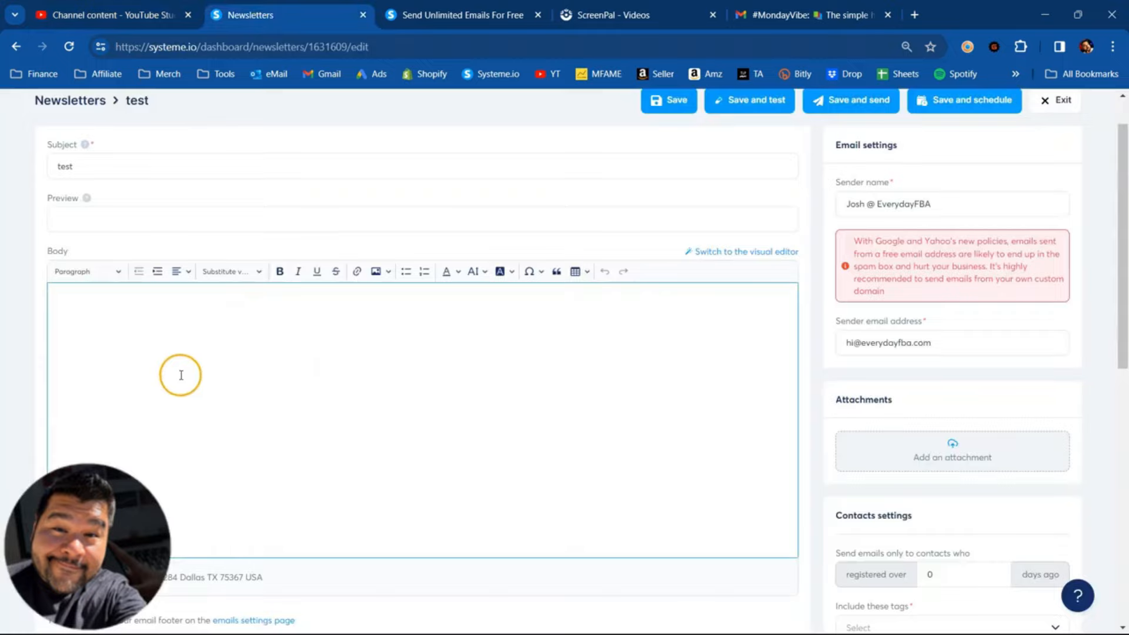
mouse_move(774, 612)
click(713, 614)
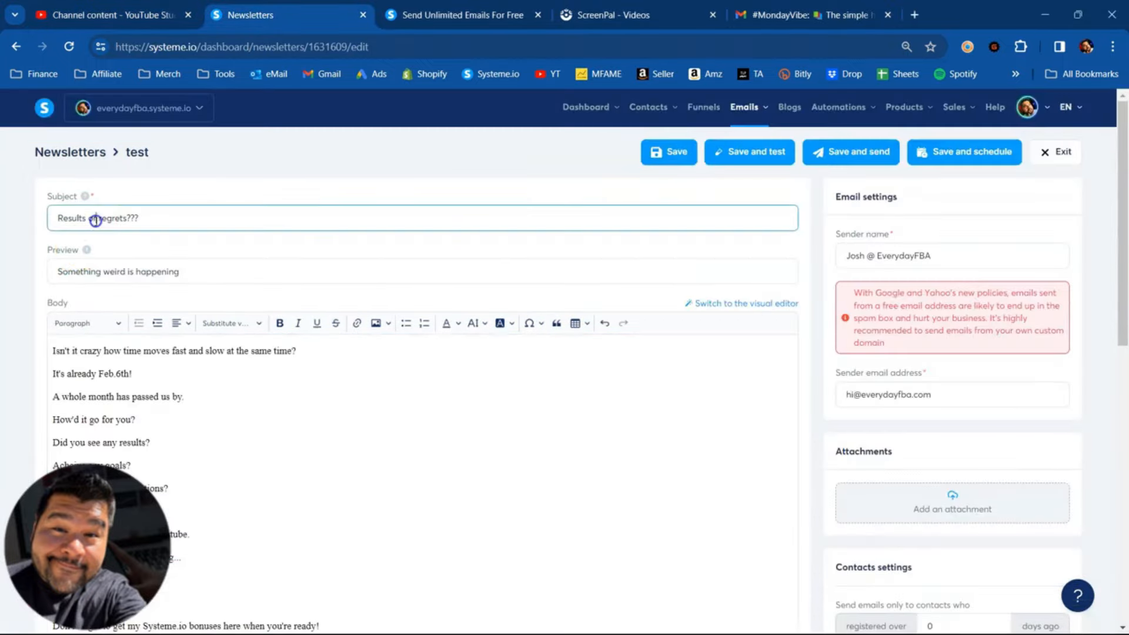
triple_click(92, 219)
click(117, 273)
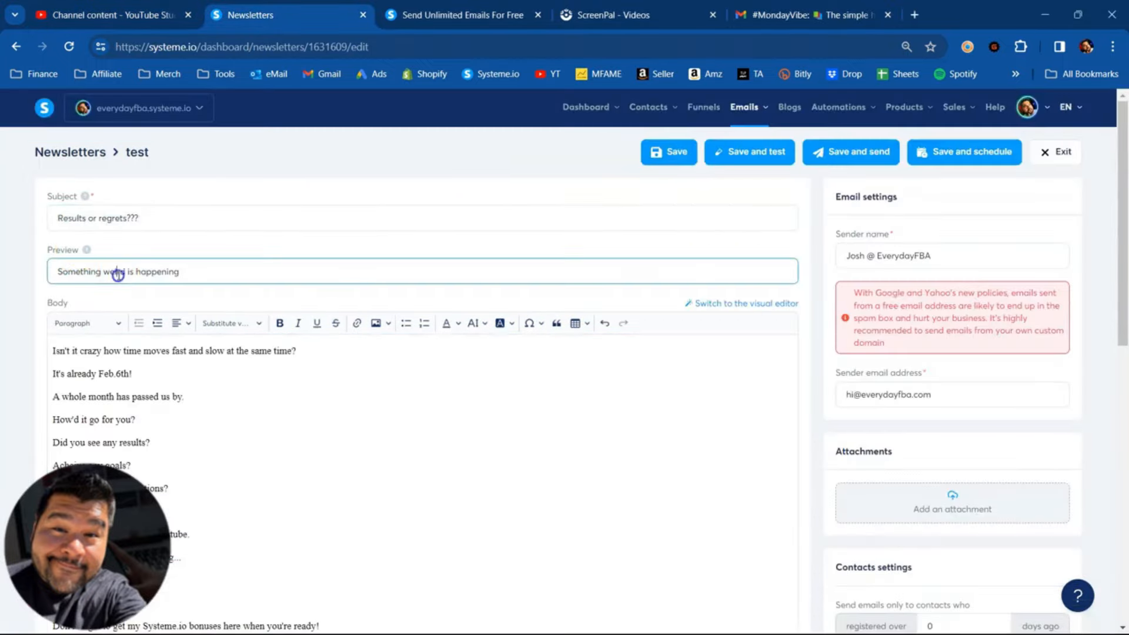
click(190, 426)
scroll(194, 406, down, 2)
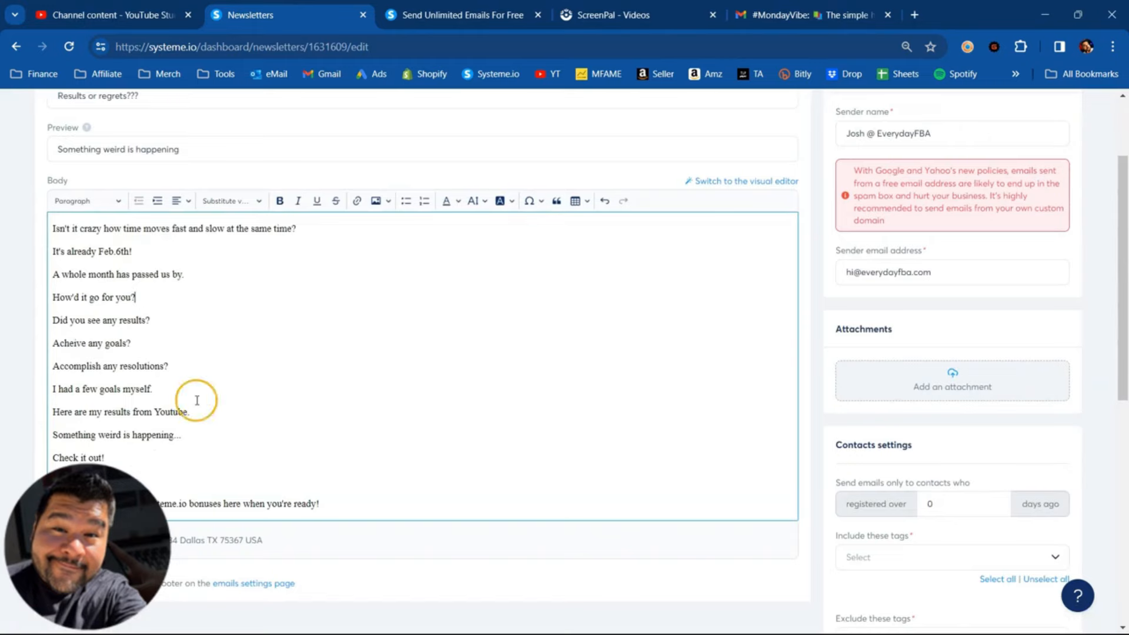
- Switch to YouTube Studio and copy the shareable link of the video "Something WEIRD is happening to my YouTube channel!"
click(114, 15)
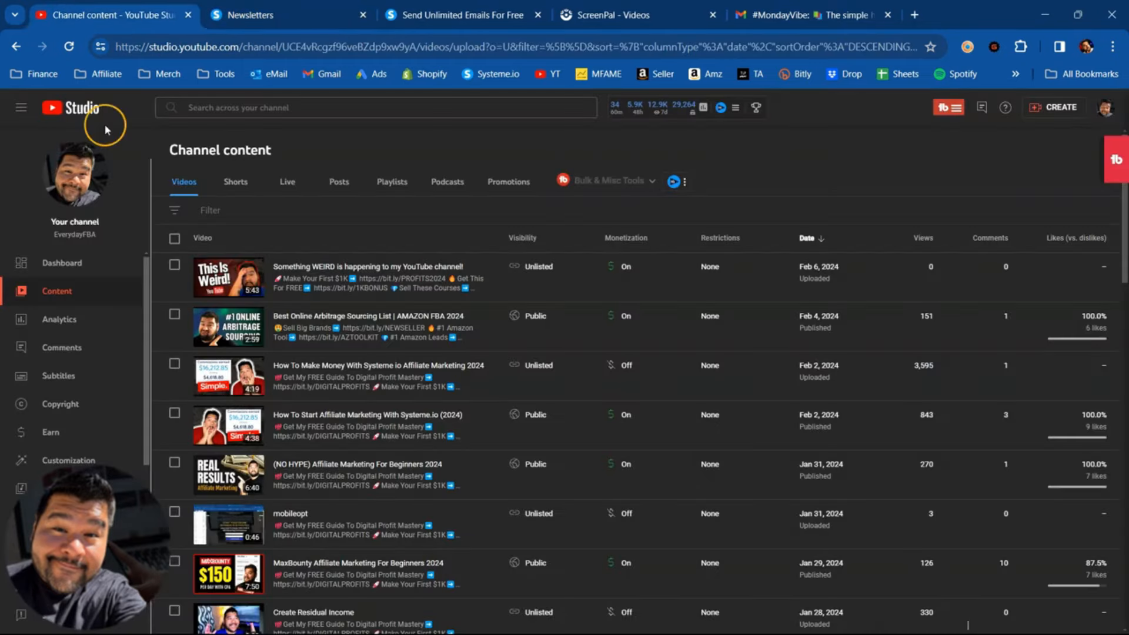
click(393, 290)
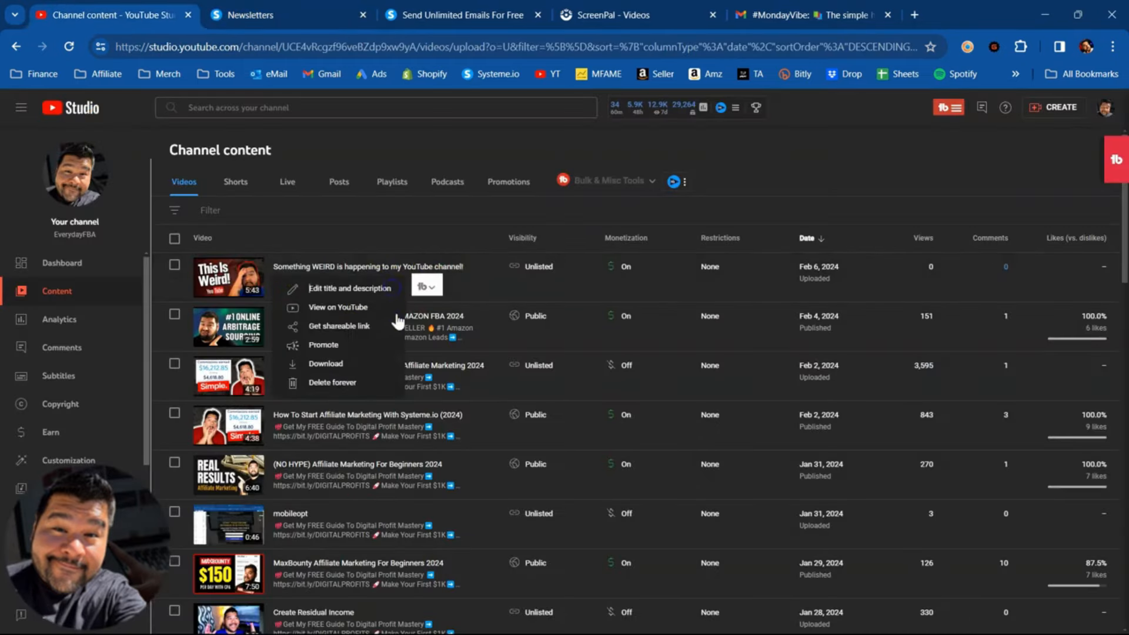
click(326, 336)
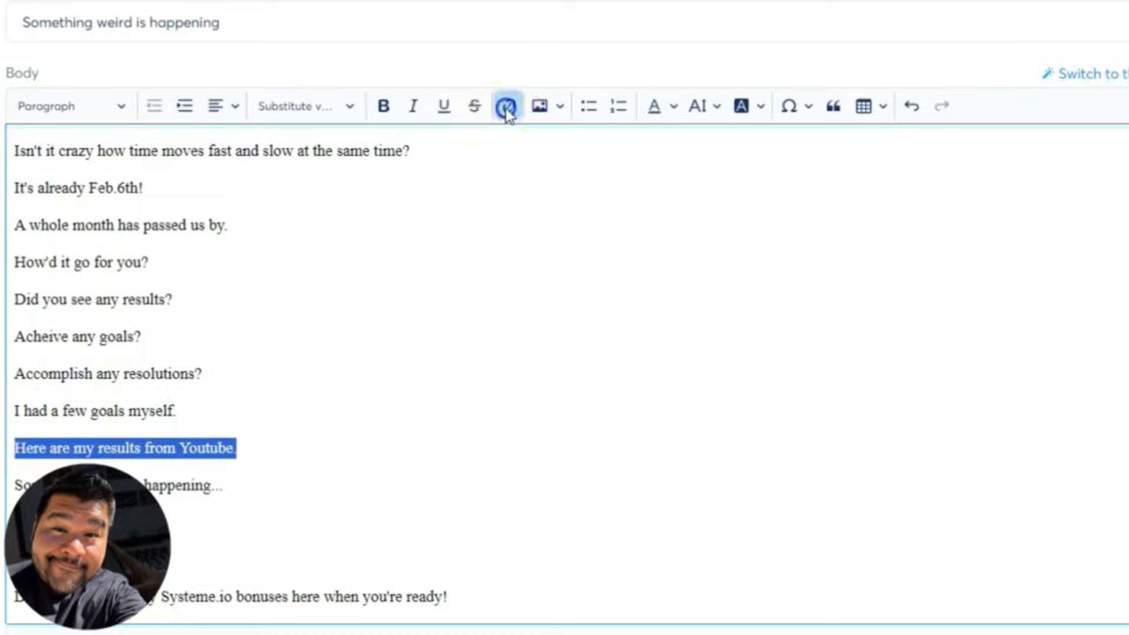
- Link the newsletter line "Here are my results from Youtube." to the copied video address and make it bold
click(506, 106)
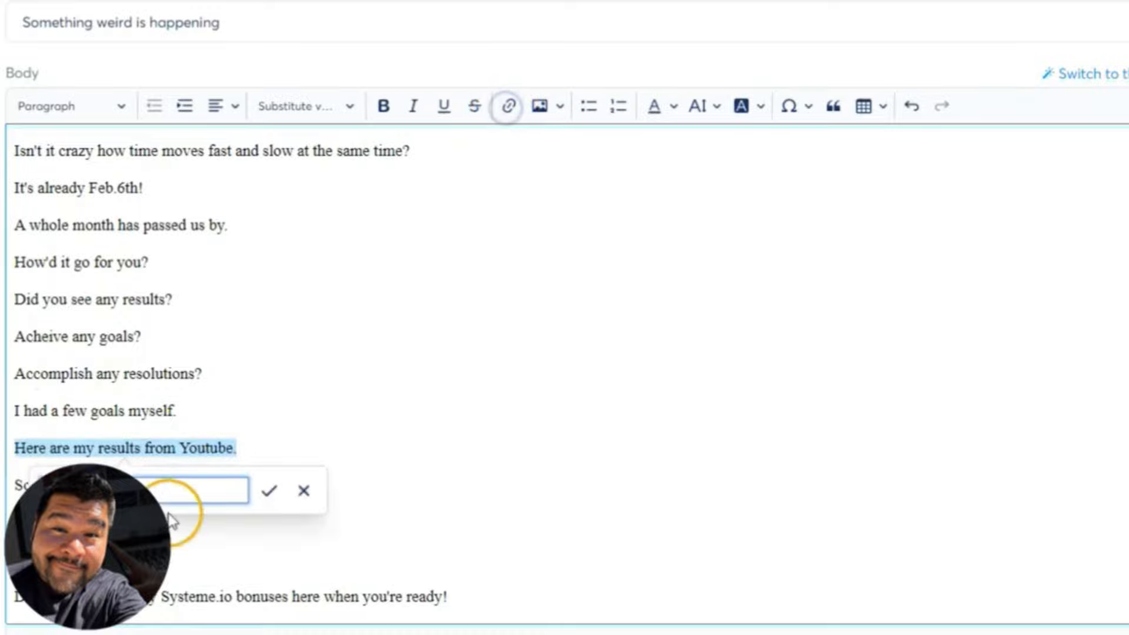
right_click(170, 492)
click(227, 171)
click(269, 490)
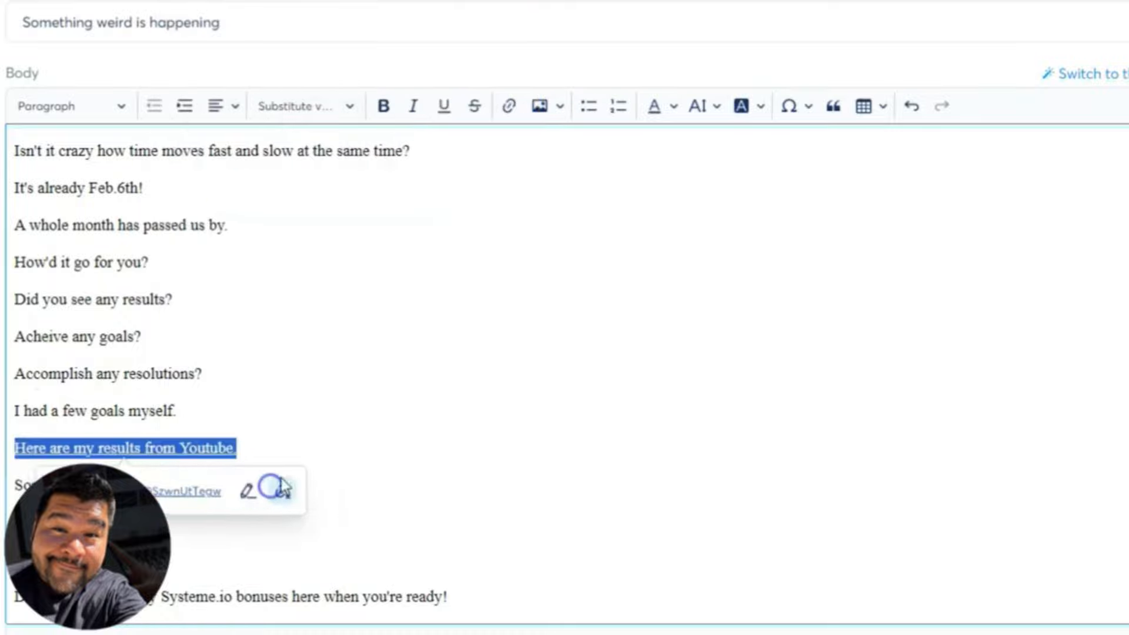
click(384, 107)
click(309, 465)
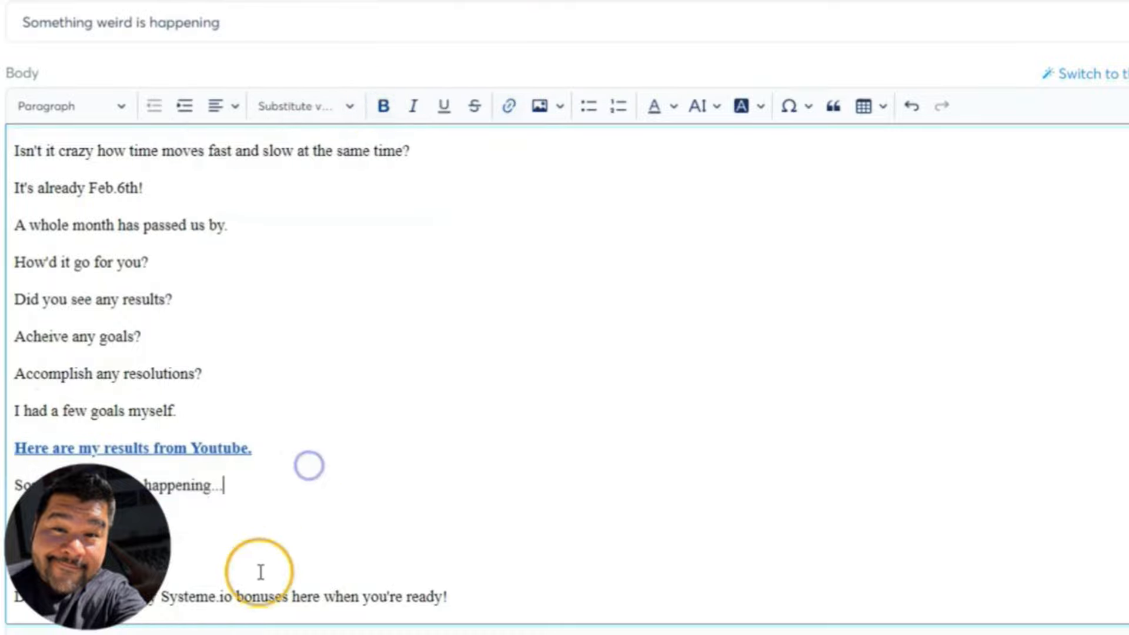
drag(18, 598, 432, 600)
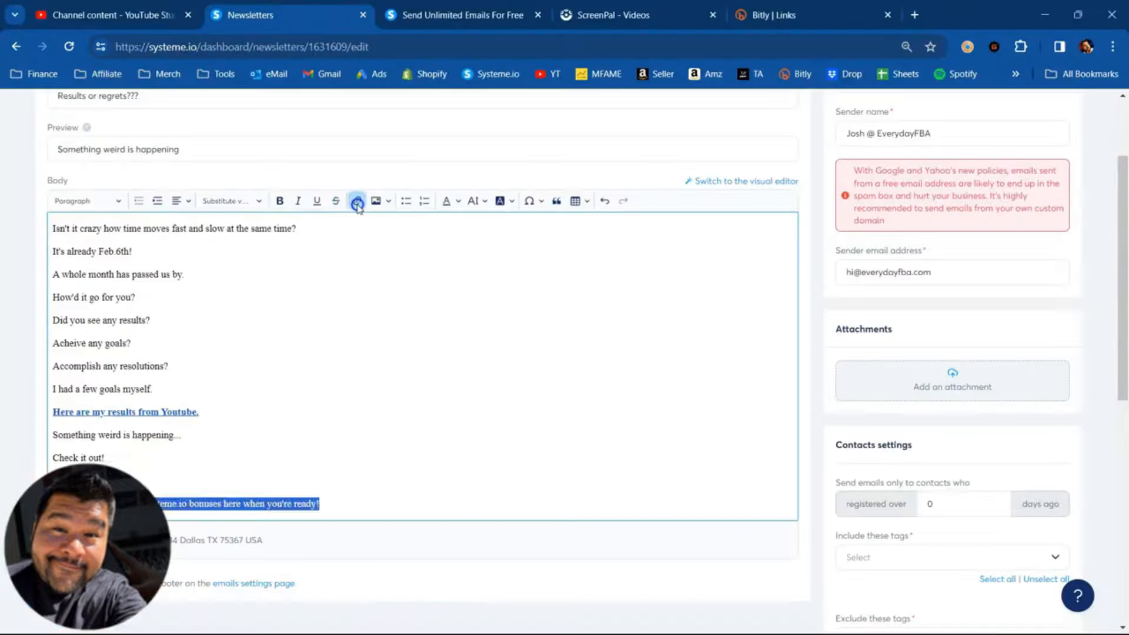
click(509, 106)
right_click(147, 555)
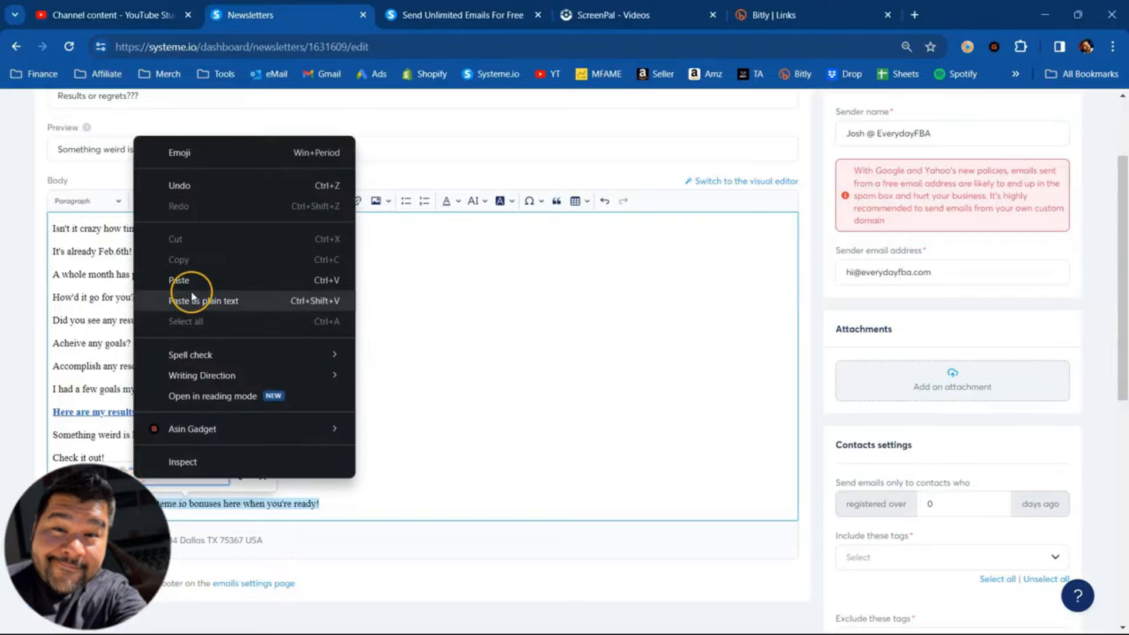
click(187, 281)
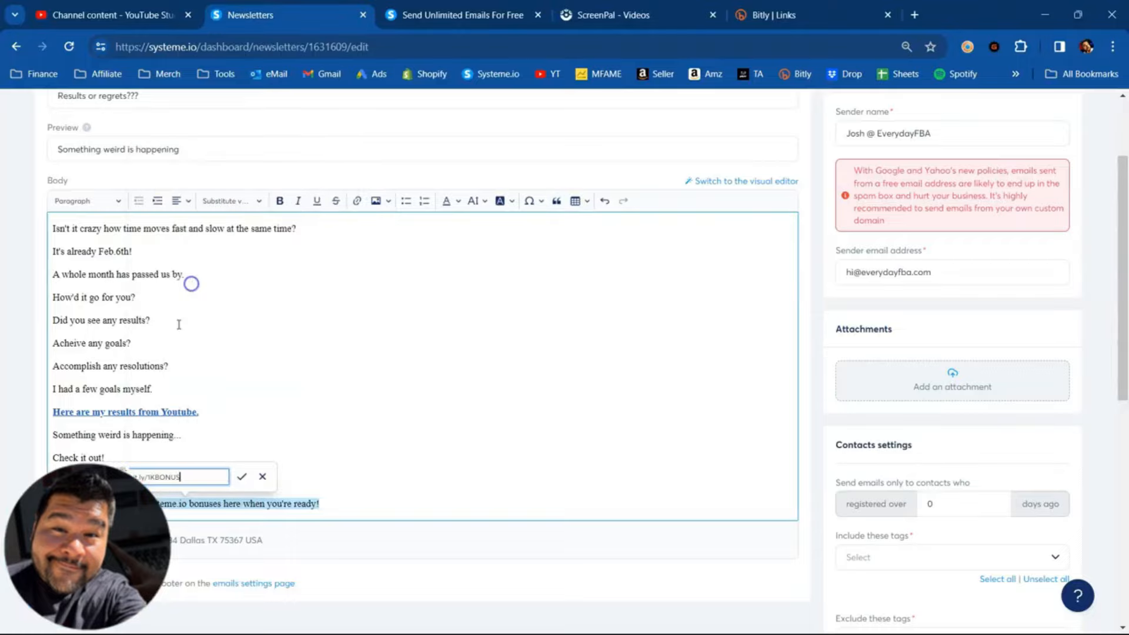
click(279, 203)
click(349, 430)
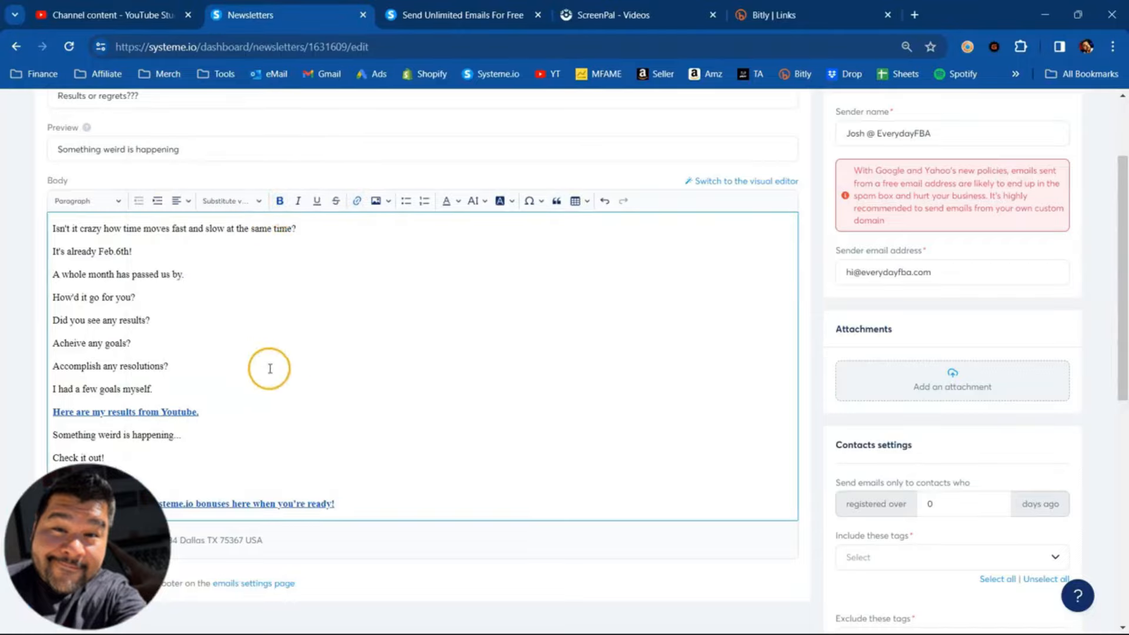
- Insert the image "Copy of White Name Youtube Channel Art (4)" from Downloads on a new line below the bonuses line
scroll(270, 382, up, 2)
scroll(270, 397, down, 2)
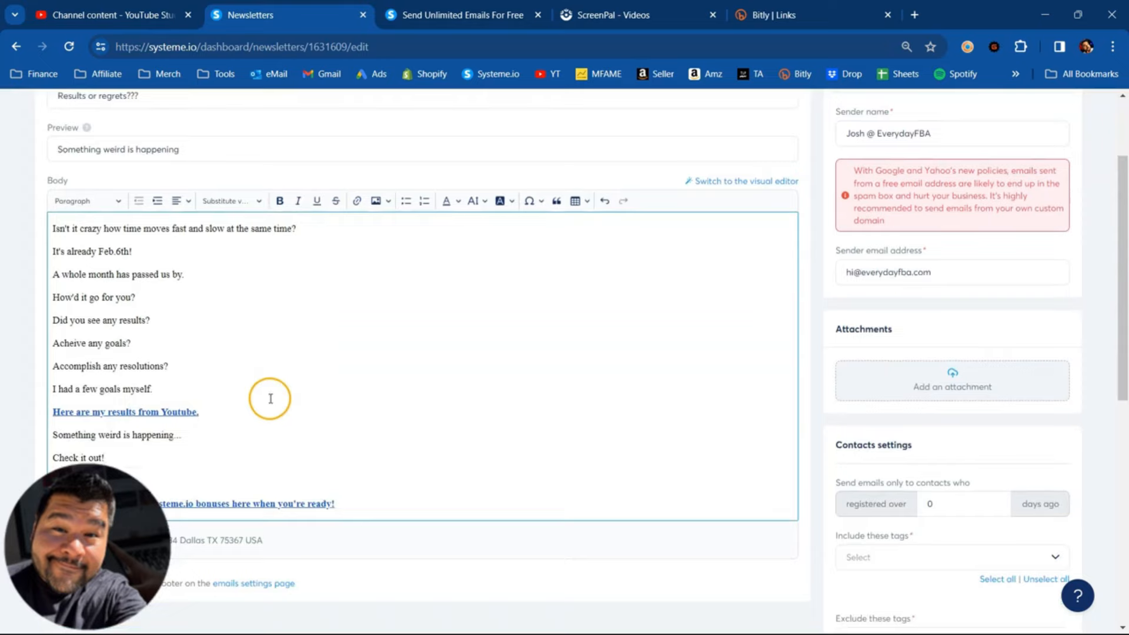
scroll(335, 431, down, 2)
click(356, 382)
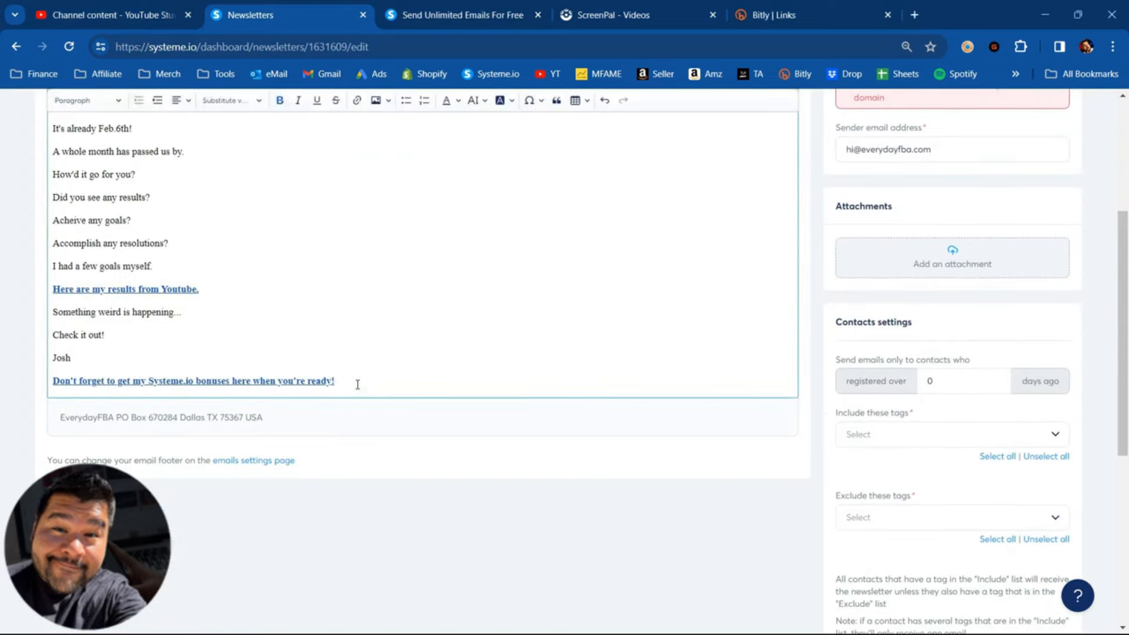
key(Return)
scroll(355, 379, up, 2)
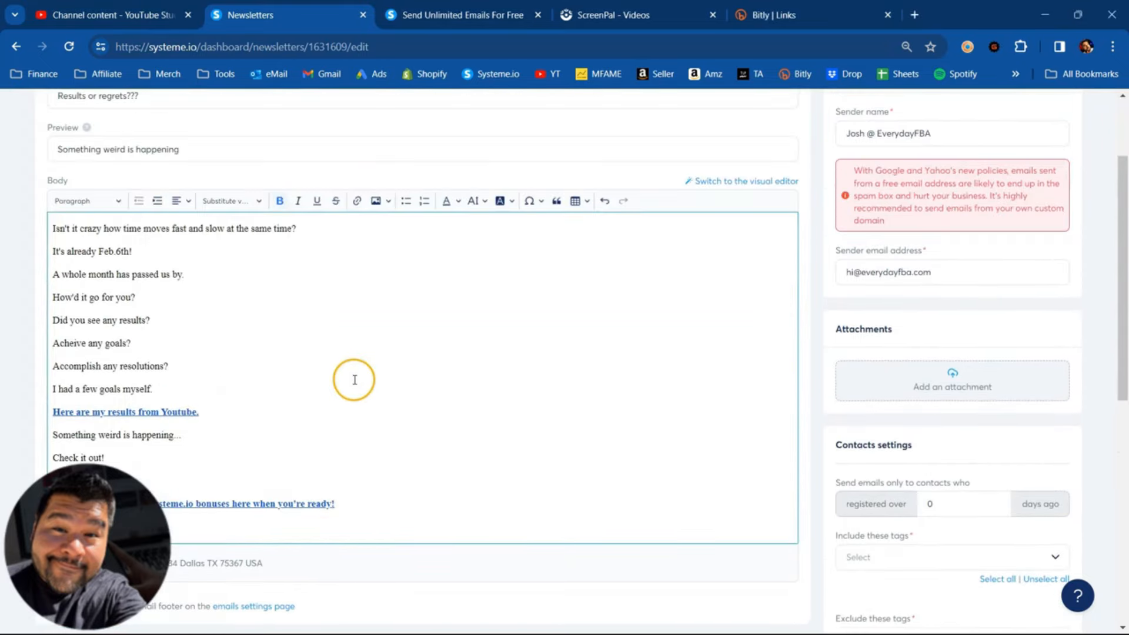
click(376, 202)
click(156, 166)
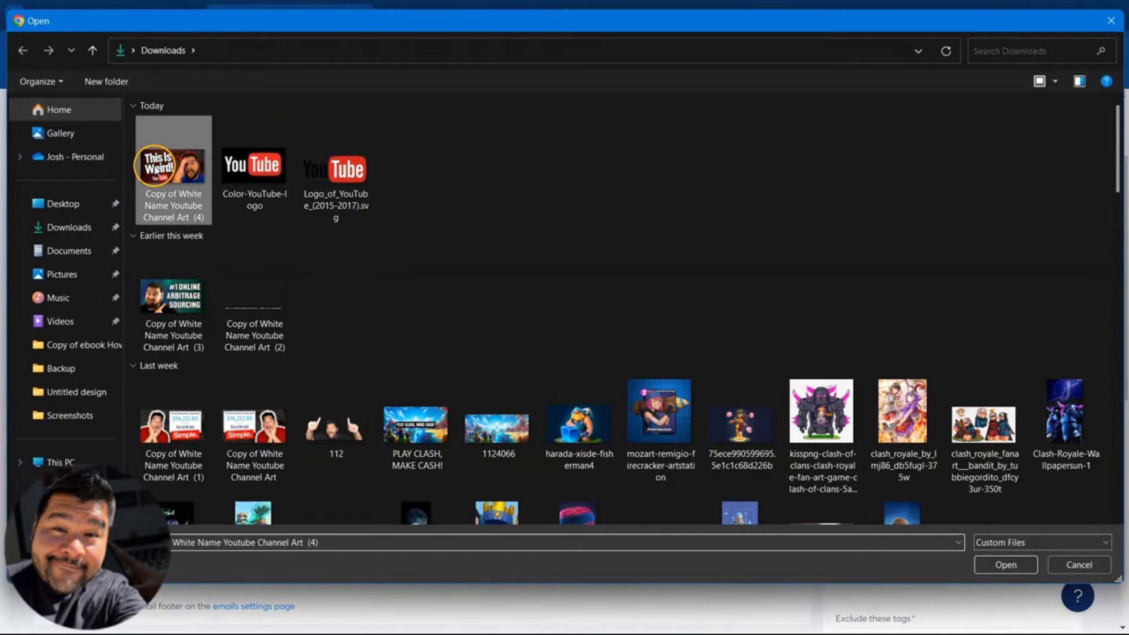
double_click(156, 166)
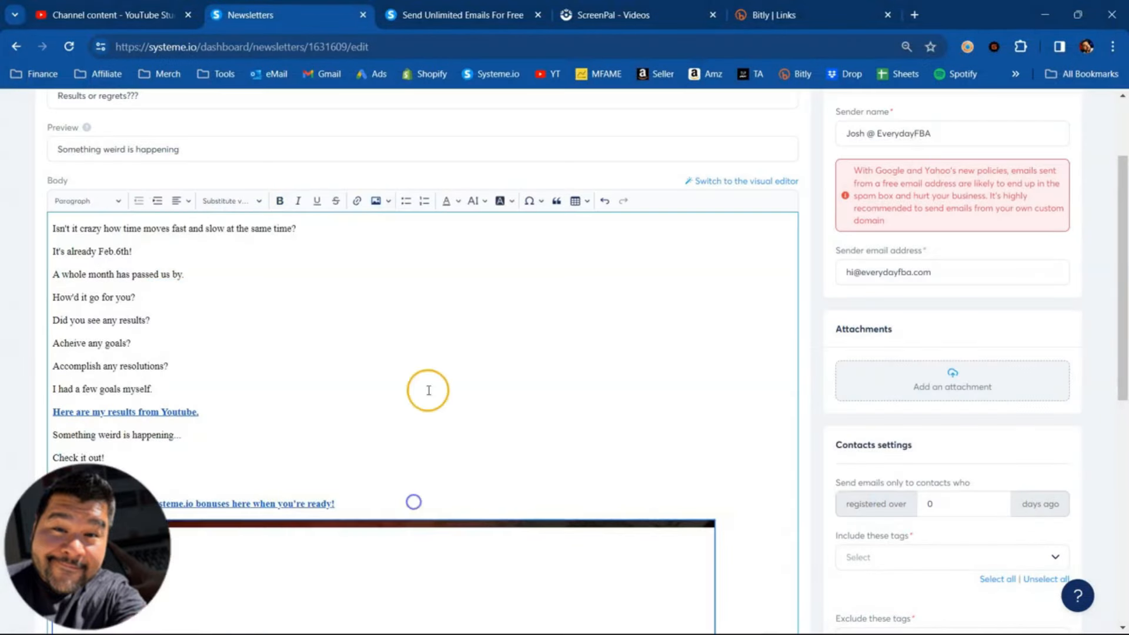
- Link the inserted "This Is Weird!" image to the same bonus address as the line above it
scroll(429, 390, down, 10)
scroll(428, 390, up, 6)
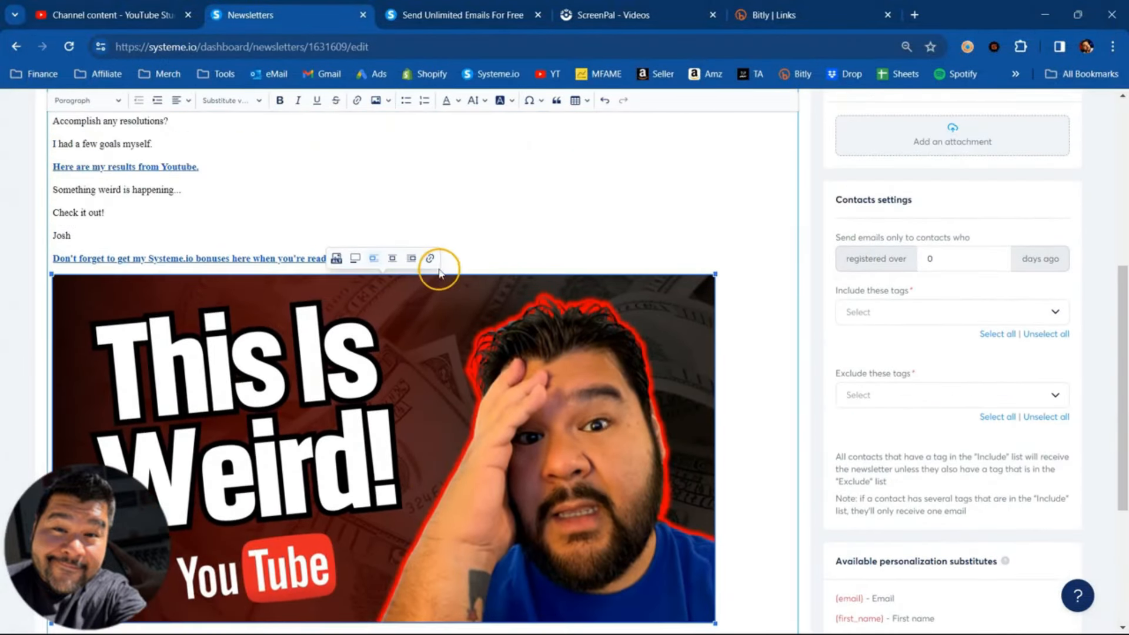
click(431, 258)
right_click(352, 247)
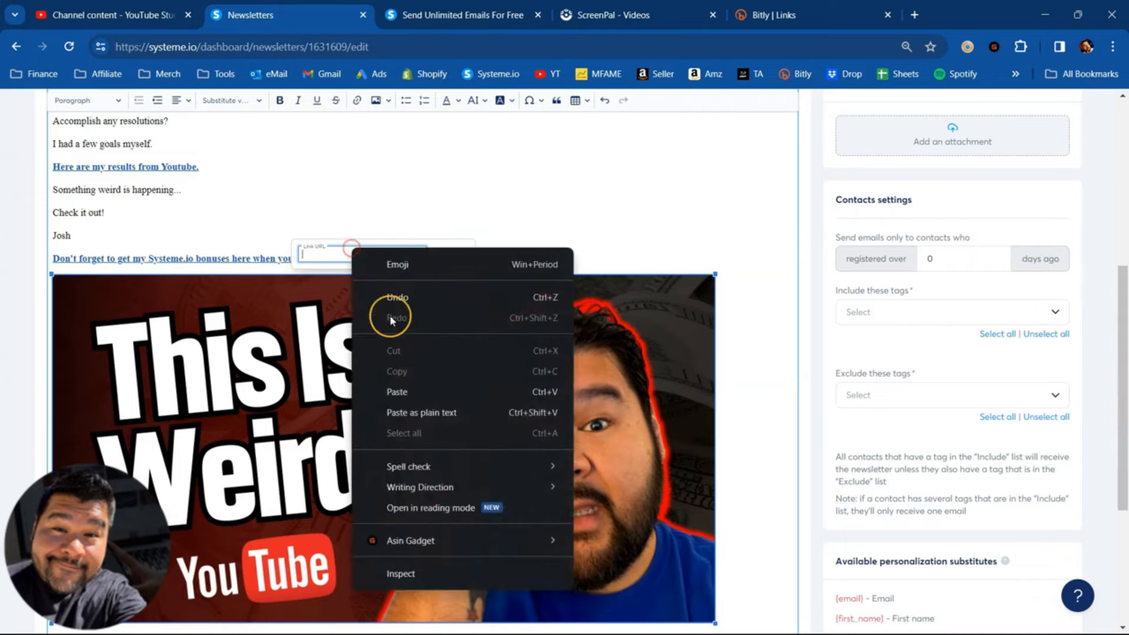
click(533, 222)
- Save the newsletter and send a test email to the prefilled address
scroll(440, 449, up, 6)
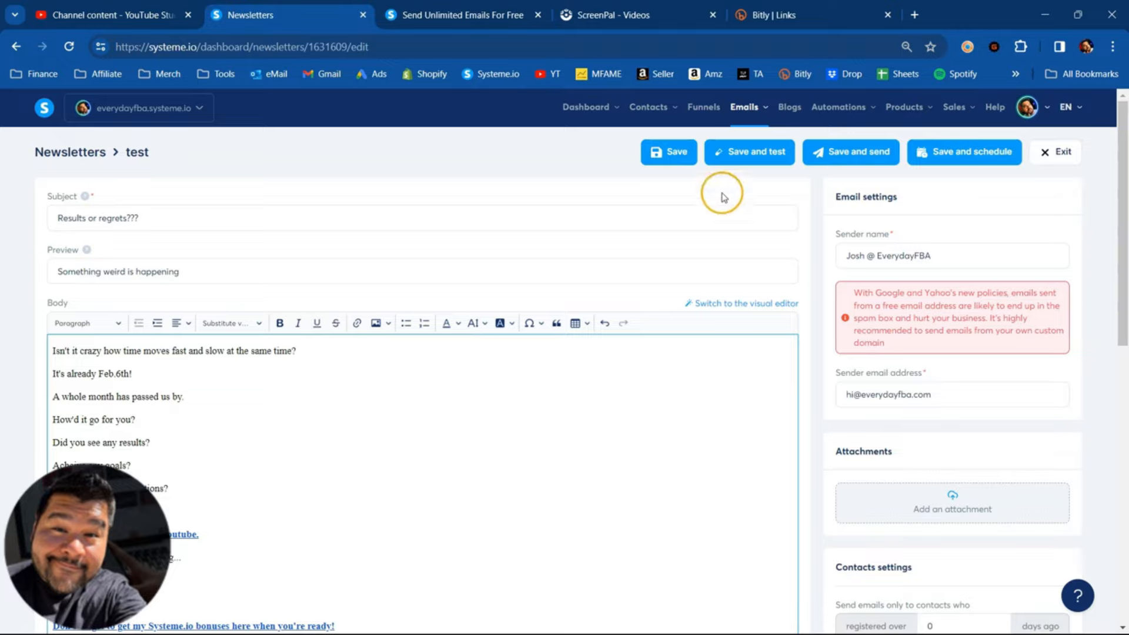
click(762, 166)
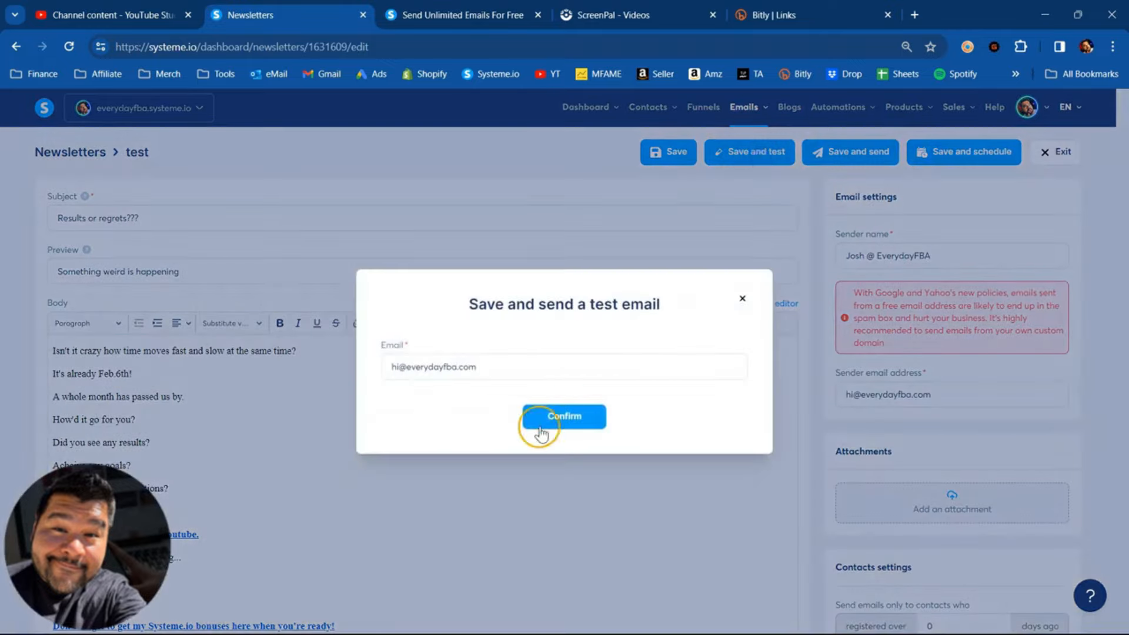
click(535, 424)
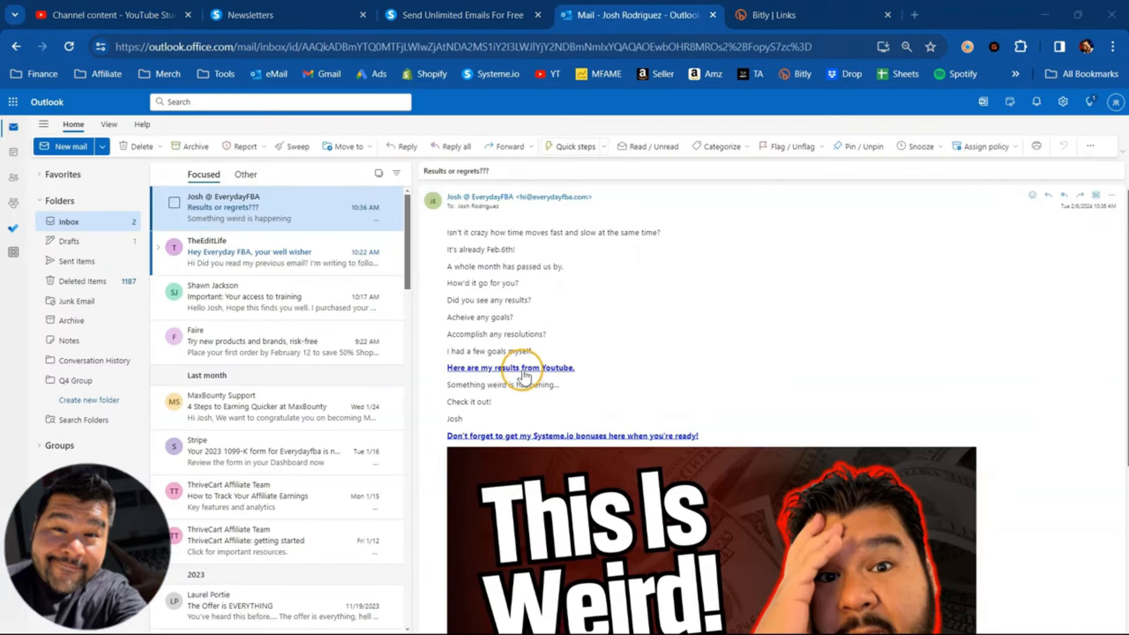
- Review the received "Results or regrets???" test email in Outlook, including its links and image, and close its separate window
scroll(613, 415, down, 3)
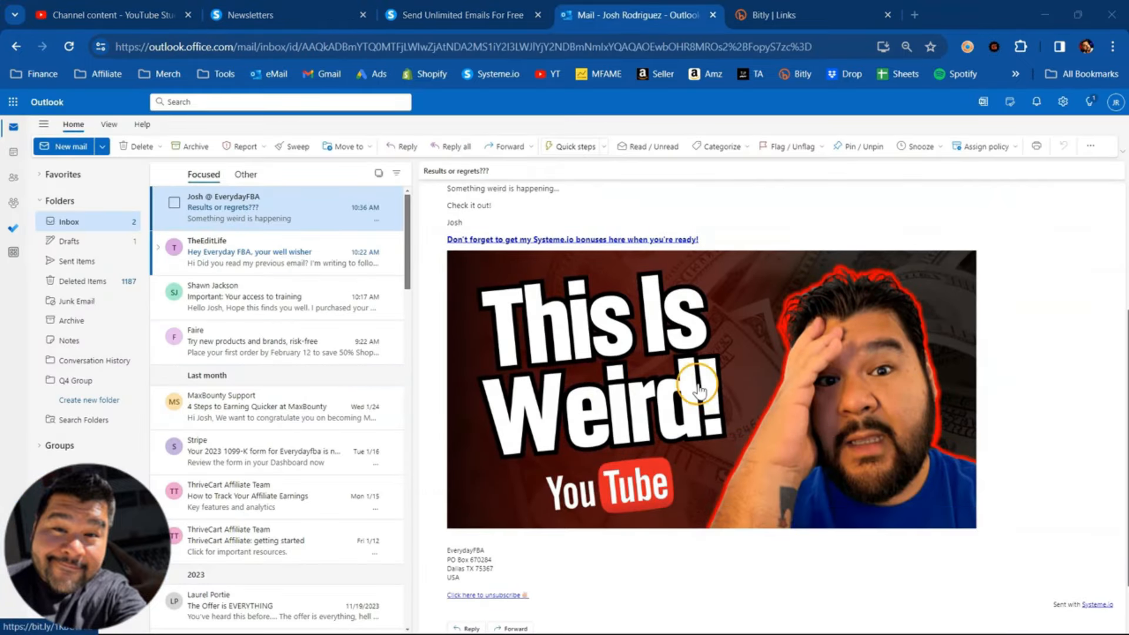
double_click(293, 212)
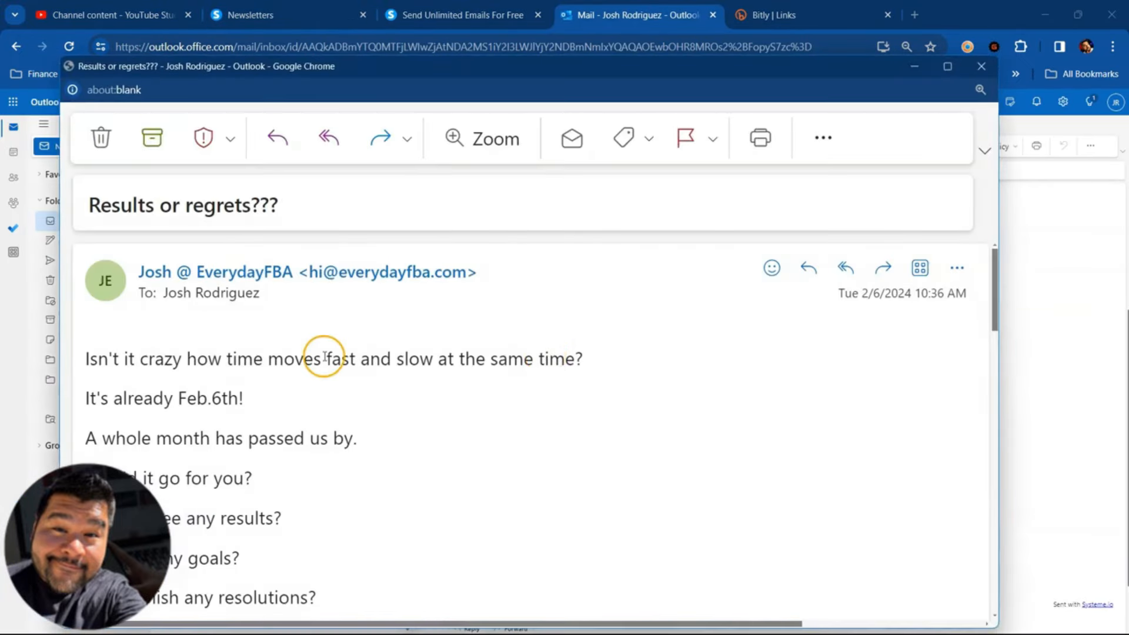
scroll(323, 358, down, 5)
scroll(356, 356, down, 8)
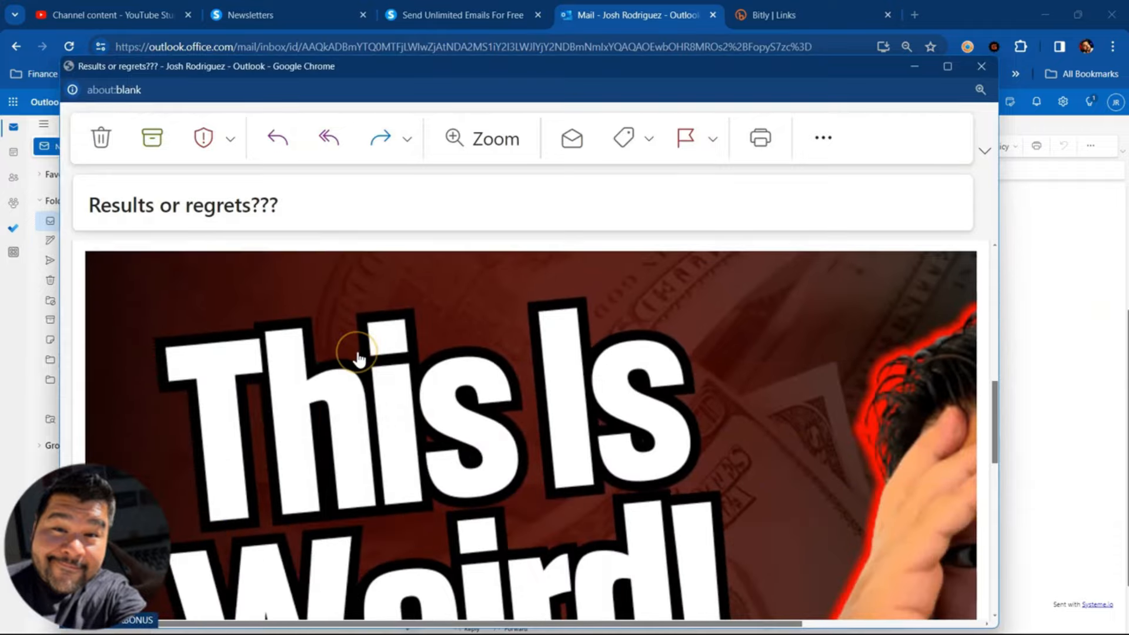
scroll(357, 359, up, 10)
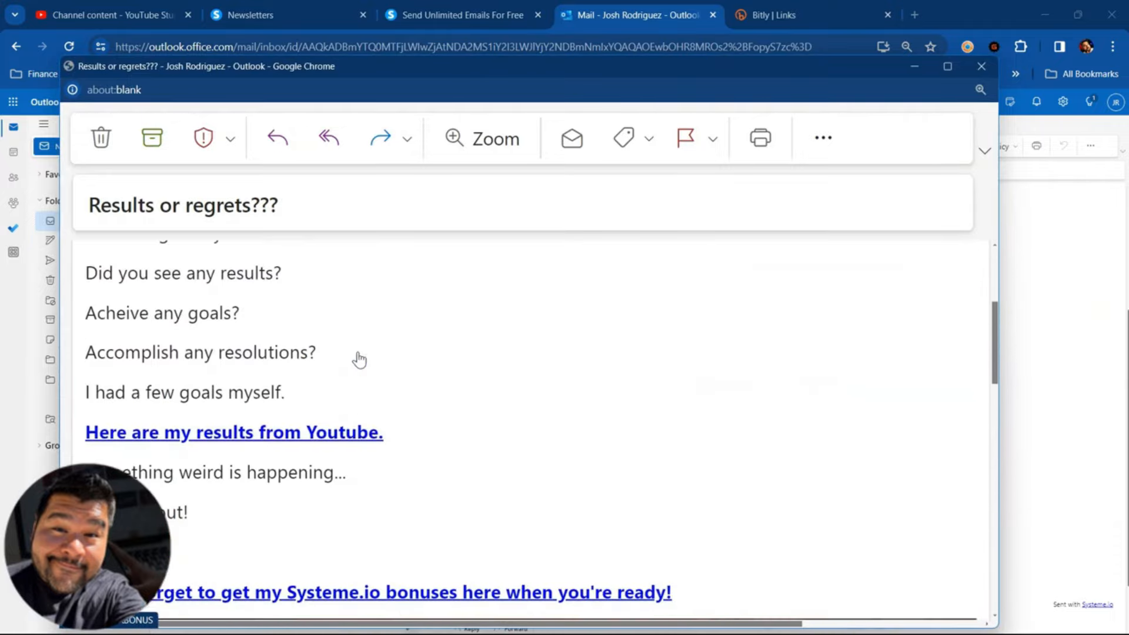
click(981, 66)
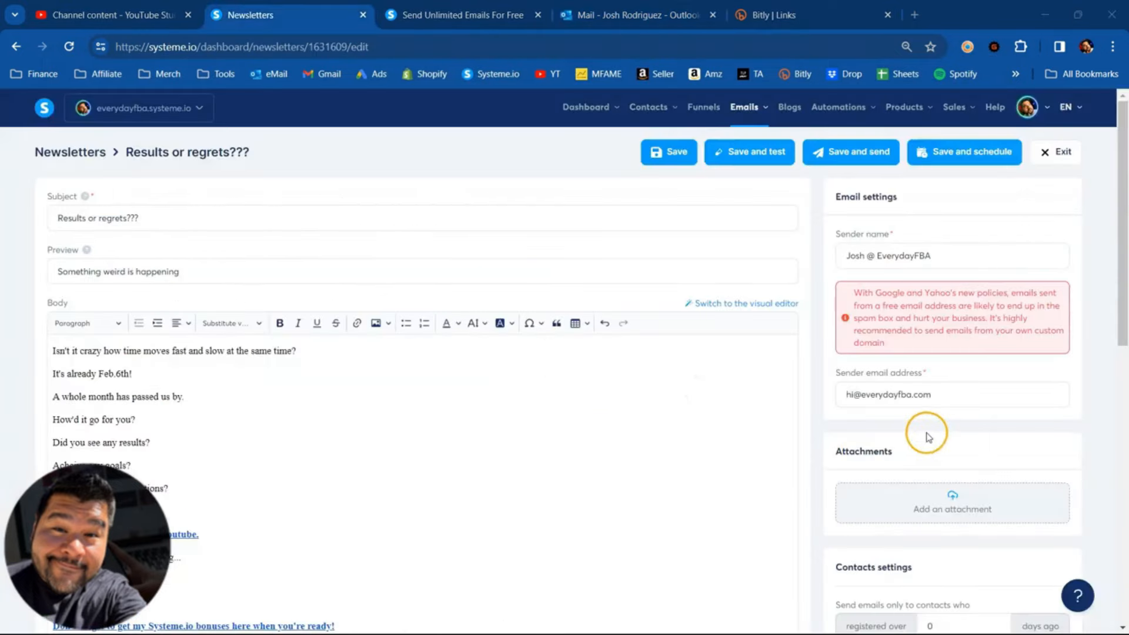
- Examine the newsletter's contact settings, including the registration-age condition and the tags to include or exclude
scroll(927, 437, down, 3)
scroll(954, 369, down, 1)
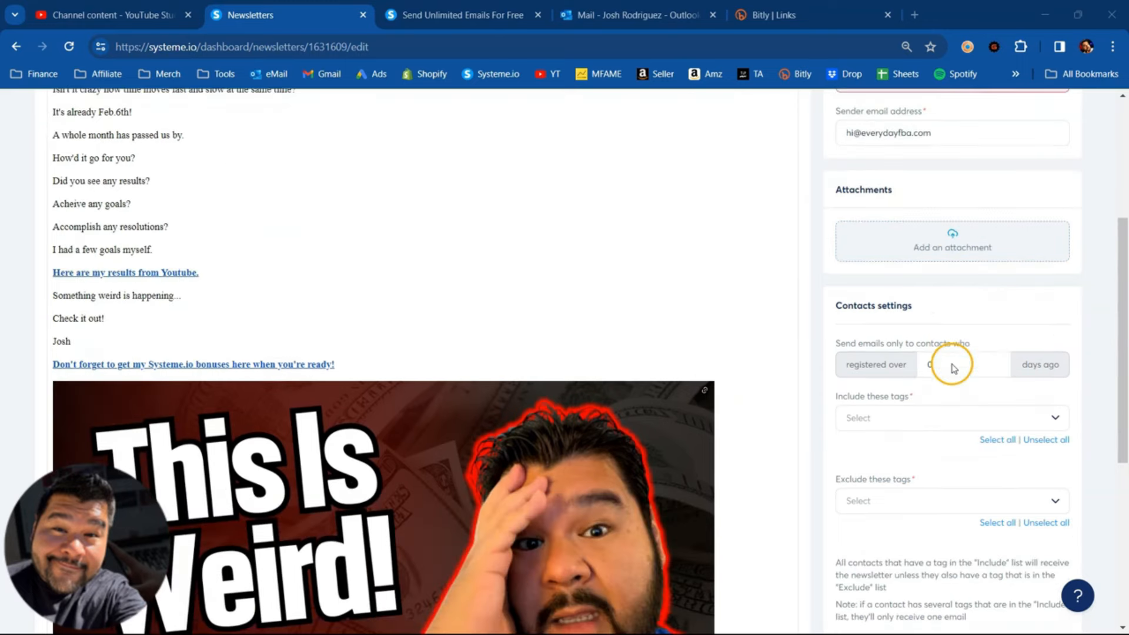
scroll(954, 368, down, 2)
drag(835, 199, 951, 198)
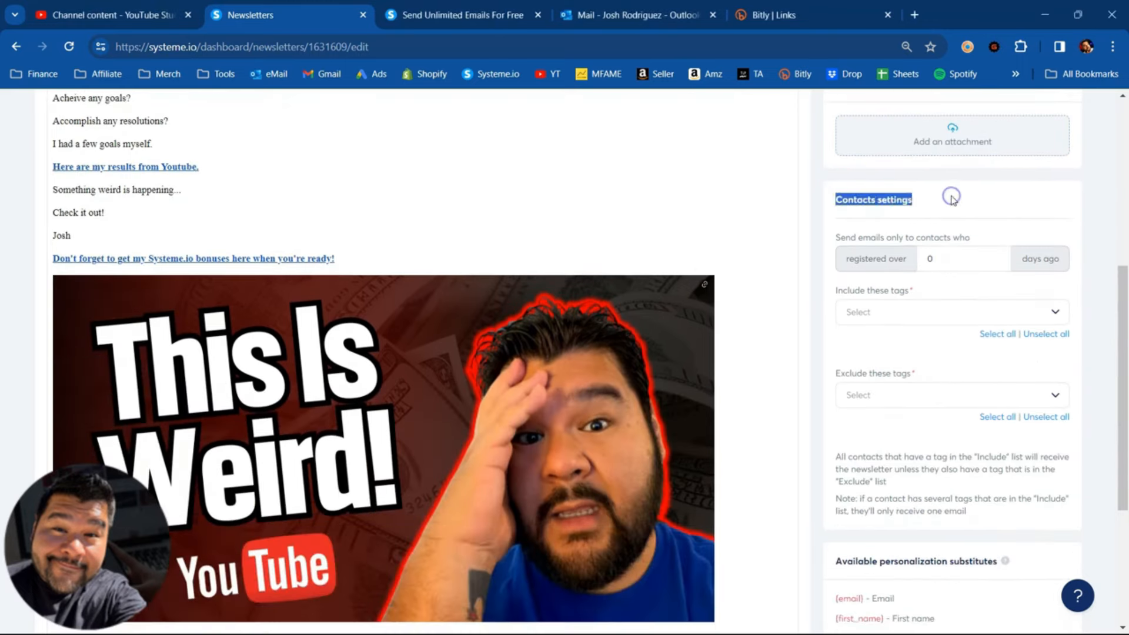
click(951, 198)
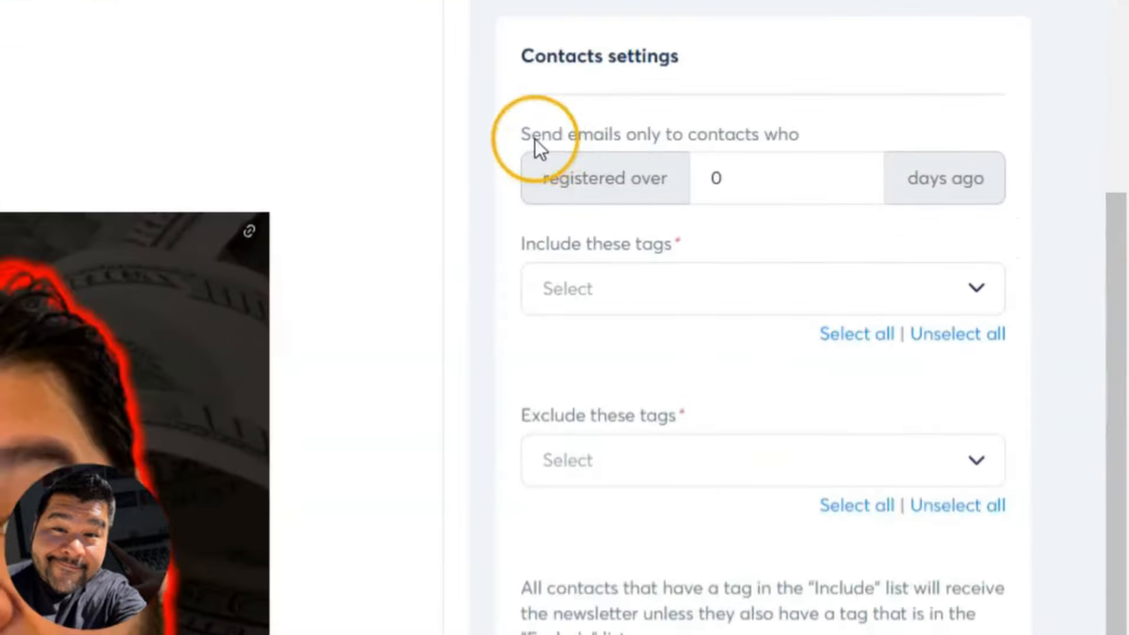
drag(840, 238, 965, 240)
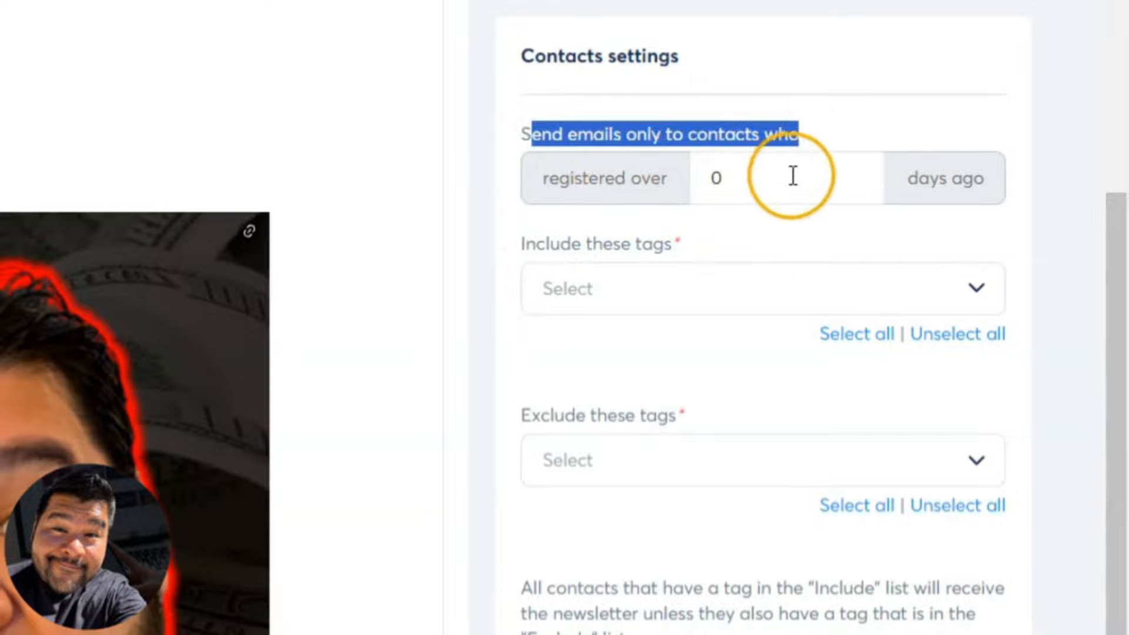
drag(534, 243, 718, 246)
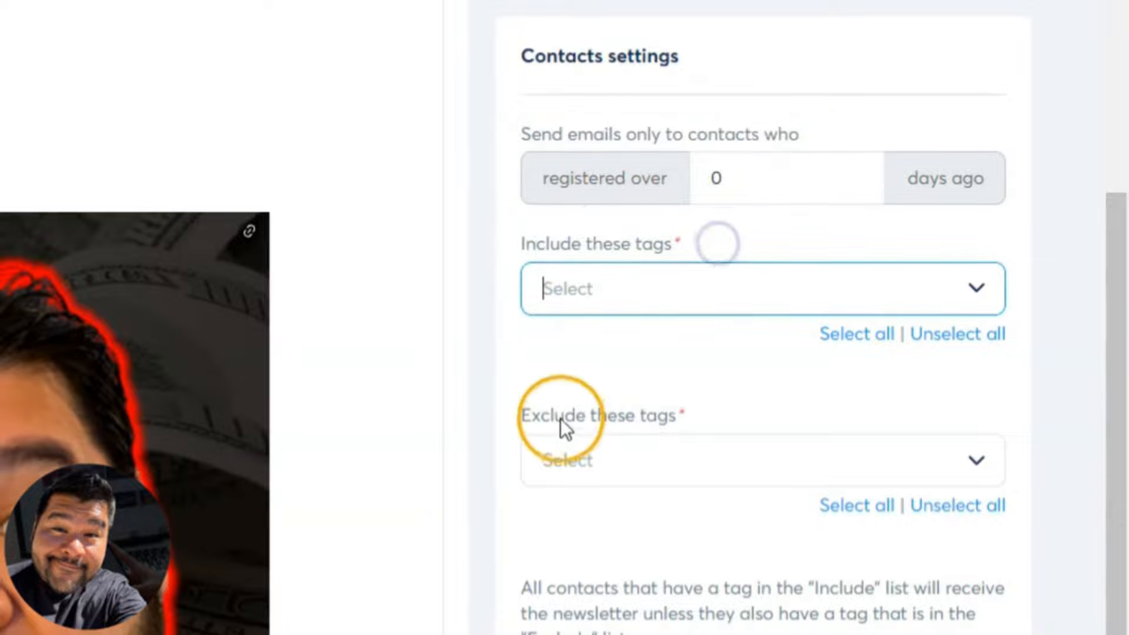
drag(601, 416, 774, 417)
- Target the newsletter at contacts tagged Affiliates and exclude those tagged Amazon Optin
click(595, 287)
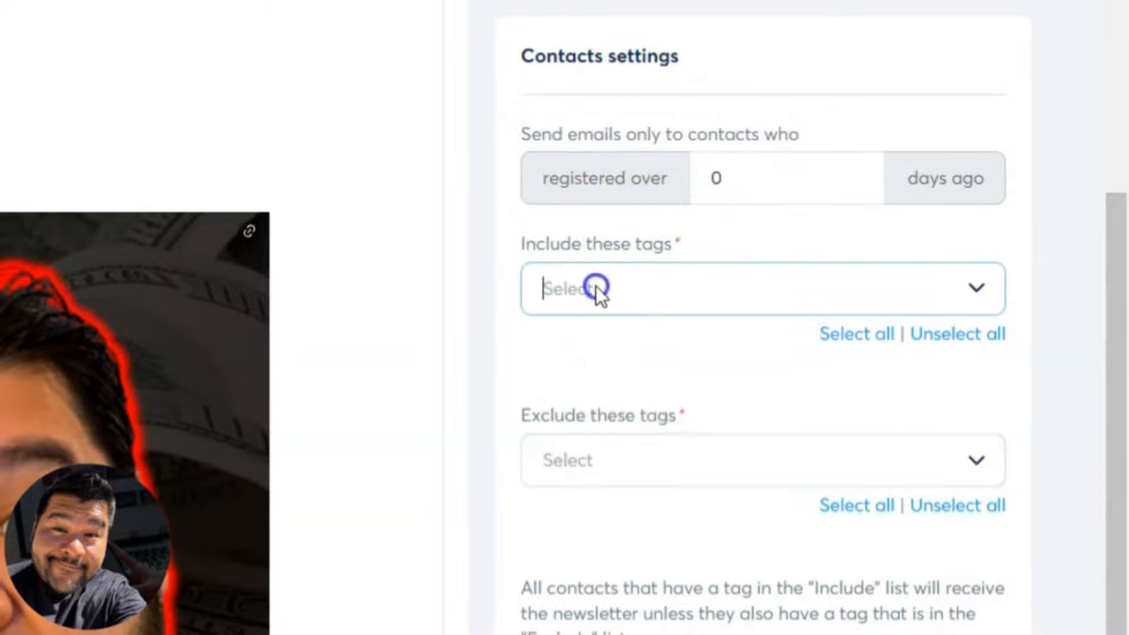
click(979, 288)
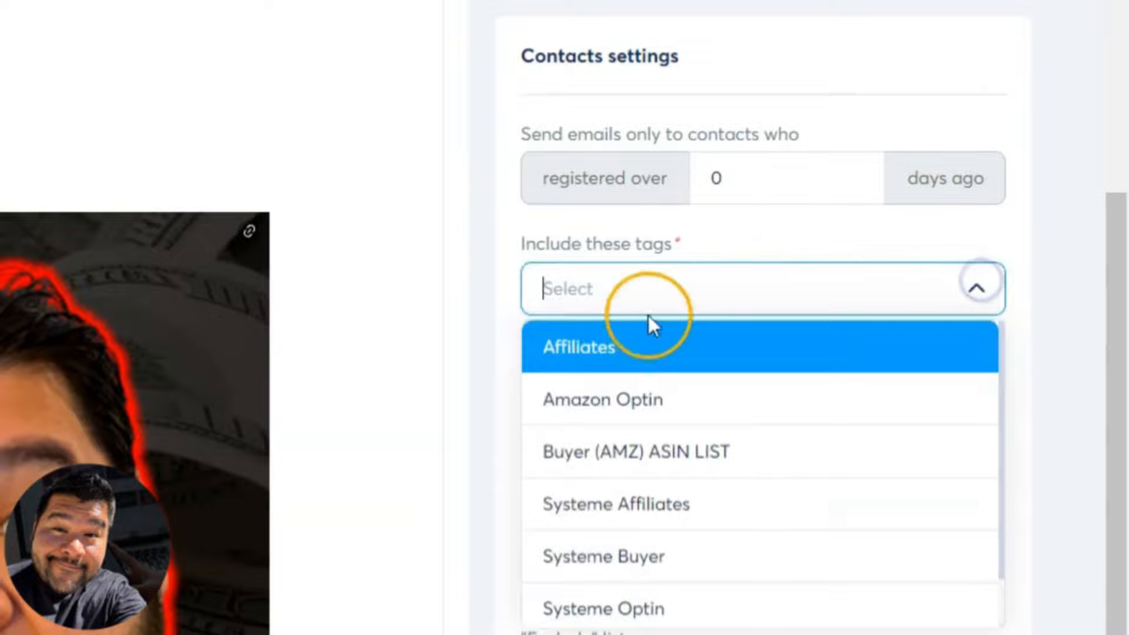
click(593, 345)
click(514, 331)
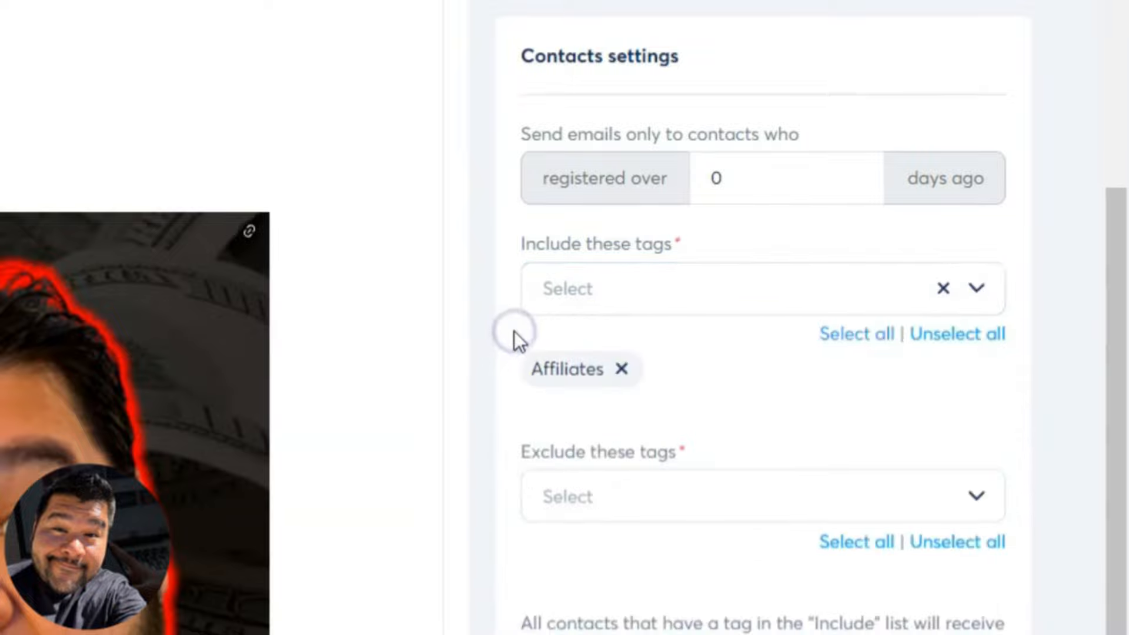
click(979, 497)
click(603, 607)
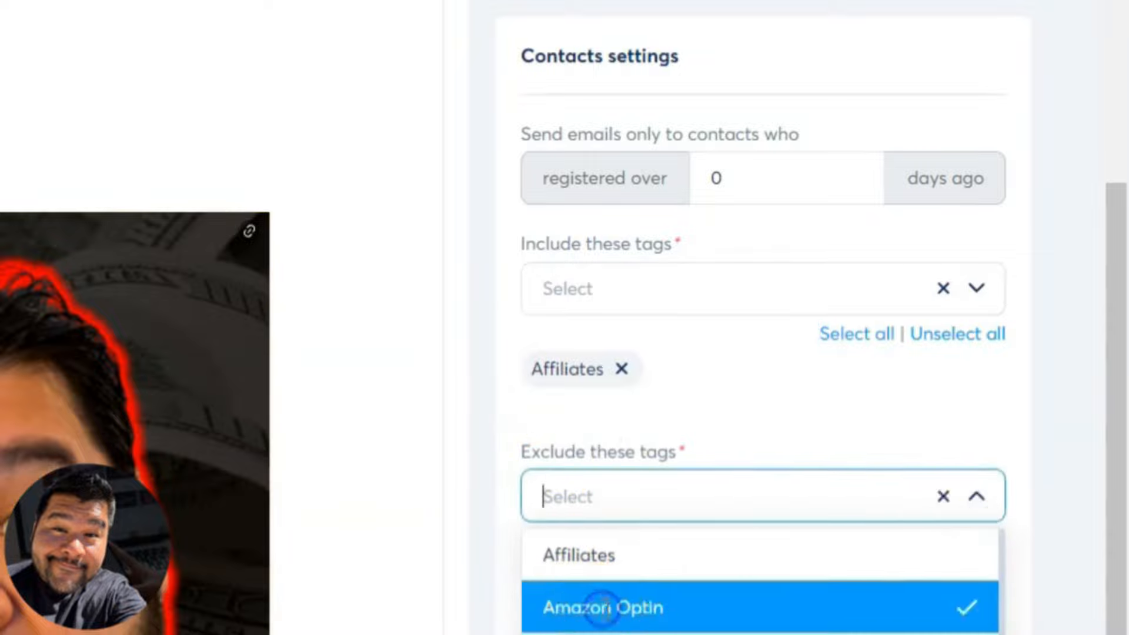
click(512, 557)
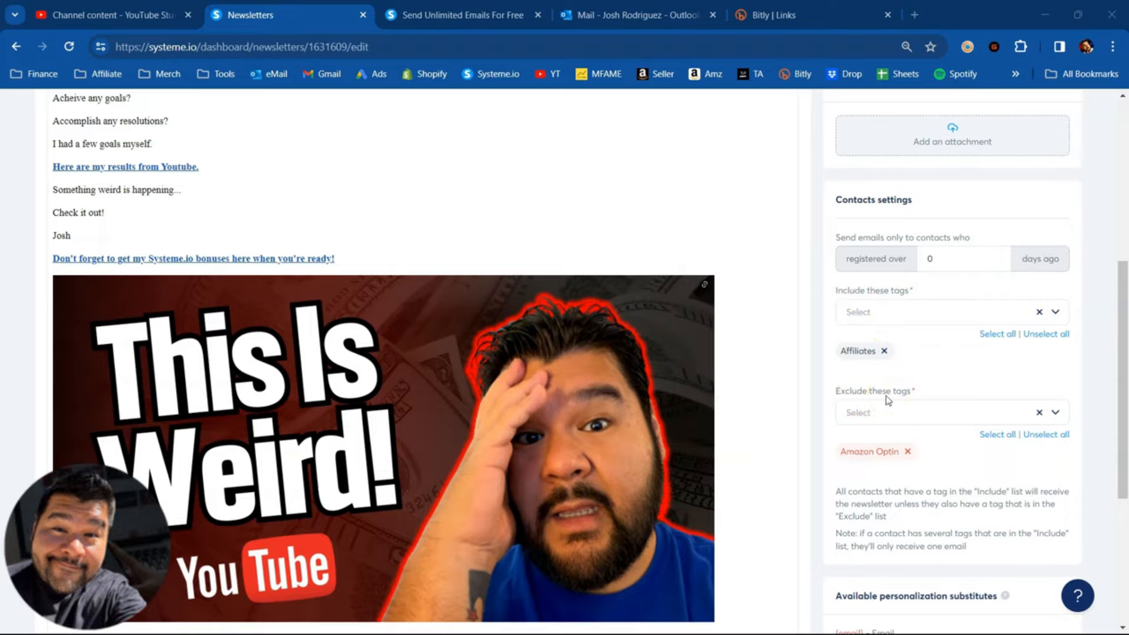
- Include every contact tag as a recipient, and review the available personalization substitutes and the newsletter body
click(998, 332)
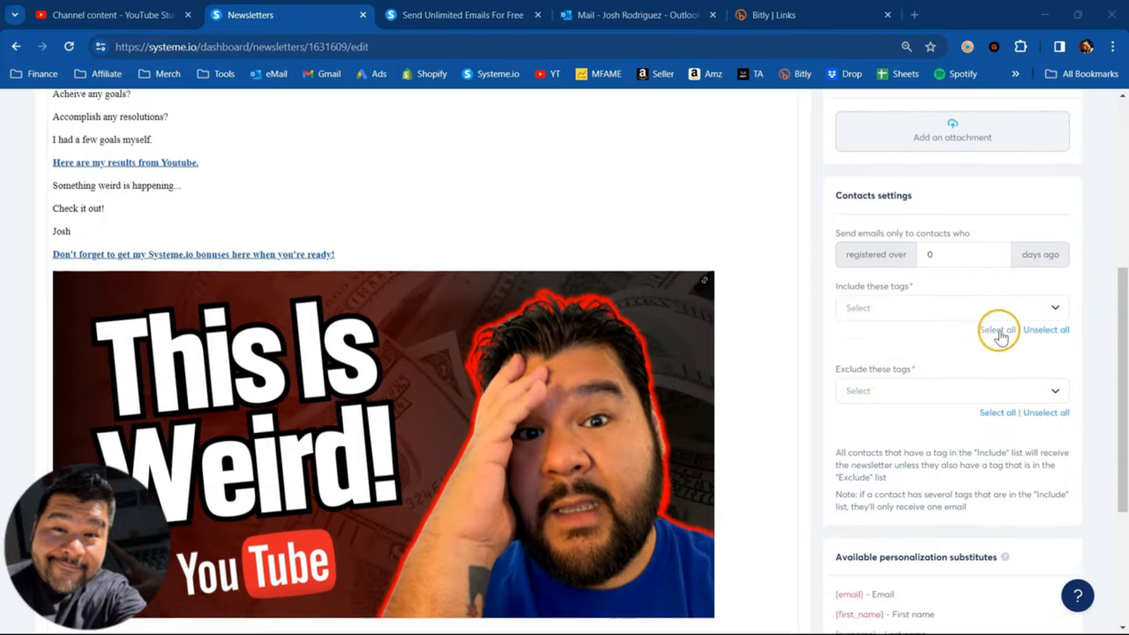
scroll(1101, 370, down, 5)
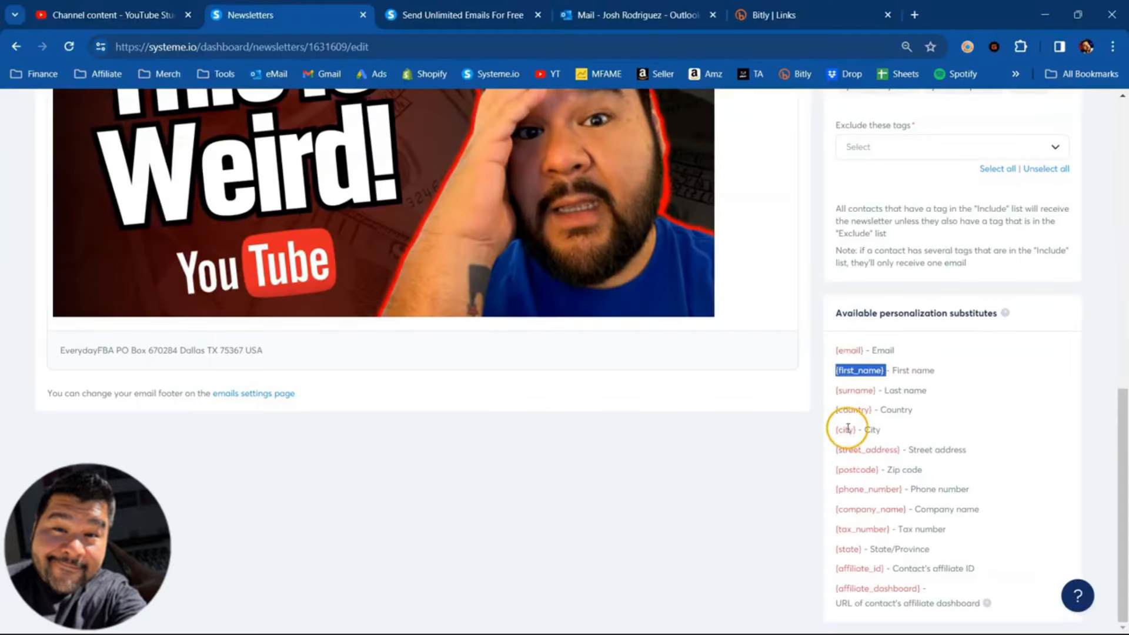
scroll(651, 464, up, 1)
scroll(652, 464, up, 6)
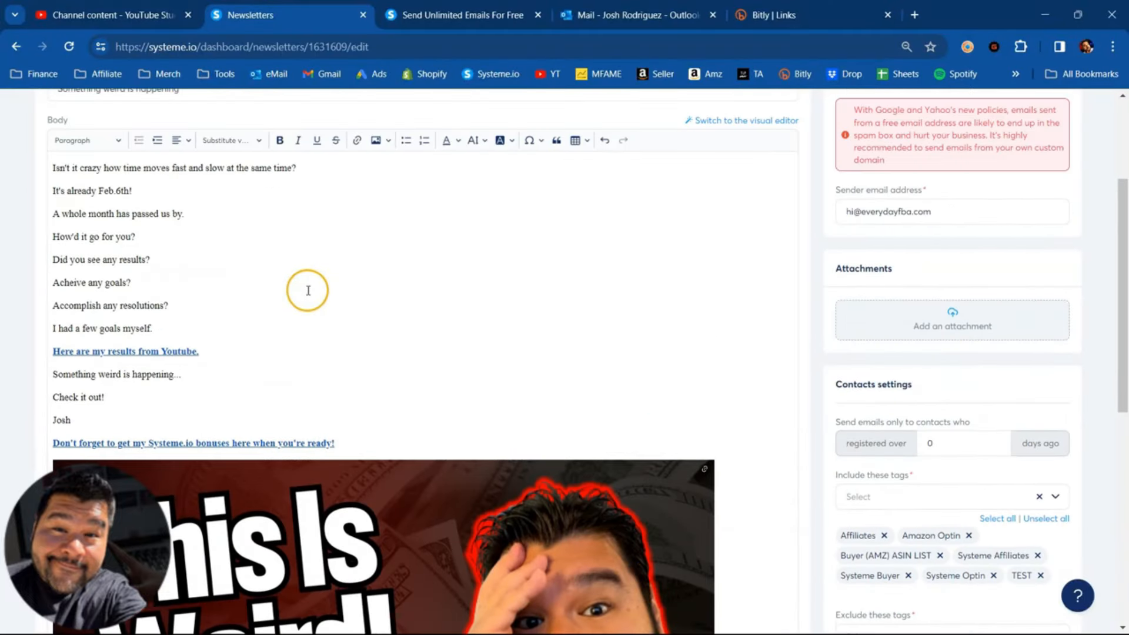
scroll(311, 291, up, 3)
scroll(826, 348, down, 9)
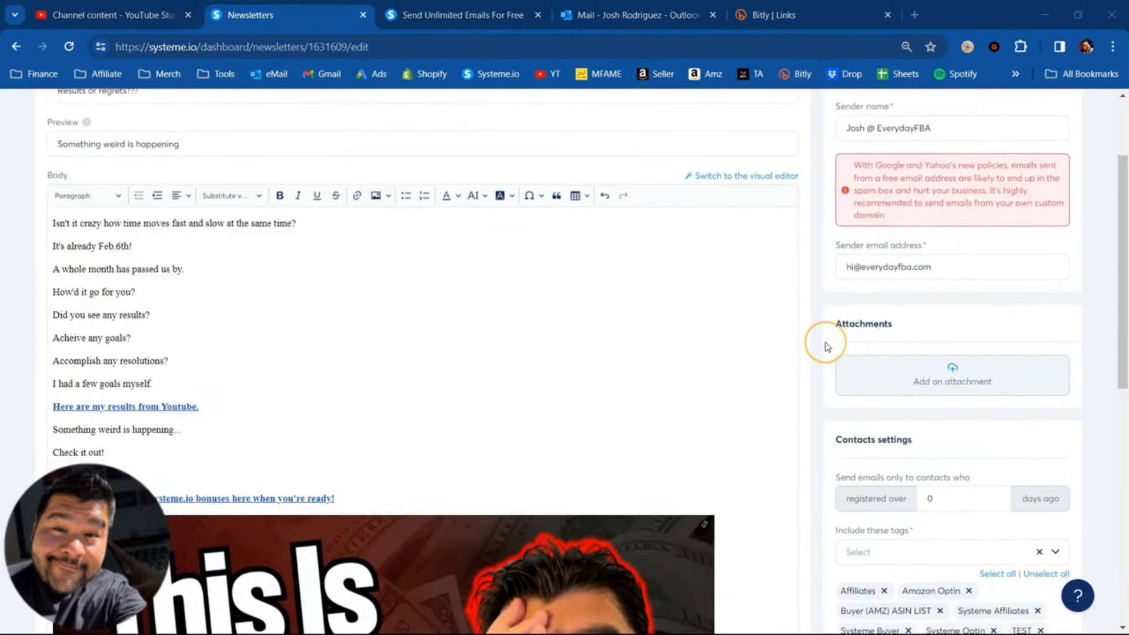
scroll(826, 347, up, 5)
scroll(826, 347, up, 5)
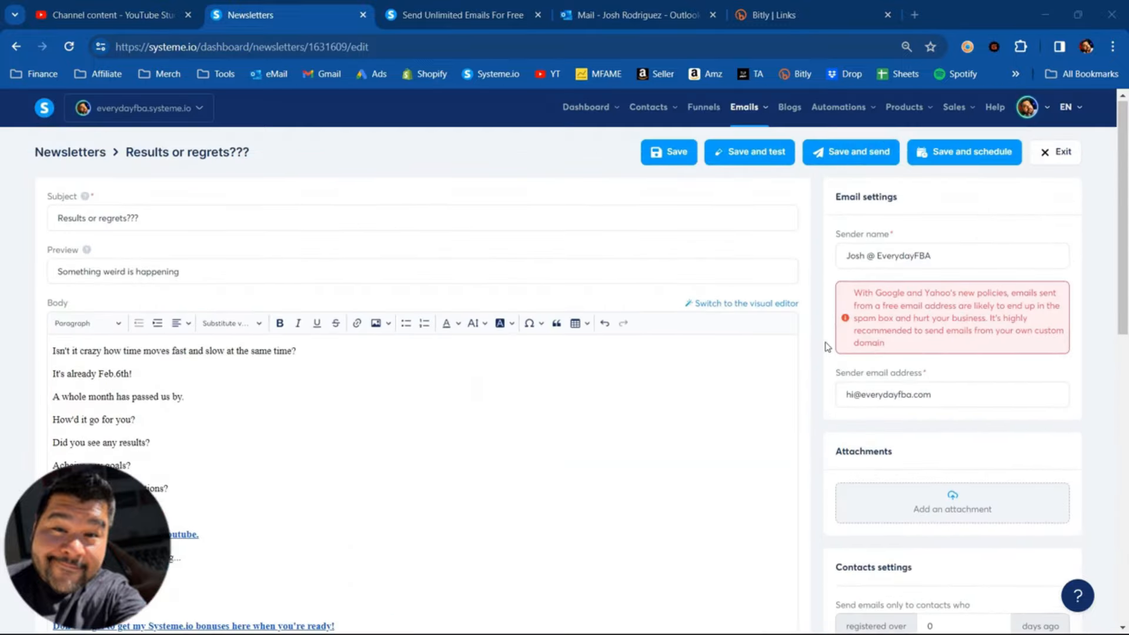
- View the newsletter's scheduling option without scheduling it, and save and send the newsletter immediately
click(966, 151)
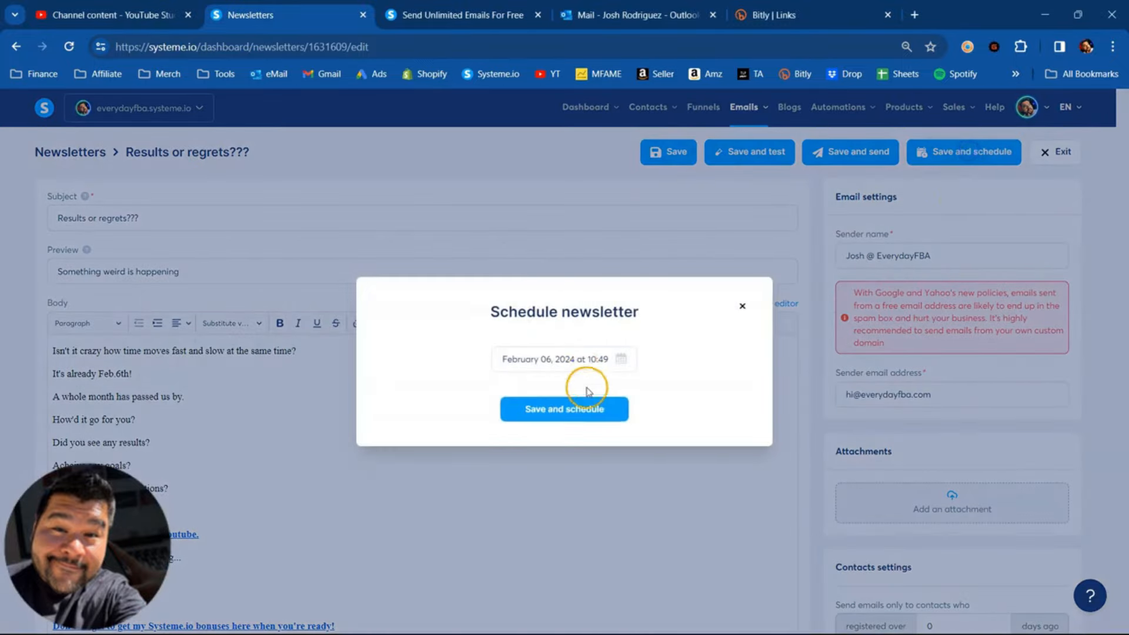
click(742, 305)
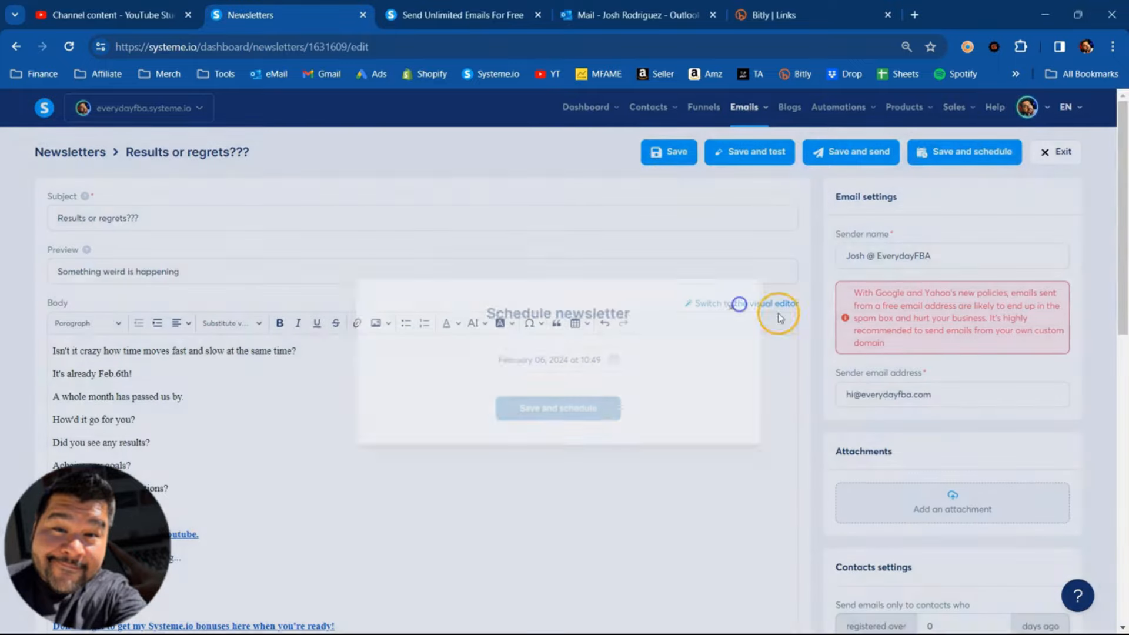
click(835, 153)
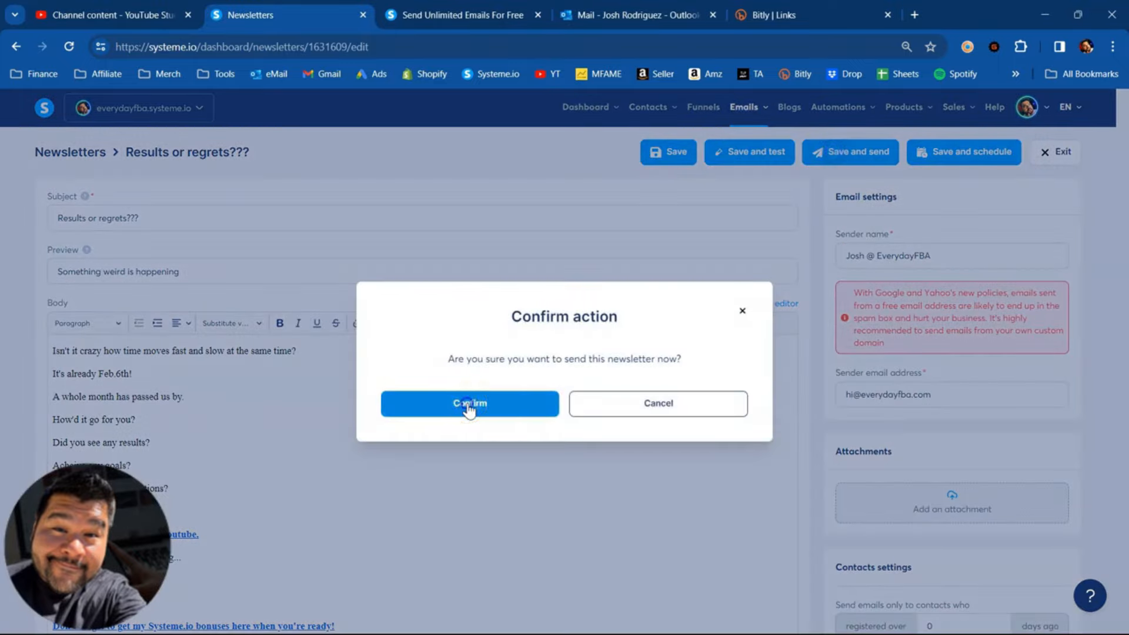
click(468, 405)
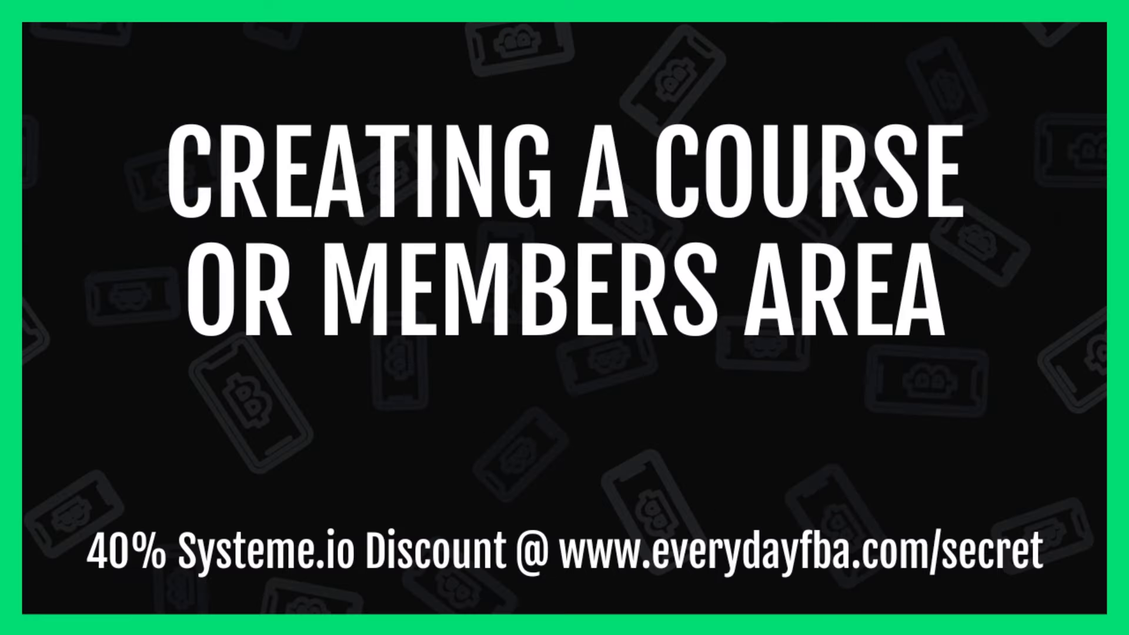
- Create a new course titled "asdASD", reviewing the theme and font choices but keeping the Default theme and AvertaPE
click(430, 517)
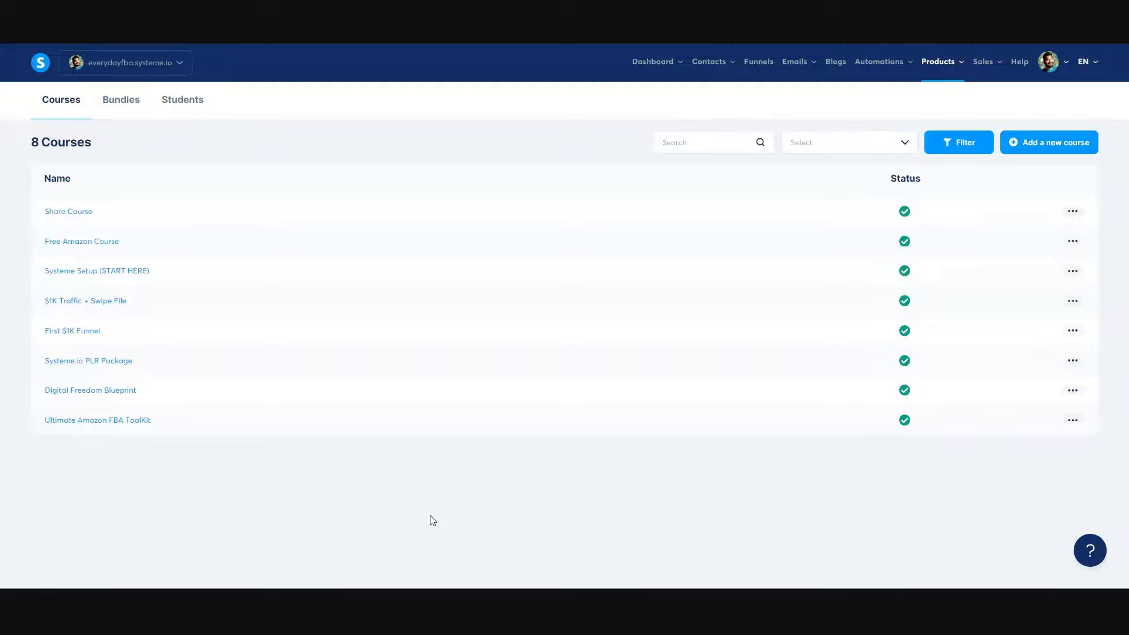
mouse_move(935, 63)
click(1041, 144)
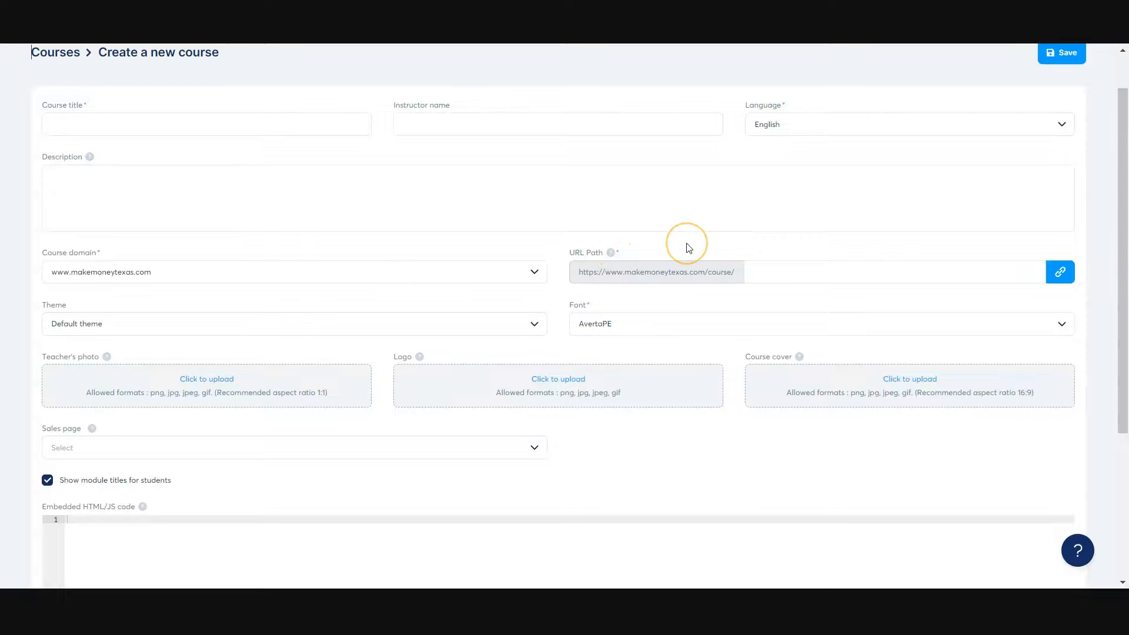
click(213, 327)
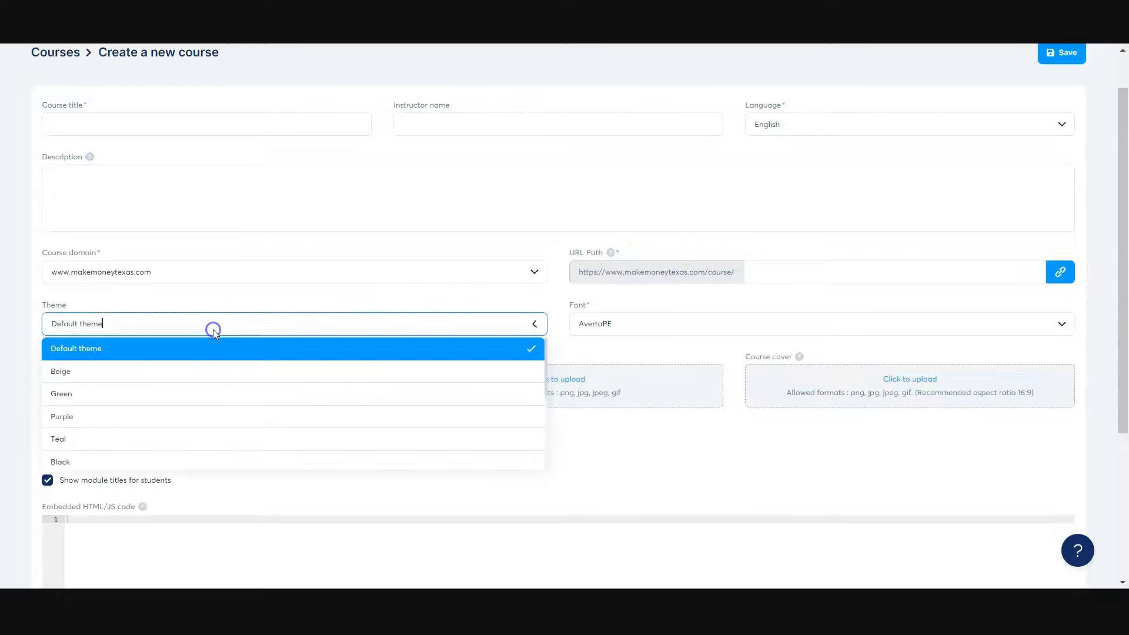
click(25, 318)
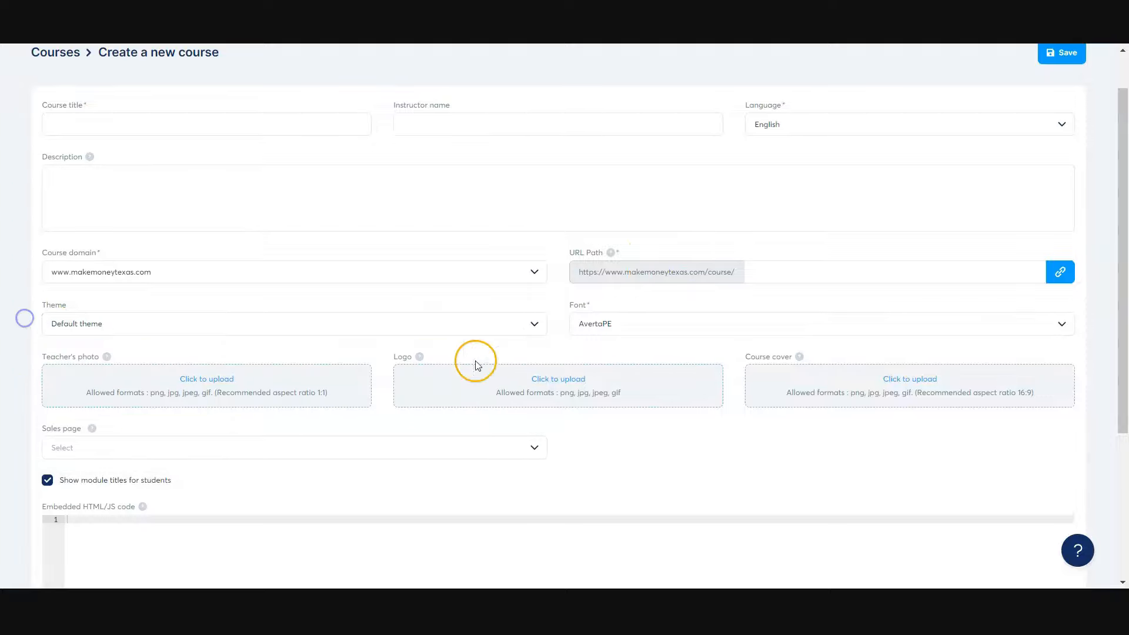
click(639, 333)
click(27, 358)
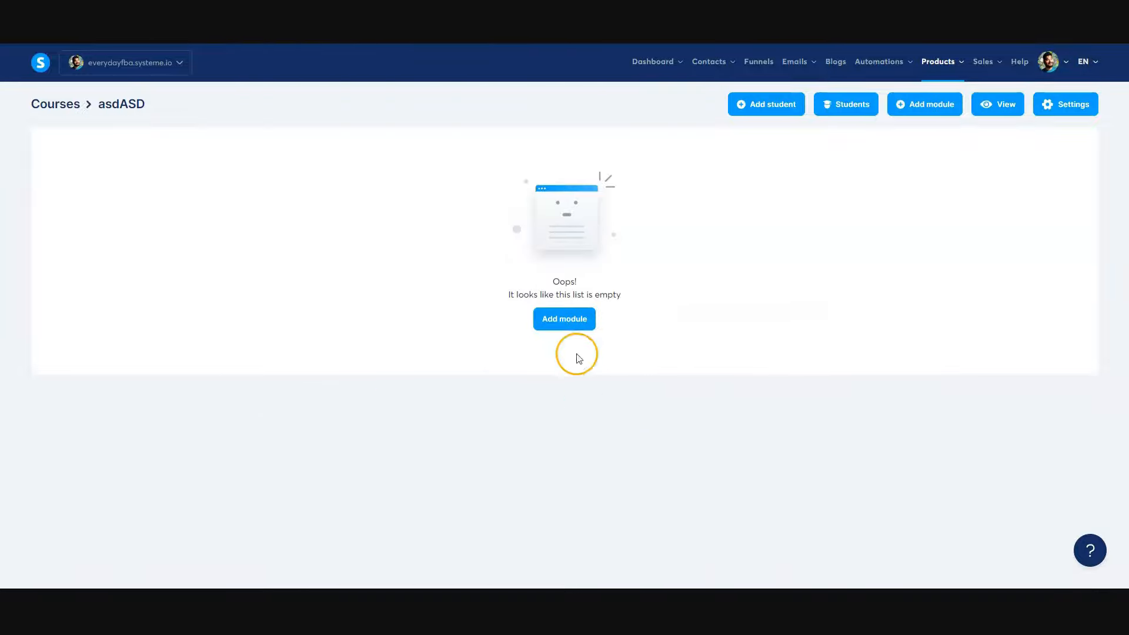
- Add a module named "dfgdfg" to the empty course
click(573, 323)
click(412, 310)
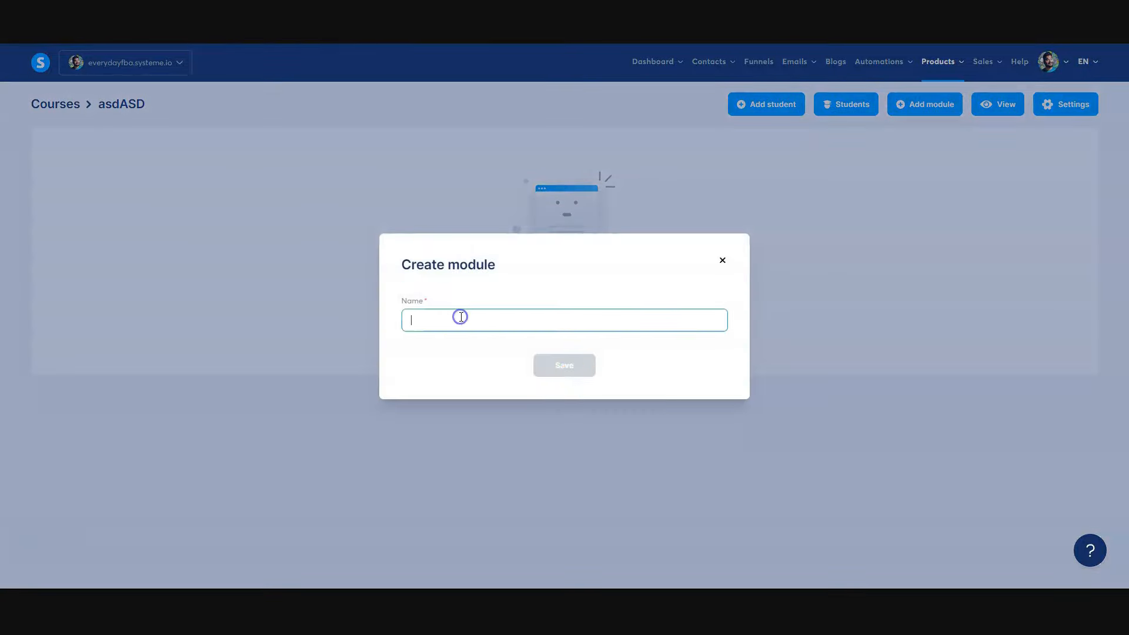
text(dfgdfg)
click(552, 369)
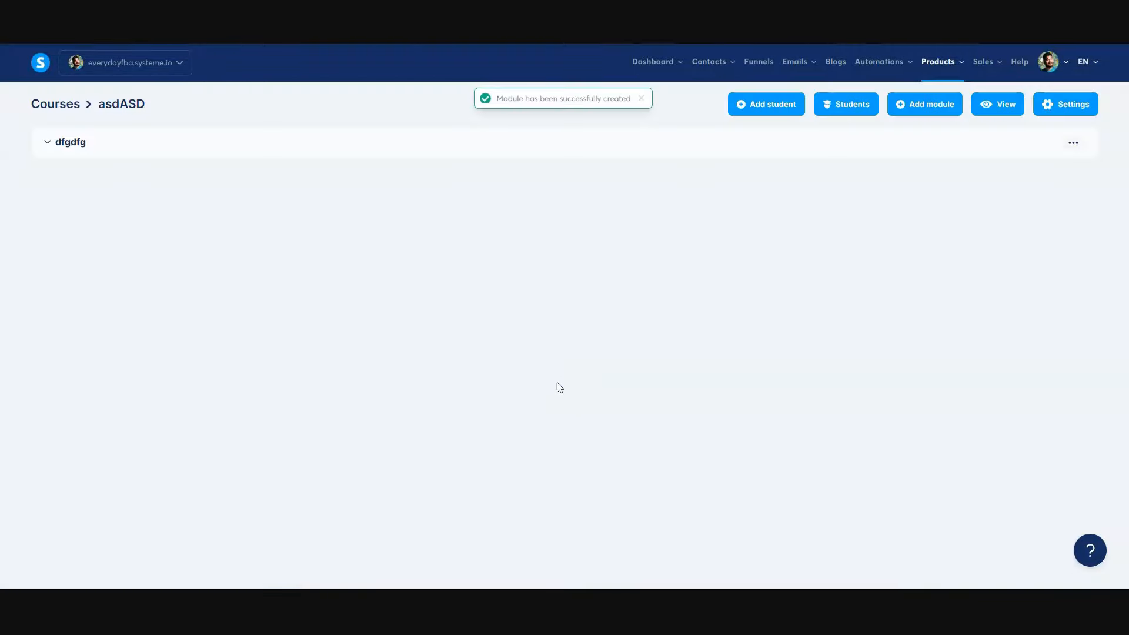
- Add a lecture named "asdfasdfasdf" to the "dfgdfg" module, using the template with a video on top
click(82, 143)
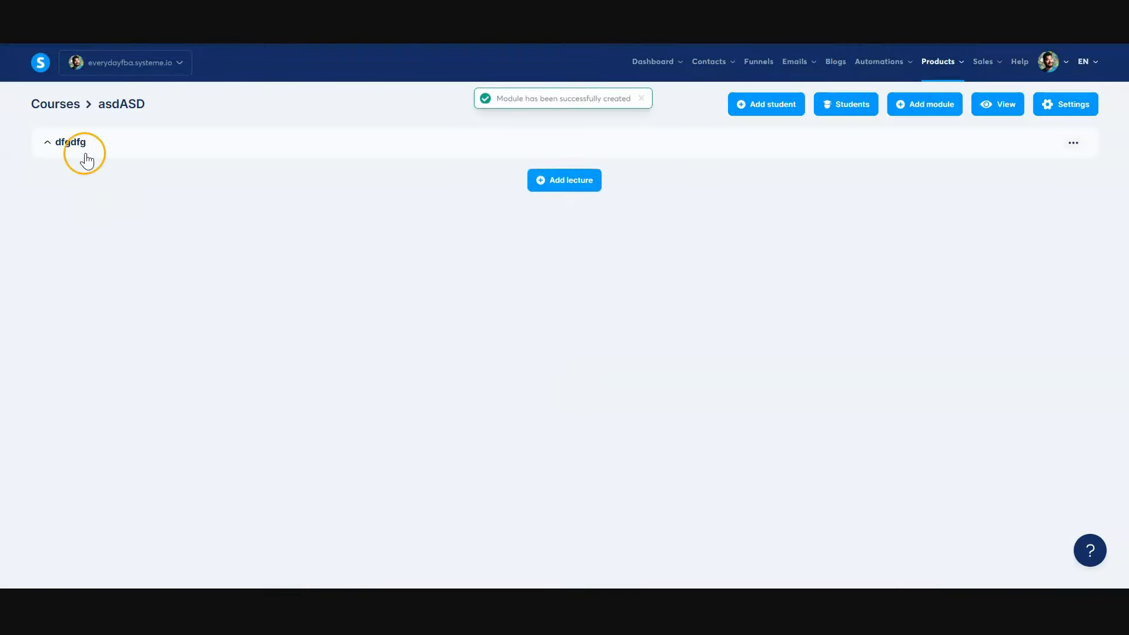
click(544, 194)
click(463, 162)
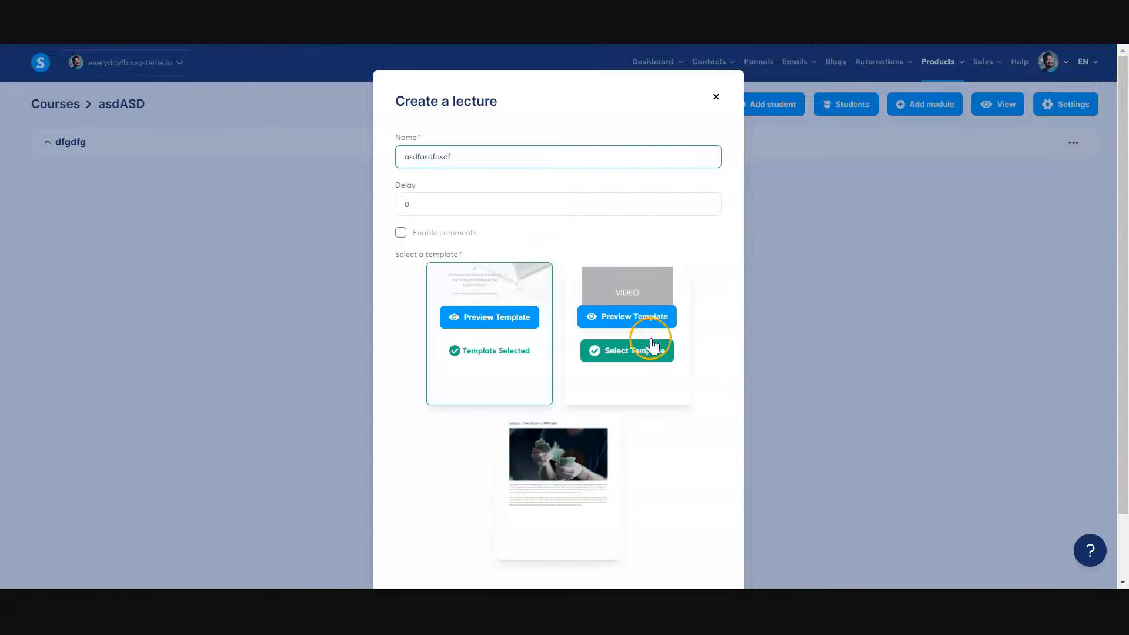
click(618, 352)
scroll(614, 364, down, 2)
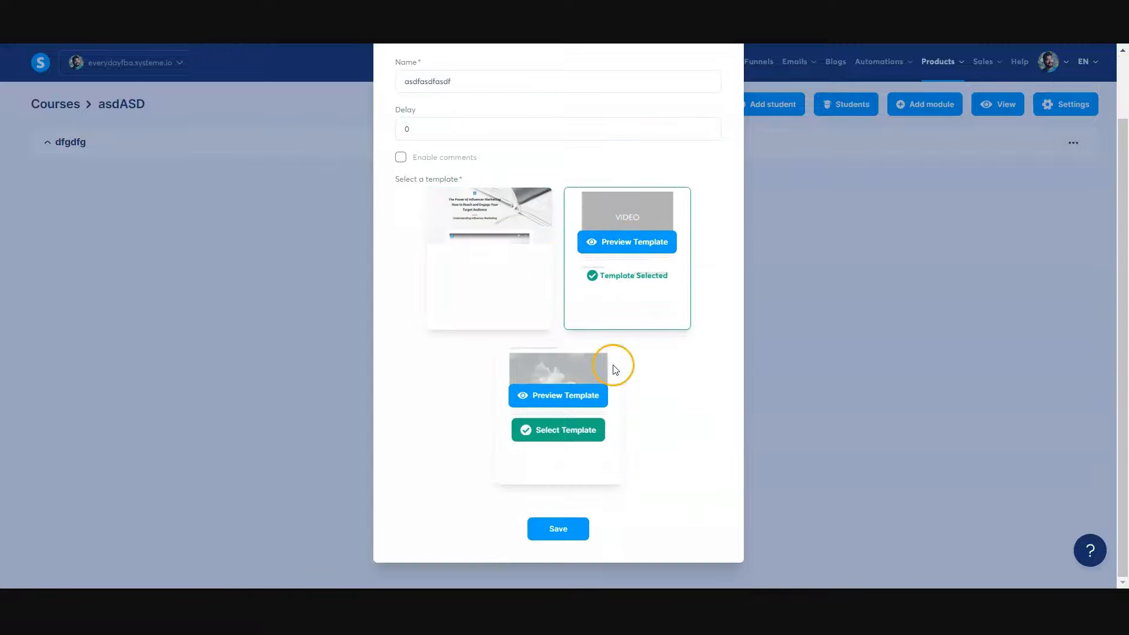
click(554, 529)
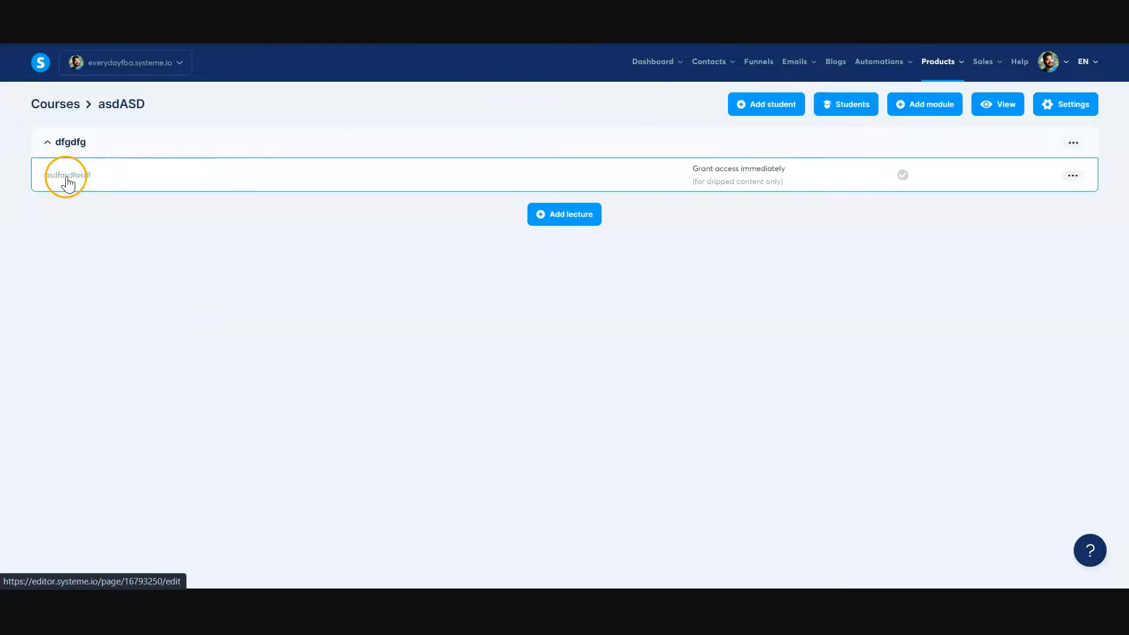
- Open the new lecture in the page editor and inspect its layout and the settings of its video element
click(67, 179)
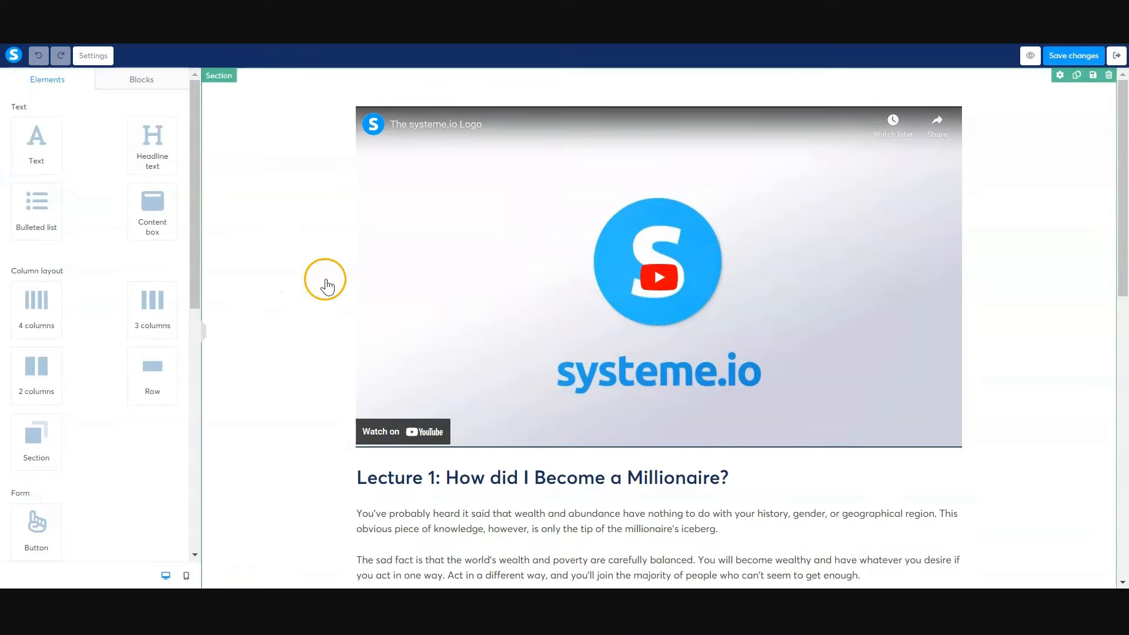
scroll(721, 288, down, 5)
scroll(722, 288, down, 4)
scroll(617, 302, up, 9)
click(542, 309)
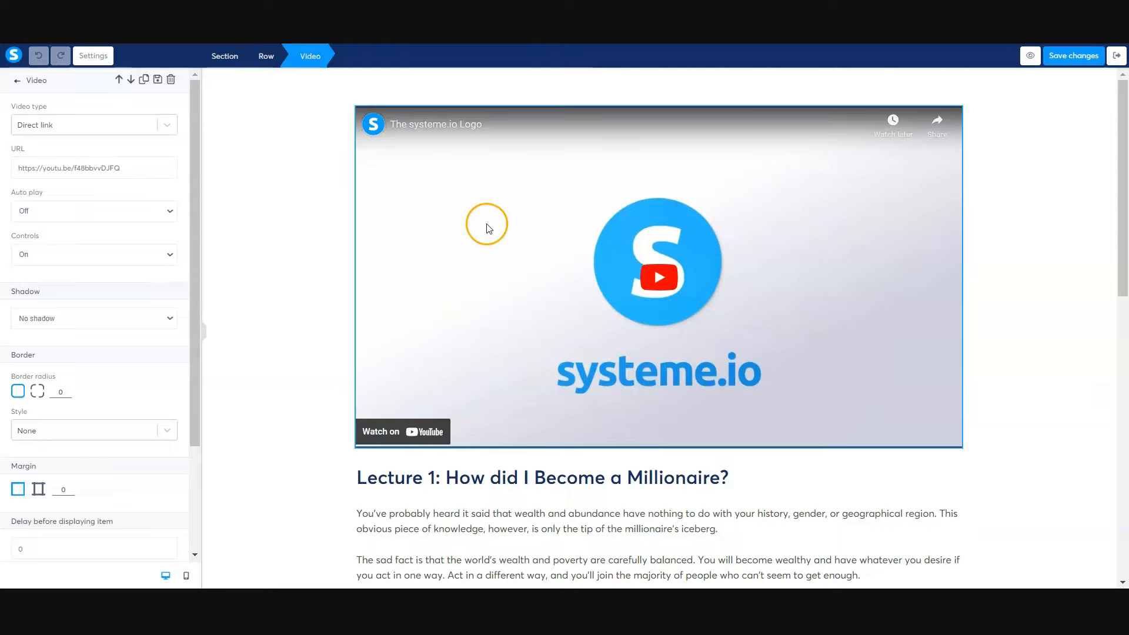
click(521, 293)
- Inspect the lecture's body text and "Notes to Remember" list, and save the lecture page
click(603, 532)
scroll(612, 519, down, 7)
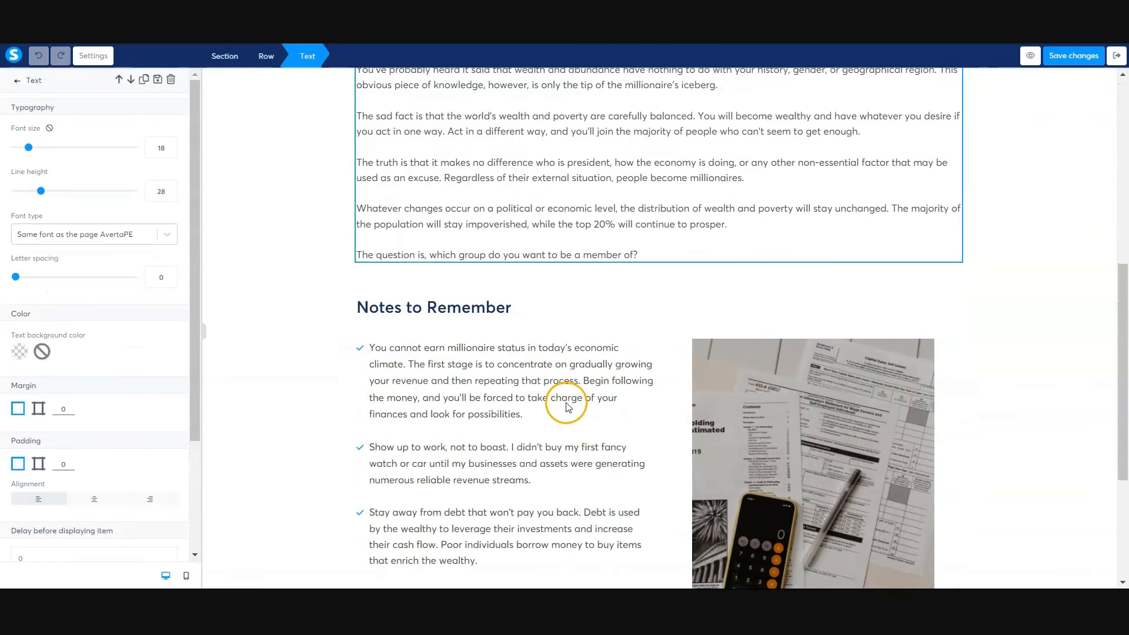
click(566, 406)
scroll(559, 398, down, 4)
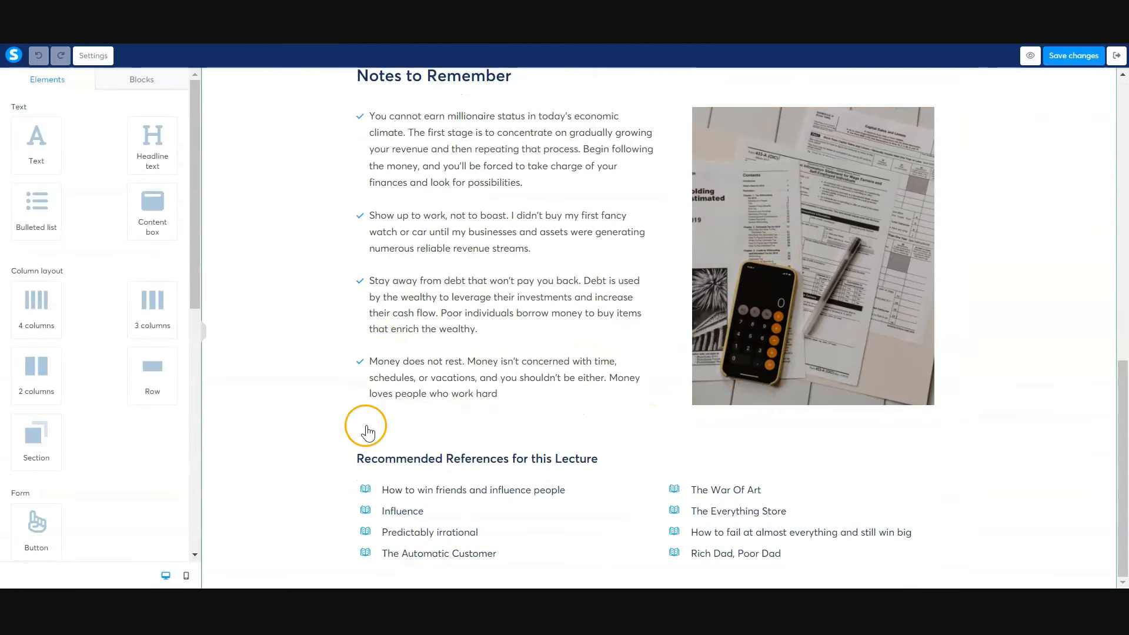
click(1080, 65)
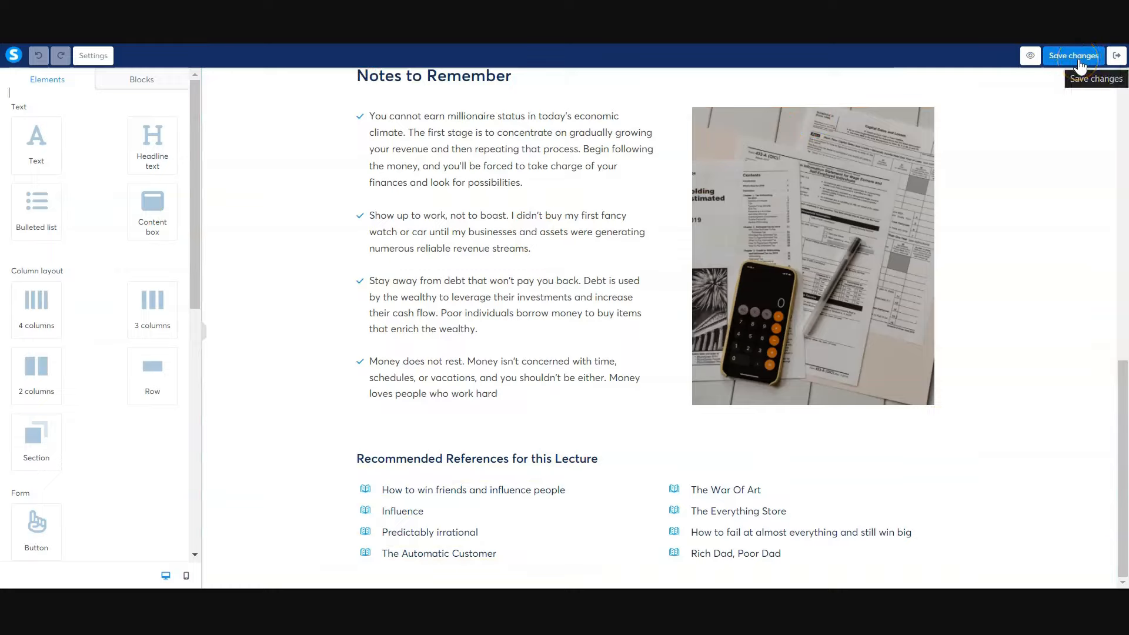
- Leave the page editor and duplicate the "asdfasdfasdf" lecture within the "dfgdfg" module
click(1115, 56)
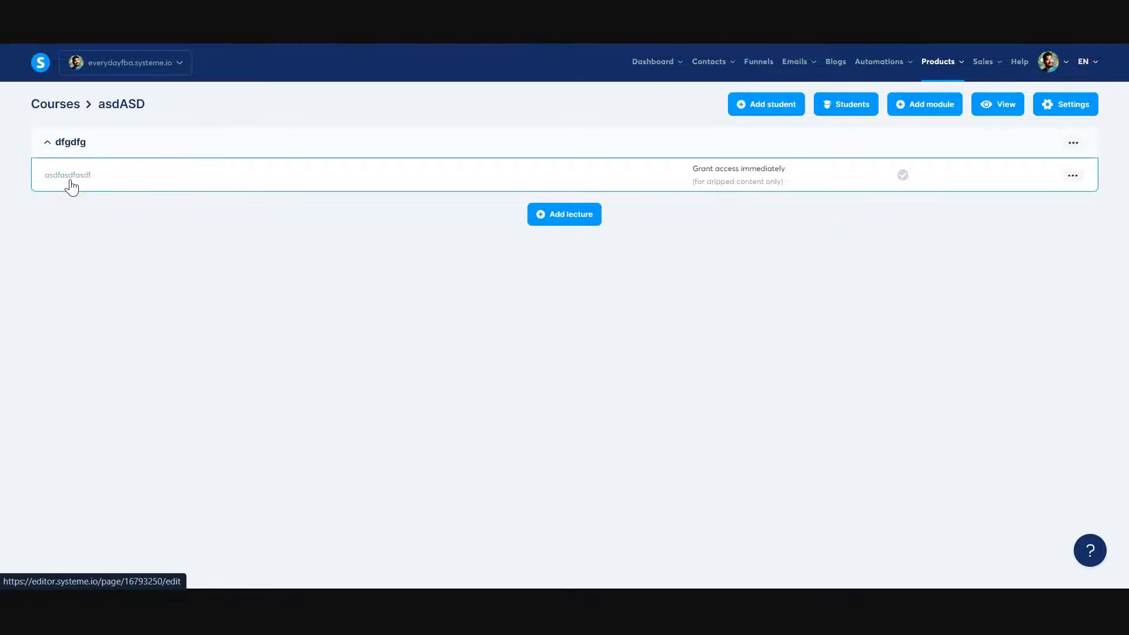
click(1072, 175)
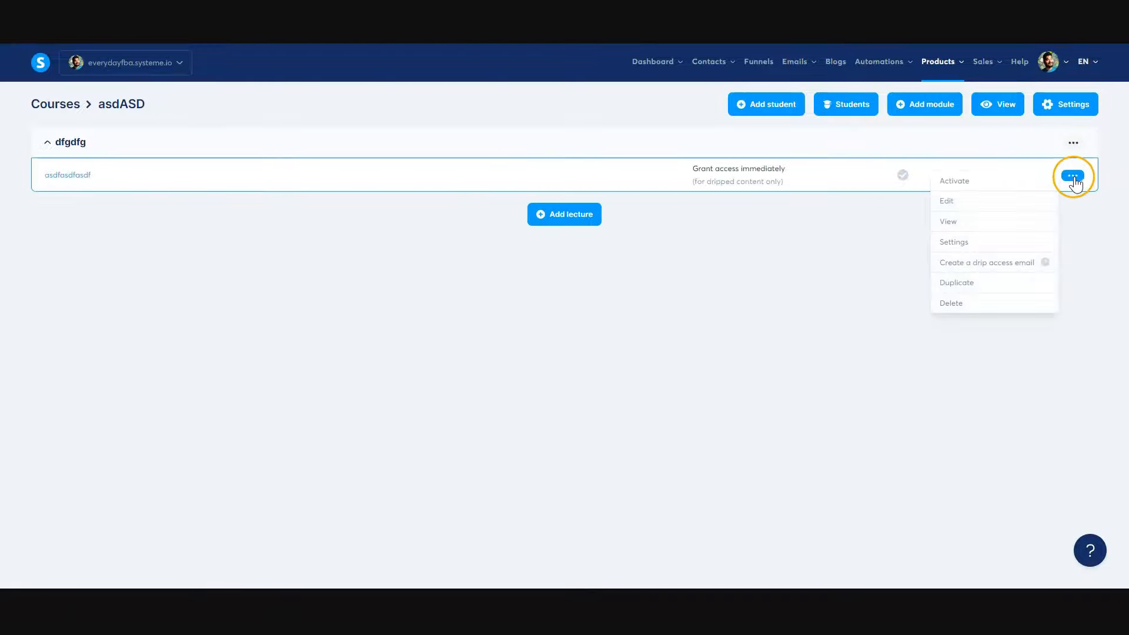
click(963, 283)
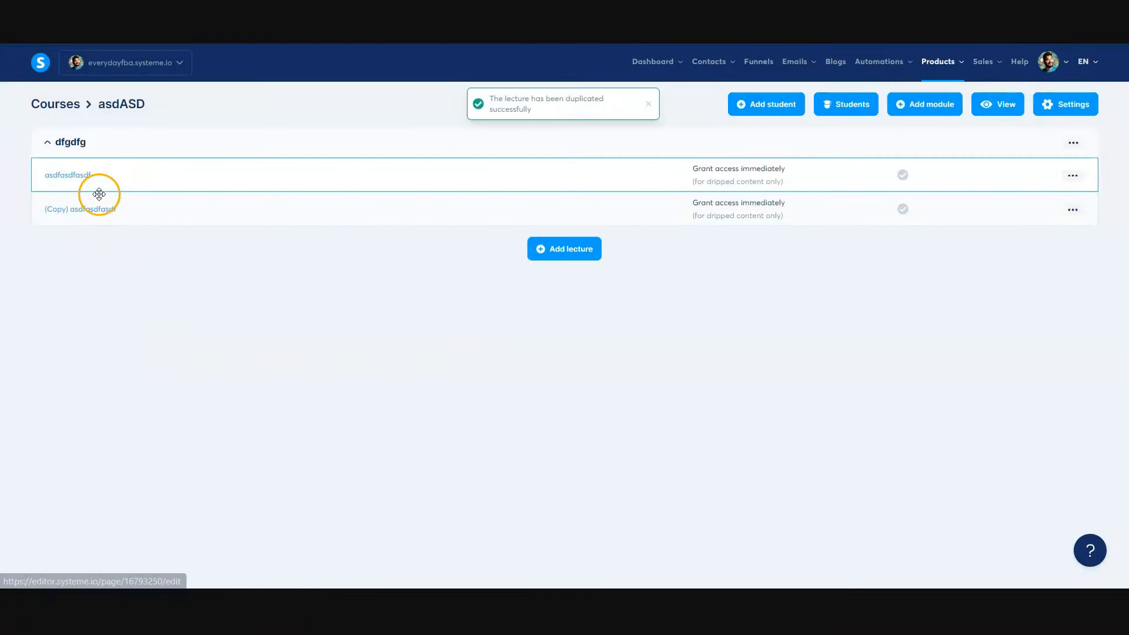
- Add a second module named "dfghsdfh" to the asdASD course
click(934, 105)
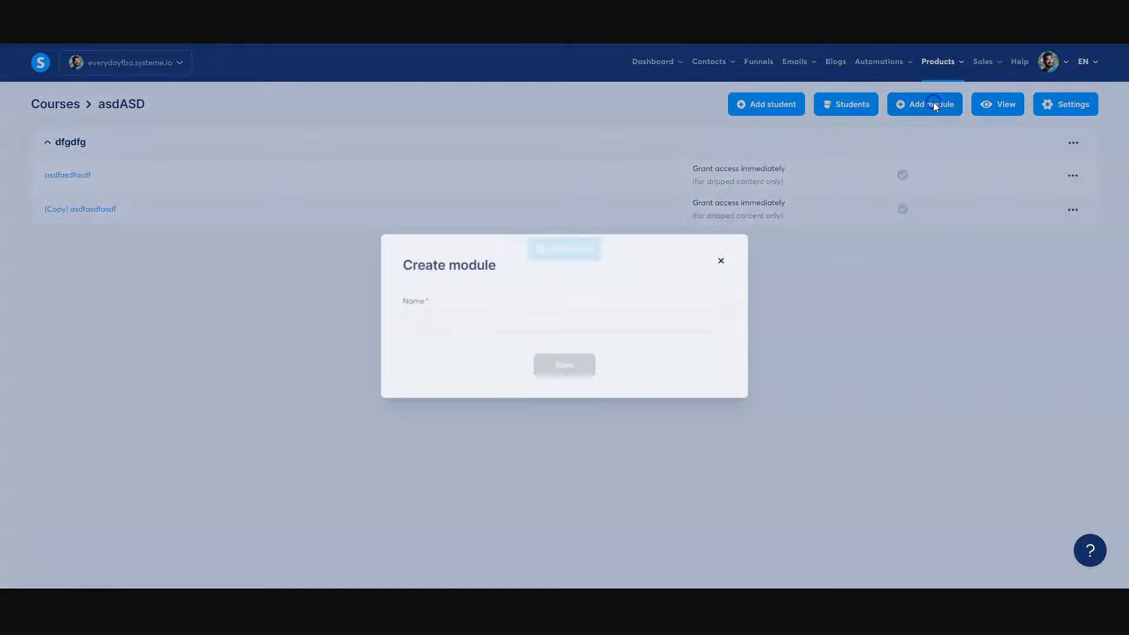
click(486, 318)
text(dfghsdfh)
click(565, 366)
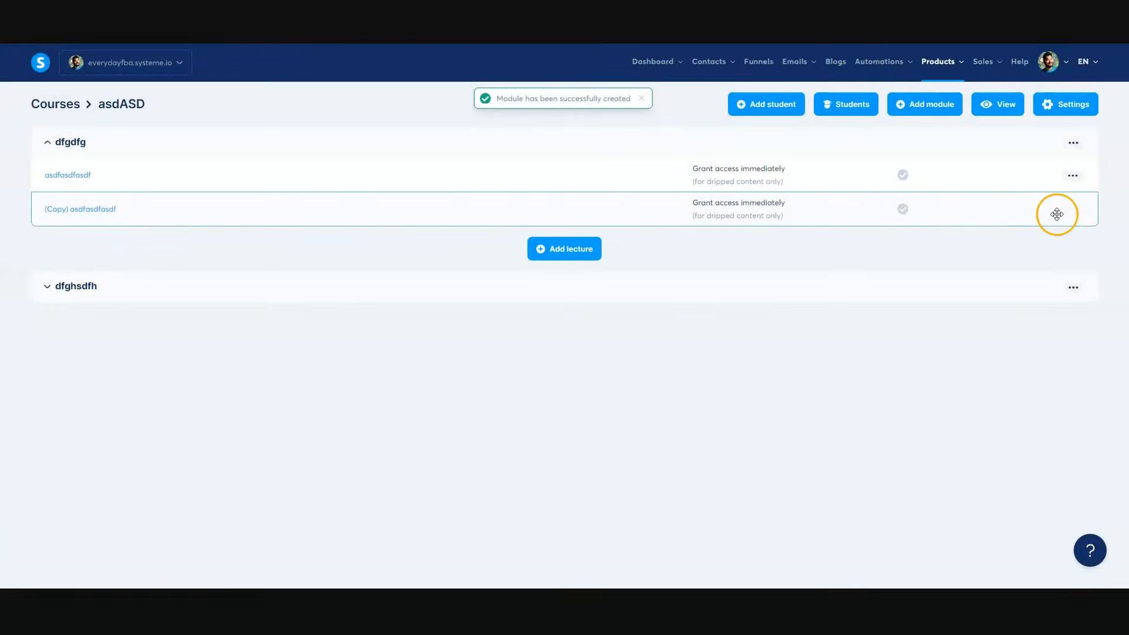
- Duplicate the "(Copy) asdfasdfasdf" lecture, move the new copy into the "dfghsdfh" module, and expand that module
click(1075, 210)
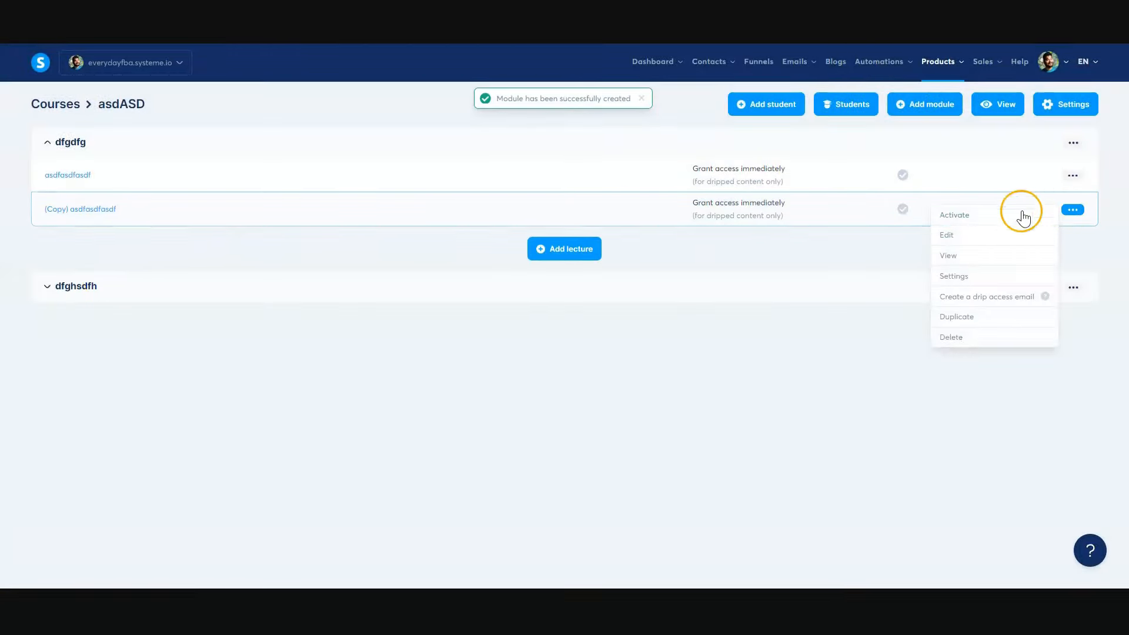
click(958, 318)
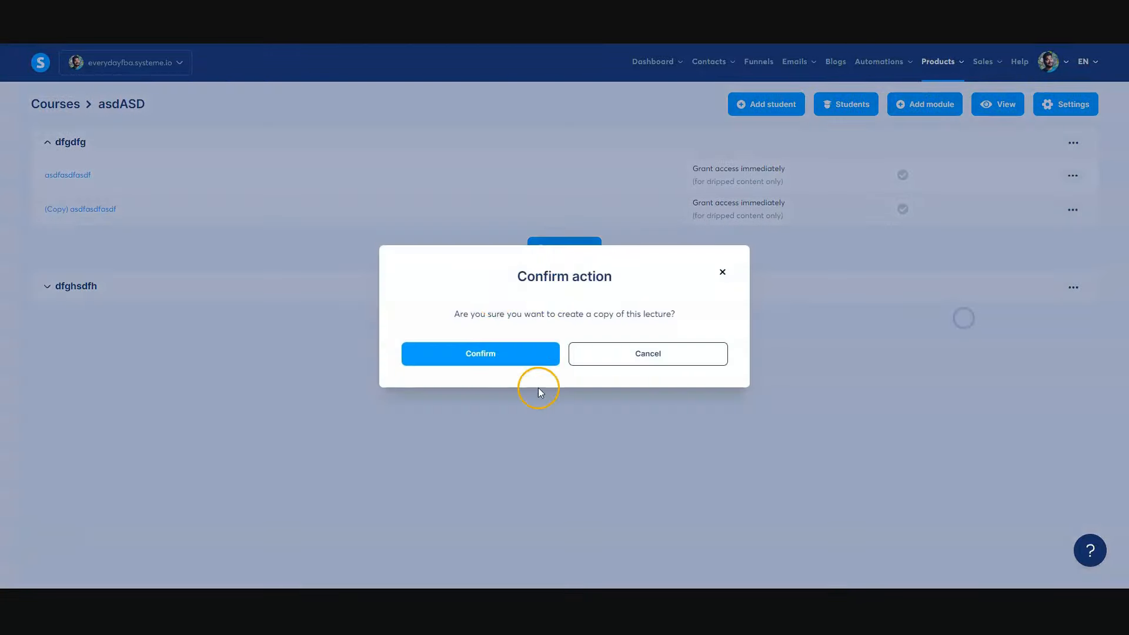
click(538, 354)
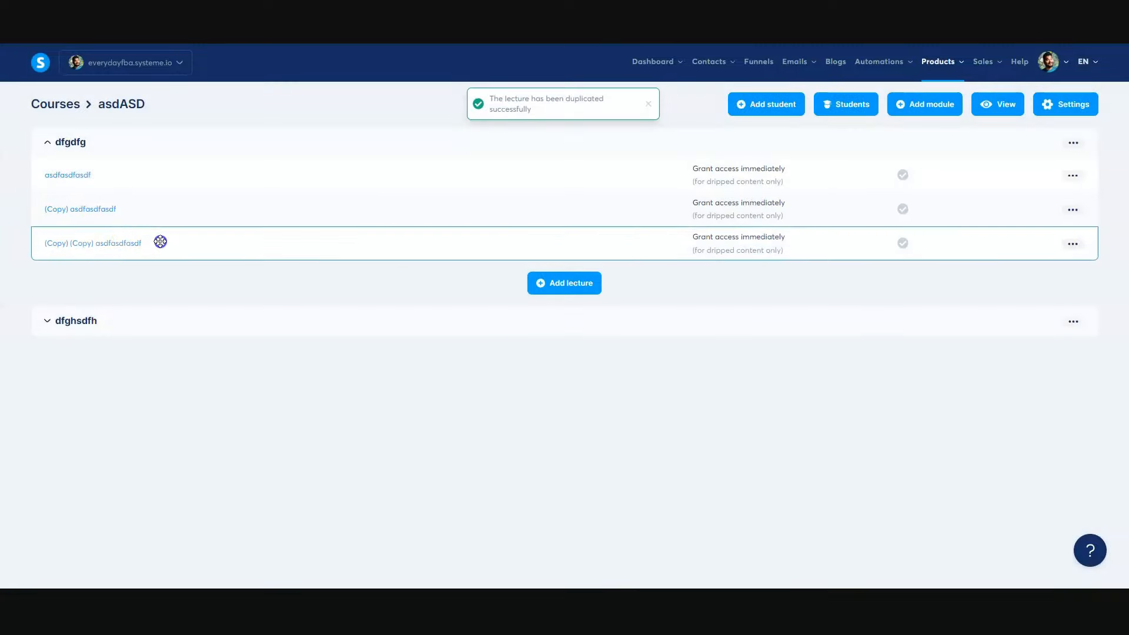
drag(161, 242, 174, 300)
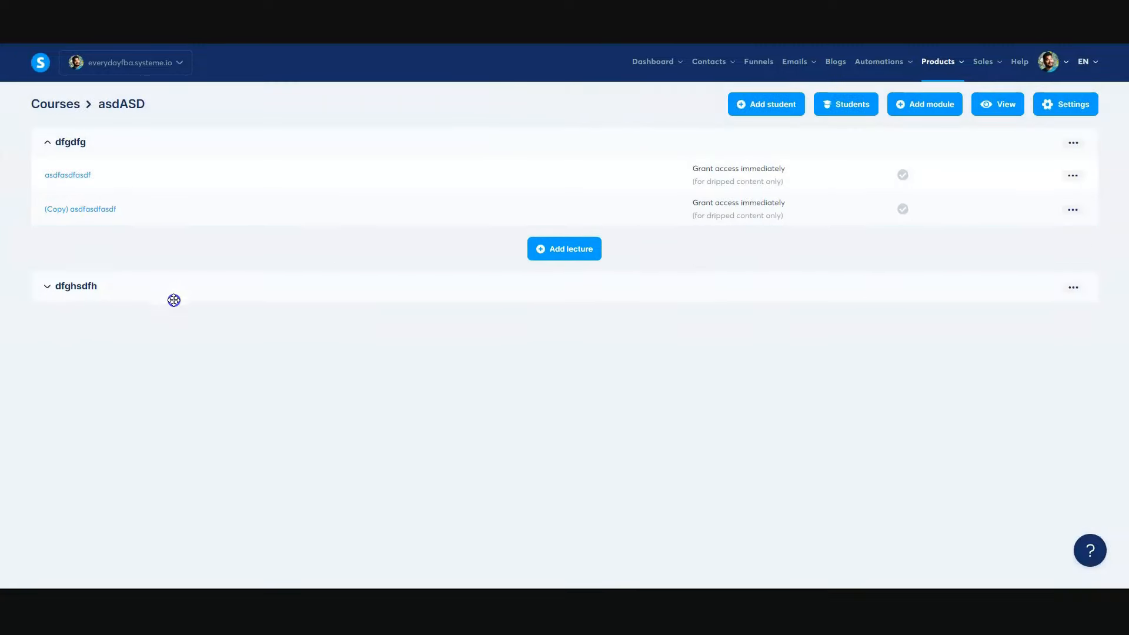
click(75, 286)
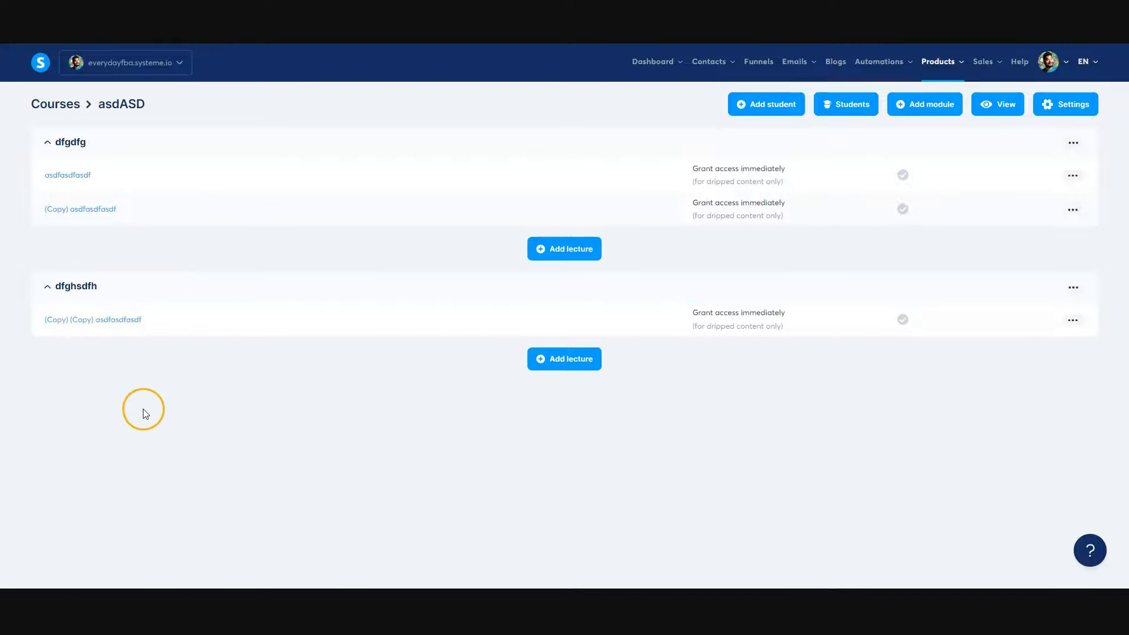
- Open the Share Course, examine the lectures in all its modules from Introduction to Conclusion, and open the Welcome lecture
click(59, 114)
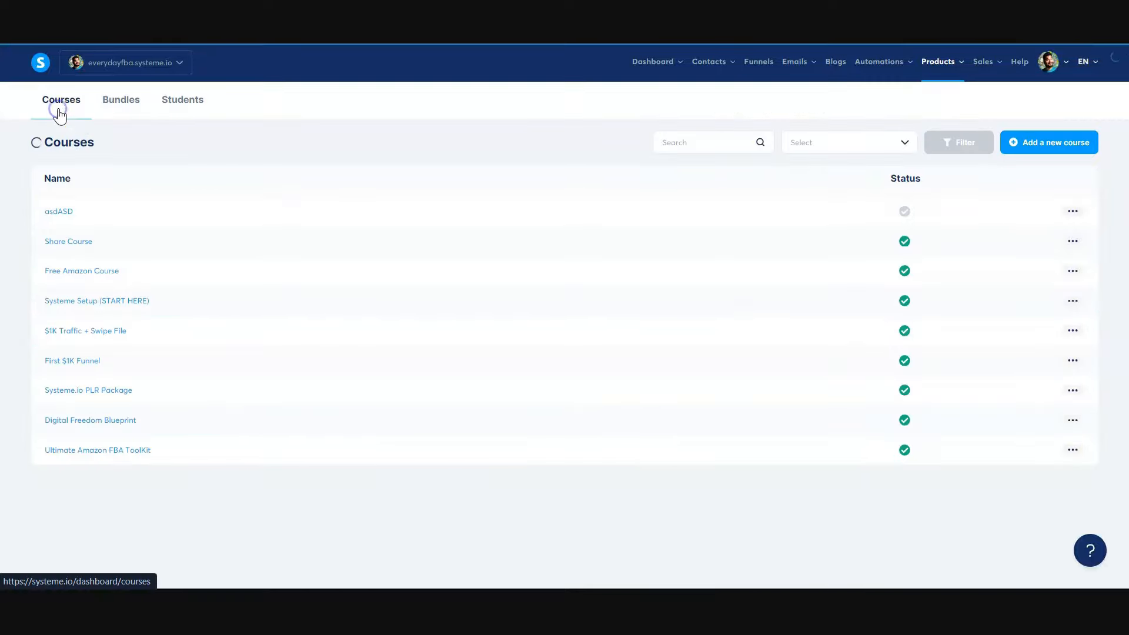
click(63, 242)
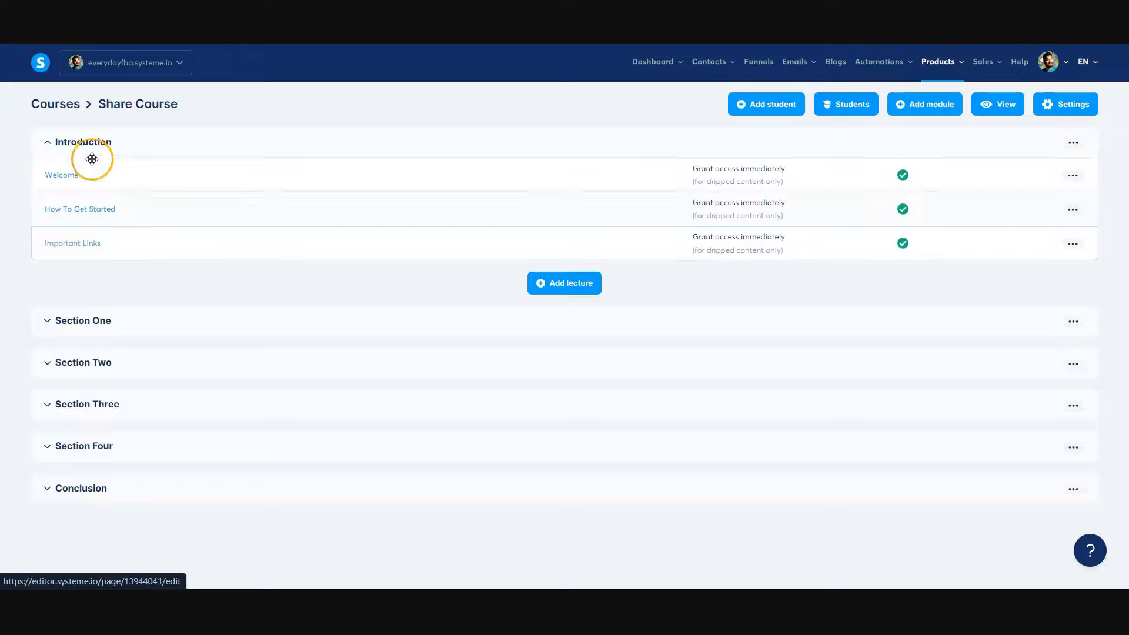
click(91, 141)
click(98, 142)
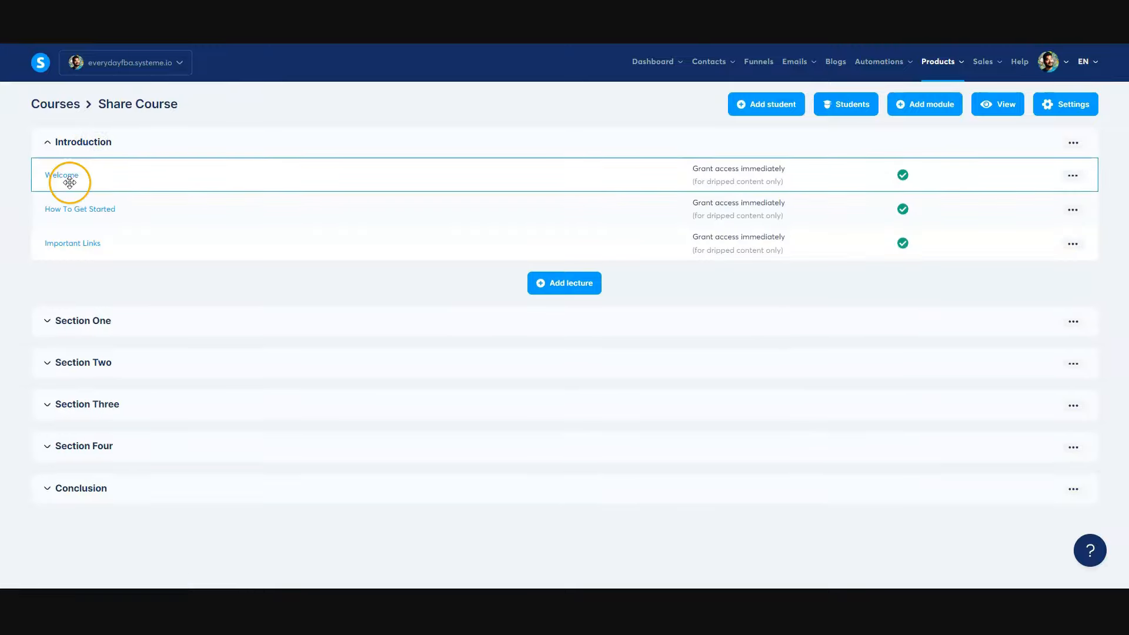
click(123, 319)
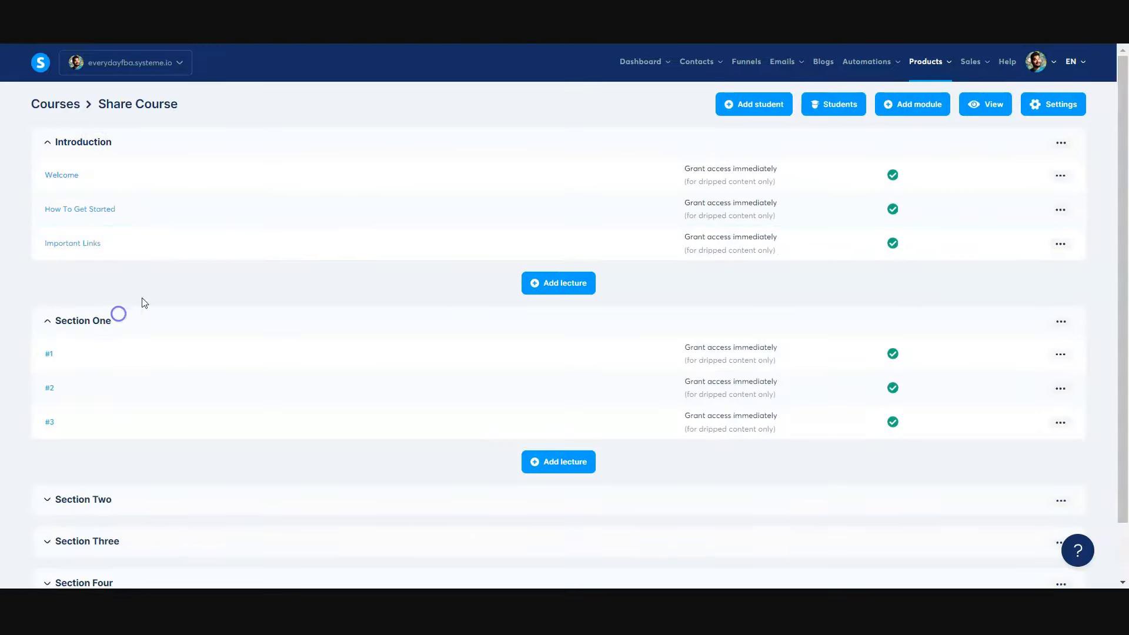
scroll(88, 265, down, 1)
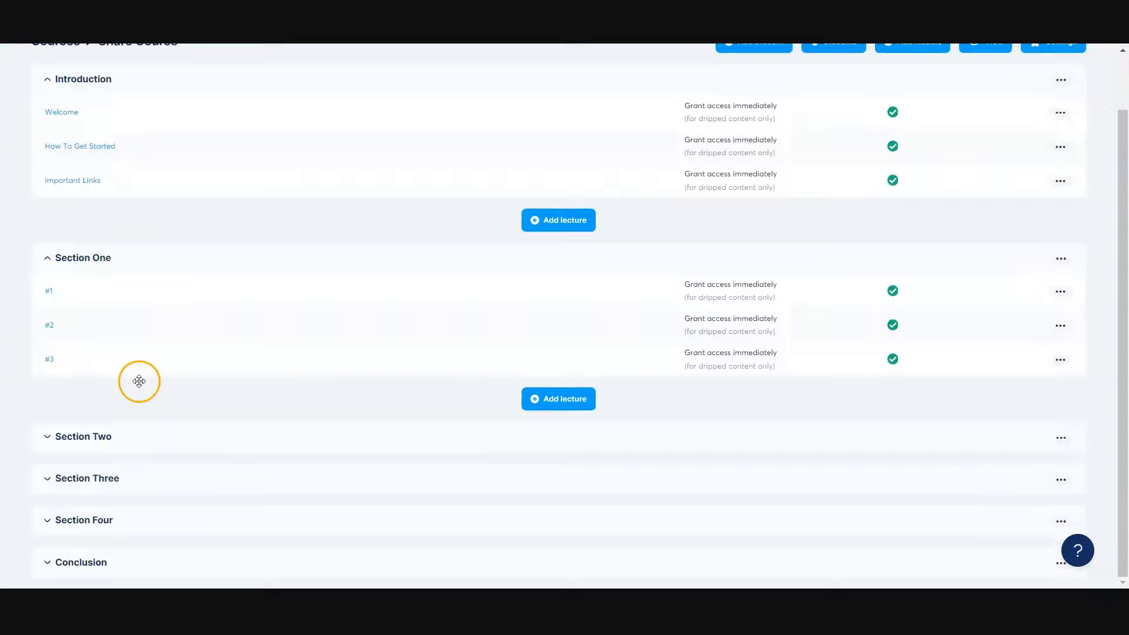
click(91, 435)
scroll(117, 459, down, 1)
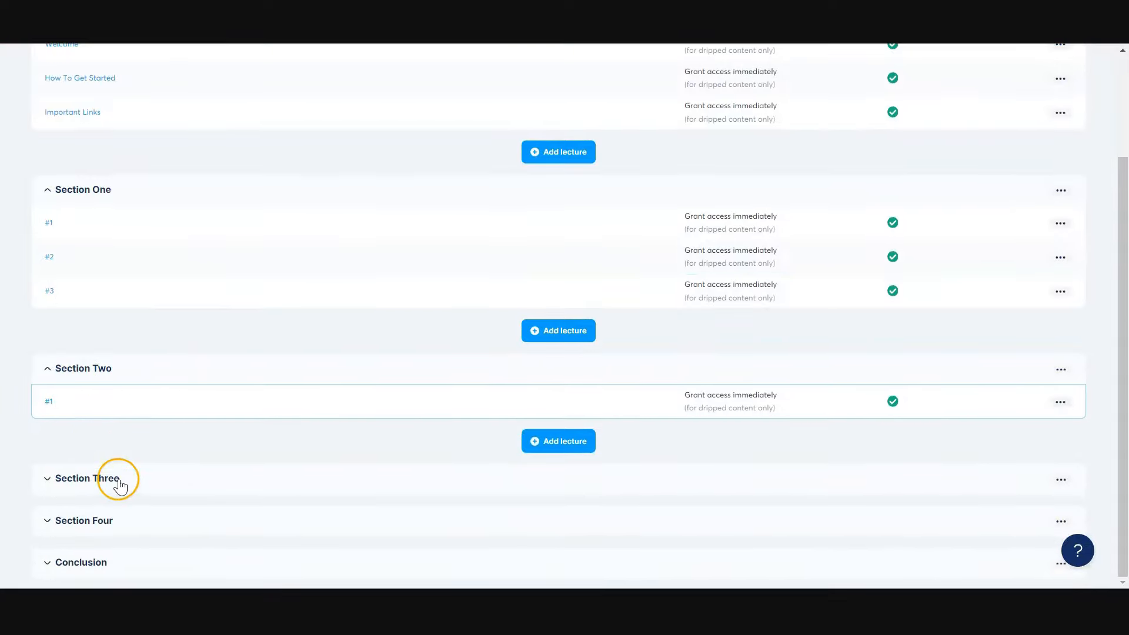
click(112, 475)
scroll(111, 505, down, 1)
click(108, 521)
scroll(141, 511, down, 1)
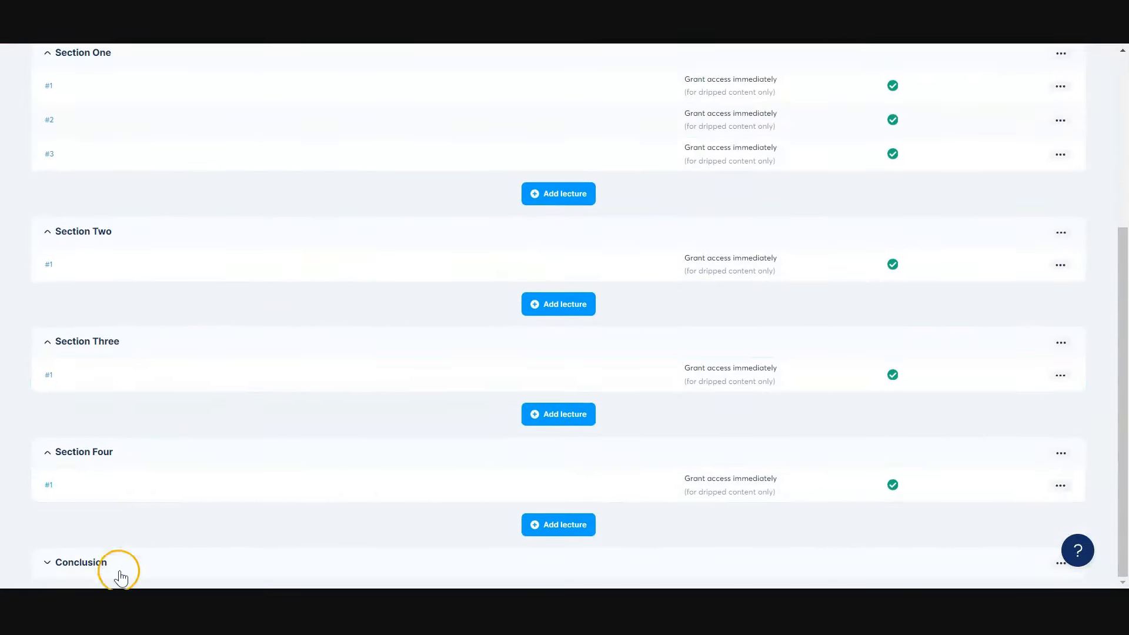
click(107, 561)
scroll(318, 350, up, 5)
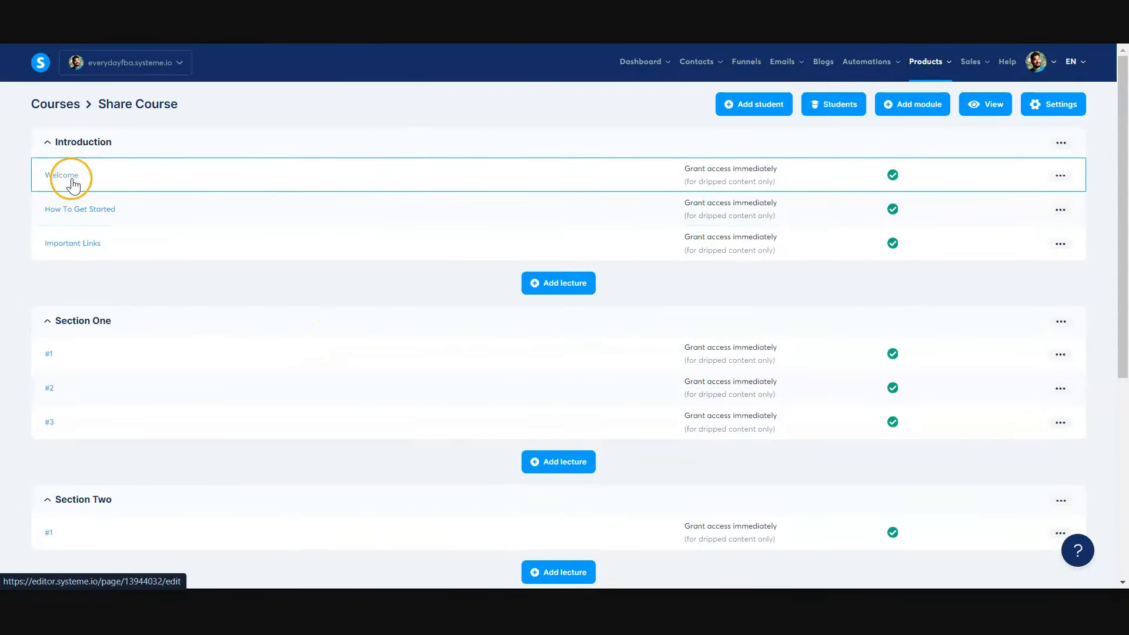
click(72, 178)
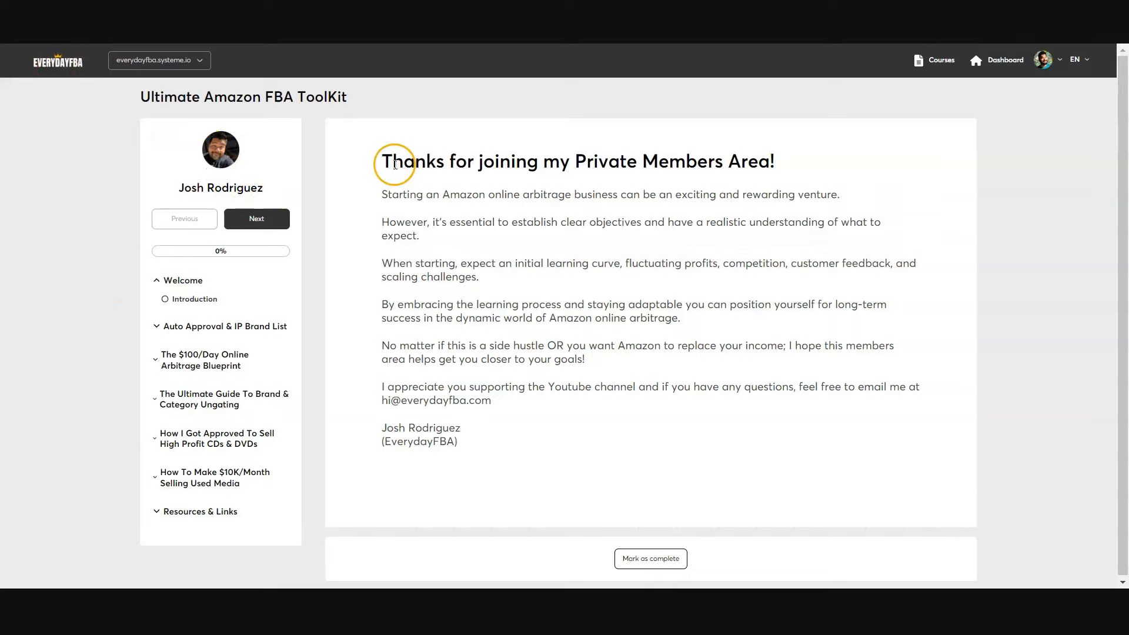
- Examine the lectures under each module of the Ultimate Amazon FBA ToolKit in the student view, through Resources & Links
click(173, 326)
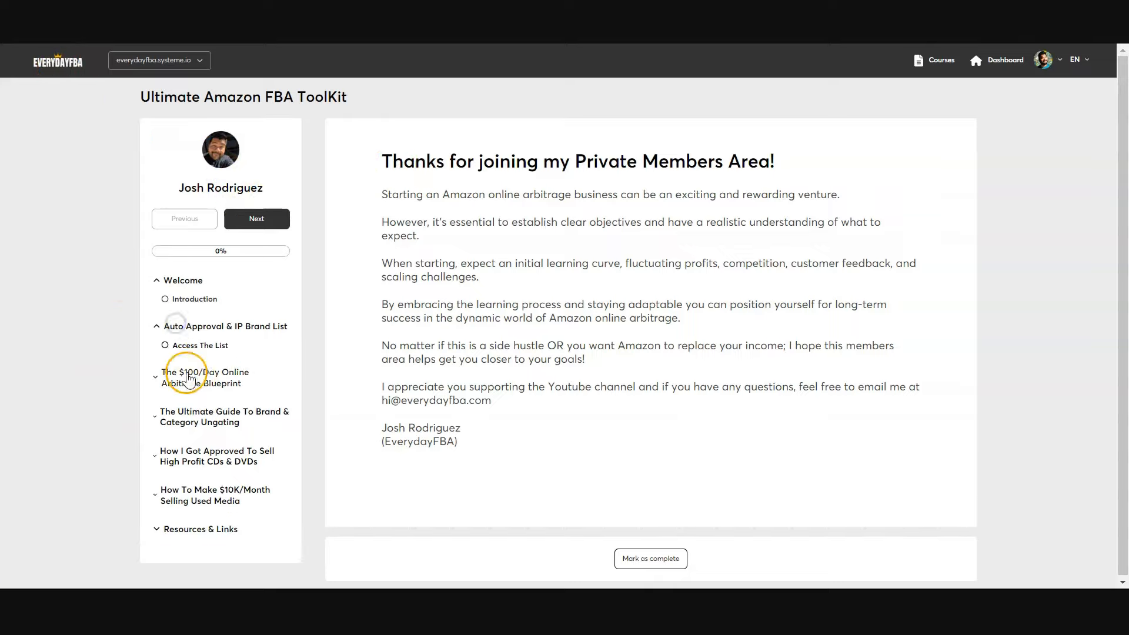
click(187, 380)
scroll(188, 381, down, 2)
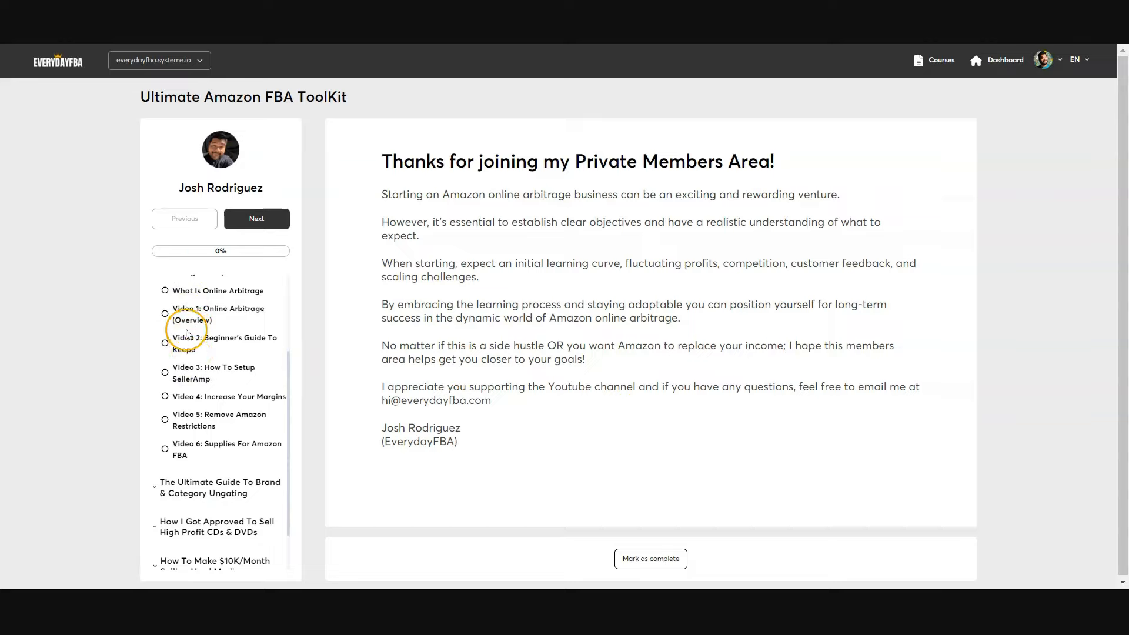
click(184, 489)
scroll(197, 415, down, 3)
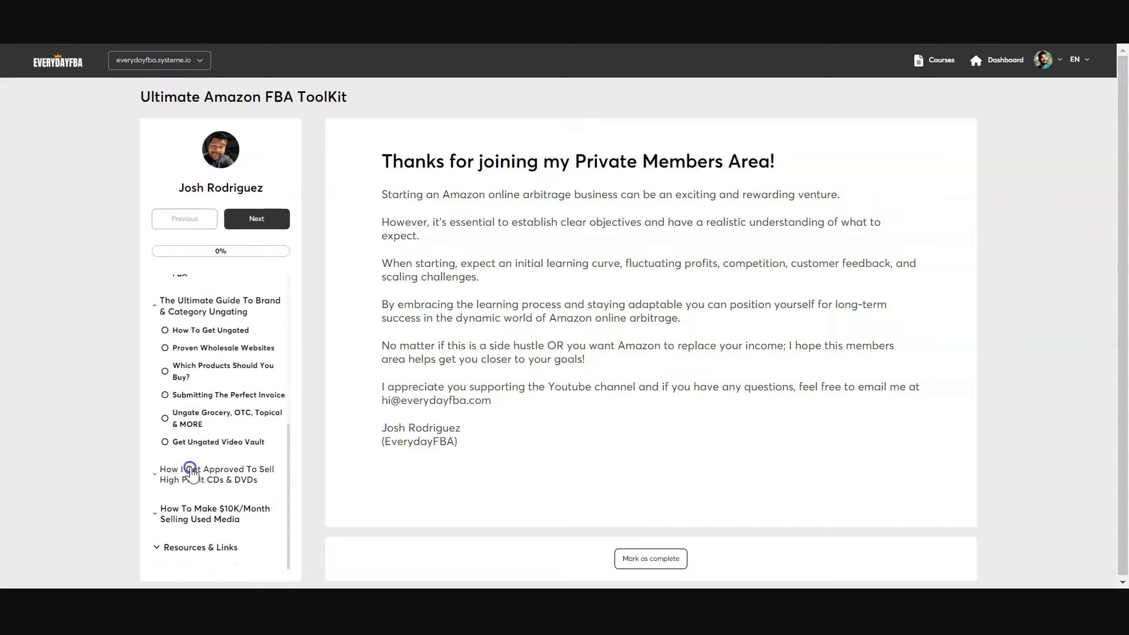
click(187, 467)
click(197, 518)
scroll(200, 452, down, 3)
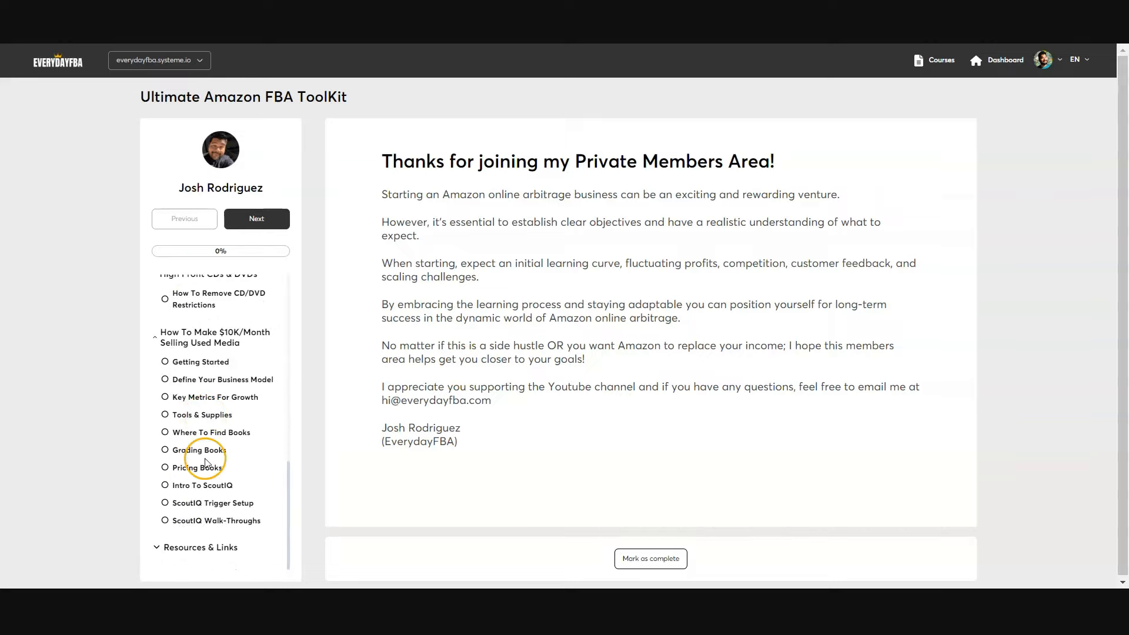
click(192, 550)
scroll(199, 462, down, 1)
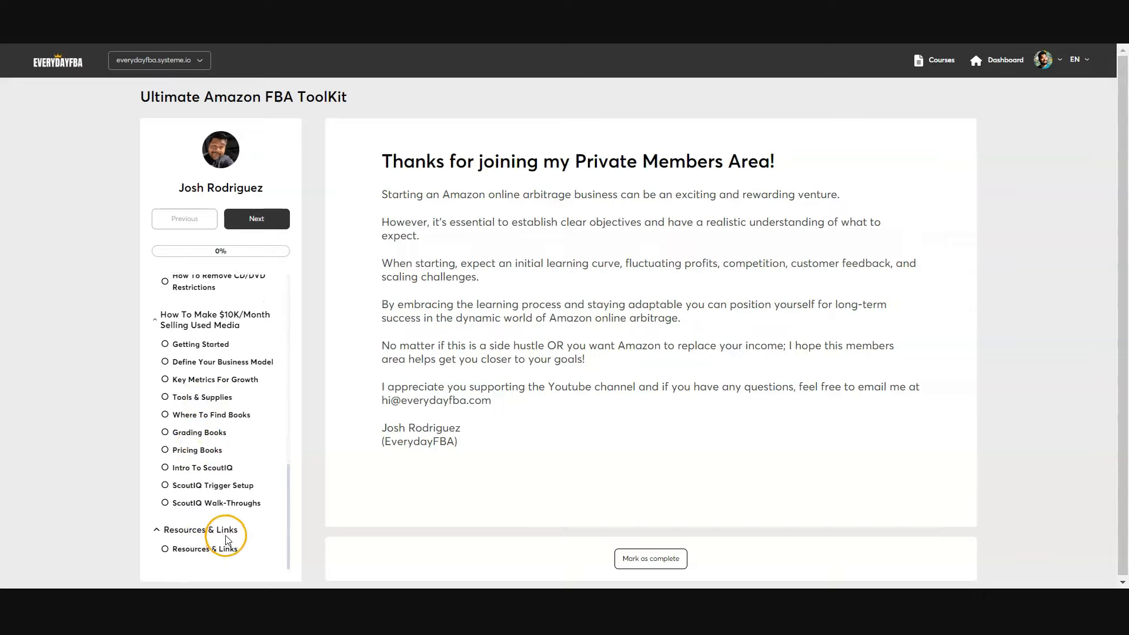
scroll(223, 535, up, 9)
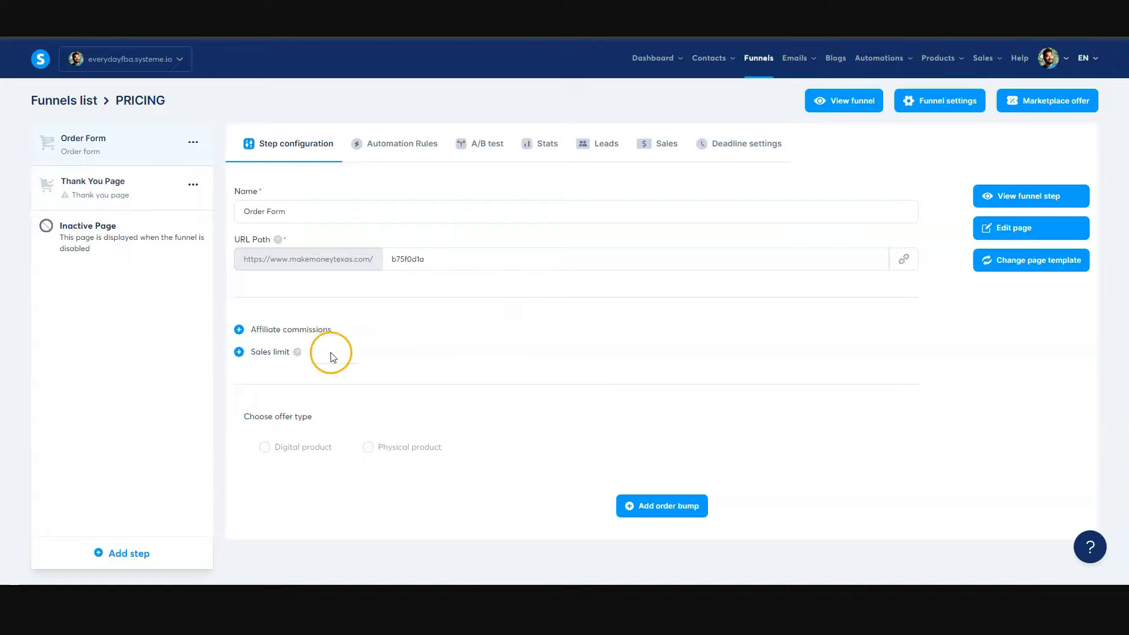
- Set the offer type of the PRICING funnel's Order Form step to Digital product
drag(248, 417, 340, 419)
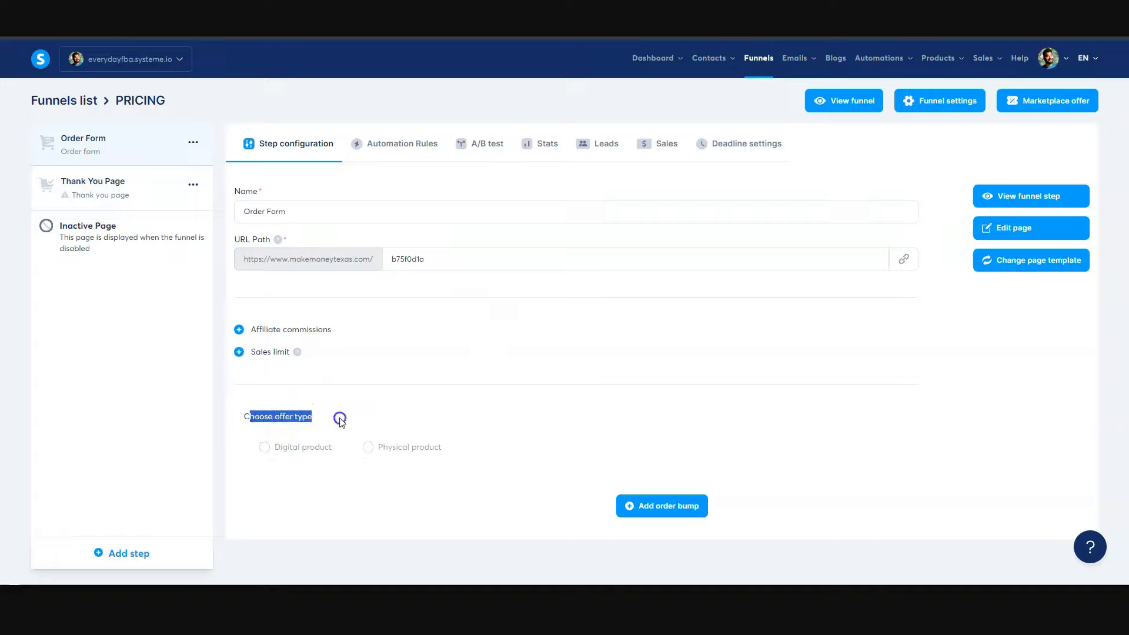
click(279, 419)
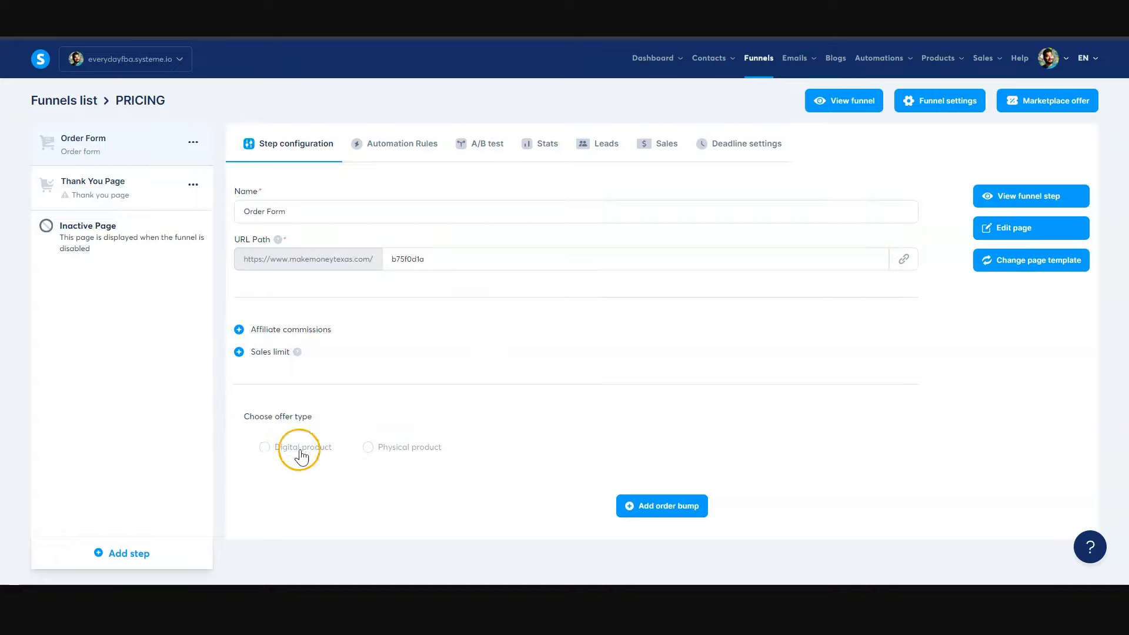
click(265, 448)
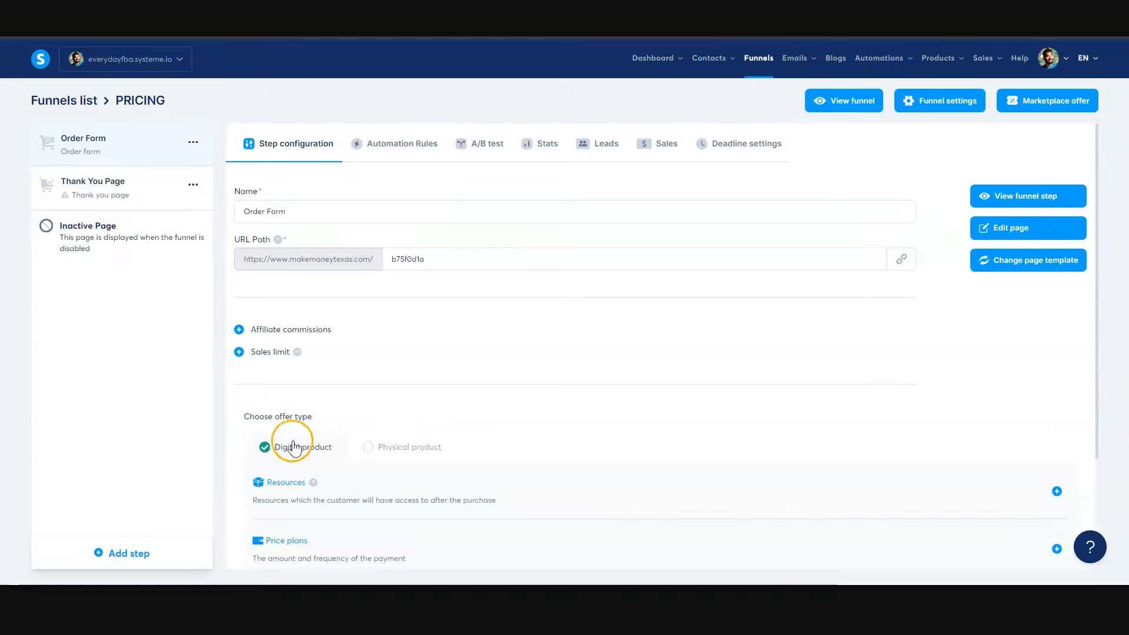
- Add a Courses resource to the Order Form's digital product and choose the $1K Traffic + Swipe File course
scroll(504, 423, down, 2)
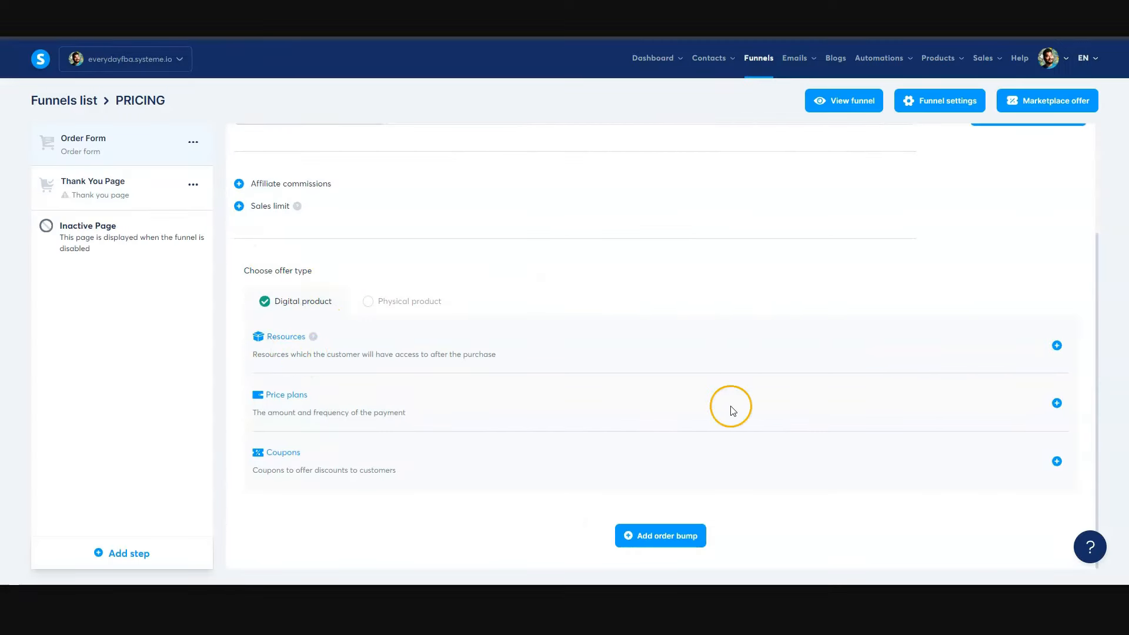
click(1057, 345)
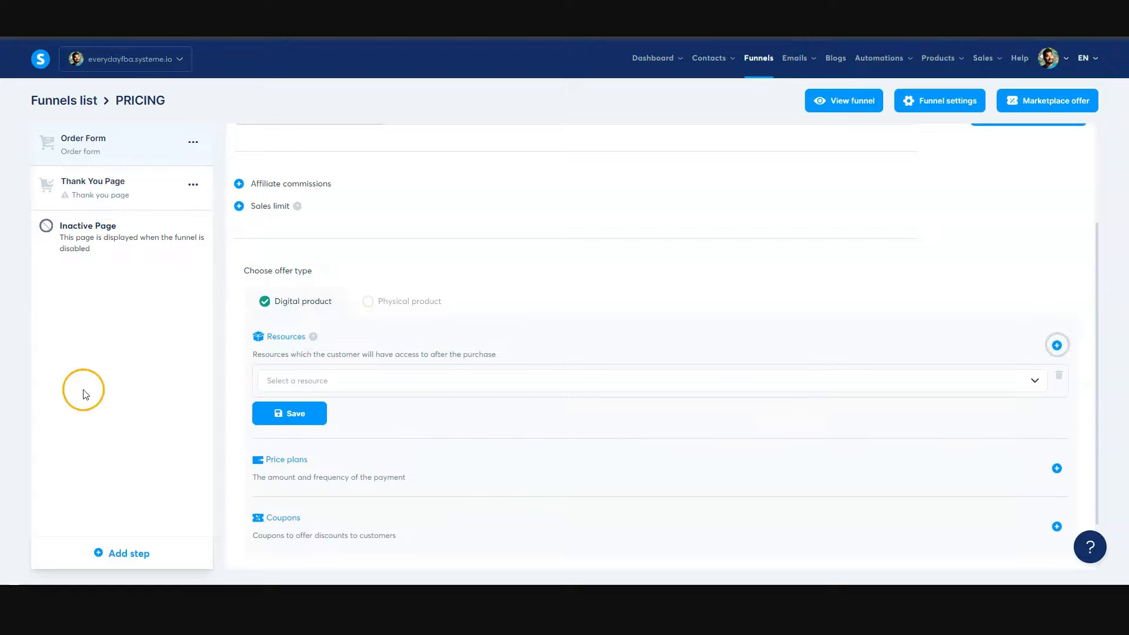
click(351, 380)
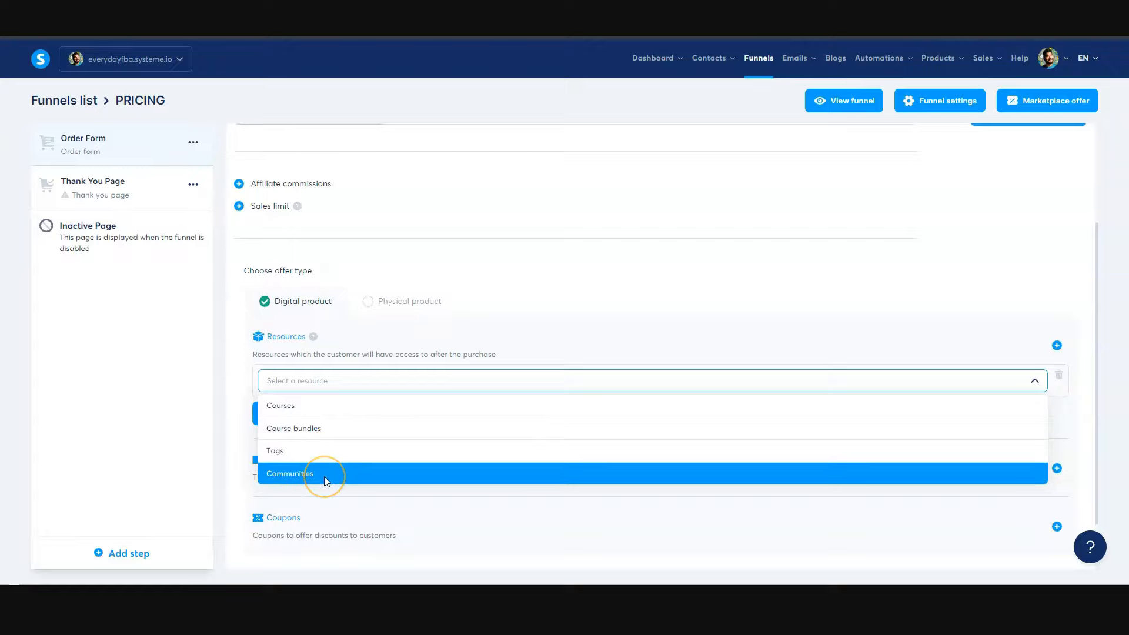
click(306, 407)
click(340, 415)
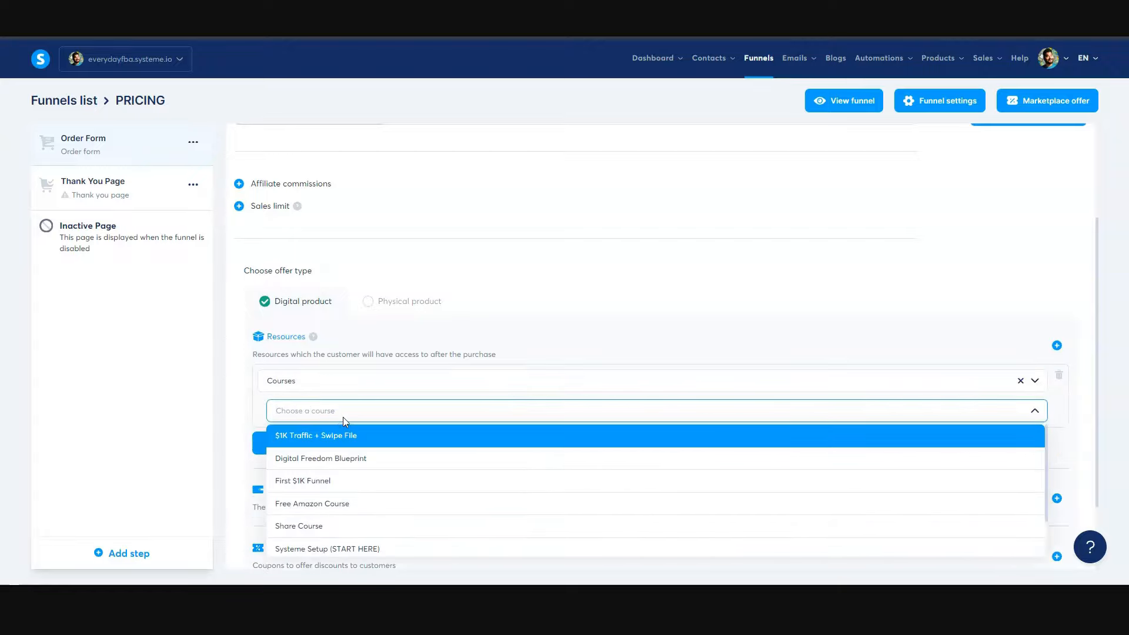
scroll(362, 496, down, 1)
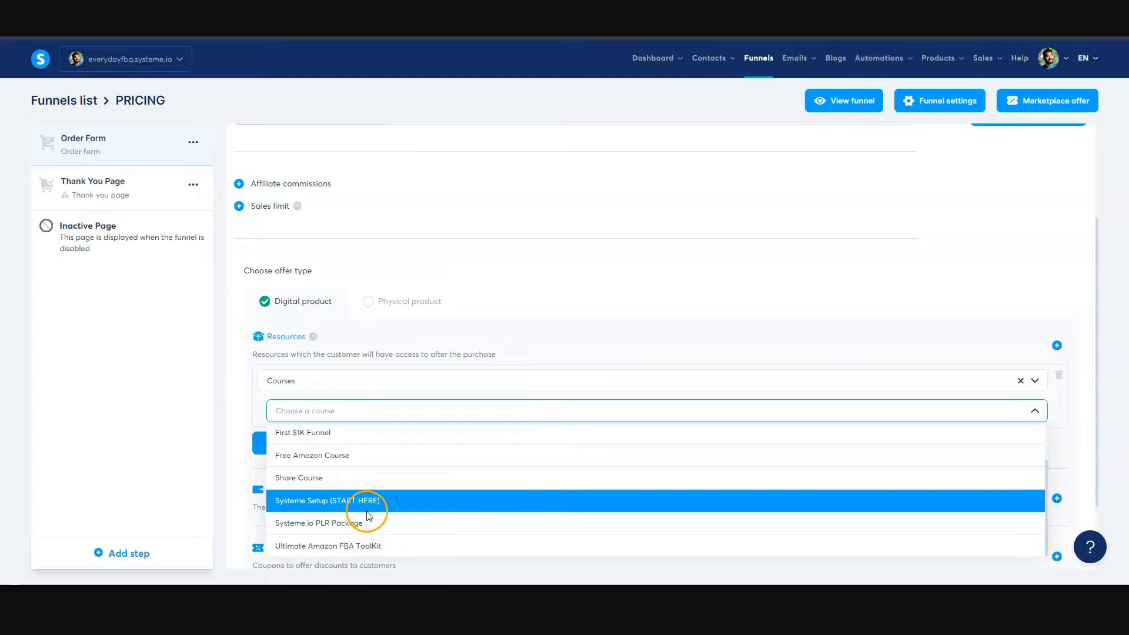
scroll(369, 505, up, 1)
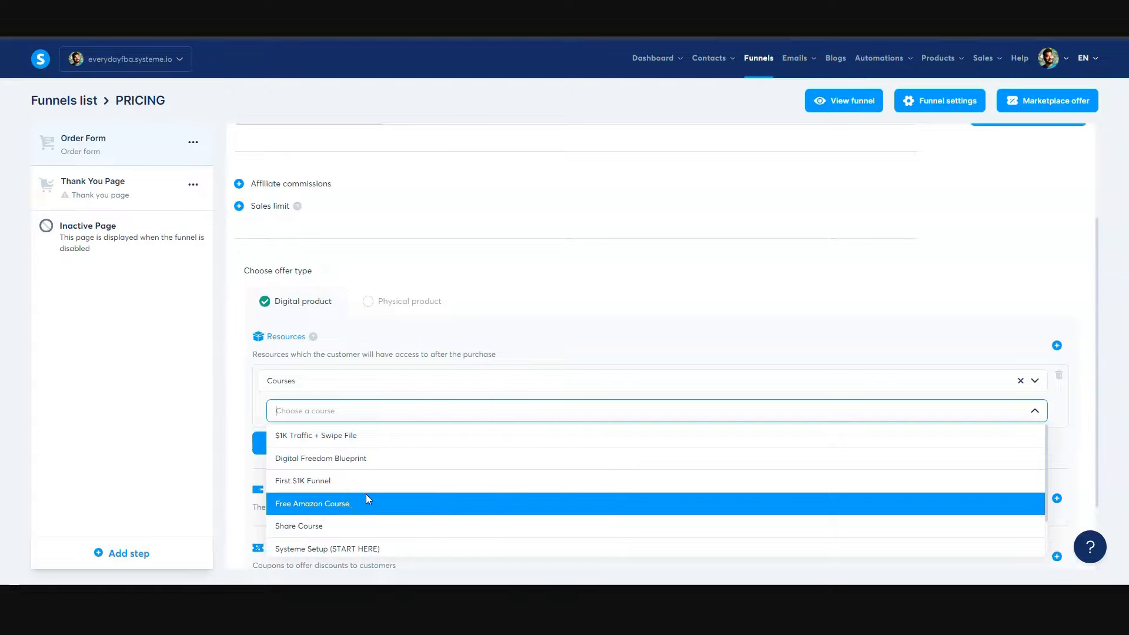
click(355, 448)
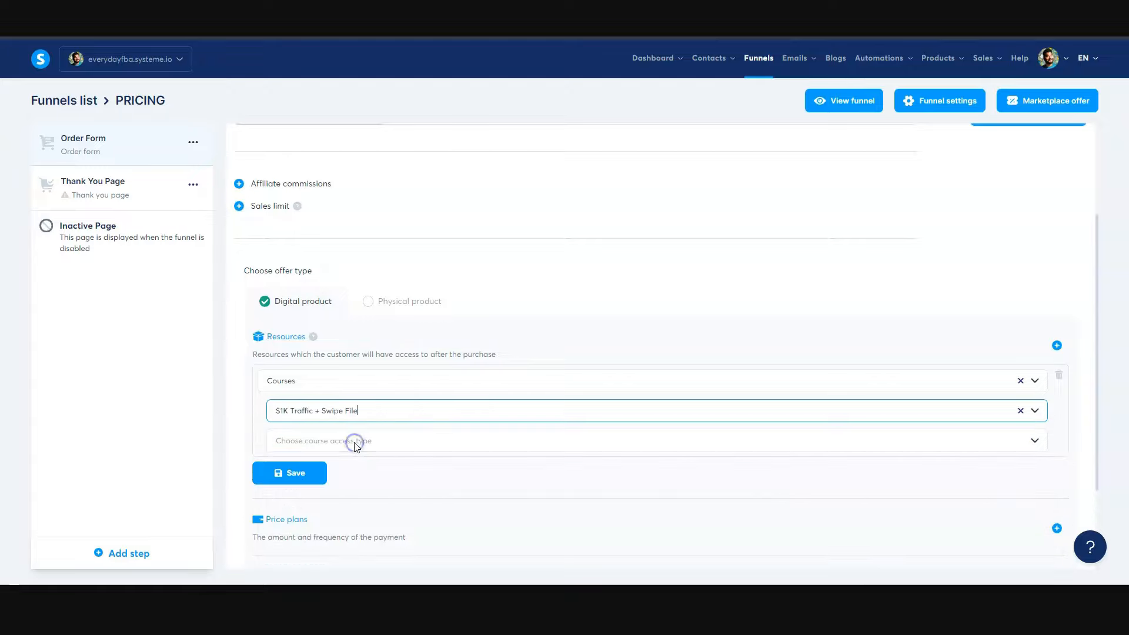
- Give the $1K Traffic + Swipe File course resource Full access and save it
click(356, 446)
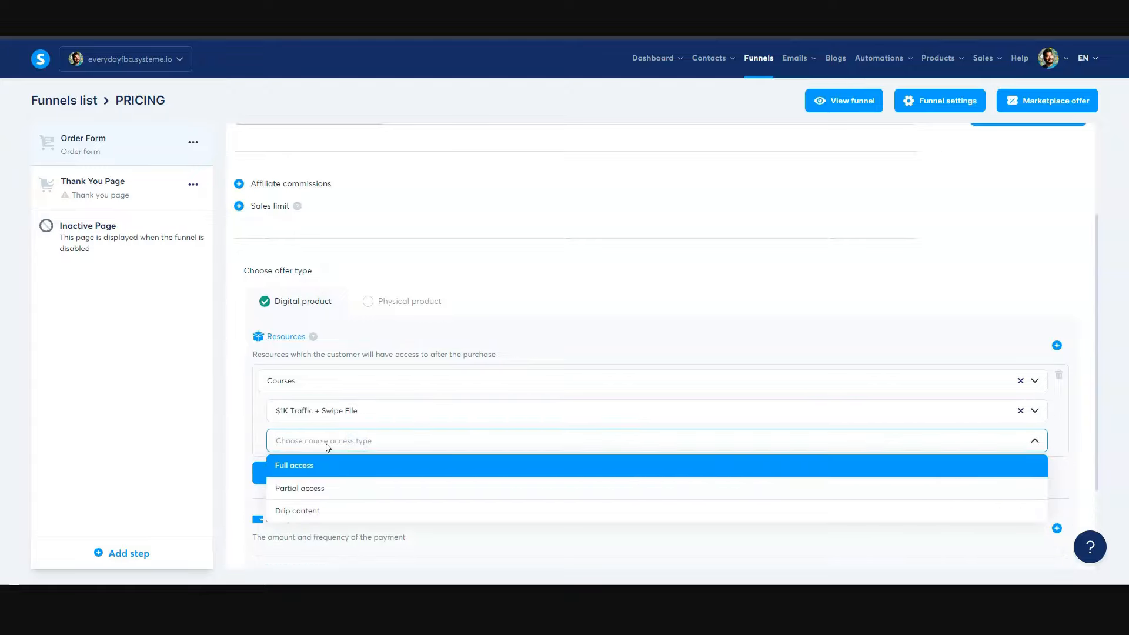
click(300, 465)
click(316, 486)
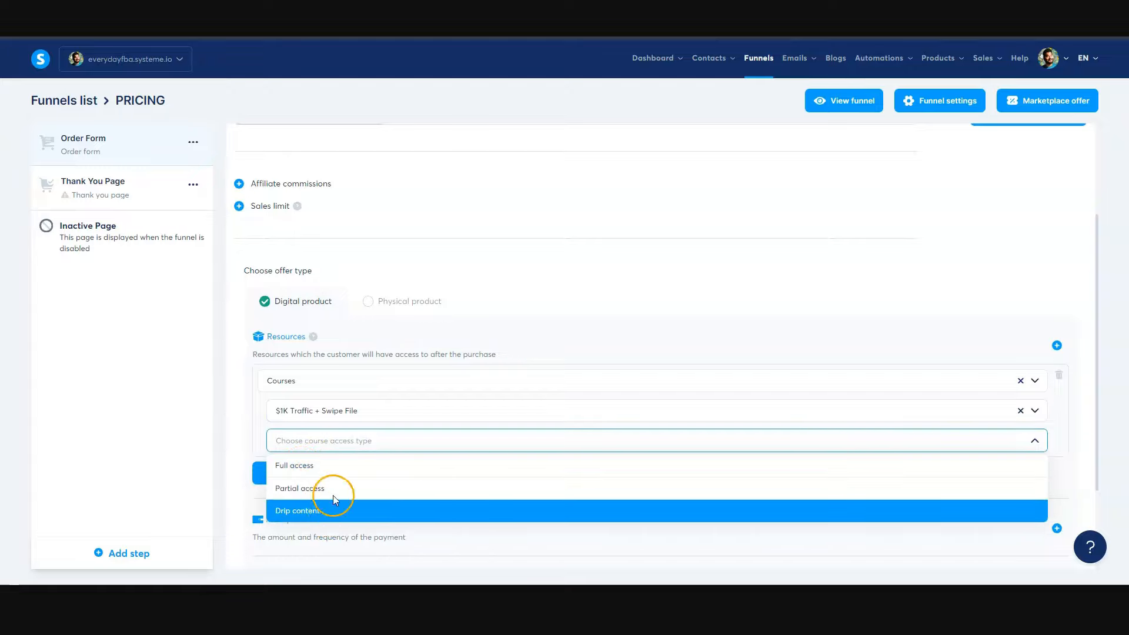
click(340, 470)
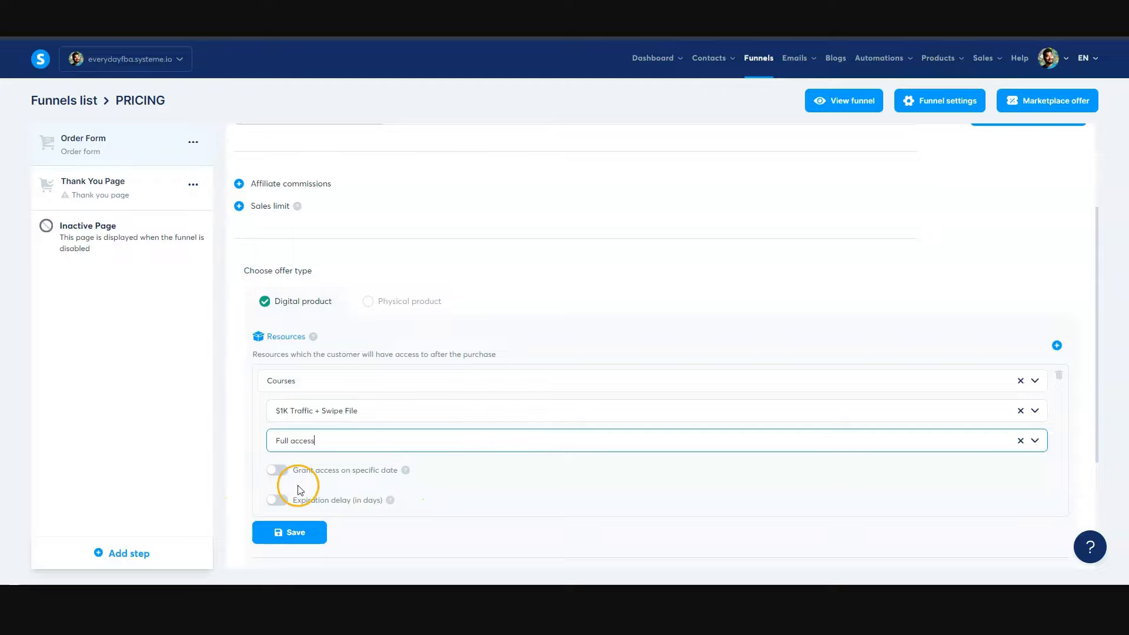
click(310, 533)
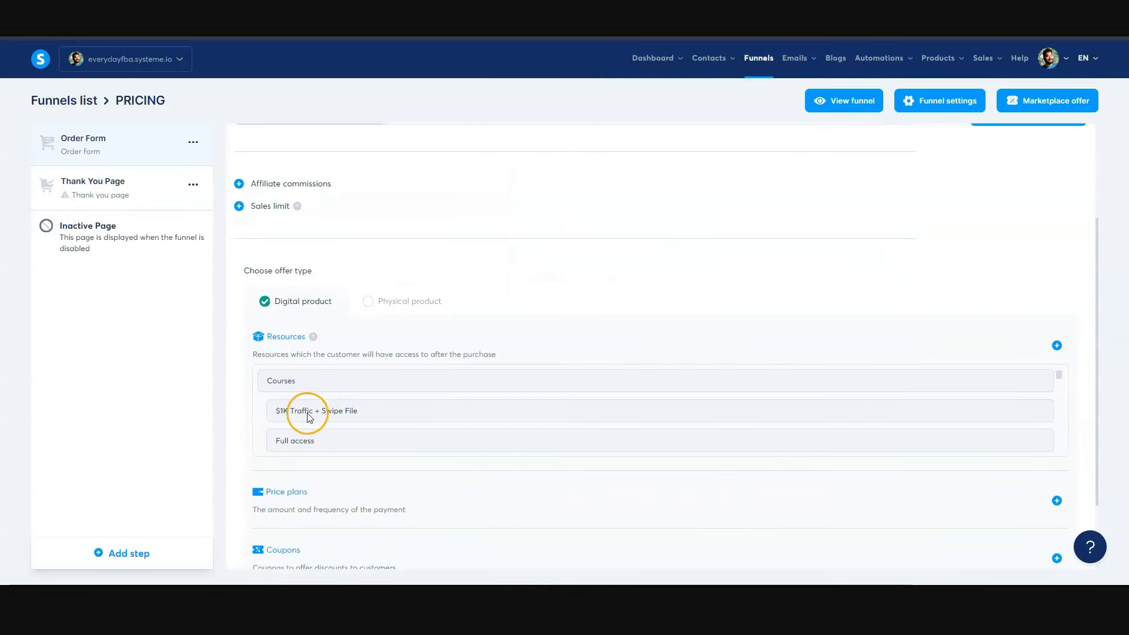
- Create a price plan named "Ultimate Systeme.io Course", with dashboard name "Ultimate Systeme.io Course ($97) (OTO)" and statement descriptor "Systeme.io Course"
scroll(360, 499, up, 1)
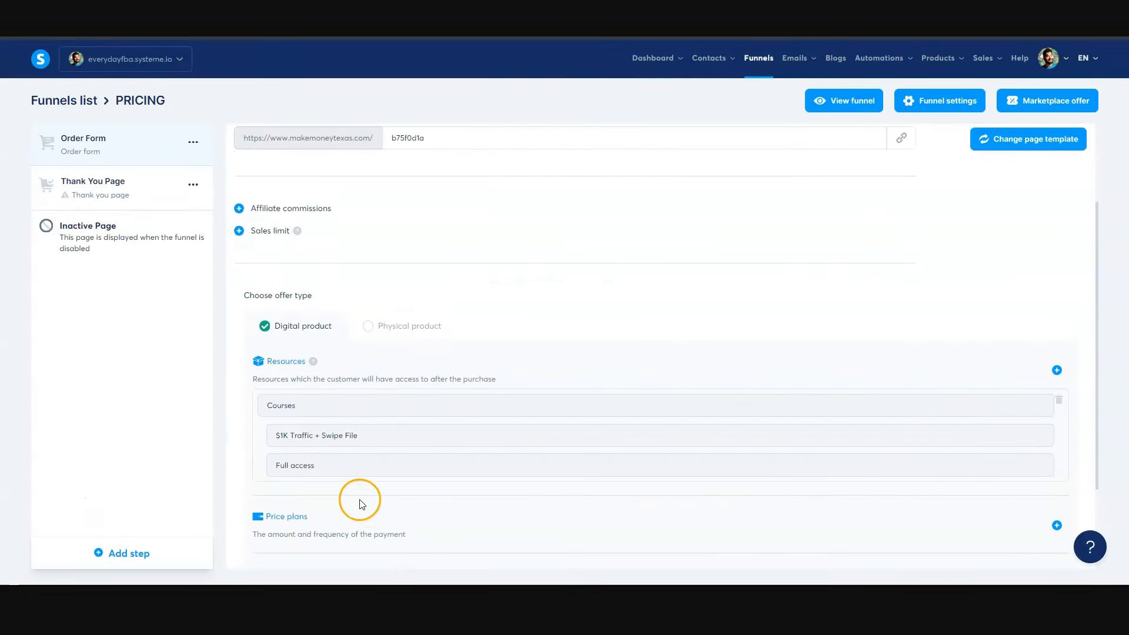
scroll(361, 499, down, 3)
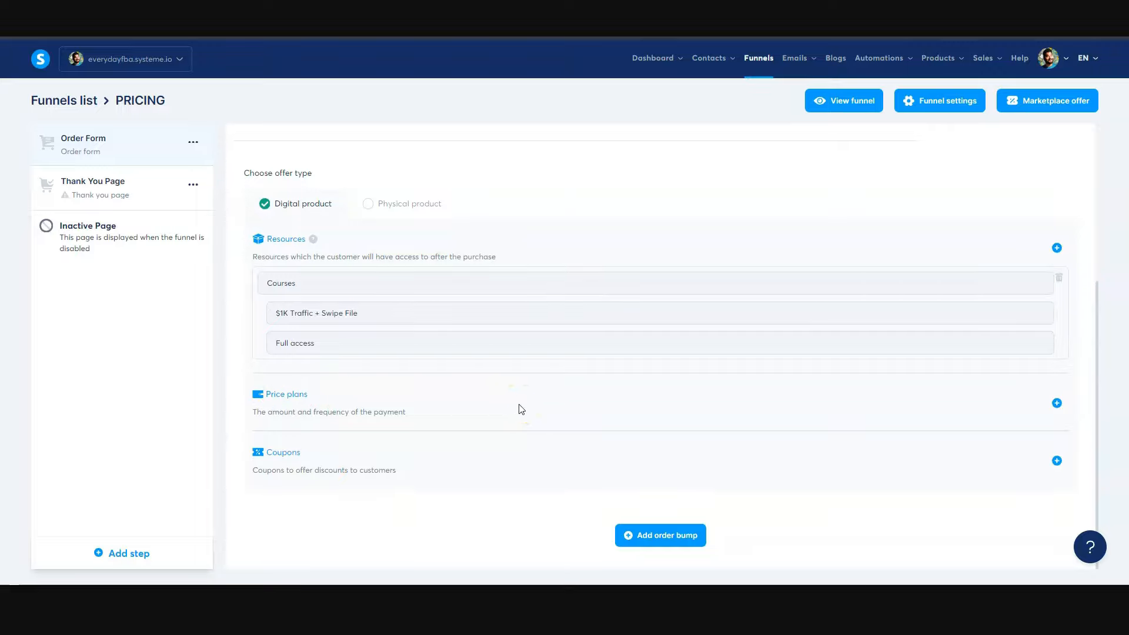
click(1056, 402)
scroll(500, 404, down, 3)
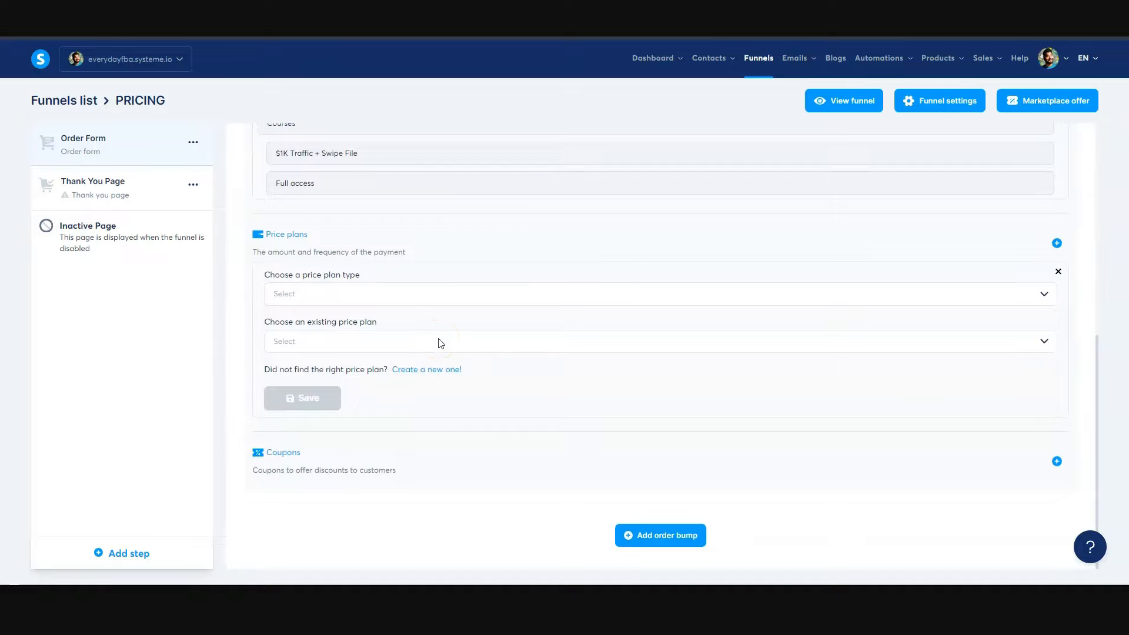
click(470, 300)
click(435, 370)
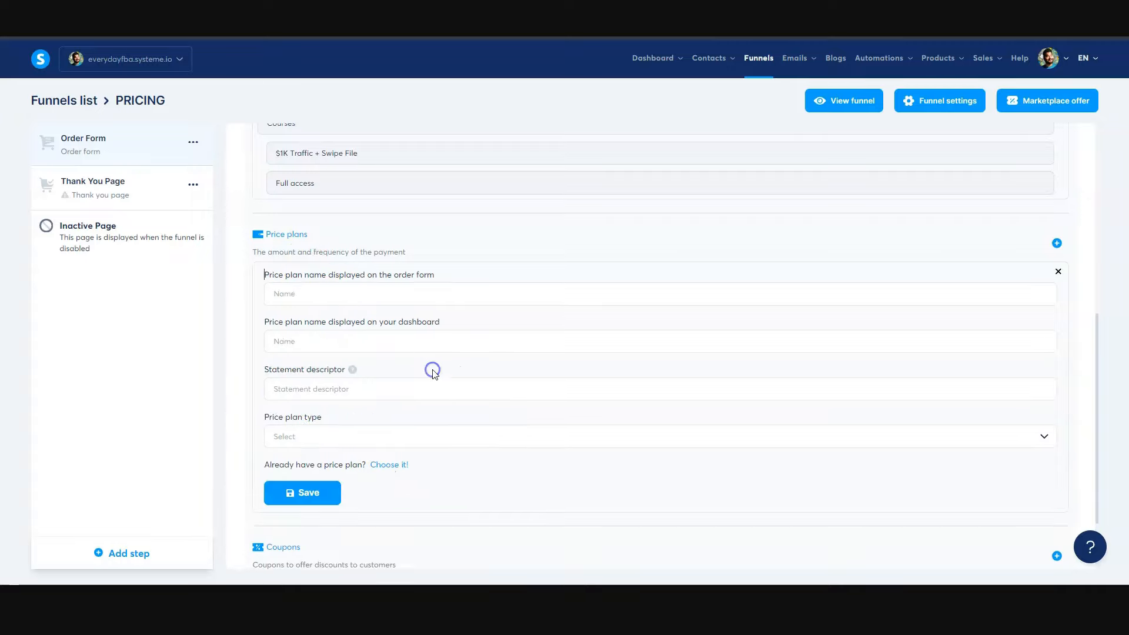
click(305, 295)
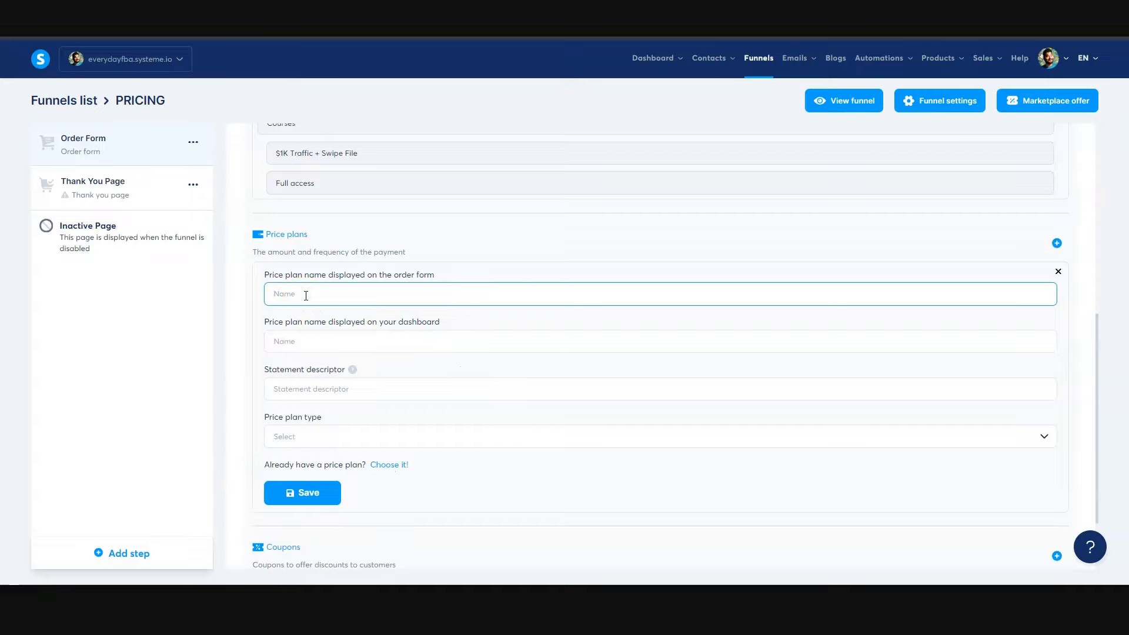
click(315, 342)
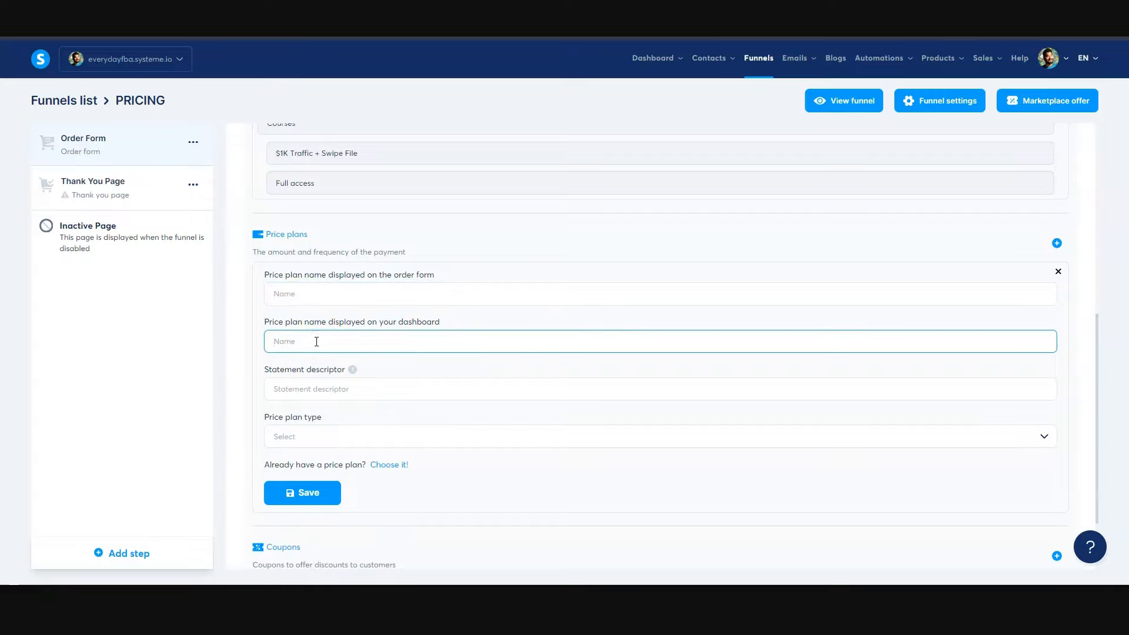
click(320, 393)
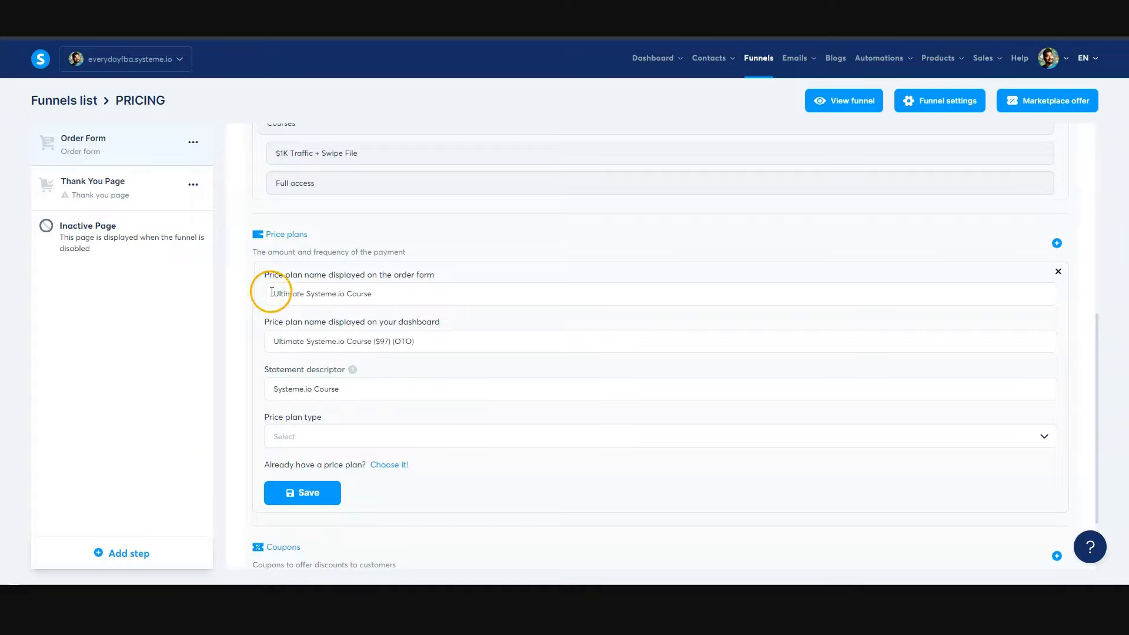
- Review the new price plan's order form name, dashboard name with its price and OTO tags, and statement descriptor
drag(271, 293, 402, 293)
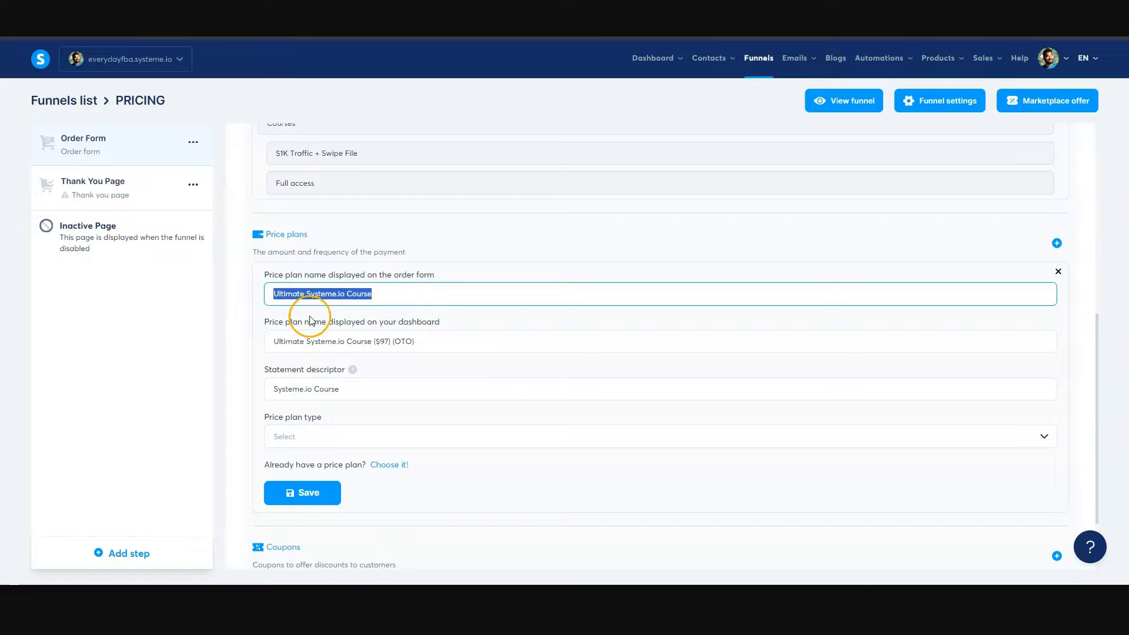
click(281, 316)
drag(271, 342, 359, 343)
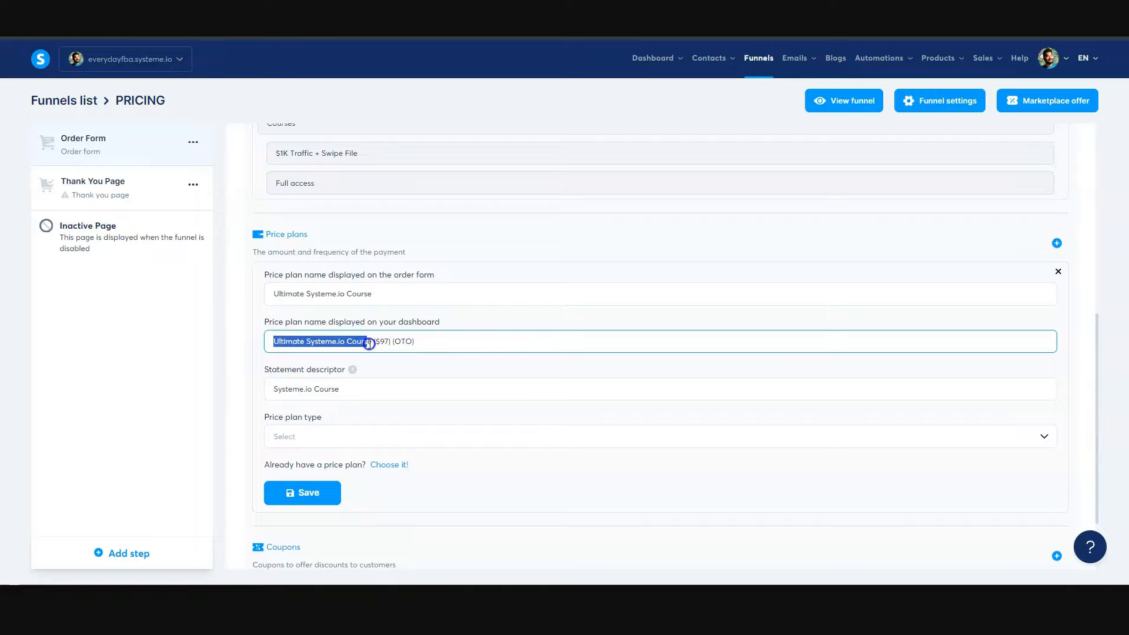
drag(415, 340, 372, 341)
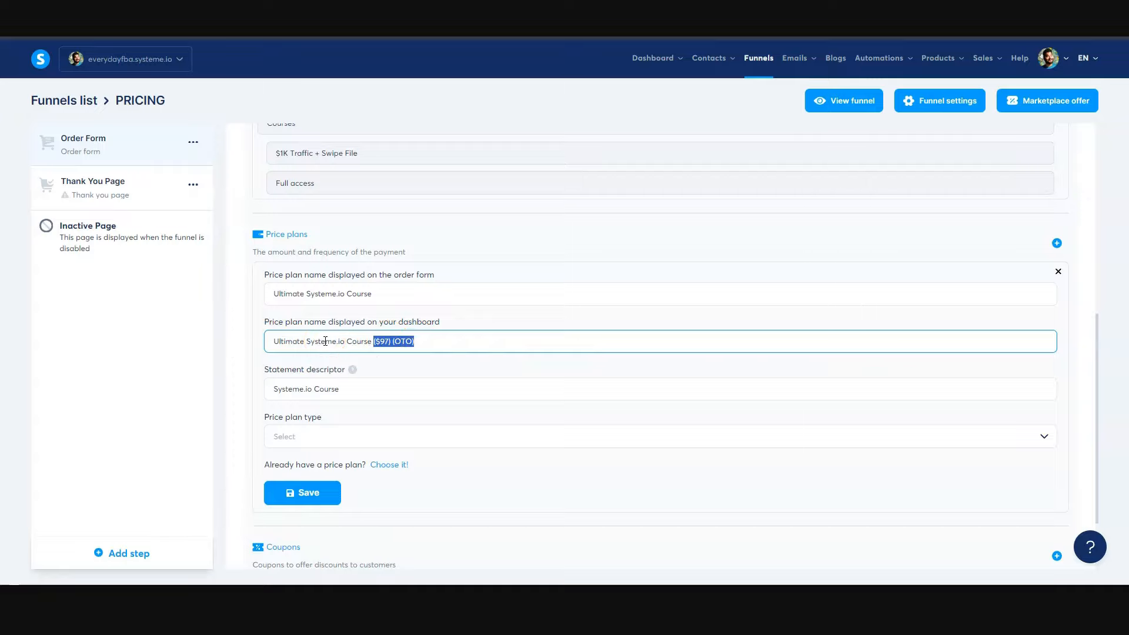
click(421, 343)
click(379, 341)
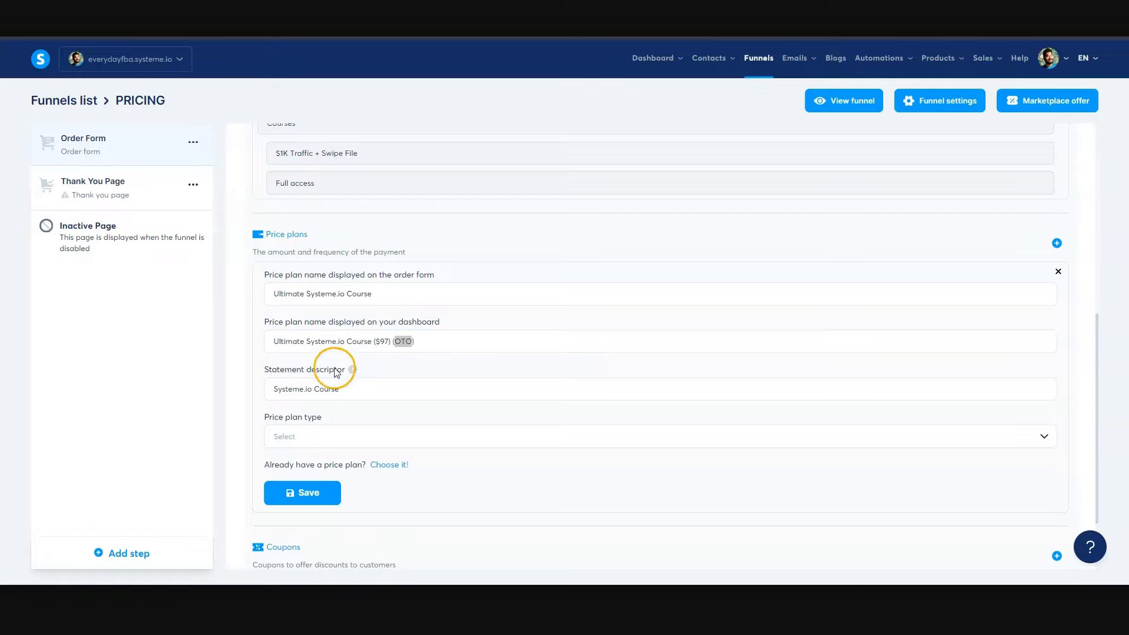
drag(273, 390, 349, 392)
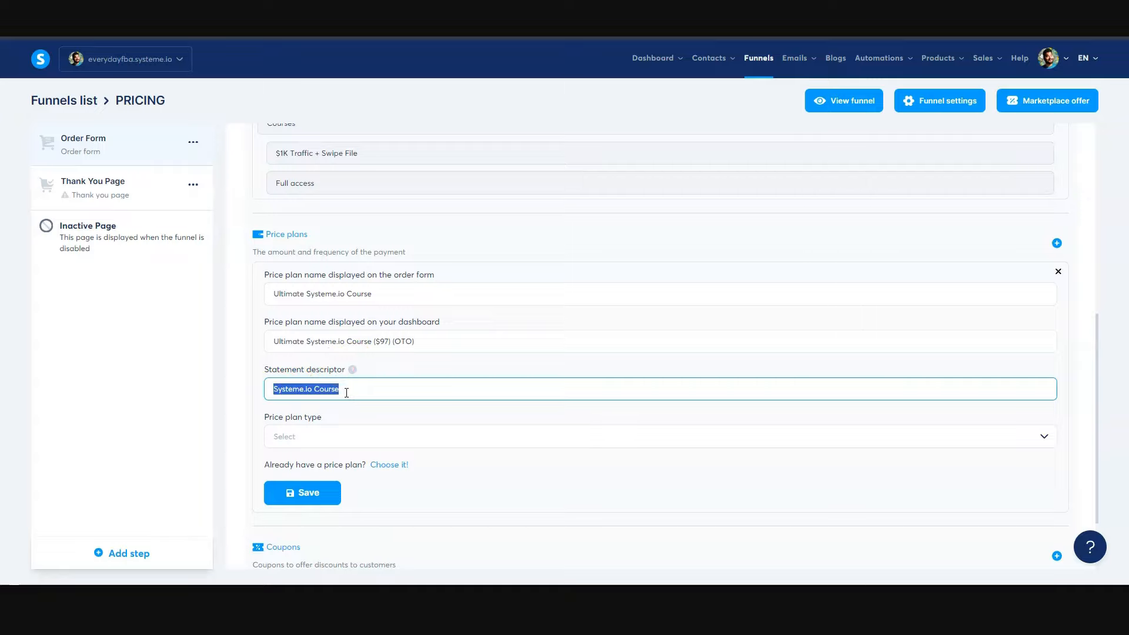
drag(274, 394, 350, 393)
- Set the price plan type to One-time payment with a payment amount of 97 USD and save the plan
click(301, 437)
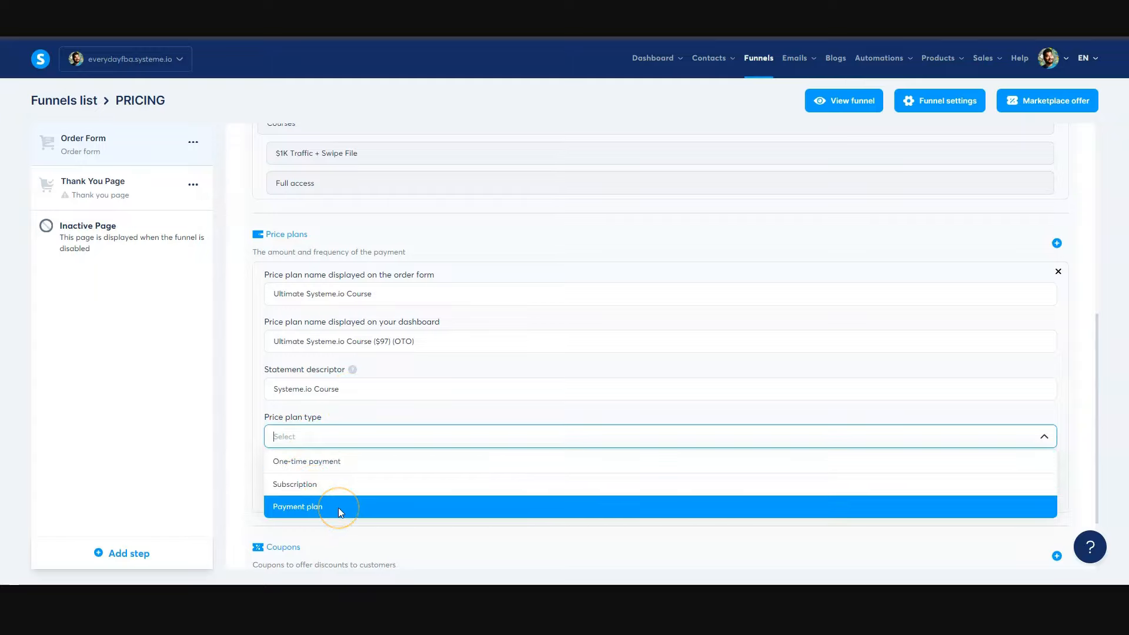
click(328, 460)
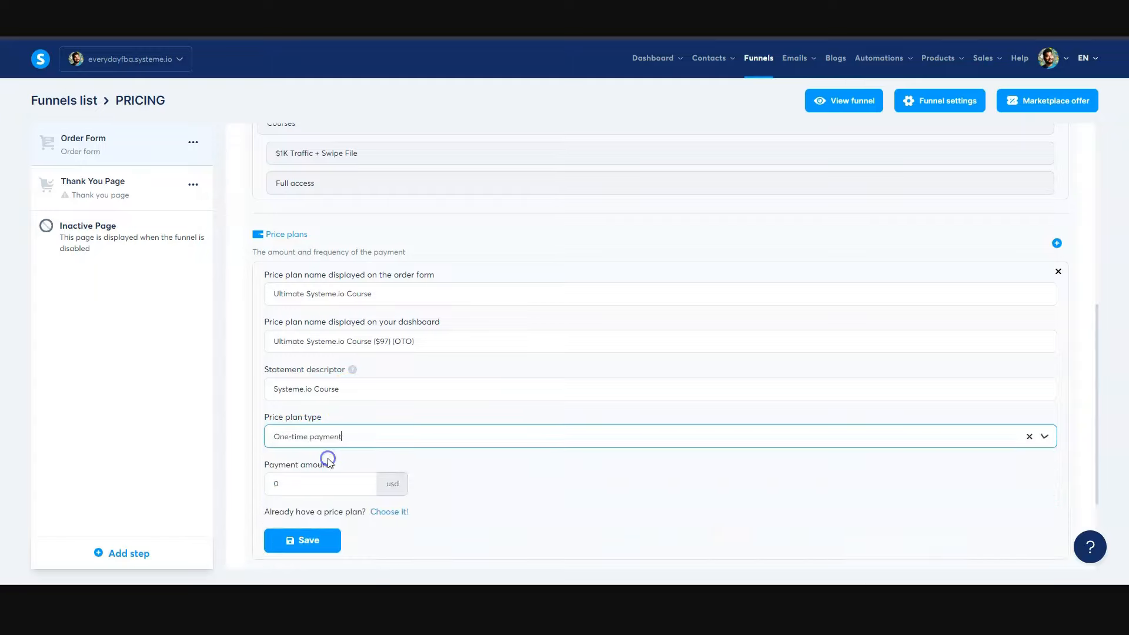
double_click(274, 483)
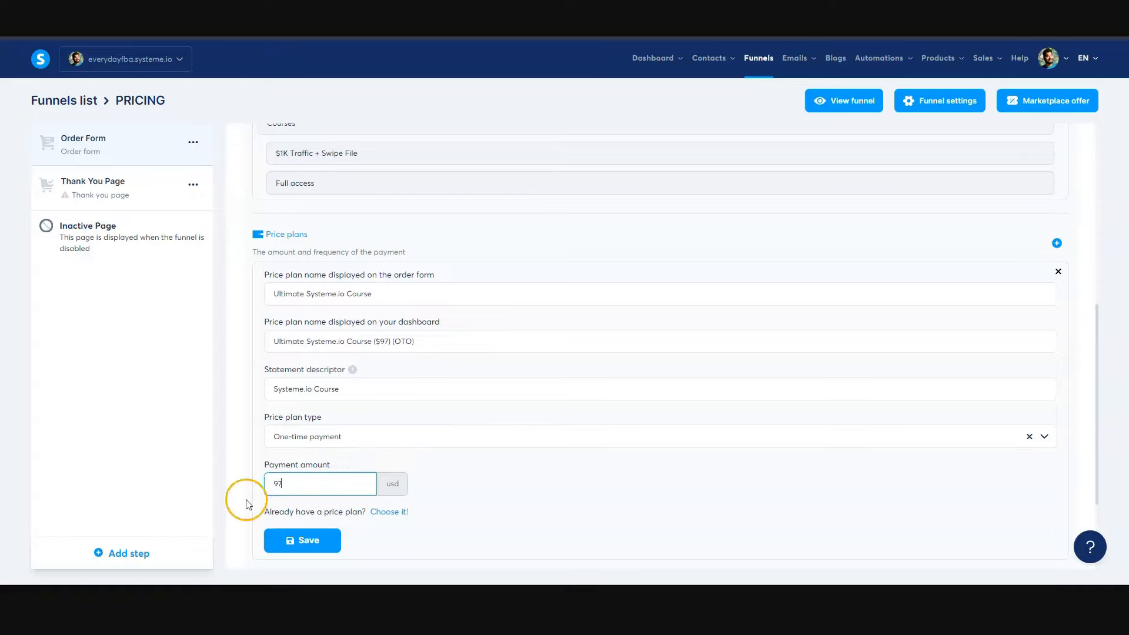
click(312, 540)
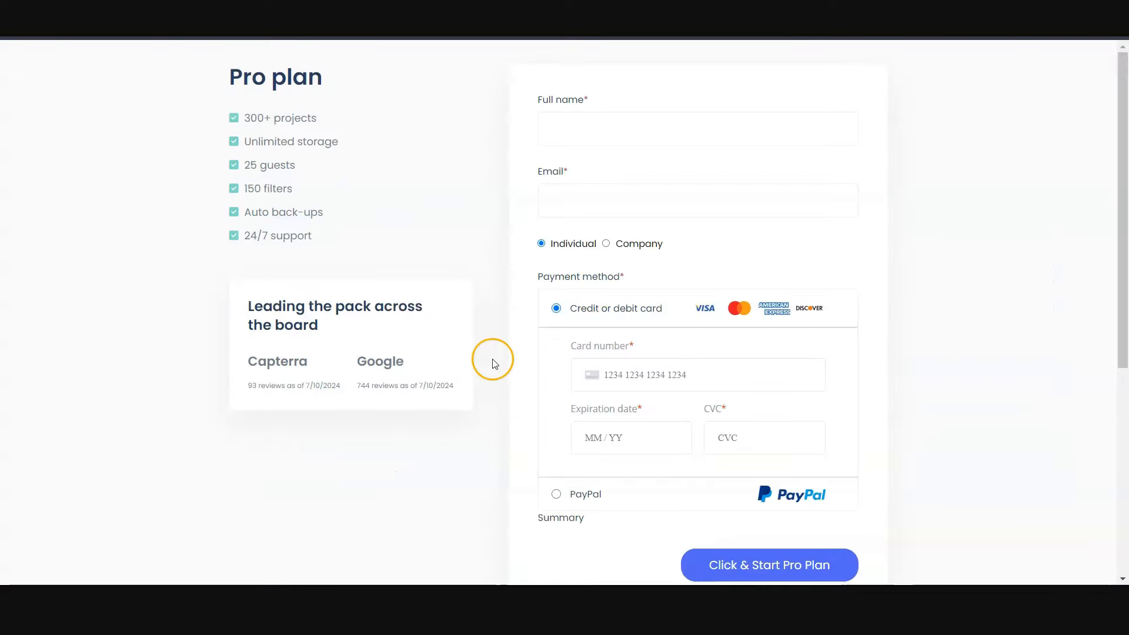
- Examine the live order form page down to its footer, checking the course name and price in the Summary
scroll(637, 447, down, 2)
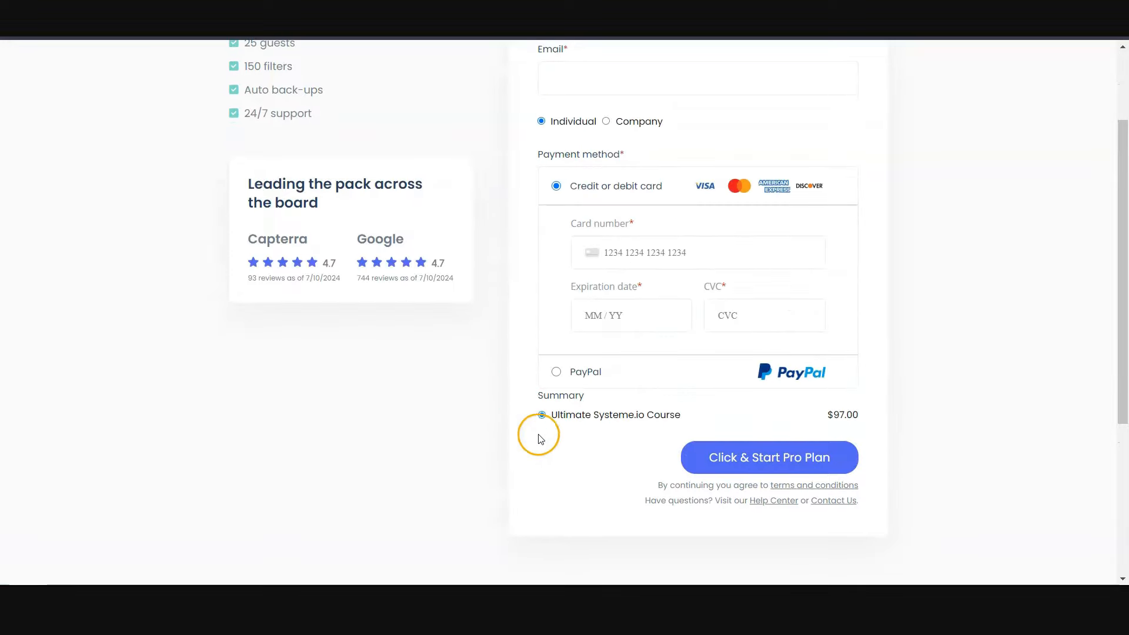
scroll(555, 408, down, 5)
scroll(524, 241, up, 2)
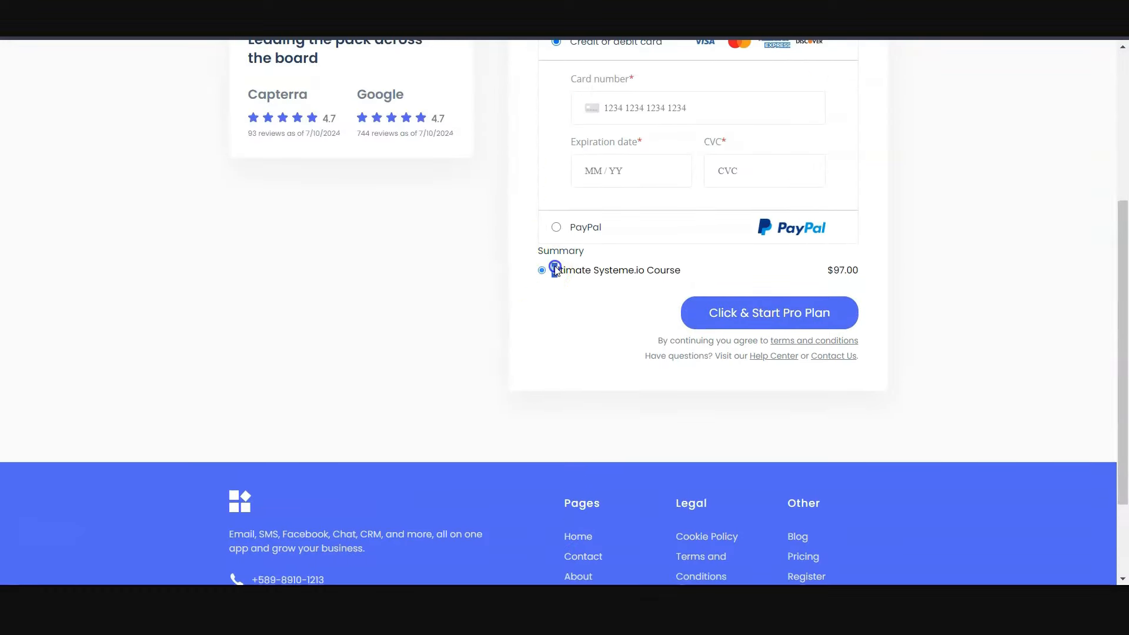
drag(552, 269, 676, 273)
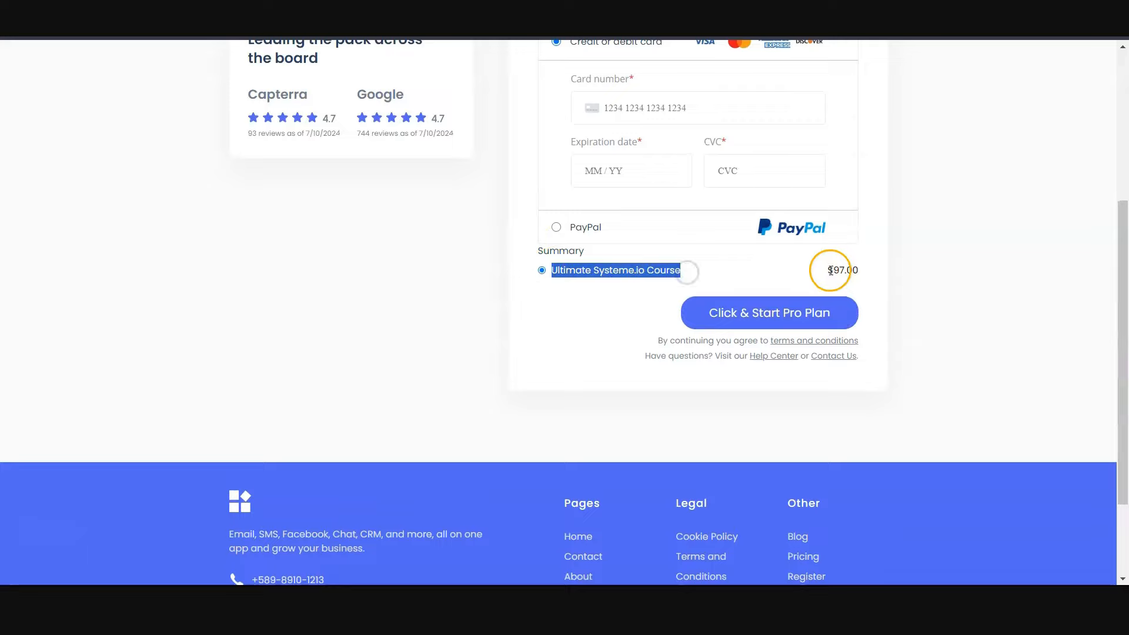
drag(828, 270, 880, 274)
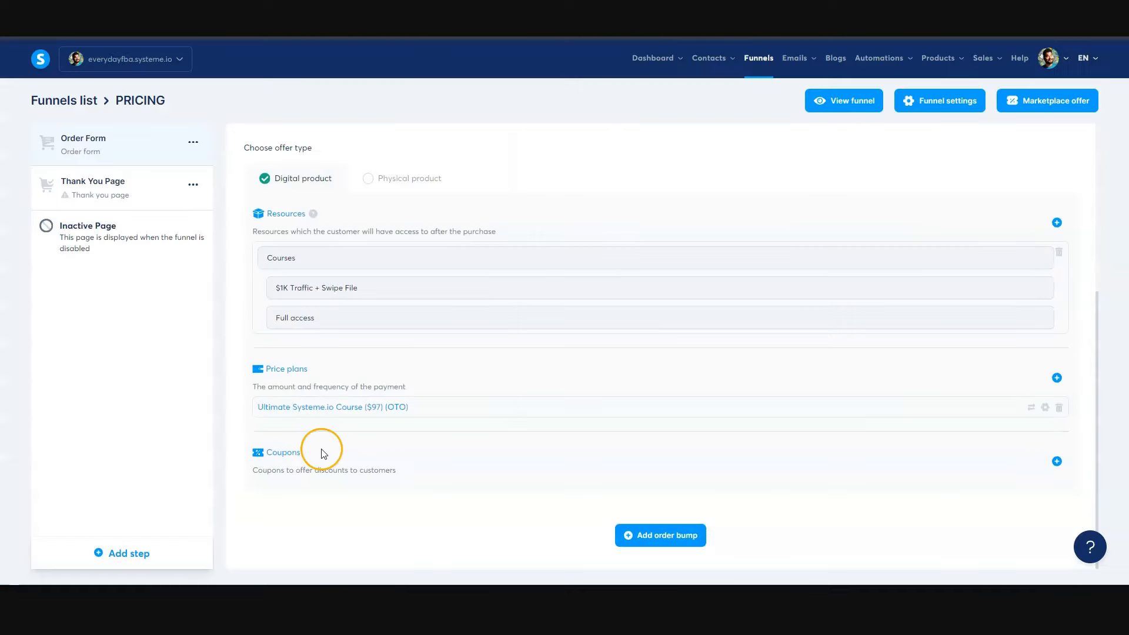
- Open the account's Coupons list in a separate browser tab from the Order Form step and switch to it
drag(315, 452, 245, 456)
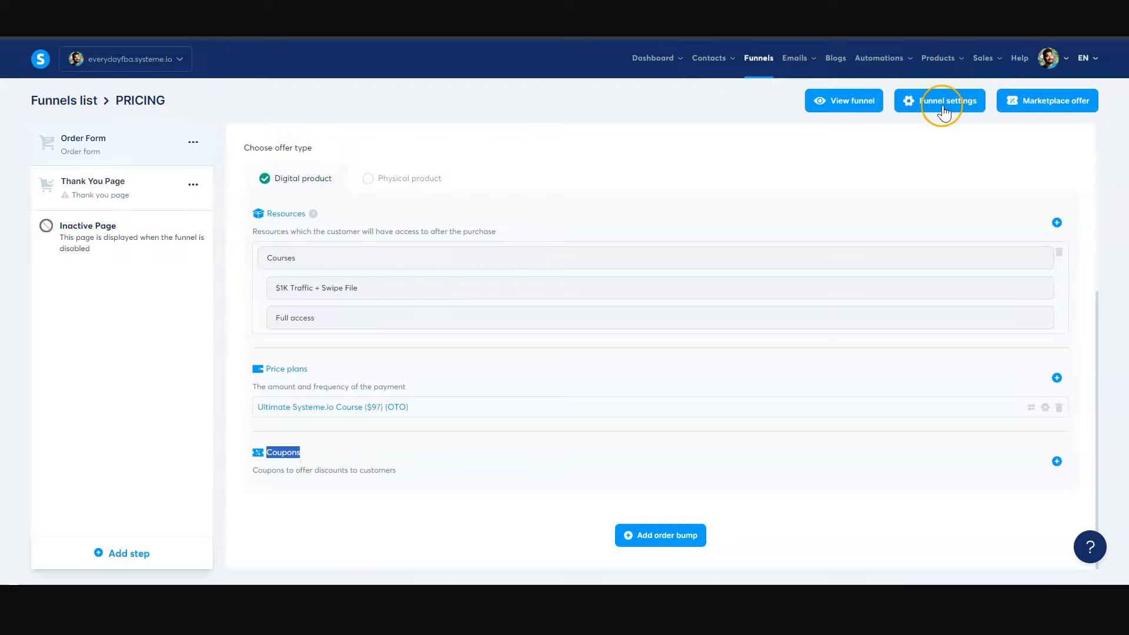
mouse_move(941, 63)
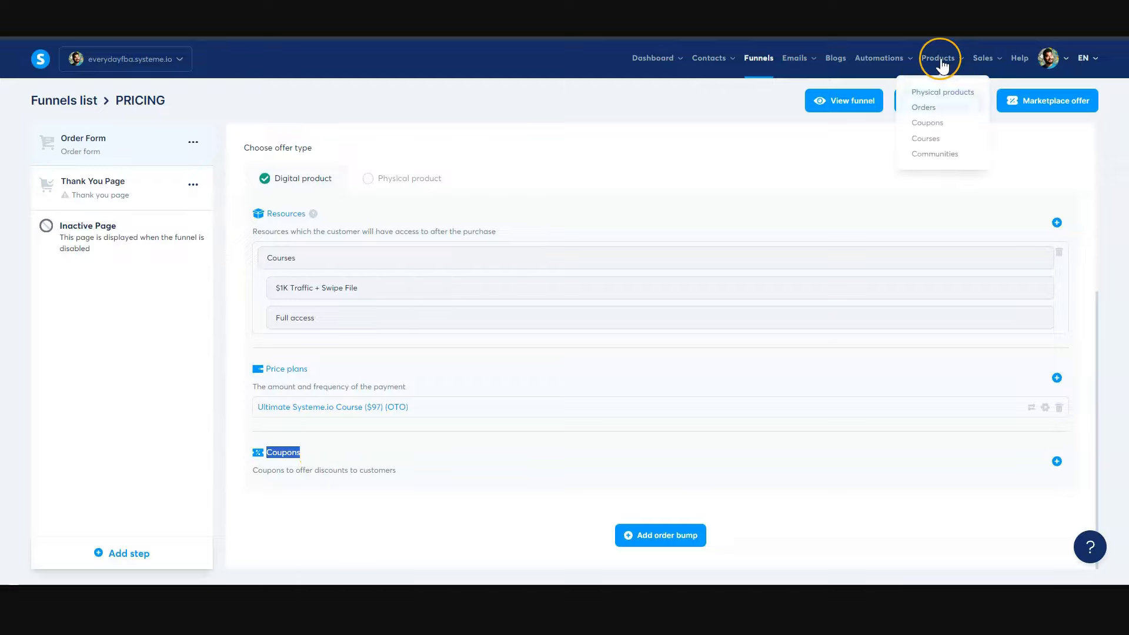
right_click(930, 131)
click(926, 125)
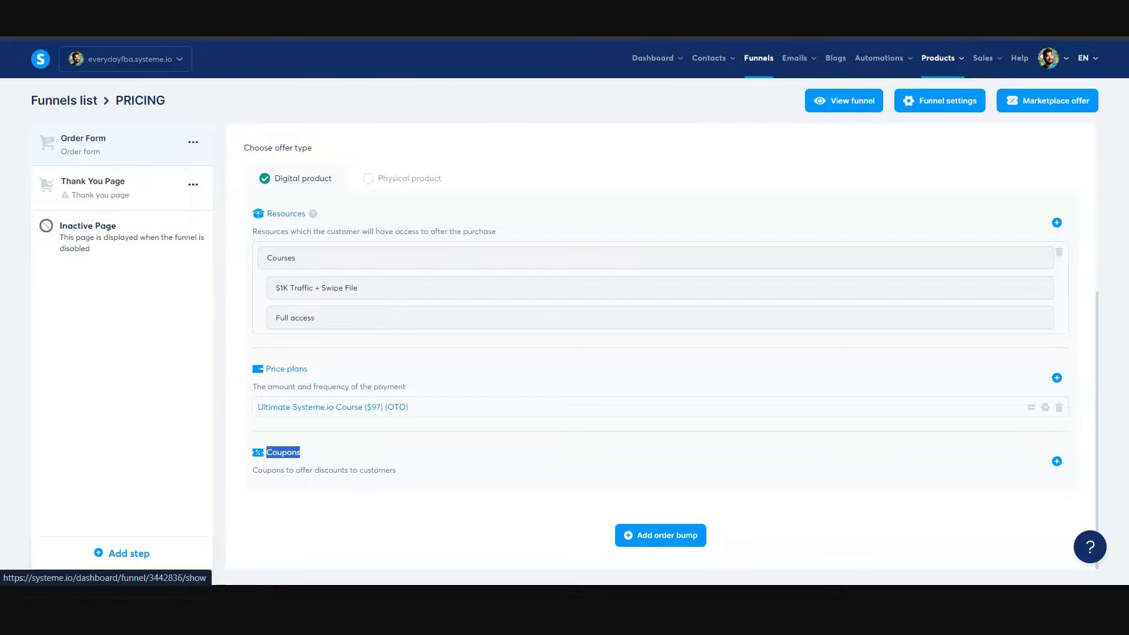
key(ctrl+Tab)
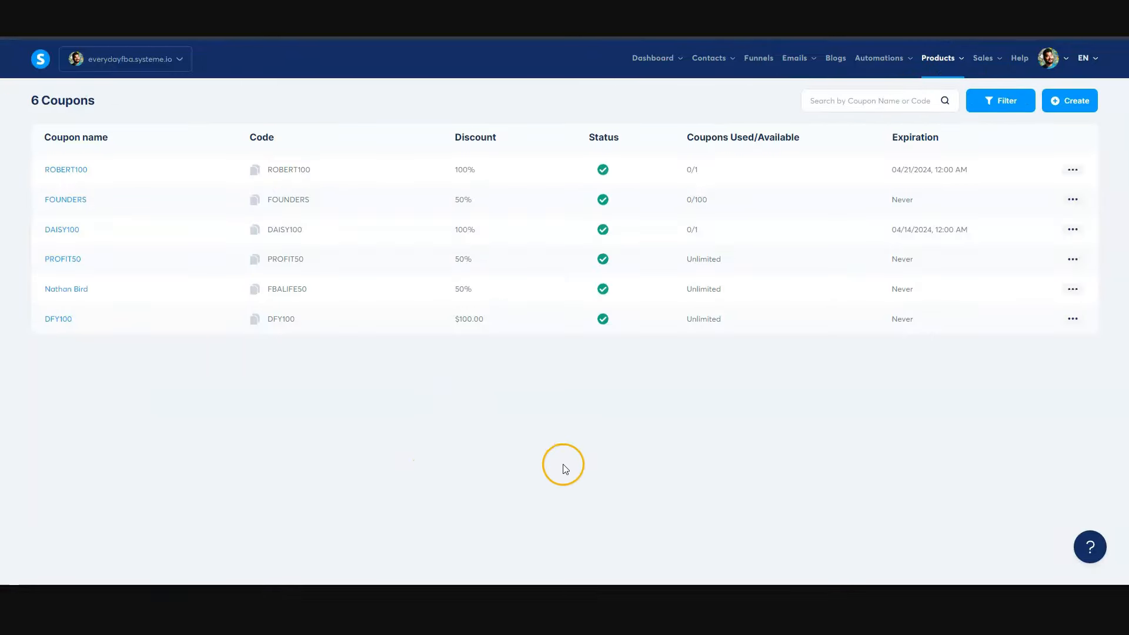
- Create a coupon named TEST100 with code TEST100, a Percentage discount of 50, no expiration and a use limit of 100, and save it
click(1073, 112)
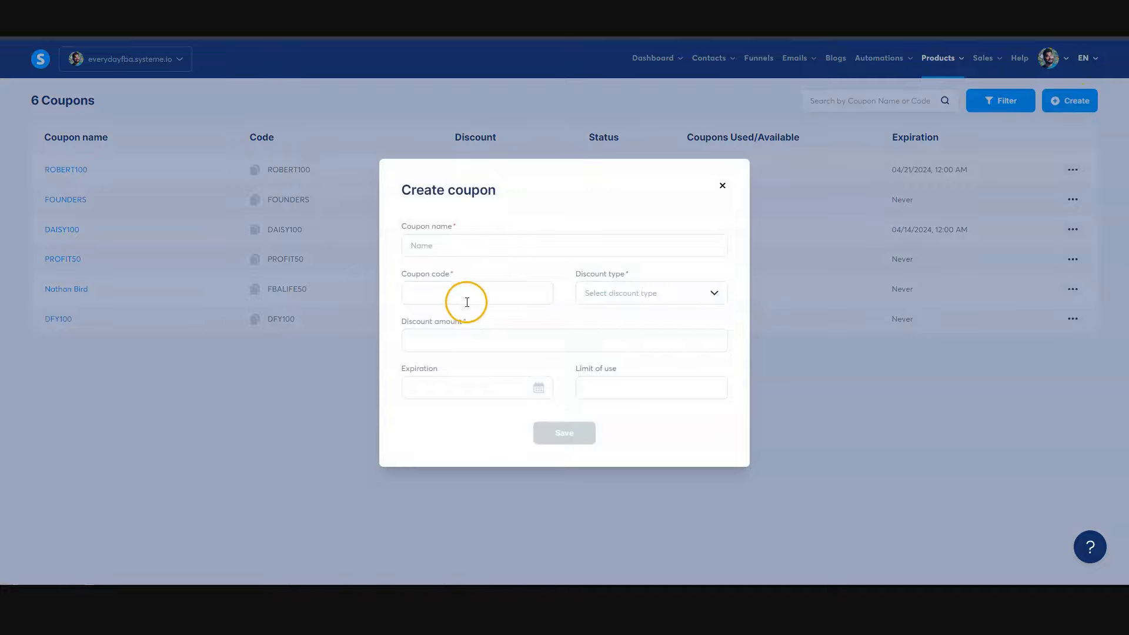
click(611, 303)
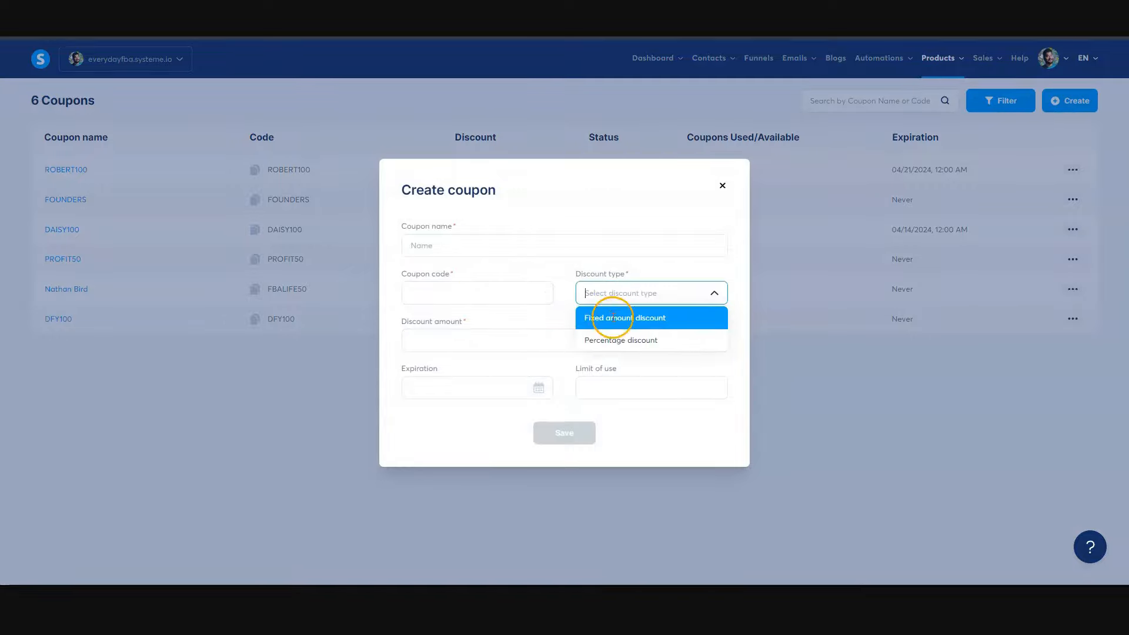
click(441, 340)
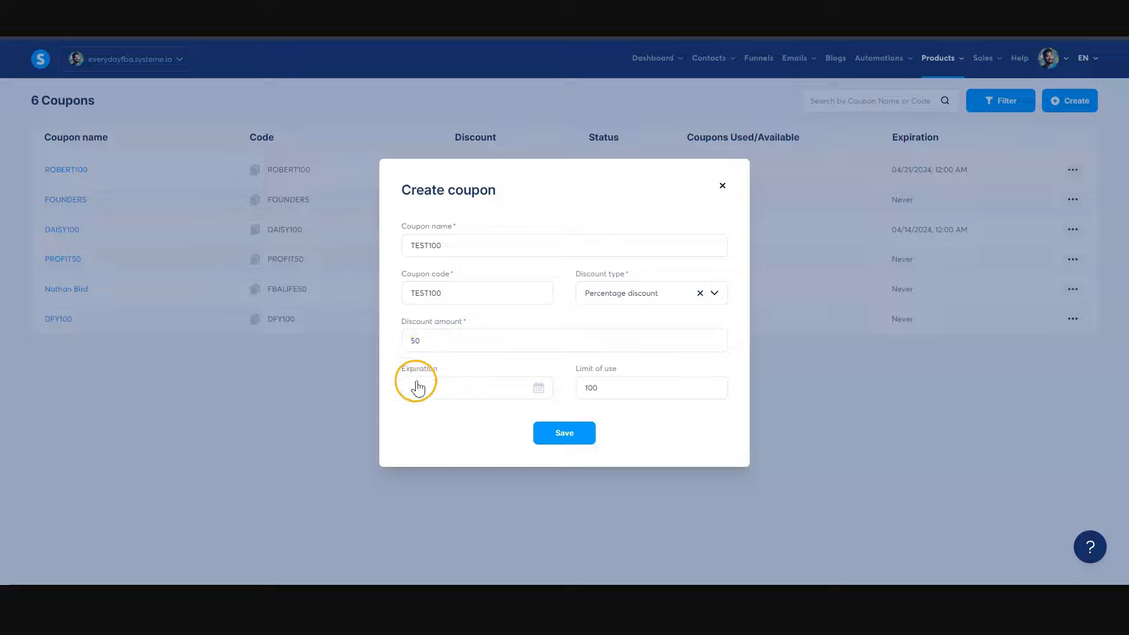
click(609, 391)
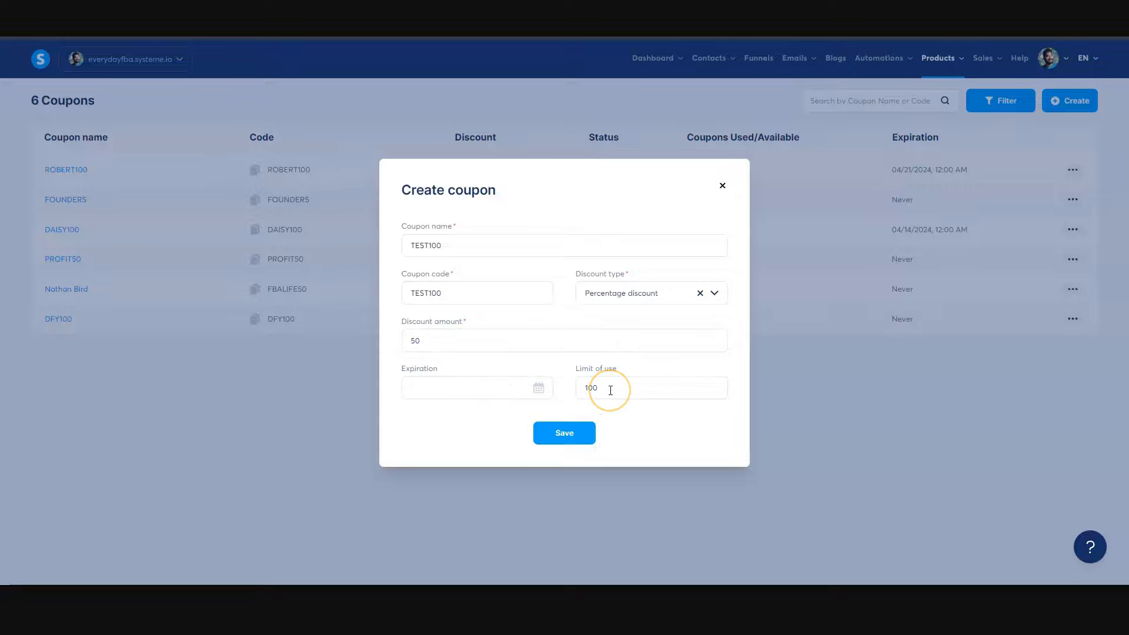
click(564, 433)
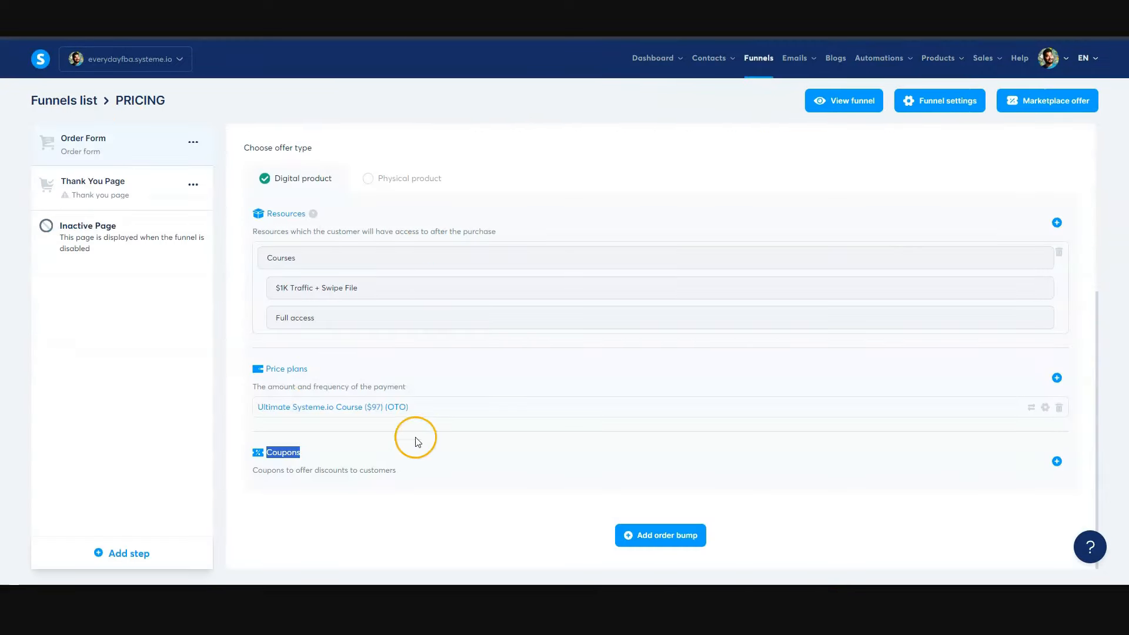
- Attach the TEST100 percentage discount coupon to the PRICING funnel's Order Form step and save it
click(419, 470)
click(1056, 461)
scroll(383, 453, down, 3)
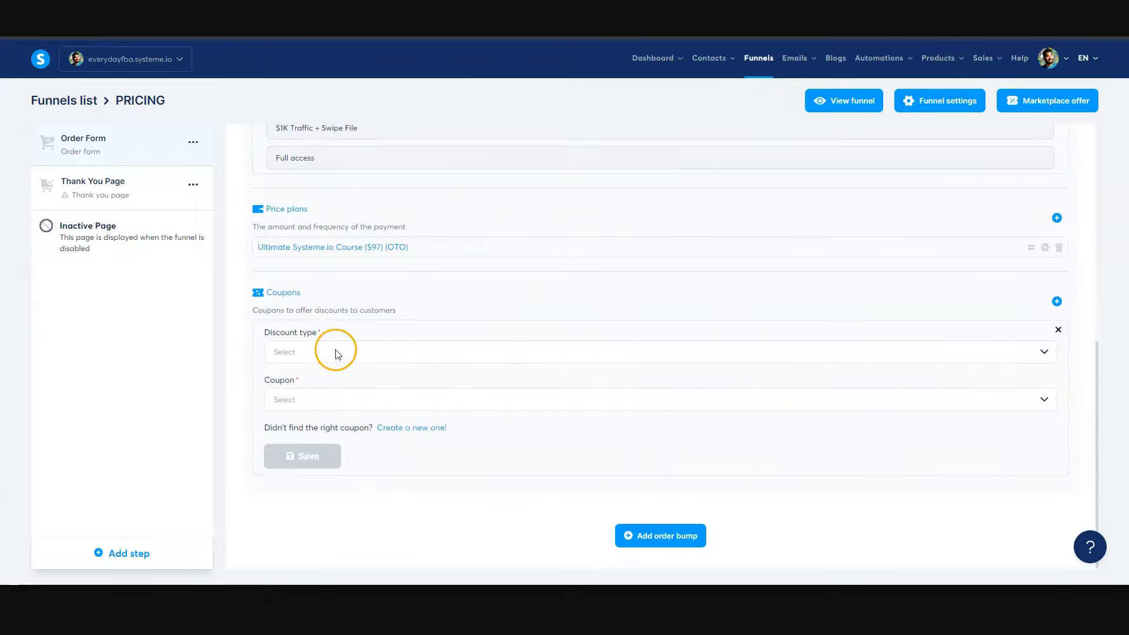
click(323, 352)
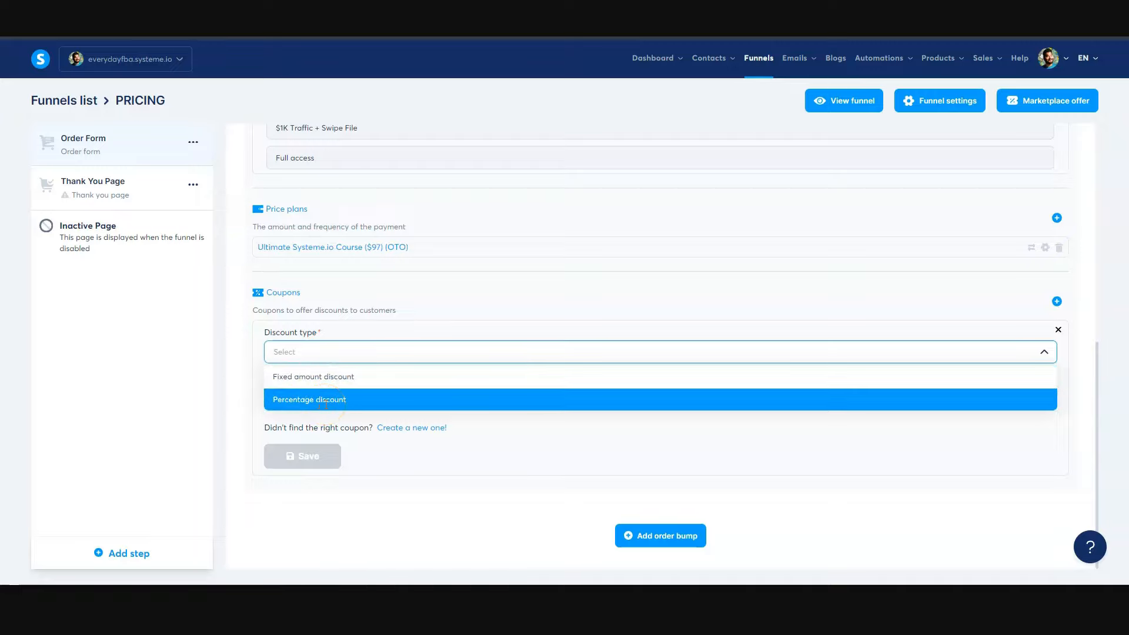
click(325, 400)
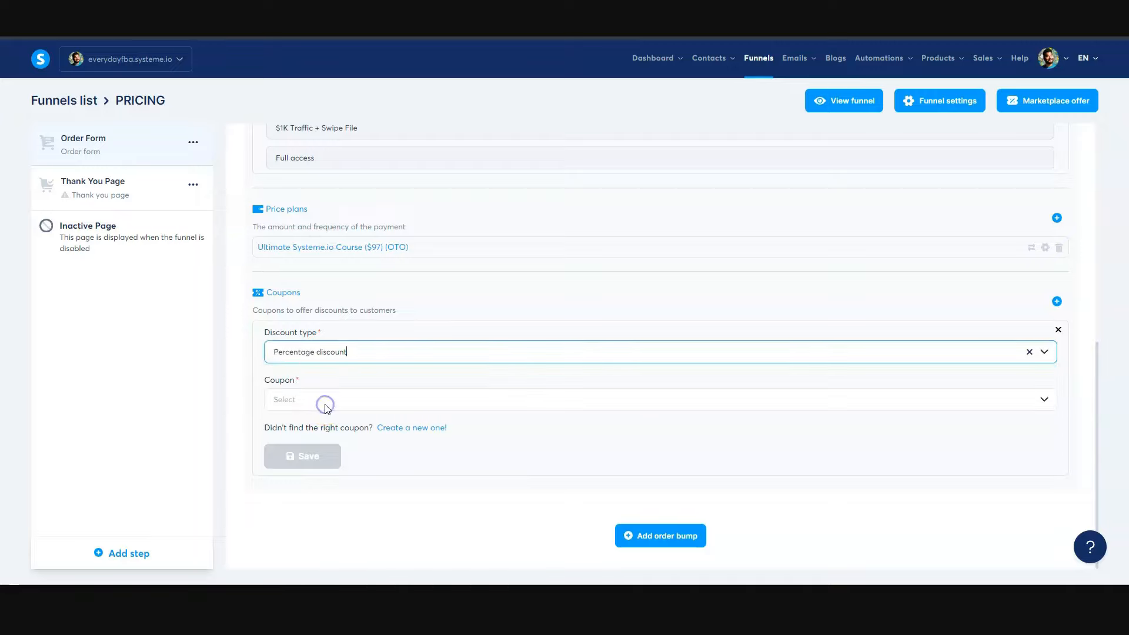
click(289, 400)
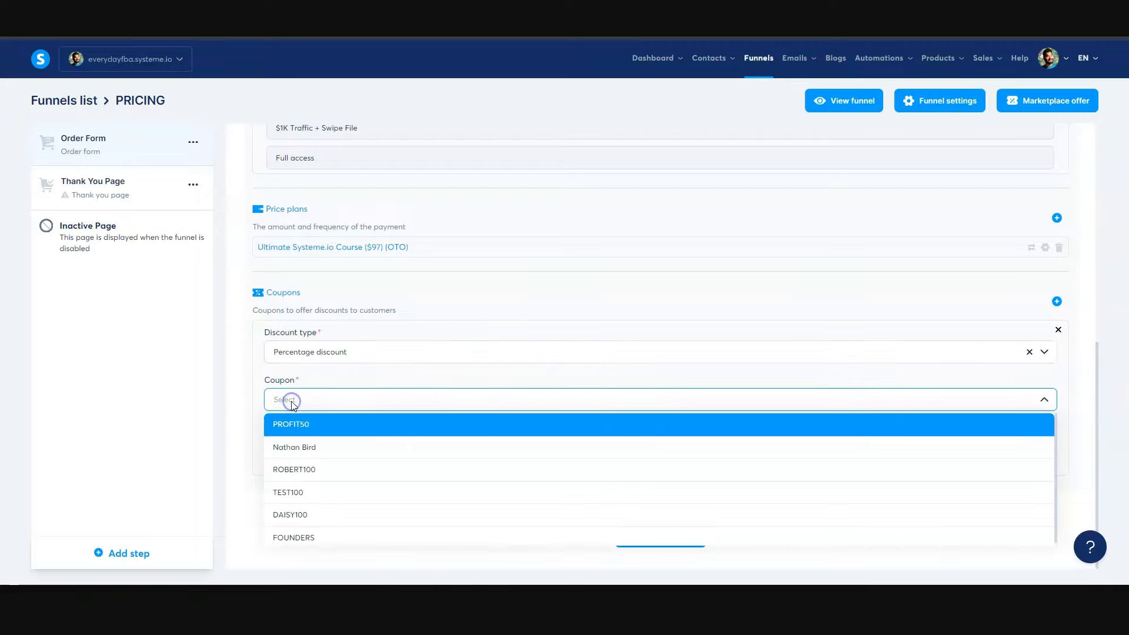
click(288, 493)
click(307, 457)
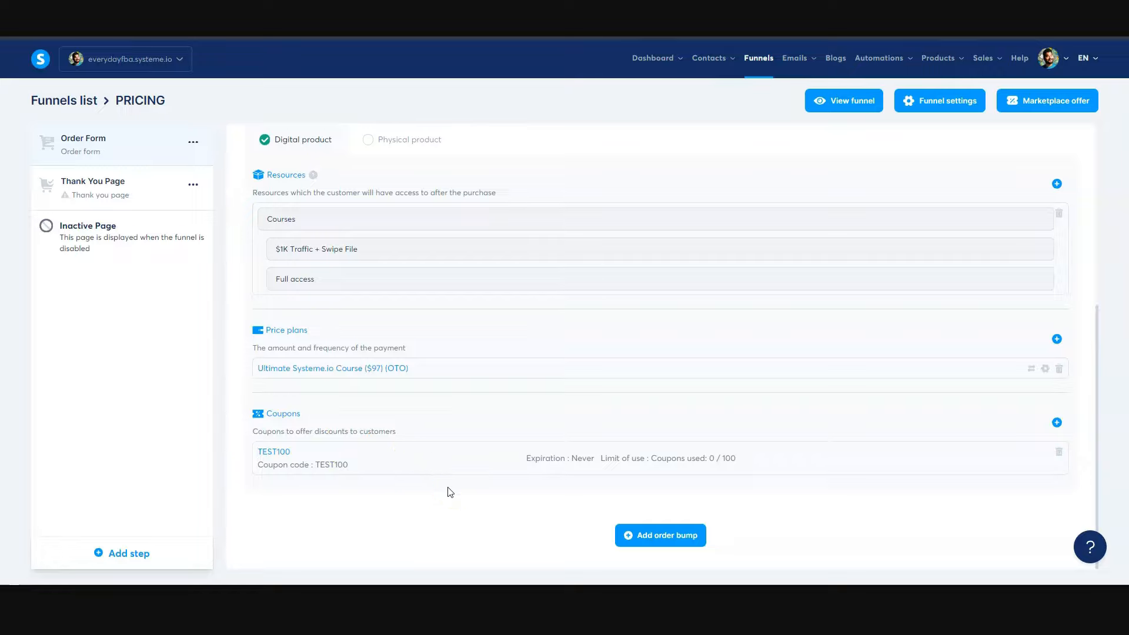
- Open the Order Form page for editing, insert a Coupon element between the Summary and the payment button, and save the changes
scroll(855, 412, up, 5)
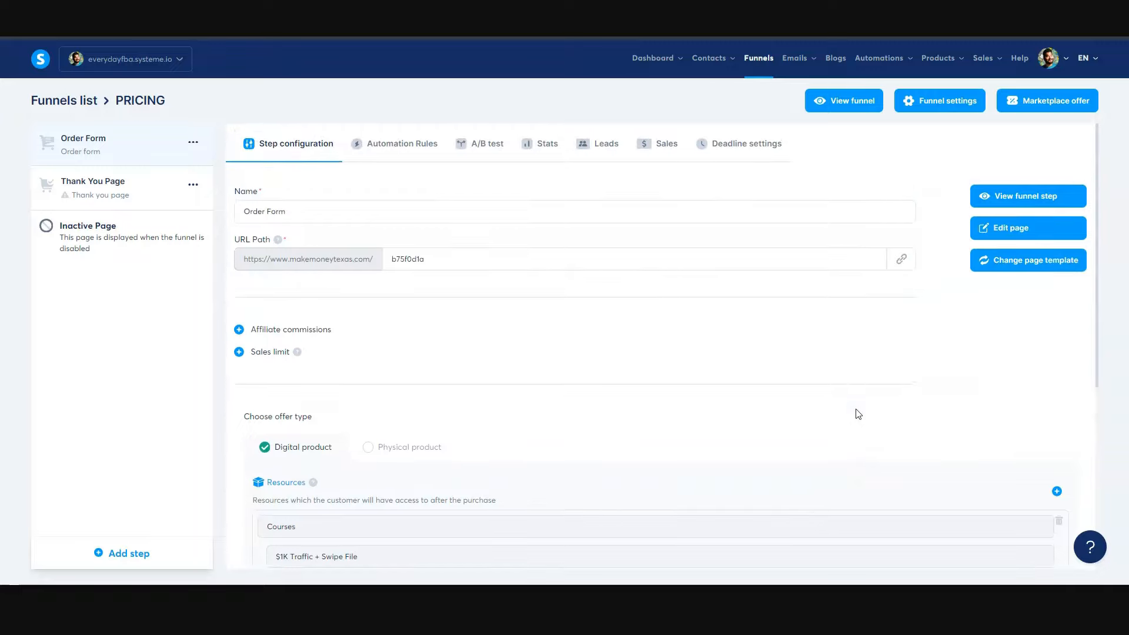
click(1013, 233)
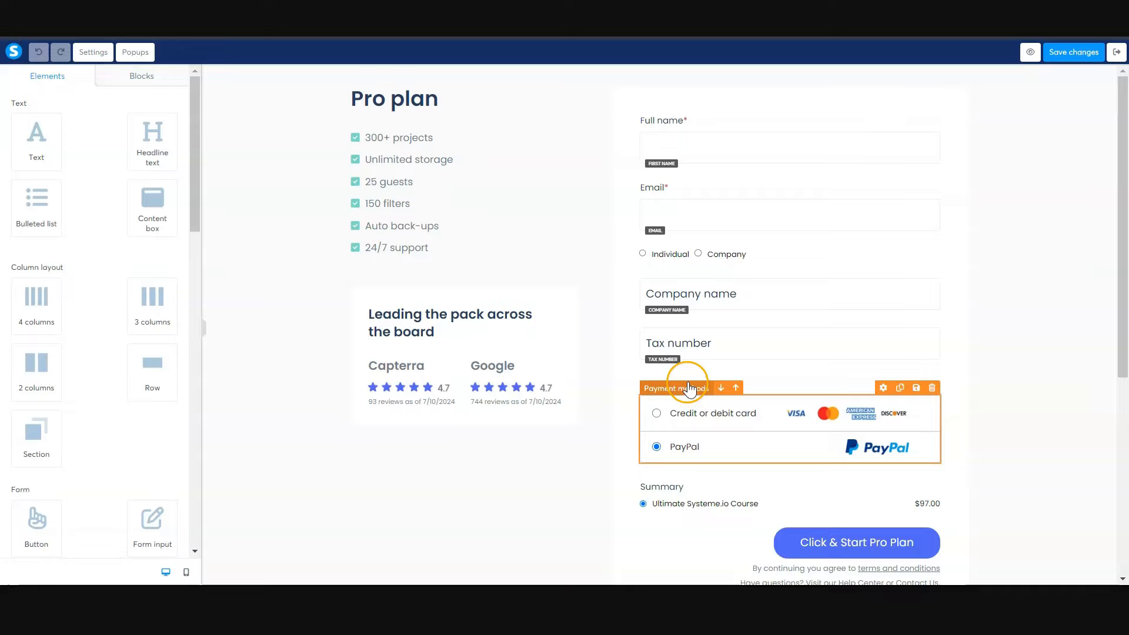
scroll(688, 385, down, 4)
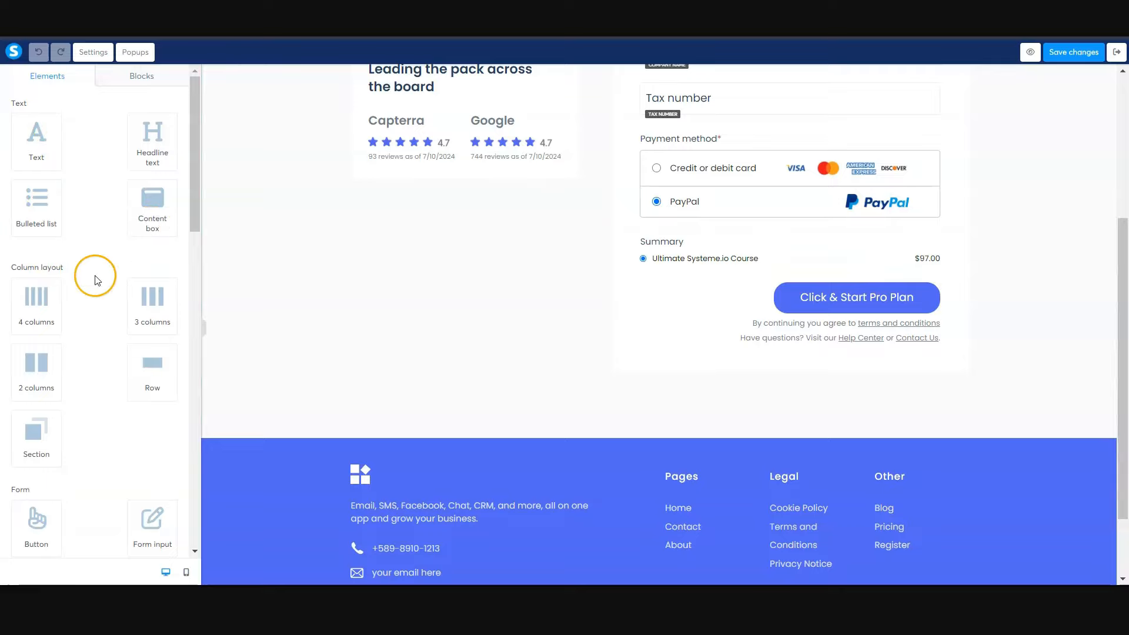
scroll(94, 278, down, 5)
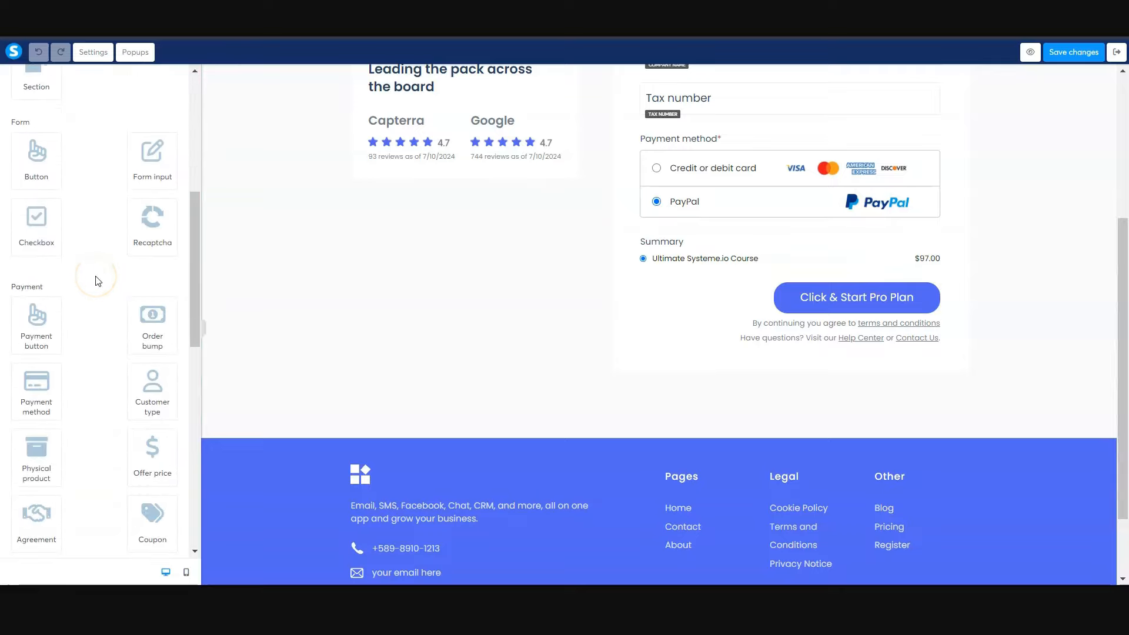
scroll(97, 277, down, 5)
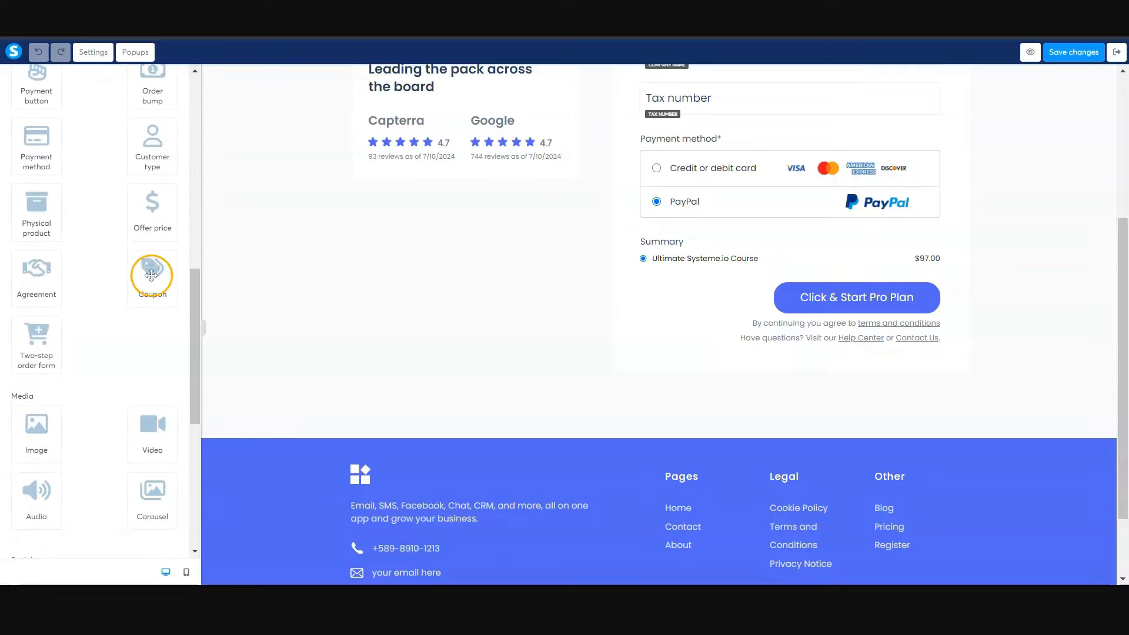
drag(151, 275, 713, 265)
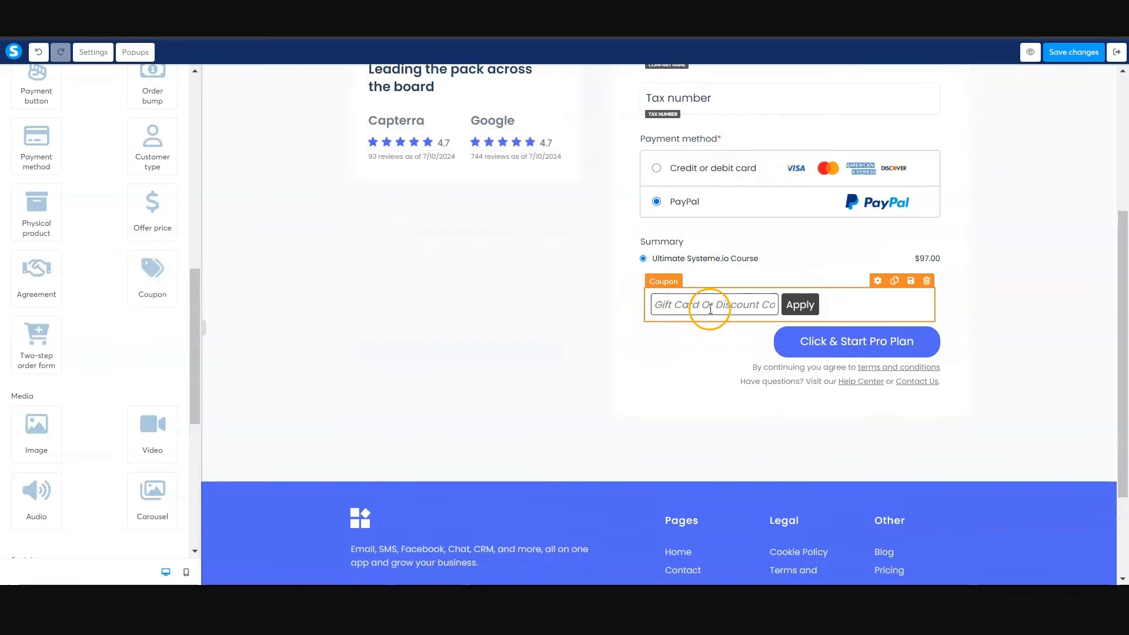
click(1087, 55)
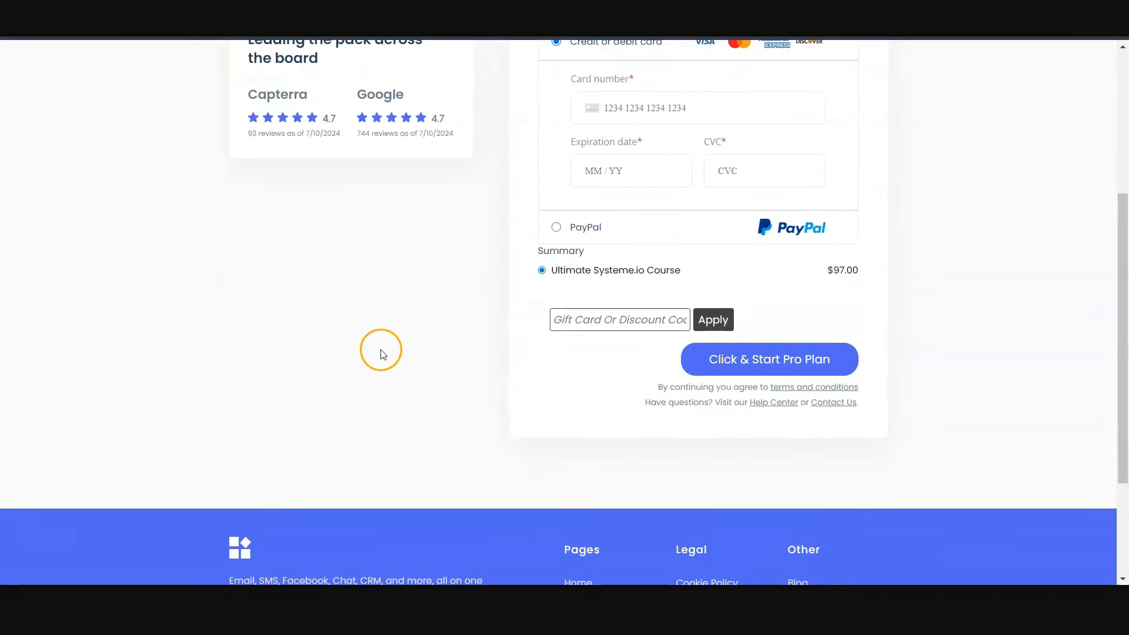
- Test the coupon on the live order form by applying the code TEST100 below the Summary
scroll(381, 351, up, 5)
scroll(595, 272, down, 4)
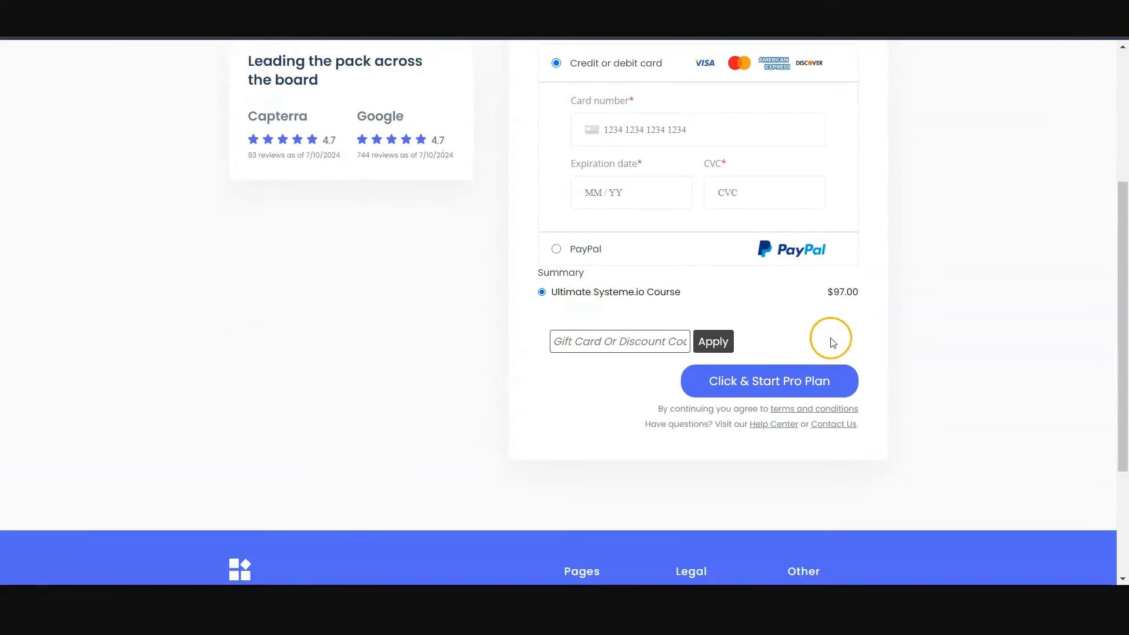
click(634, 341)
text(TEST100)
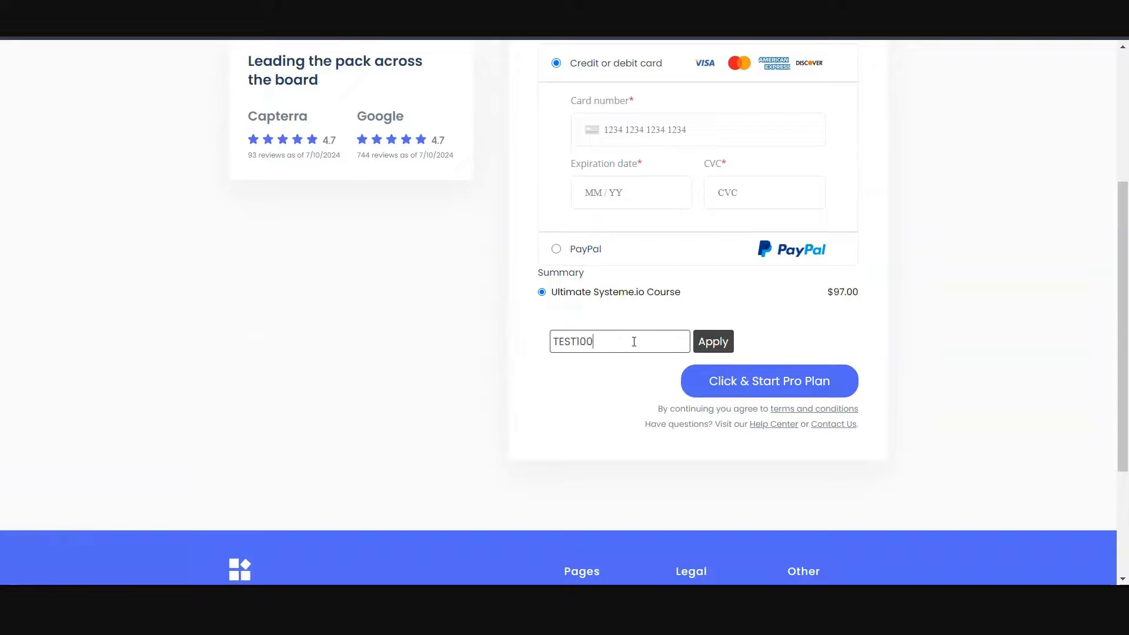
click(713, 341)
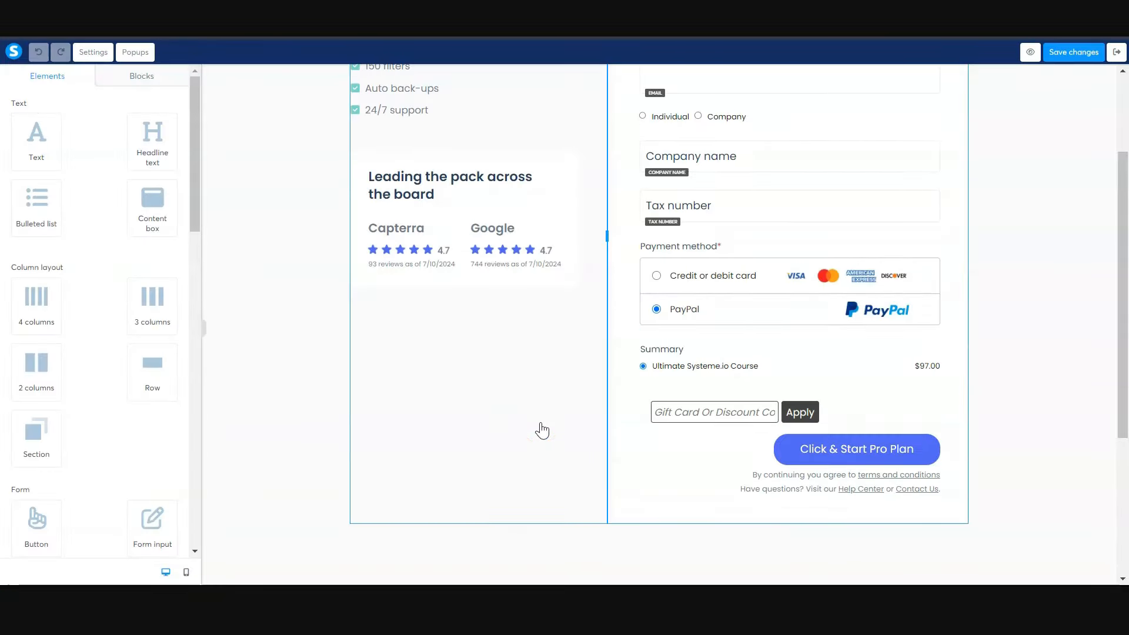
- Insert an Order bump element between the Summary and the coupon field in the order form page editor
click(547, 431)
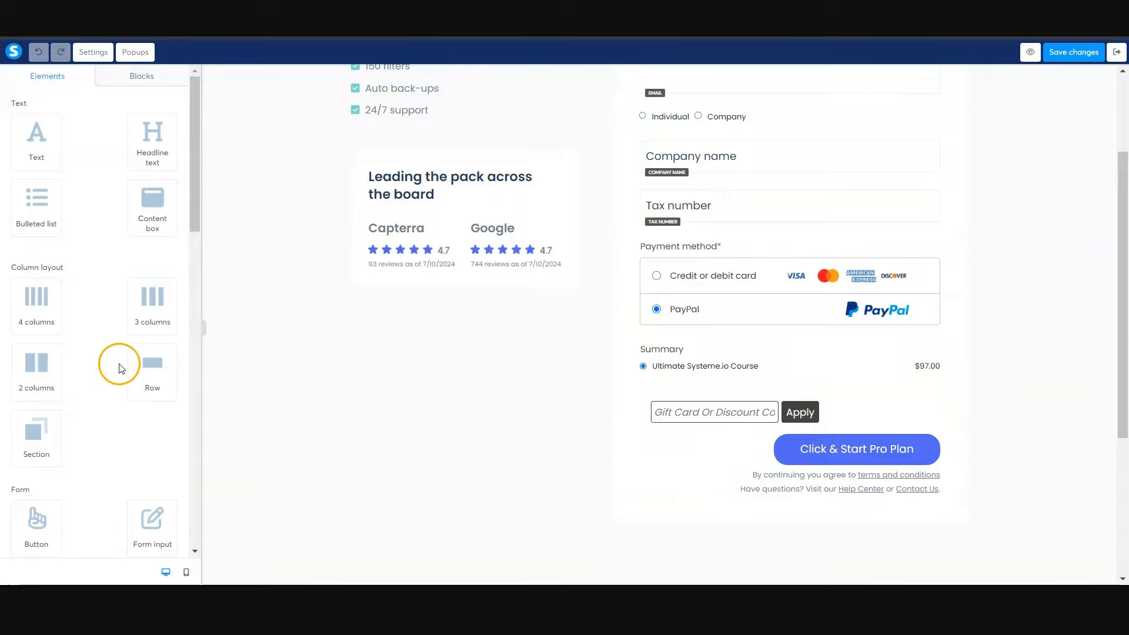
scroll(128, 359, down, 1)
scroll(128, 359, down, 8)
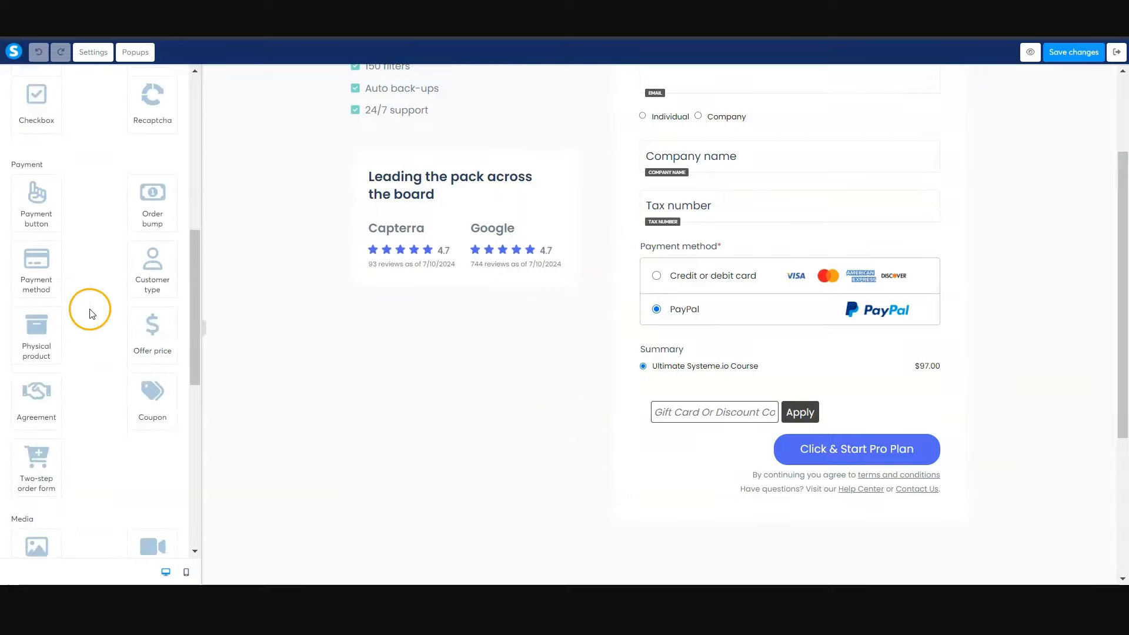
drag(151, 191, 707, 374)
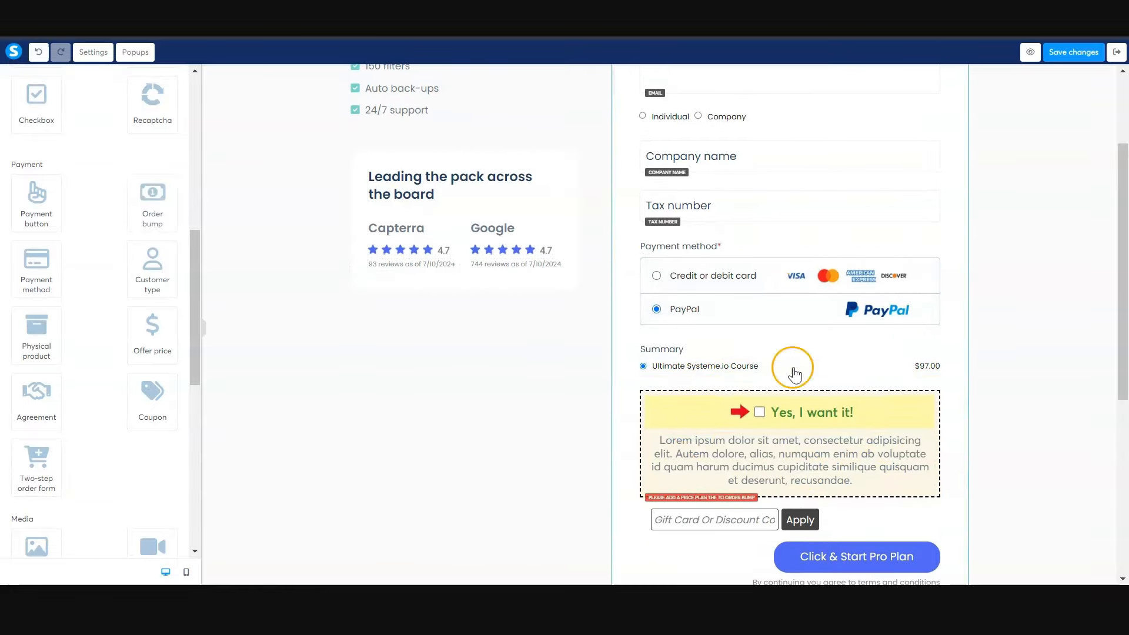
- Inspect the settings of the order bump's title and description text, then save the page and exit the editor
click(767, 410)
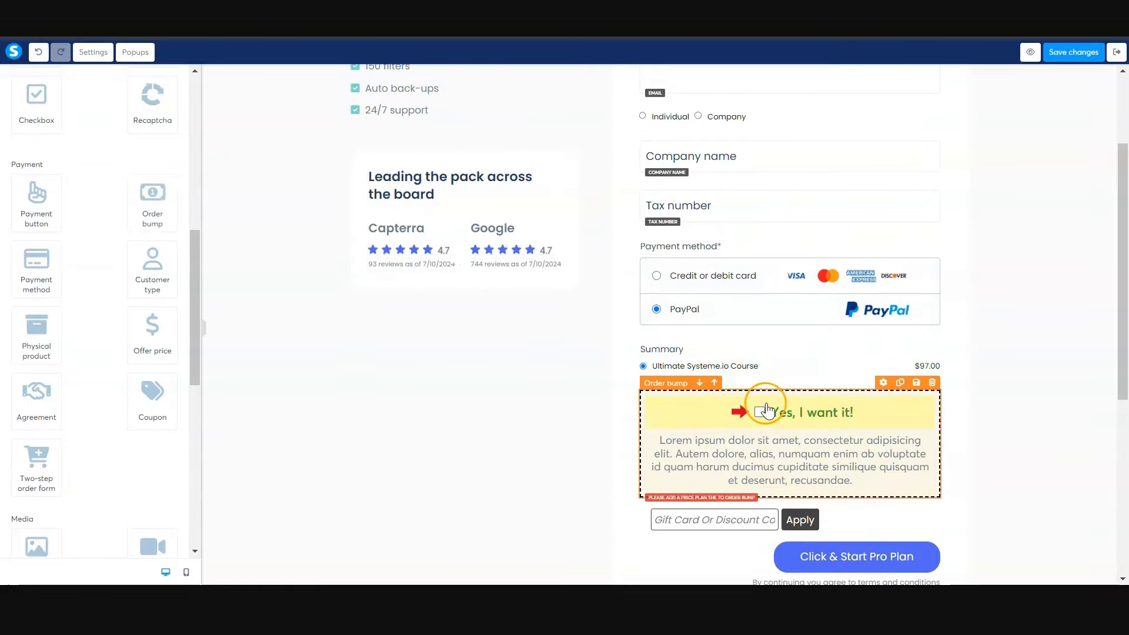
click(747, 463)
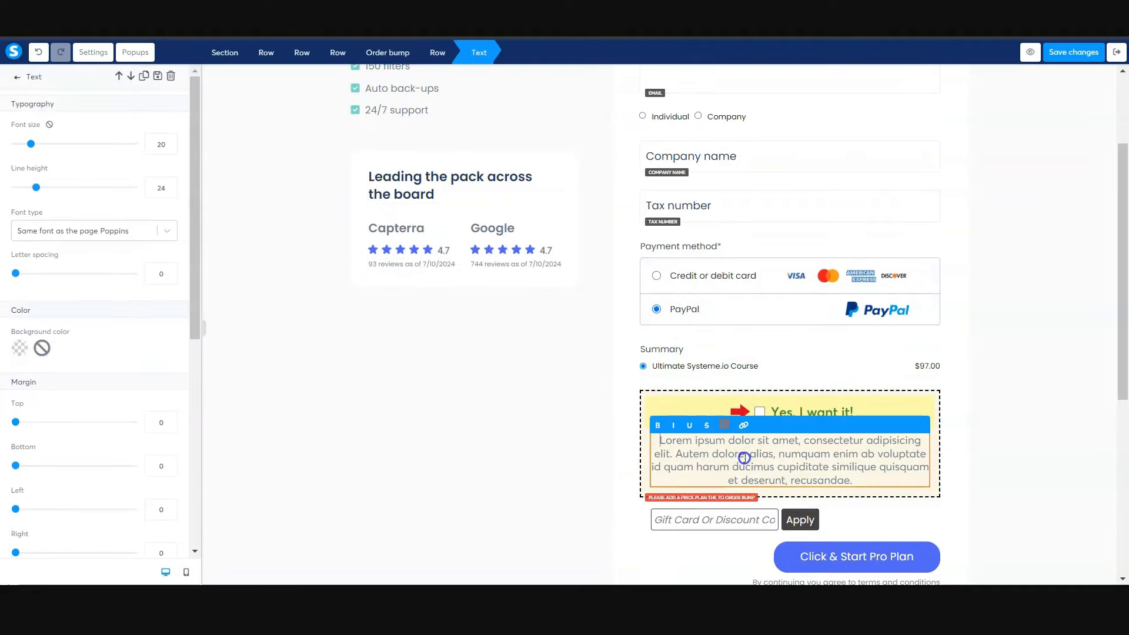
click(849, 414)
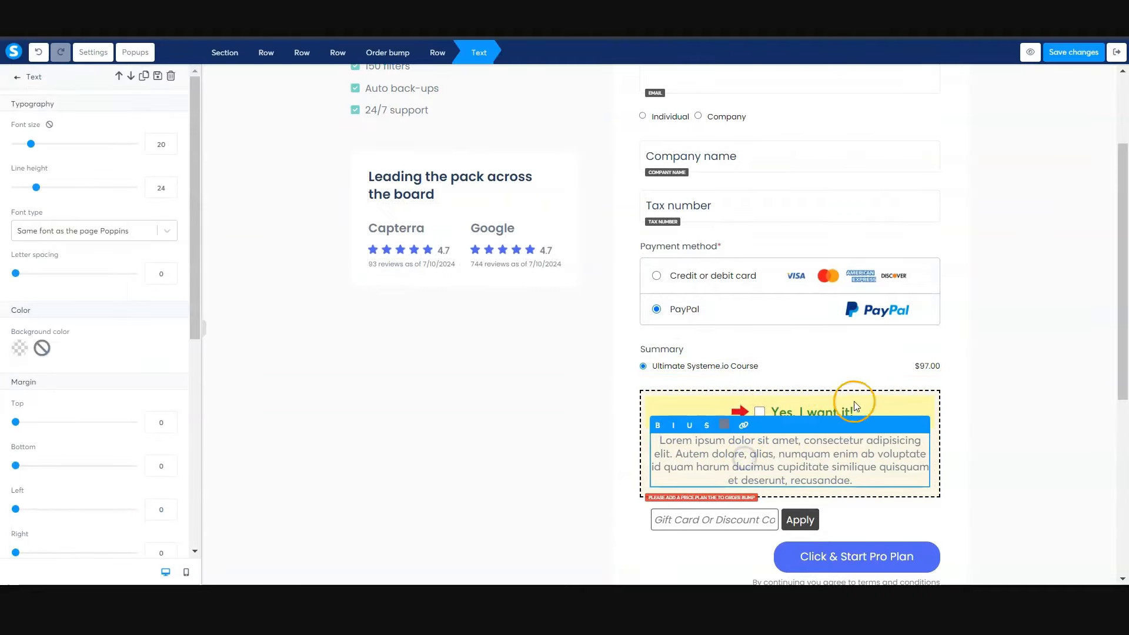
click(759, 412)
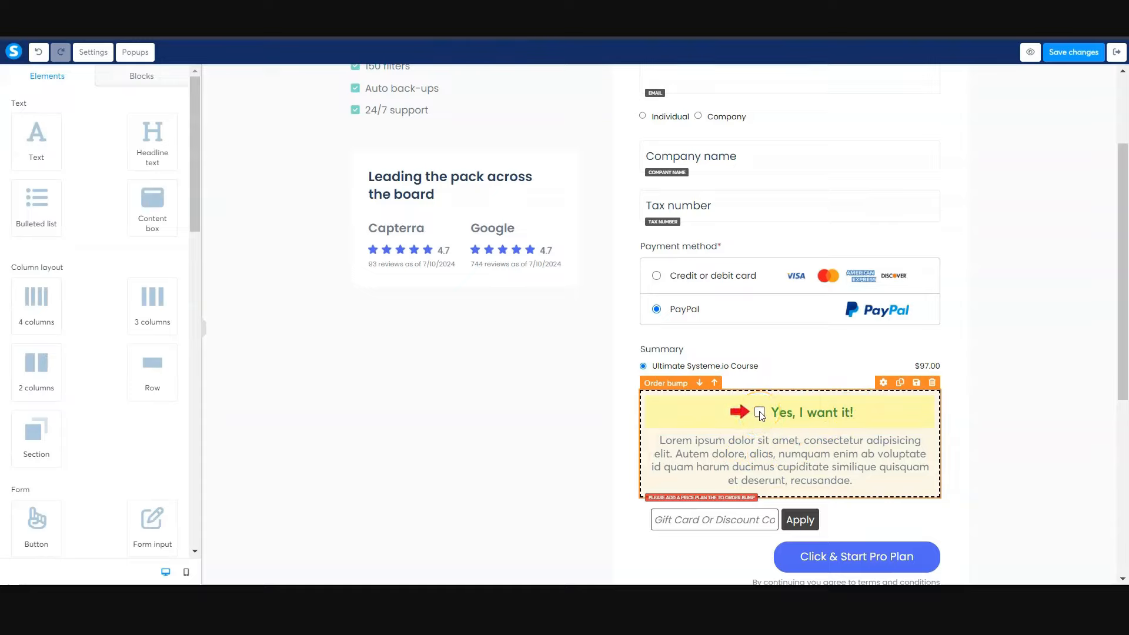
click(1061, 58)
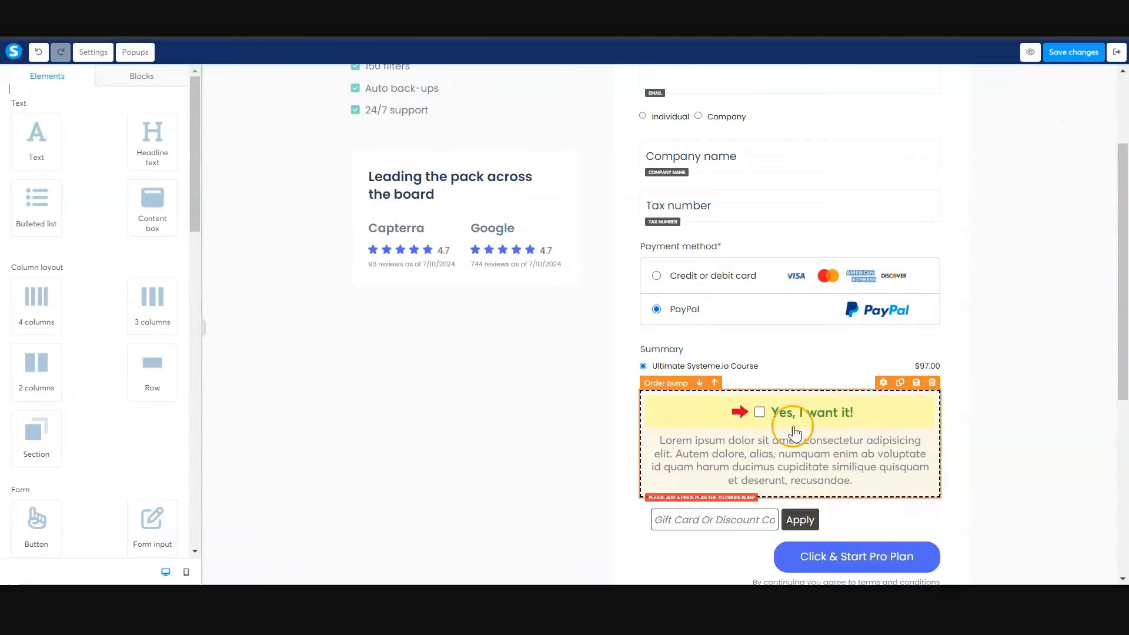
click(1119, 61)
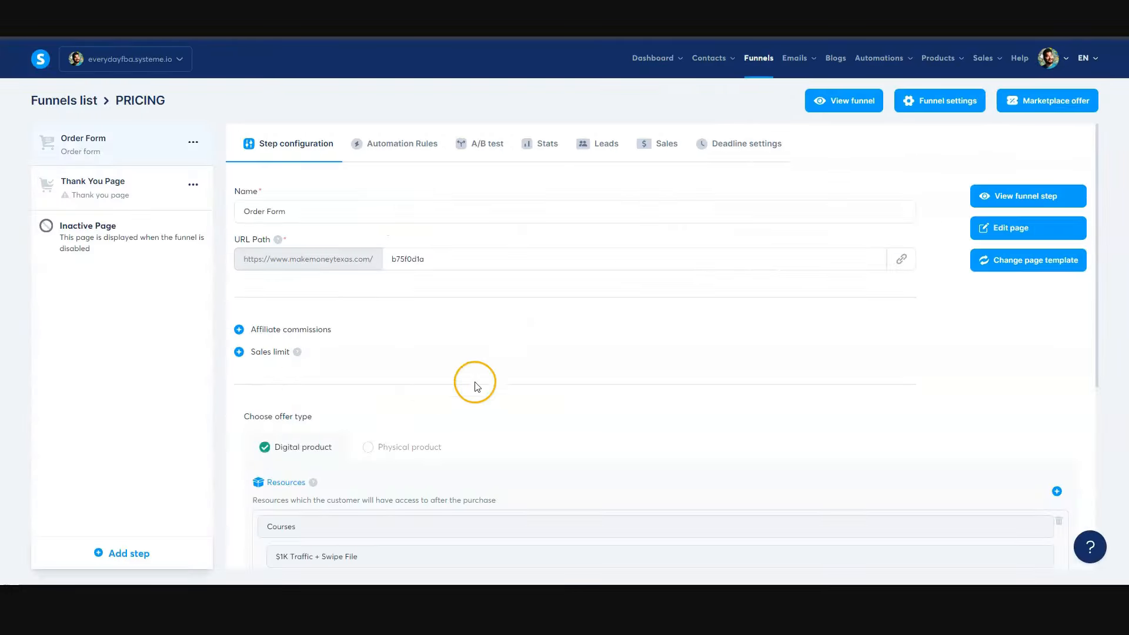
- Add an order bump offer to the Order Form step and set its offer type to Digital product
scroll(545, 365, down, 5)
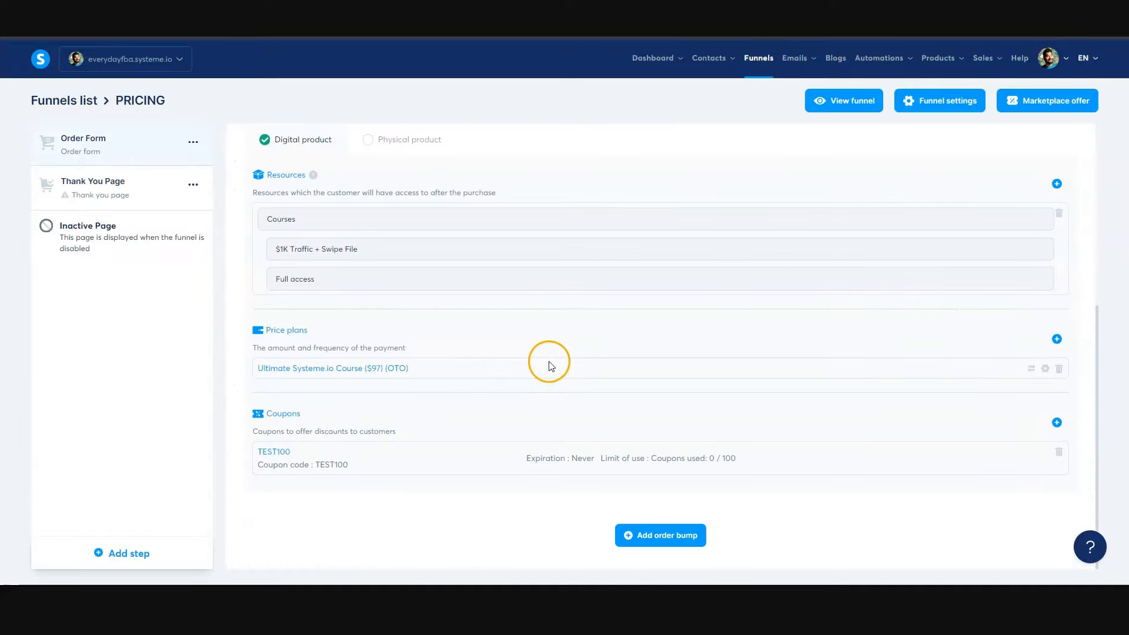
click(655, 535)
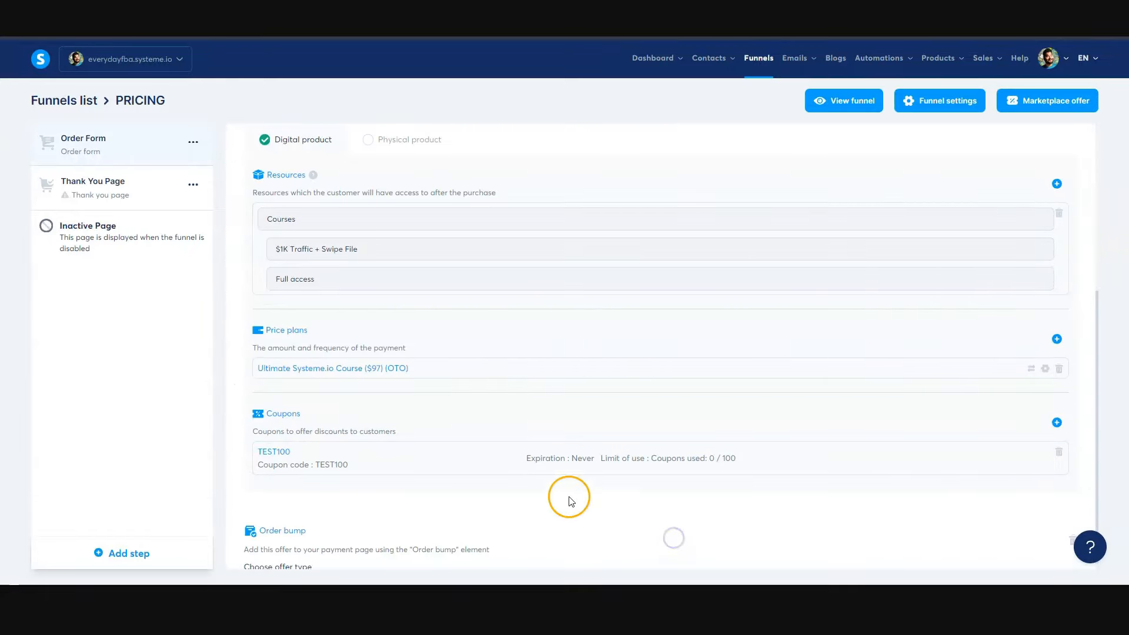
scroll(569, 498, down, 2)
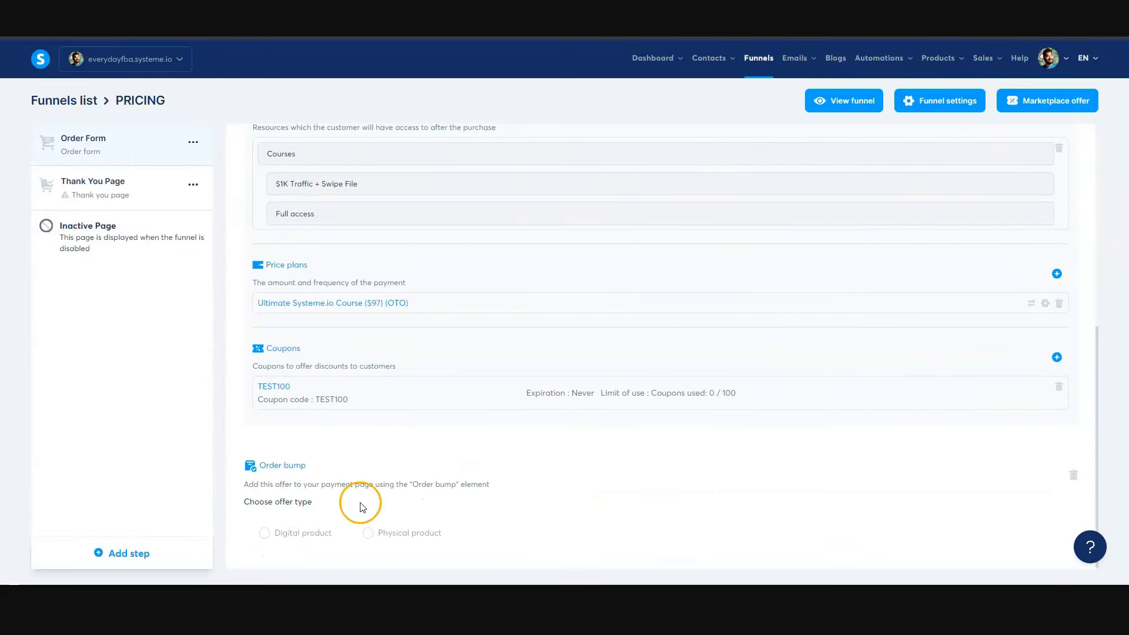
scroll(363, 506, up, 4)
scroll(363, 379, down, 4)
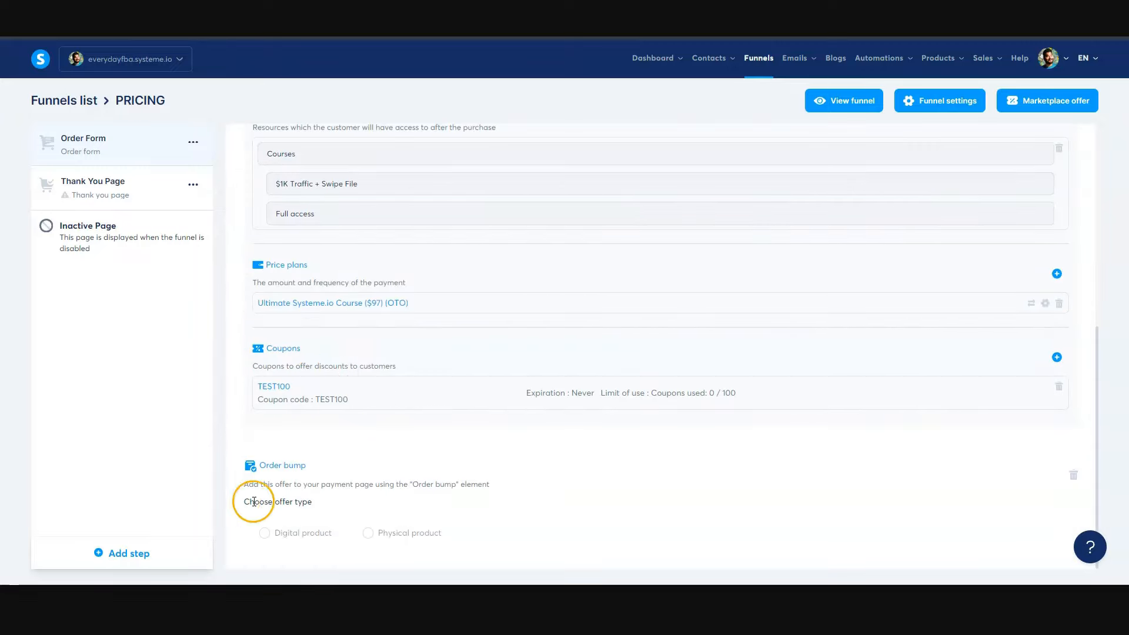
click(265, 533)
scroll(517, 466, down, 3)
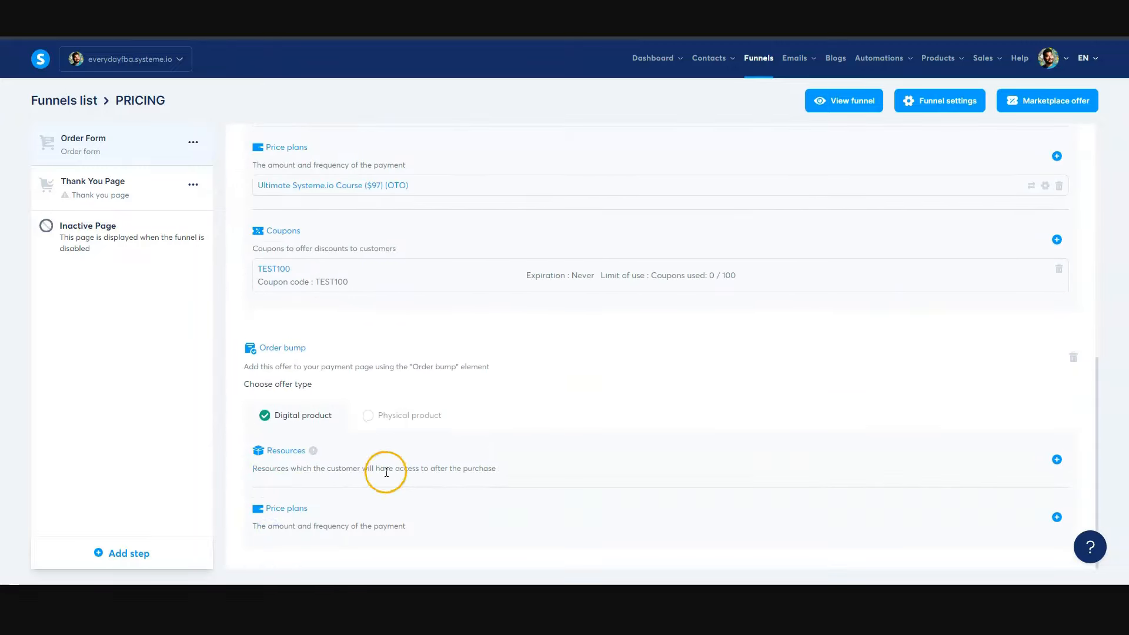
- Add the course First $1K Funnel with full access as the order bump's resource and save it
click(1056, 460)
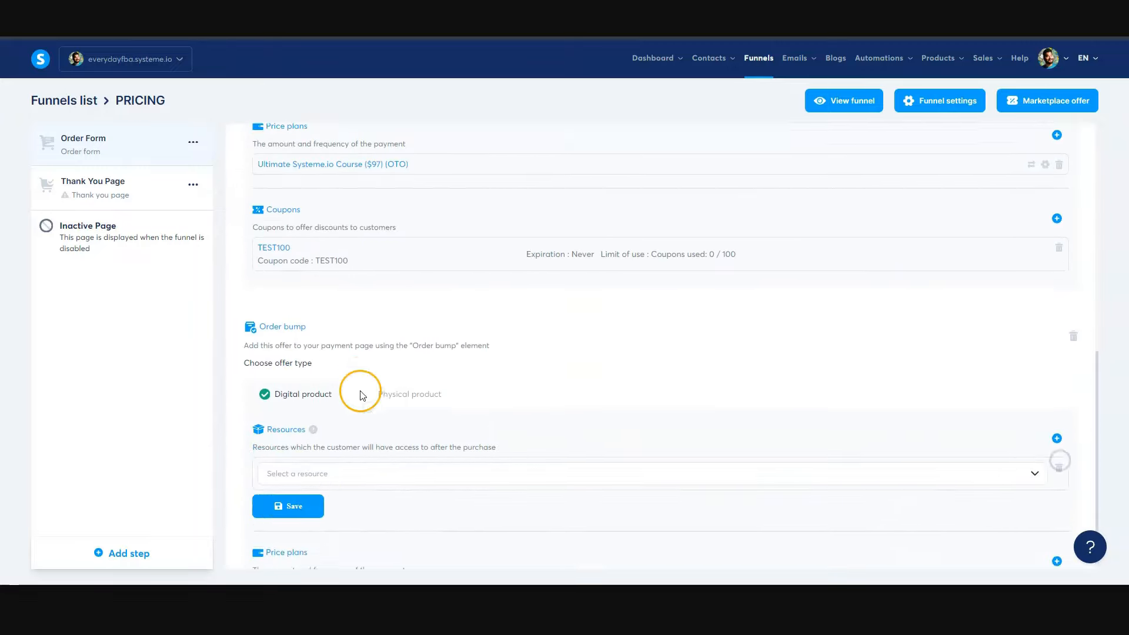
click(324, 430)
click(322, 458)
click(329, 460)
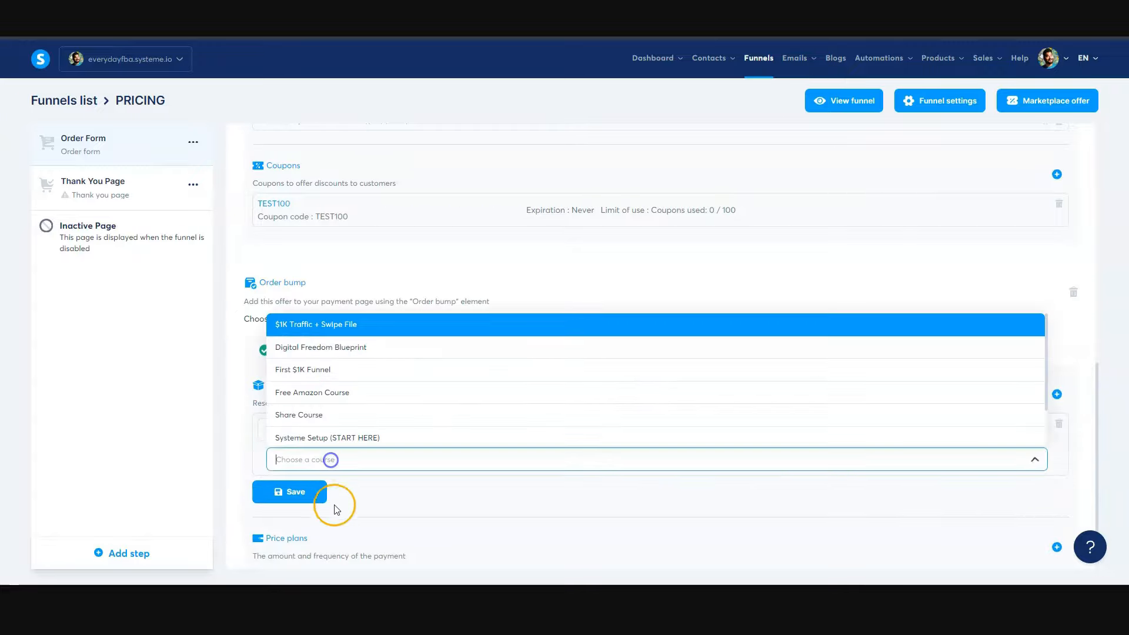
click(329, 370)
click(345, 488)
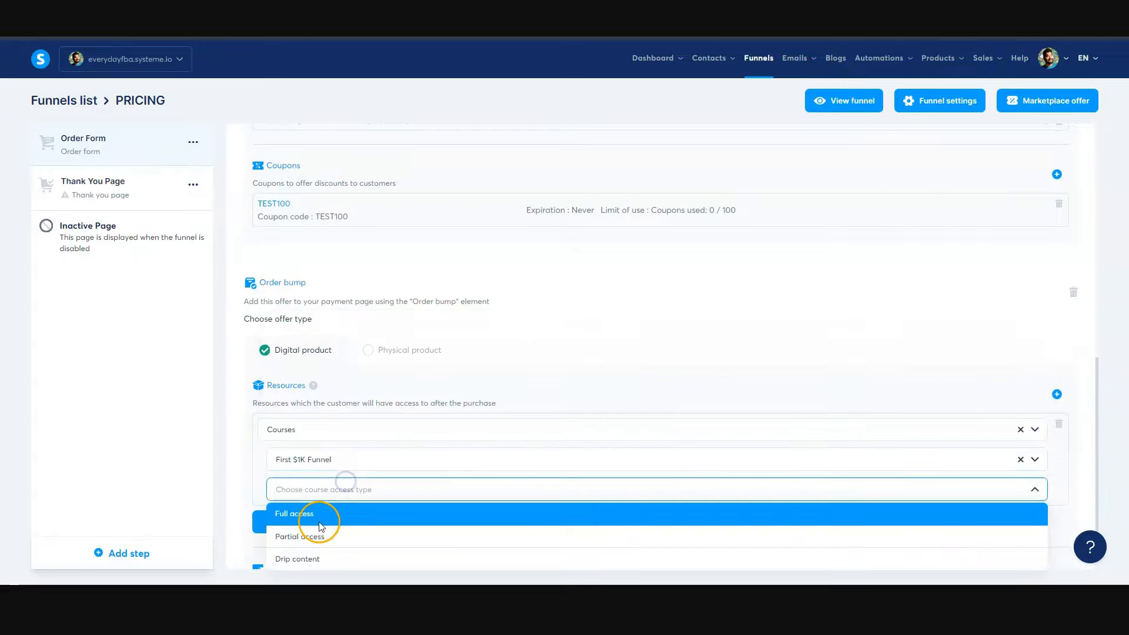
click(319, 521)
click(318, 460)
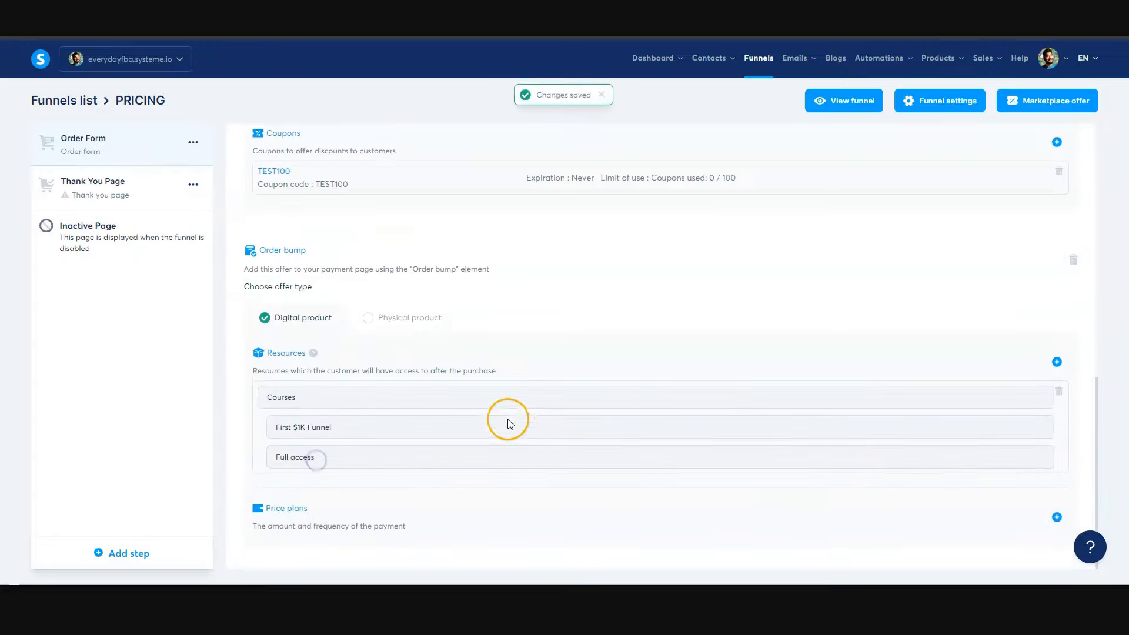
- Add the existing one-time payment price plan $1K Traffic + Swipe File to the order bump and save it
click(1056, 520)
scroll(411, 409, down, 3)
click(328, 410)
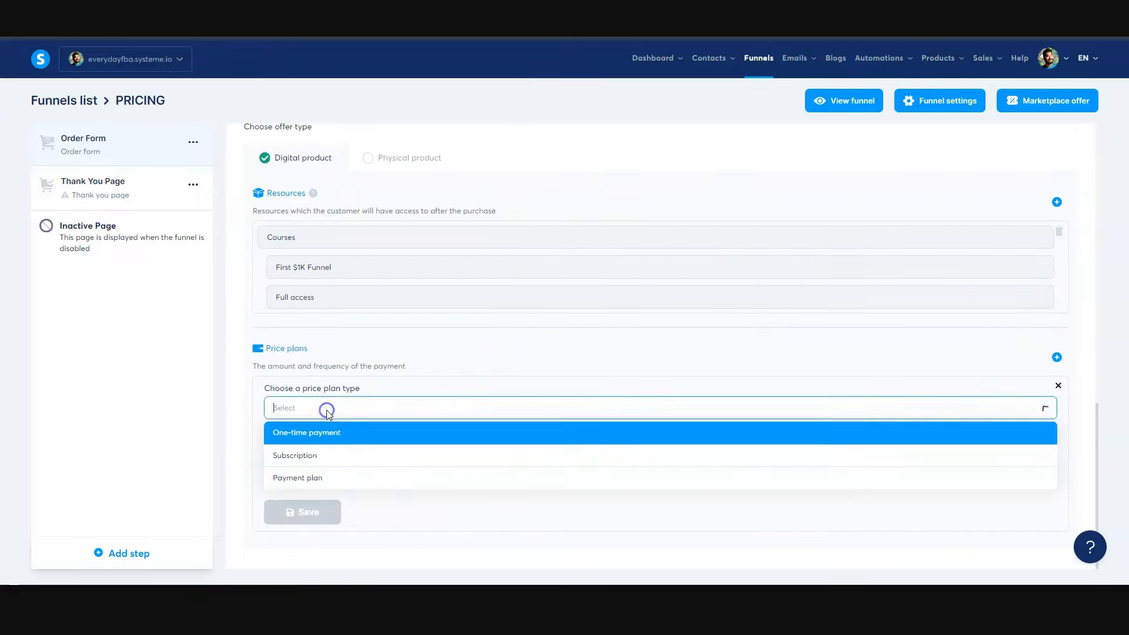
click(323, 434)
click(322, 454)
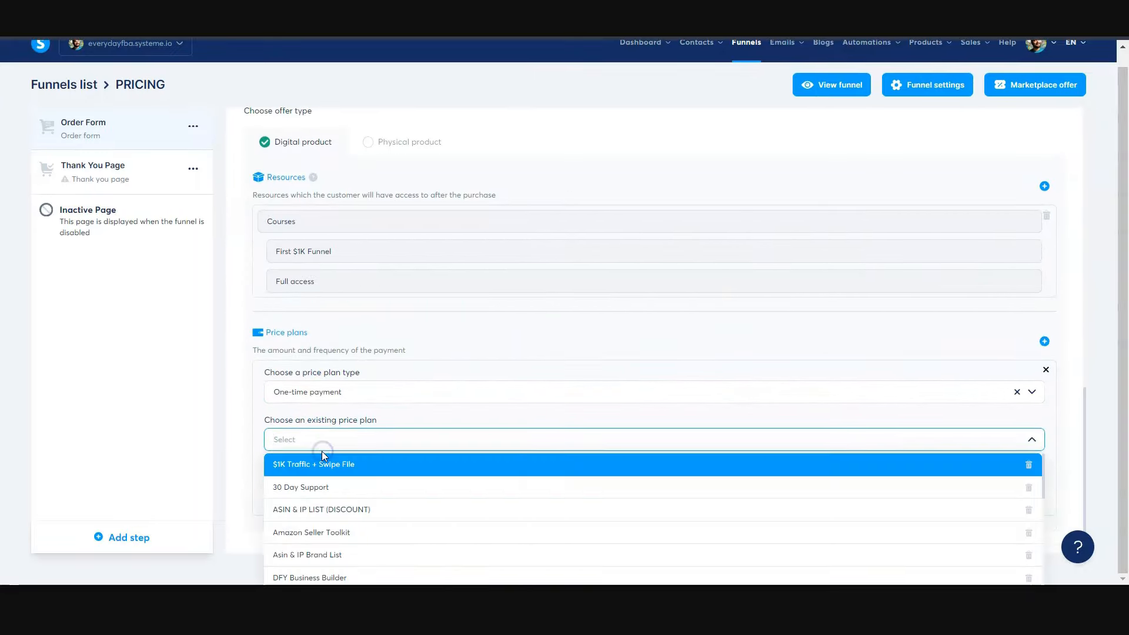
click(320, 463)
scroll(283, 479, down, 1)
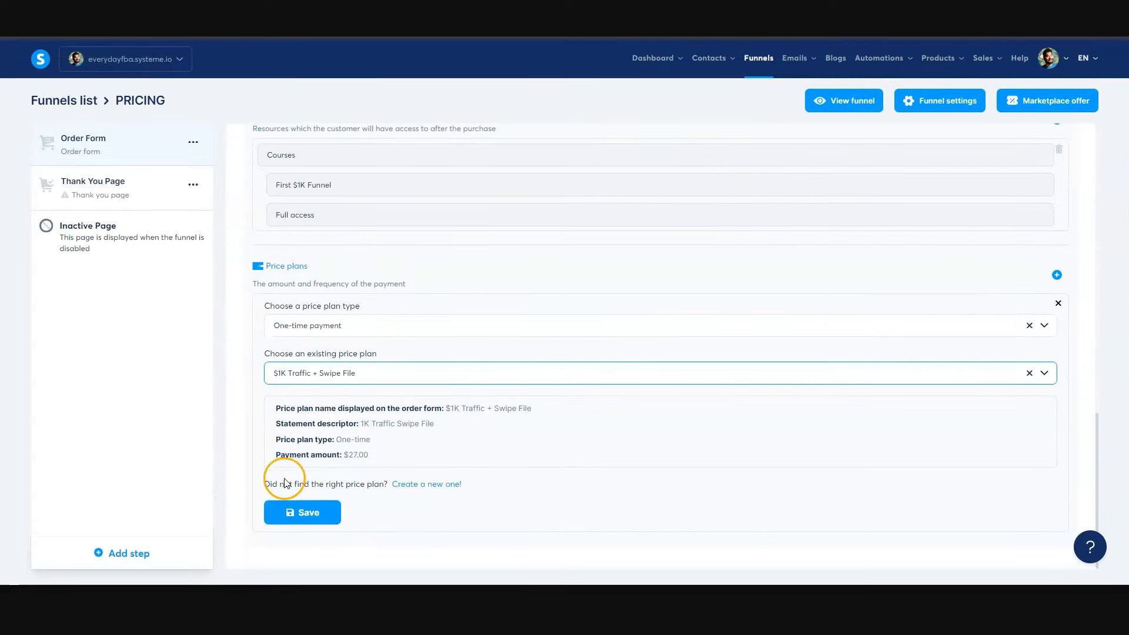
click(305, 517)
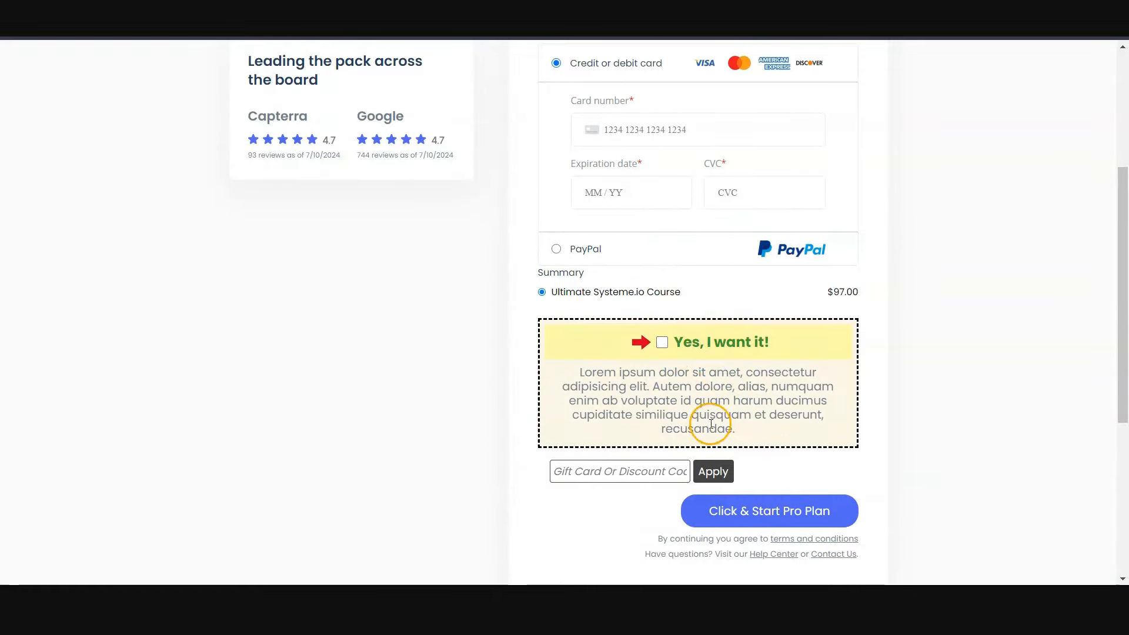
- Test the order bump on the live order form by accepting the offer and checking its line in the Summary
click(662, 343)
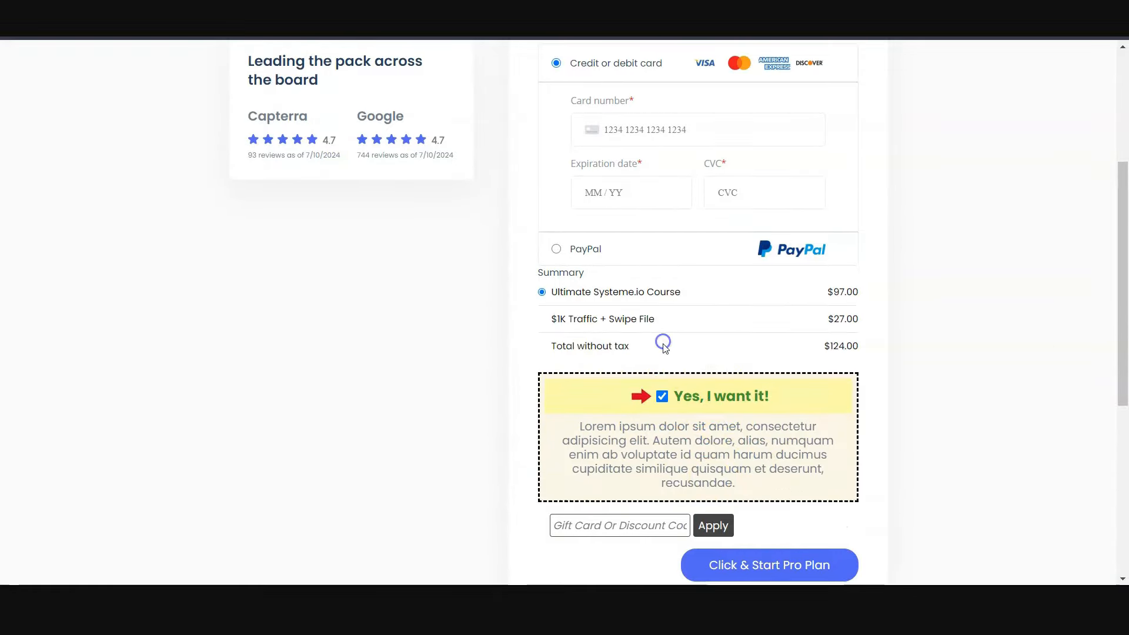
drag(534, 327, 665, 323)
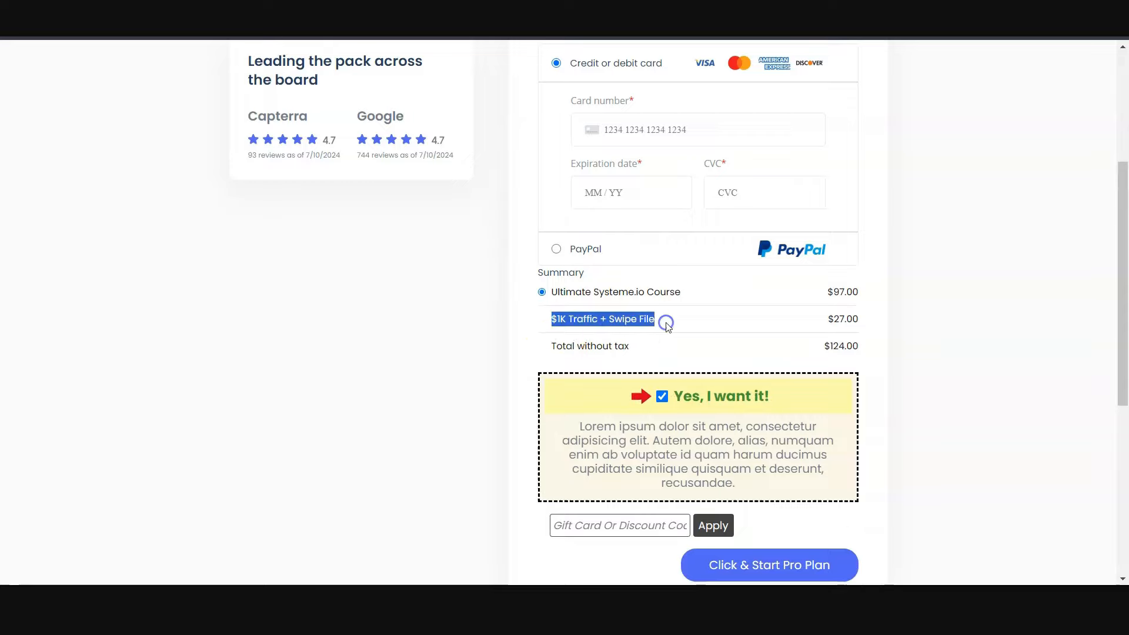
drag(827, 319, 864, 318)
- Apply coupon code TEST100 with the order bump selected and review how the discount affects each item in the Summary
click(564, 521)
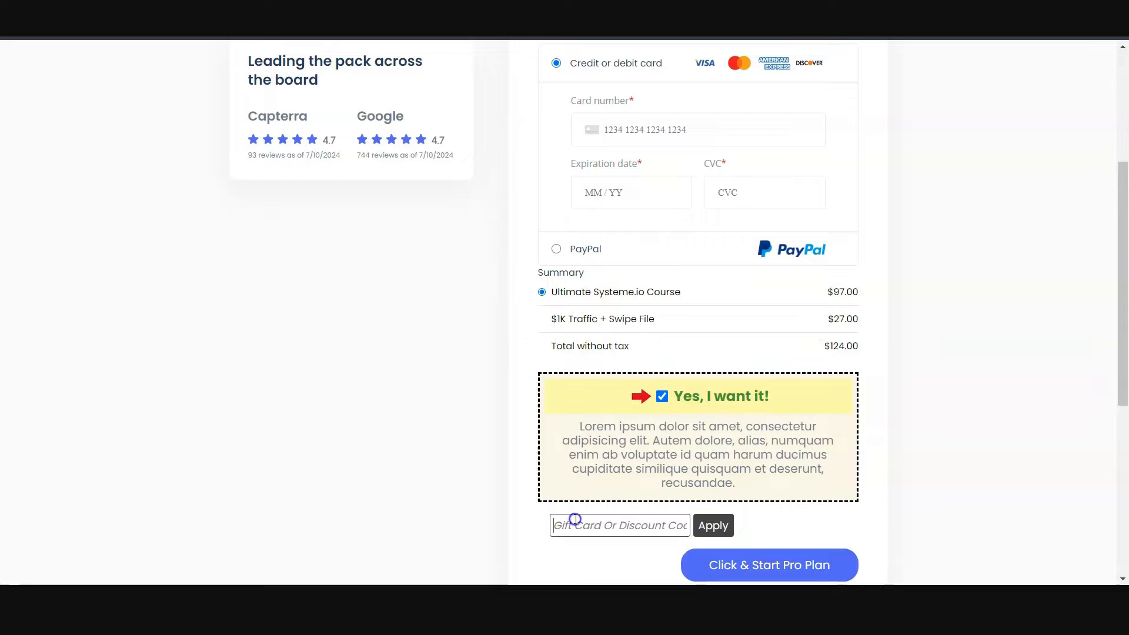
text(TEST100)
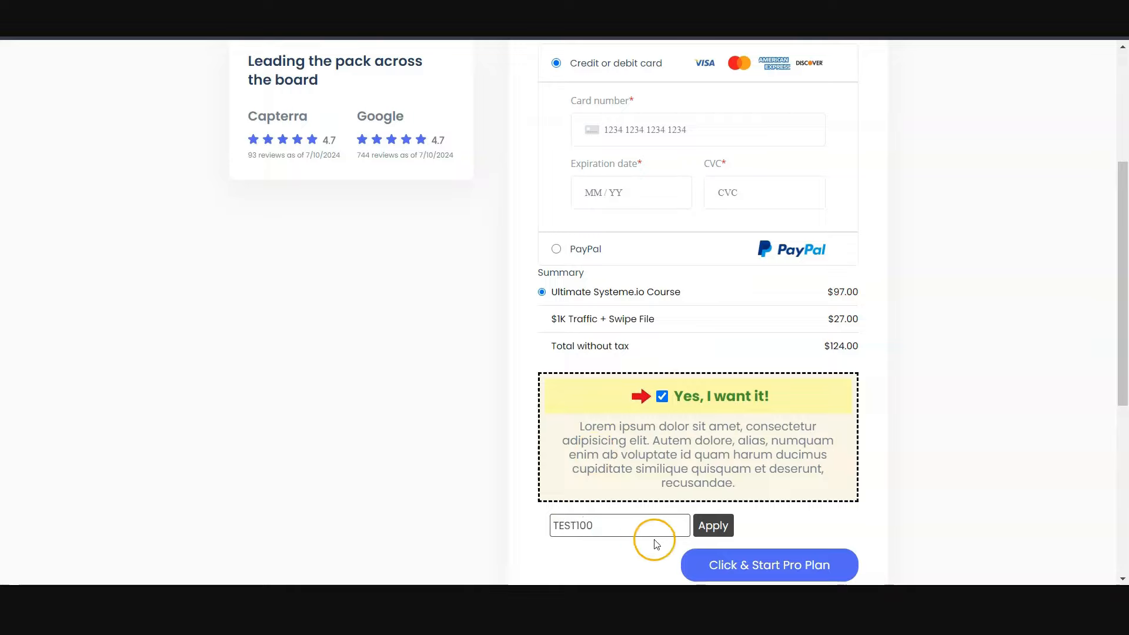
click(718, 524)
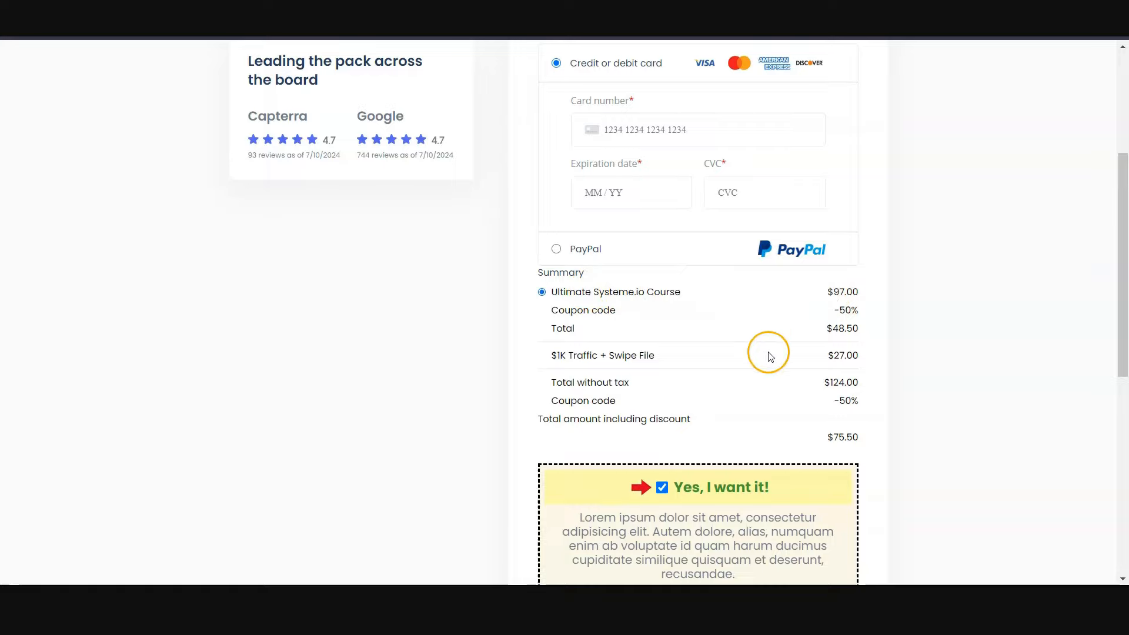
drag(824, 355, 866, 350)
click(924, 413)
scroll(927, 419, up, 4)
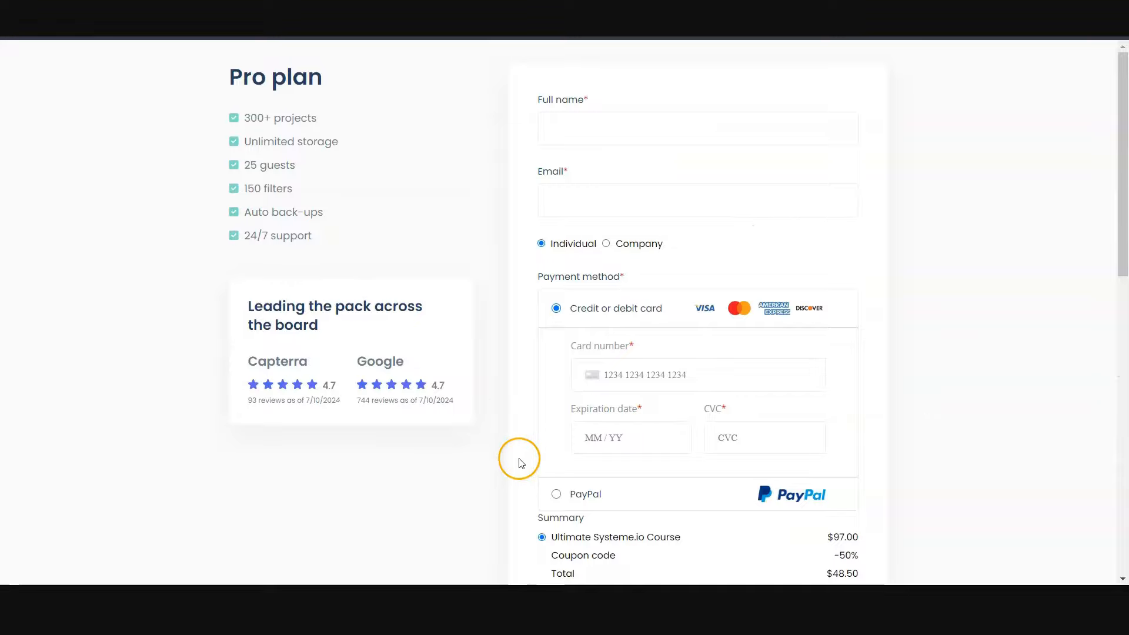
scroll(519, 462, down, 3)
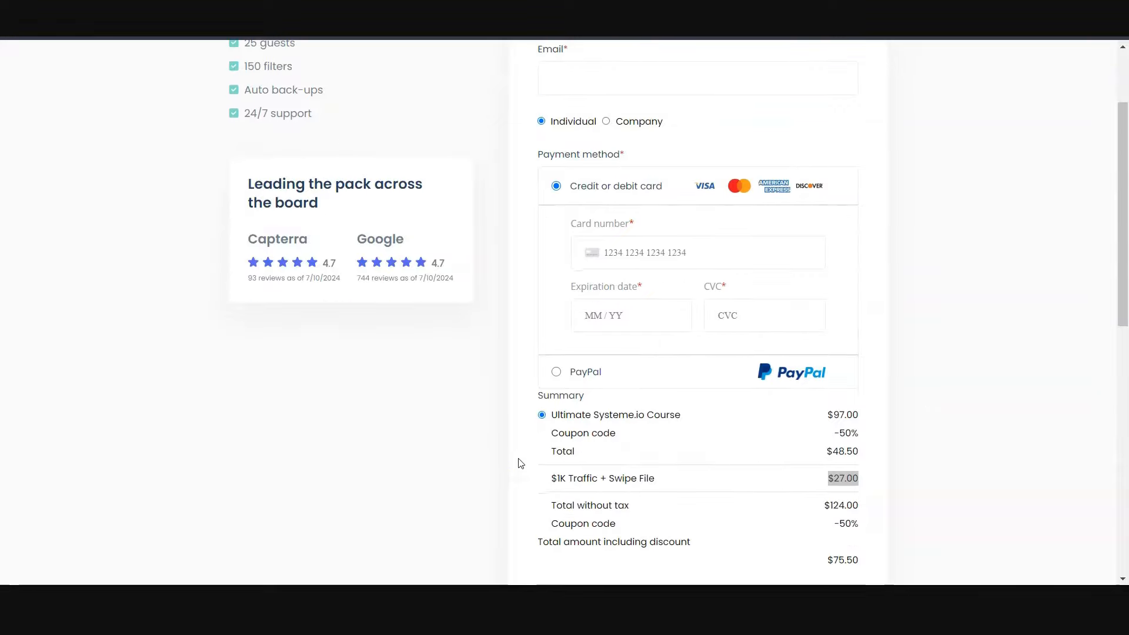
scroll(517, 461, down, 3)
scroll(516, 459, up, 2)
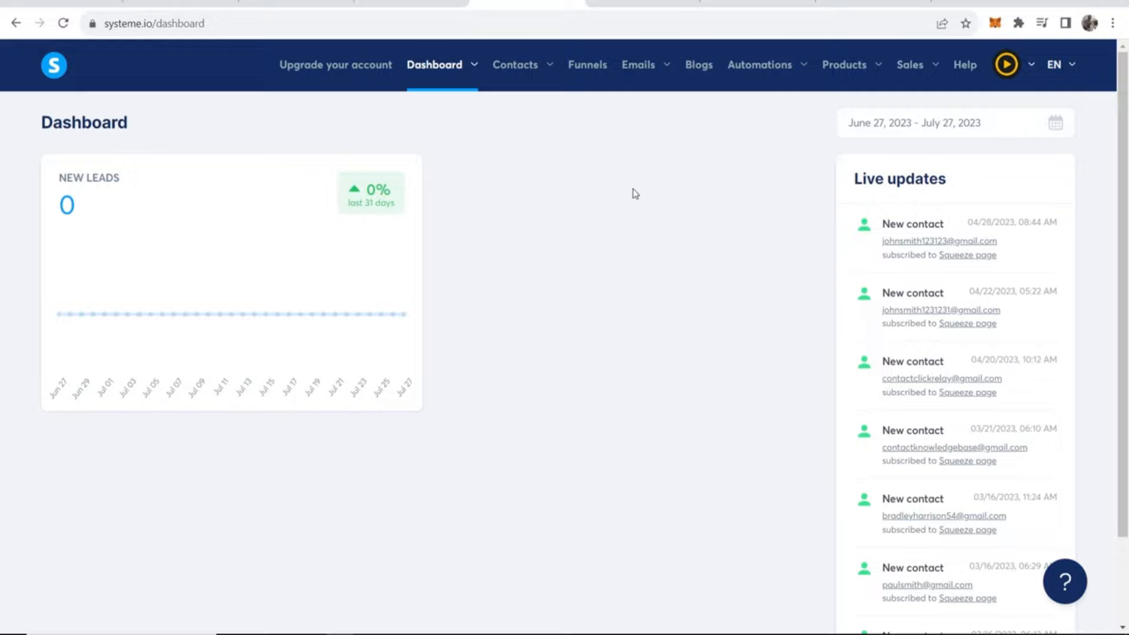
- Open the payment gateways in the account settings and start connecting a PayPal account
click(1007, 66)
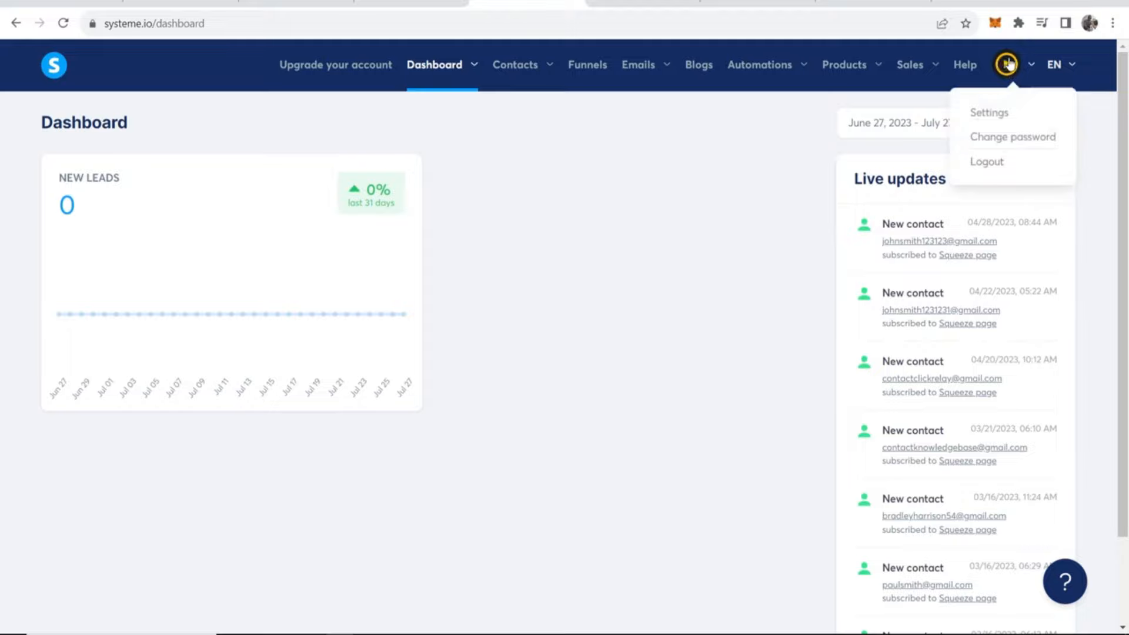
click(1008, 113)
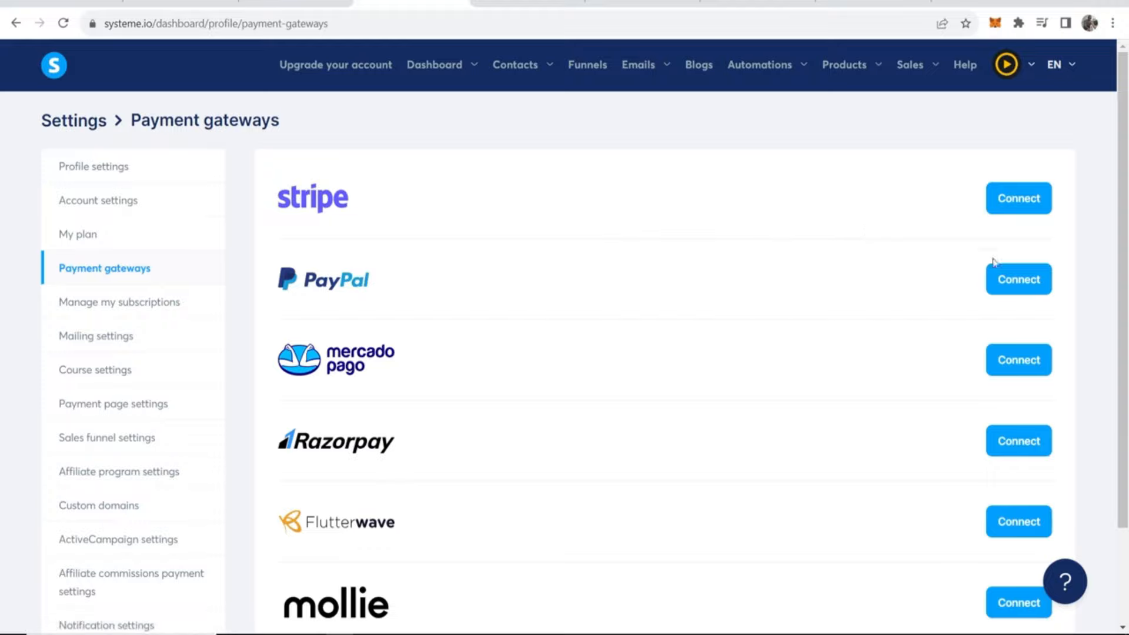
click(1030, 282)
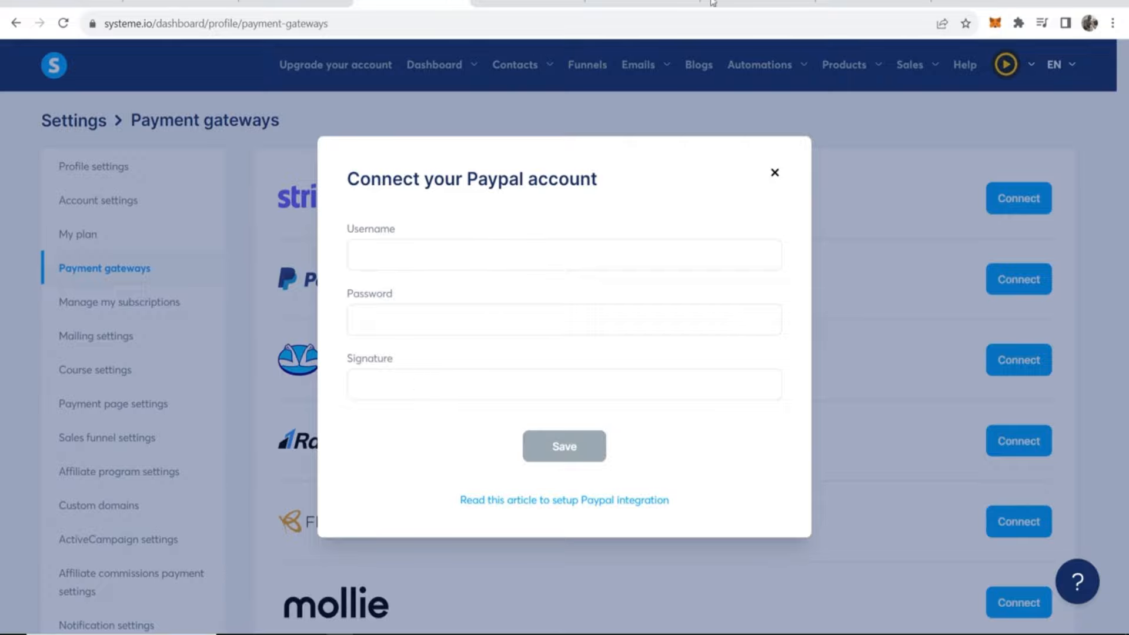
- Switch to PayPal and open the management page for NVP/SOAP (Classic) API credentials through the account settings
click(668, 11)
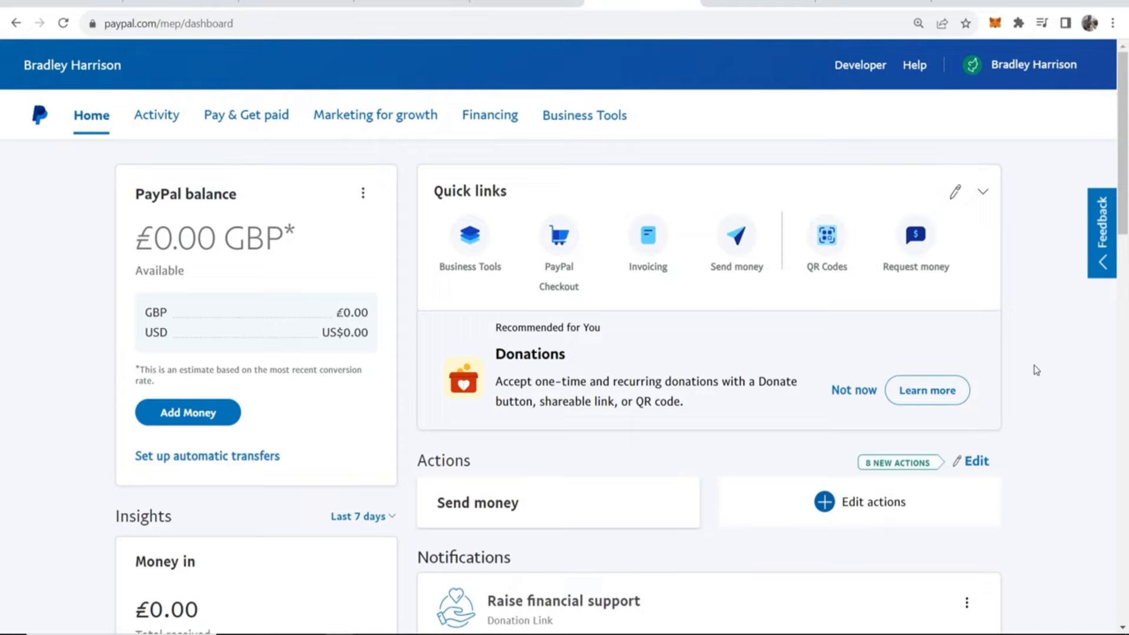
click(1060, 76)
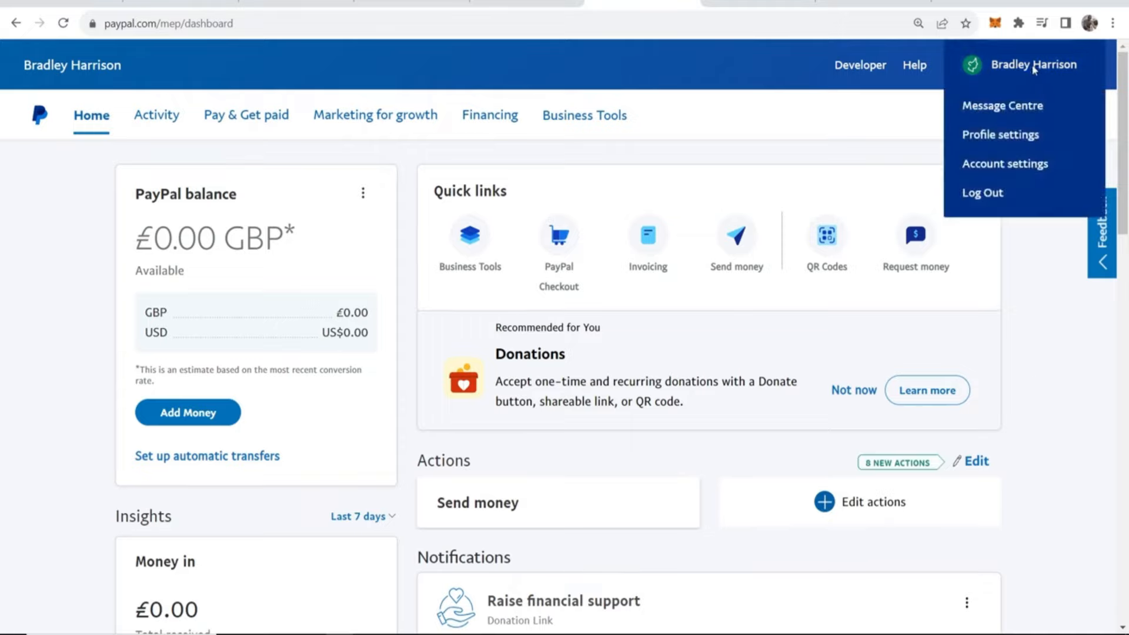
click(993, 166)
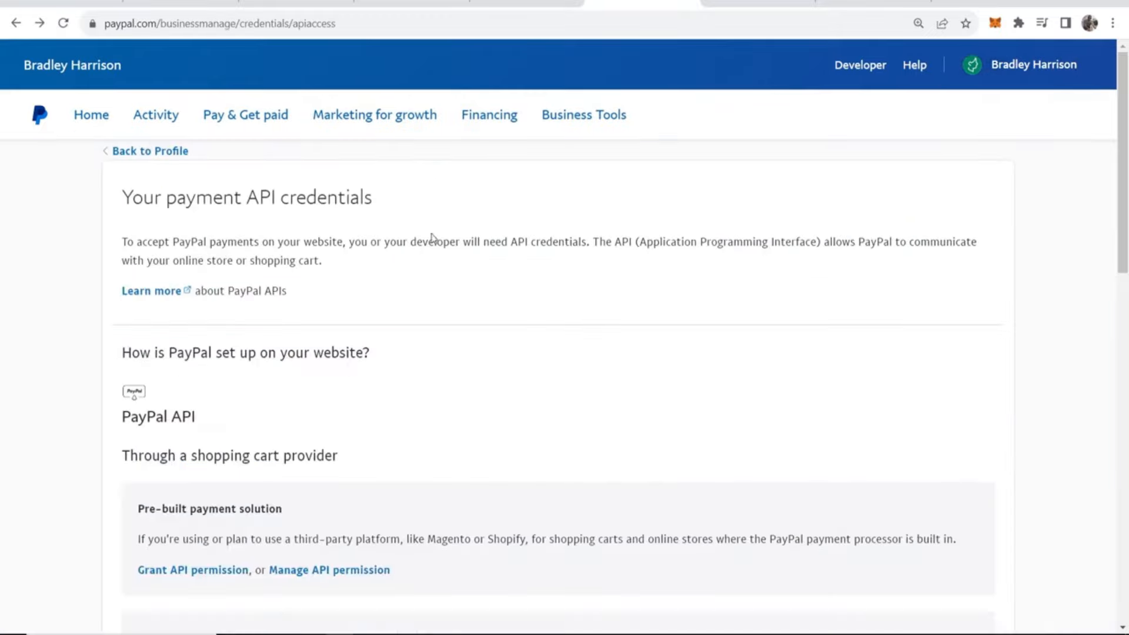
scroll(526, 292, down, 9)
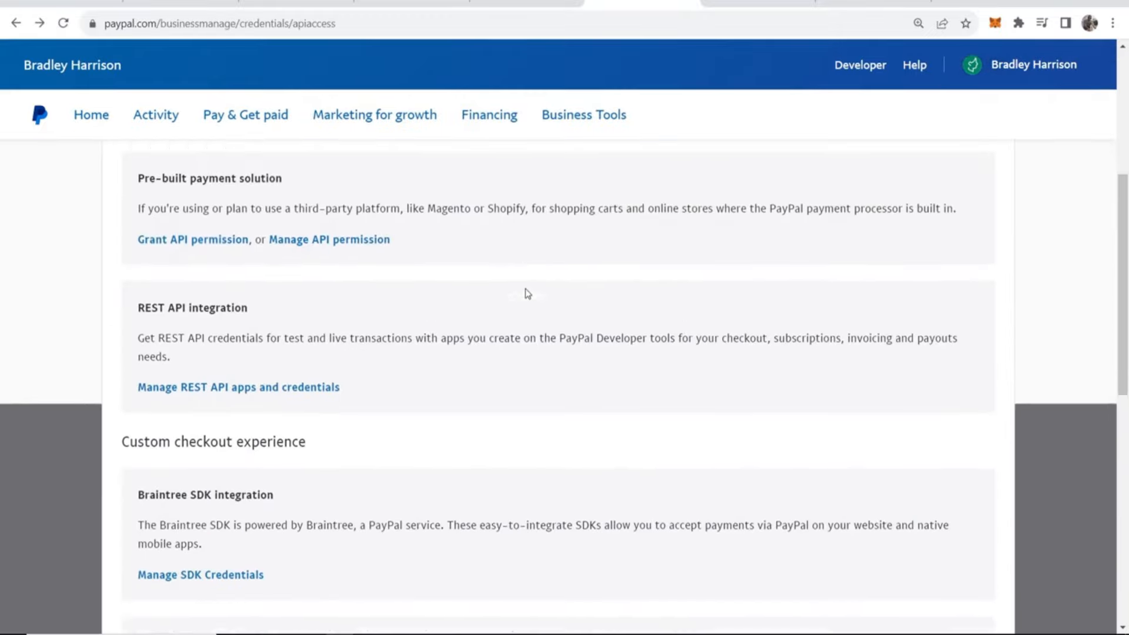
scroll(525, 300, down, 2)
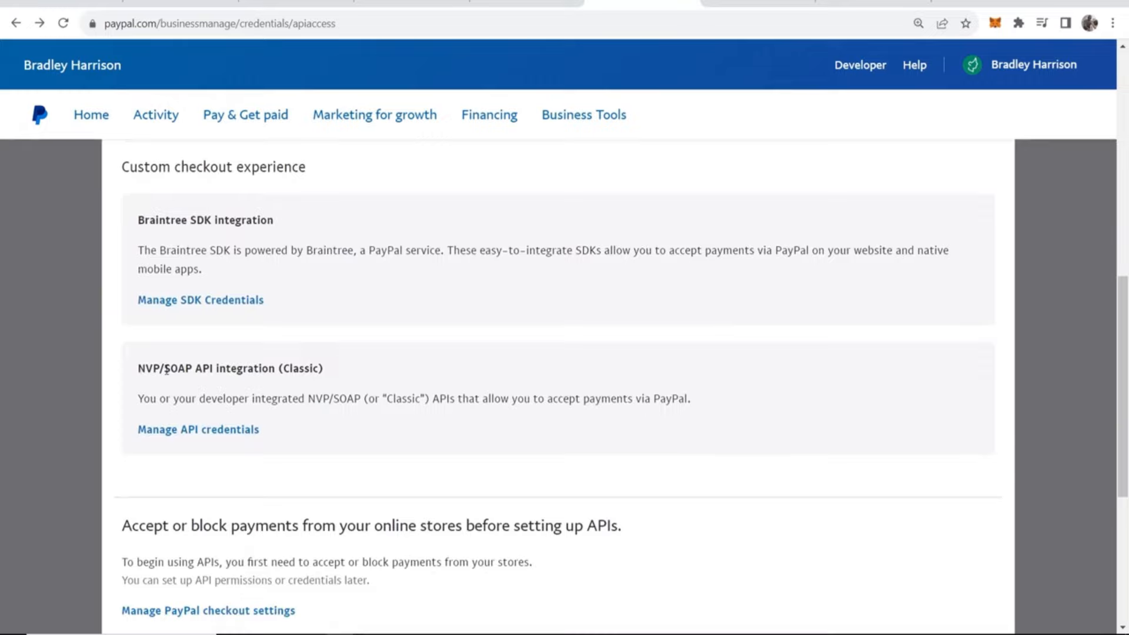
click(221, 429)
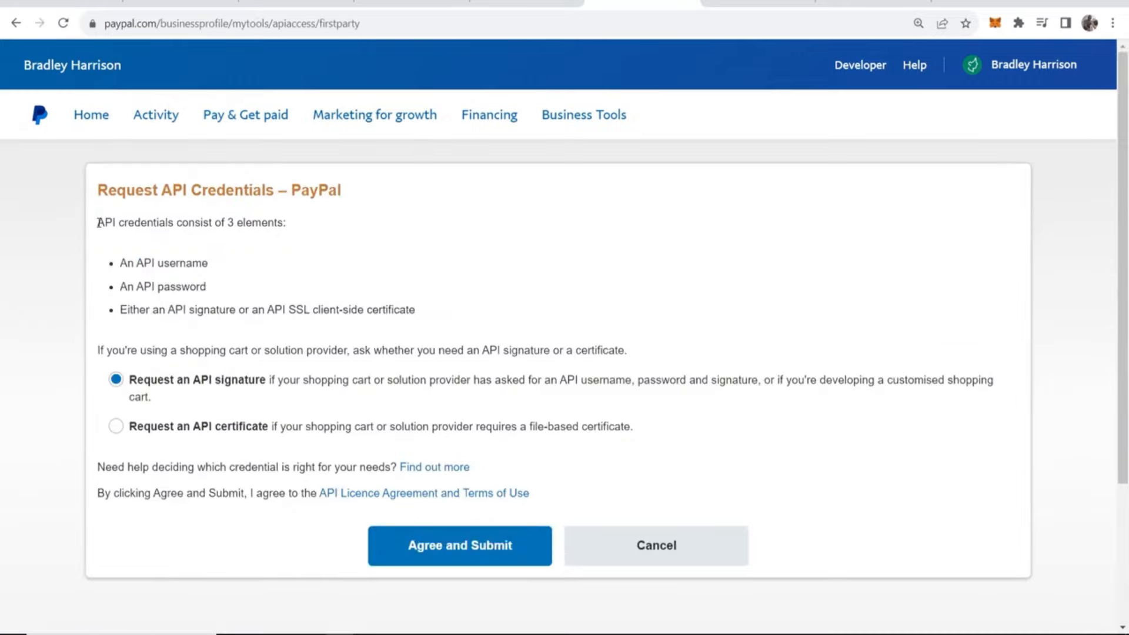
- Review the required API credential elements, then request an API signature and agree to the API licence terms
drag(99, 223, 289, 222)
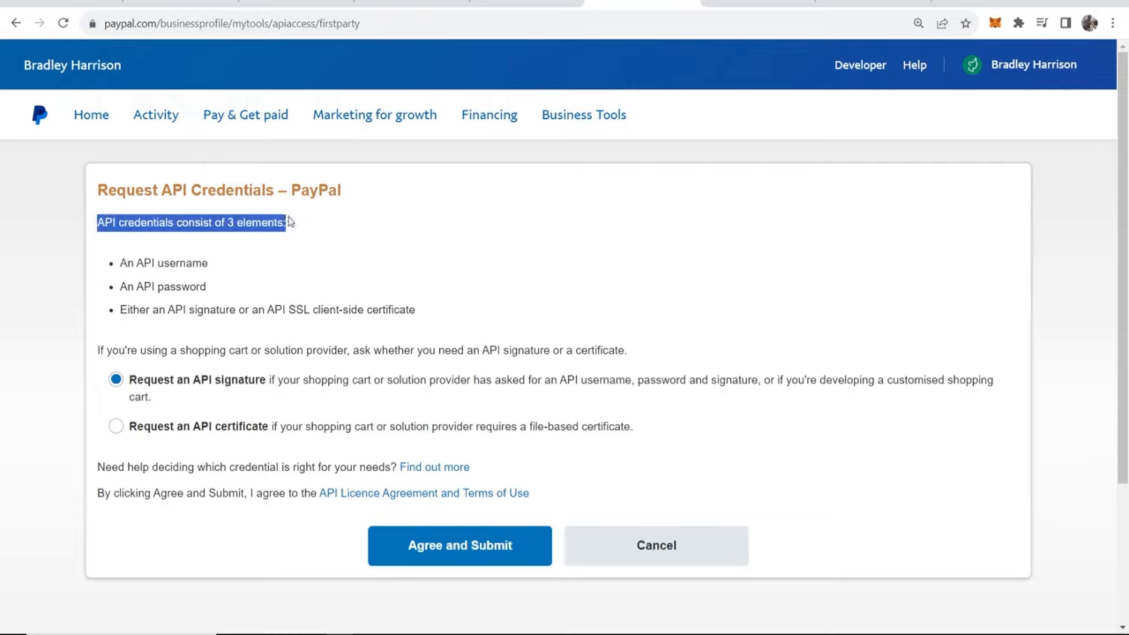
click(246, 245)
drag(219, 266, 179, 264)
click(198, 302)
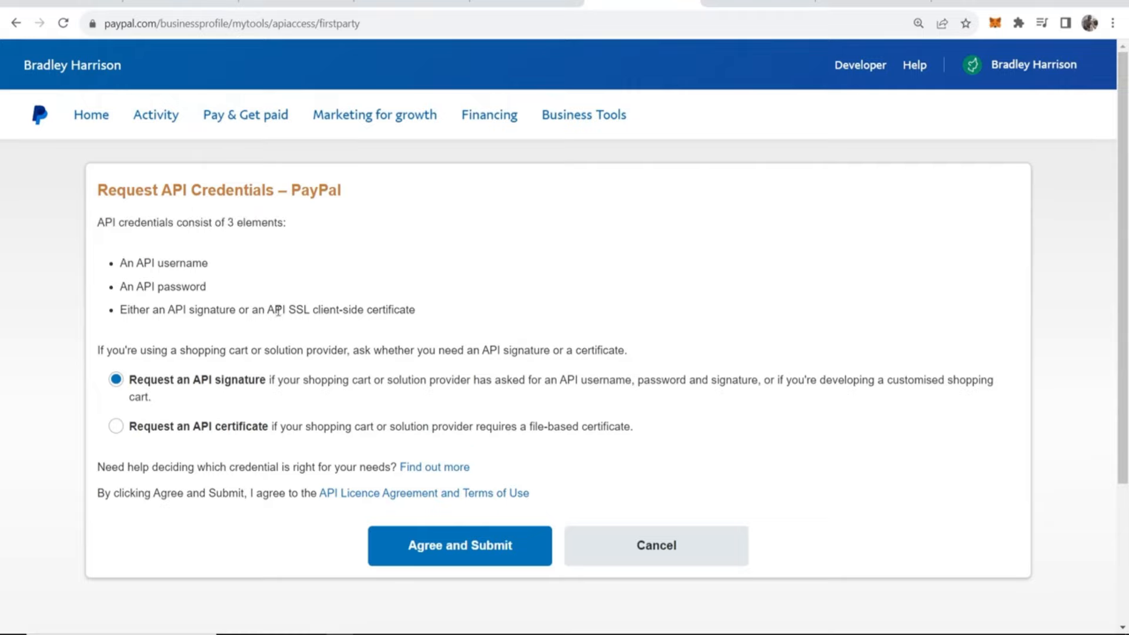
drag(288, 309, 419, 311)
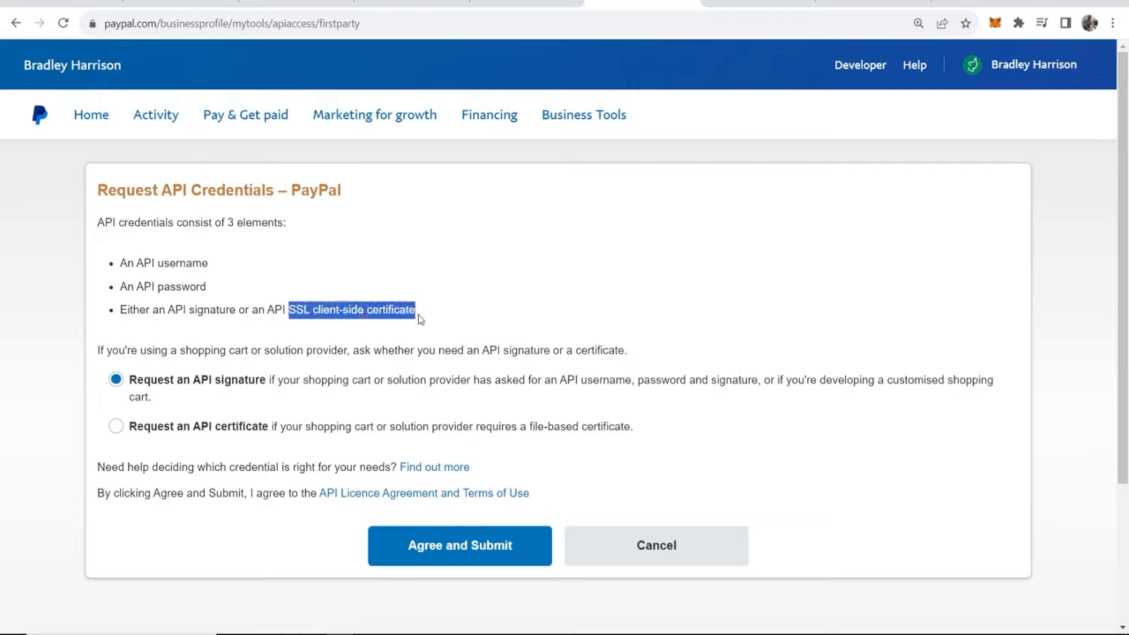
click(415, 281)
scroll(627, 406, down, 2)
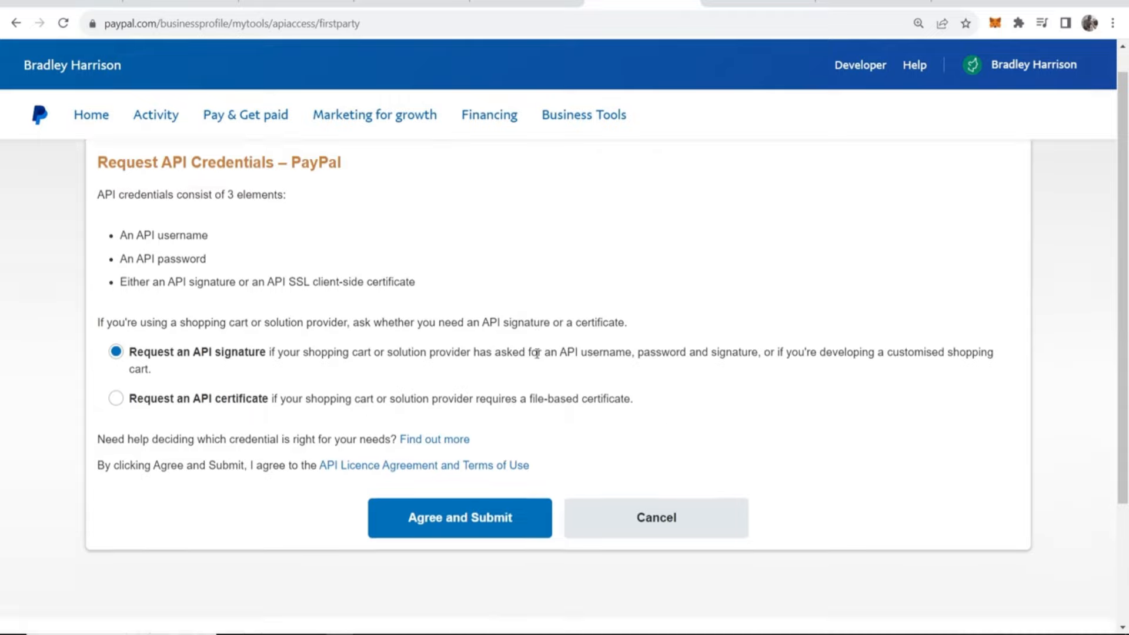
click(496, 477)
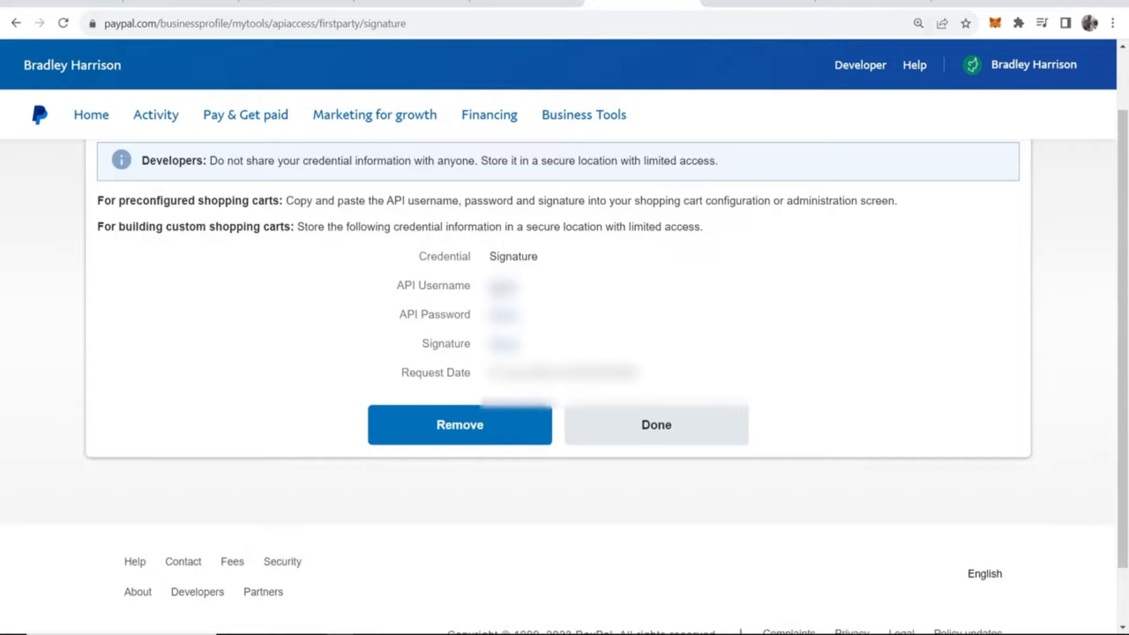
- Reveal and copy the PayPal API username, password and signature, enter them in the systeme.io PayPal connection form and save the gateway
click(501, 286)
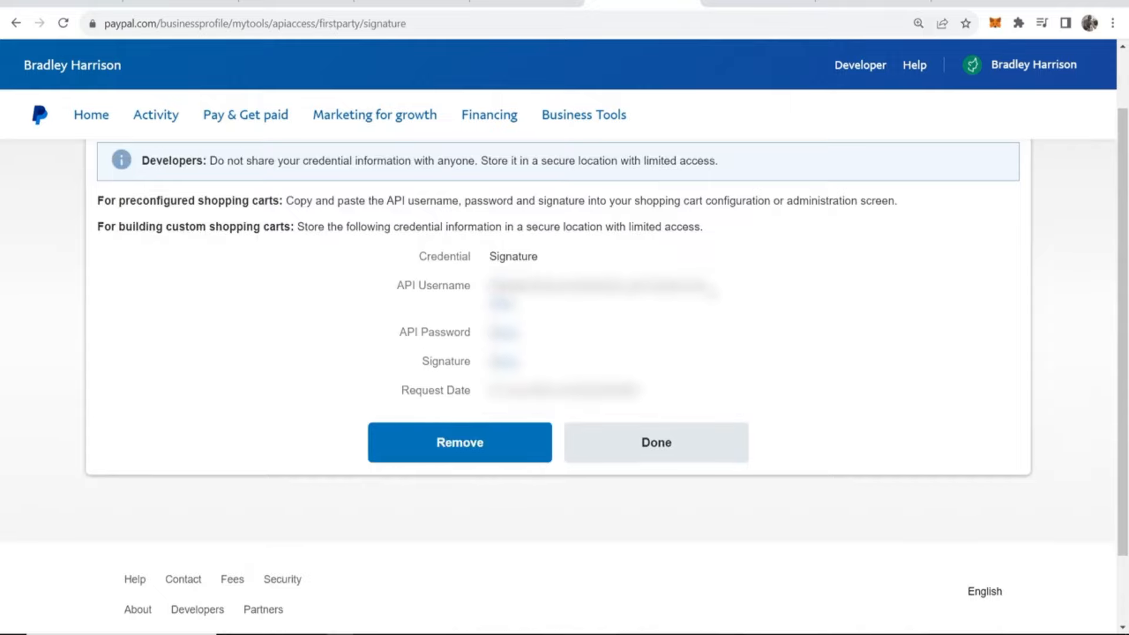
drag(714, 287, 486, 287)
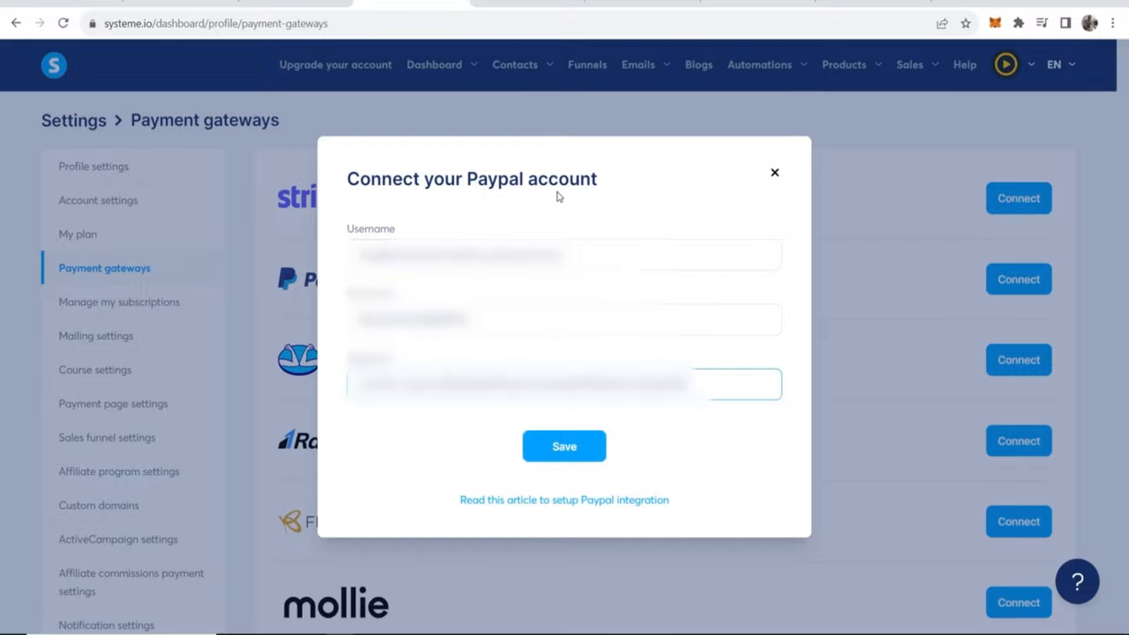
click(559, 454)
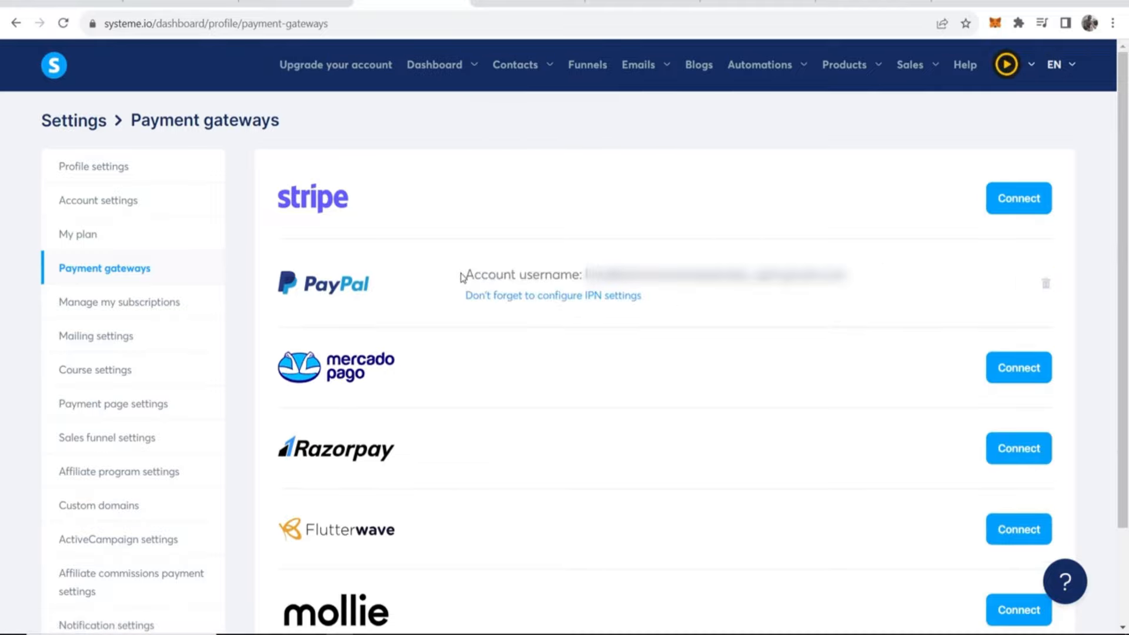
drag(460, 276, 874, 292)
click(851, 289)
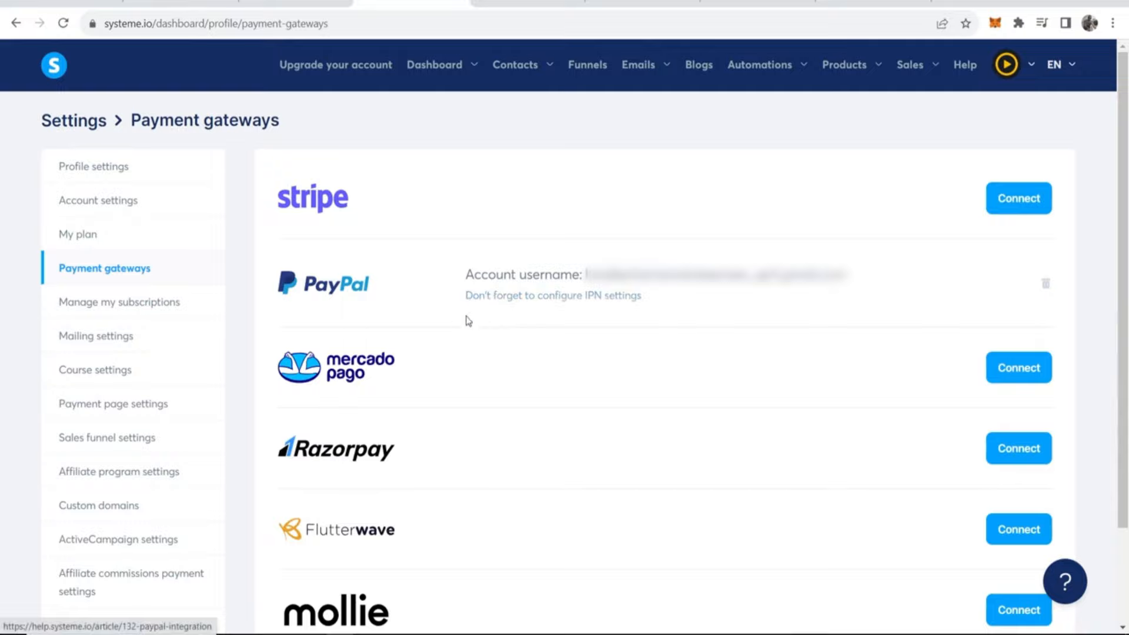
- Open the systeme.io article on configuring PayPal IPN settings, and open Notifications in the PayPal account settings
click(563, 298)
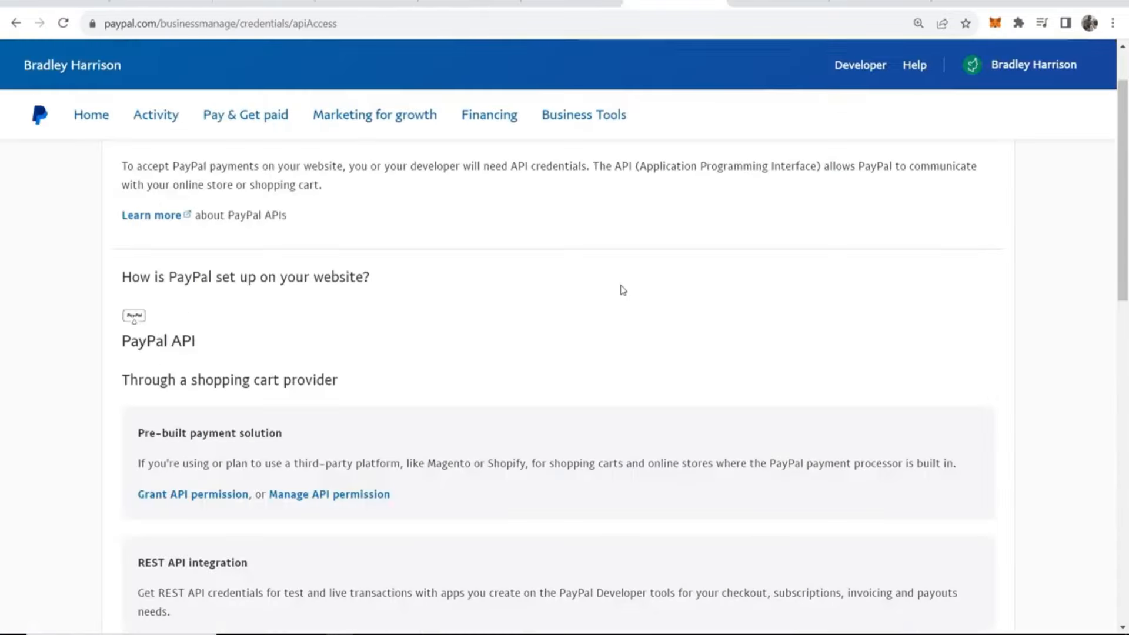
scroll(623, 289, up, 1)
mouse_move(1045, 69)
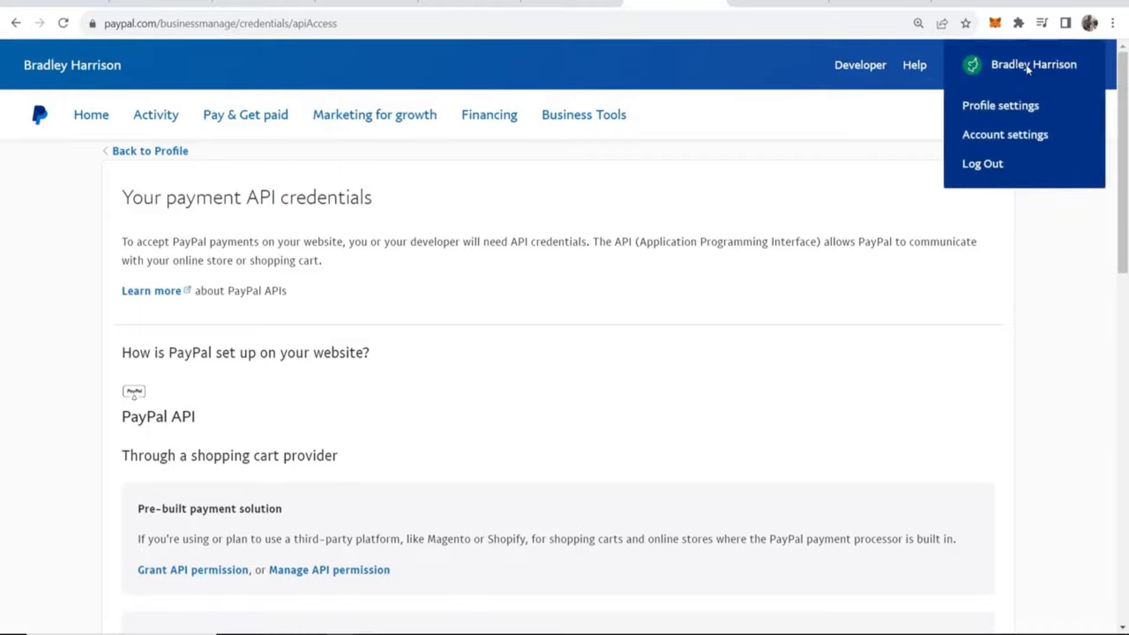
click(992, 141)
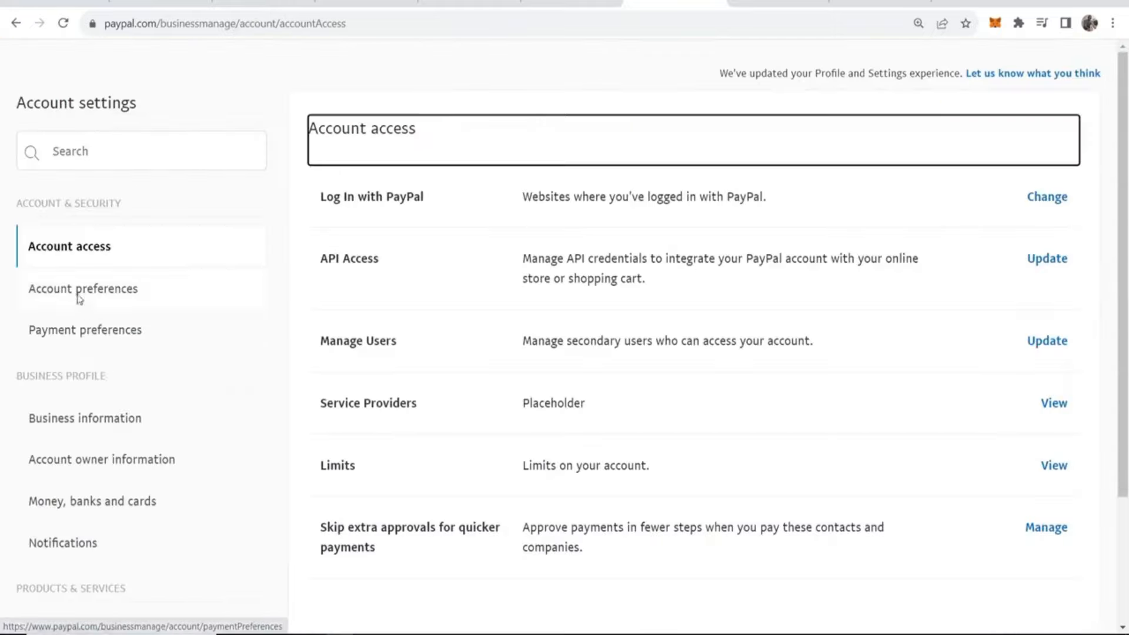
scroll(97, 259, up, 2)
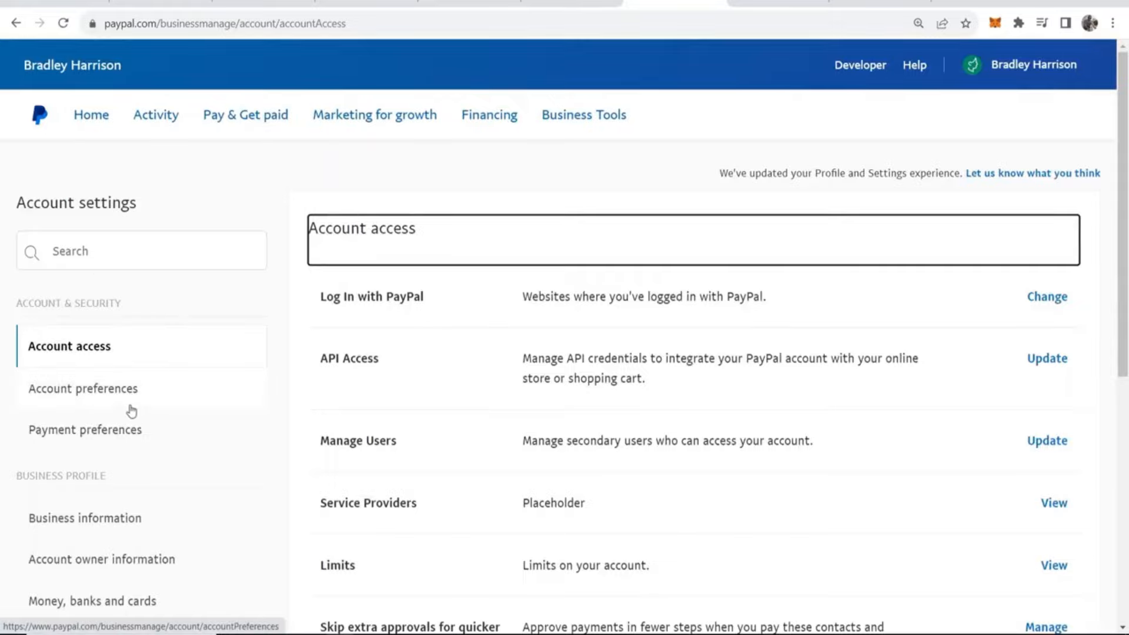
scroll(132, 411, down, 2)
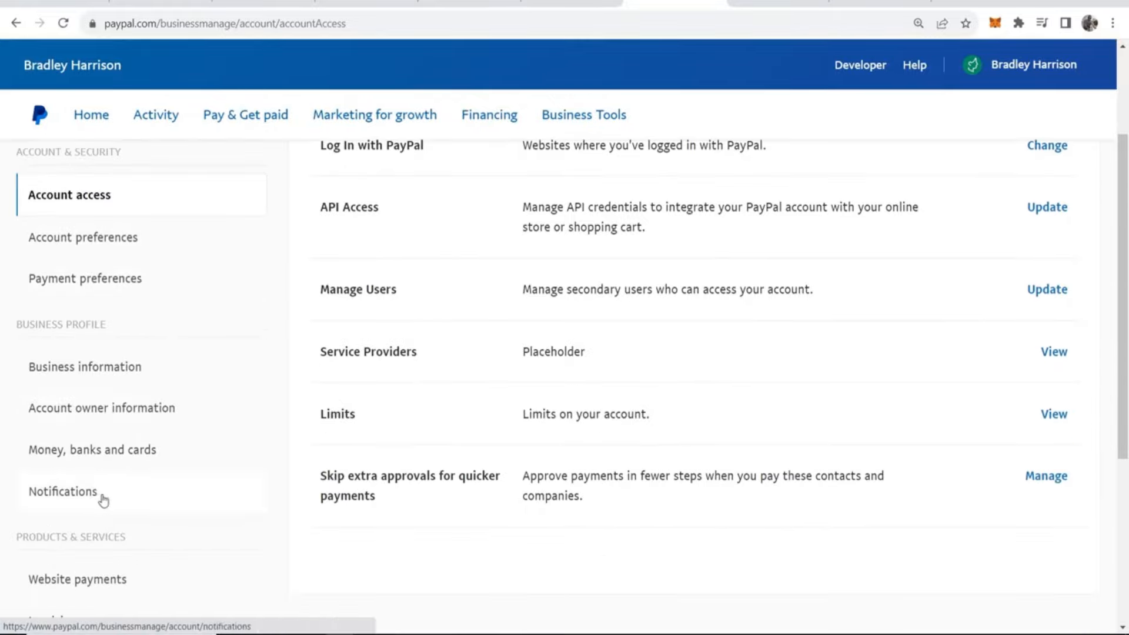
click(89, 496)
scroll(430, 369, up, 1)
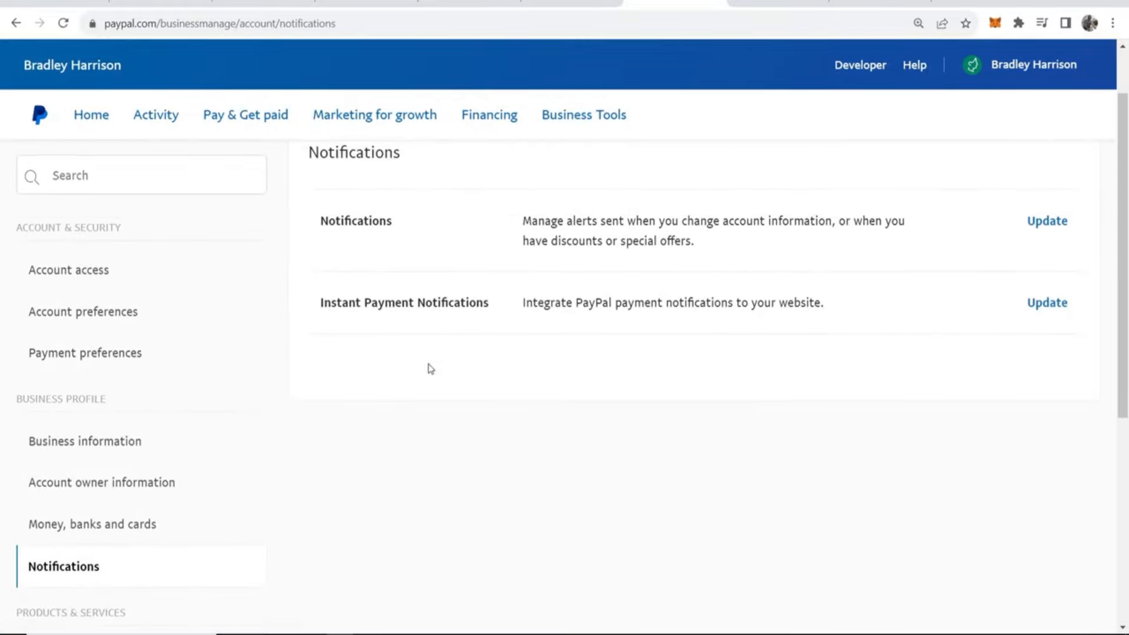
- Open PayPal's Instant Payment Notifications for updating and choose to configure the IPN settings
drag(319, 304, 489, 305)
click(517, 324)
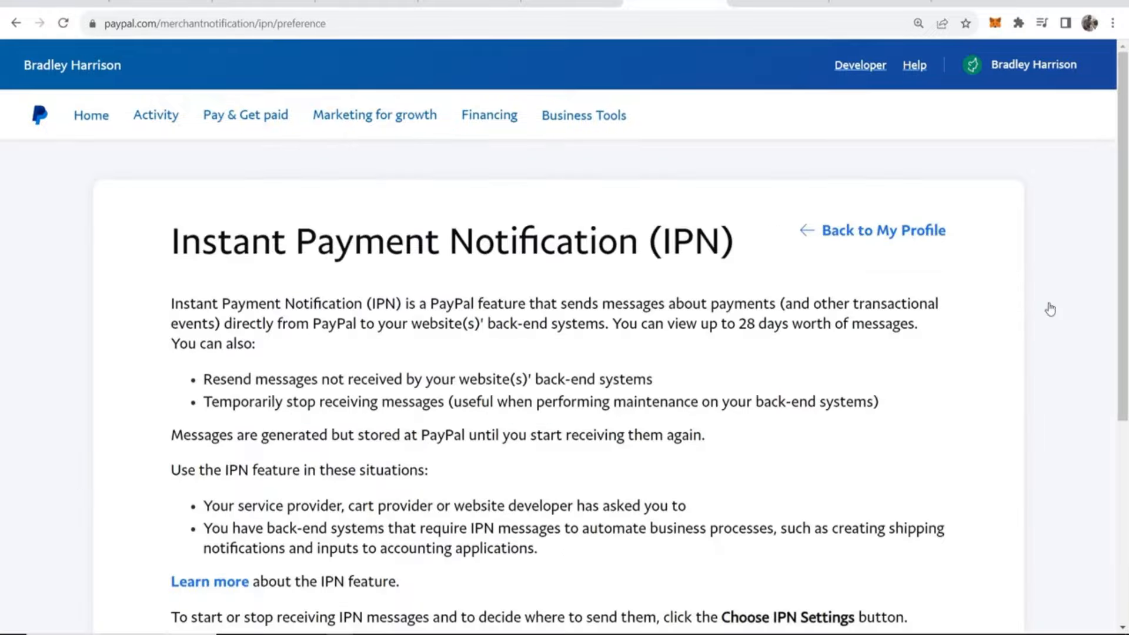
scroll(1048, 309, down, 5)
click(287, 347)
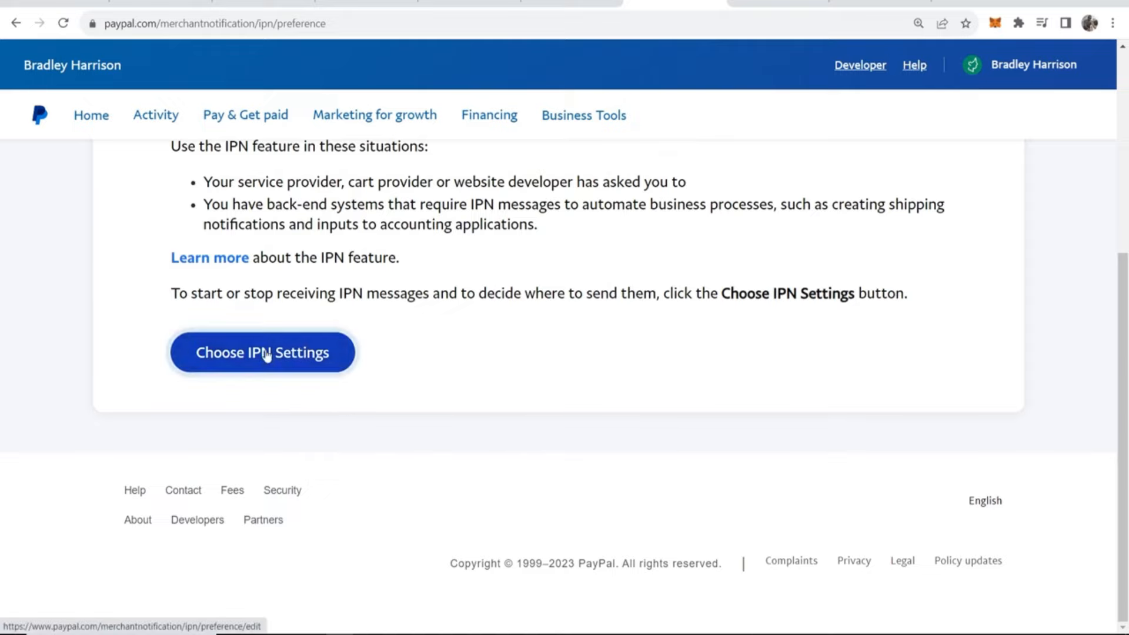
scroll(357, 315, down, 2)
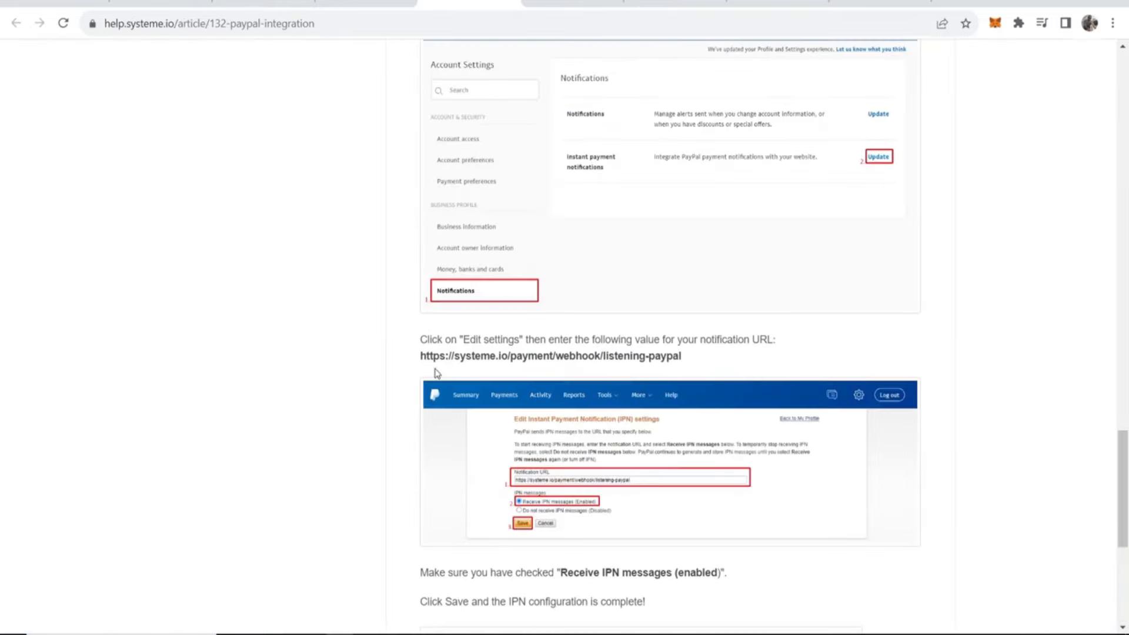
drag(418, 358, 670, 369)
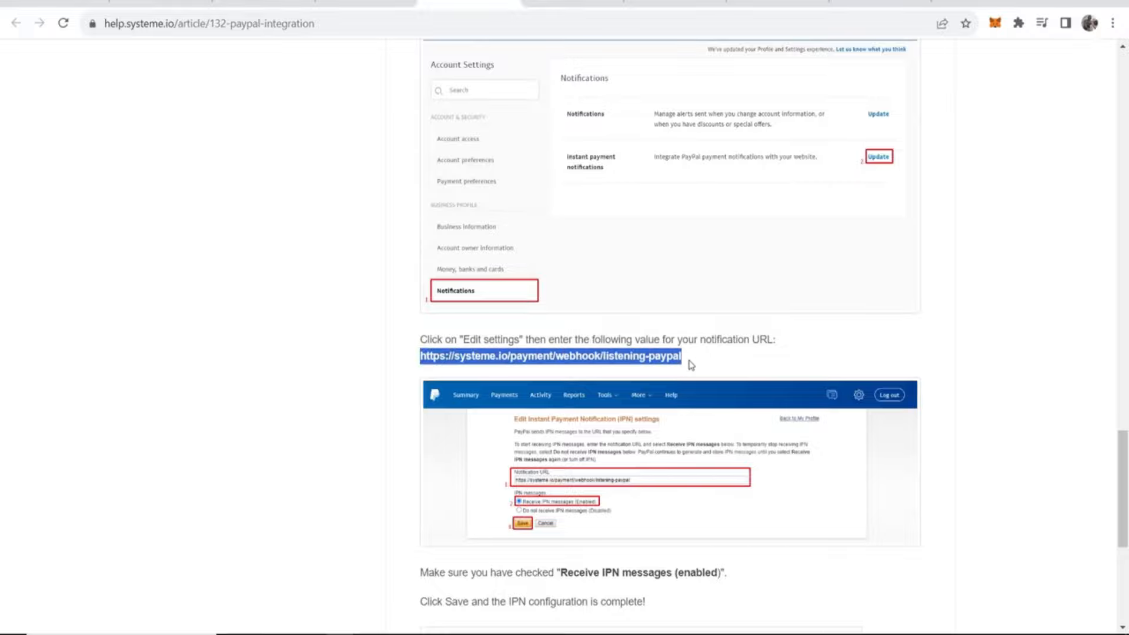
click(690, 365)
scroll(693, 367, up, 6)
scroll(693, 368, down, 5)
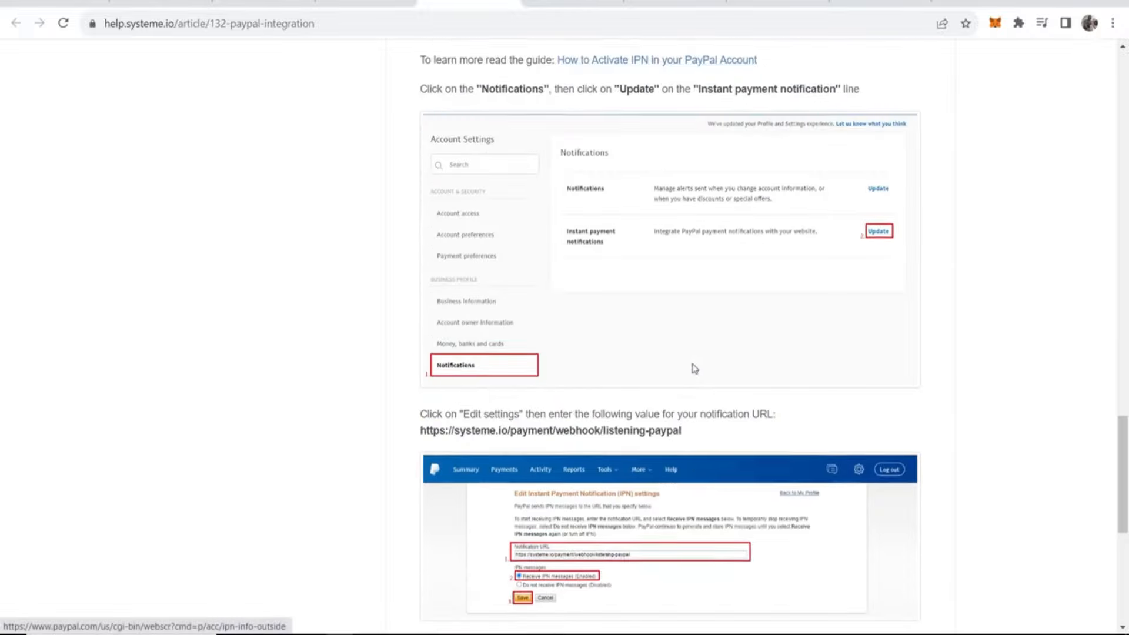
scroll(694, 368, down, 7)
scroll(693, 369, up, 7)
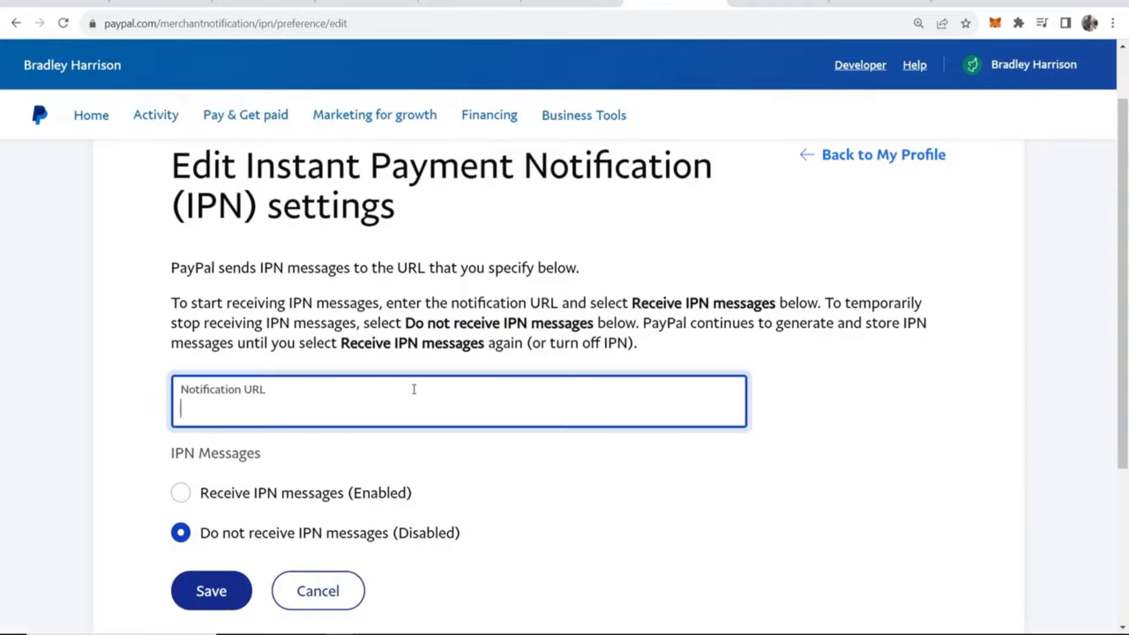
right_click(414, 388)
click(456, 247)
scroll(365, 414, down, 1)
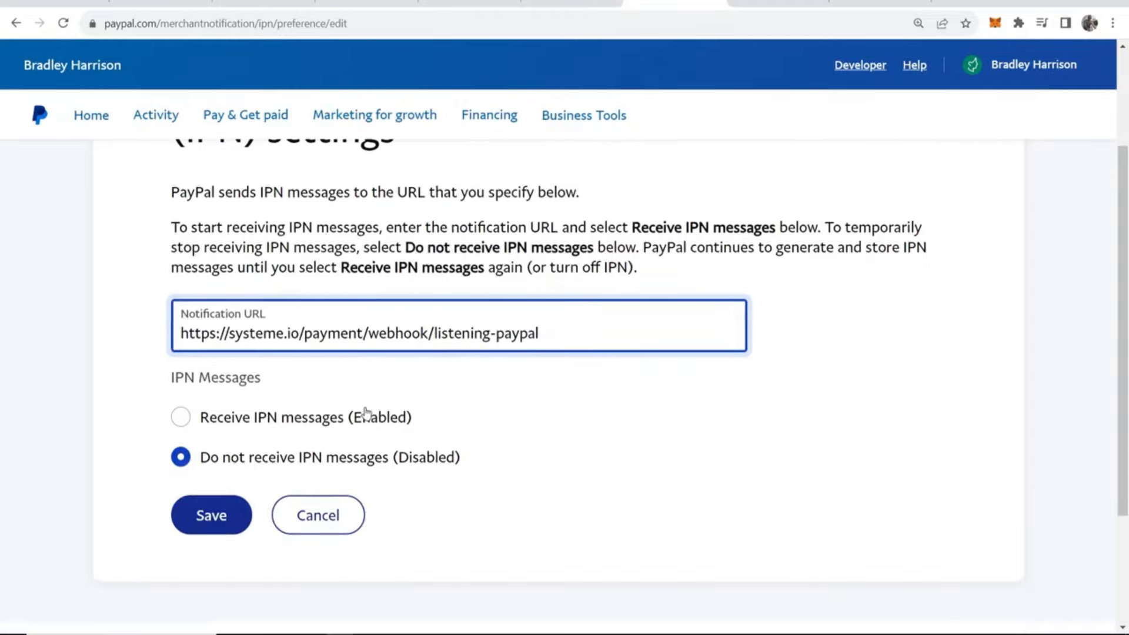
click(213, 524)
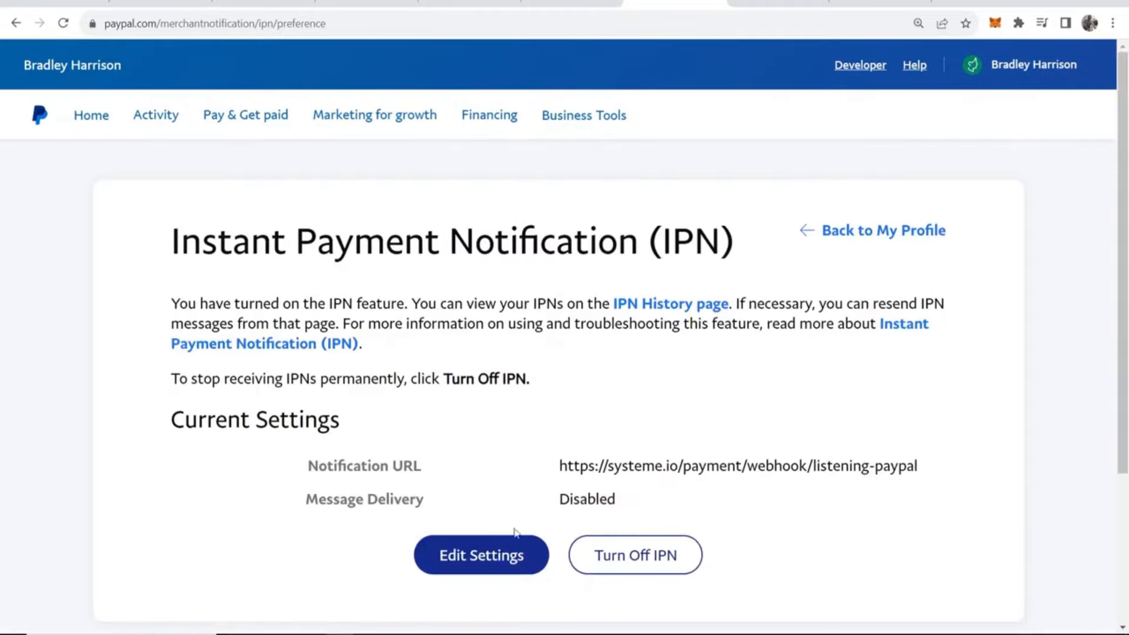
- Edit the IPN settings to receive IPN messages (Enabled) and save them
click(470, 554)
scroll(459, 542, down, 3)
click(179, 417)
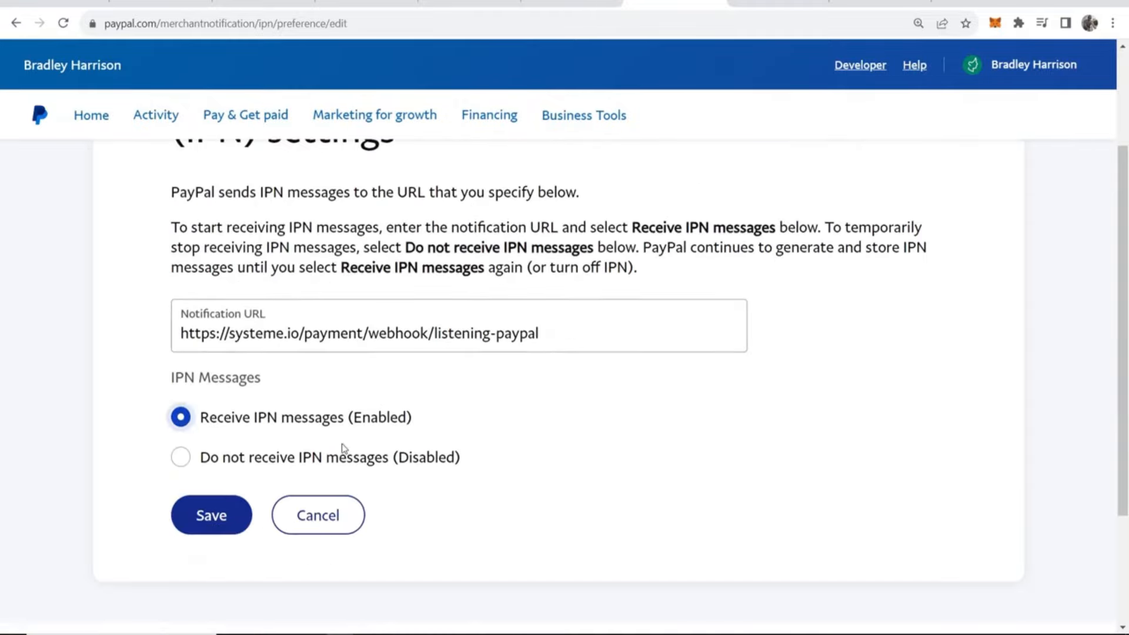
click(209, 531)
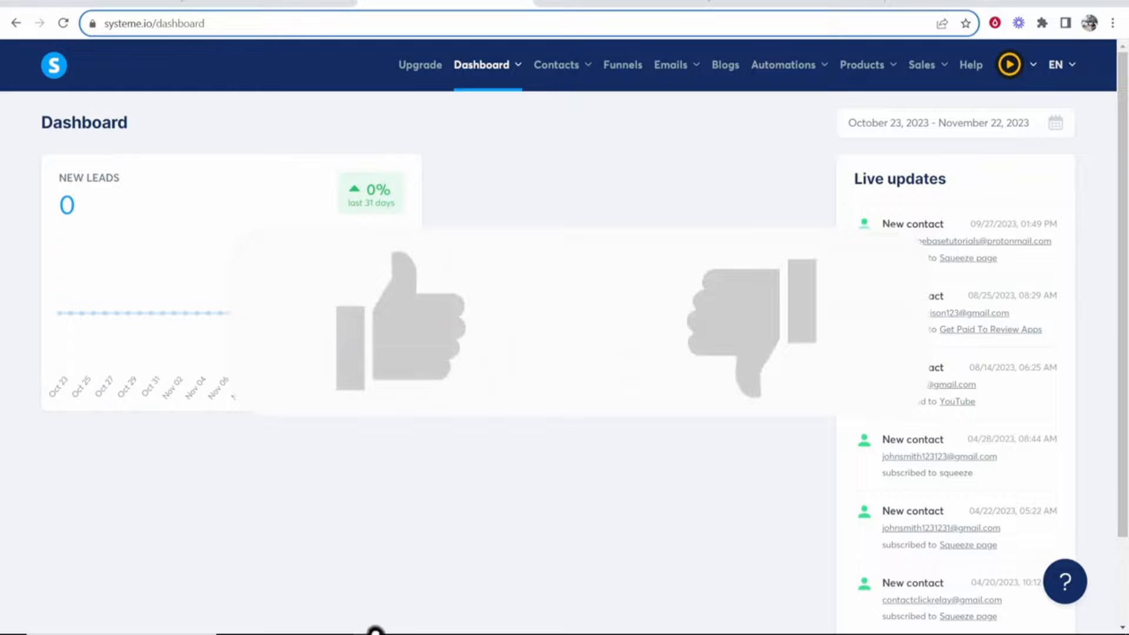
- Return to systeme.io, open the payment gateways in the account settings and start connecting Stripe
mouse_move(1007, 66)
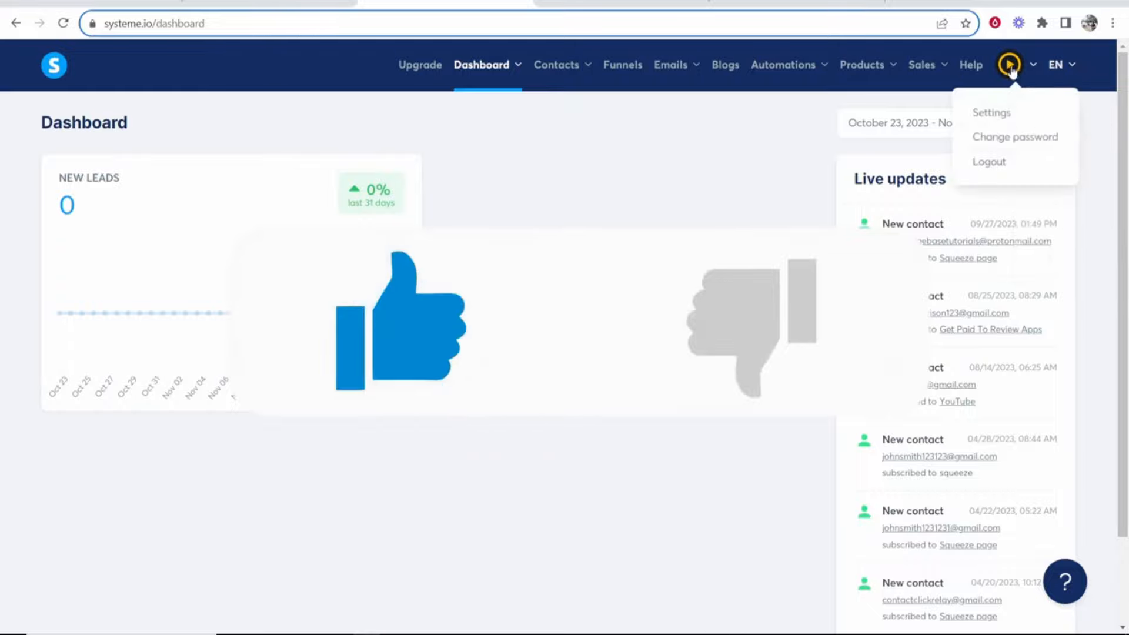
click(993, 114)
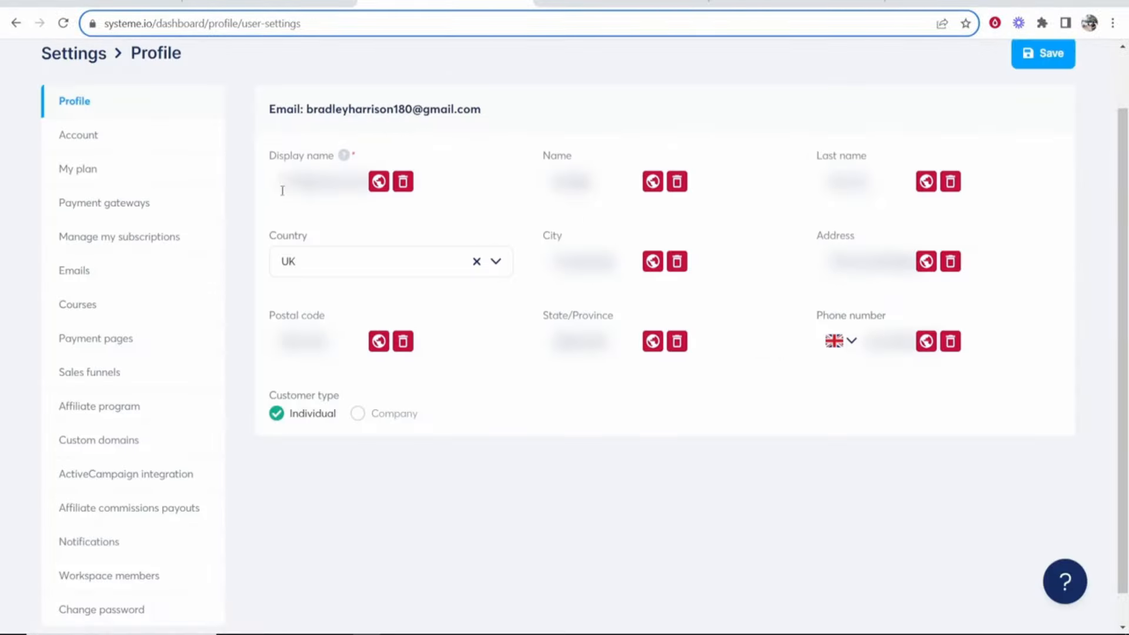
click(80, 206)
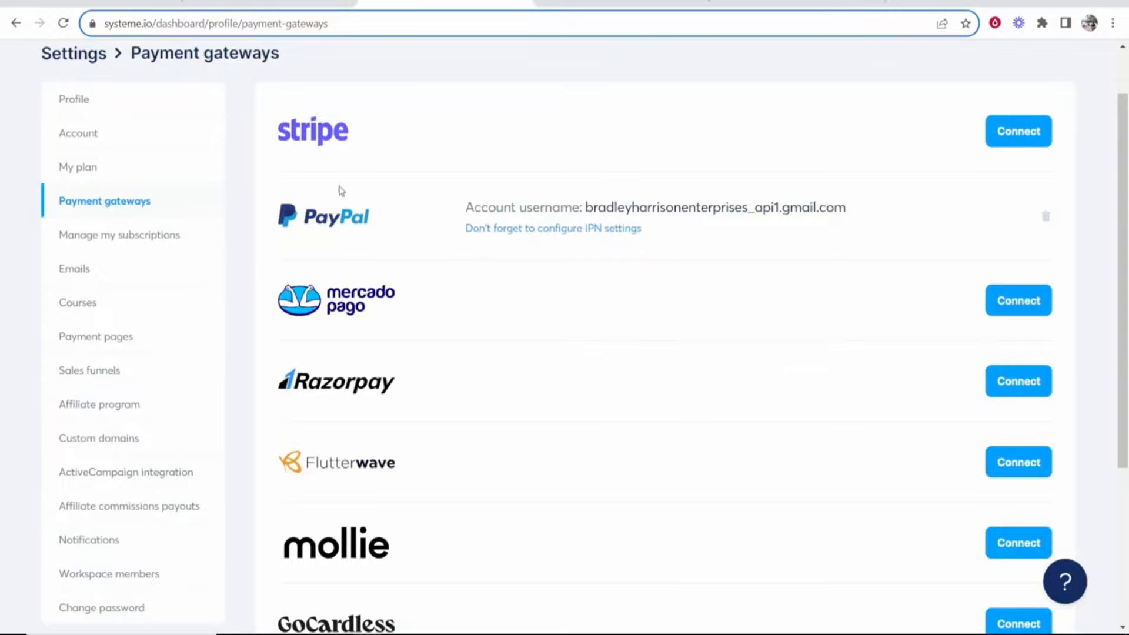
click(1023, 137)
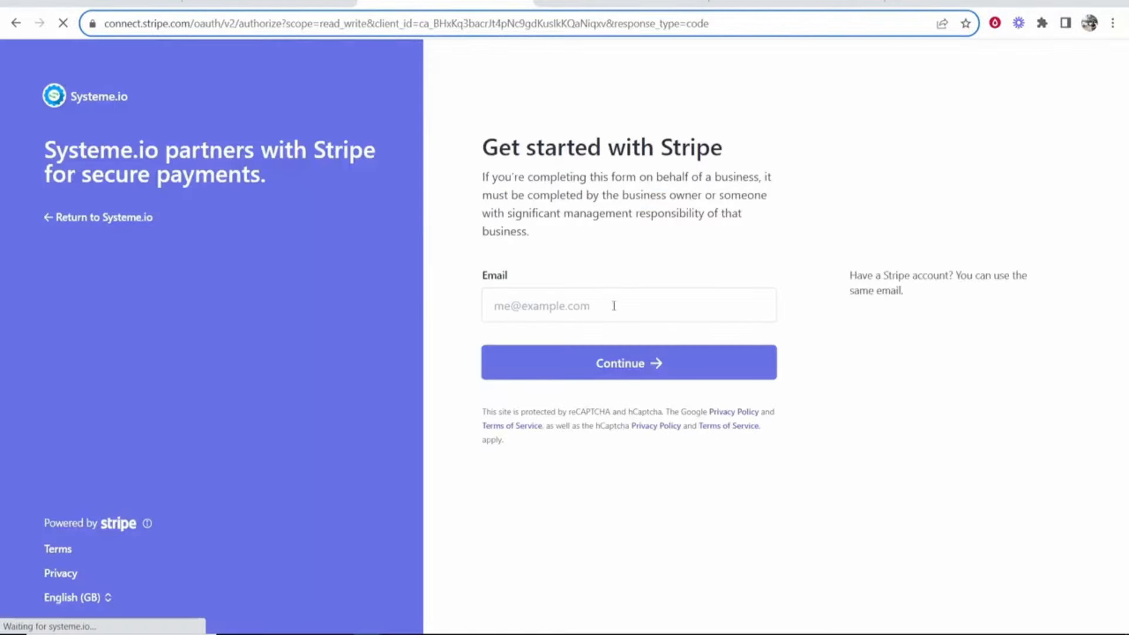
- Log in to Stripe with the account email and password, and enter the verification code from the authenticator app
drag(911, 297, 845, 273)
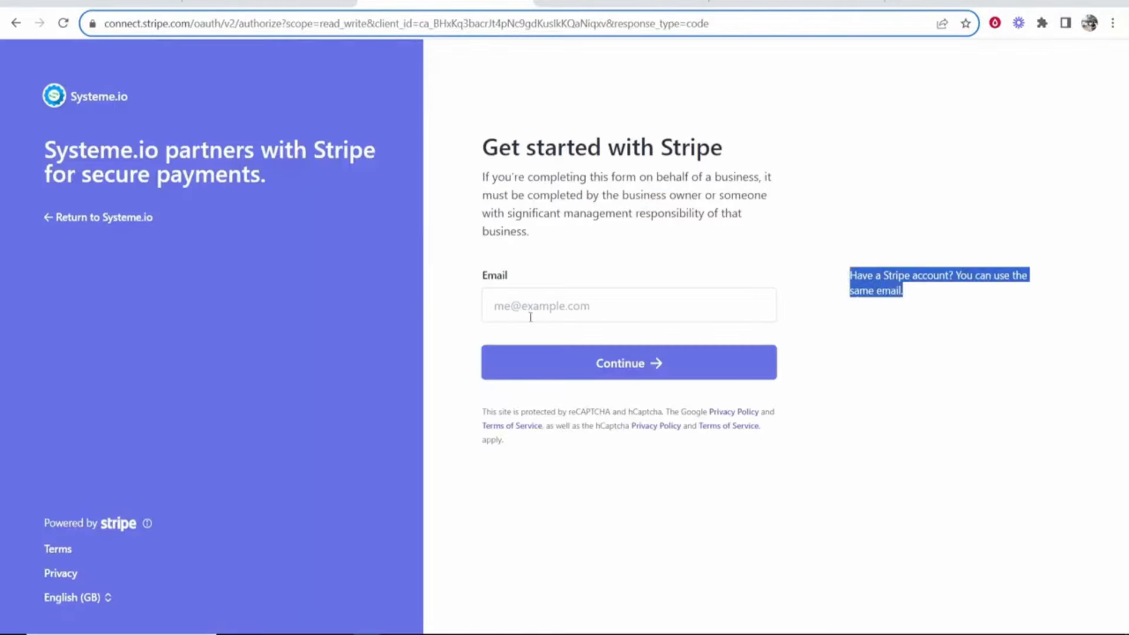
click(700, 311)
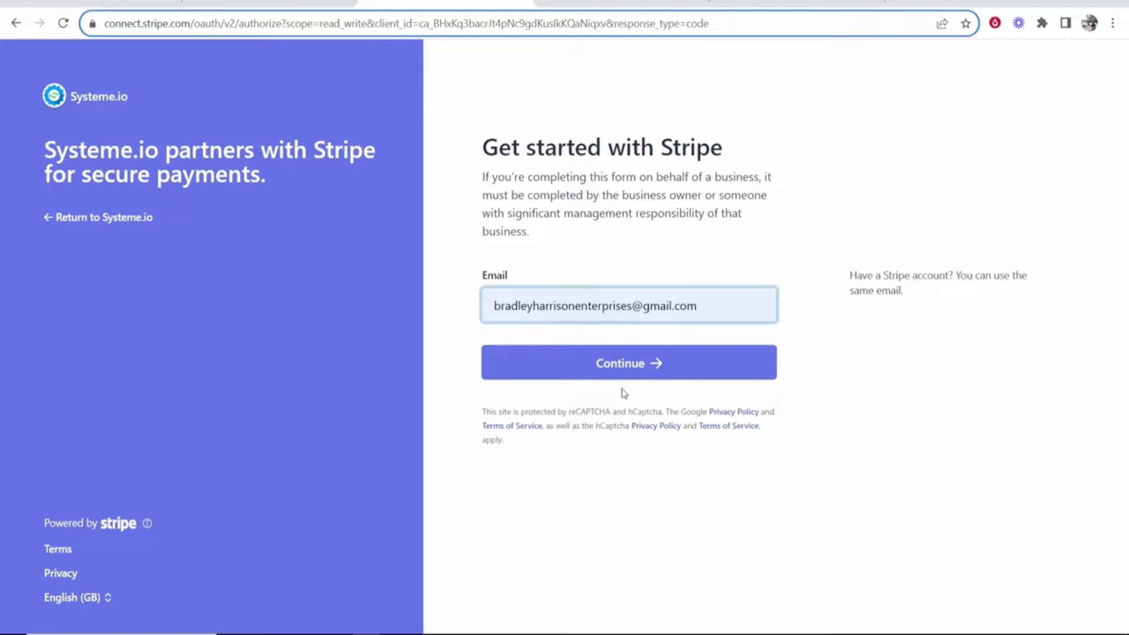
click(637, 366)
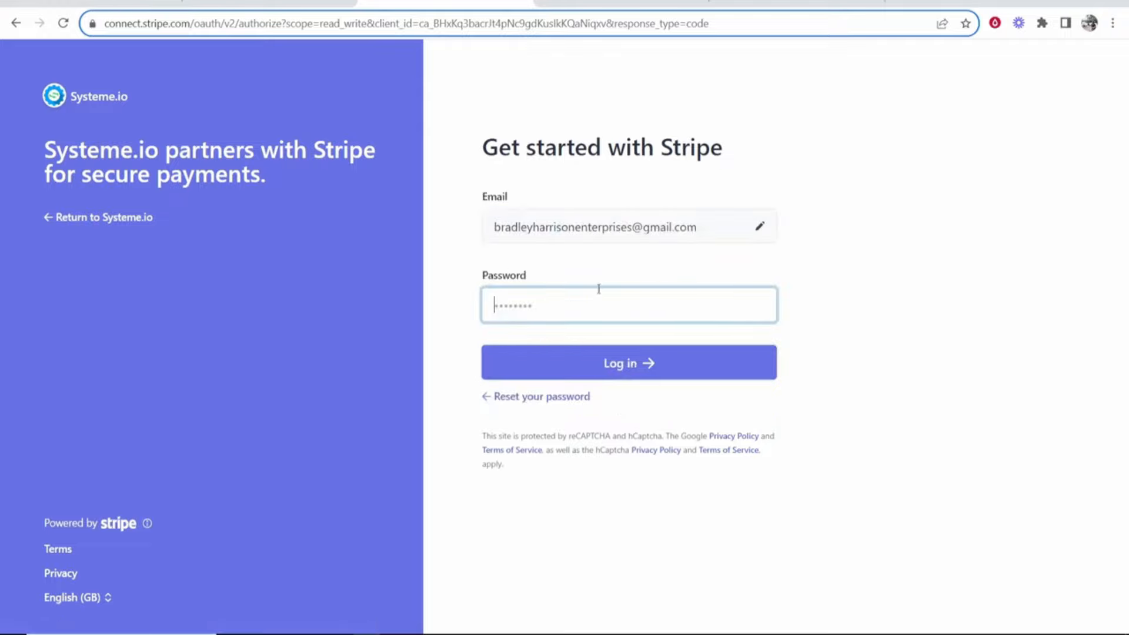
click(604, 376)
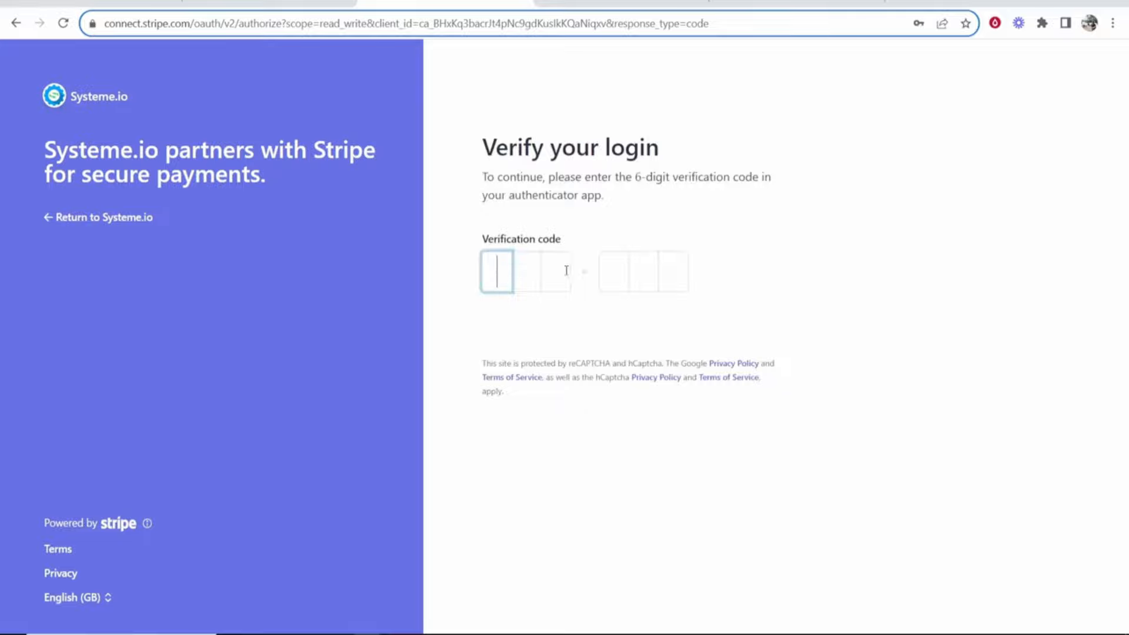
key(ctrl+v)
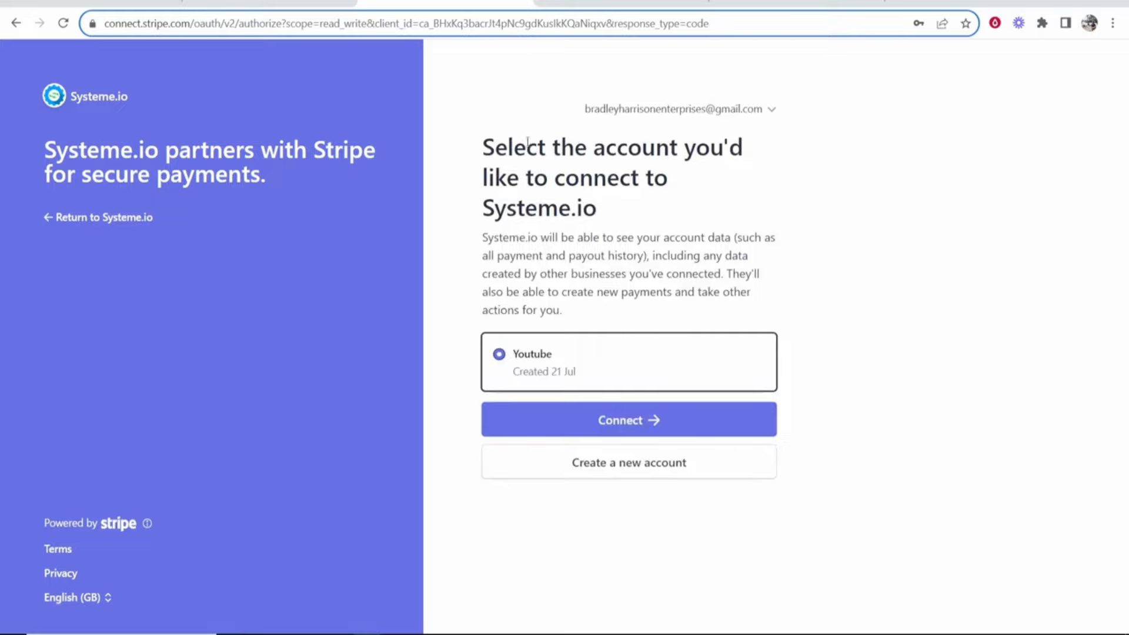
- Connect the existing Youtube Stripe account to Systeme.io
drag(483, 145, 608, 221)
click(618, 228)
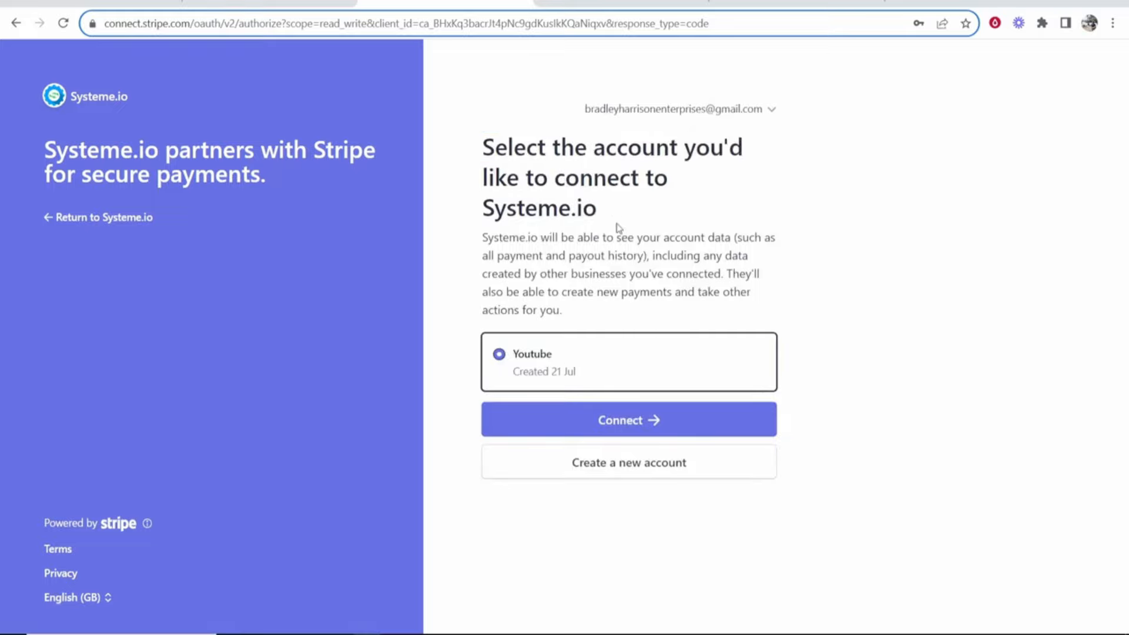
click(630, 424)
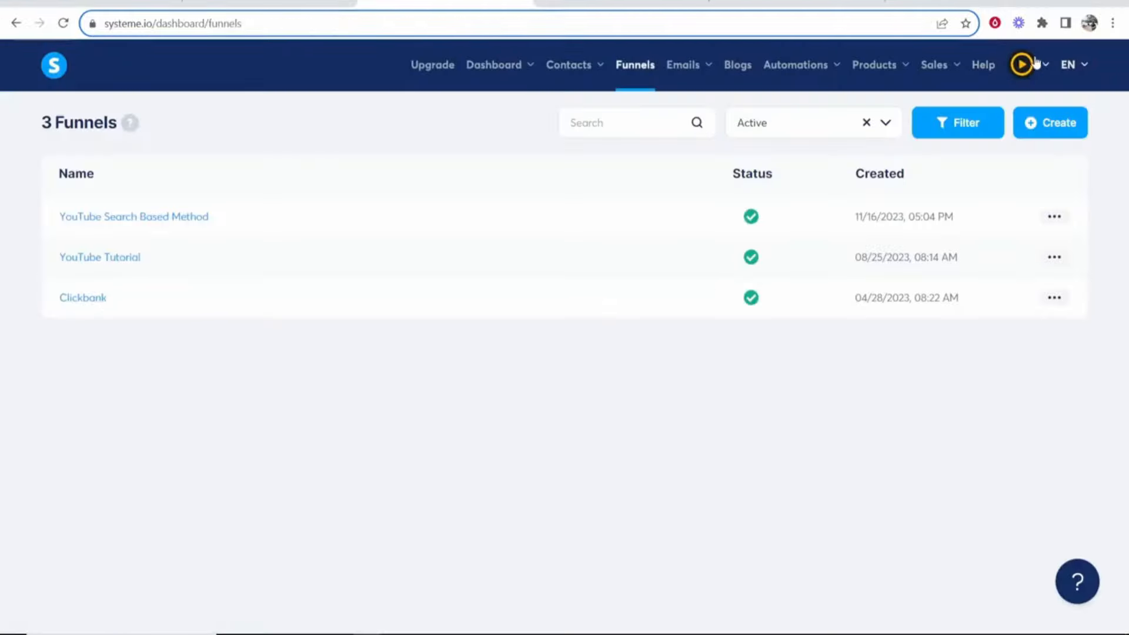
- Reopen the payment gateways in the account settings and check the Stripe integration status
mouse_move(1035, 63)
click(988, 113)
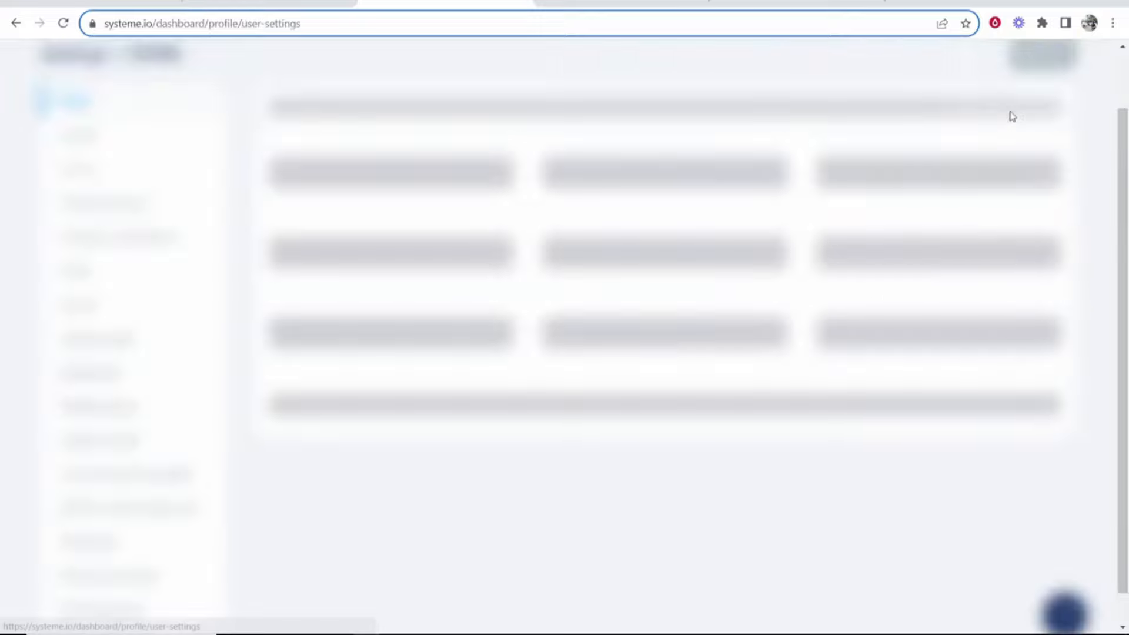
click(115, 217)
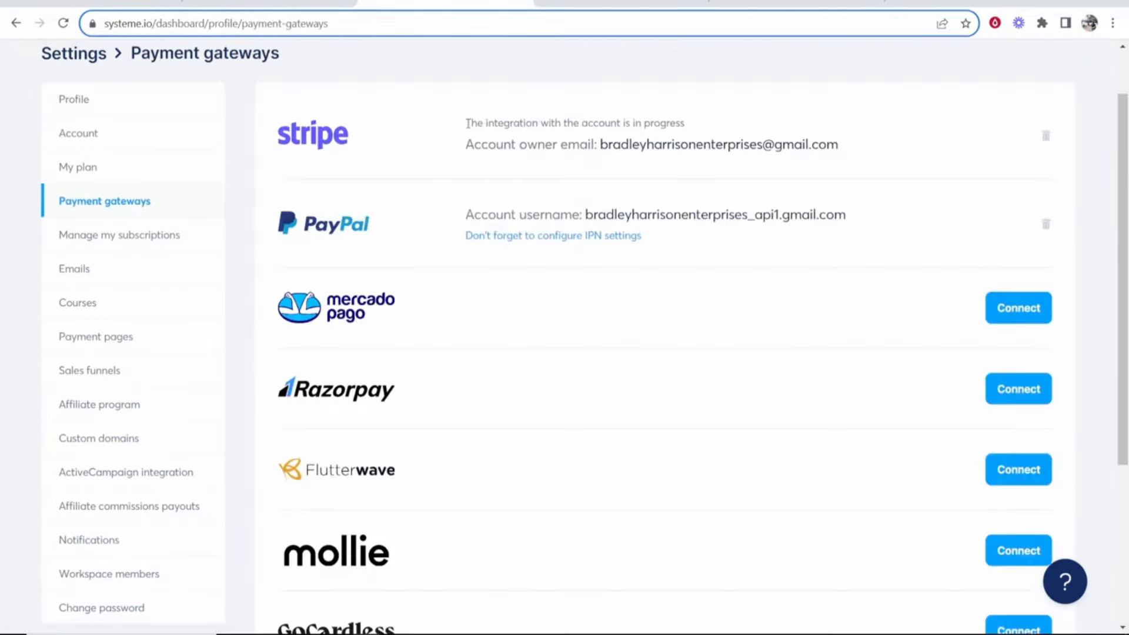
drag(467, 123, 530, 125)
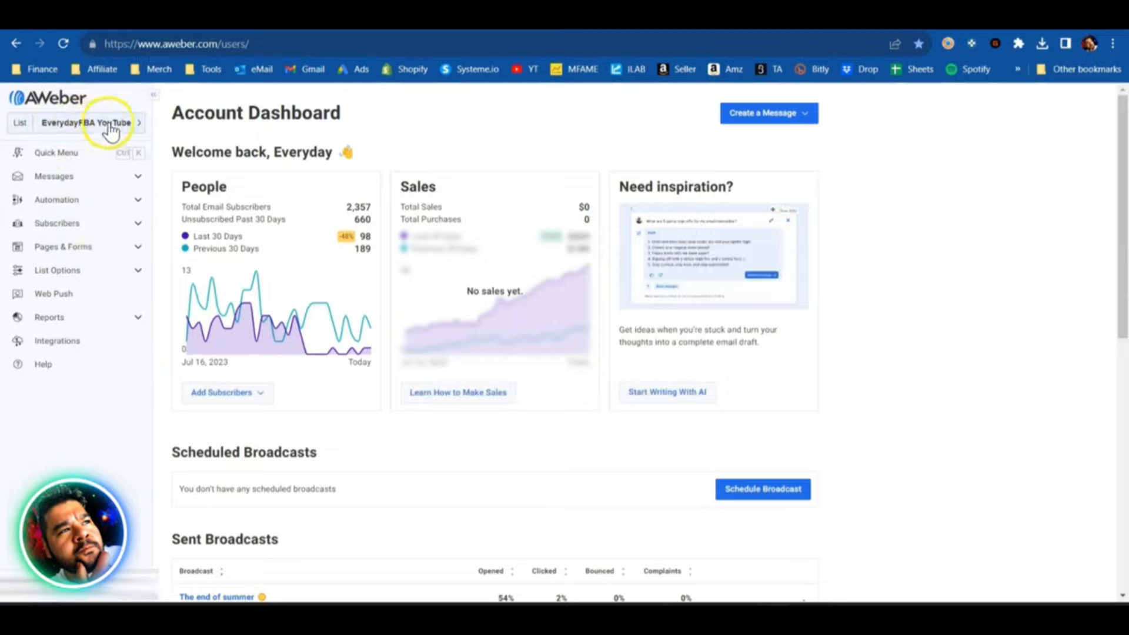
- Switch to AWeber and filter the EverydayFBA YouTube list's subscribers to those currently subscribed
click(101, 225)
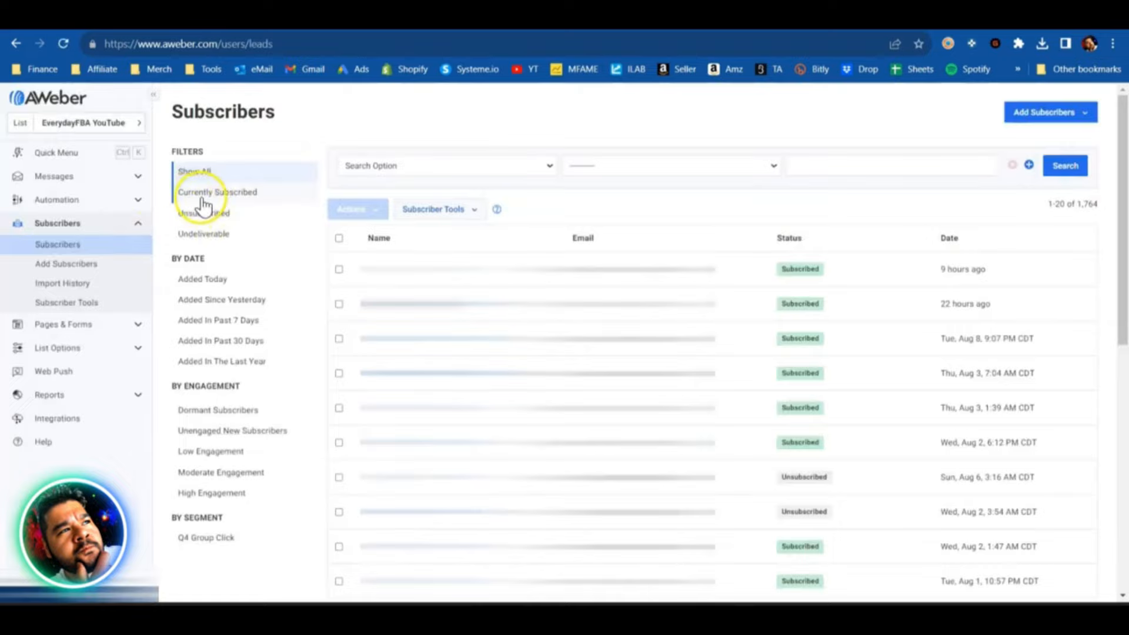
click(217, 192)
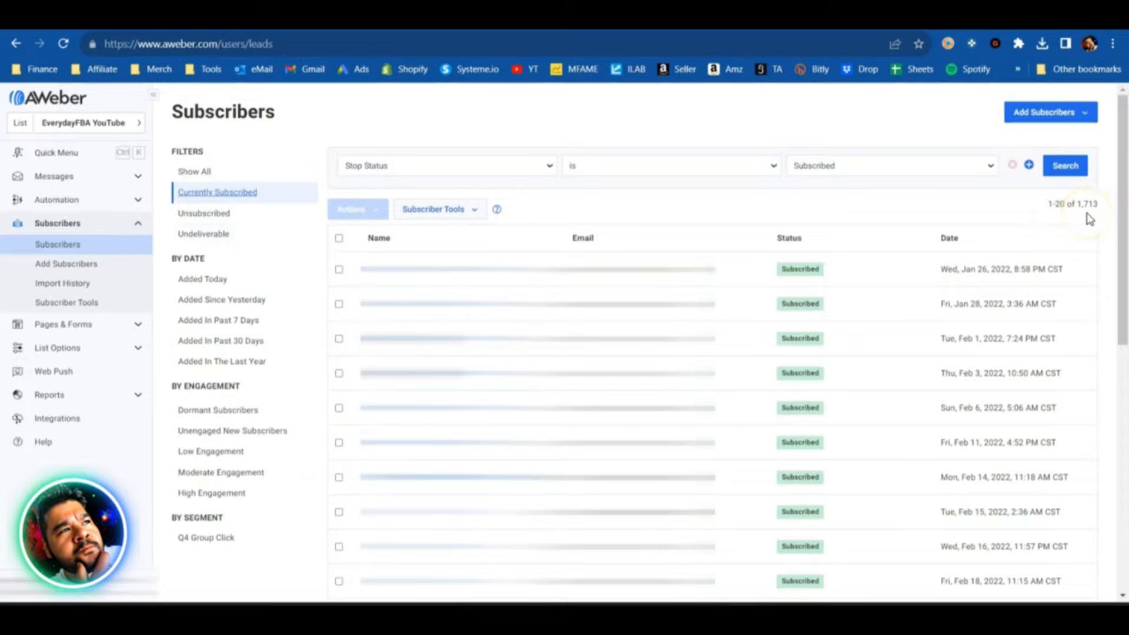
- Export the currently subscribed contacts as a CSV file and open the downloaded file in Excel
scroll(435, 411, down, 8)
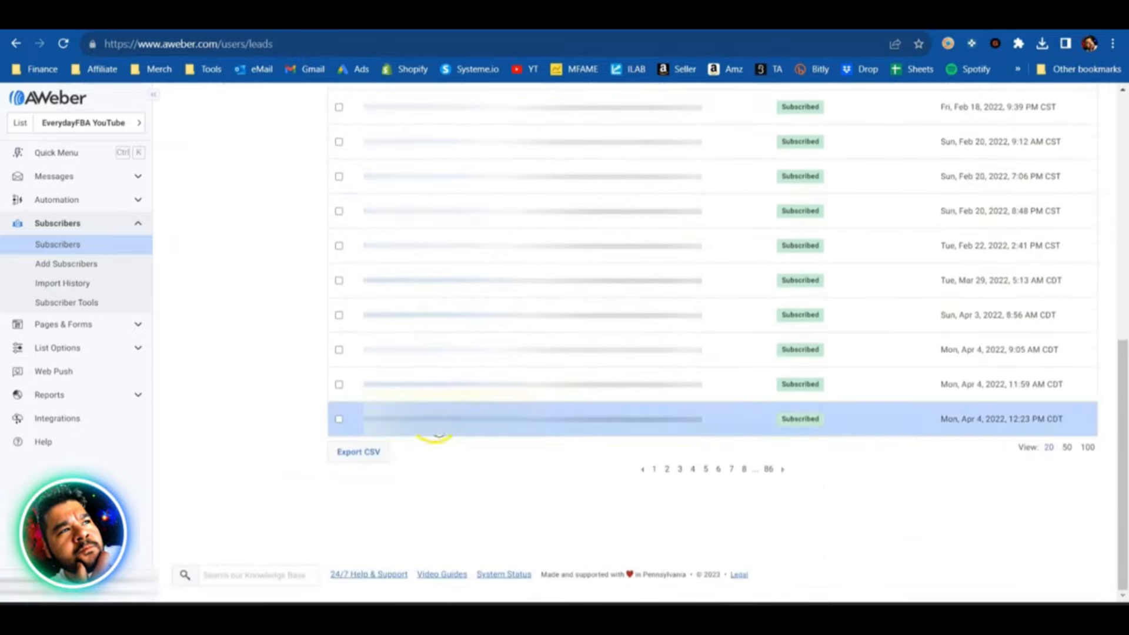
click(370, 462)
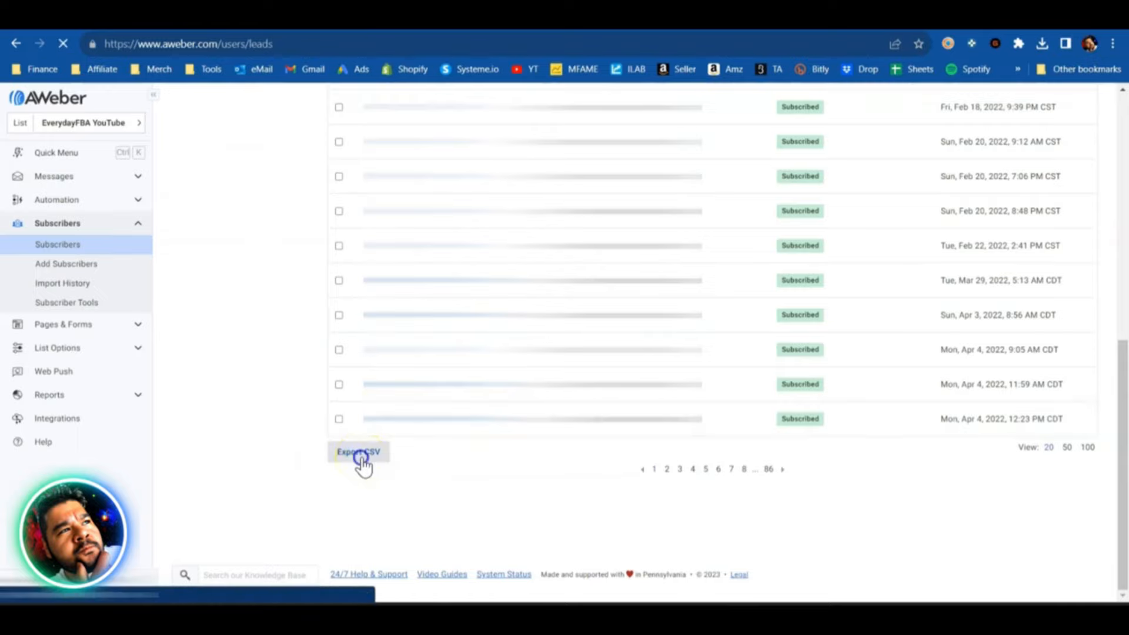
click(506, 501)
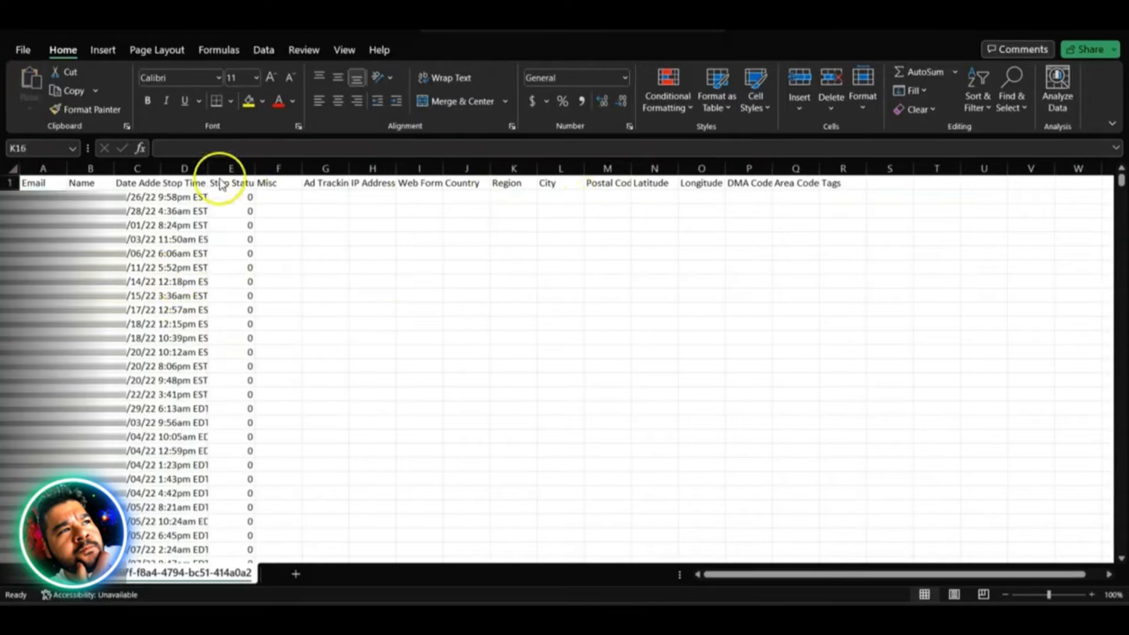
- Delete columns D through R, from Stop Time to Tags, and save the CSV with its Email, Name and Date Added columns
drag(186, 169, 839, 190)
right_click(840, 166)
click(868, 336)
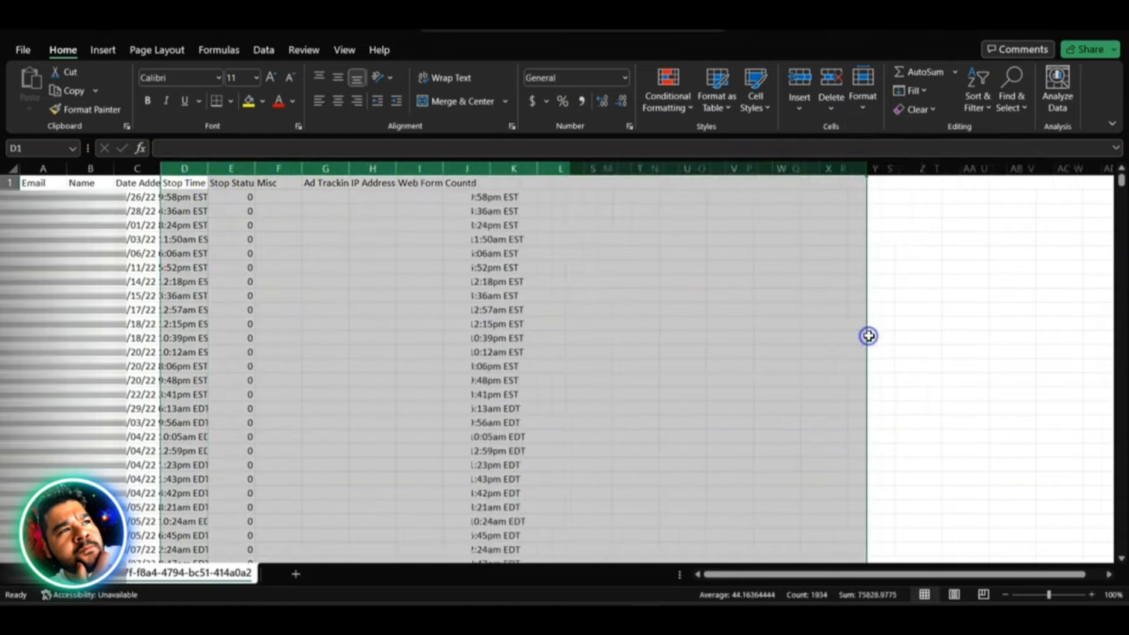
click(30, 182)
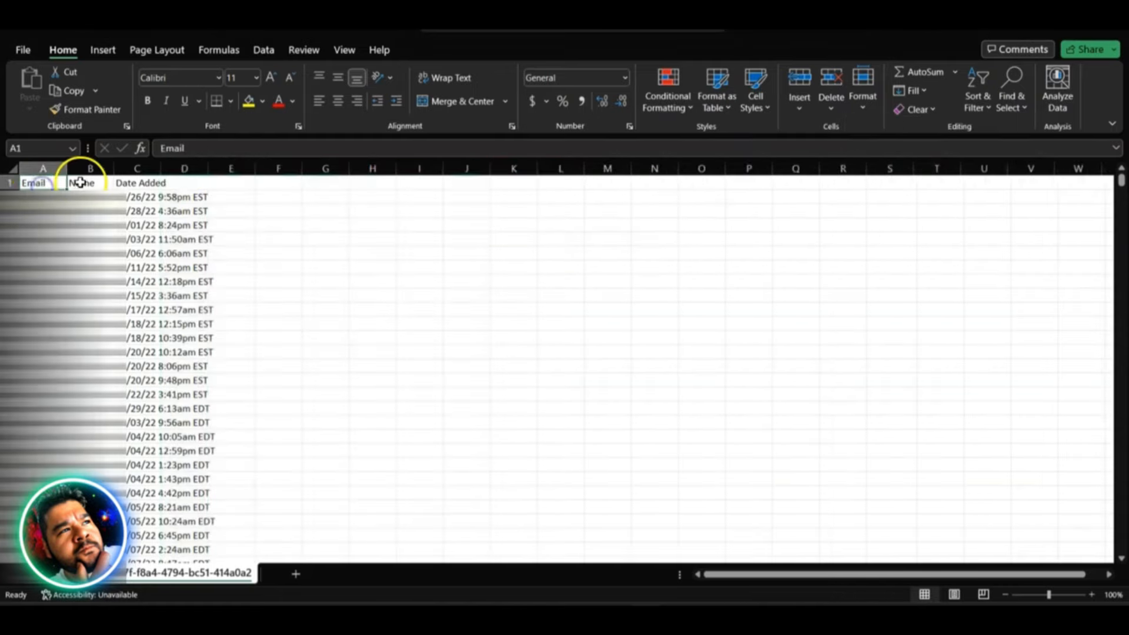
click(82, 183)
click(152, 182)
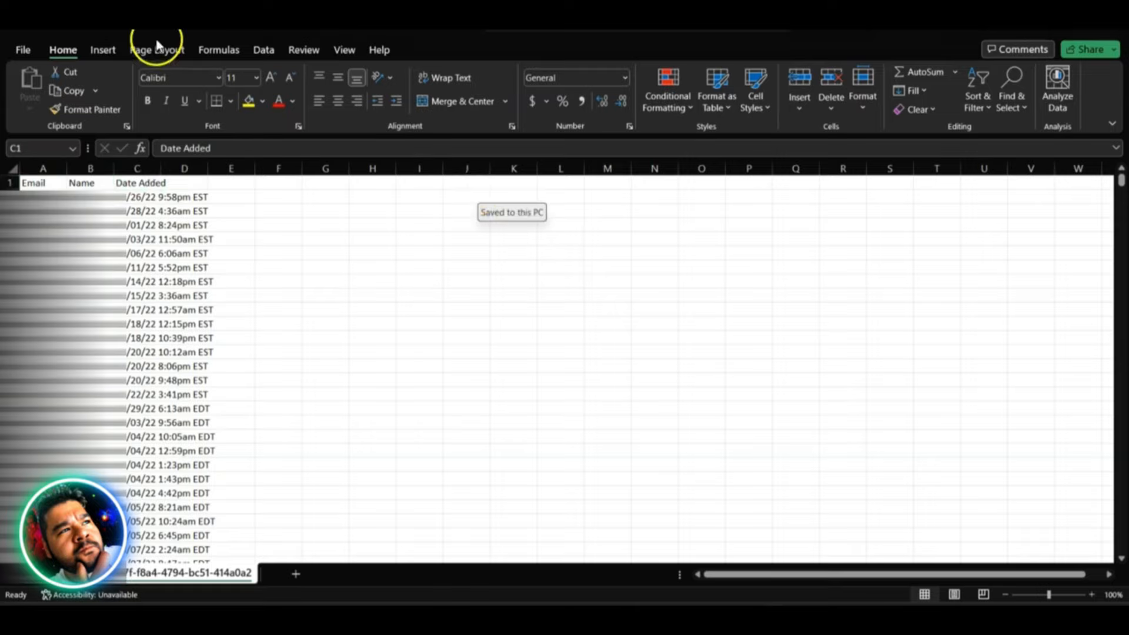
click(128, 30)
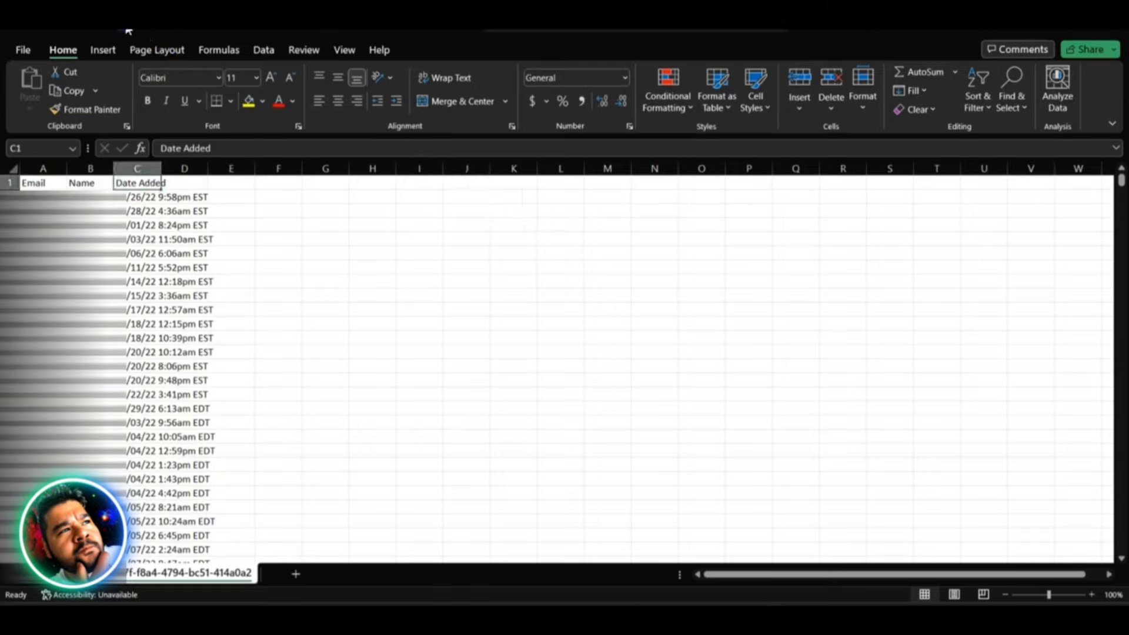
- Switch to systeme.io and open the contact import page from the contacts list
click(735, 615)
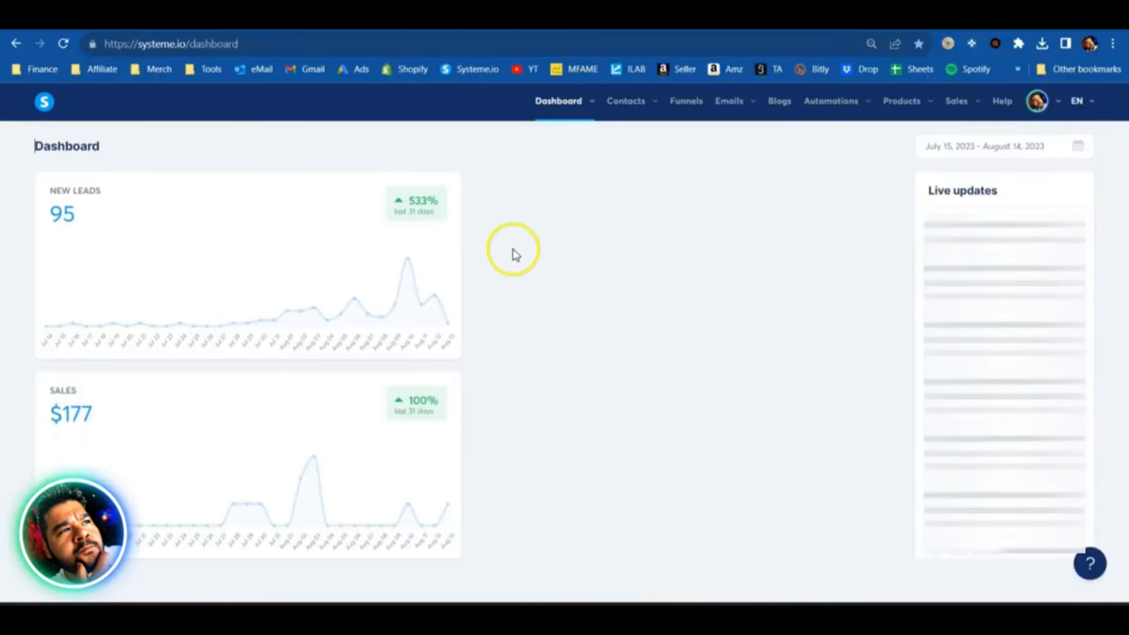
mouse_move(629, 101)
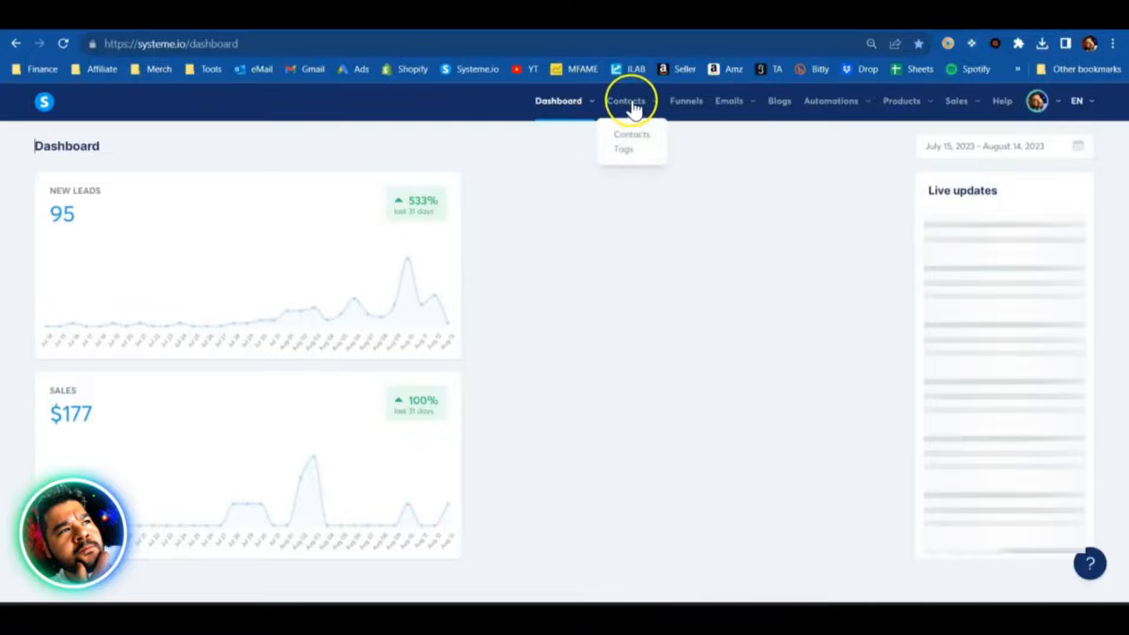
click(640, 141)
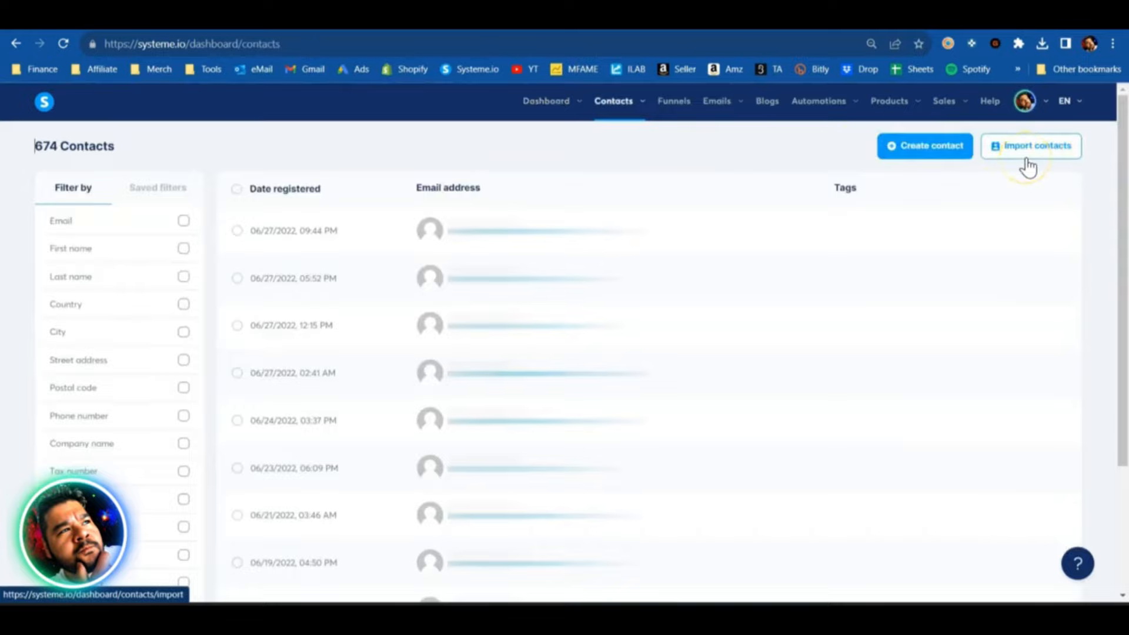
click(1029, 147)
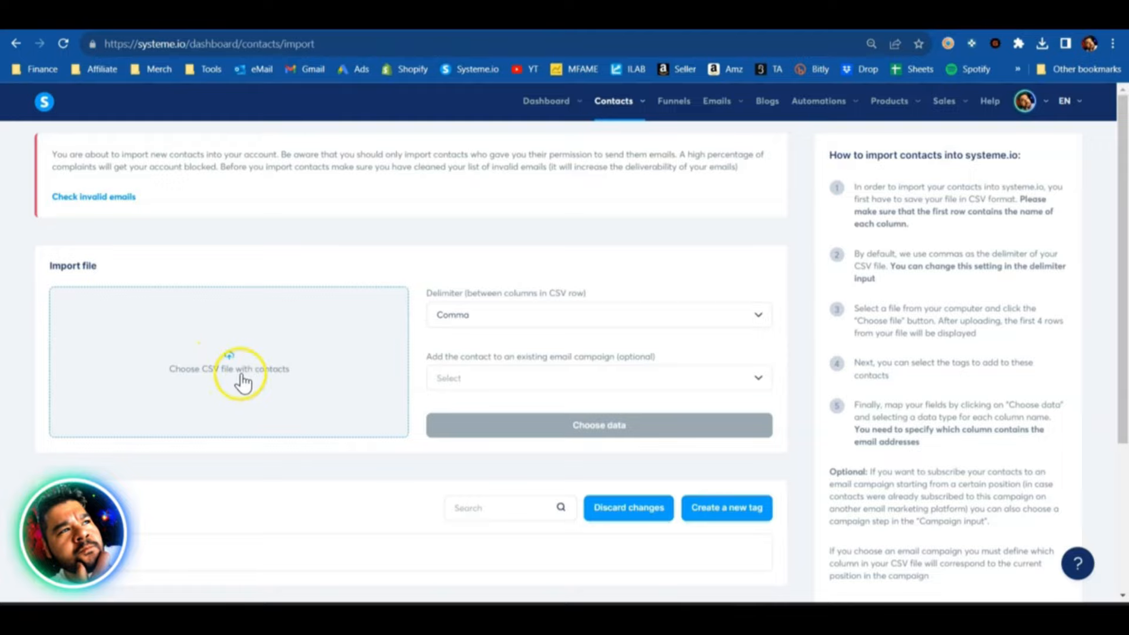
- Load 64da787f-f8a4-4794-bc51-414a0a218603.csv from Downloads as the import file, leaving the email campaign unselected
click(230, 360)
click(161, 148)
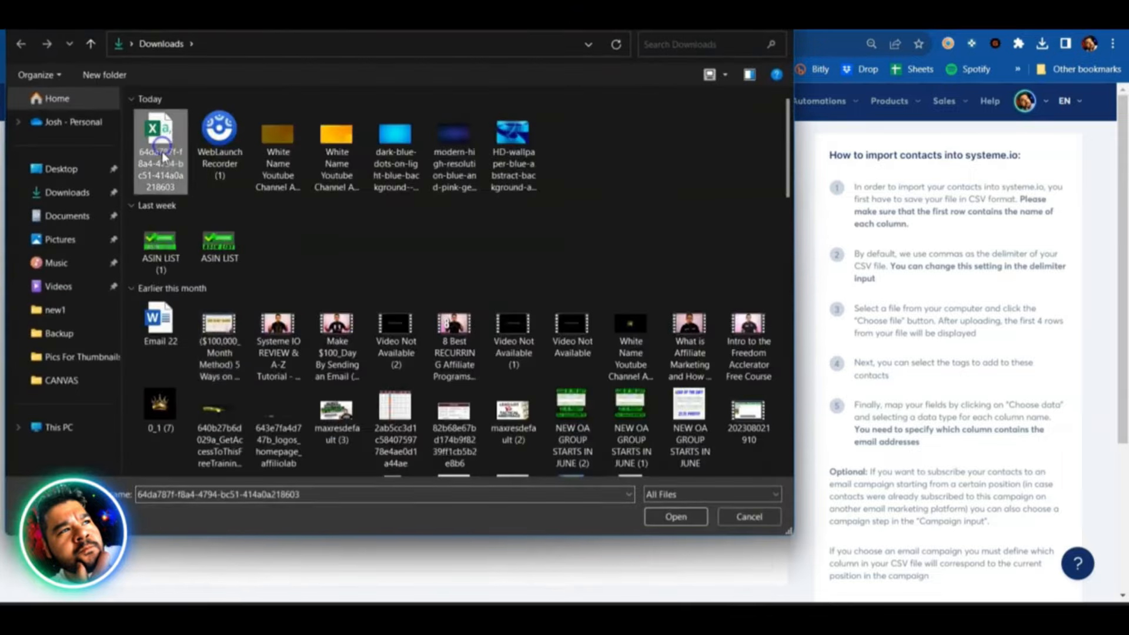
click(664, 519)
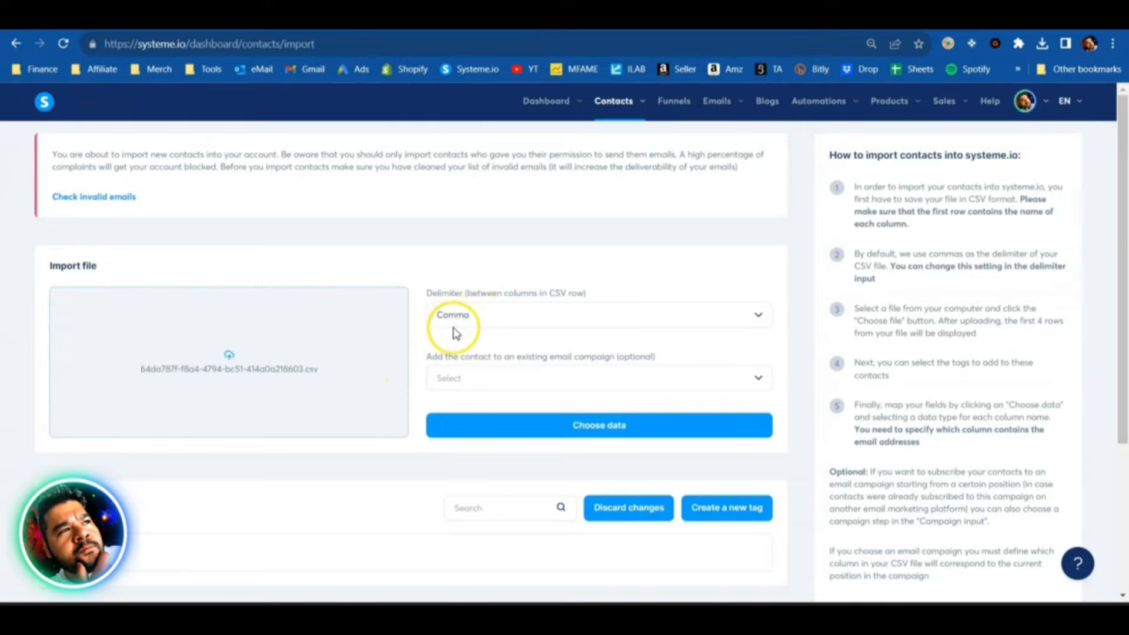
click(759, 382)
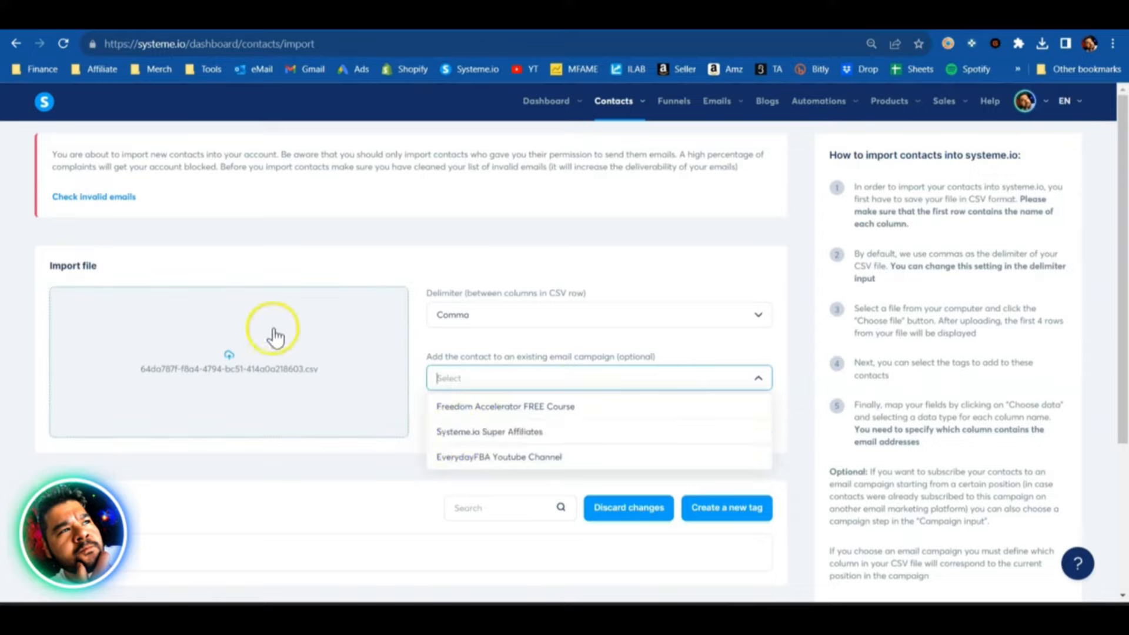
click(421, 327)
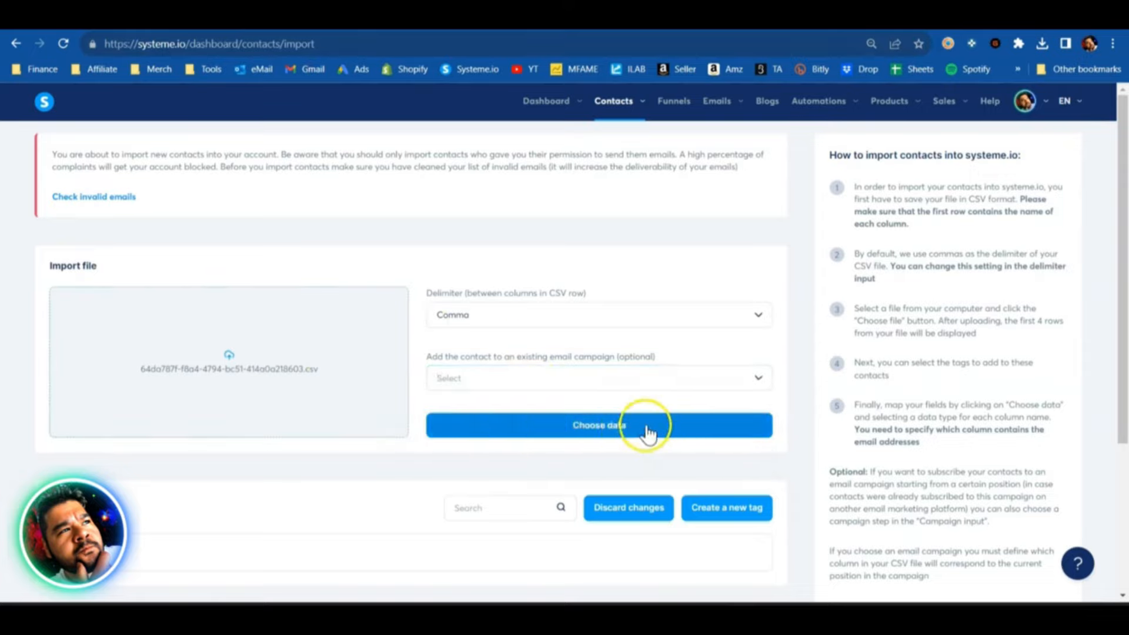
- Map the columns to Email, First name and contact registered date, and import the contacts
click(589, 427)
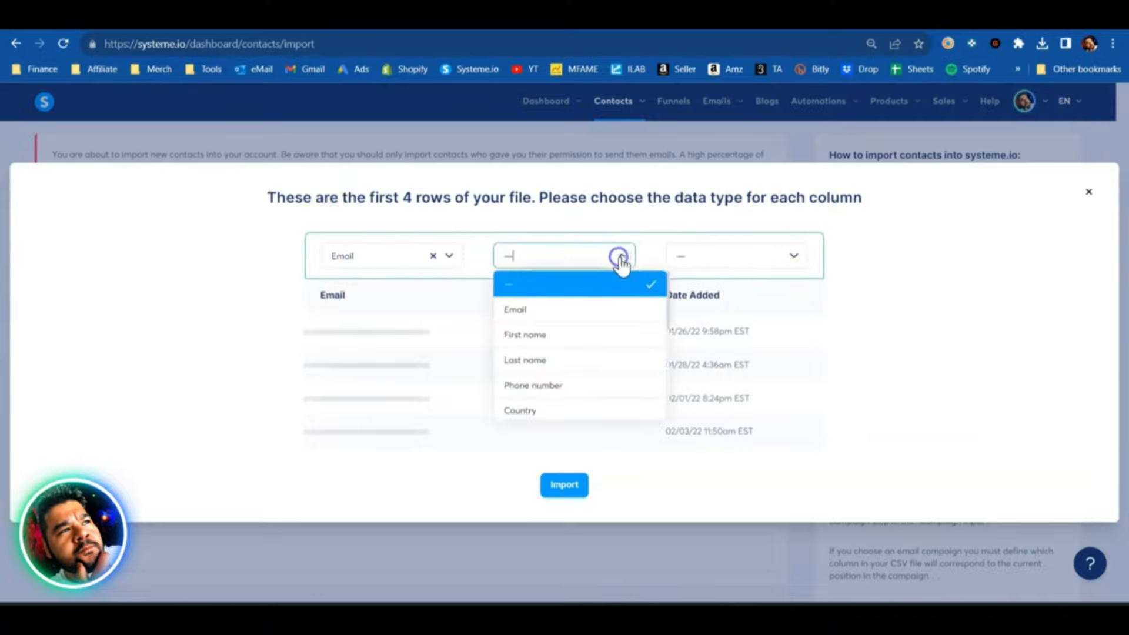
click(549, 334)
click(804, 259)
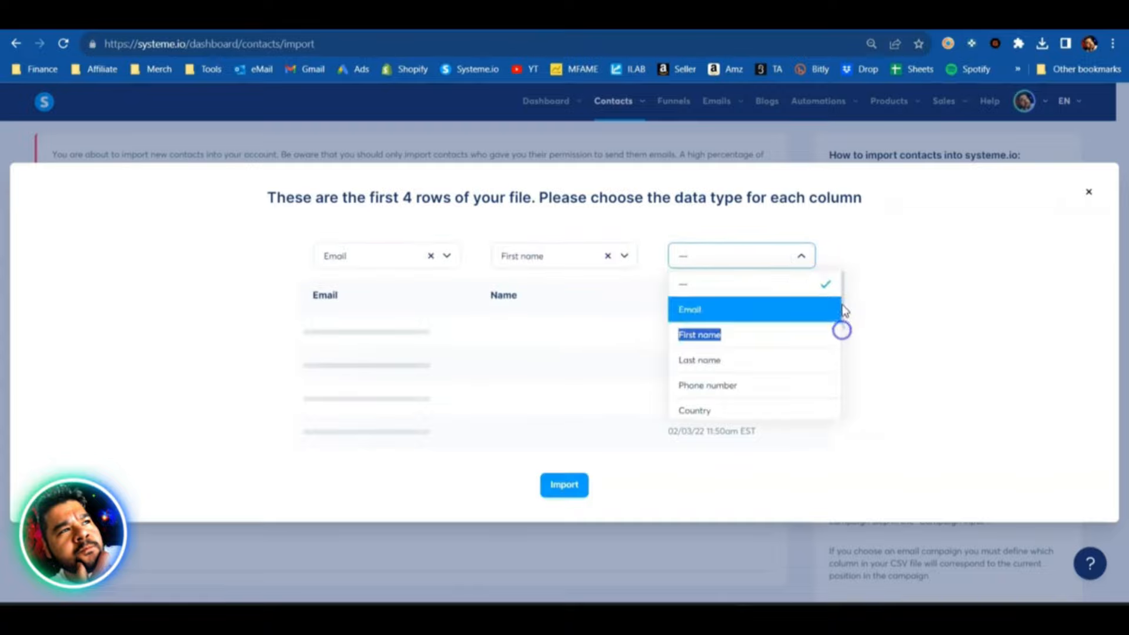
scroll(842, 331, down, 5)
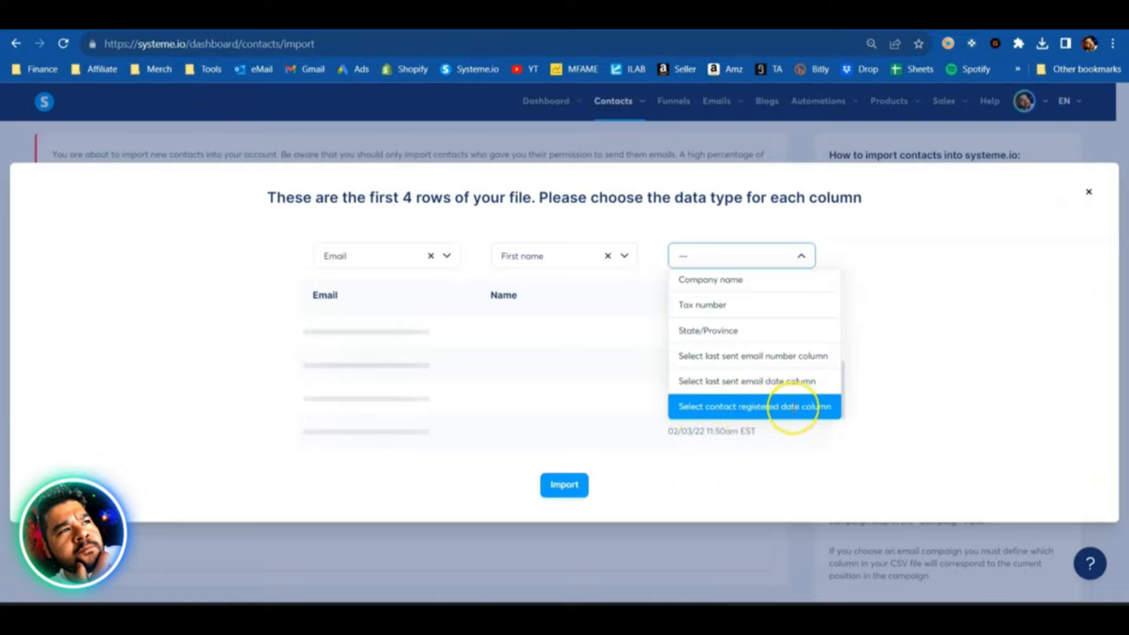
click(792, 406)
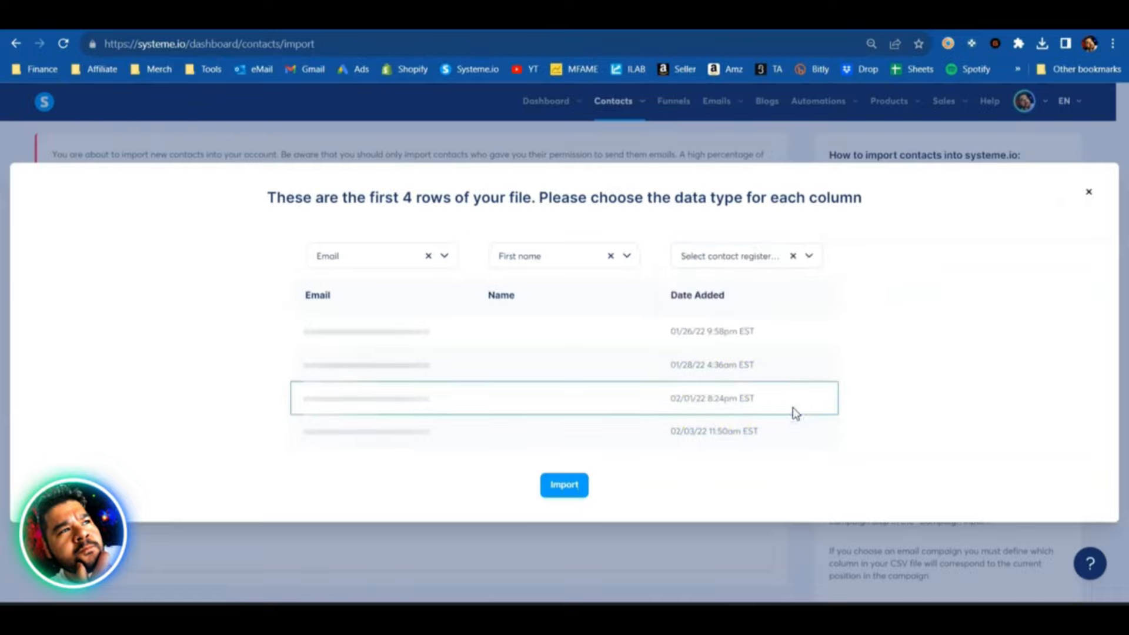
click(559, 492)
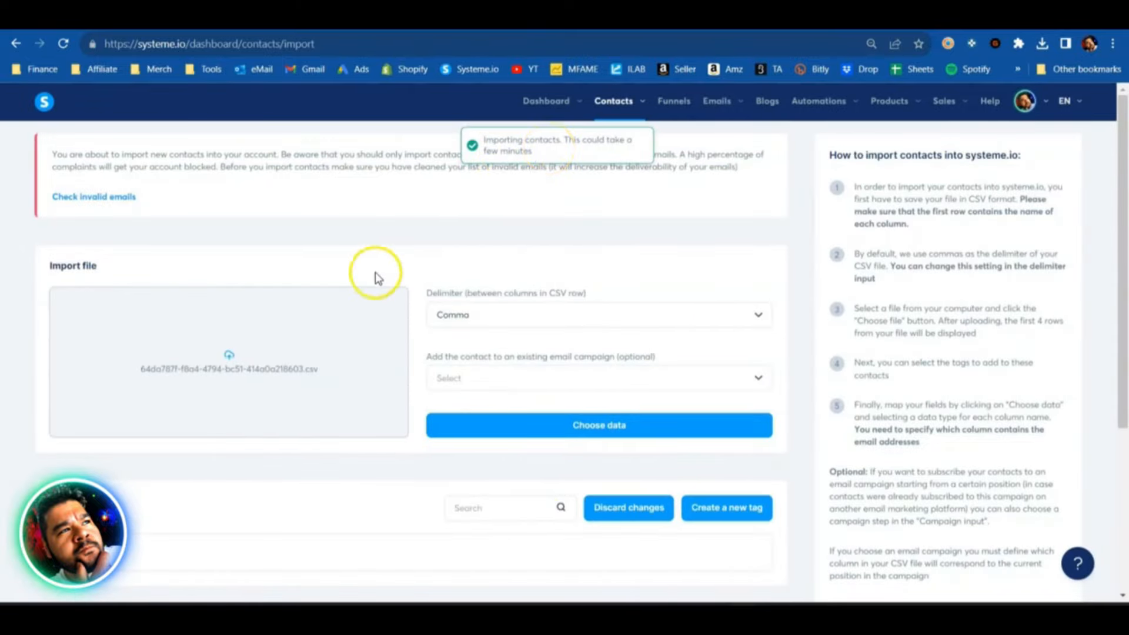
- Check the number of registered contacts for the newest entry under Previous imports
scroll(418, 296, down, 2)
scroll(421, 298, down, 2)
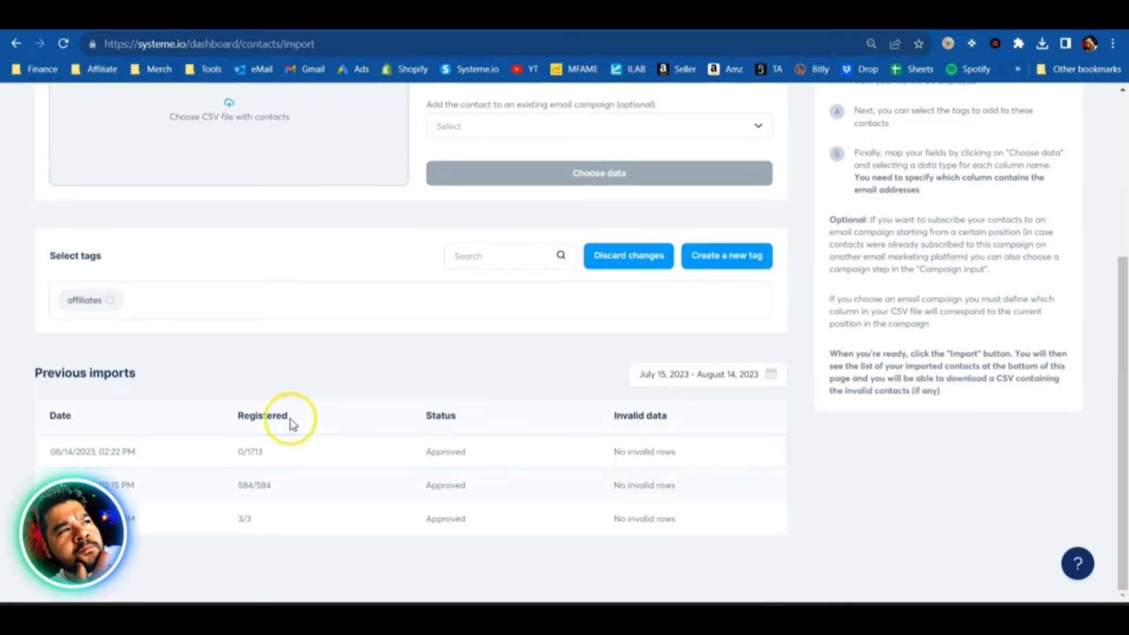
click(237, 455)
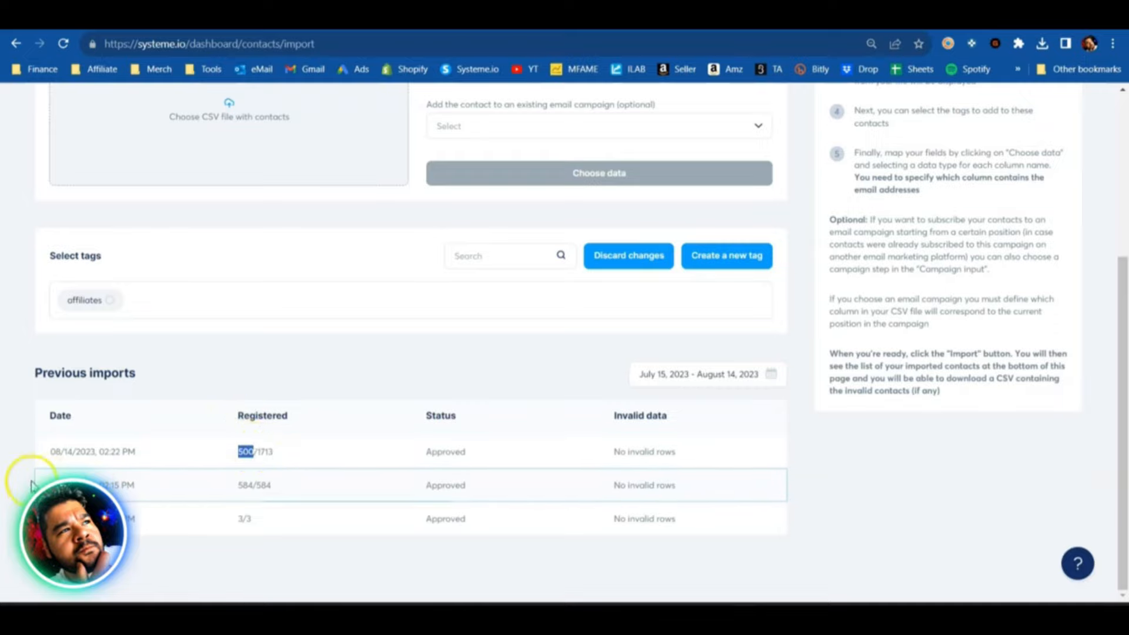
drag(232, 451, 283, 455)
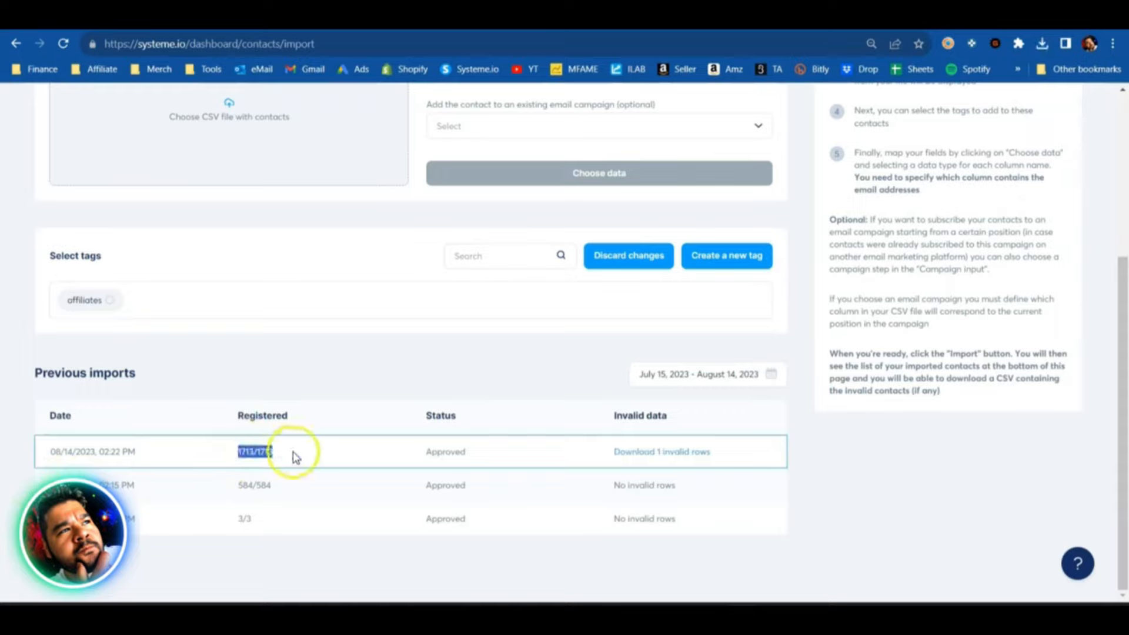
click(295, 456)
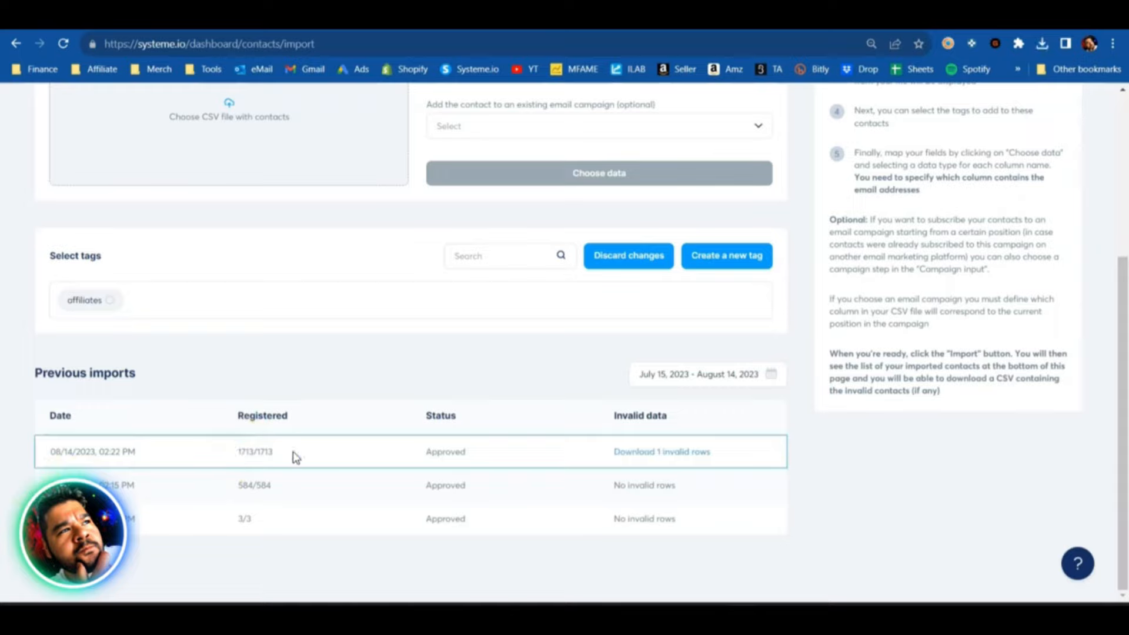
- Download the import's invalid rows, widen column A to read the rejected entry and its reason, and close the file without saving
click(674, 458)
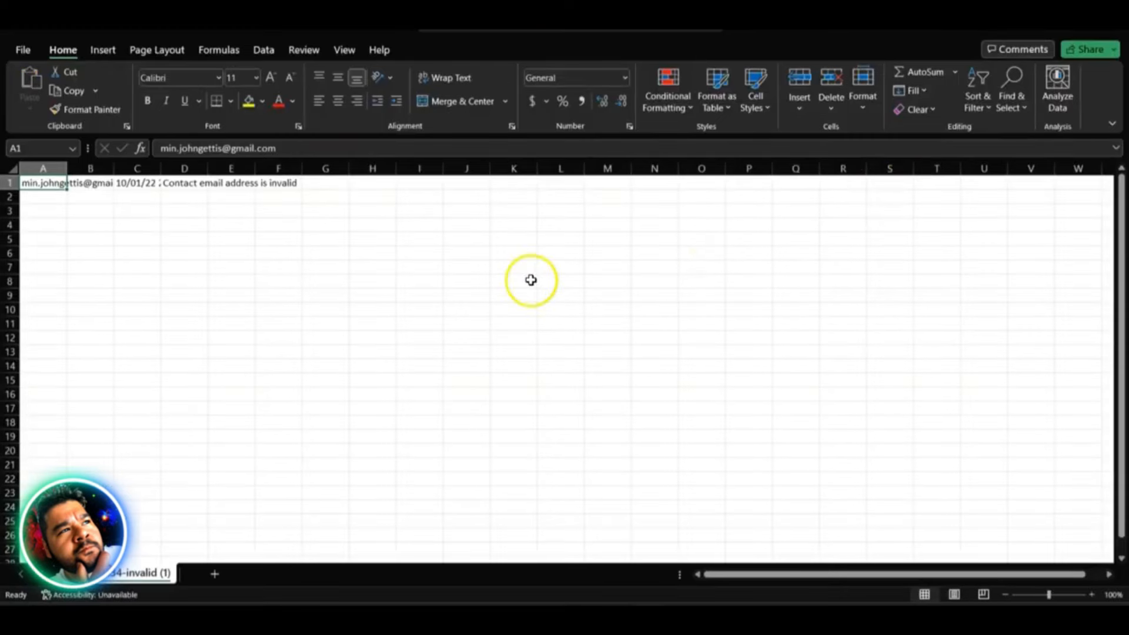
drag(66, 171, 180, 171)
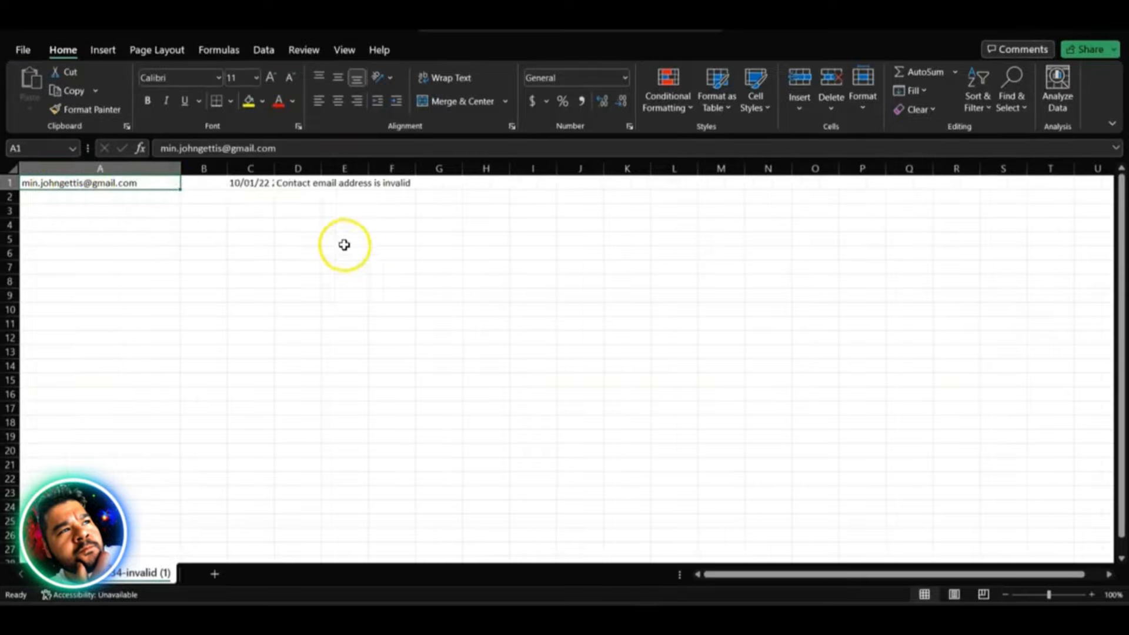
click(298, 183)
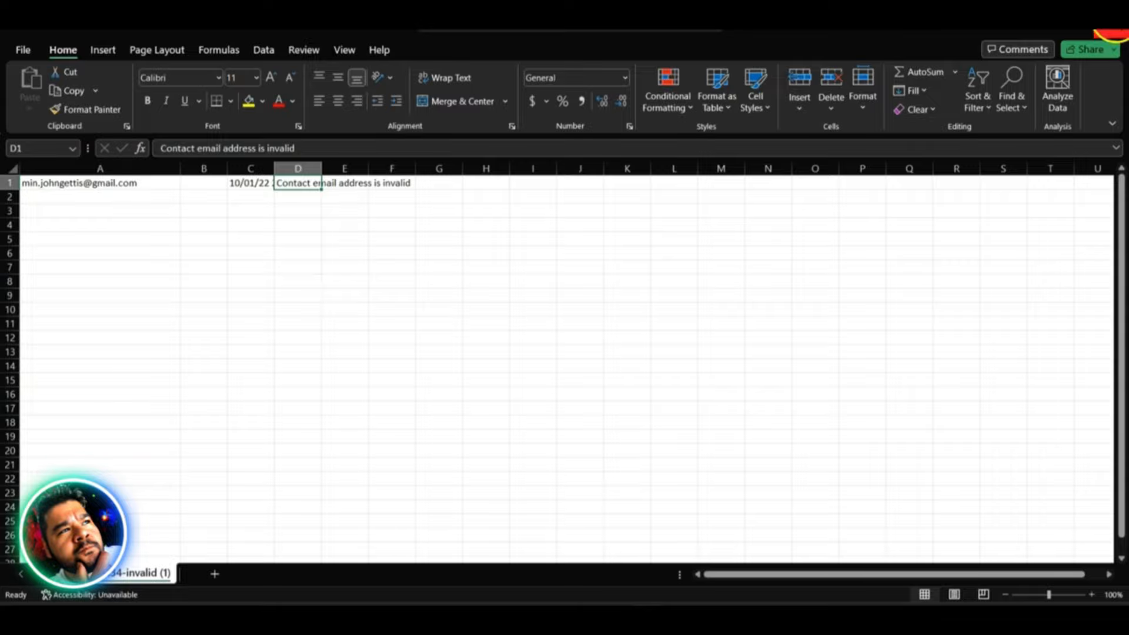
click(1110, 34)
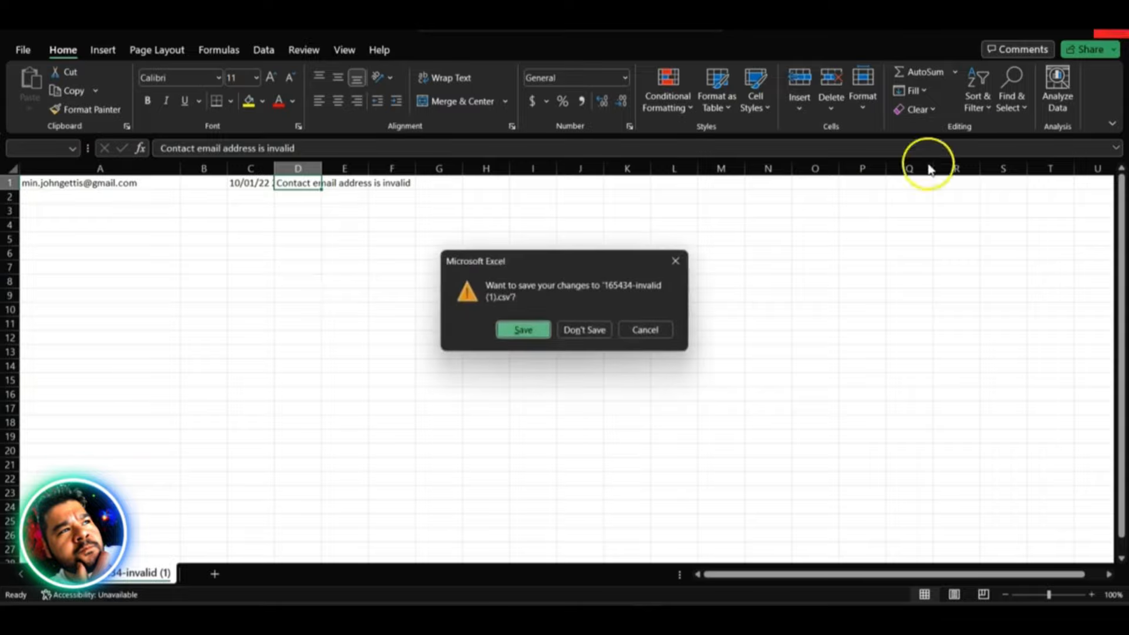
click(584, 330)
- Review the previous imports and read the import page's warning about contact permission and invalid emails
scroll(344, 434, up, 5)
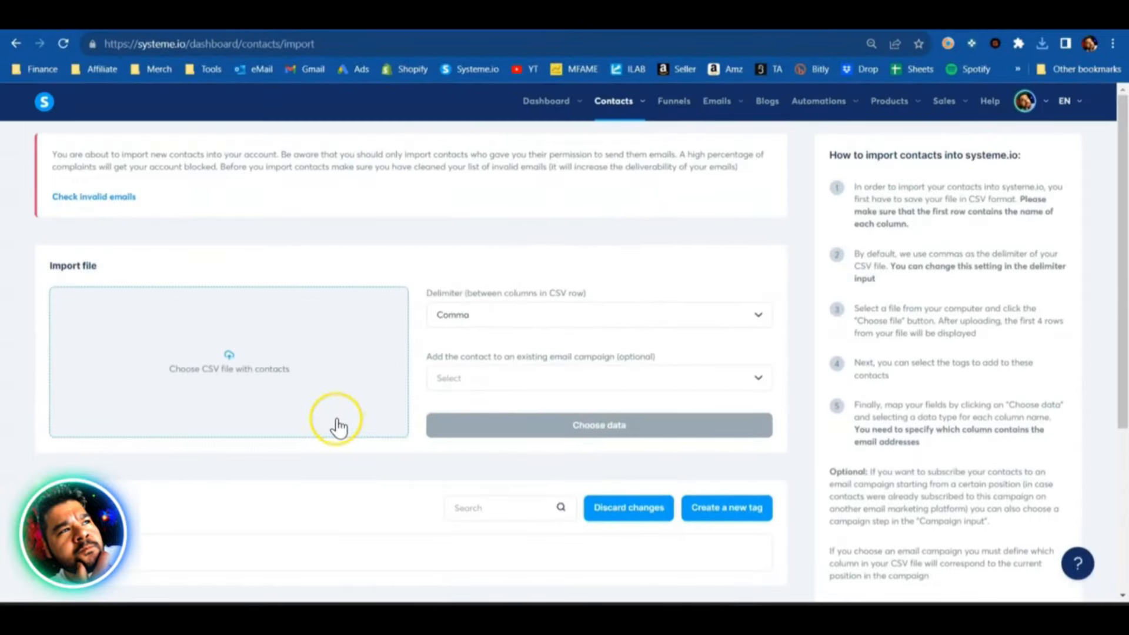
scroll(330, 423, down, 4)
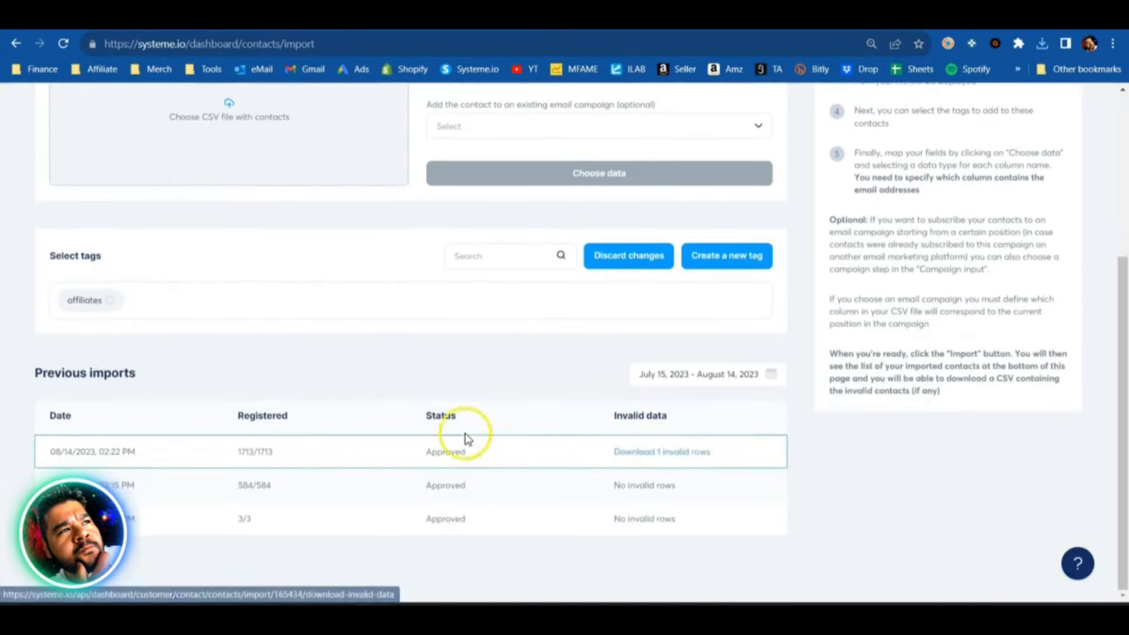
scroll(354, 416, up, 4)
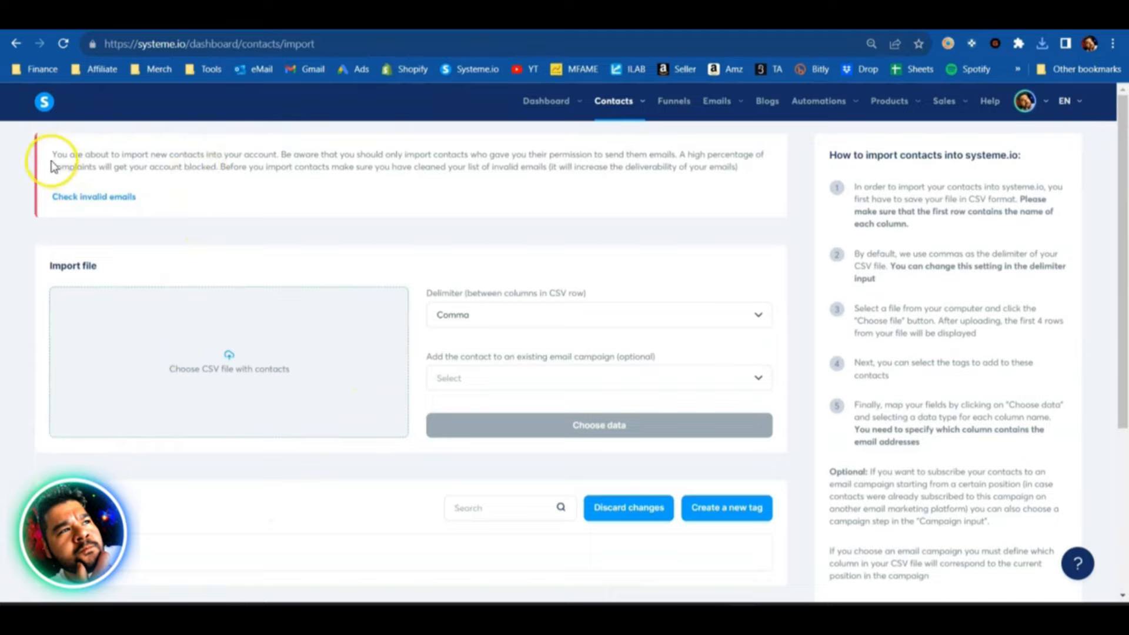
drag(53, 152, 798, 163)
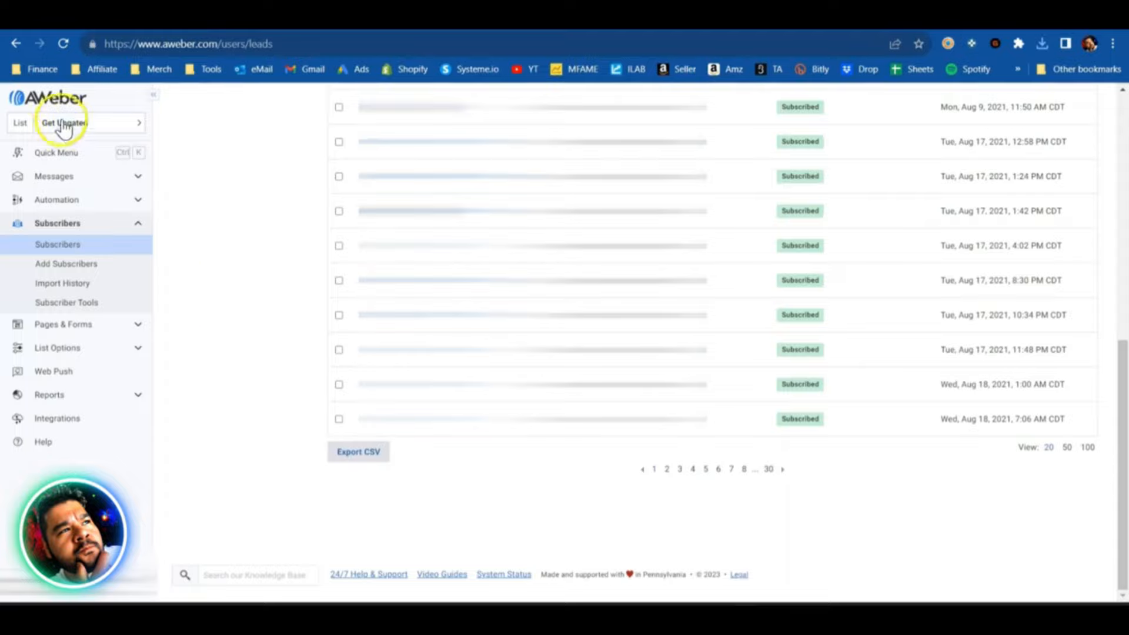
- Open the AWeber account dashboard and check the total email subscribers, then return to the systeme.io contacts
click(44, 99)
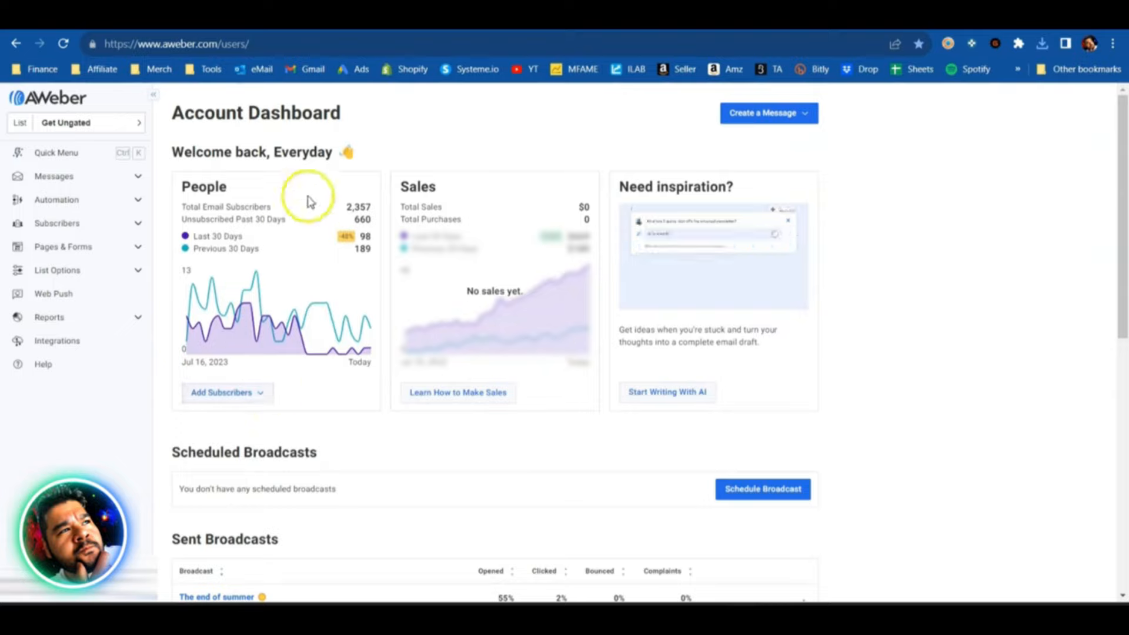
drag(346, 207, 373, 210)
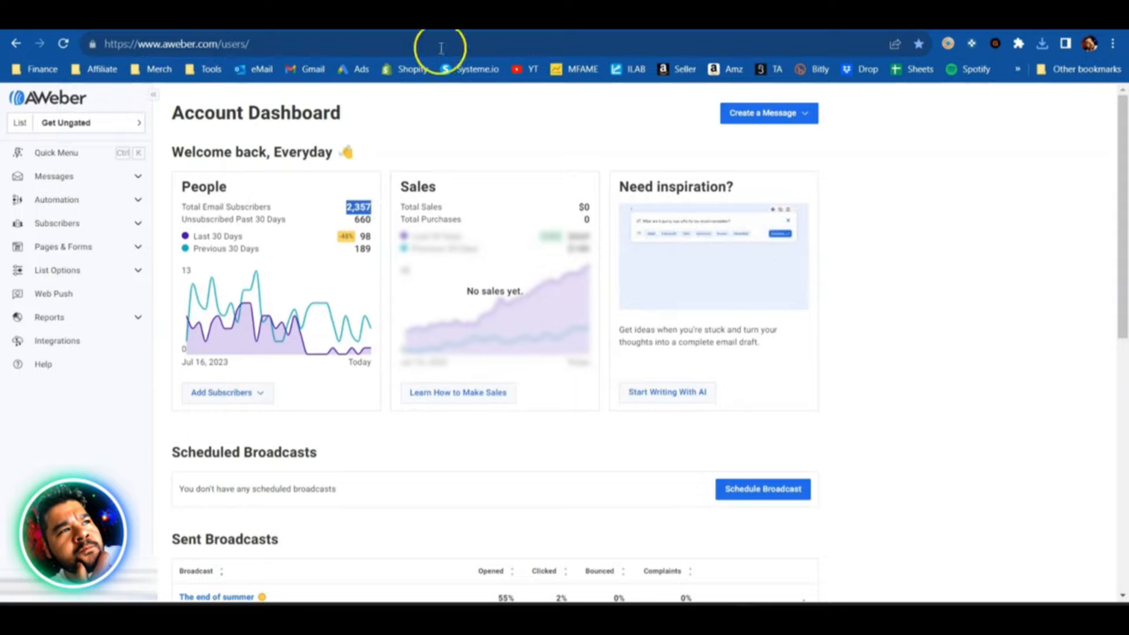
click(454, 19)
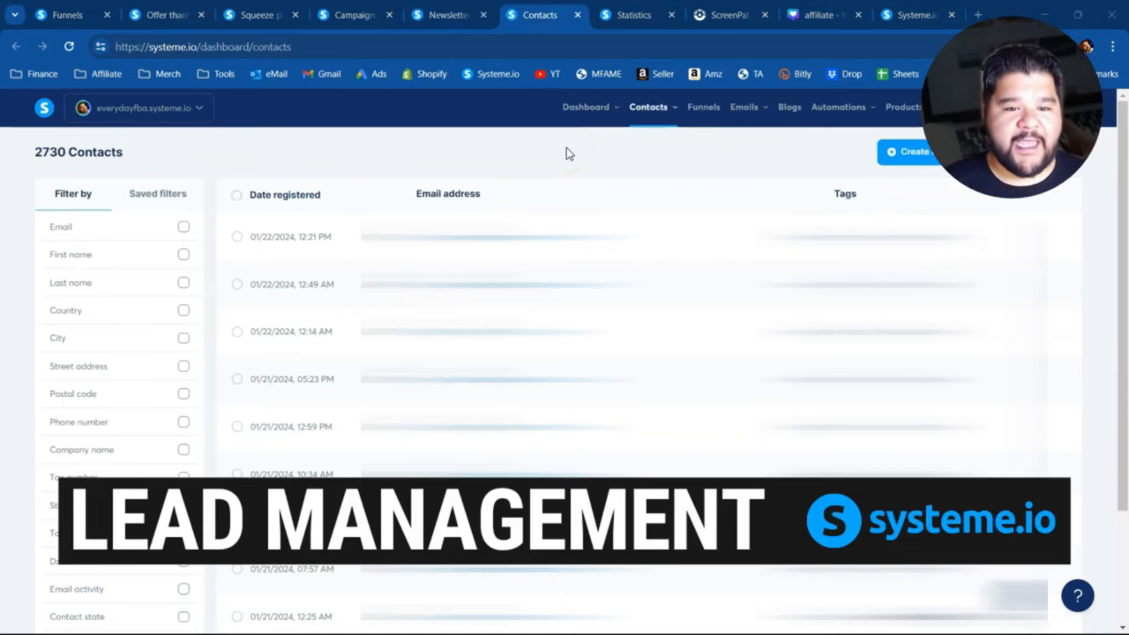
- Check the total number of contacts shown above the contacts list
mouse_move(649, 107)
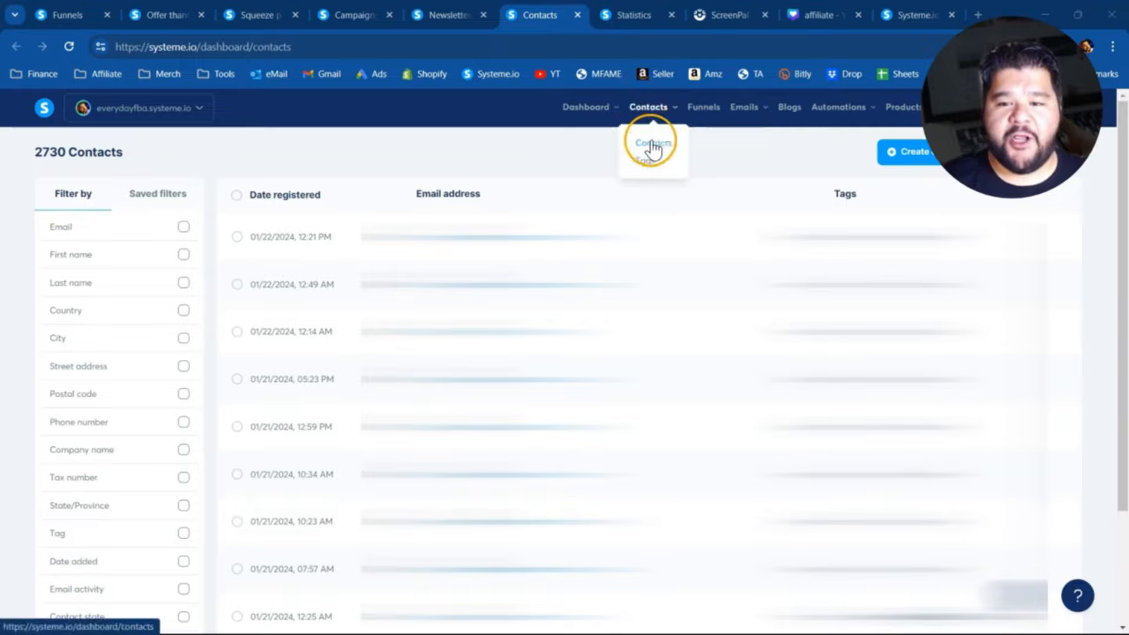
drag(30, 151, 202, 157)
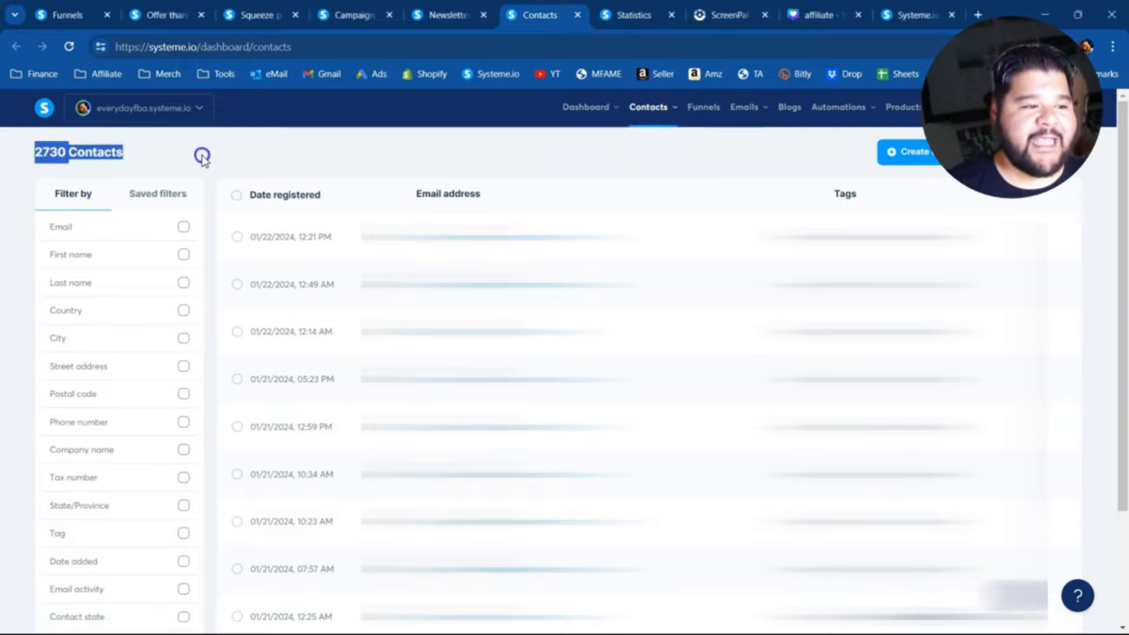
click(244, 150)
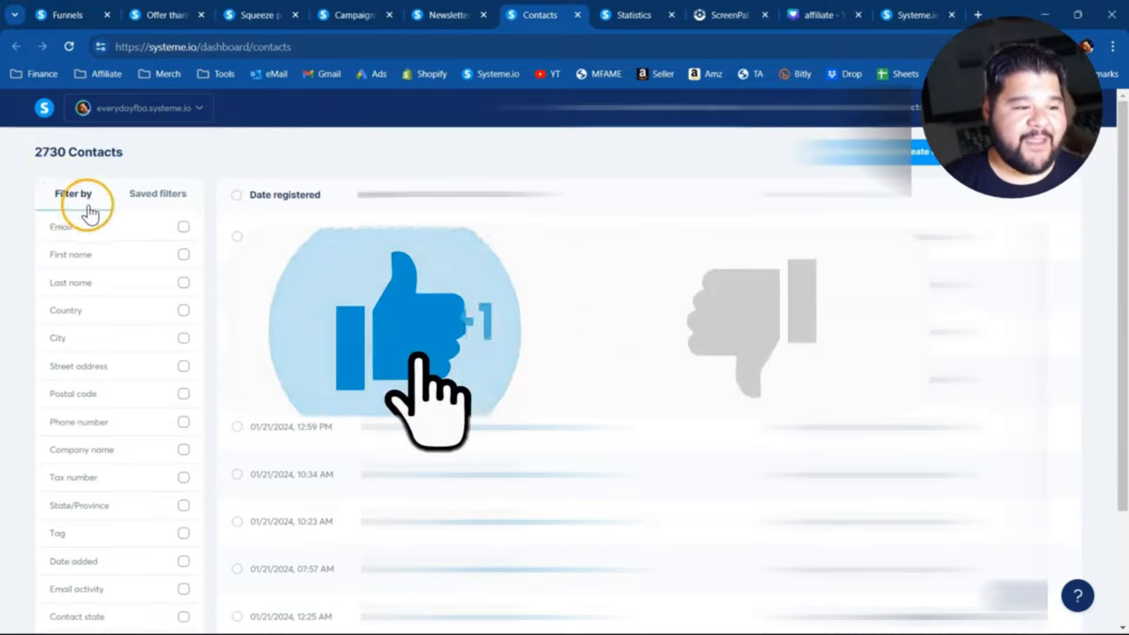
- Review the available contact filters, including Tag, Email activity and Contact state
scroll(118, 138, down, 3)
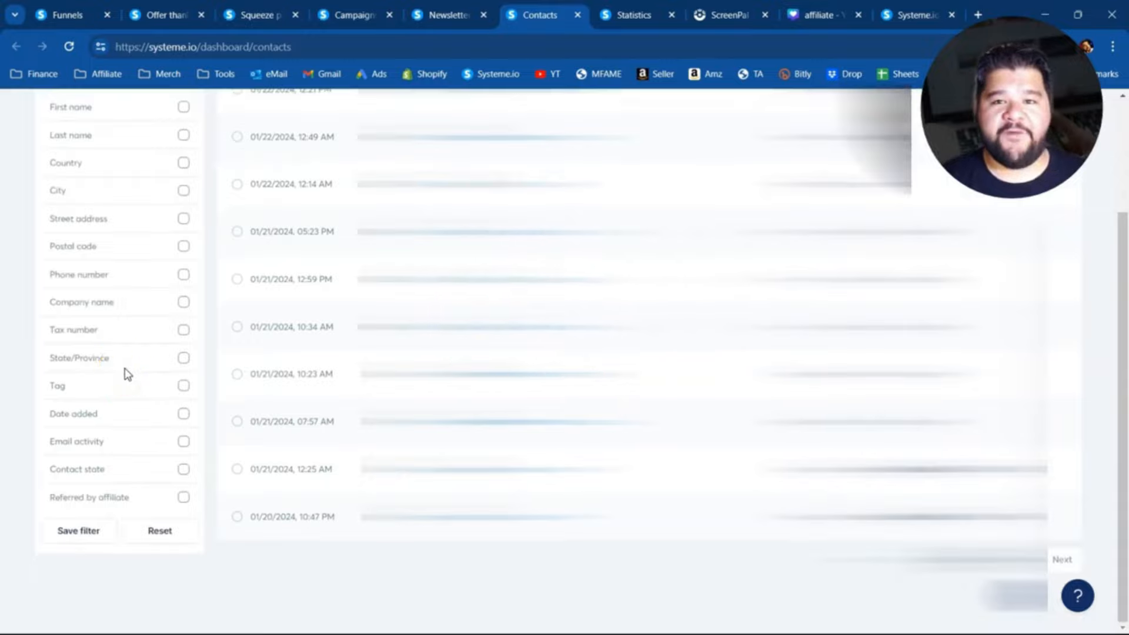
drag(54, 387, 99, 390)
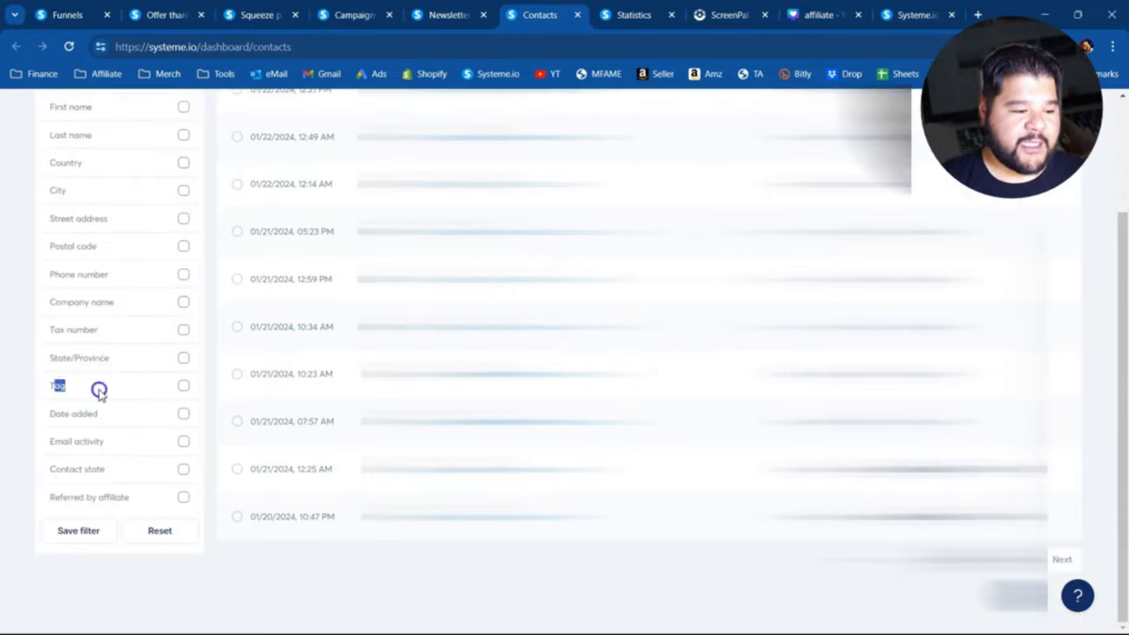
click(54, 441)
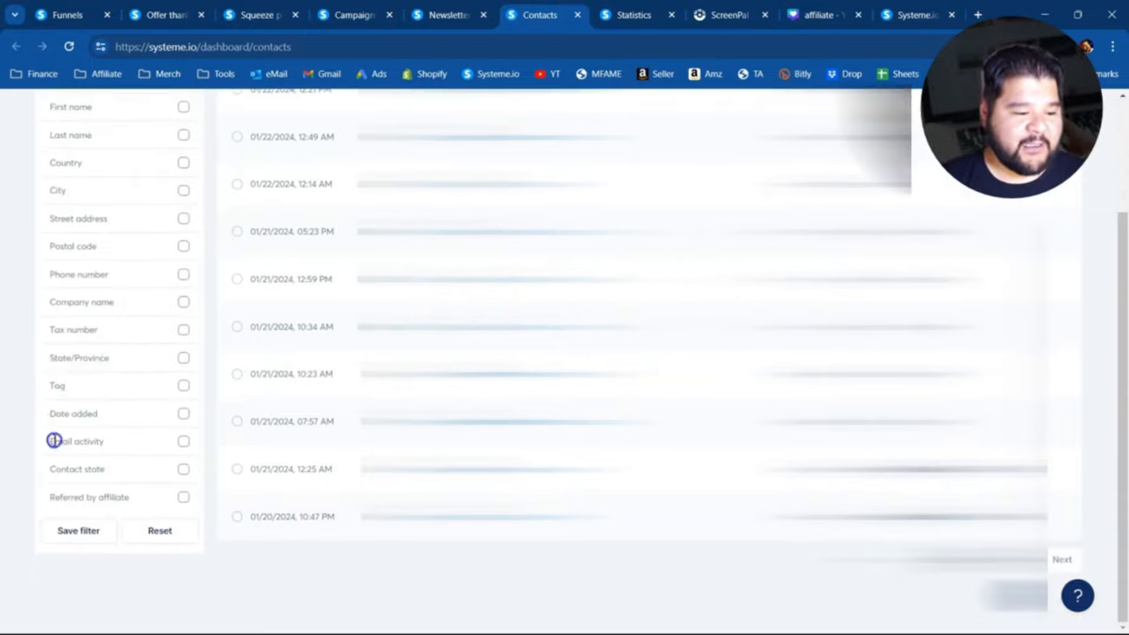
triple_click(75, 466)
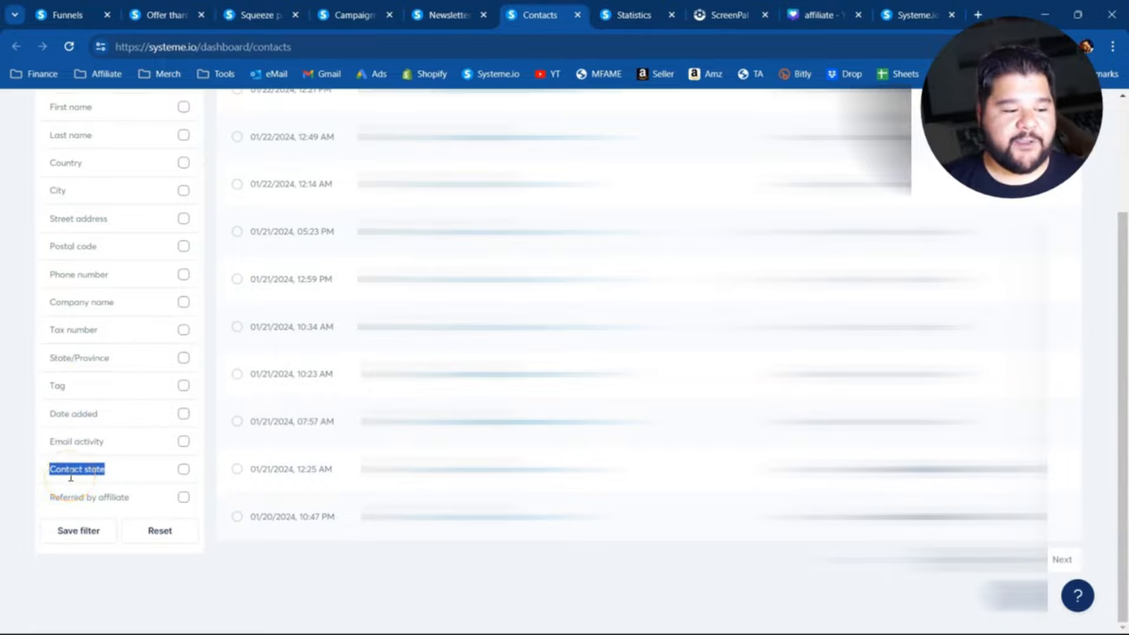
click(122, 446)
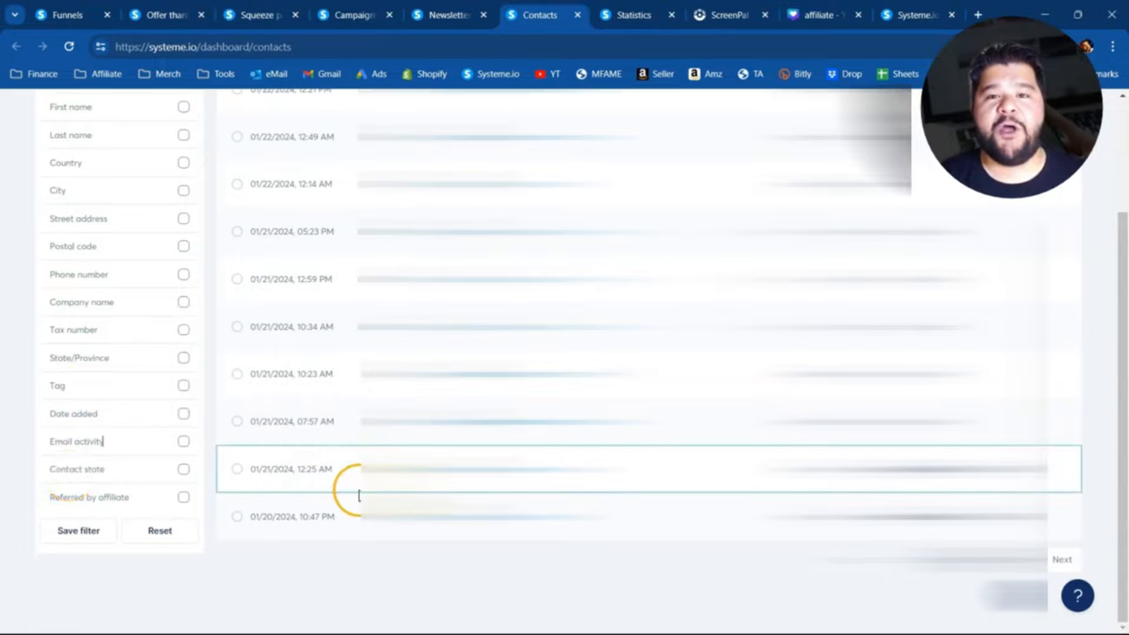
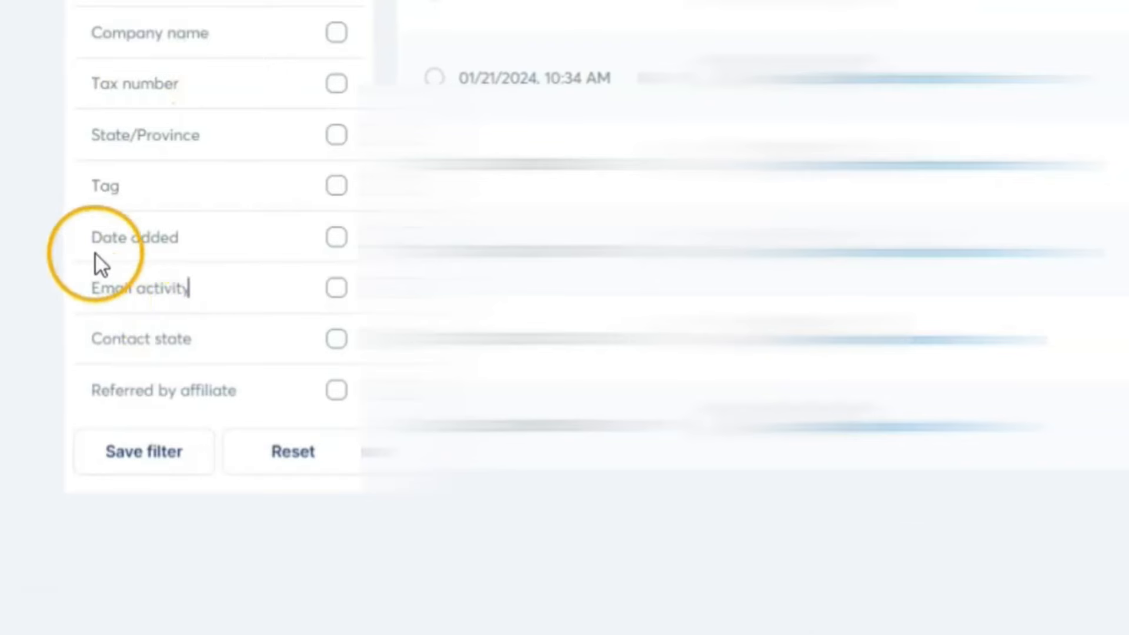
- Filter the contacts by the Contact state Bounced
click(336, 339)
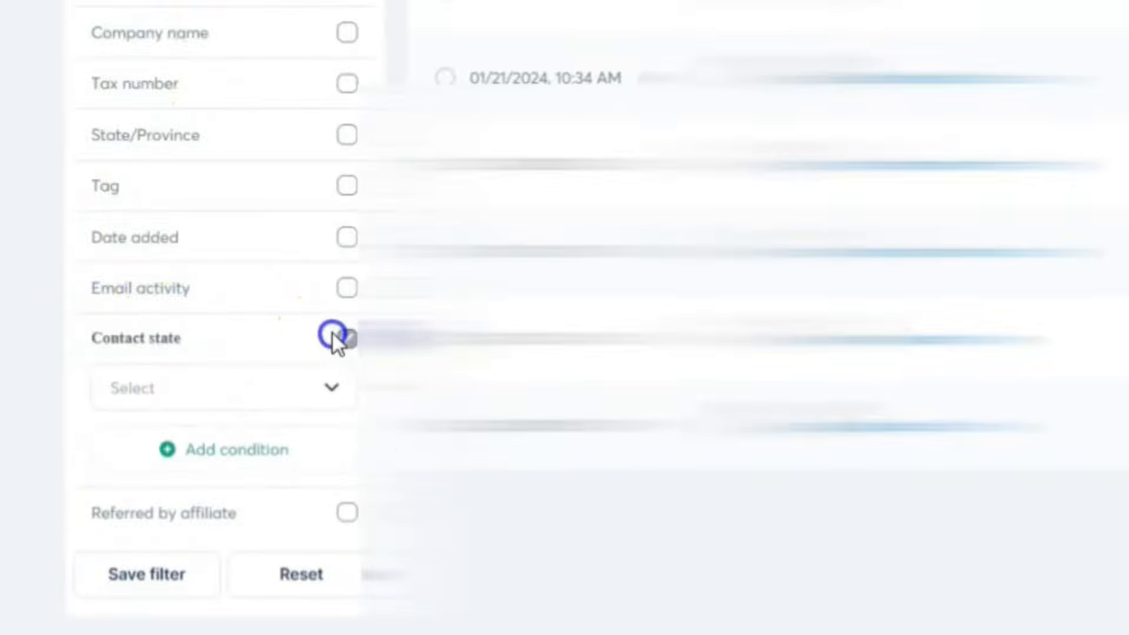
click(332, 388)
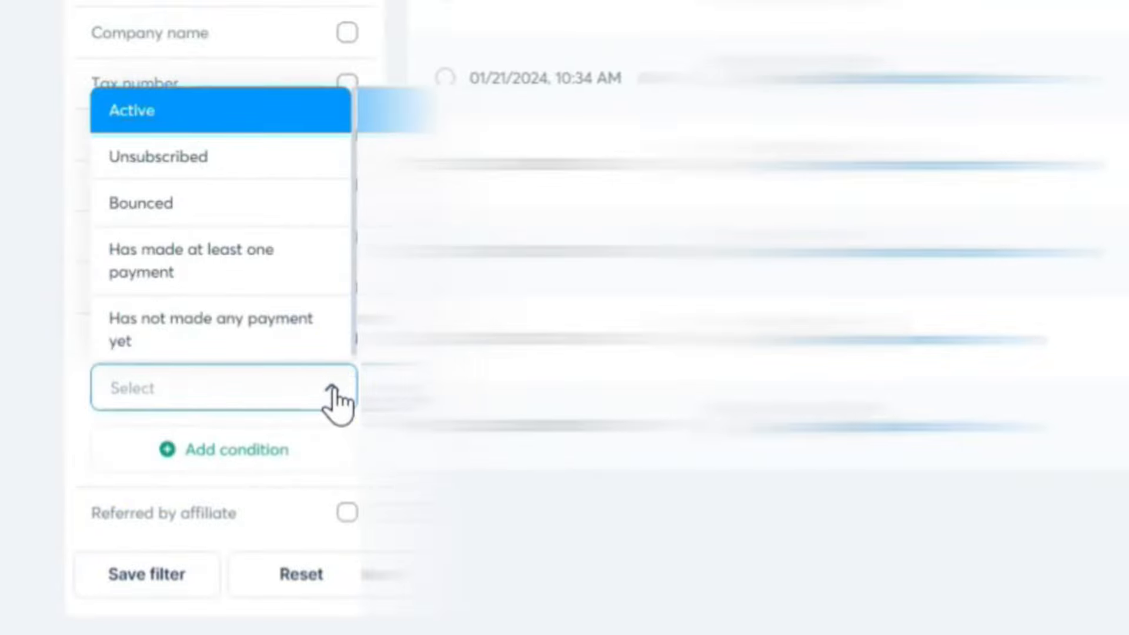
click(128, 203)
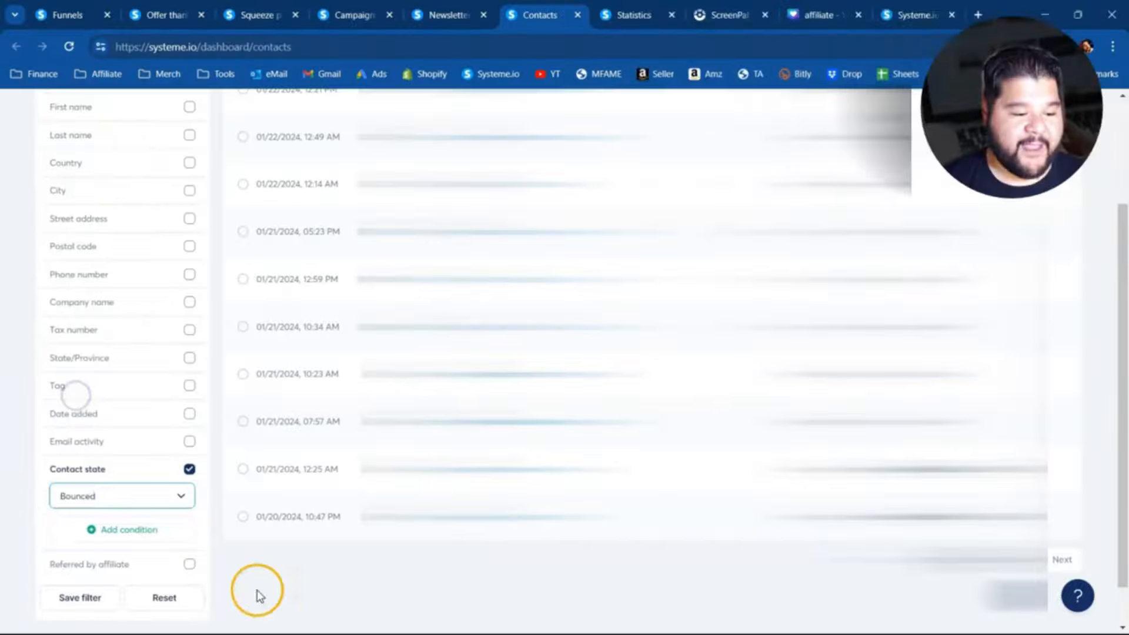
click(595, 574)
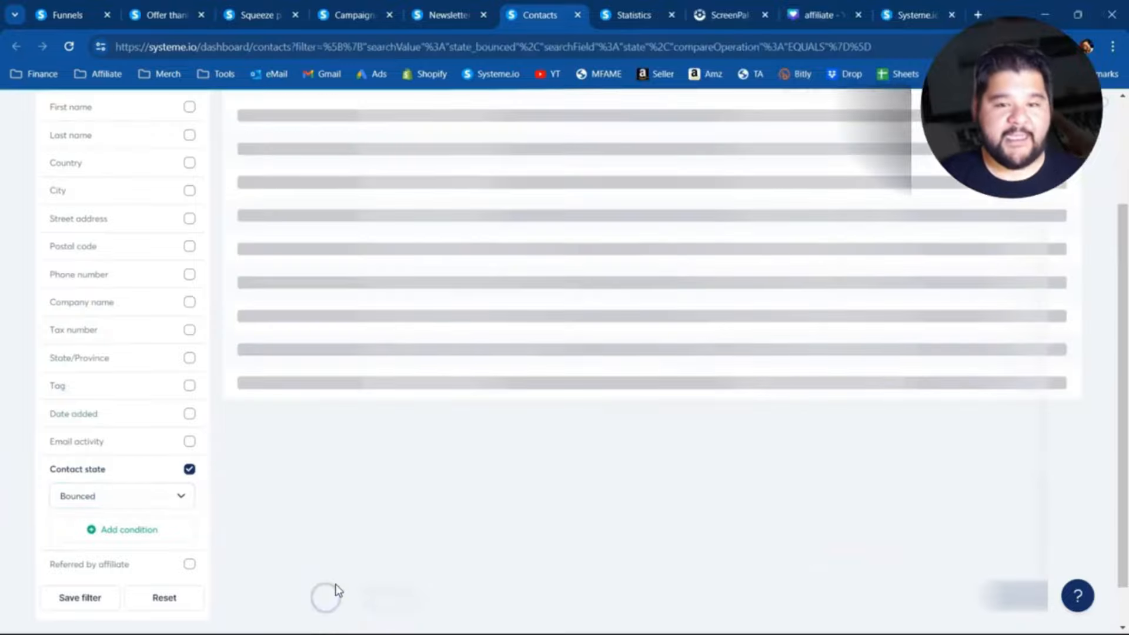
scroll(337, 583, up, 3)
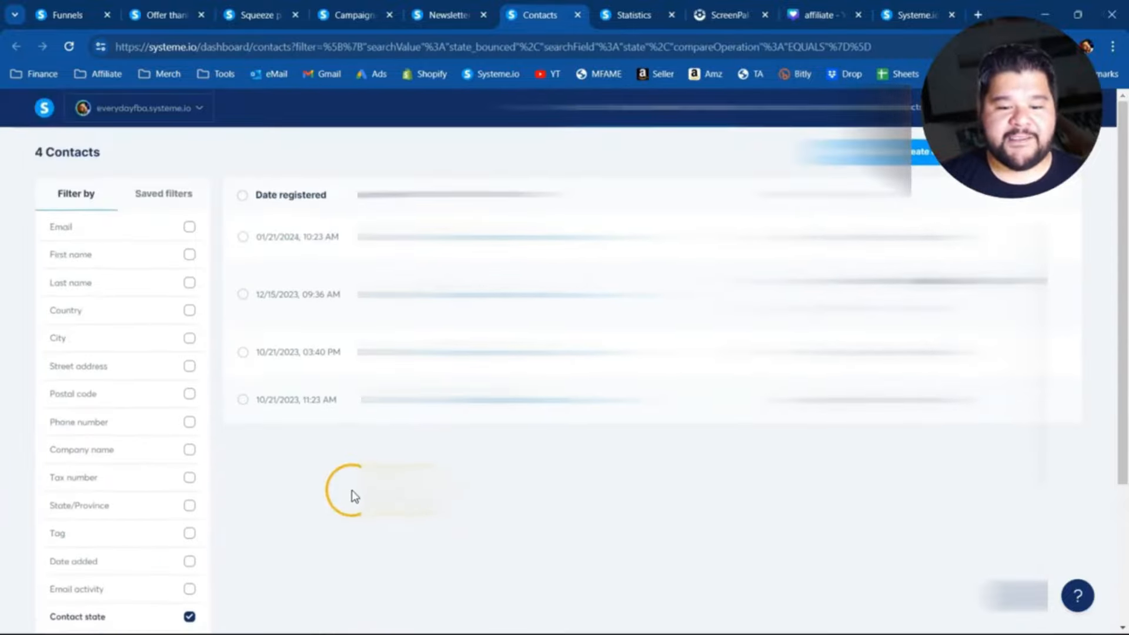
- Select all the bounced contacts and delete them permanently
click(242, 196)
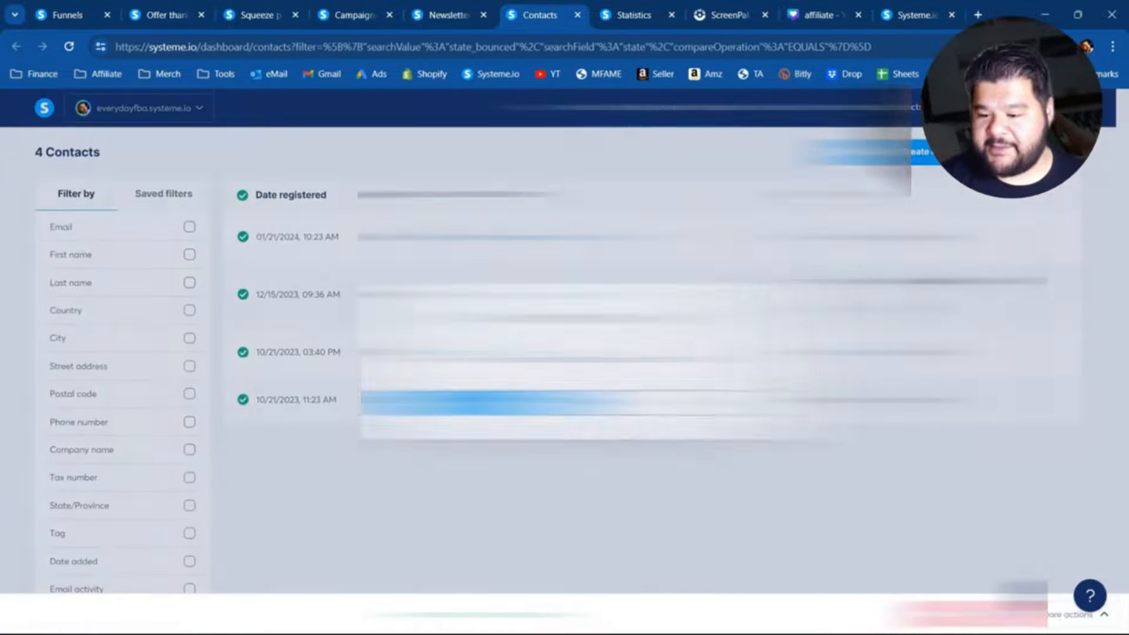
click(993, 613)
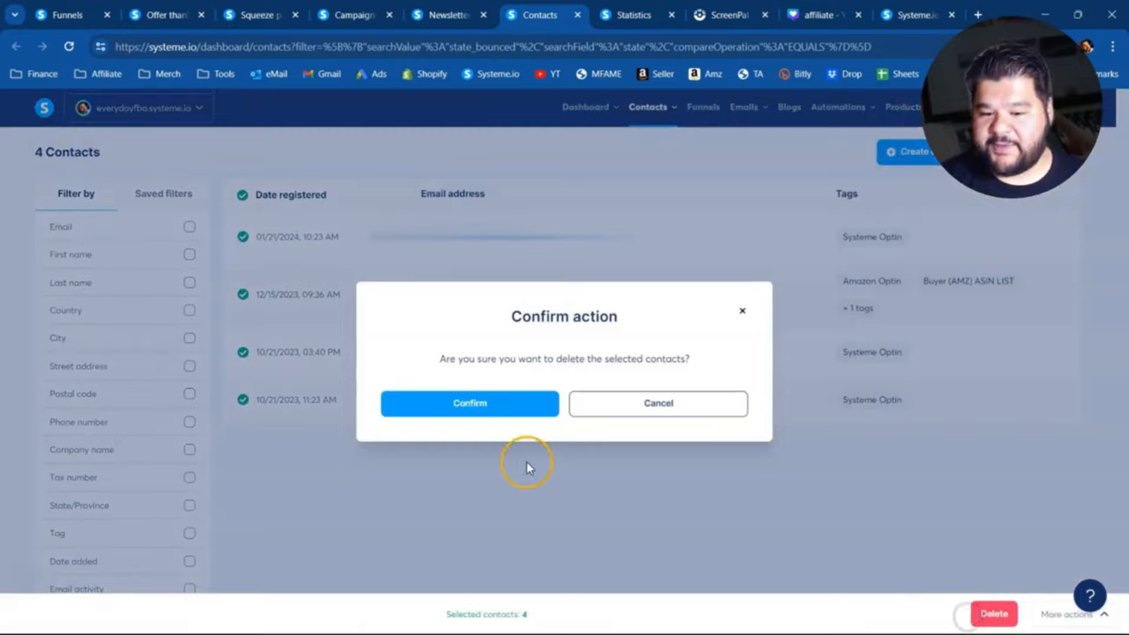
click(484, 409)
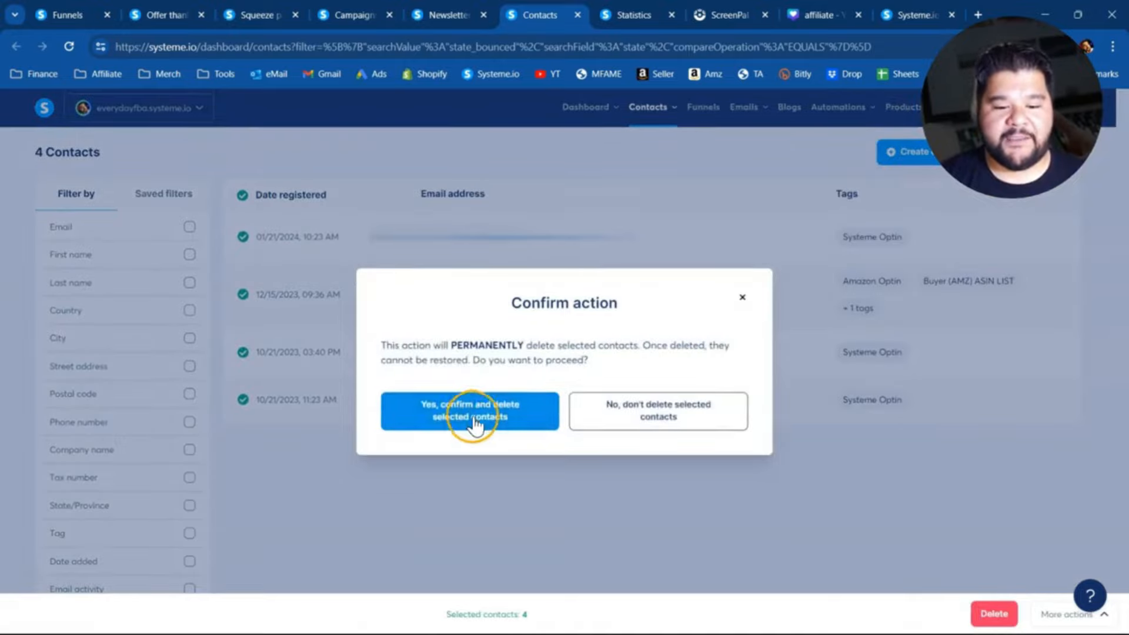
click(484, 415)
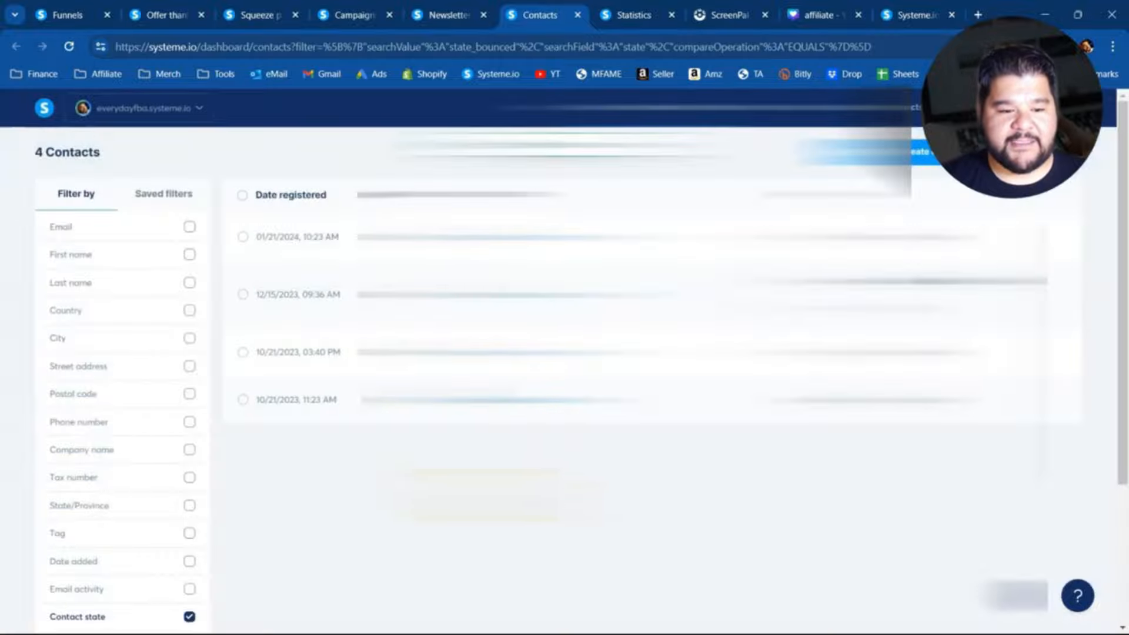
- Change the Contact state filter to Unsubscribed
scroll(288, 476, down, 3)
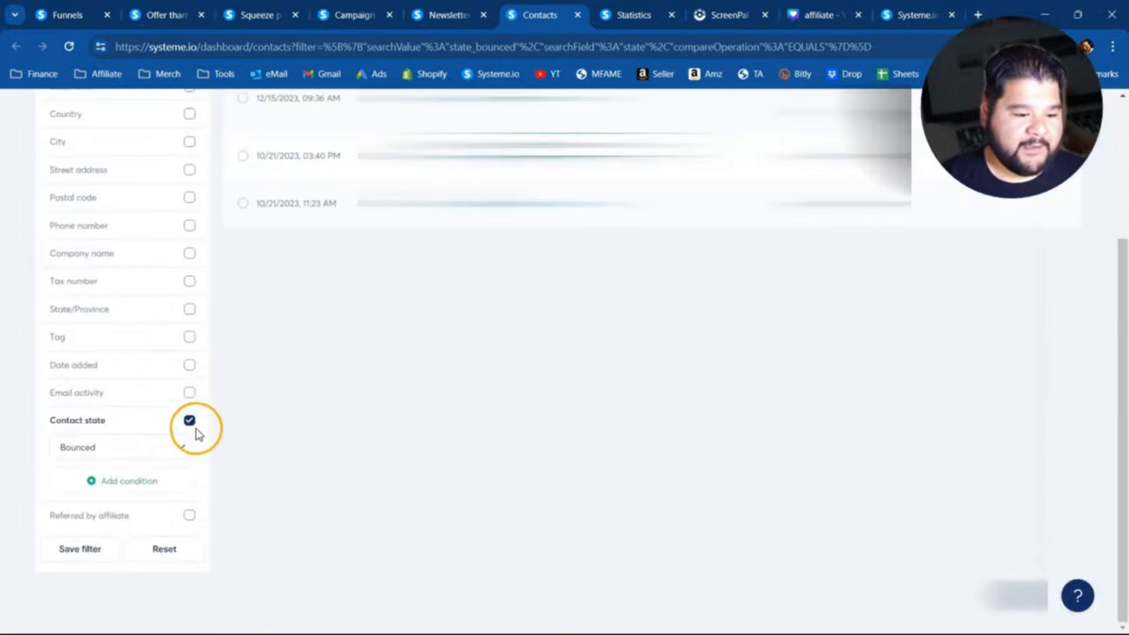
click(182, 450)
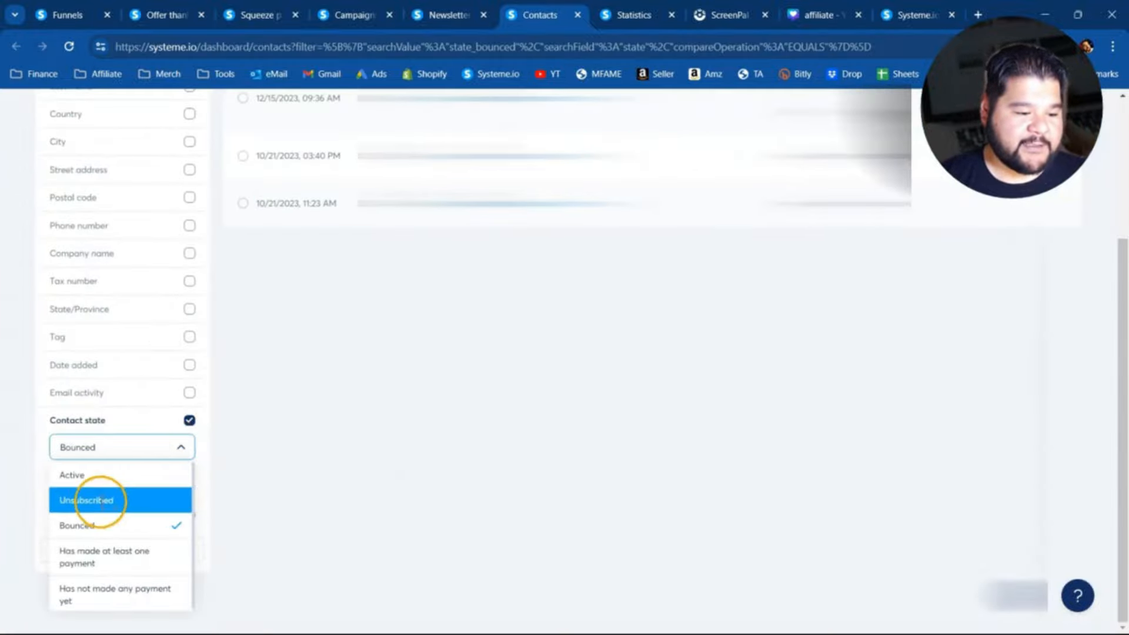
click(100, 501)
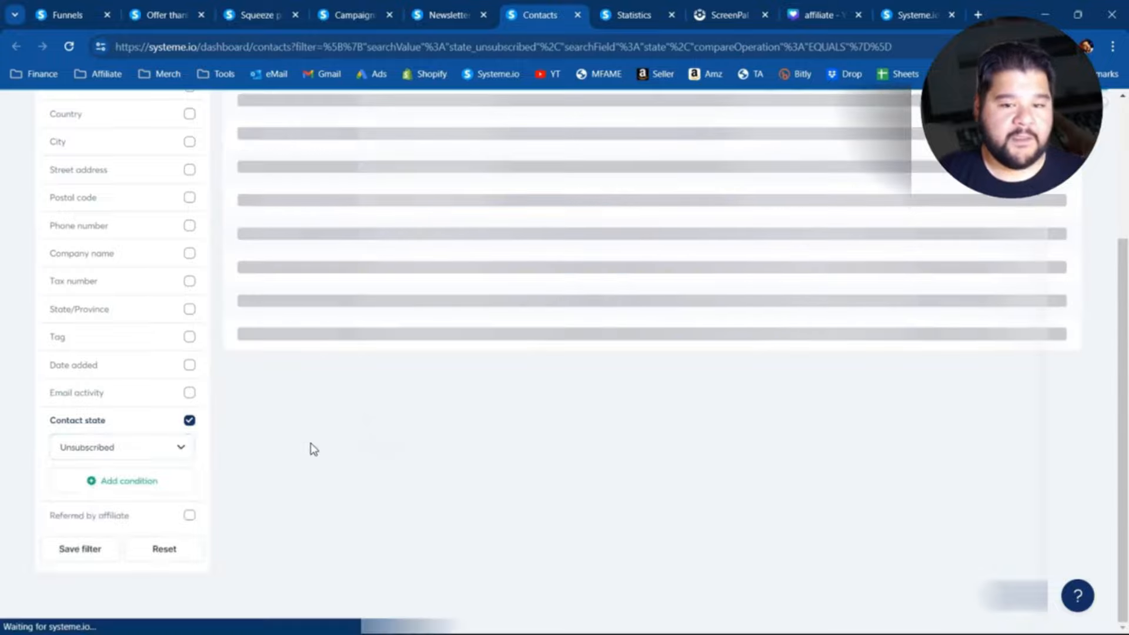
scroll(564, 352, up, 3)
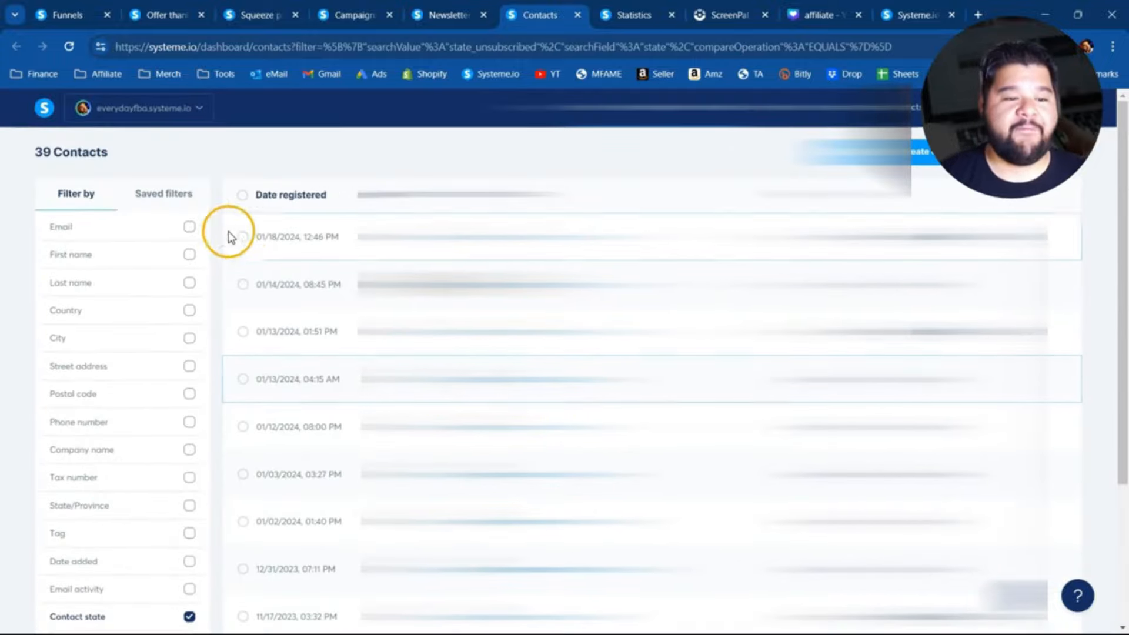
- Select all the listed unsubscribed contacts and delete them permanently
click(242, 195)
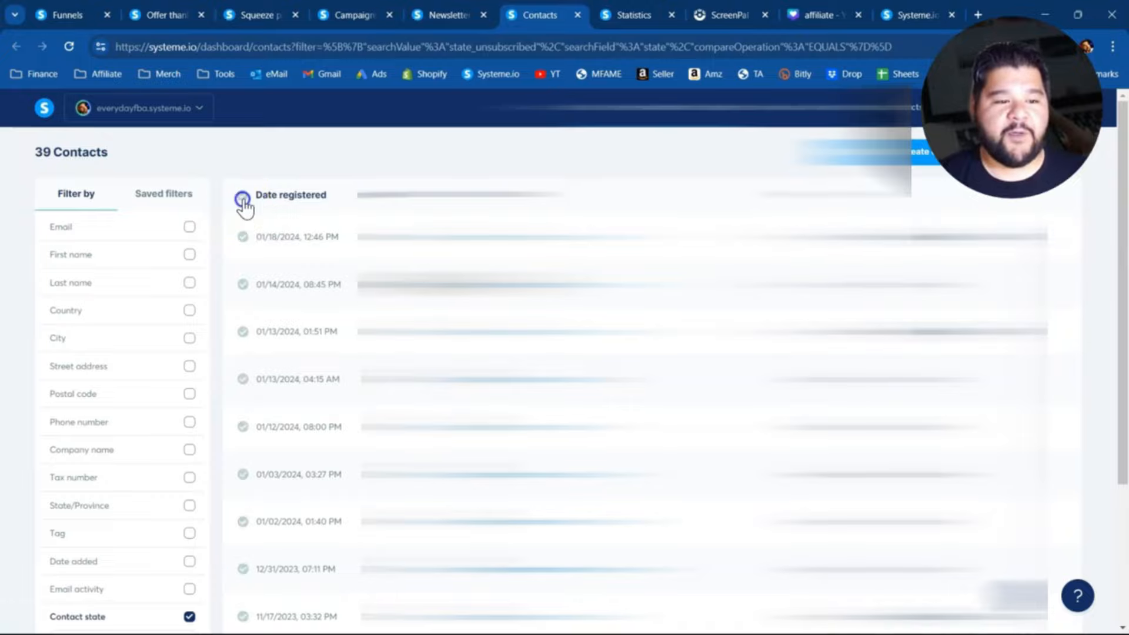
click(975, 614)
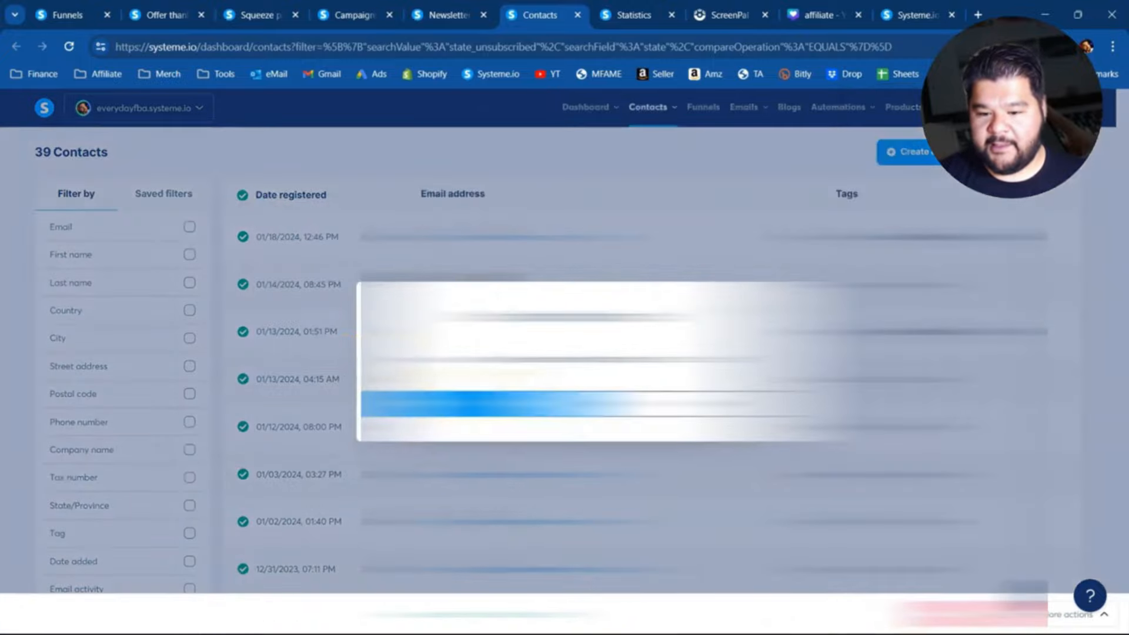
click(471, 405)
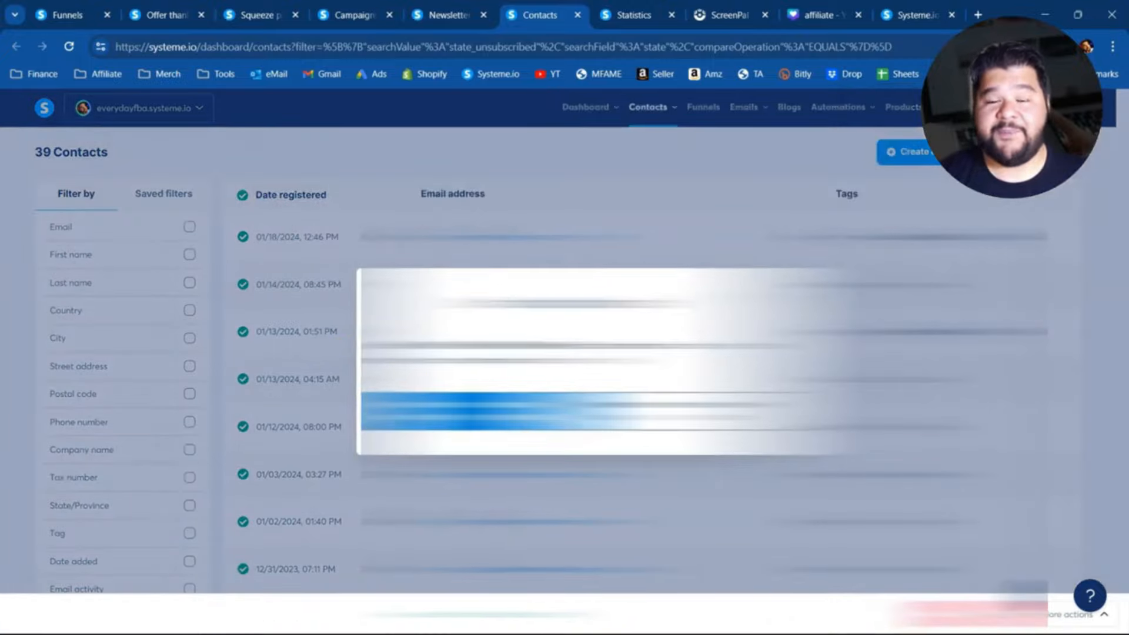
click(471, 411)
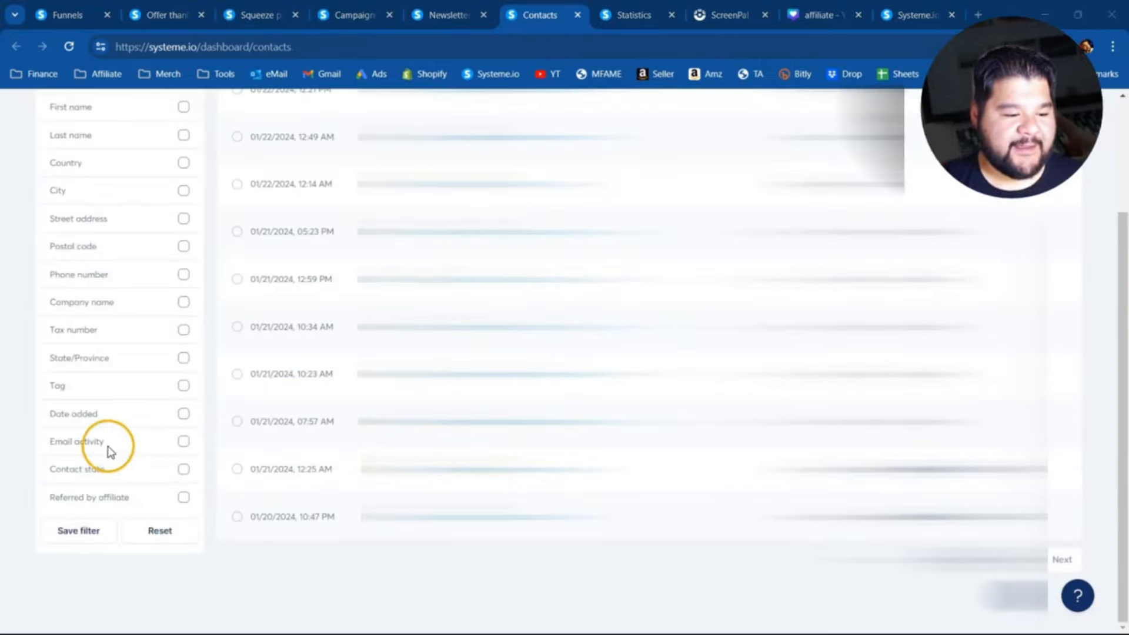
- Enable the Email activity filter and open the calendar for its "No email opened or clicked since" date
triple_click(79, 442)
click(183, 442)
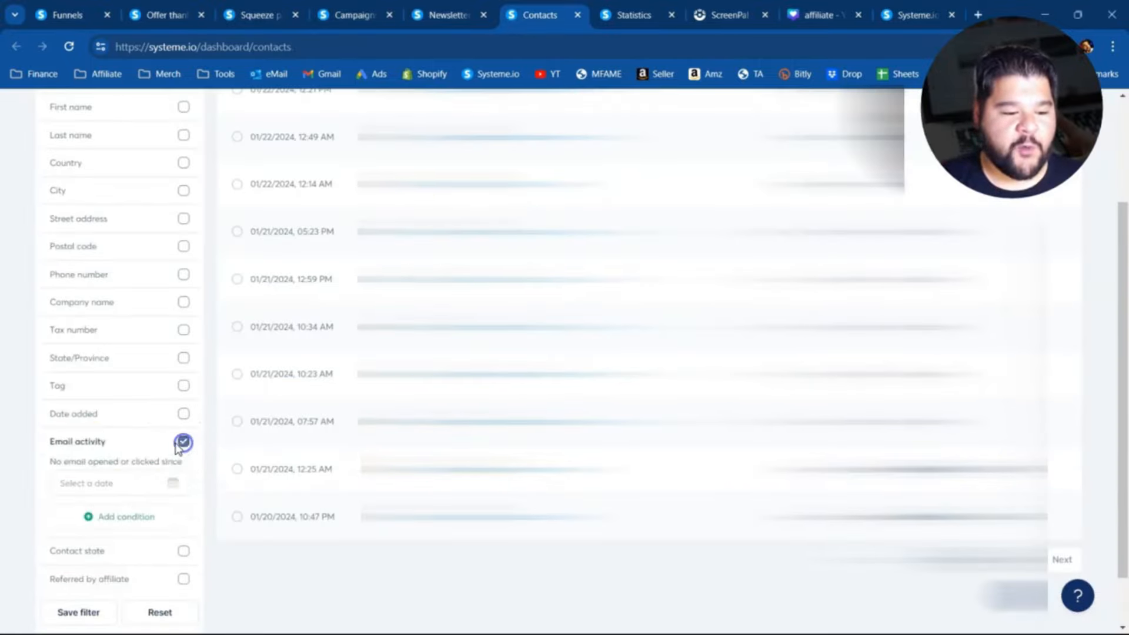
scroll(176, 441, down, 1)
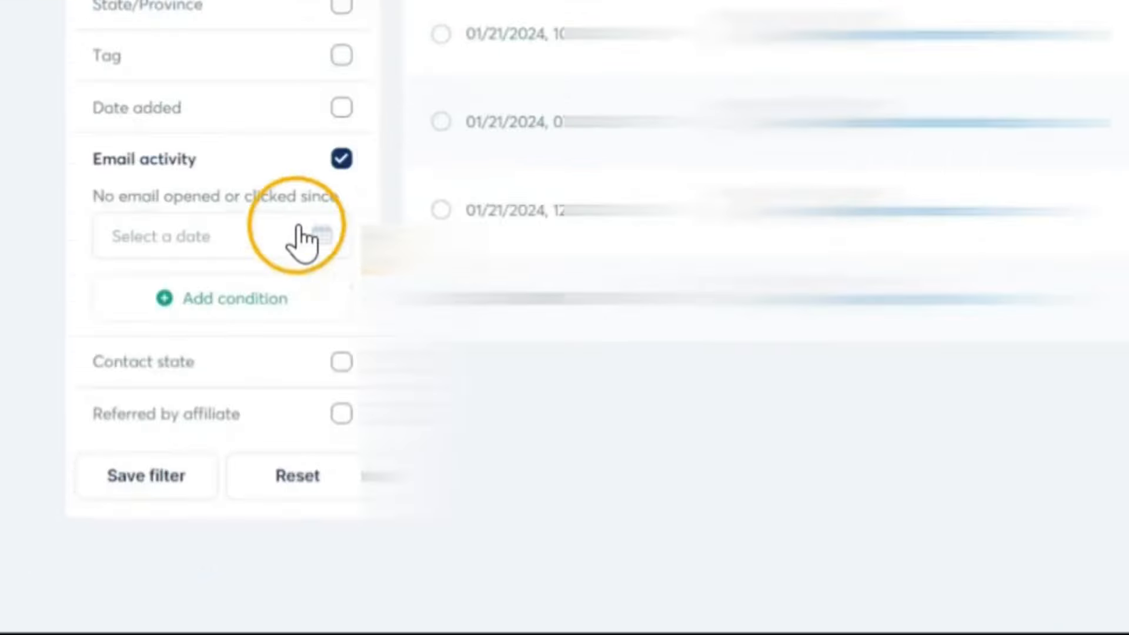
click(166, 416)
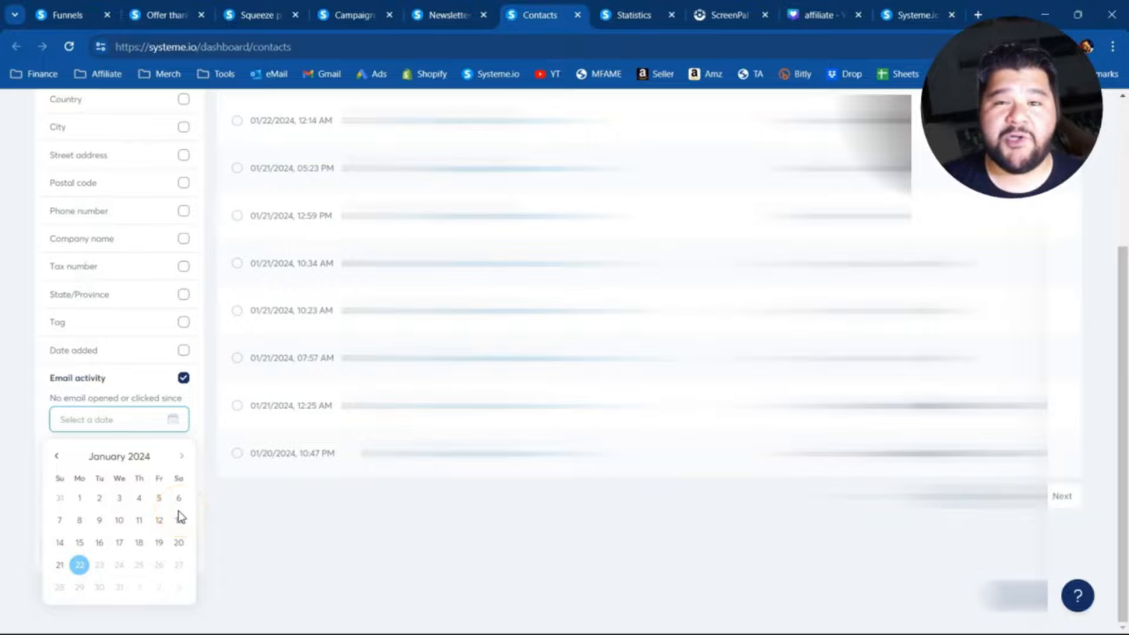
scroll(588, 412, up, 4)
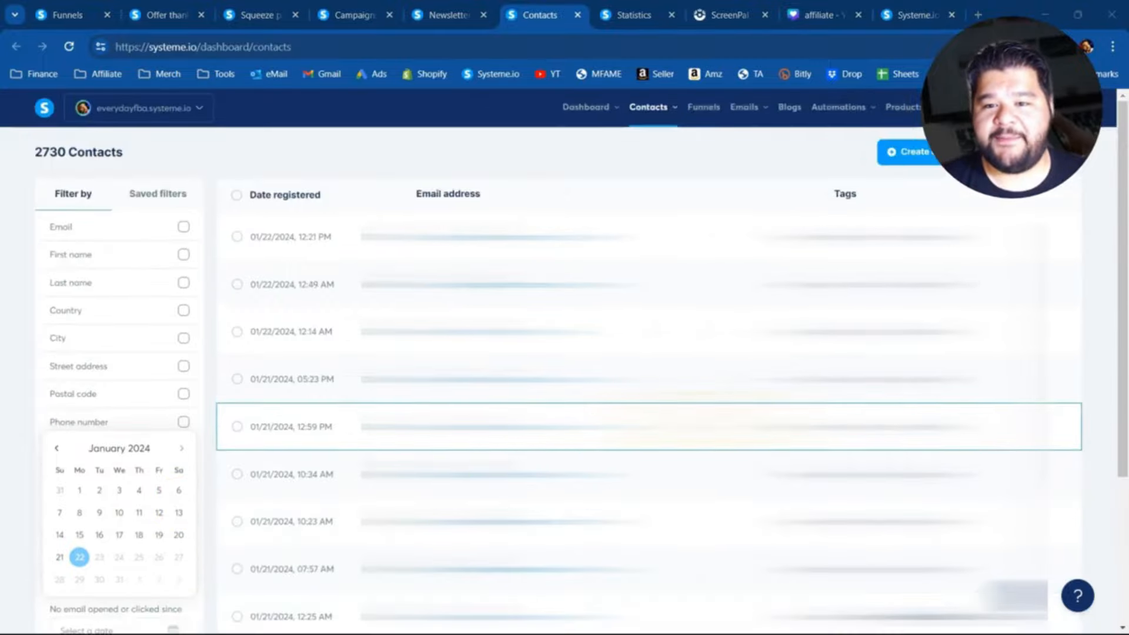
- Open the contact tags list and review the subscriber and sales figures per tag
click(657, 112)
click(652, 165)
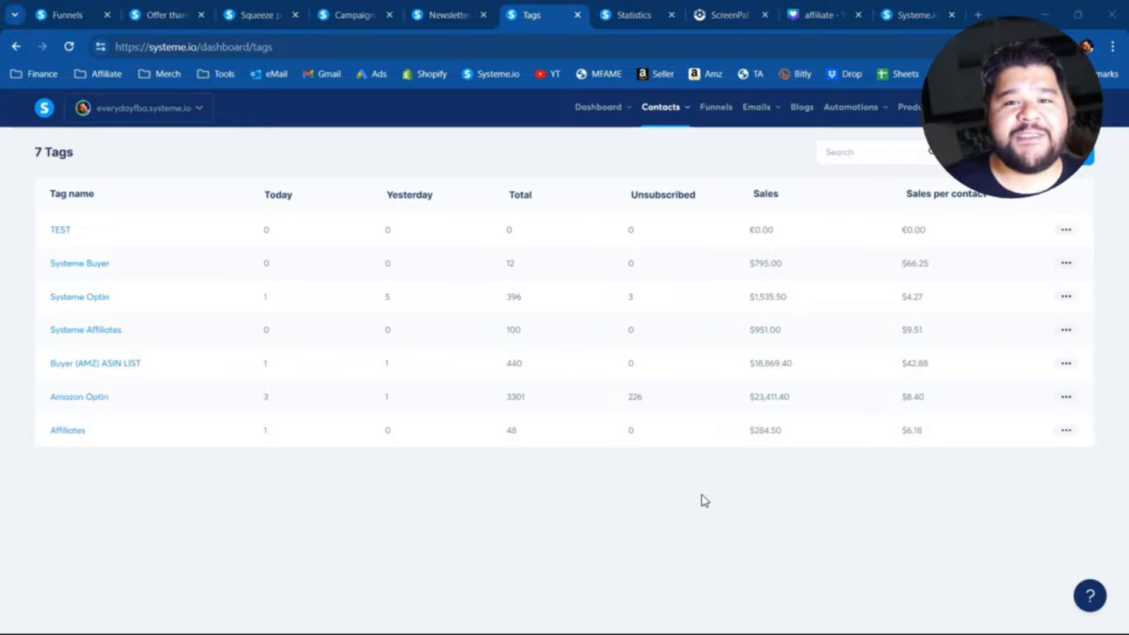
- Review the email statistics for emails sent, open rate, spam reports and bounces, including the per-email list
click(646, 18)
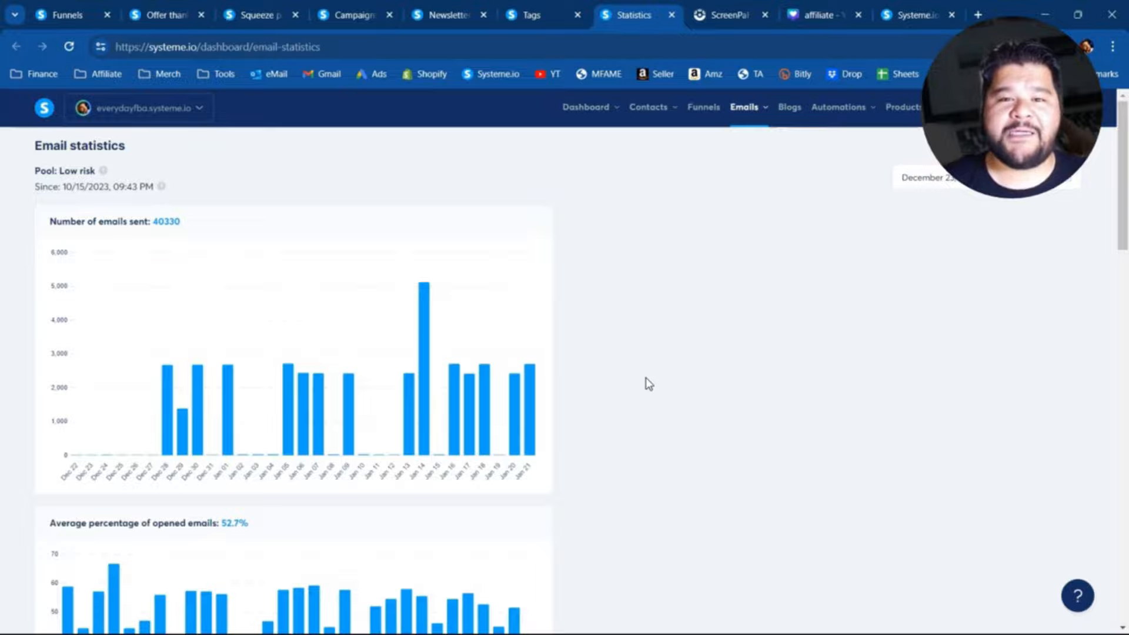
scroll(644, 376, down, 4)
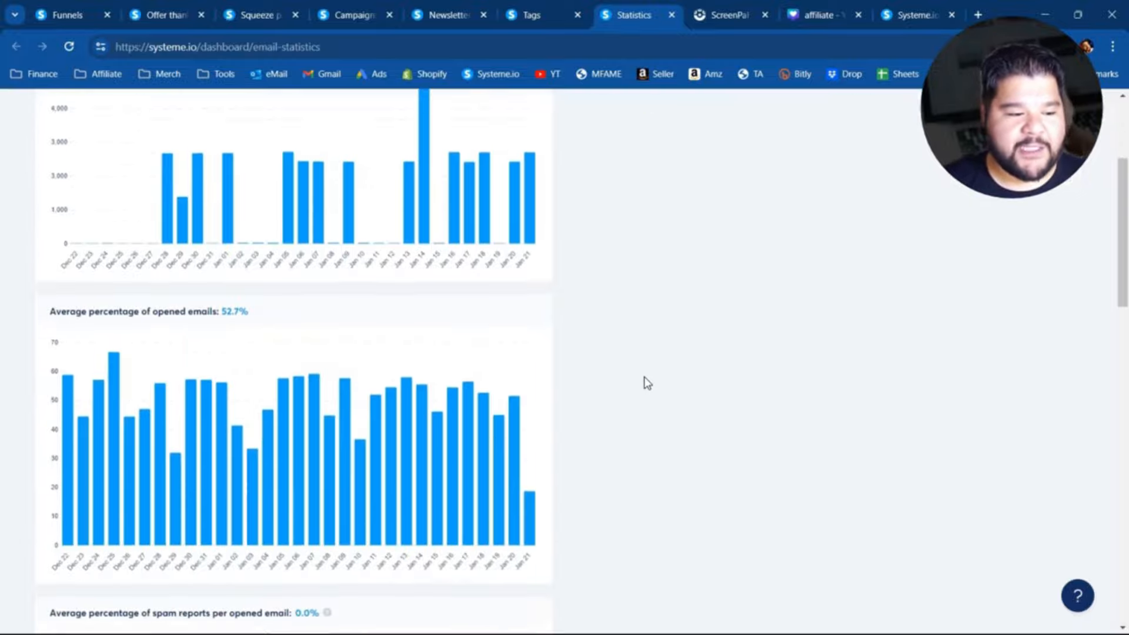
scroll(106, 276, down, 6)
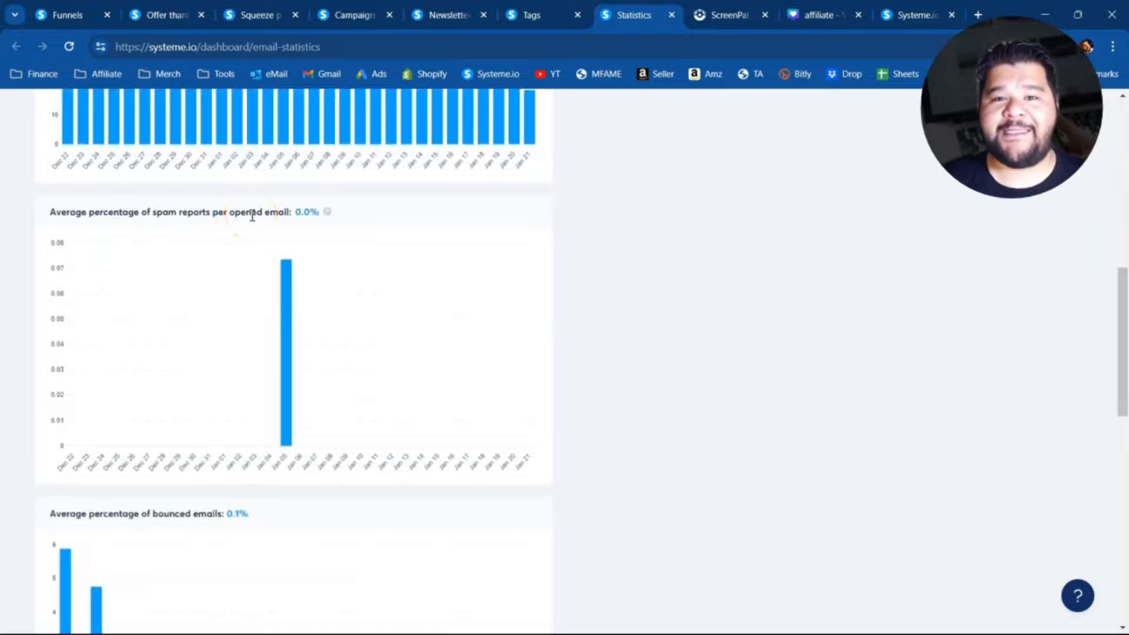
scroll(252, 217, down, 6)
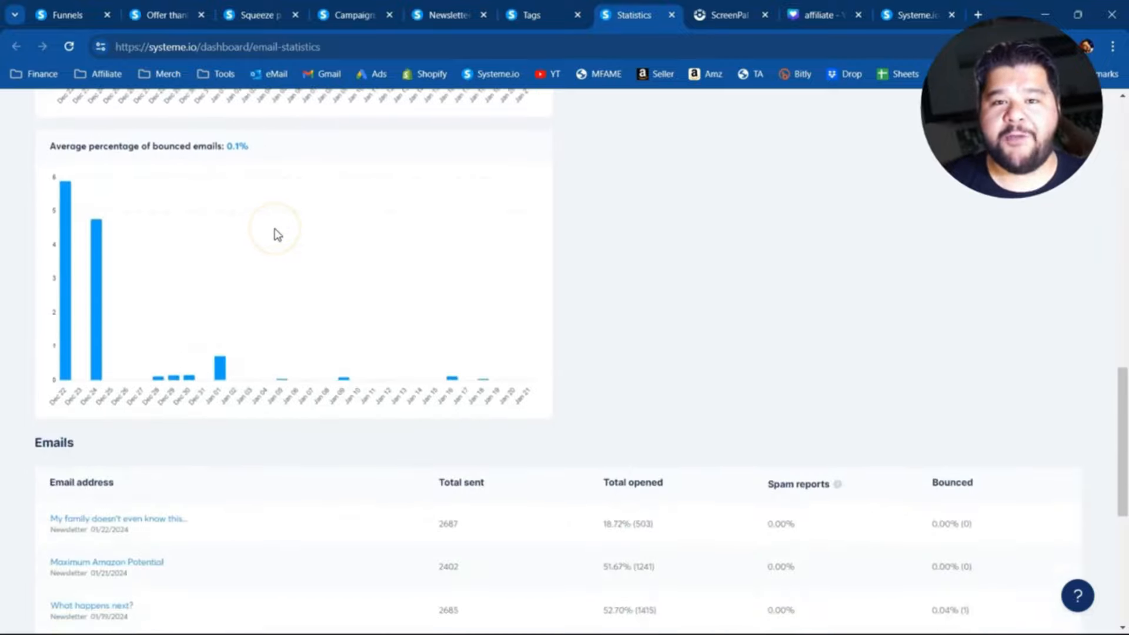
scroll(274, 234, down, 4)
scroll(200, 335, down, 2)
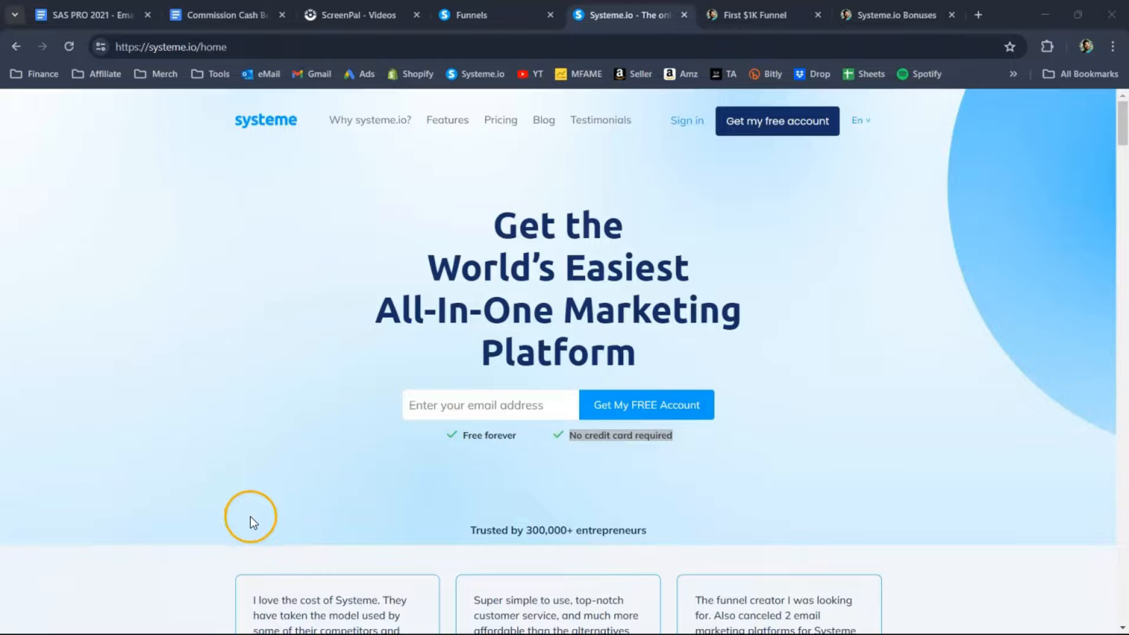
- Highlight the "No credit card required" note under the free account sign-up on the systeme.io homepage
click(607, 438)
drag(568, 437, 704, 441)
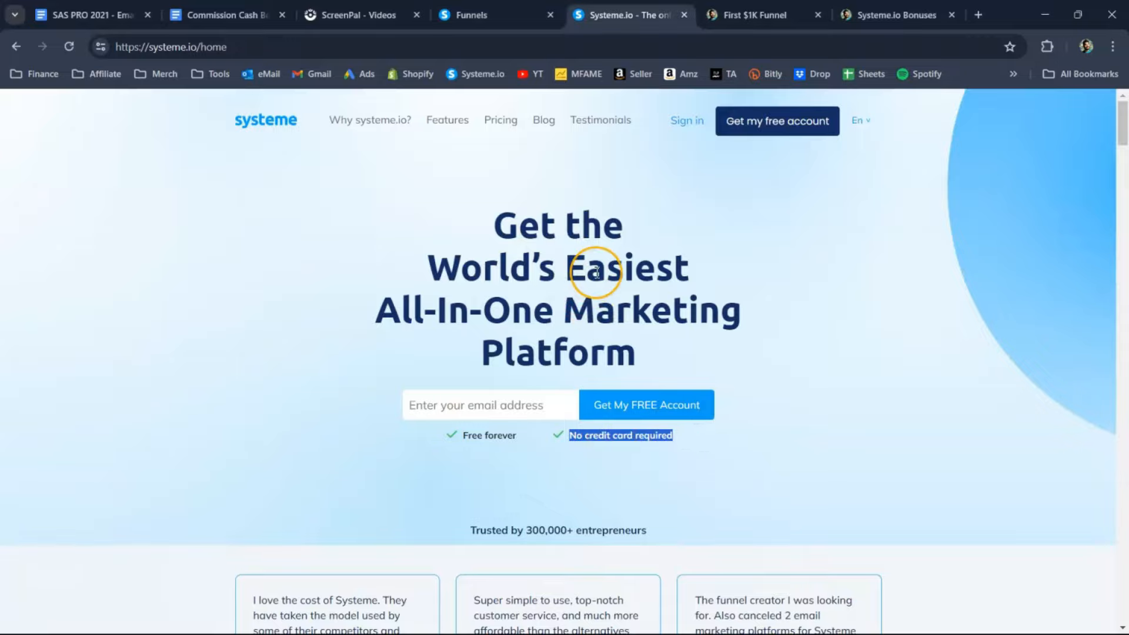
- Review the First $1K Funnel page, including its explanations of Systeme.io and the funnel, and return to the email sign-up form
key(ctrl+Tab)
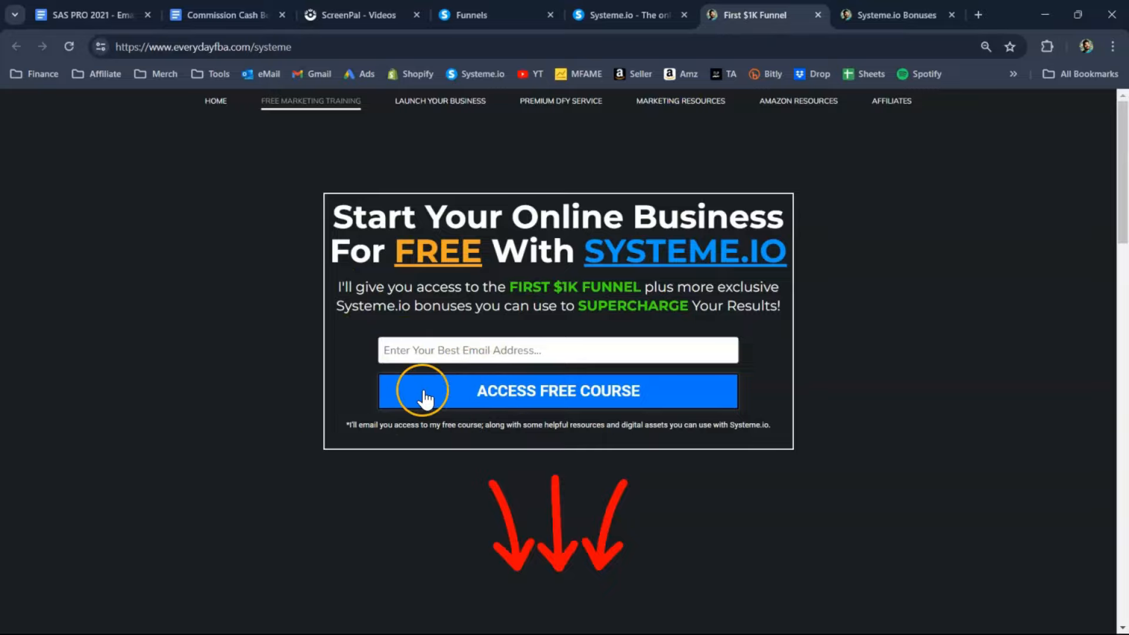
scroll(411, 497, down, 20)
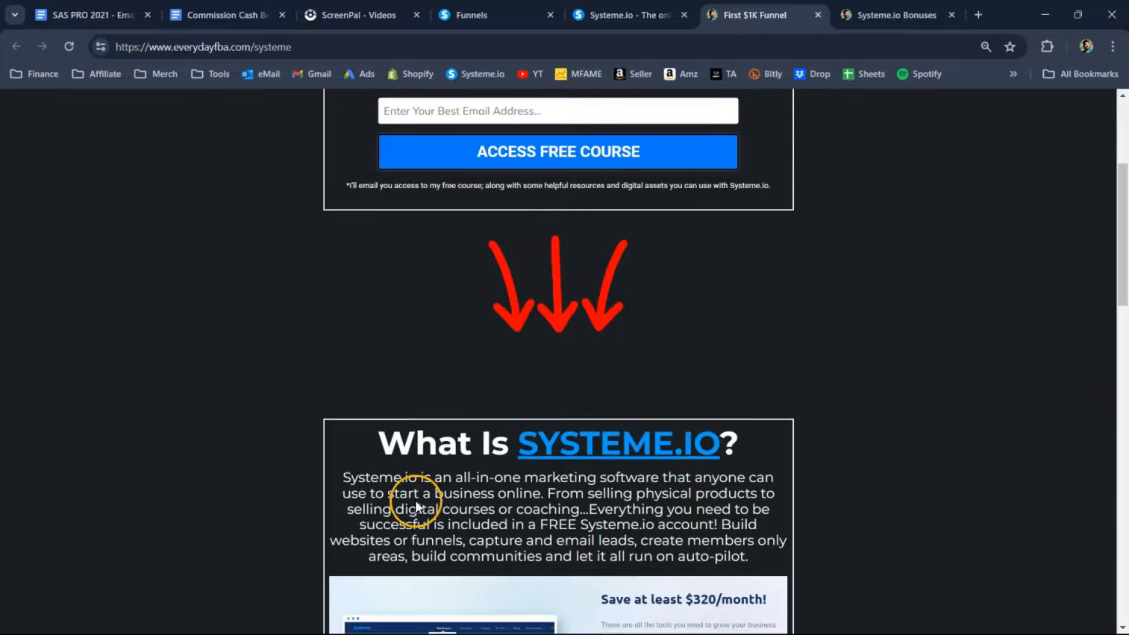
scroll(414, 496, down, 4)
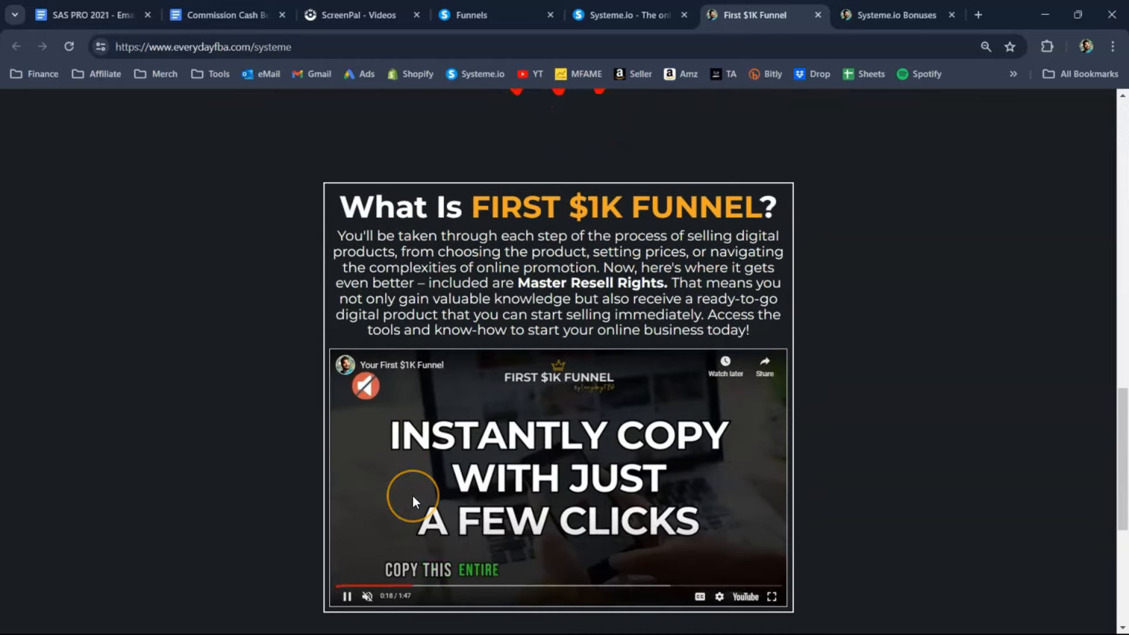
scroll(413, 498, up, 2)
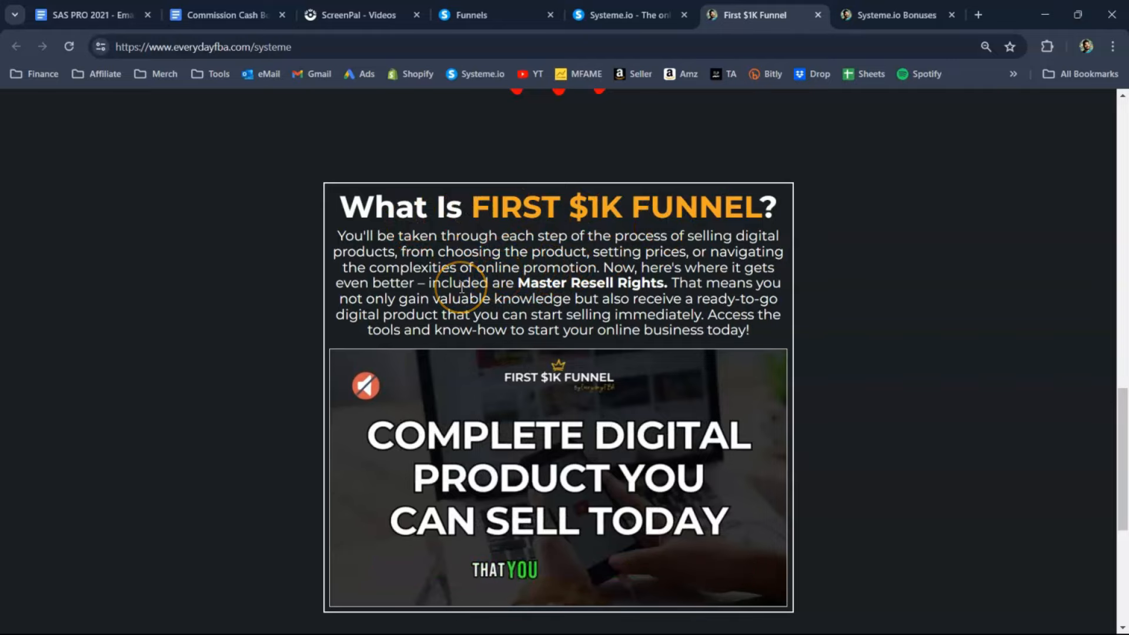
scroll(462, 293, up, 3)
scroll(463, 296, up, 15)
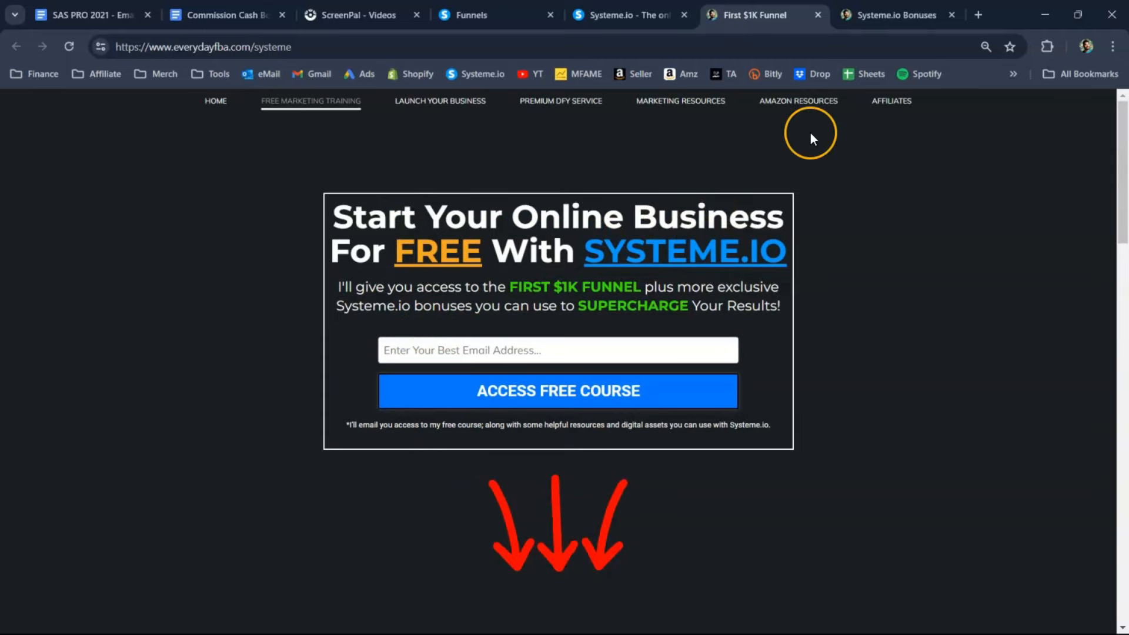
- Review the Systeme.io Bonuses page, covering the yearly offer, bonus courses, funnel templates and Trustpilot rating, and return to the systeme.io homepage
click(869, 17)
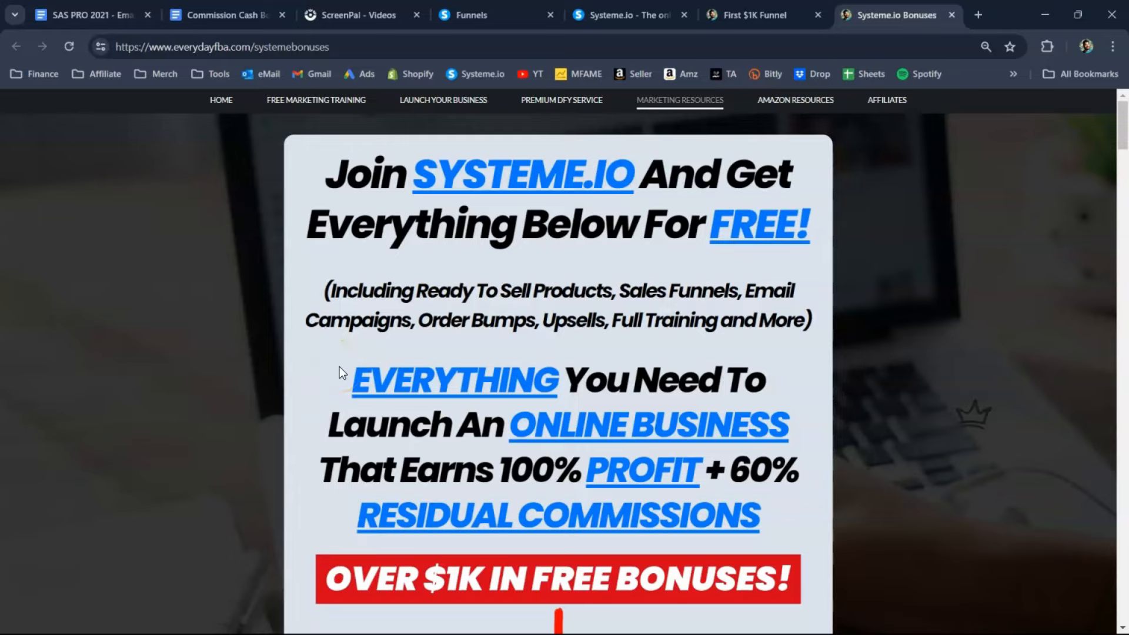
scroll(344, 371, down, 6)
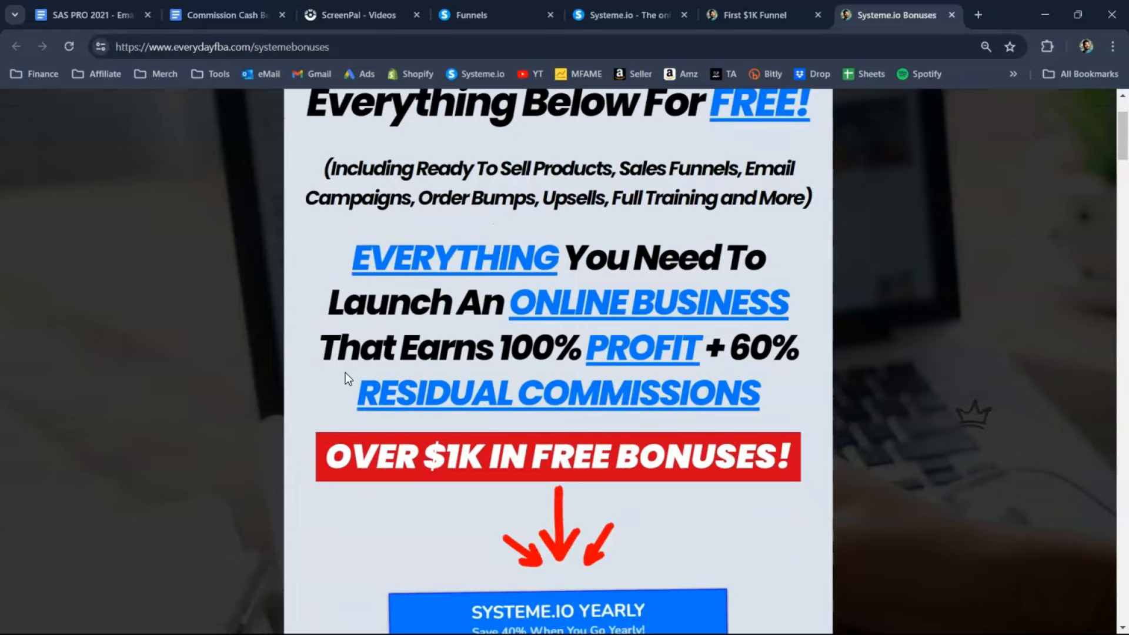
scroll(345, 372, down, 2)
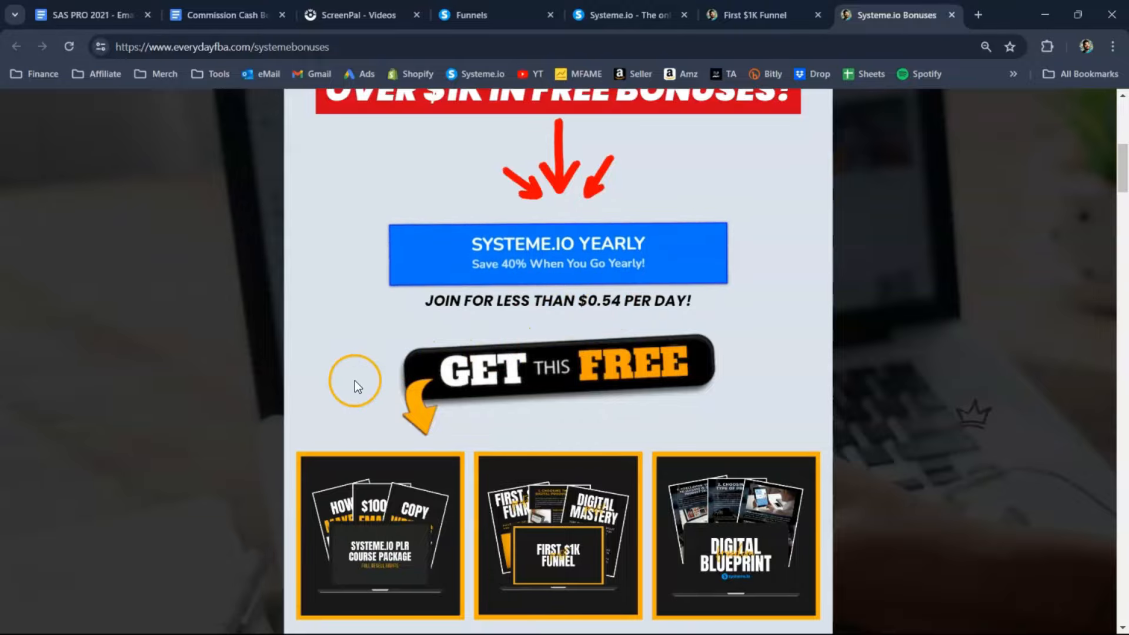
scroll(354, 380, down, 6)
scroll(356, 378, down, 16)
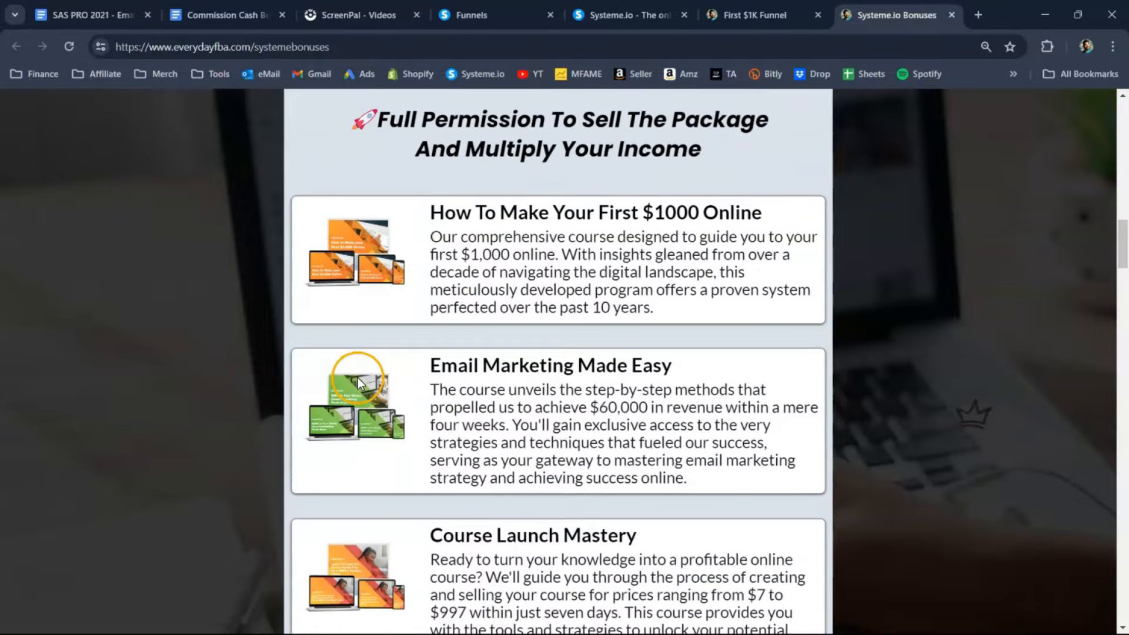
scroll(357, 377, down, 10)
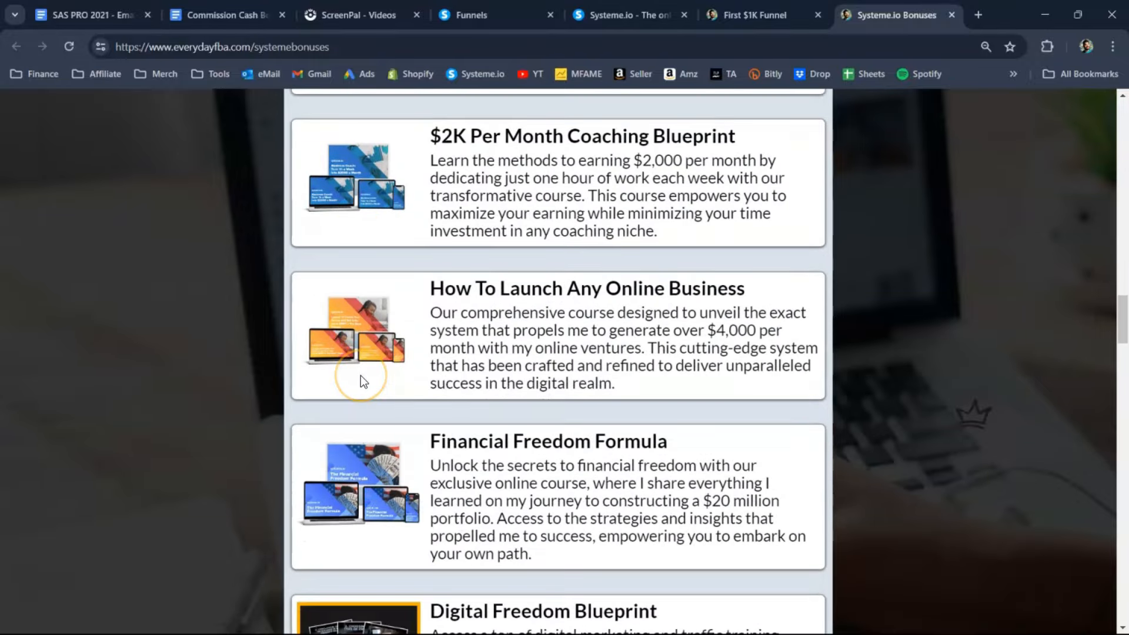
scroll(363, 376, down, 18)
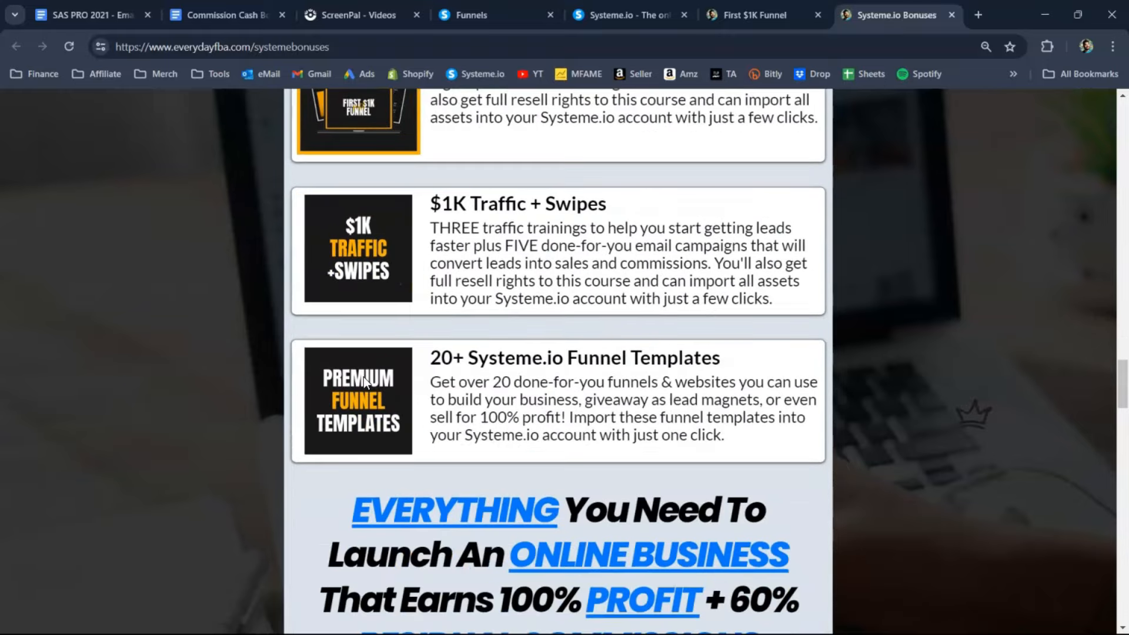
scroll(364, 376, down, 6)
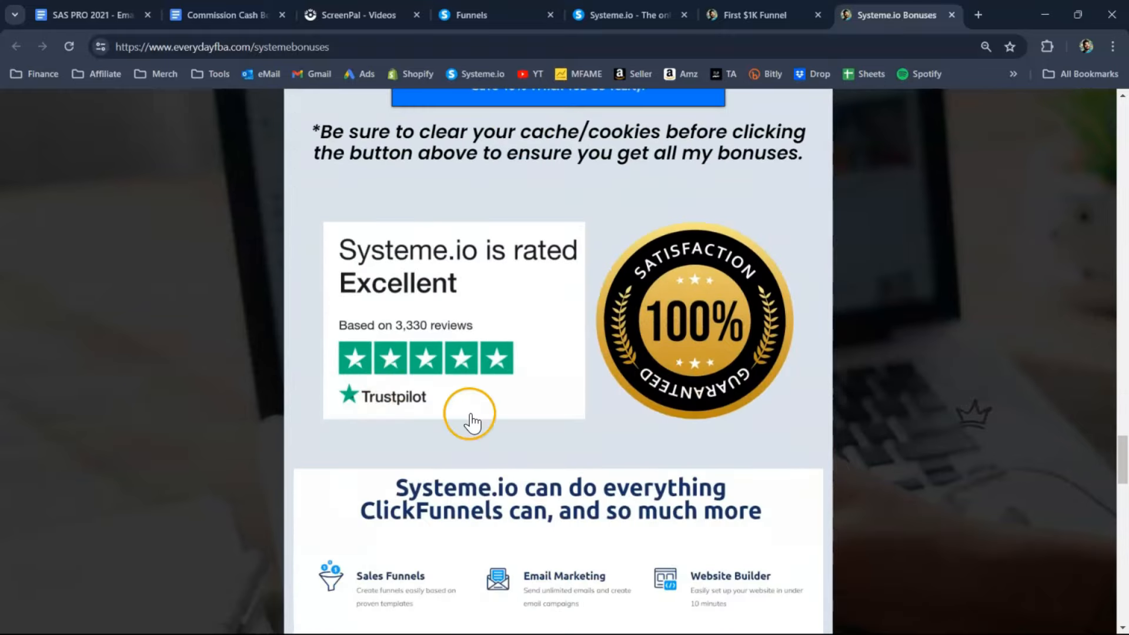
scroll(466, 416, up, 20)
scroll(485, 405, up, 20)
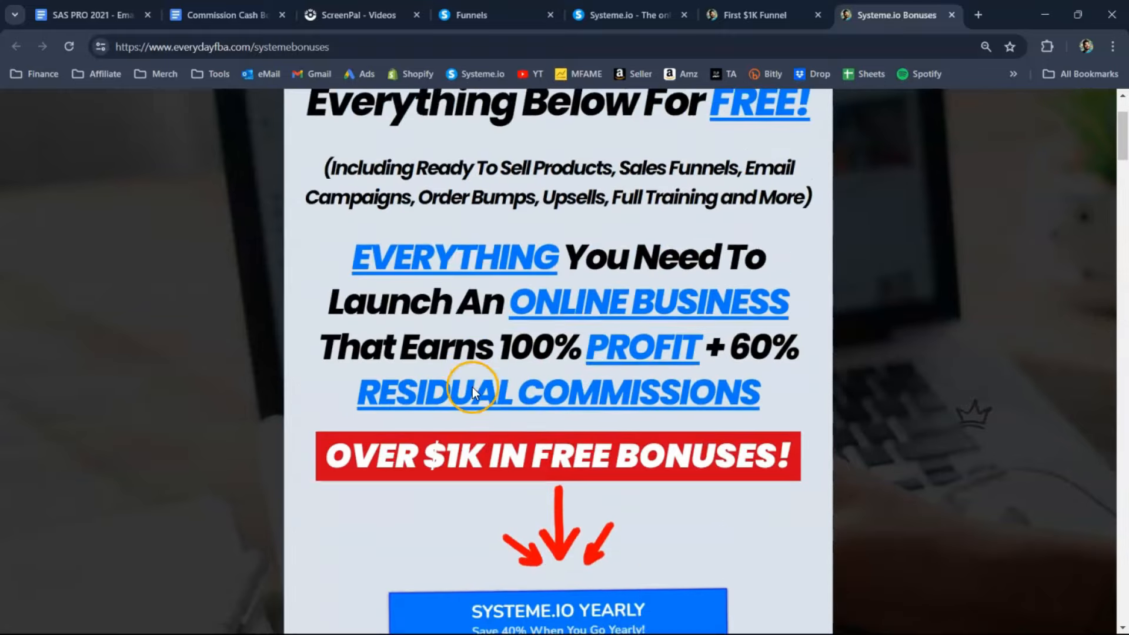
click(754, 15)
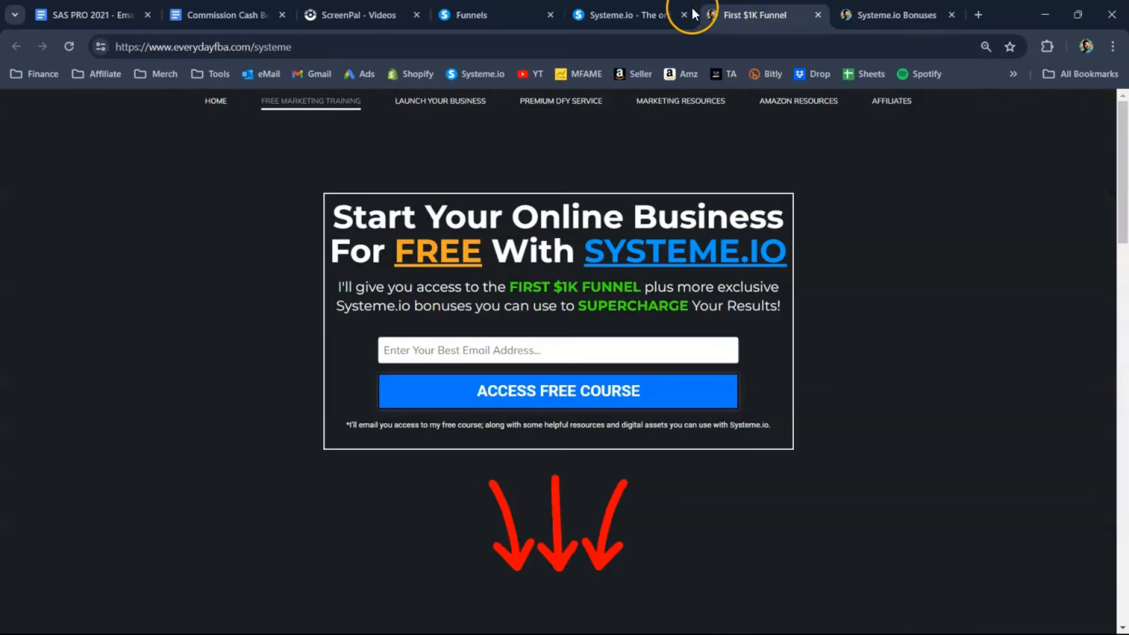
click(634, 13)
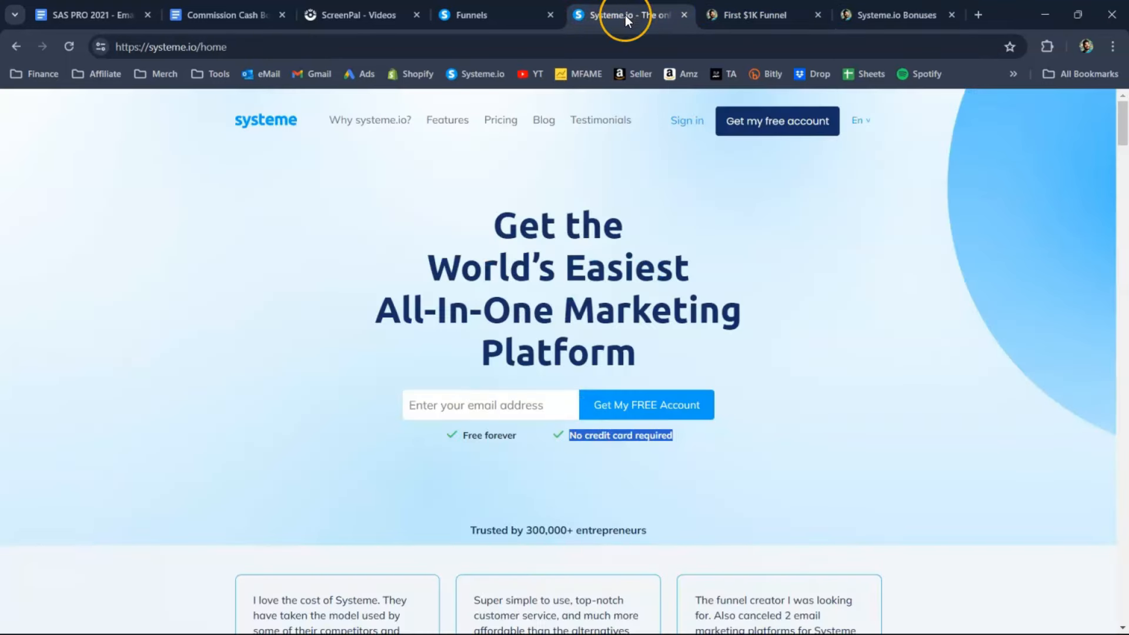